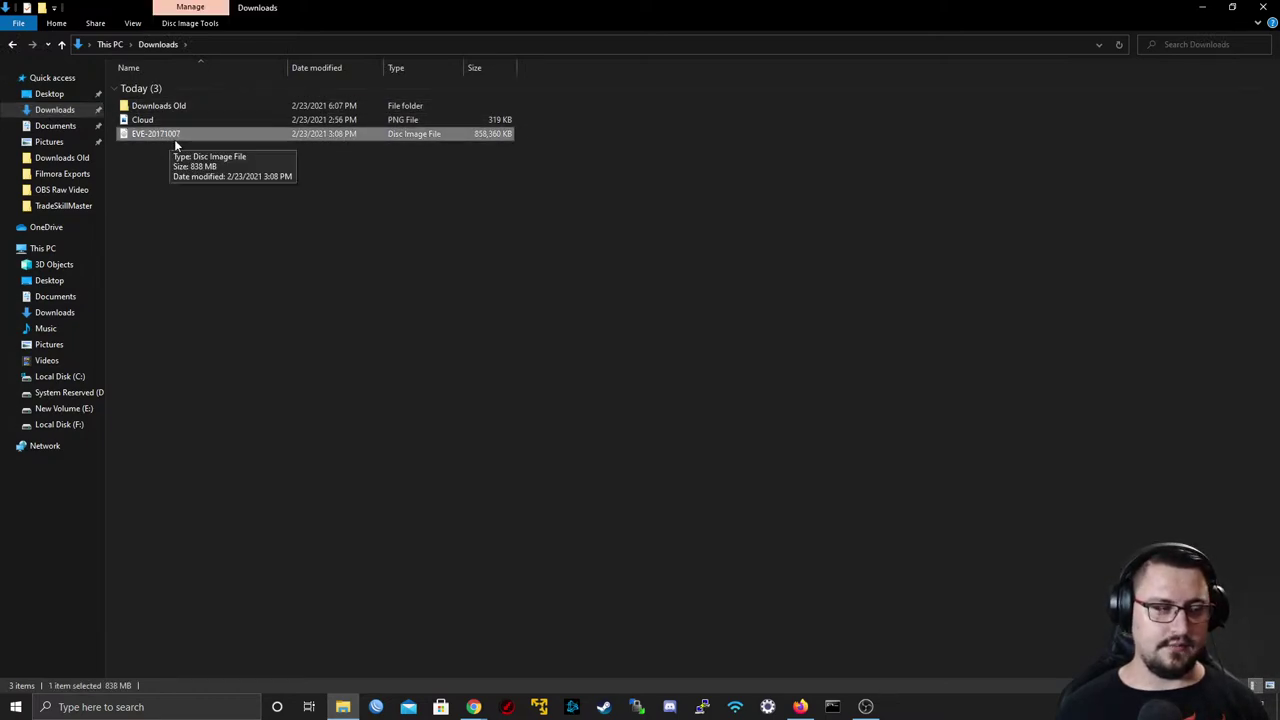
Minimize File Explorer to reveal the EVE-NG Community download page in Firefox
{"action": "left_click", "coordinate": [1205, 7]}
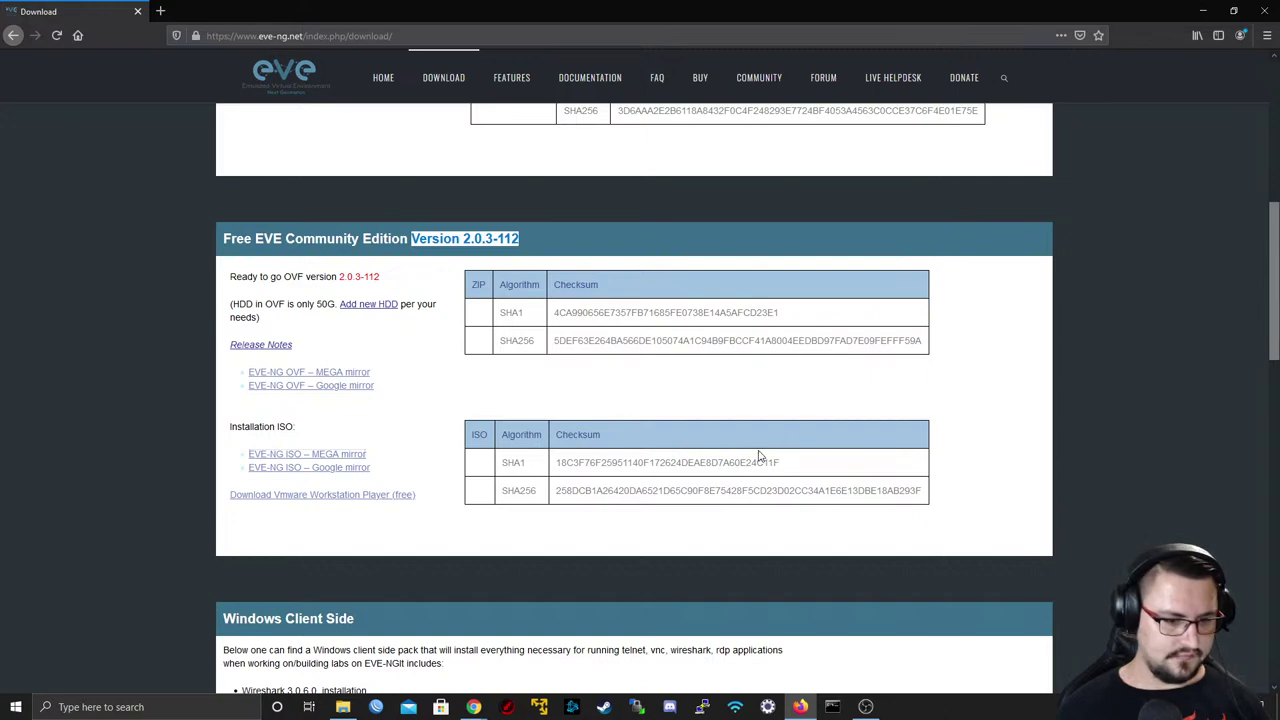
Bring VMware Workstation 16 Player to the front from the taskbar
{"action": "left_click", "coordinate": [545, 707]}
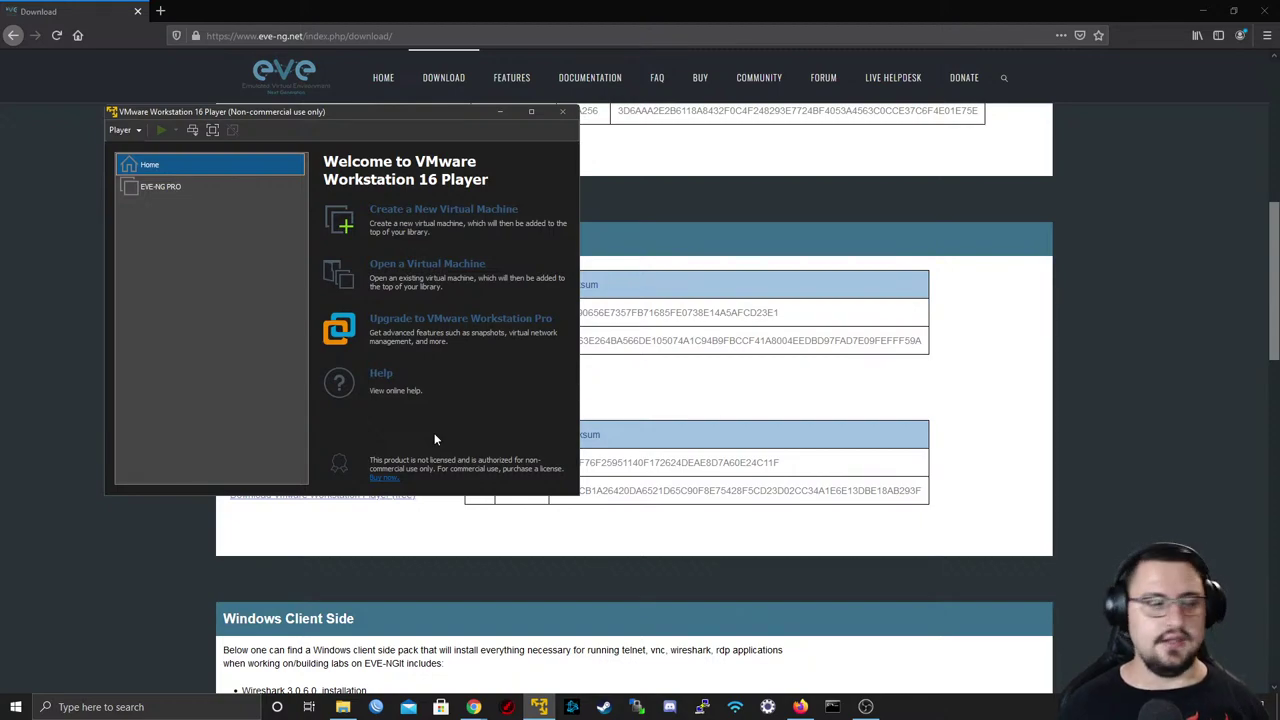
With EVE-NG PRO selected, launch the New Virtual Machine wizard from Player > File
{"action": "left_click", "coordinate": [170, 187]}
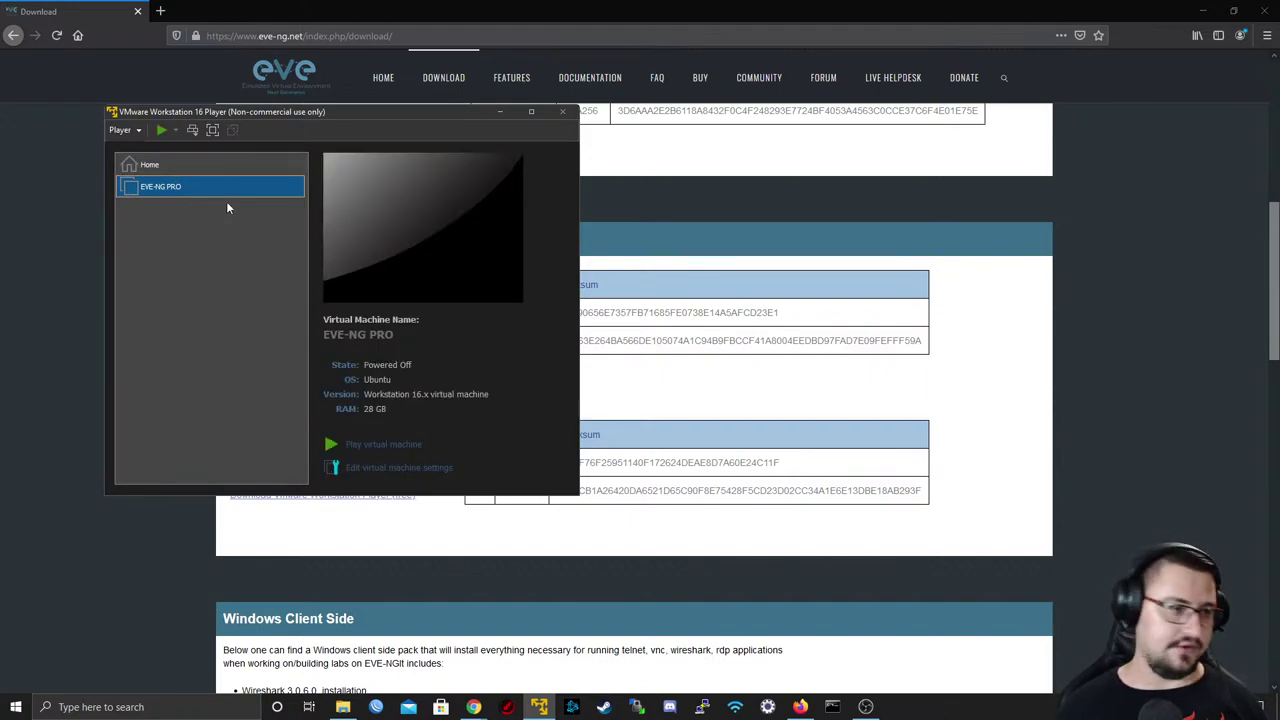
{"action": "left_click", "coordinate": [138, 131]}
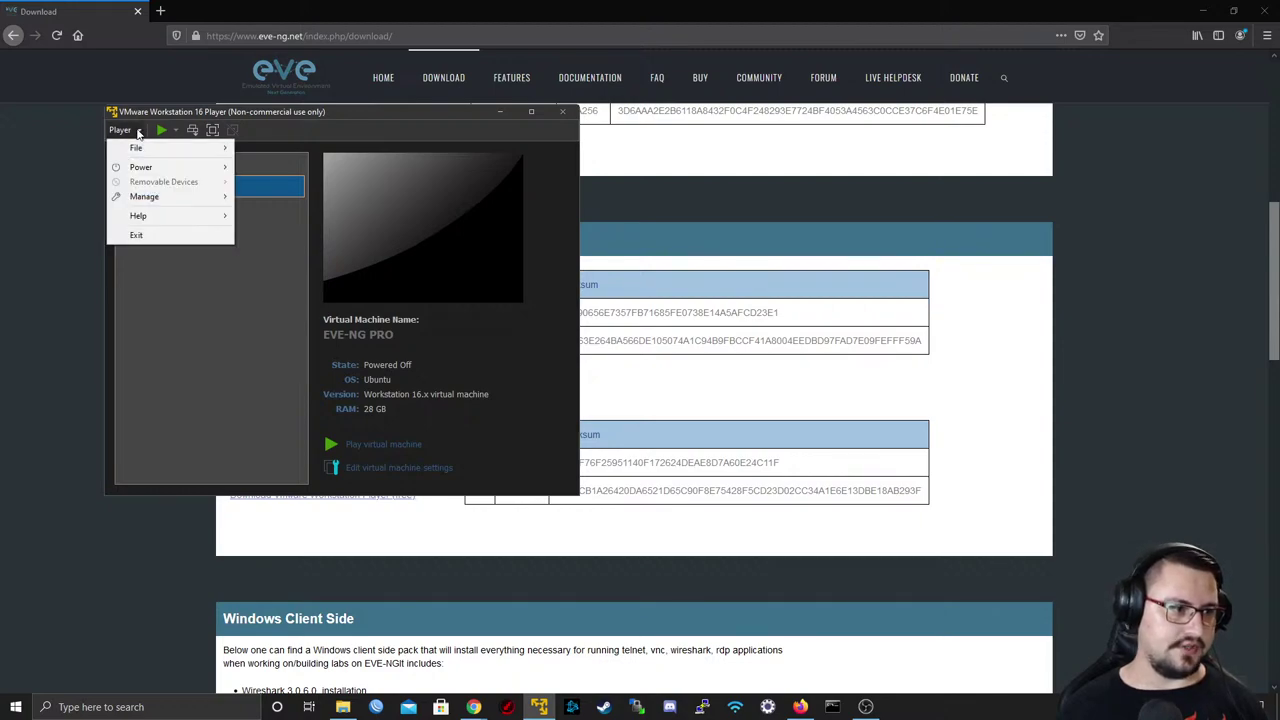
{"action": "mouse_move", "coordinate": [145, 149]}
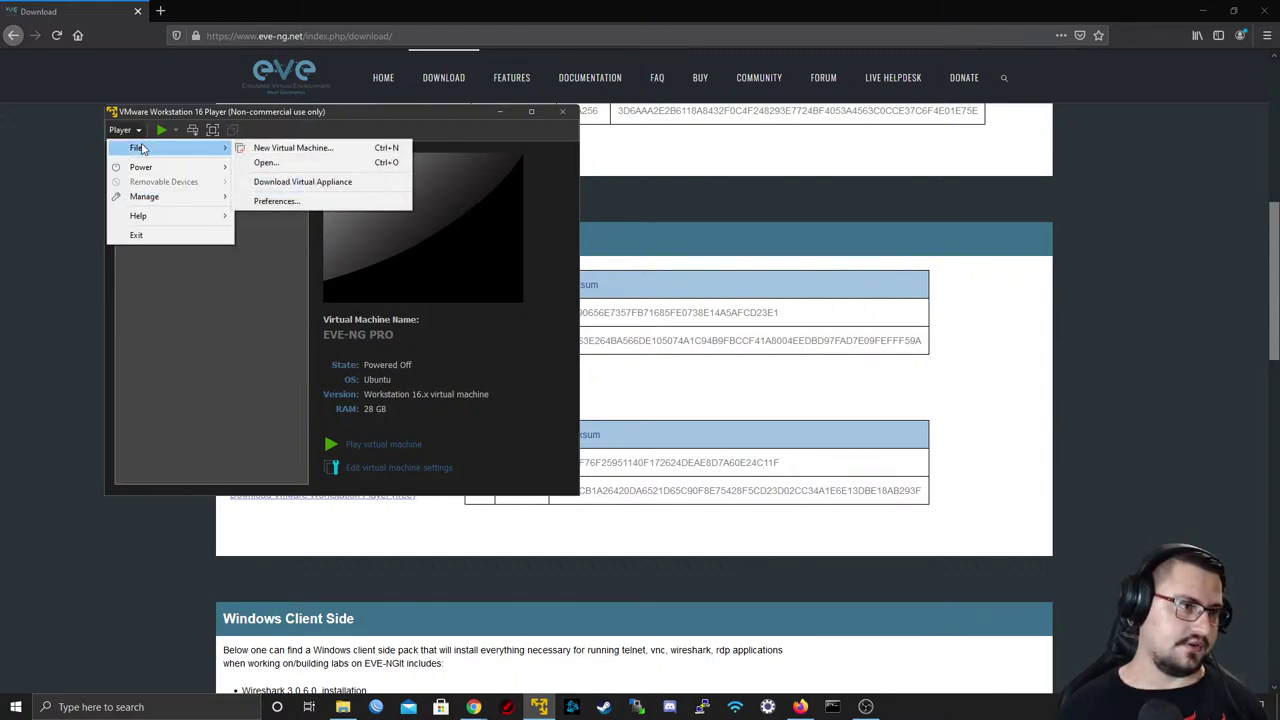
{"action": "left_click", "coordinate": [312, 157]}
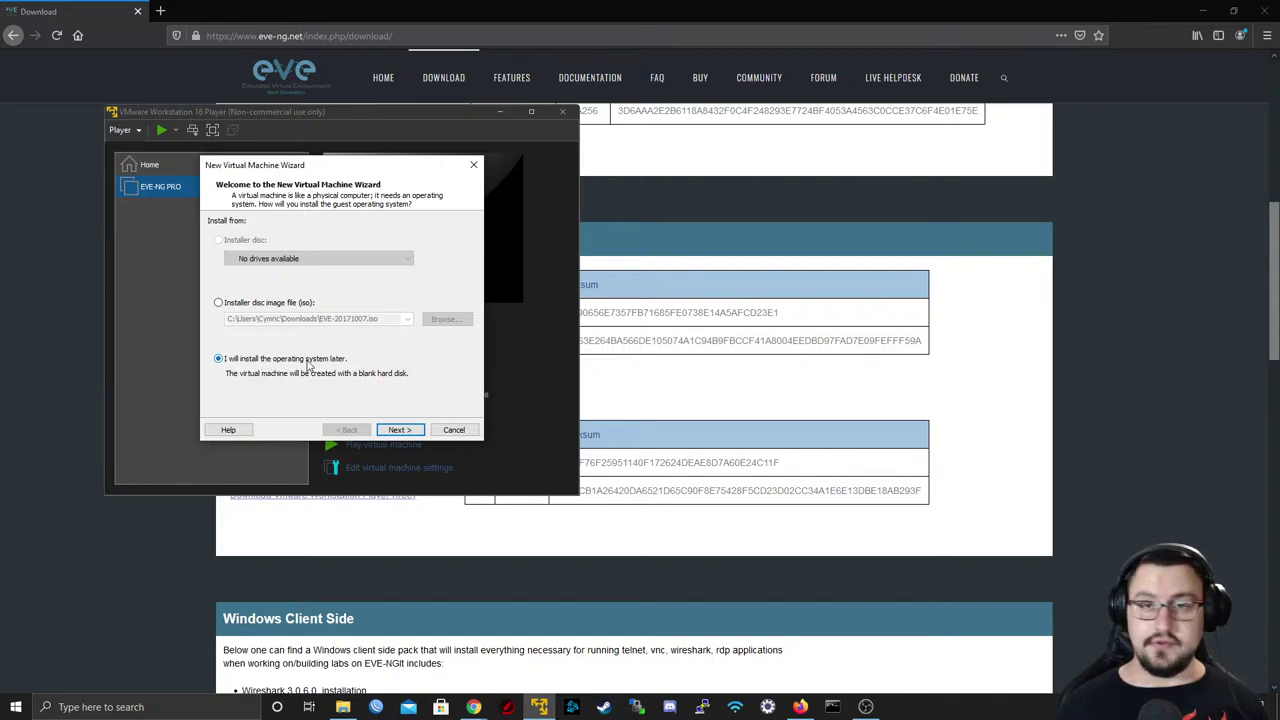
Choose Linux with Ubuntu 64-bit as the guest operating system
{"action": "left_click", "coordinate": [397, 430]}
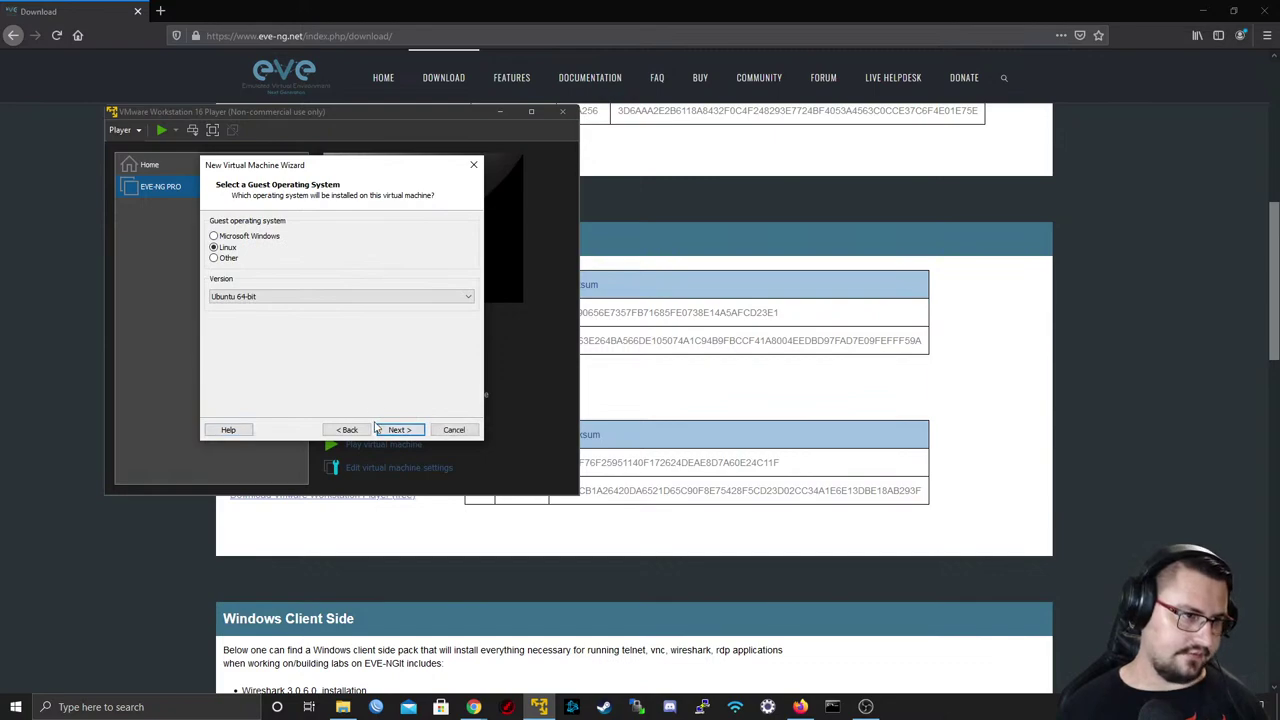
{"action": "left_click", "coordinate": [329, 296]}
{"action": "left_click", "coordinate": [295, 447]}
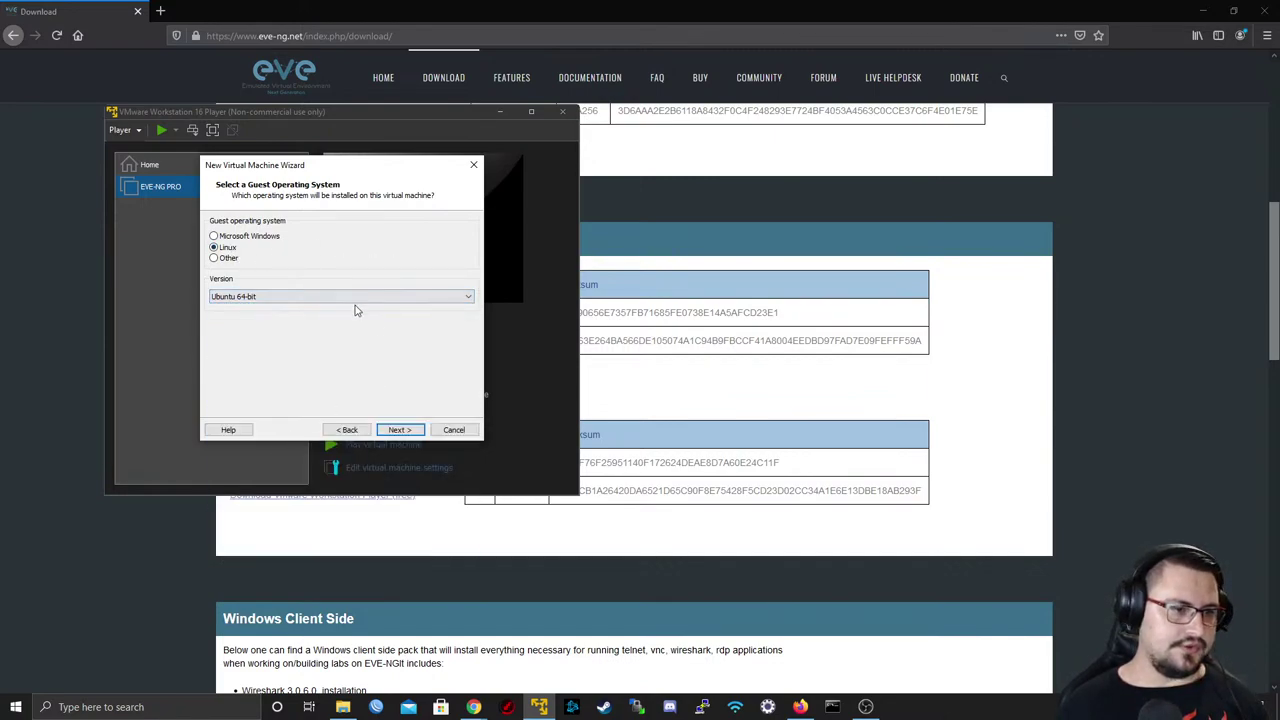
{"action": "left_click", "coordinate": [398, 430]}
Name the virtual machine 'EVE-NG Community'
{"action": "mouse_move", "coordinate": [808, 700]}
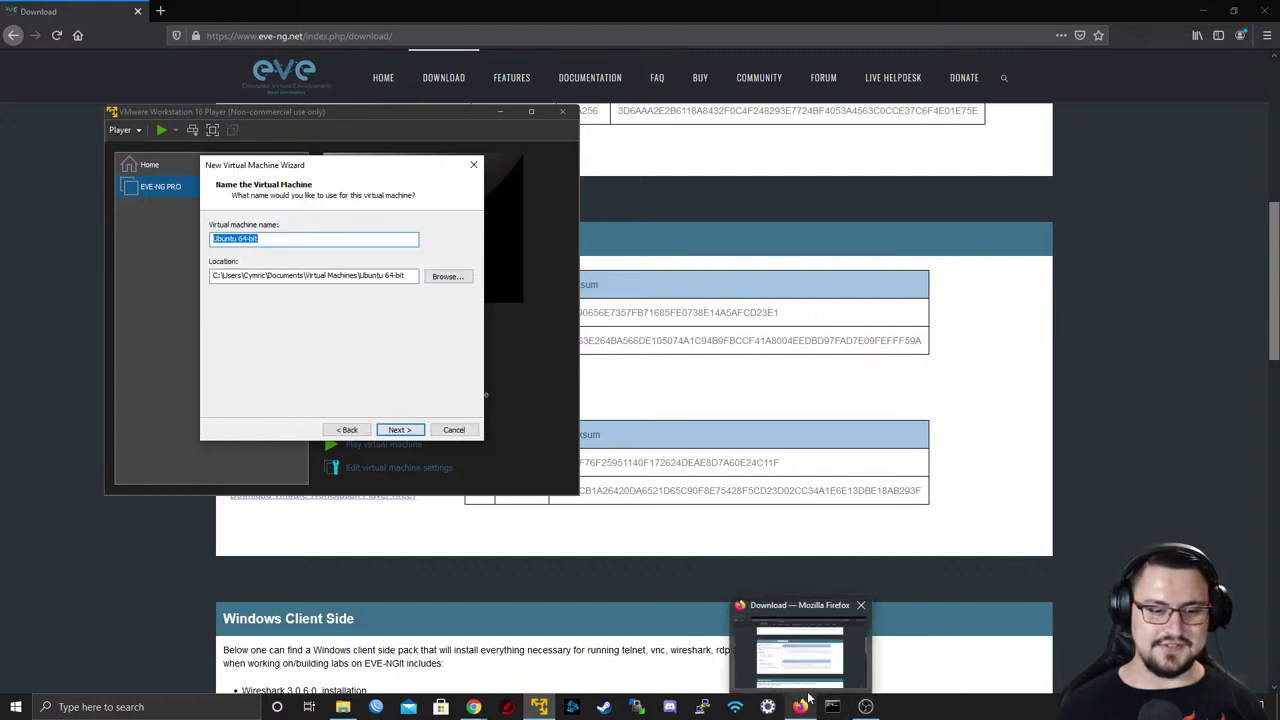
{"action": "mouse_move", "coordinate": [474, 706]}
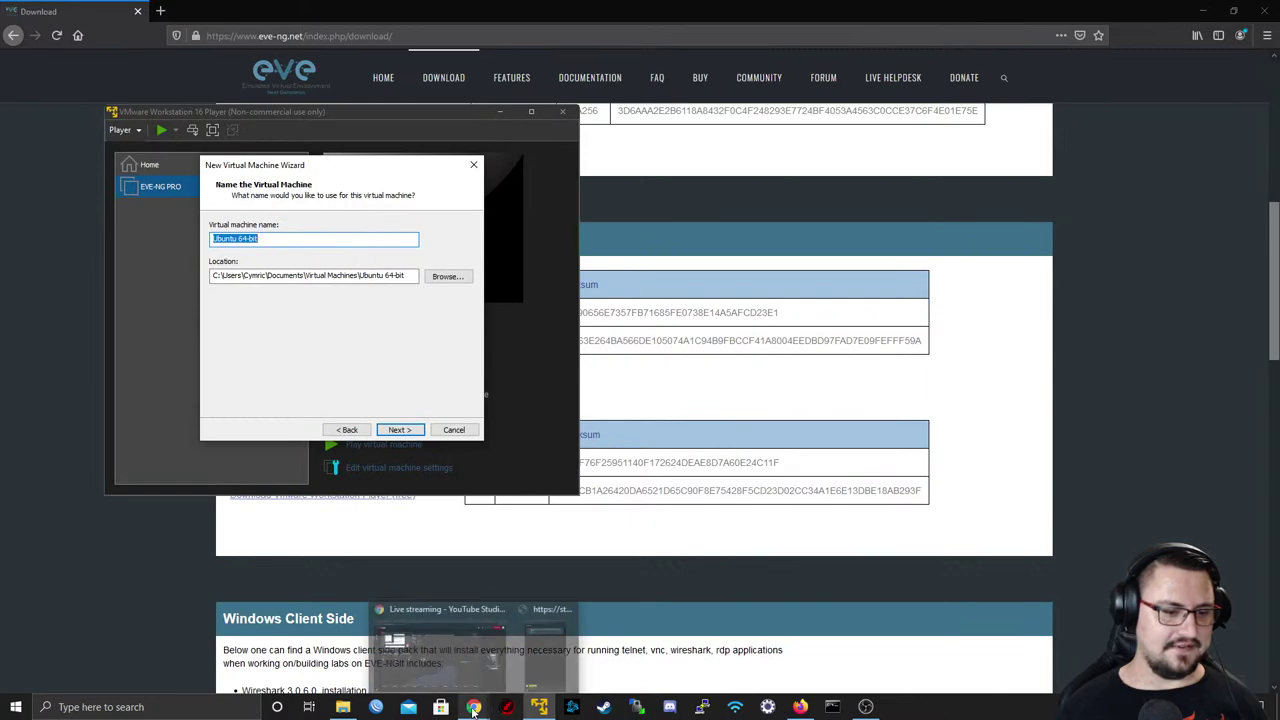
{"action": "left_click", "coordinate": [540, 645]}
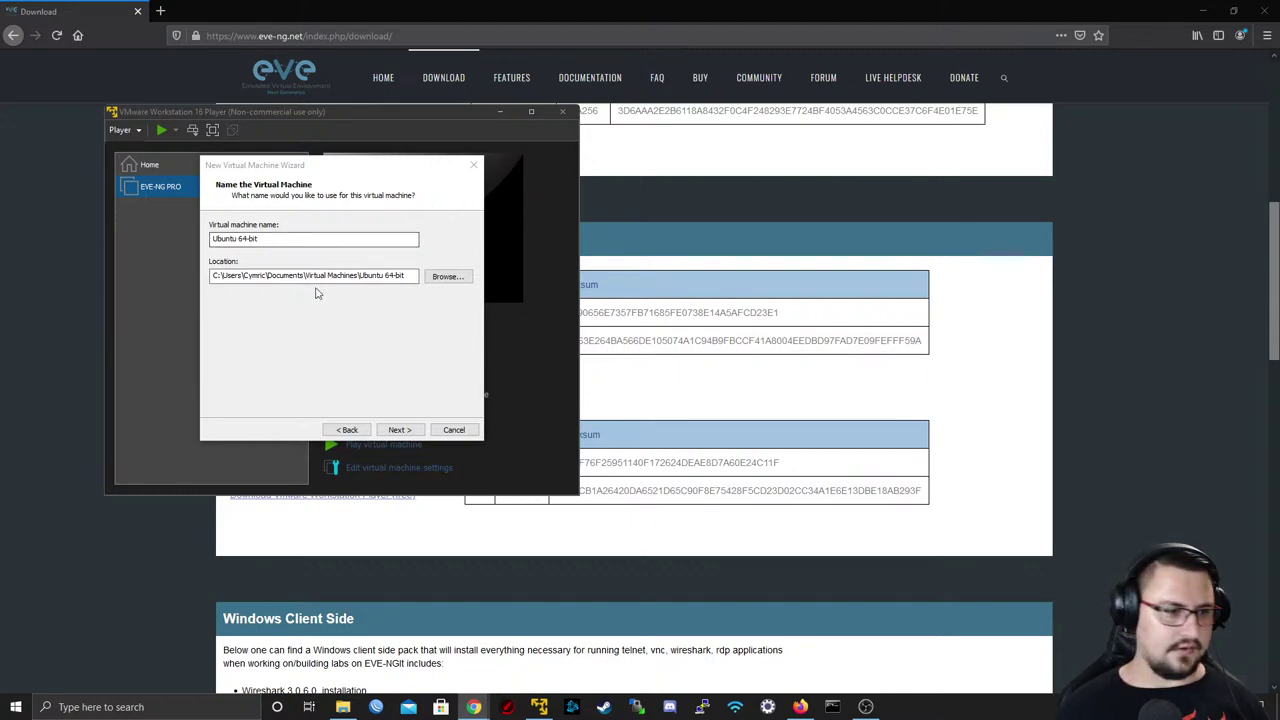
{"action": "left_click", "coordinate": [377, 380]}
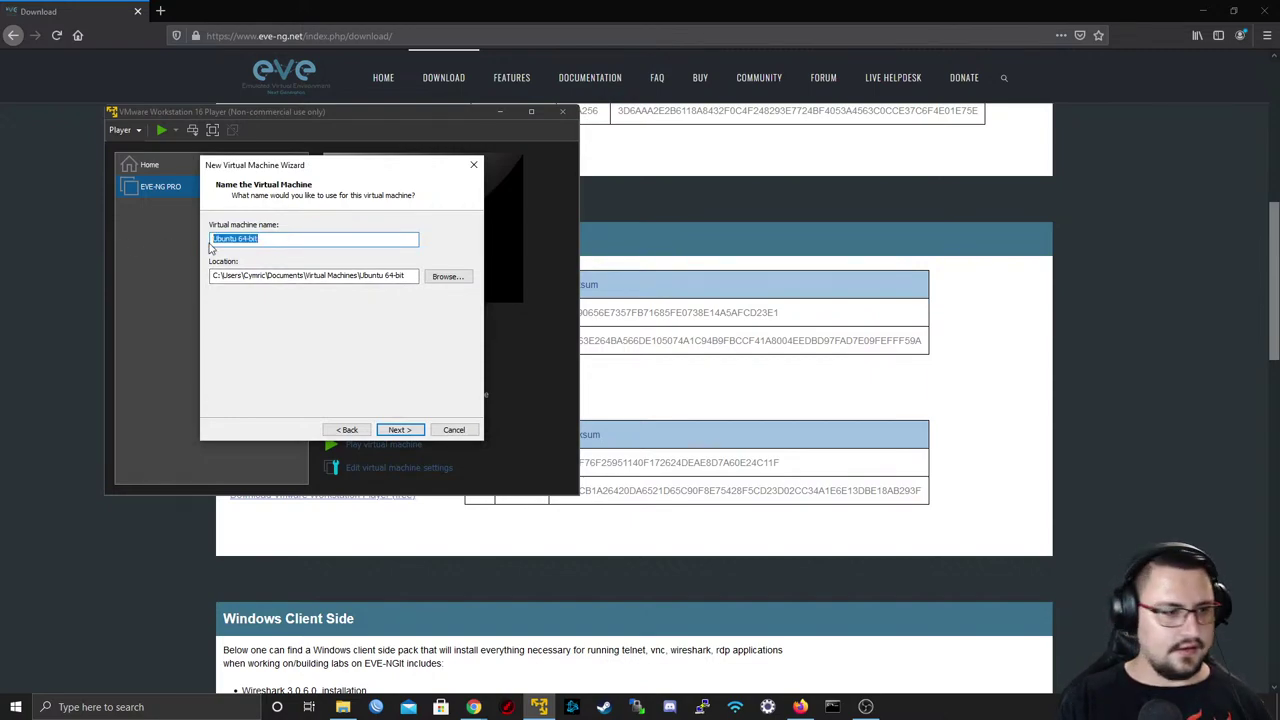
{"action": "type", "text": "EVE-NG Community"}
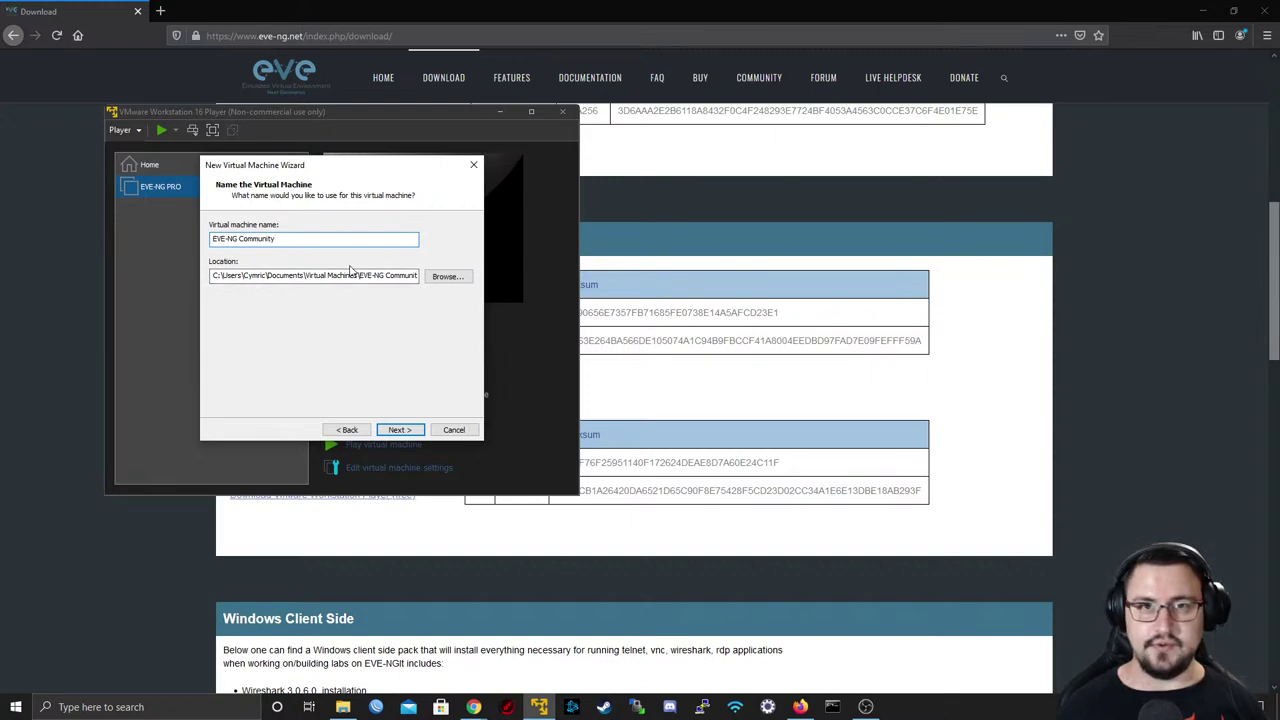
Create an 'EVE-NG Community' folder on Local Disk (F:) and use it as the VM location
{"action": "left_click", "coordinate": [458, 278]}
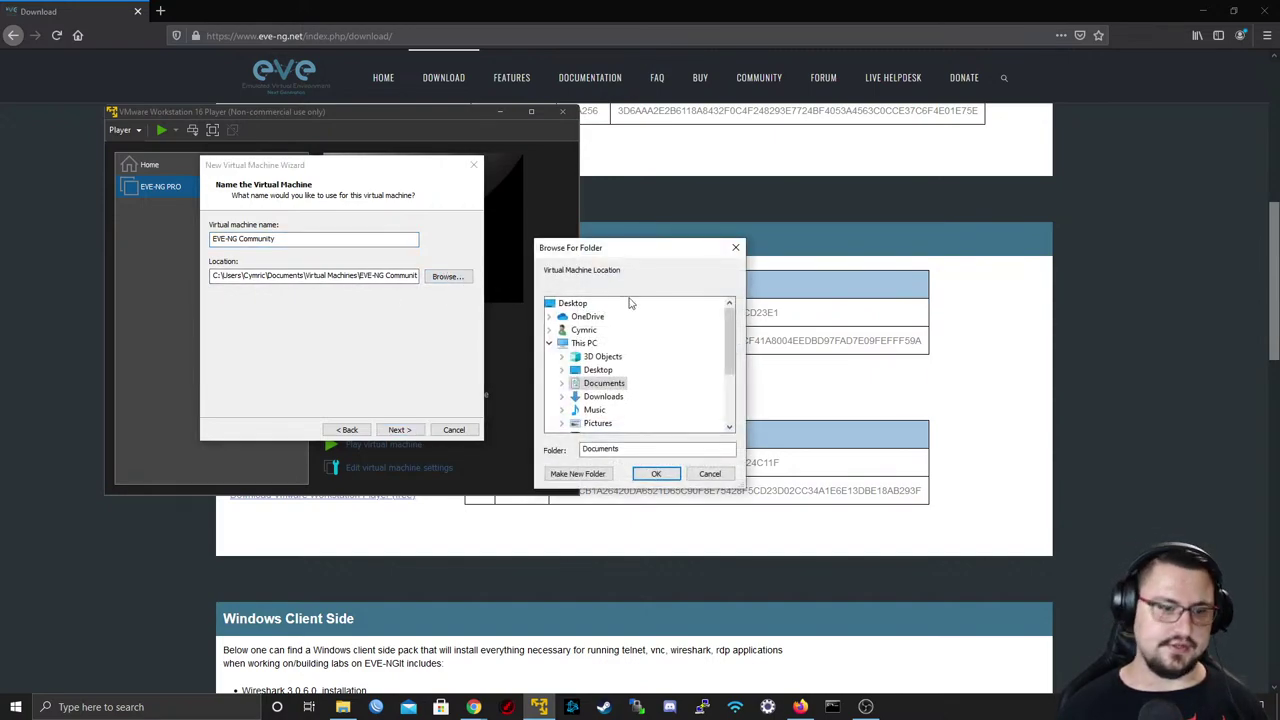
{"action": "scroll", "coordinate": [630, 303], "scroll_direction": "down", "scroll_amount": 3}
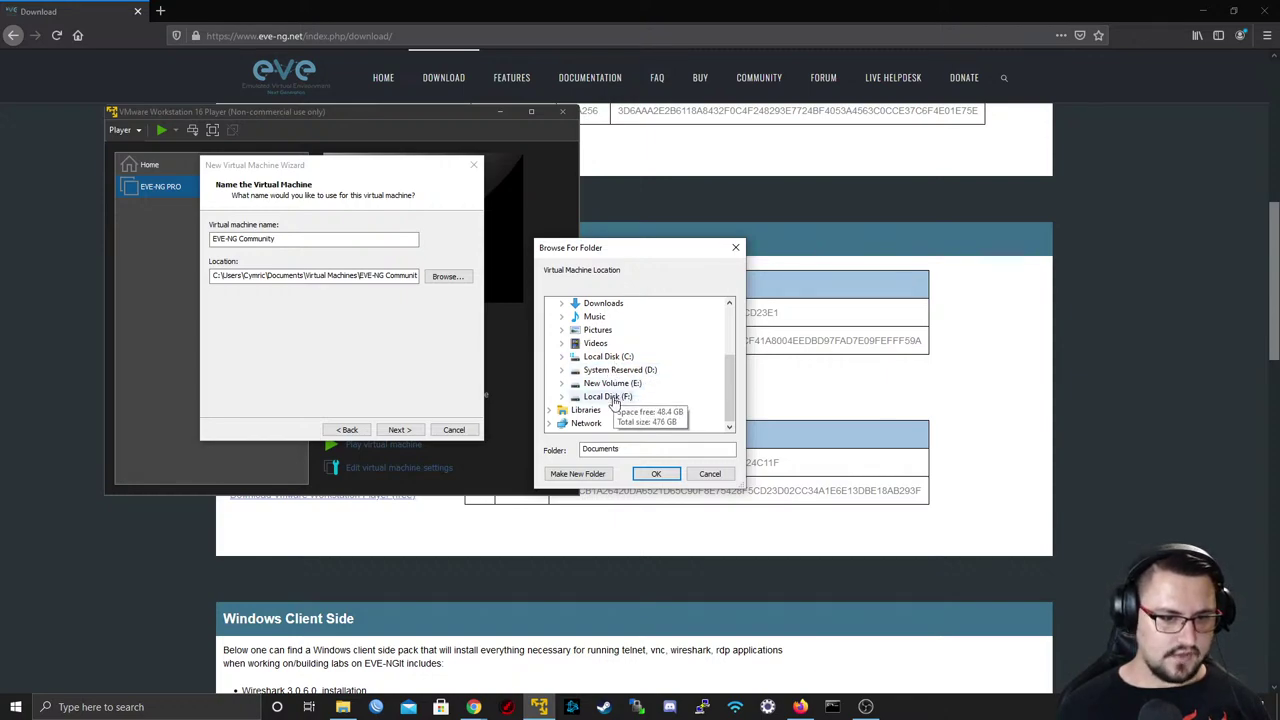
{"action": "double_click", "coordinate": [612, 397]}
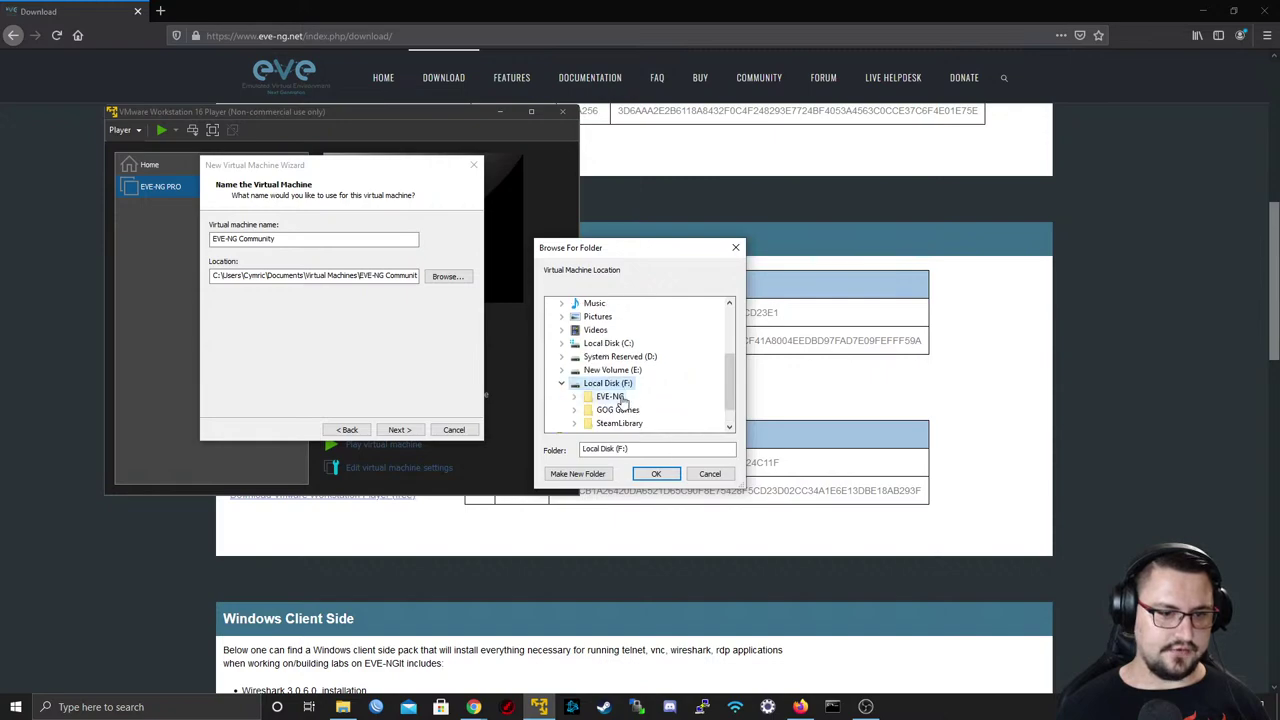
{"action": "scroll", "coordinate": [640, 415], "scroll_direction": "down", "scroll_amount": 1}
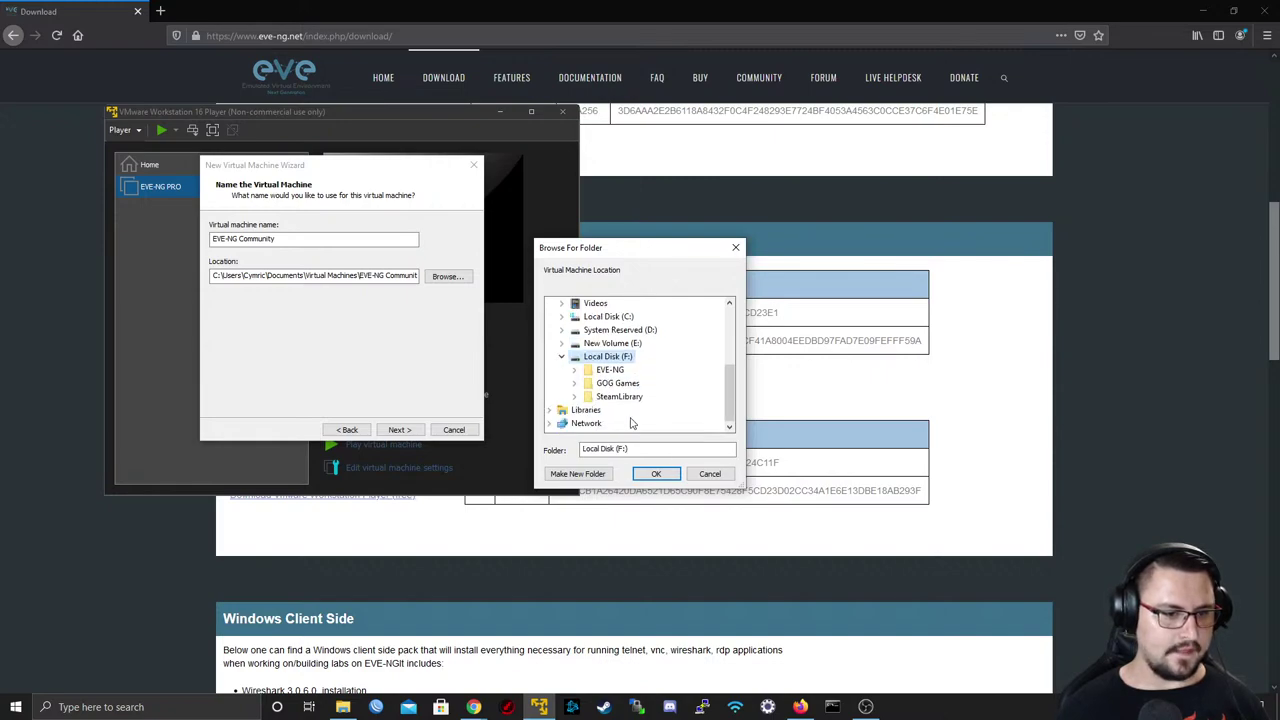
{"action": "left_click", "coordinate": [580, 475]}
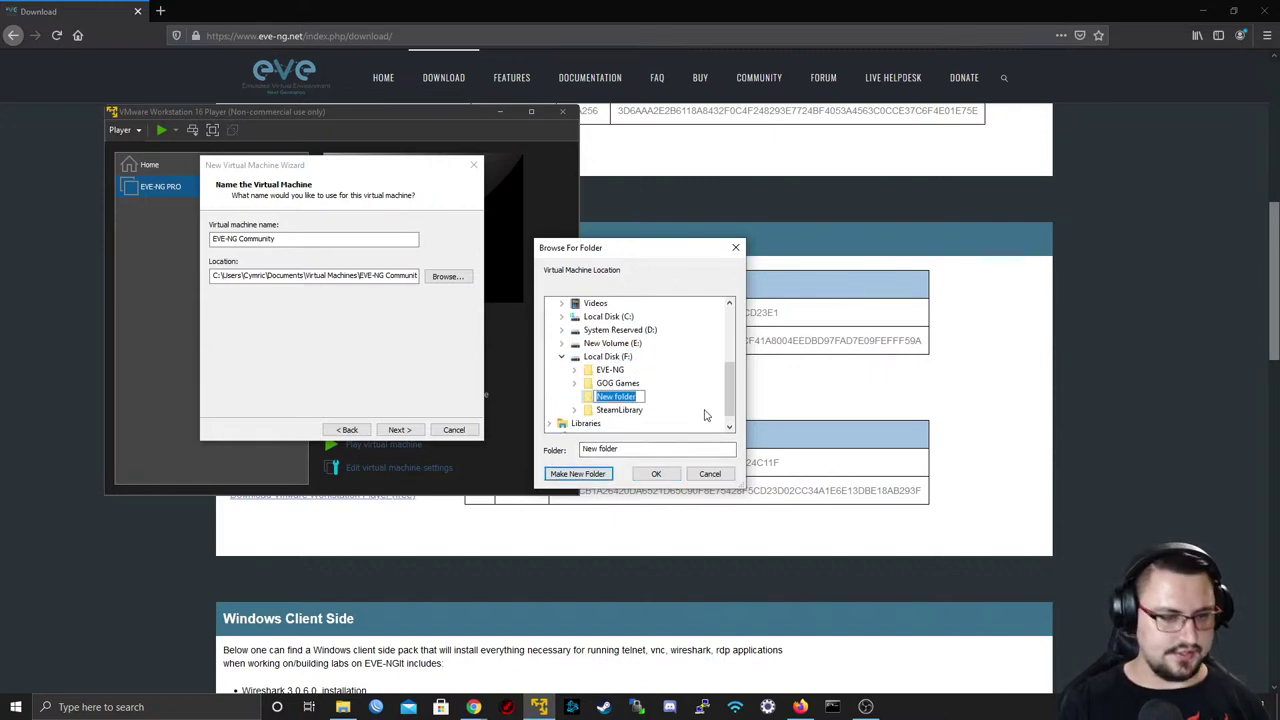
{"action": "type", "text": "EVE-NG Community"}
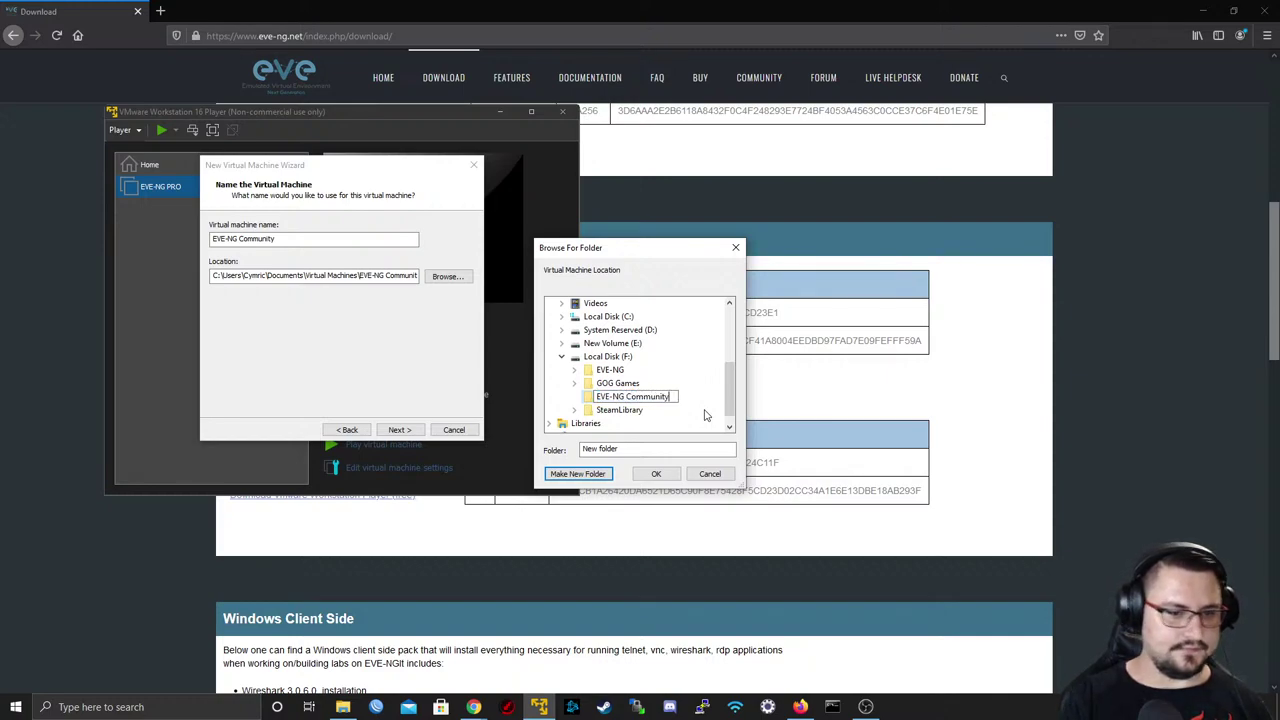
{"action": "key", "text": "Return"}
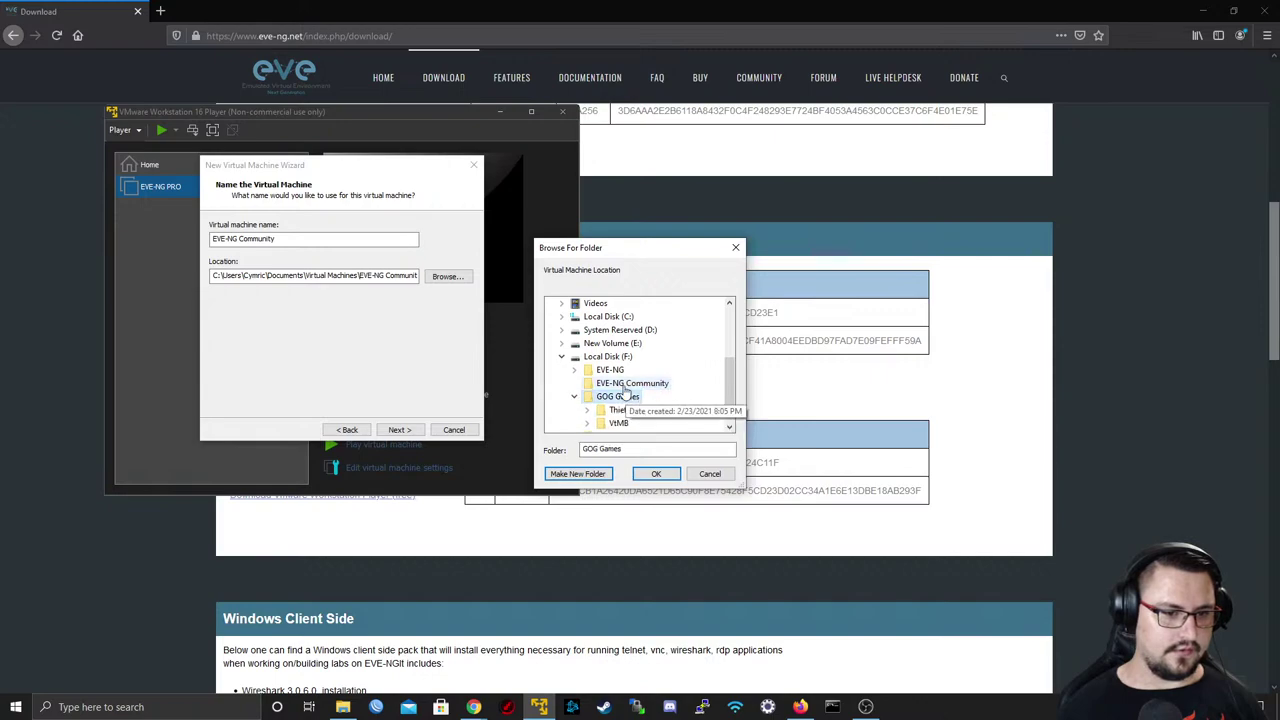
{"action": "left_click", "coordinate": [656, 473]}
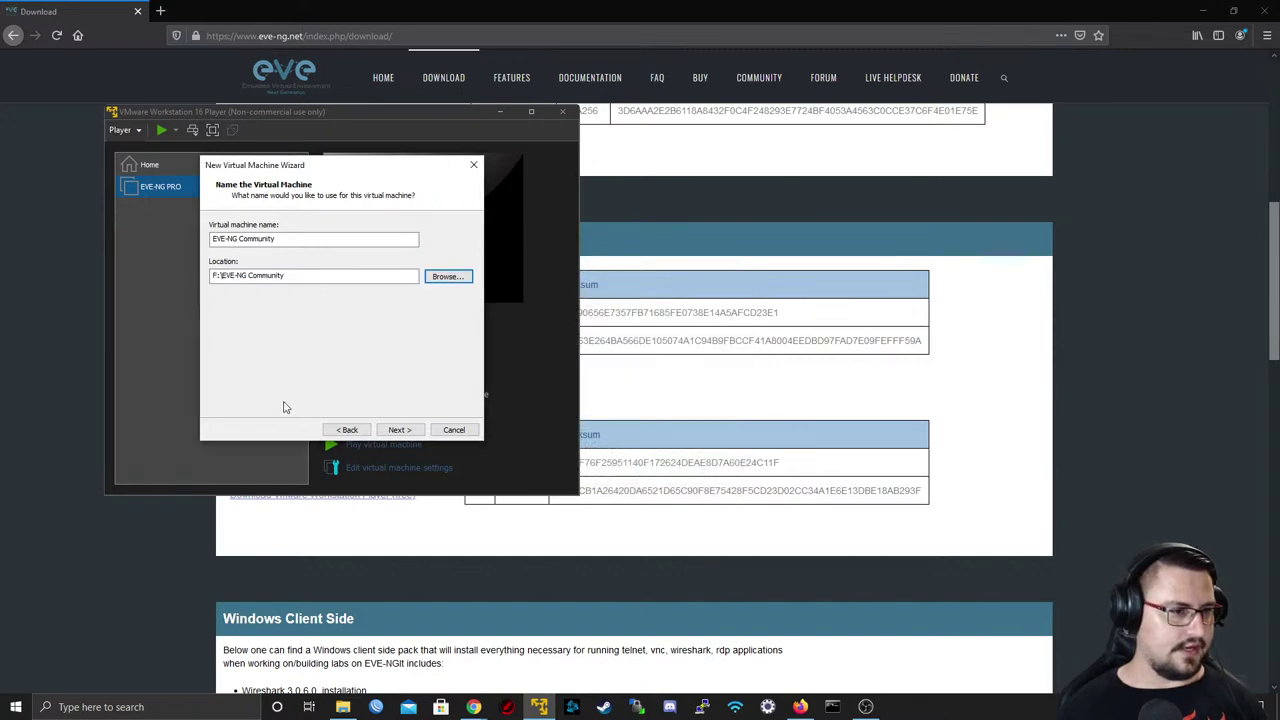
Keep the 20 GB split virtual disk and advance to the Ready to Create summary
{"action": "left_click", "coordinate": [405, 429]}
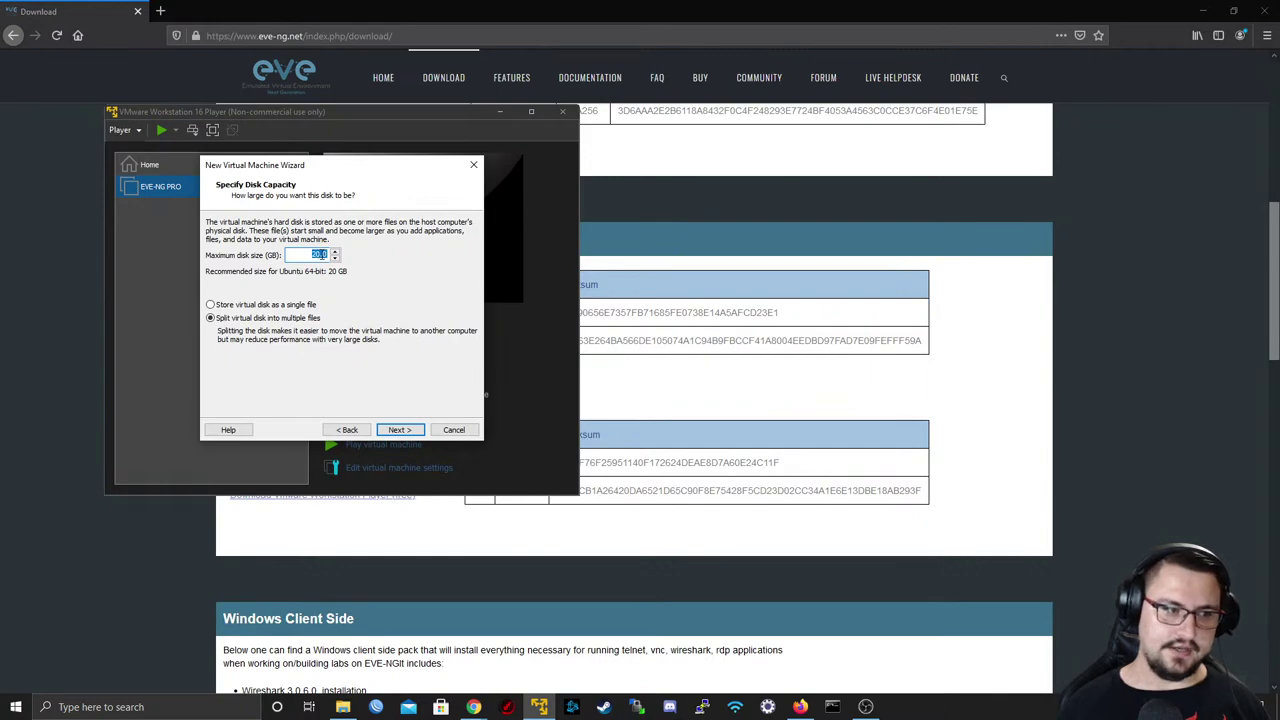
{"action": "left_click", "coordinate": [318, 254]}
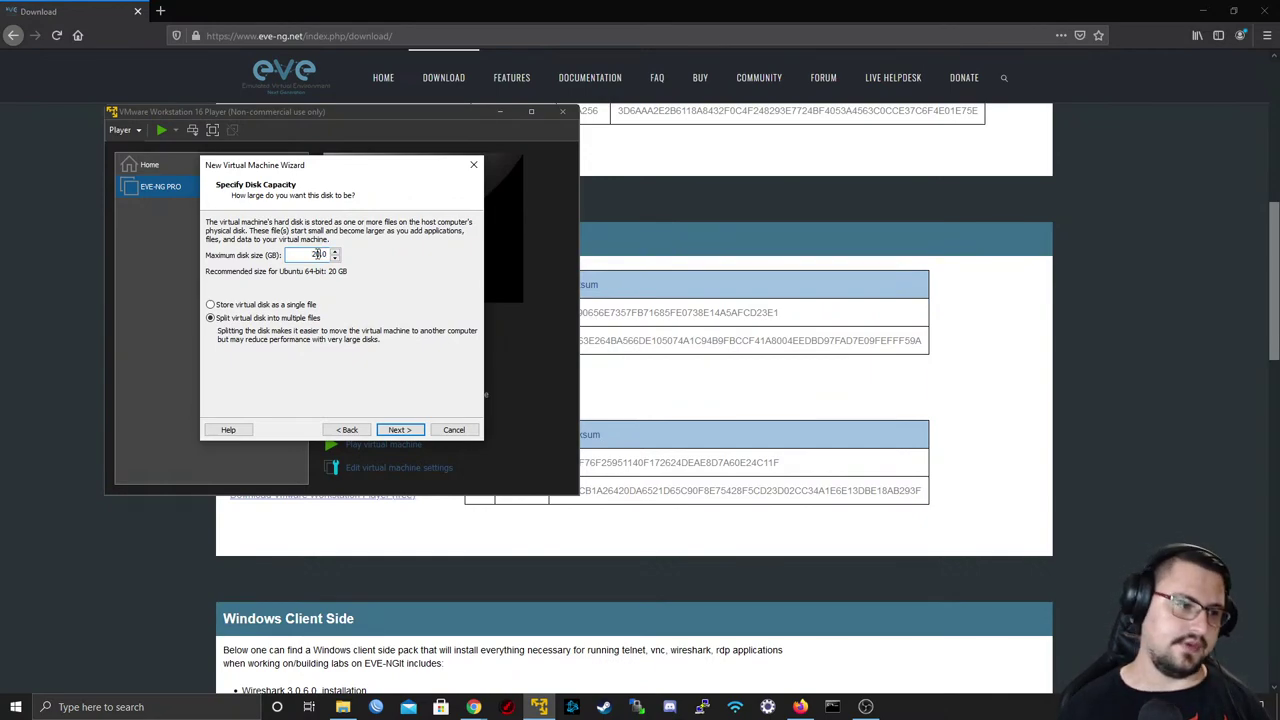
{"action": "left_click", "coordinate": [404, 433]}
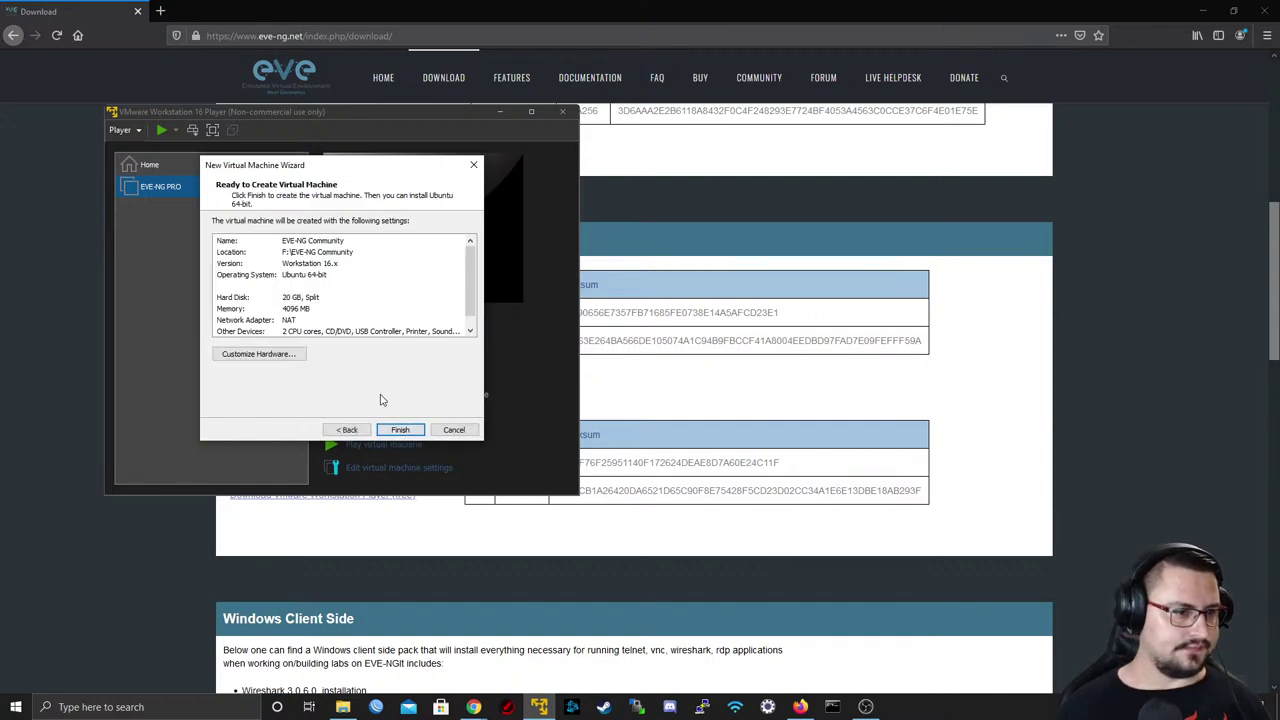
{"action": "scroll", "coordinate": [375, 281], "scroll_direction": "up", "scroll_amount": 1}
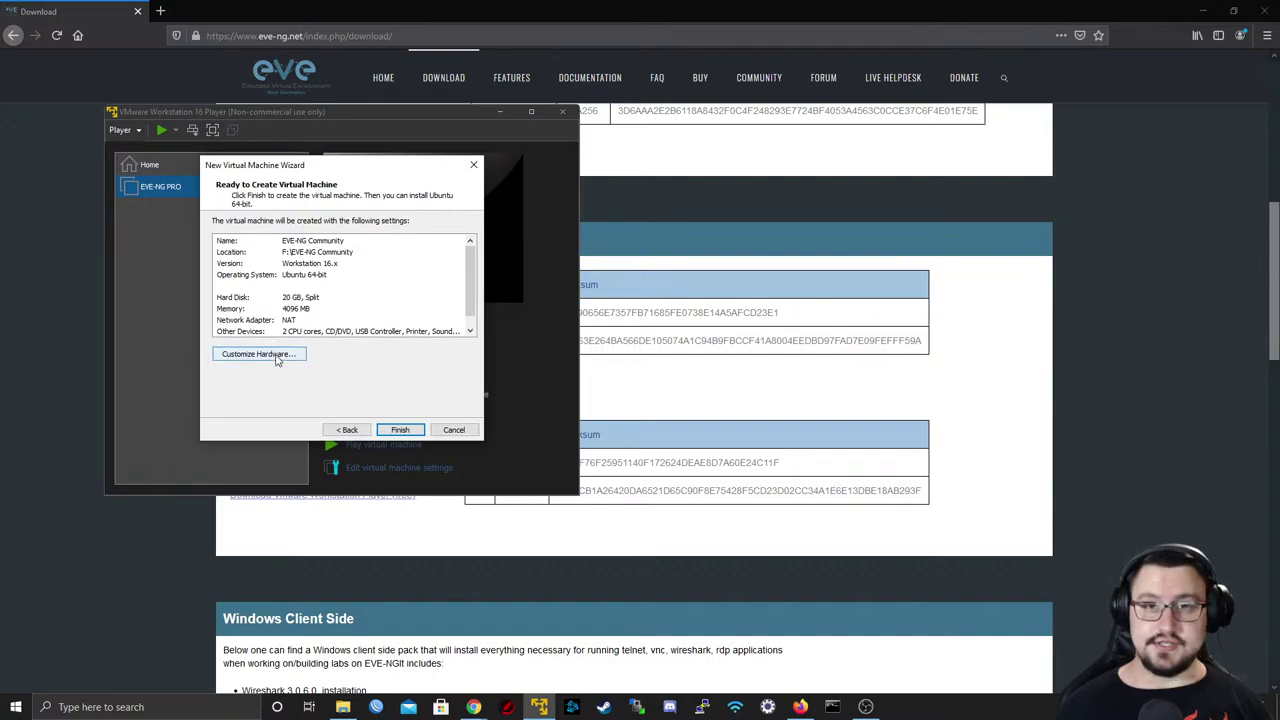
Check host memory in Task Manager and raise the VM's memory to 16384 MB
{"action": "left_click", "coordinate": [277, 359]}
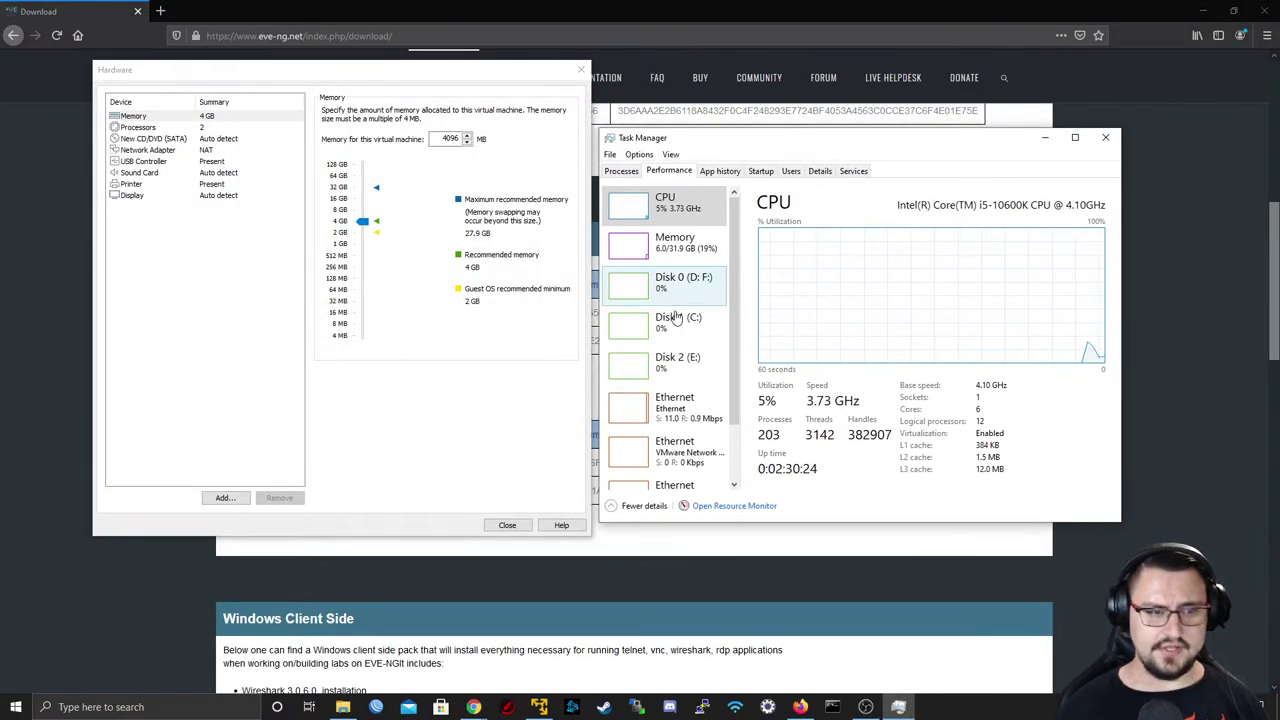
{"action": "left_click", "coordinate": [695, 245]}
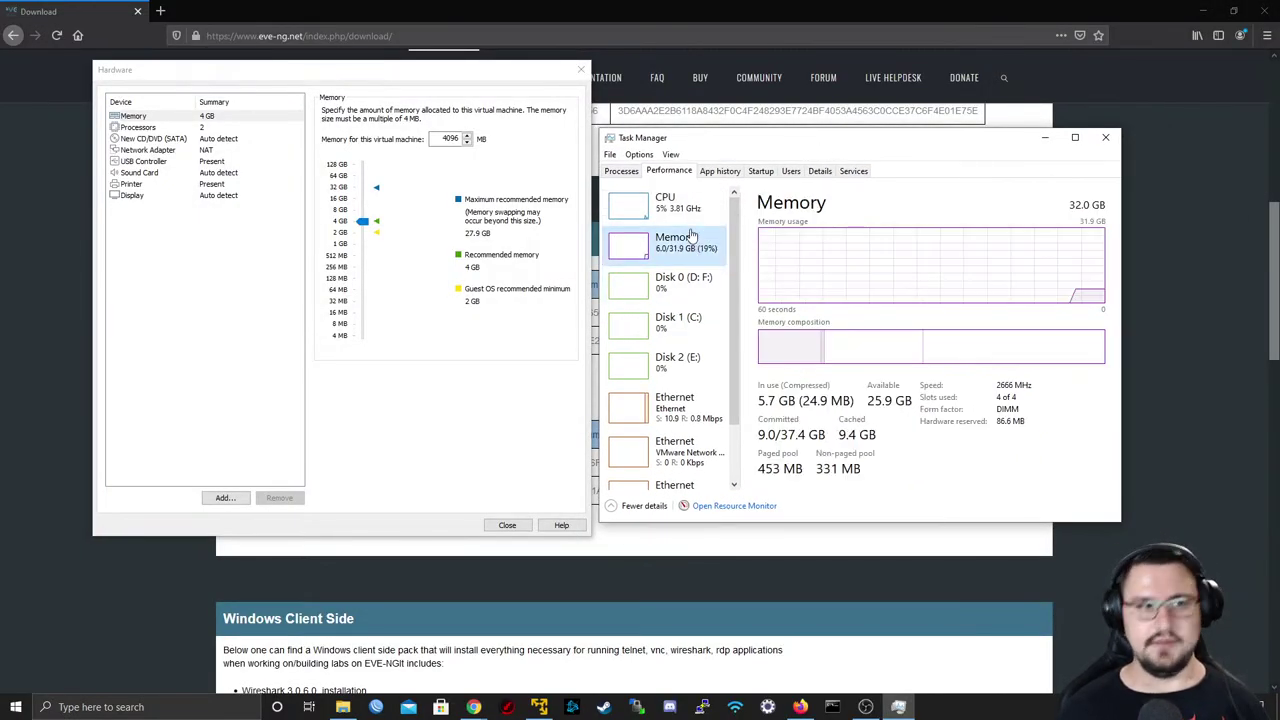
{"action": "left_click", "coordinate": [677, 206]}
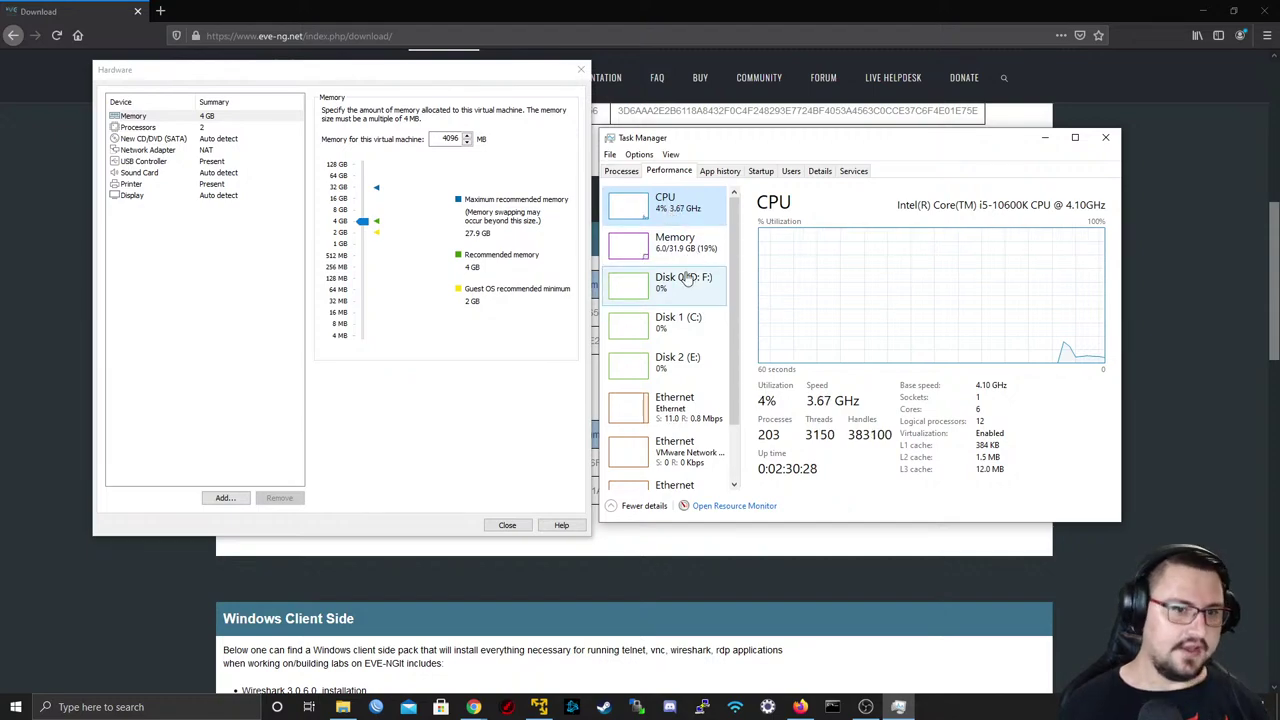
{"action": "left_click", "coordinate": [675, 243]}
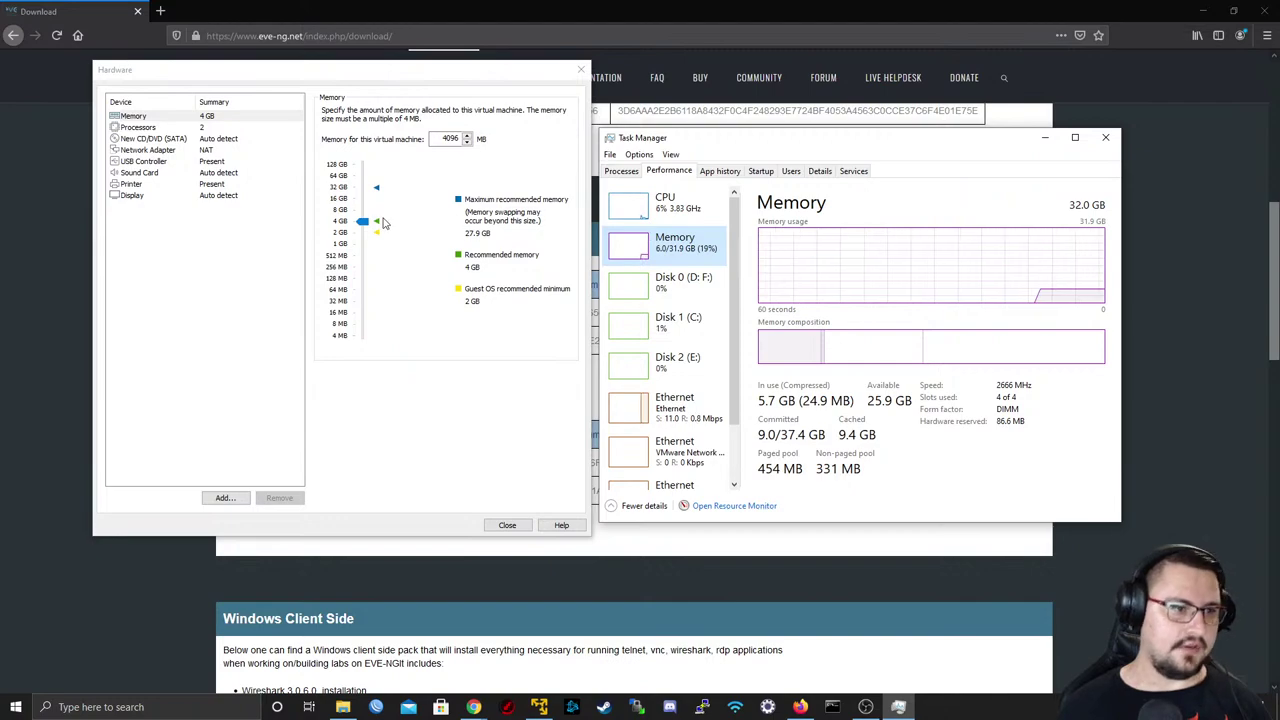
{"action": "left_click_drag", "start_coordinate": [363, 221], "coordinate": [363, 198]}
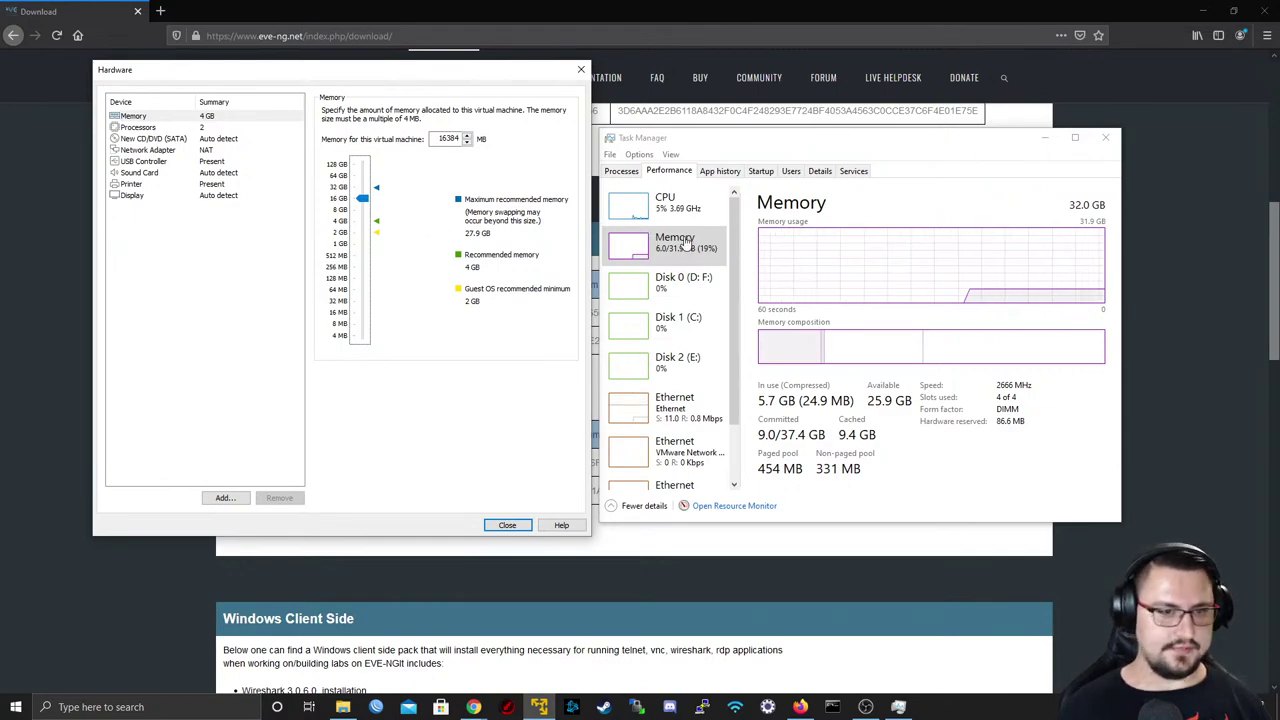
{"action": "left_click", "coordinate": [670, 205]}
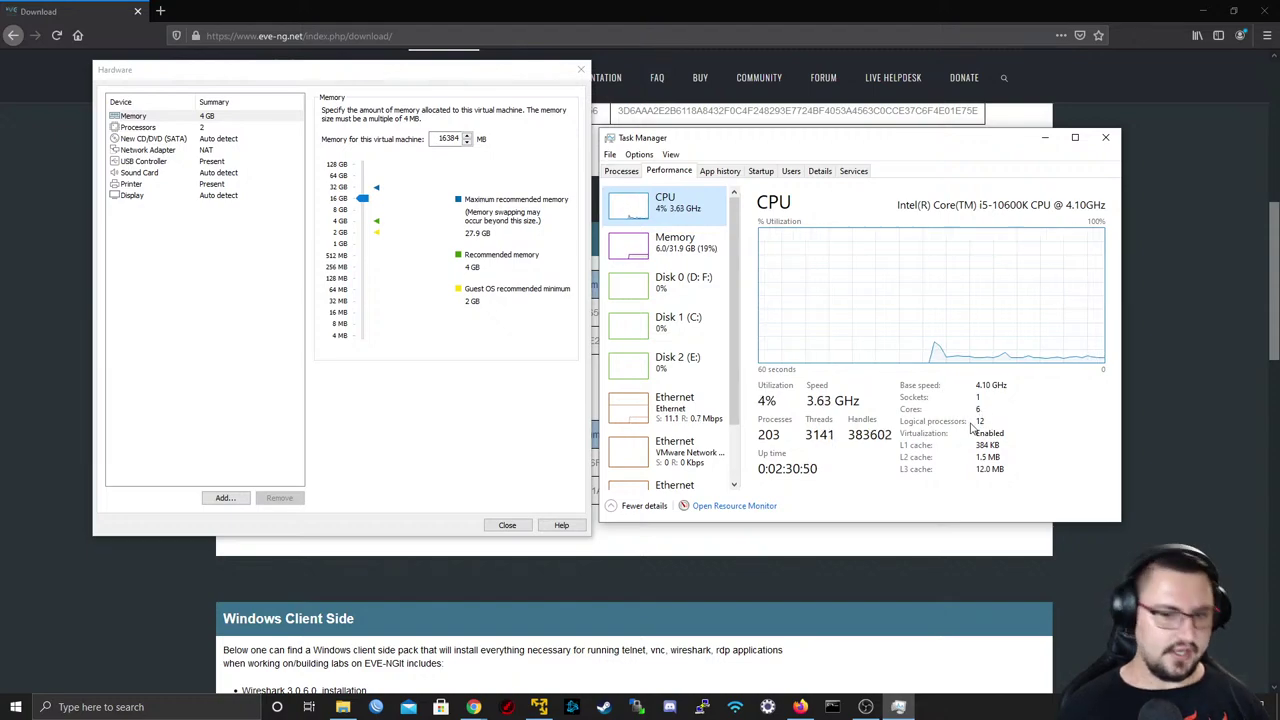
Give the VM 12 processor cores with Intel VT-x/EPT or AMD-V/RVI virtualization enabled
{"action": "left_click", "coordinate": [190, 128]}
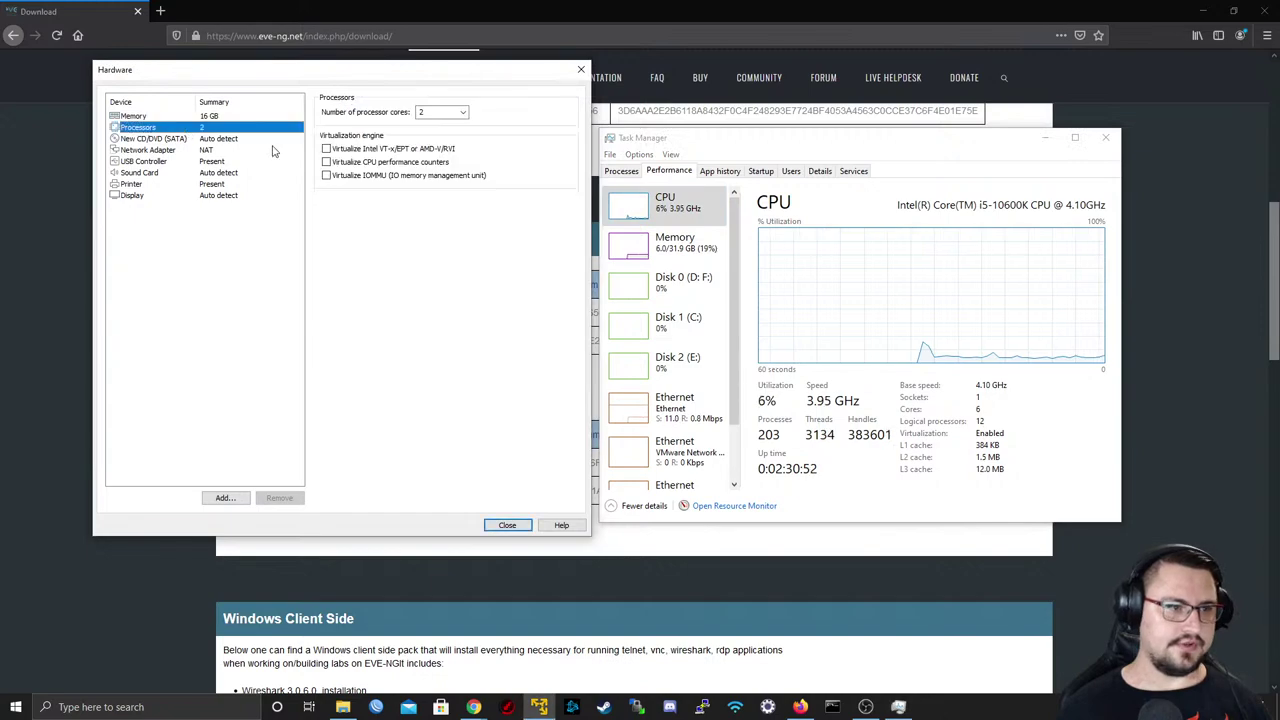
{"action": "left_click", "coordinate": [444, 112]}
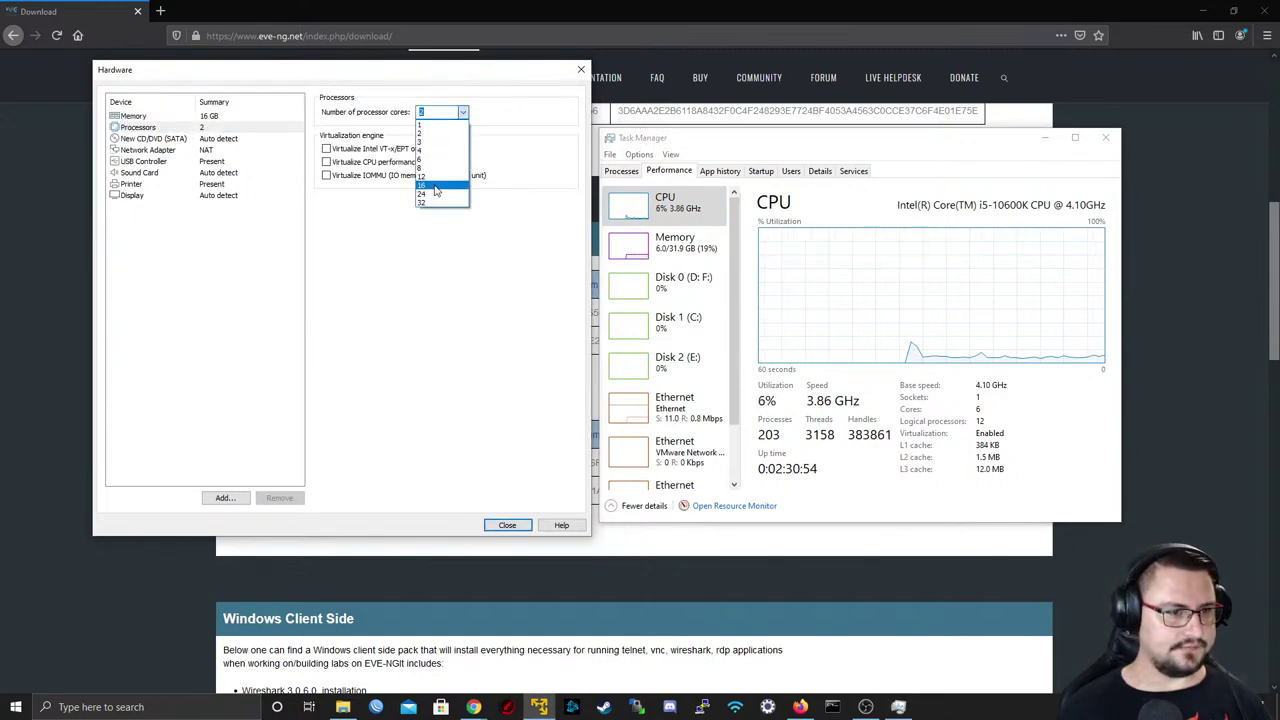
{"action": "left_click", "coordinate": [435, 179]}
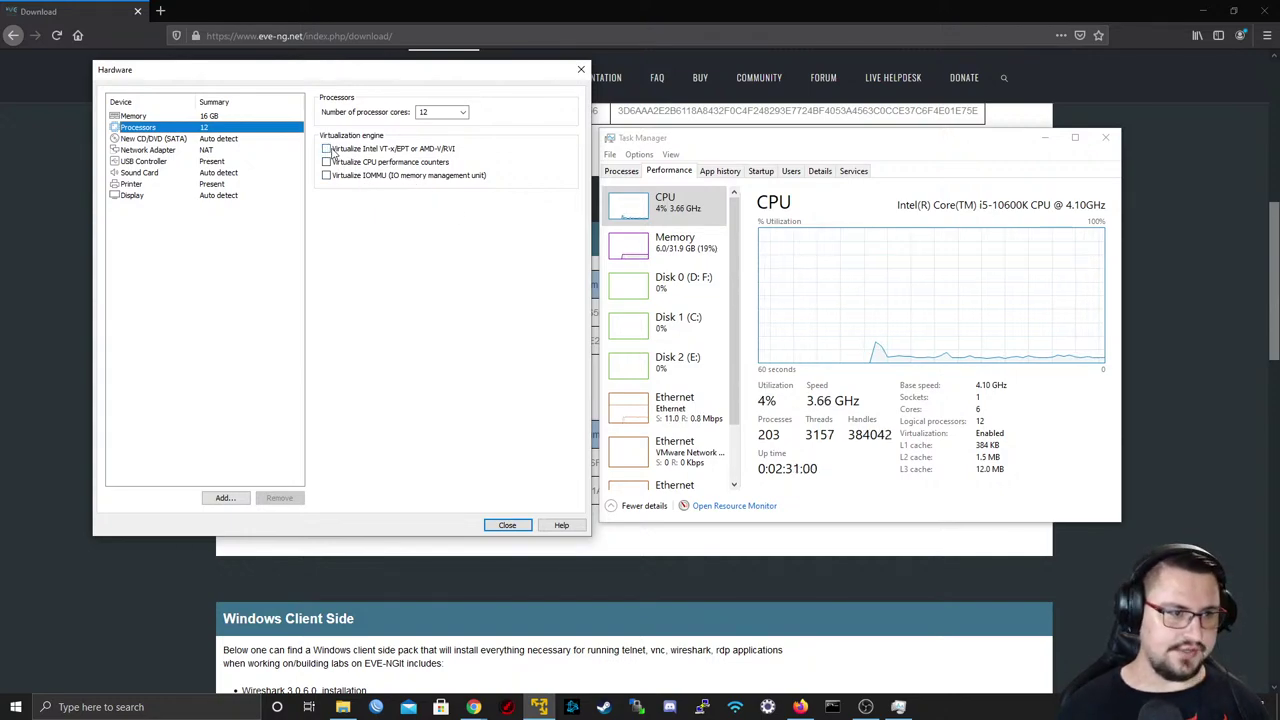
{"action": "left_click", "coordinate": [327, 149]}
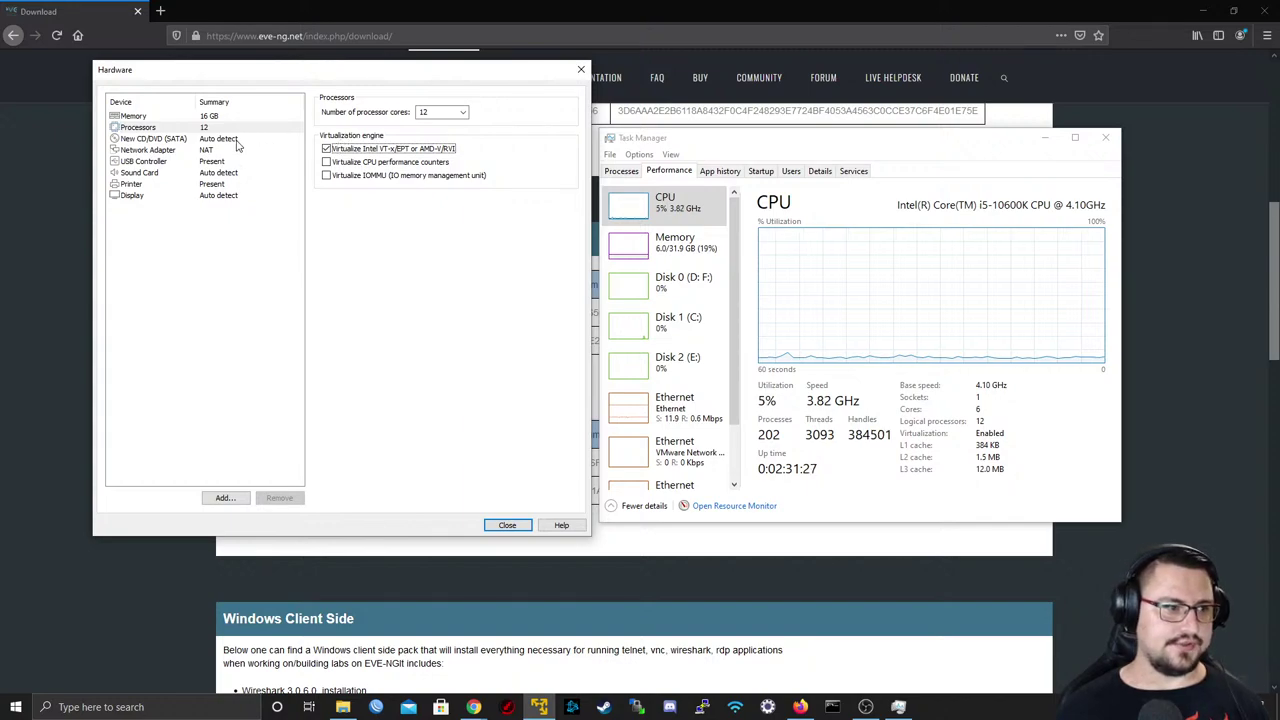
{"action": "left_click", "coordinate": [188, 140]}
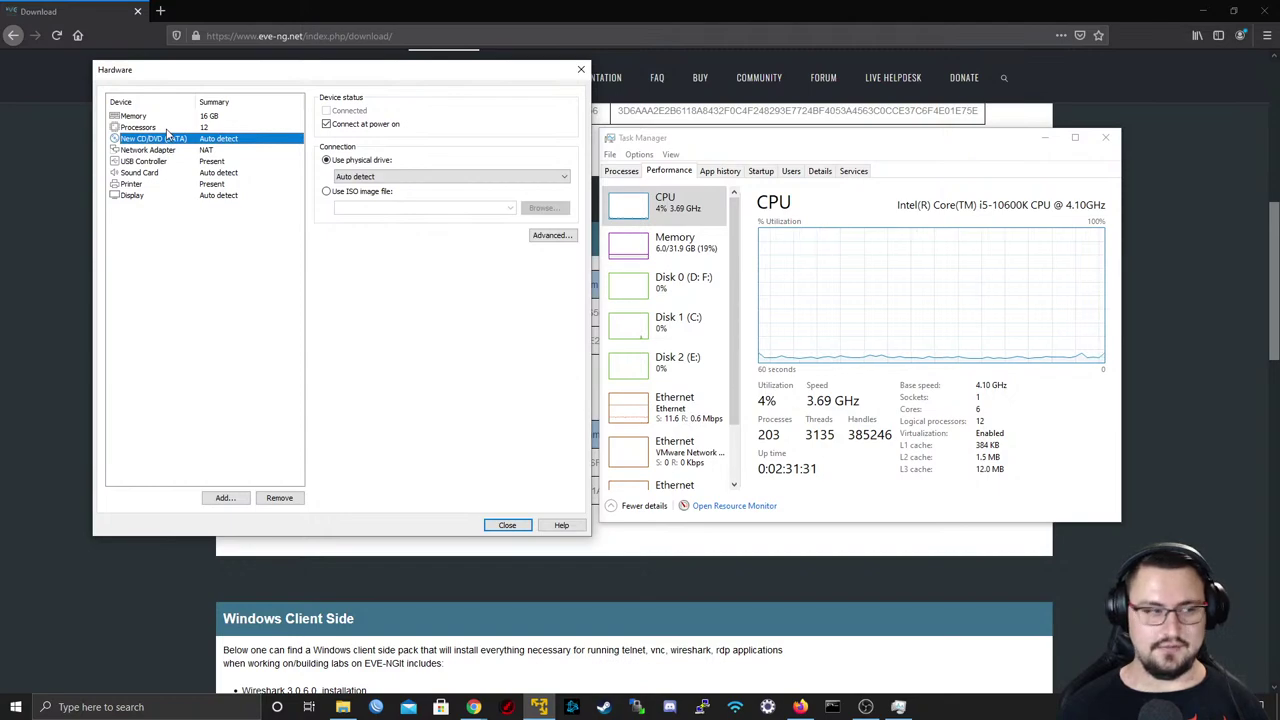
Load the EVE-20171007 ISO from Downloads into the VM's CD/DVD drive
{"action": "left_click", "coordinate": [327, 191]}
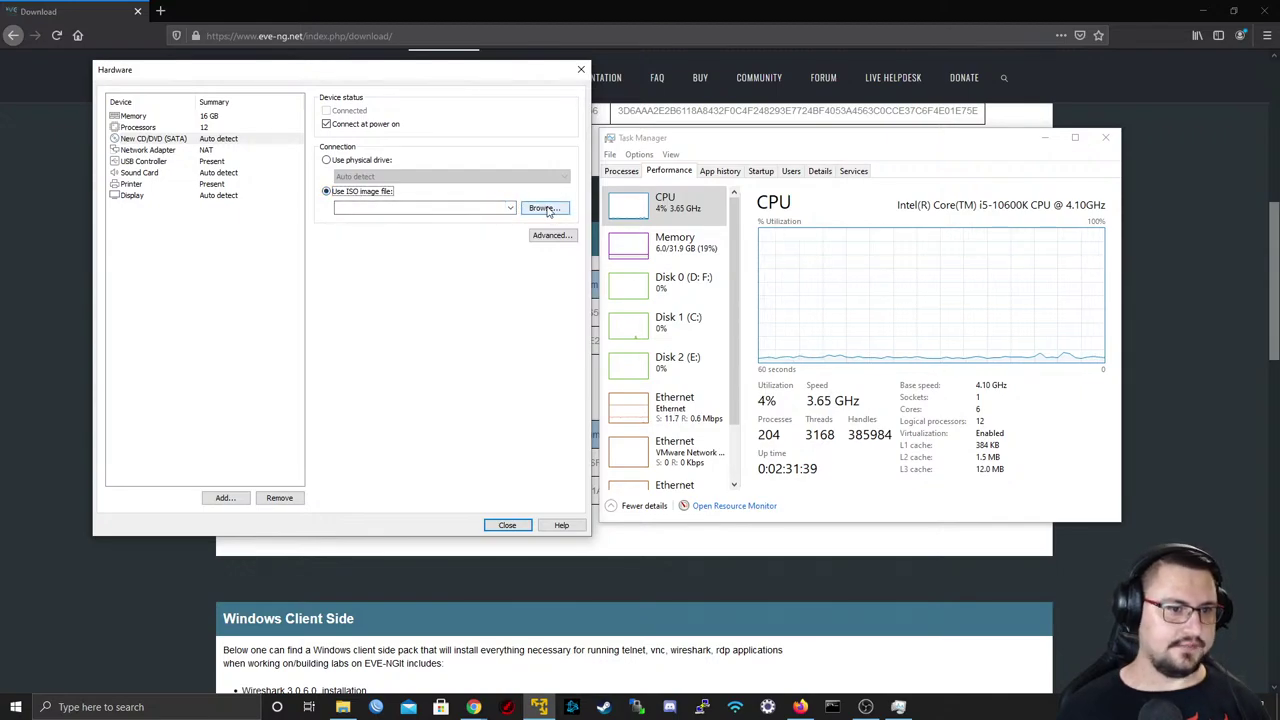
{"action": "left_click", "coordinate": [544, 208]}
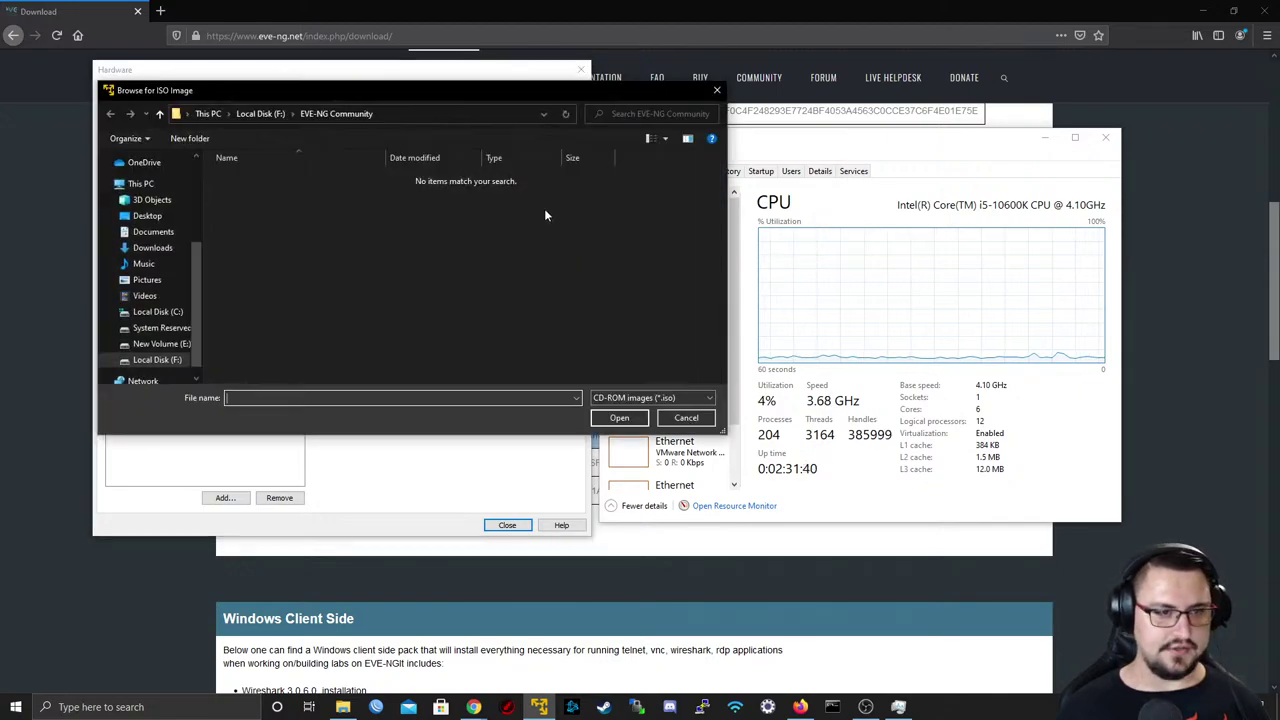
{"action": "left_click", "coordinate": [160, 248]}
{"action": "left_click", "coordinate": [265, 201]}
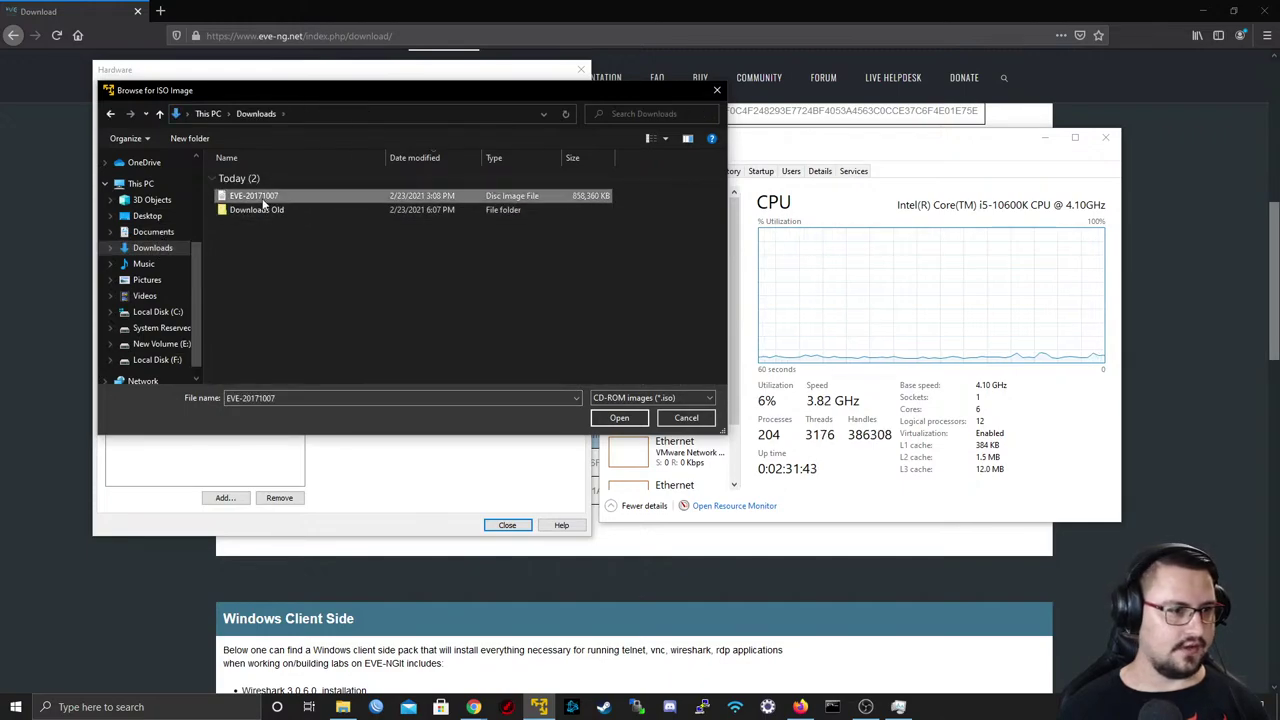
{"action": "double_click", "coordinate": [264, 200]}
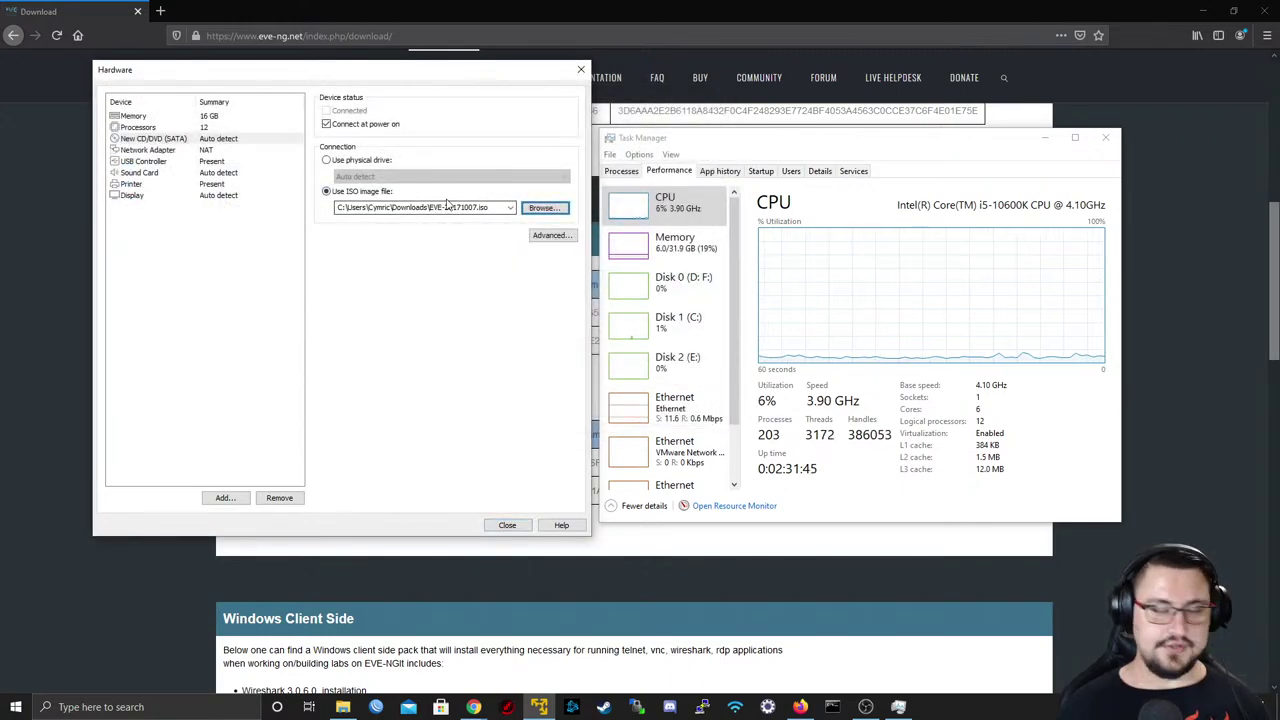
Review the Network Adapter, close the hardware settings, and finish creating the VM
{"action": "left_click", "coordinate": [211, 151]}
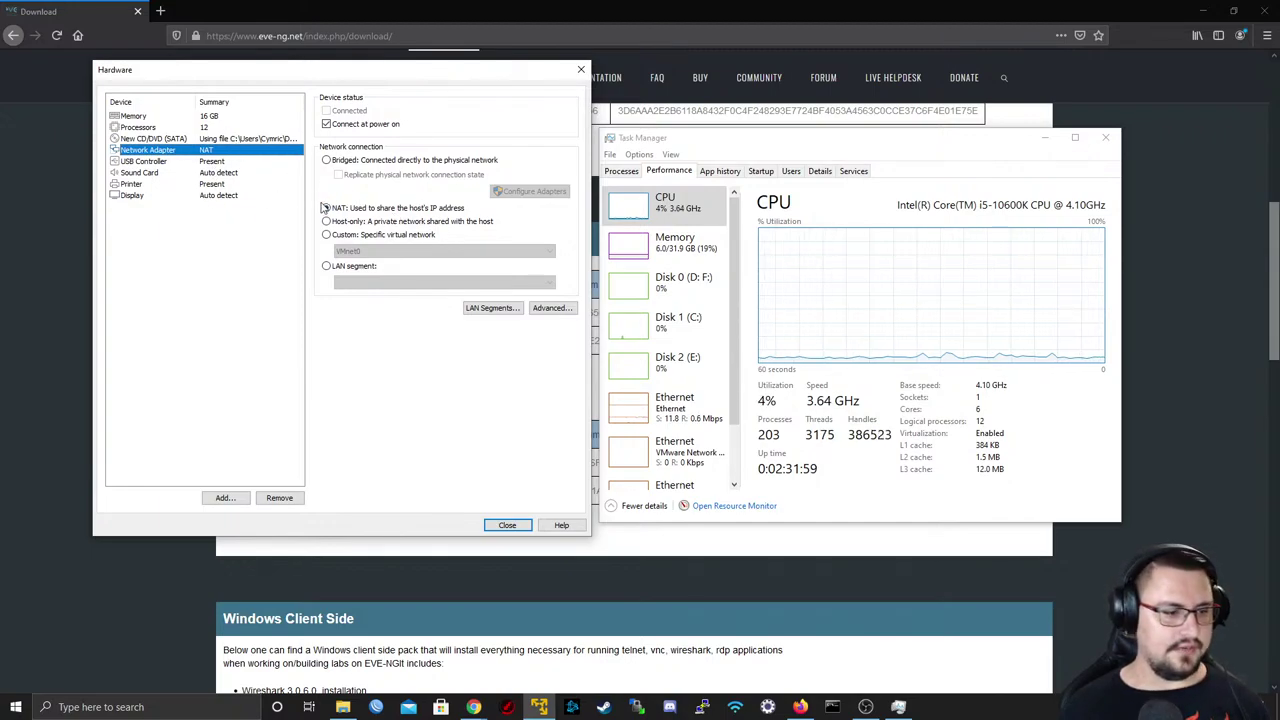
{"action": "left_click", "coordinate": [507, 525]}
{"action": "left_click", "coordinate": [405, 430]}
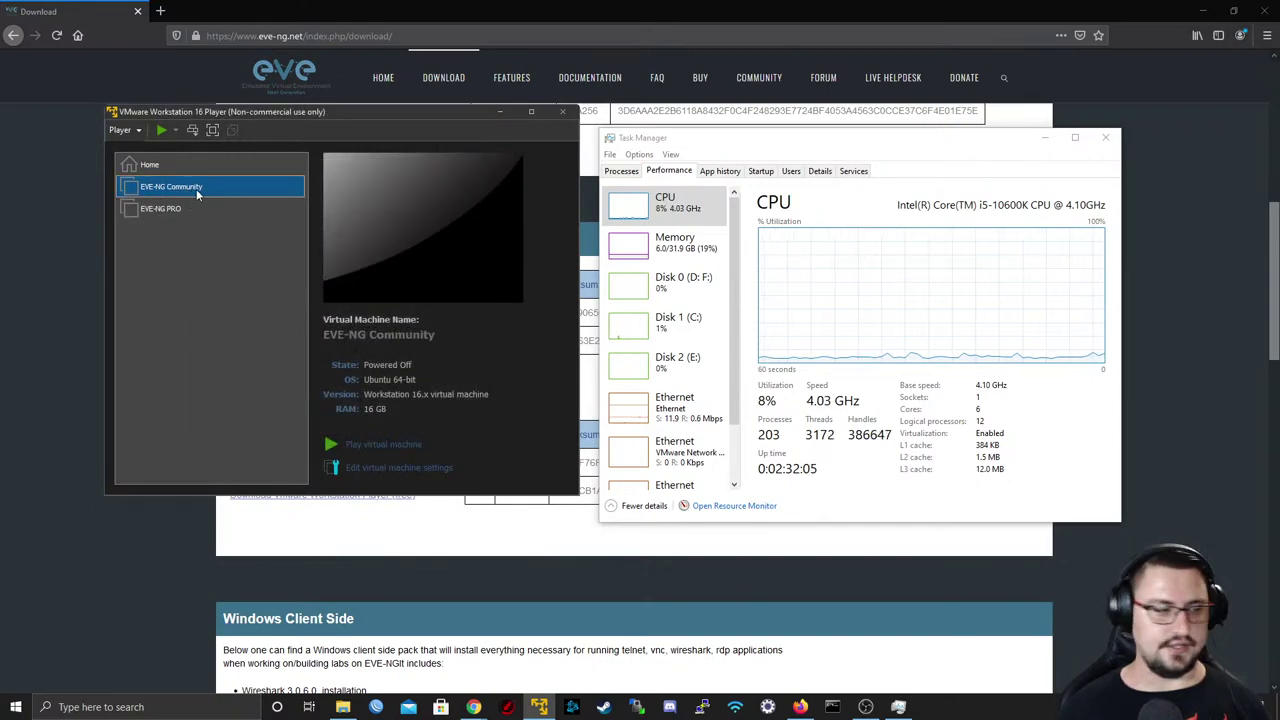
Power on the EVE-NG Community VM and confirm English as the boot language
{"action": "left_click", "coordinate": [204, 186]}
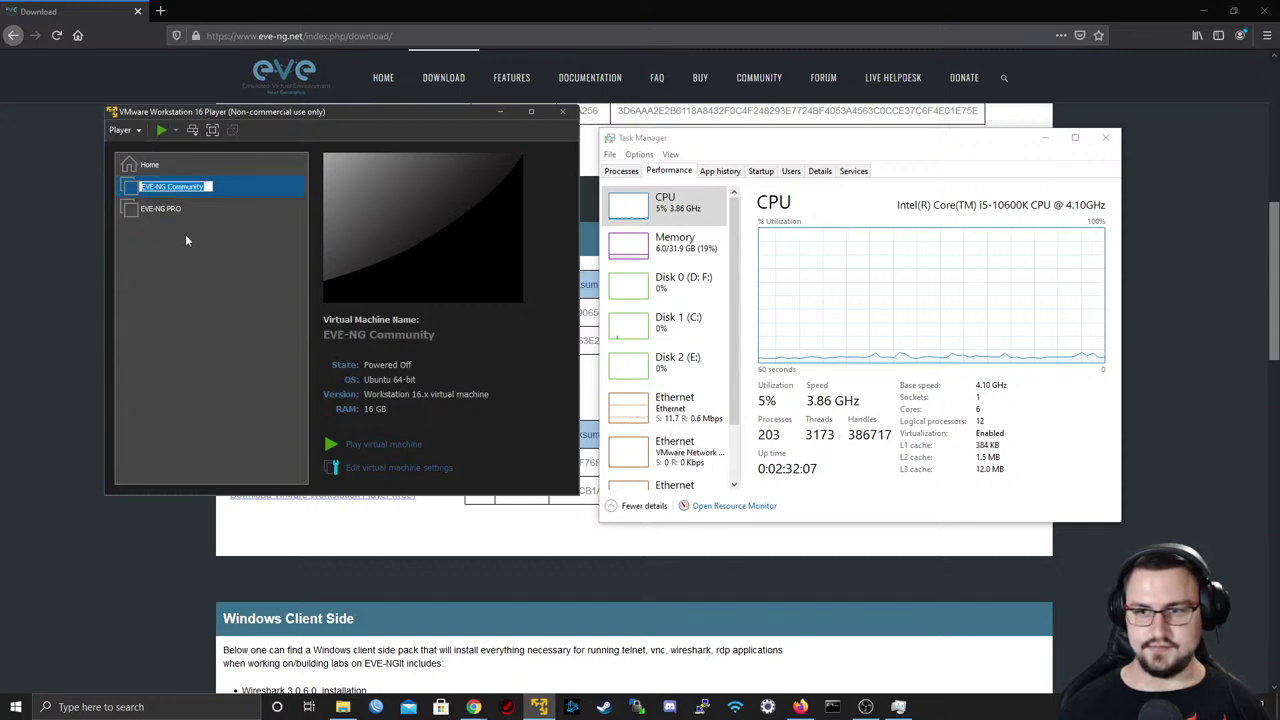
{"action": "left_click", "coordinate": [161, 132]}
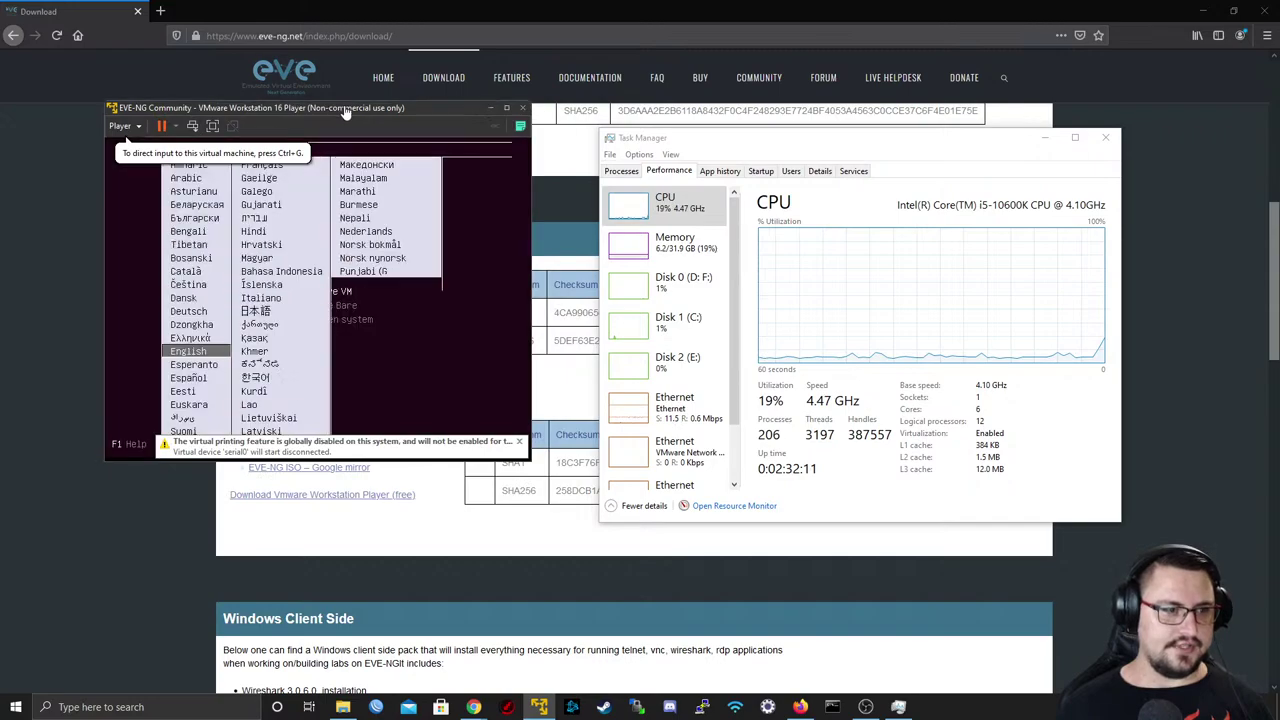
{"action": "left_click_drag", "start_coordinate": [345, 111], "coordinate": [645, 122]}
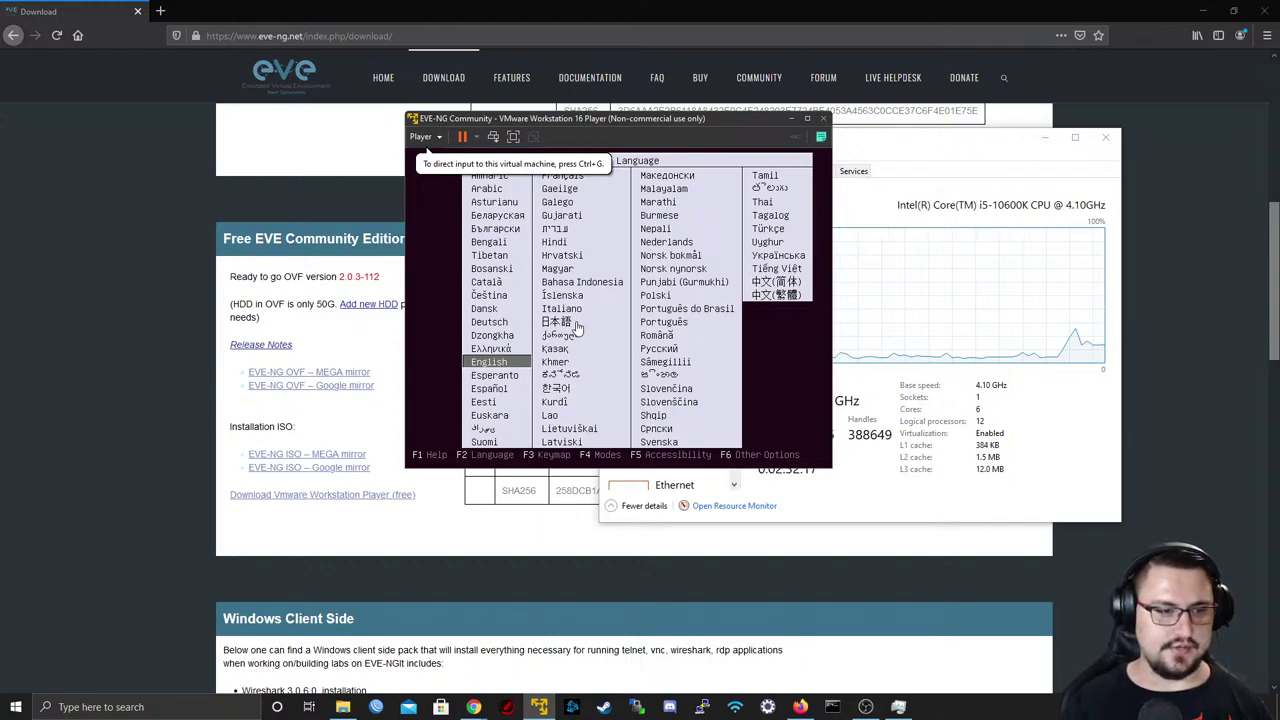
{"action": "left_click", "coordinate": [577, 328]}
{"action": "key", "text": "Up"}
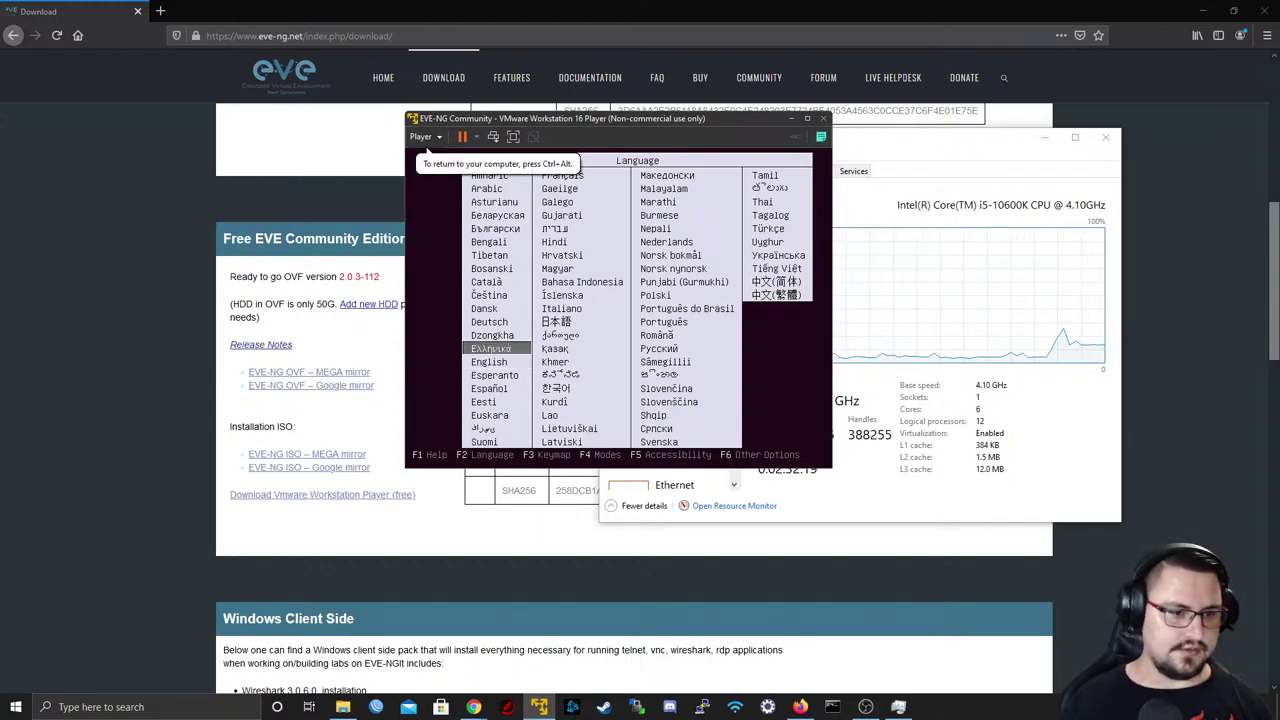
{"action": "key", "text": "Right"}
{"action": "key", "text": "Right"}
{"action": "key", "text": "Left"}
{"action": "key", "text": "Left"}
{"action": "key", "text": "Down"}
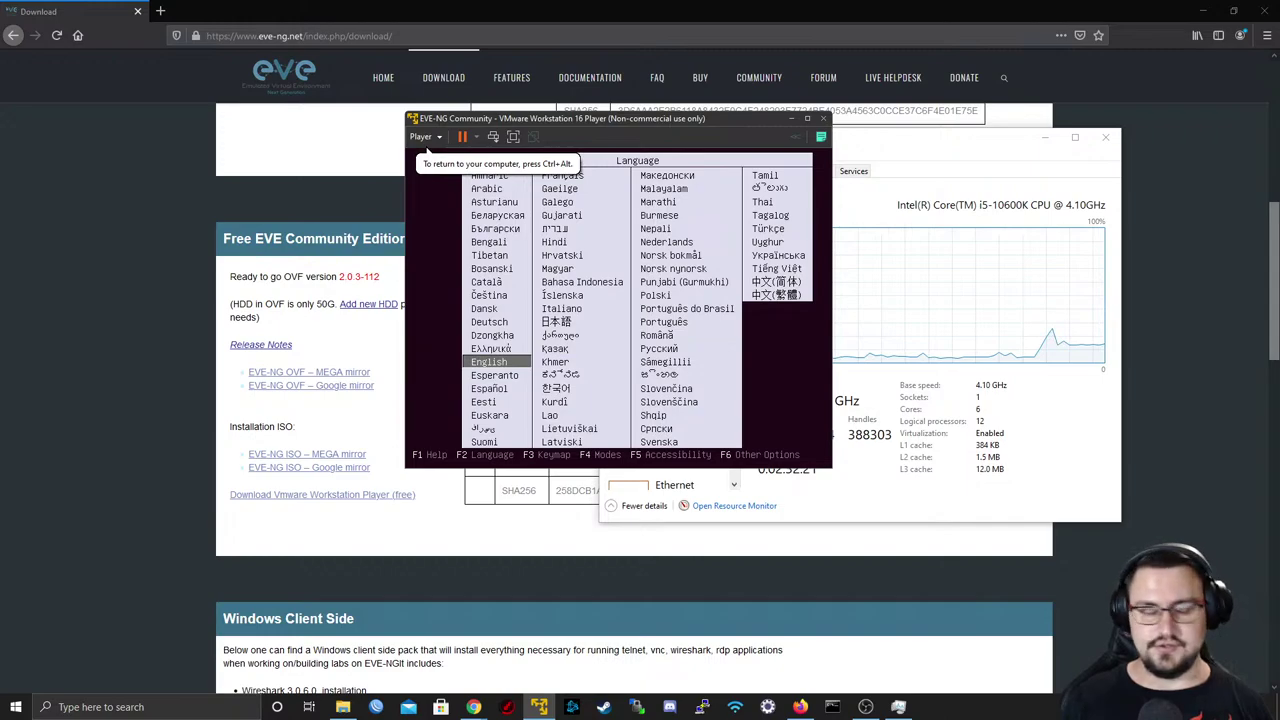
{"action": "key", "text": "Return"}
Dismiss the software updates prompt and start the 'Install Eve VM' boot option
{"action": "key", "text": "Down"}
{"action": "key", "text": "Down"}
{"action": "key", "text": "Up"}
{"action": "key", "text": "Up"}
{"action": "key", "text": "Down"}
{"action": "key", "text": "Up"}
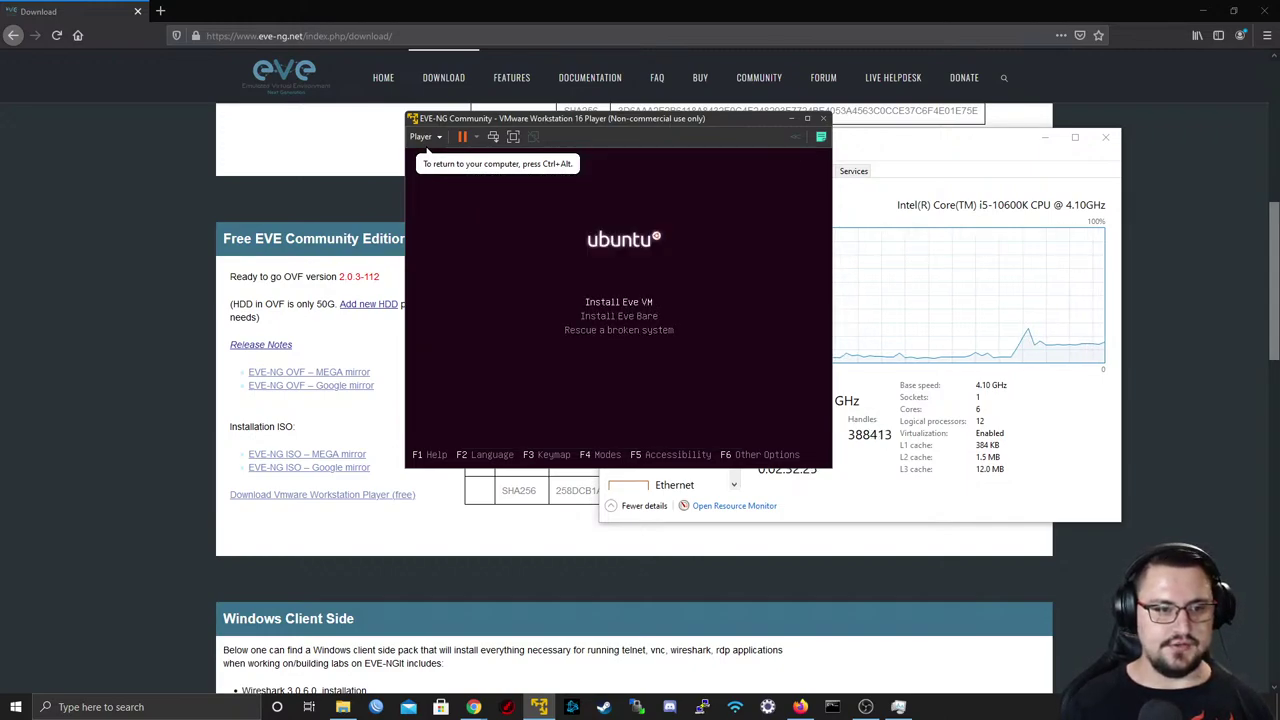
{"action": "key", "text": "Down"}
{"action": "key", "text": "Up"}
{"action": "key", "text": "Down"}
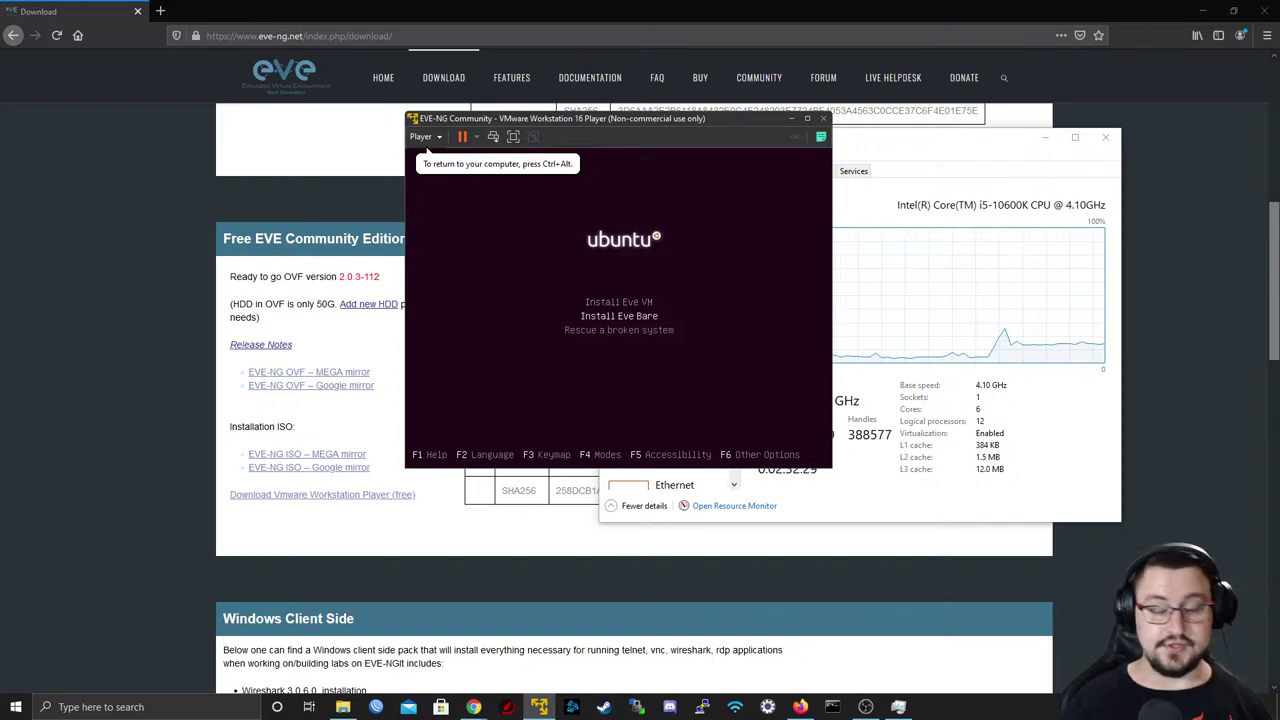
{"action": "key", "text": "Return"}
{"action": "left_click", "coordinate": [677, 337]}
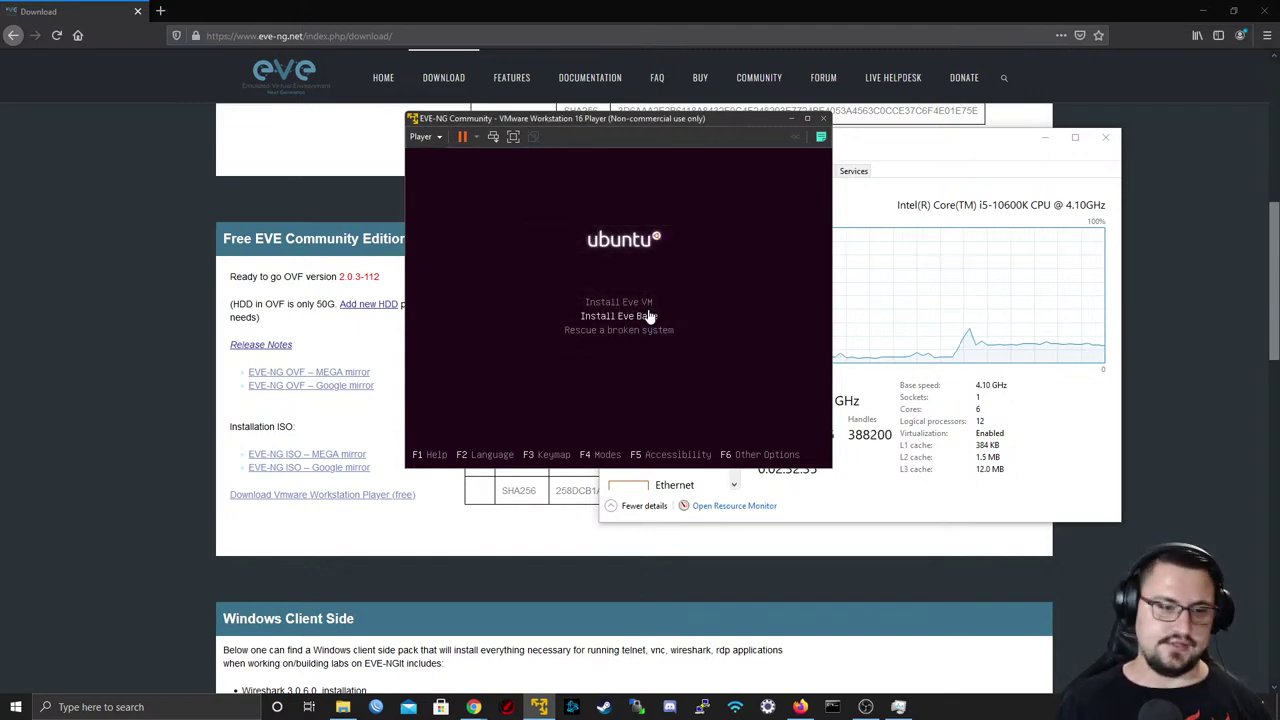
{"action": "left_click", "coordinate": [648, 316]}
{"action": "key", "text": "Up"}
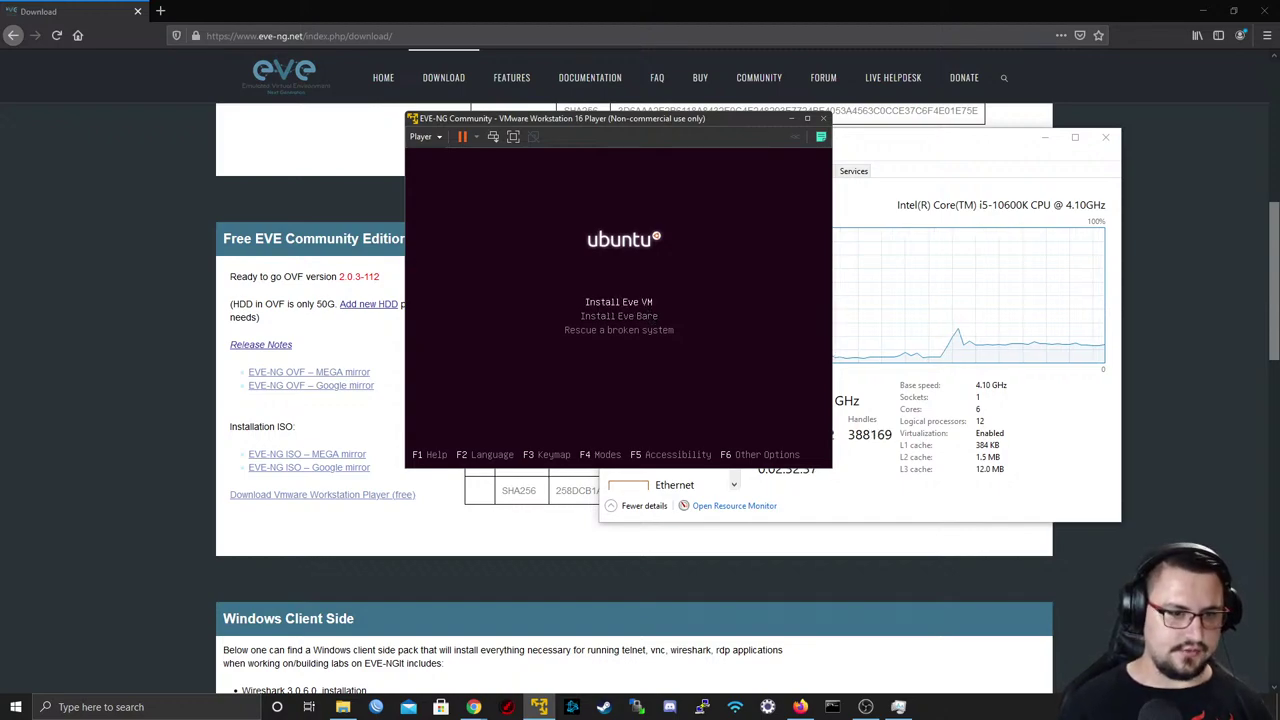
{"action": "key", "text": "Return"}
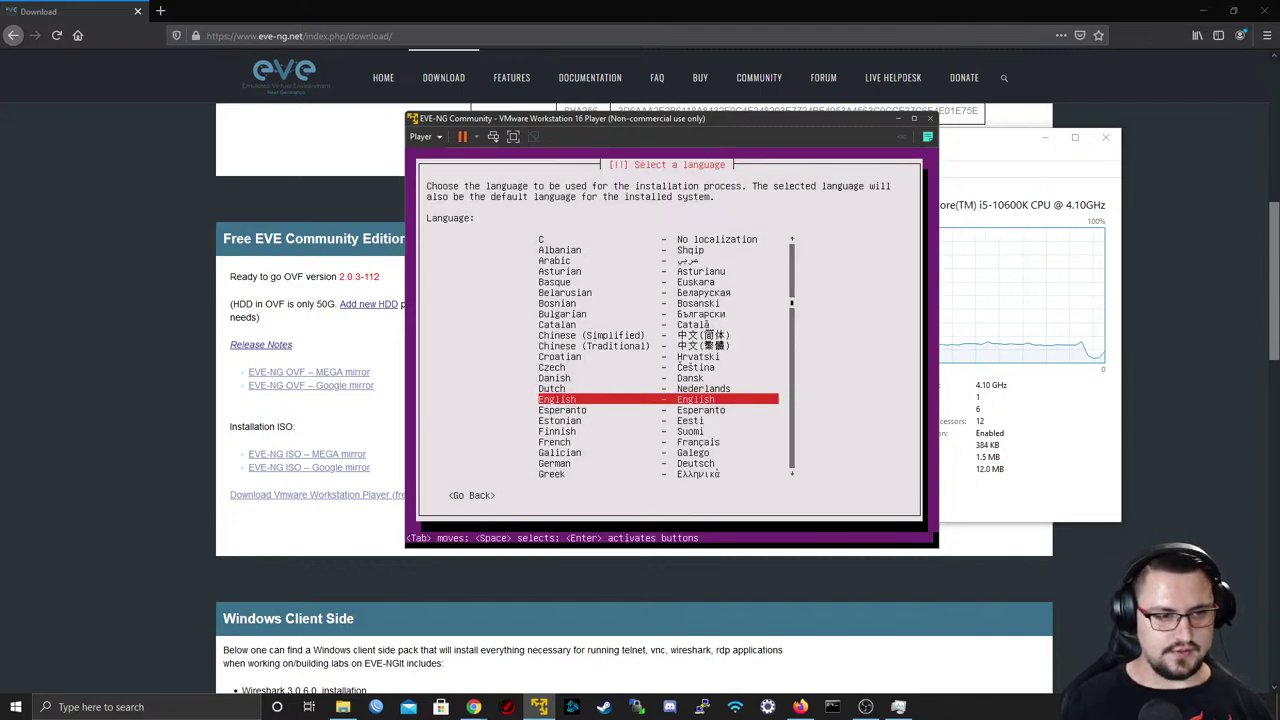
Choose English as the installer language and South Africa as the location
{"action": "key", "text": "Return"}
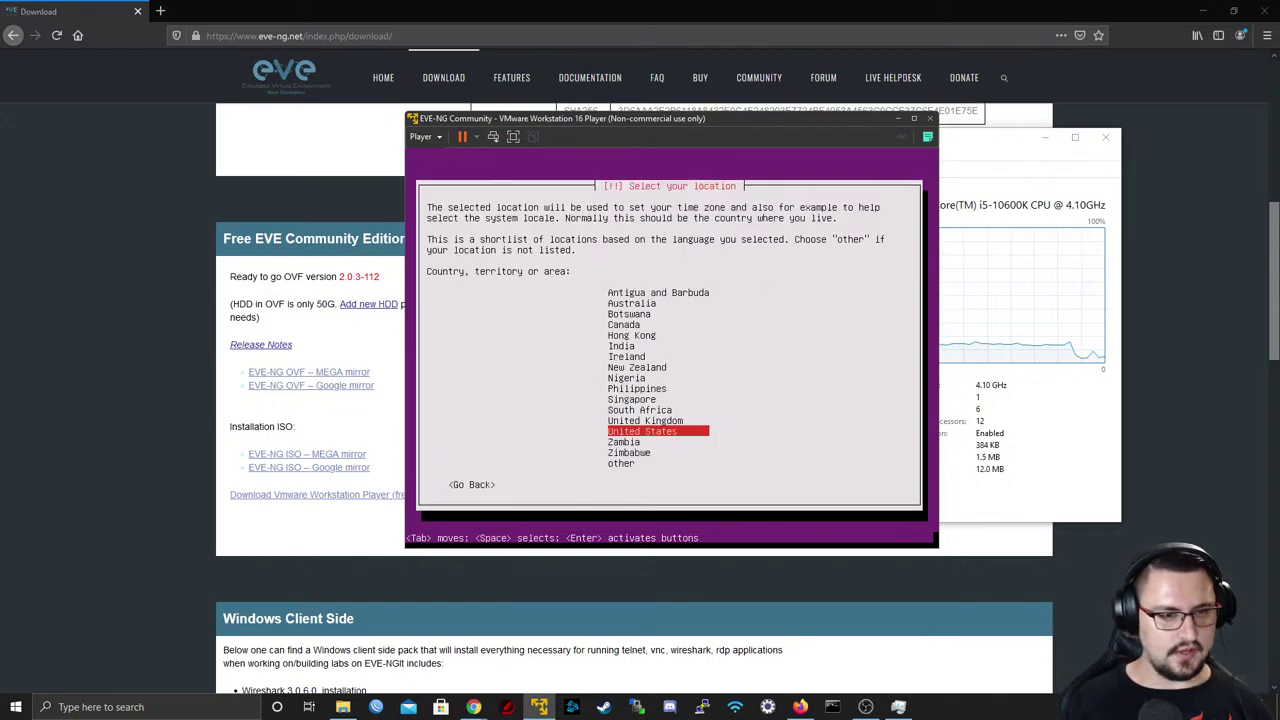
{"action": "key", "text": "Up"}
{"action": "key", "text": "Up"}
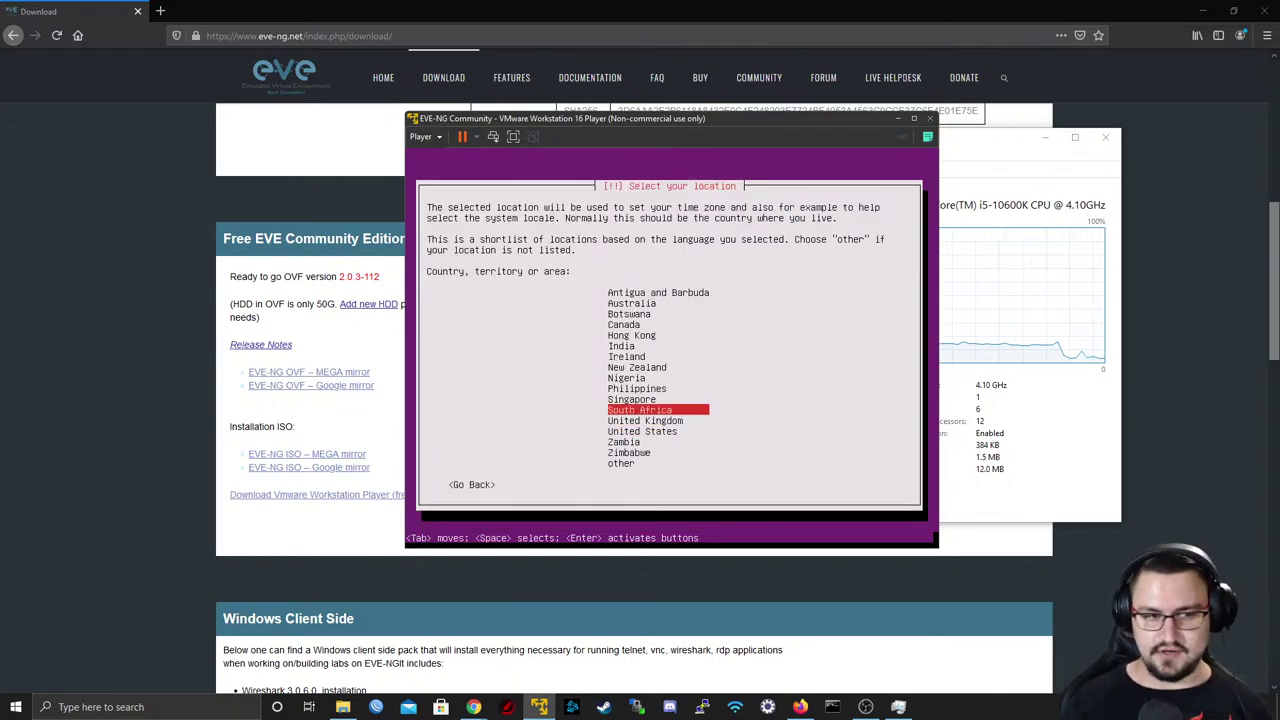
{"action": "key", "text": "Down"}
{"action": "key", "text": "Down"}
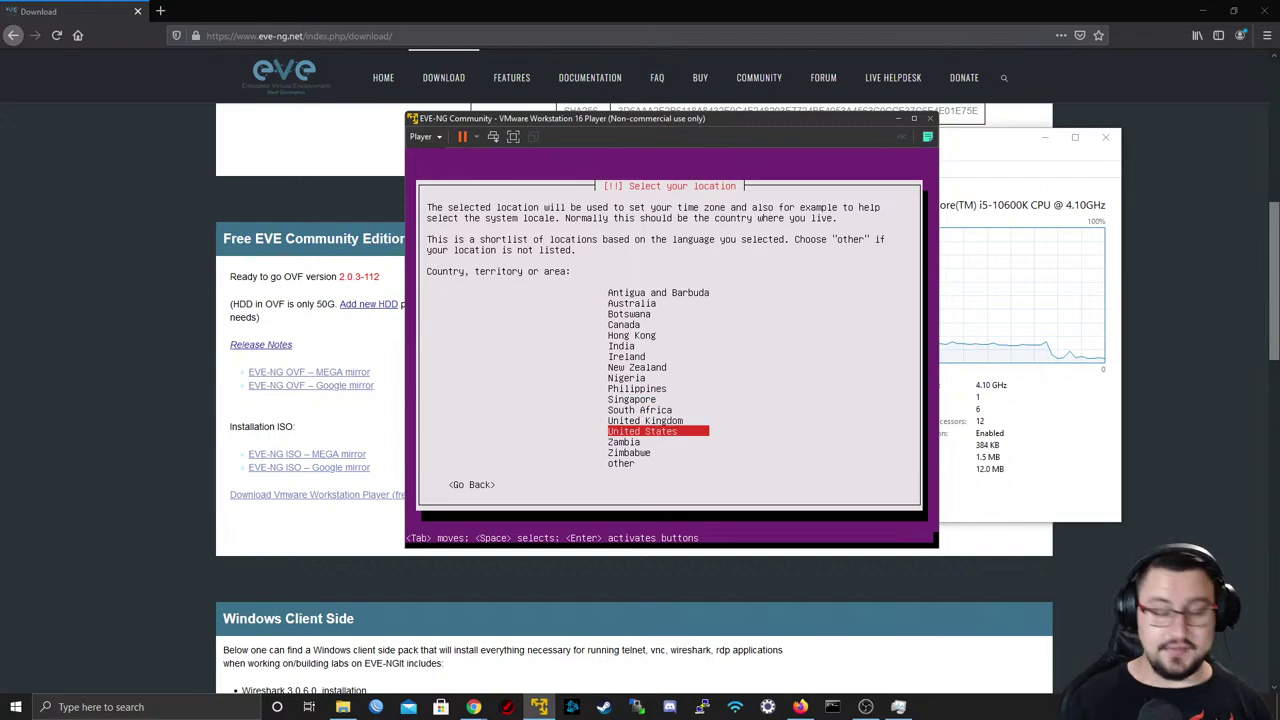
{"action": "key", "text": "Up"}
{"action": "key", "text": "Up"}
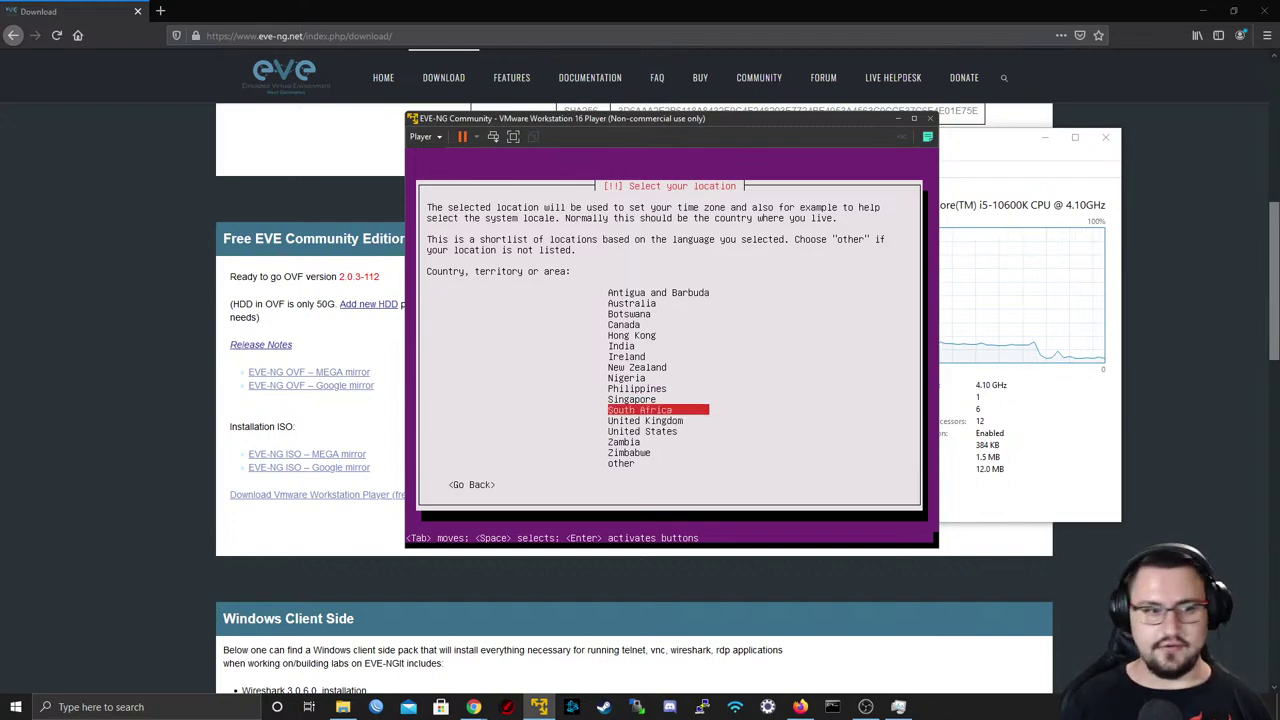
{"action": "key", "text": "Return"}
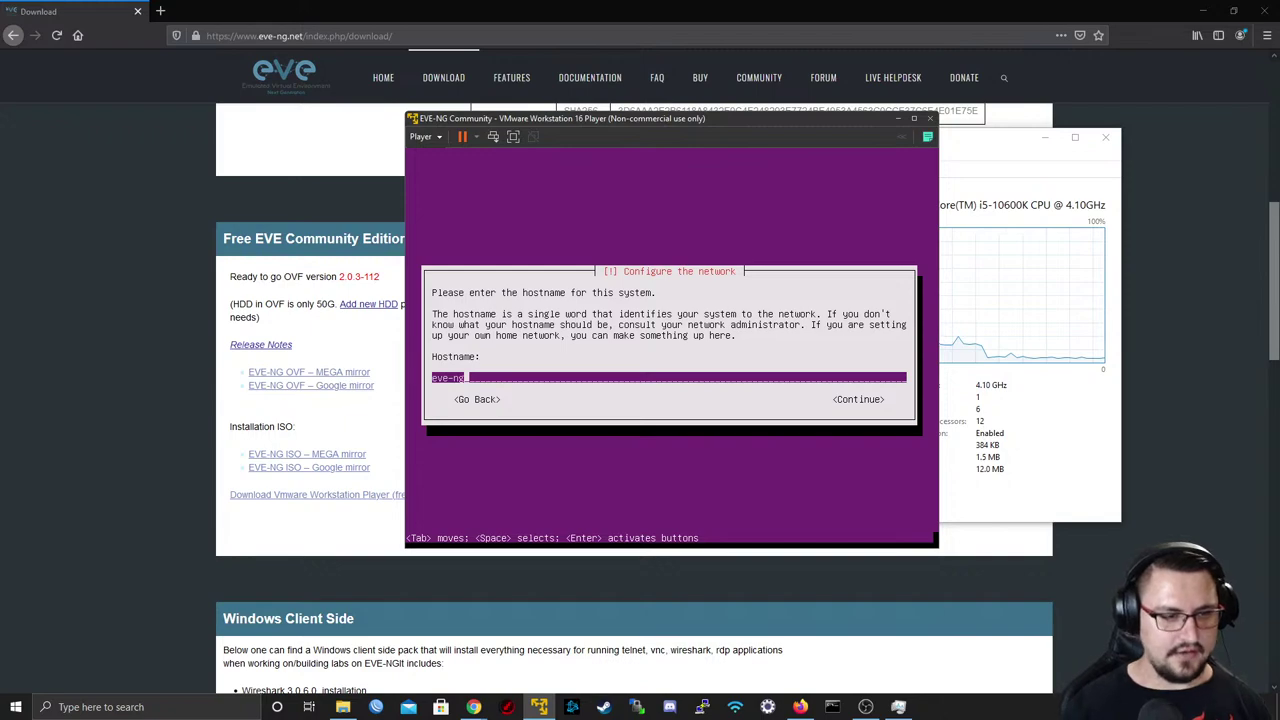
Keep hostname eve-ng and the Africa/Johannesburg time zone while installation runs
{"action": "key", "text": "Return"}
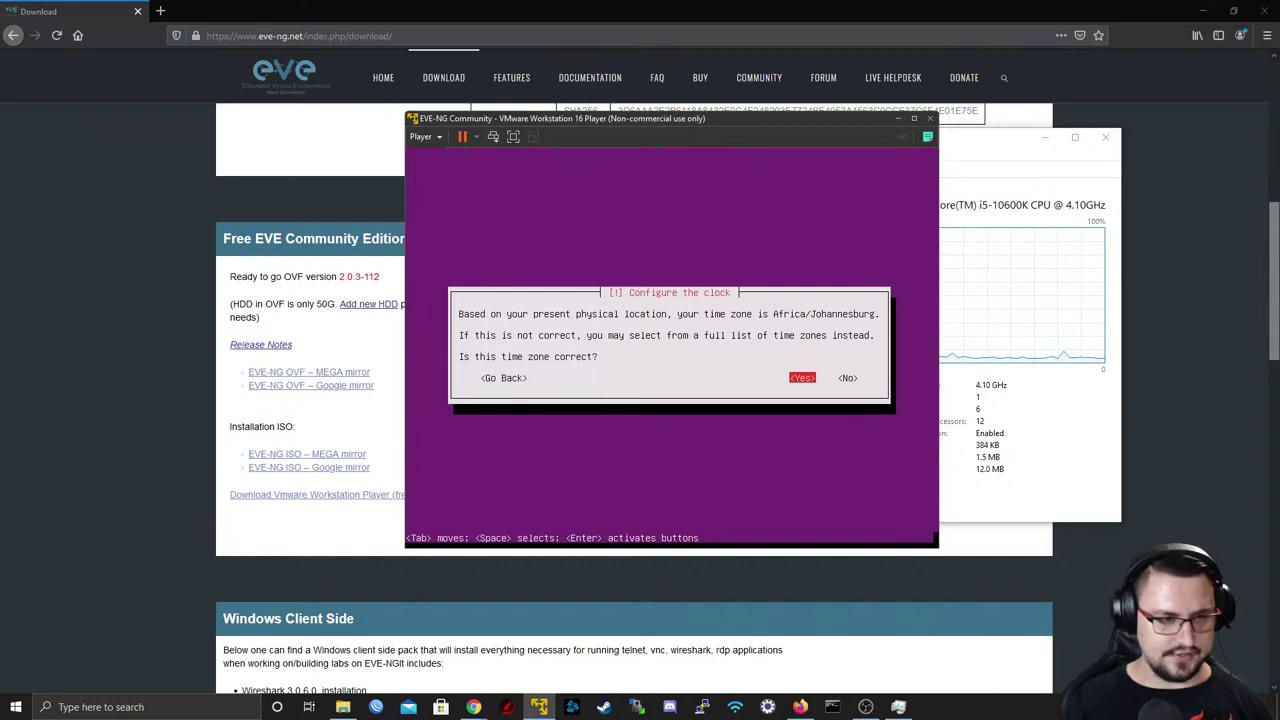
{"action": "key", "text": "Return"}
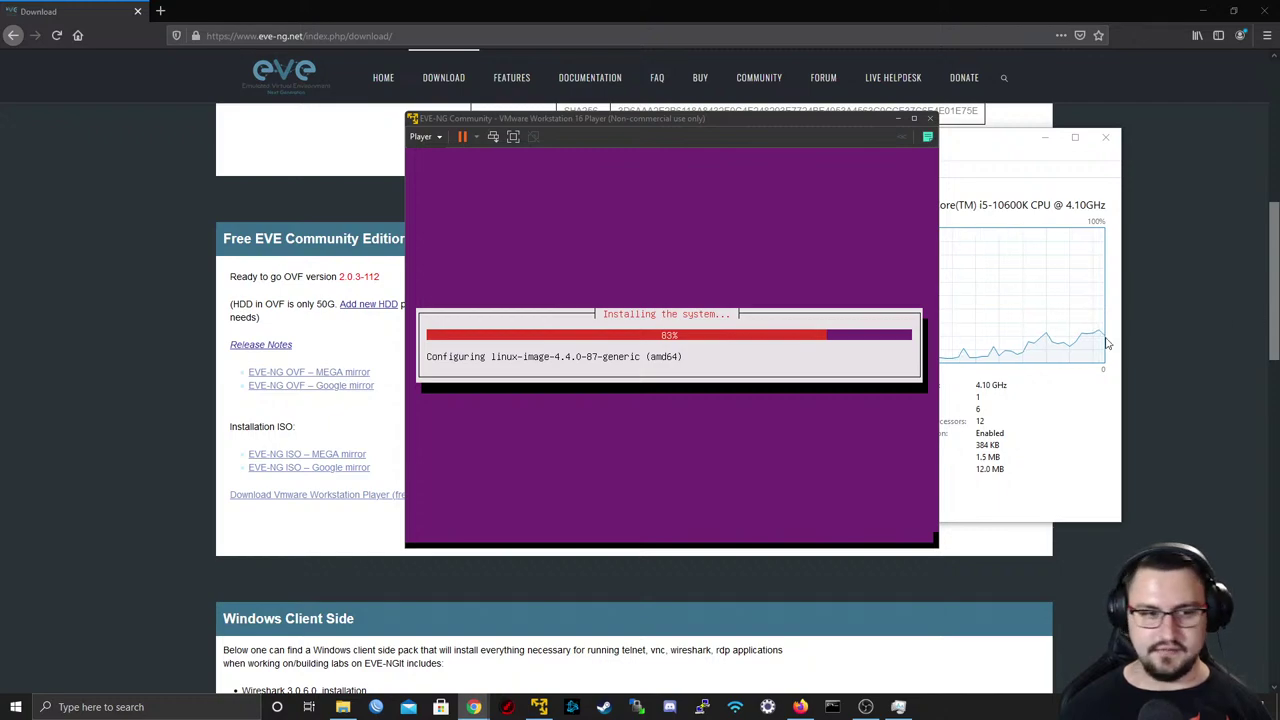
{"action": "left_click", "coordinate": [766, 283]}
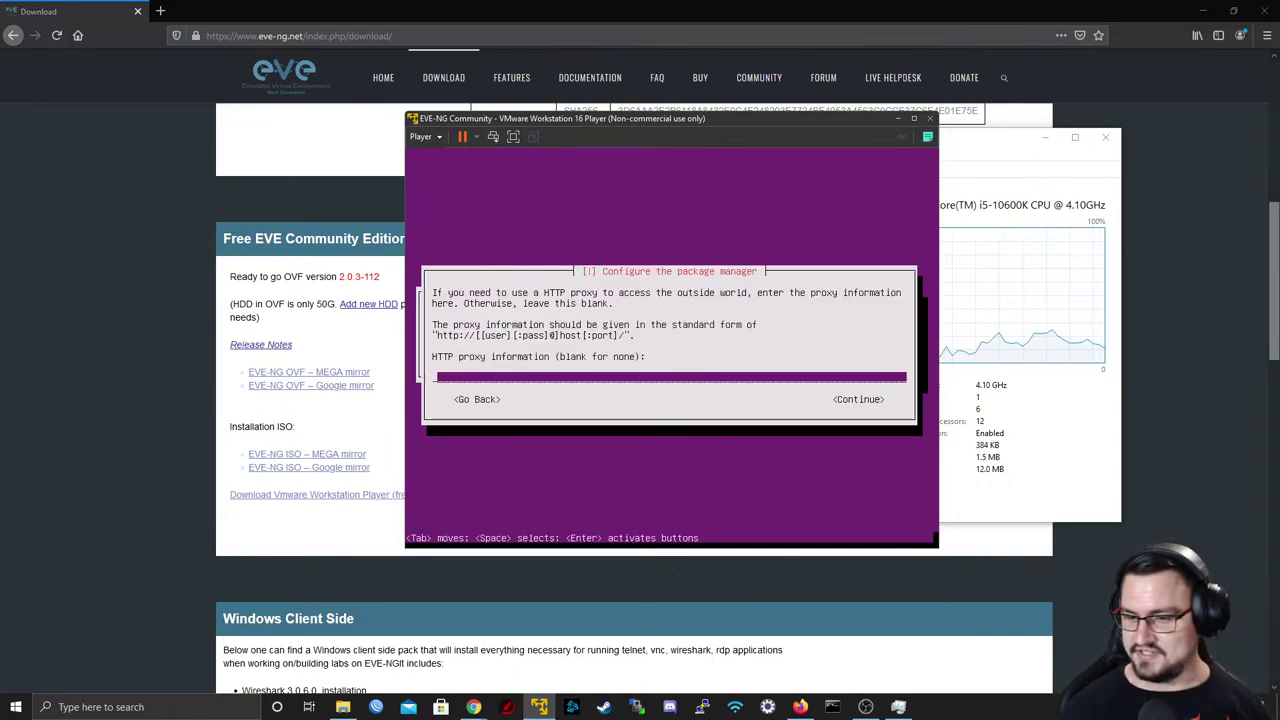
Continue past the package-manager HTTP proxy prompt with the field left blank
{"action": "key", "text": "Tab"}
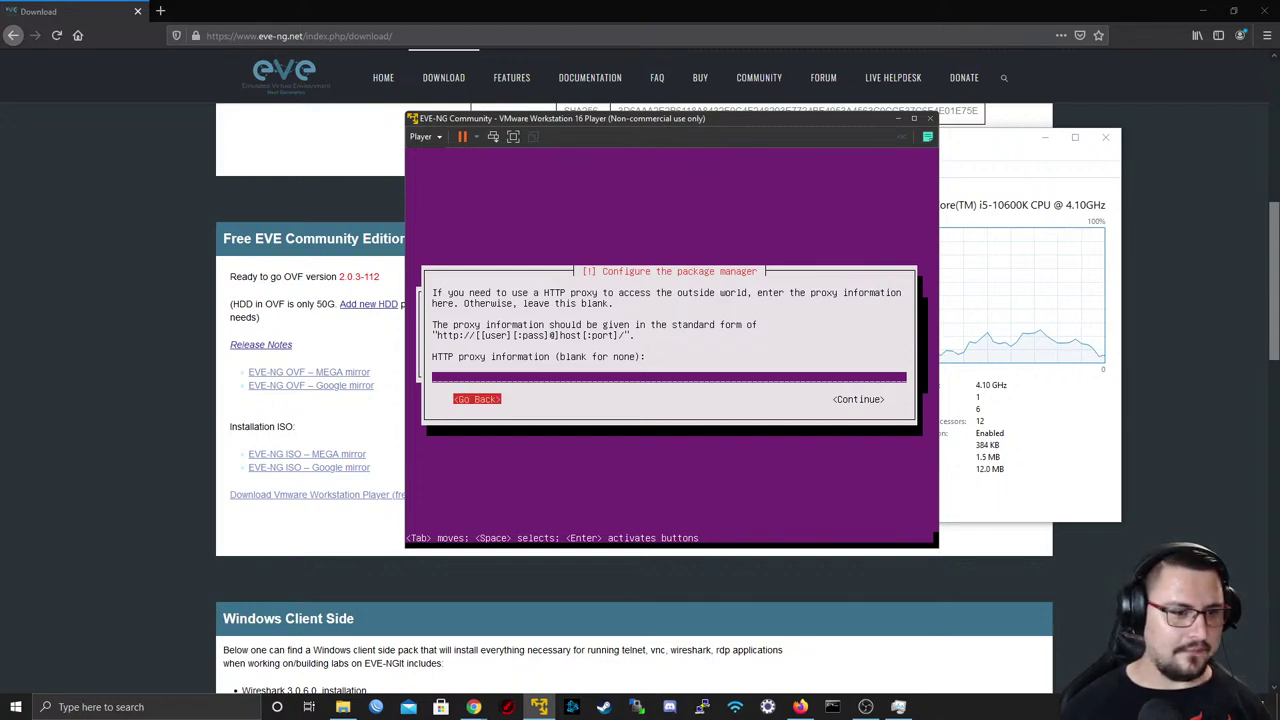
{"action": "key", "text": "shift+Tab"}
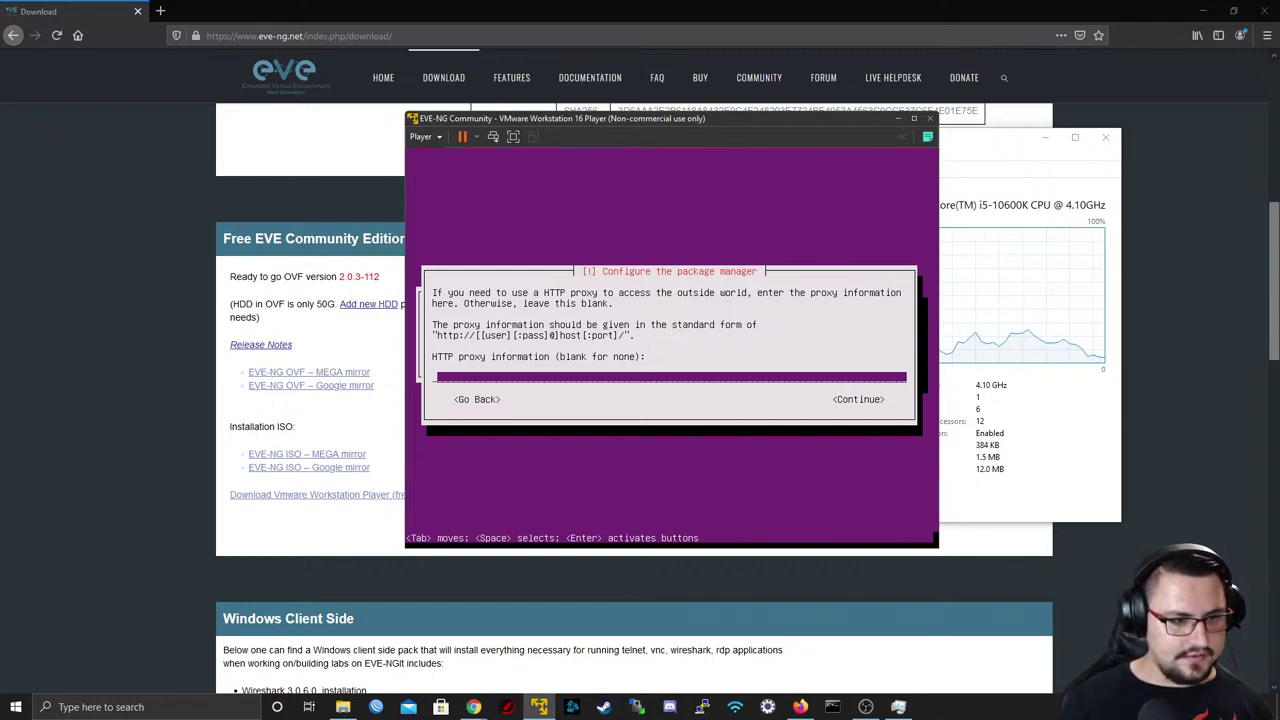
{"action": "key", "text": "shift+Tab"}
{"action": "key", "text": "Return"}
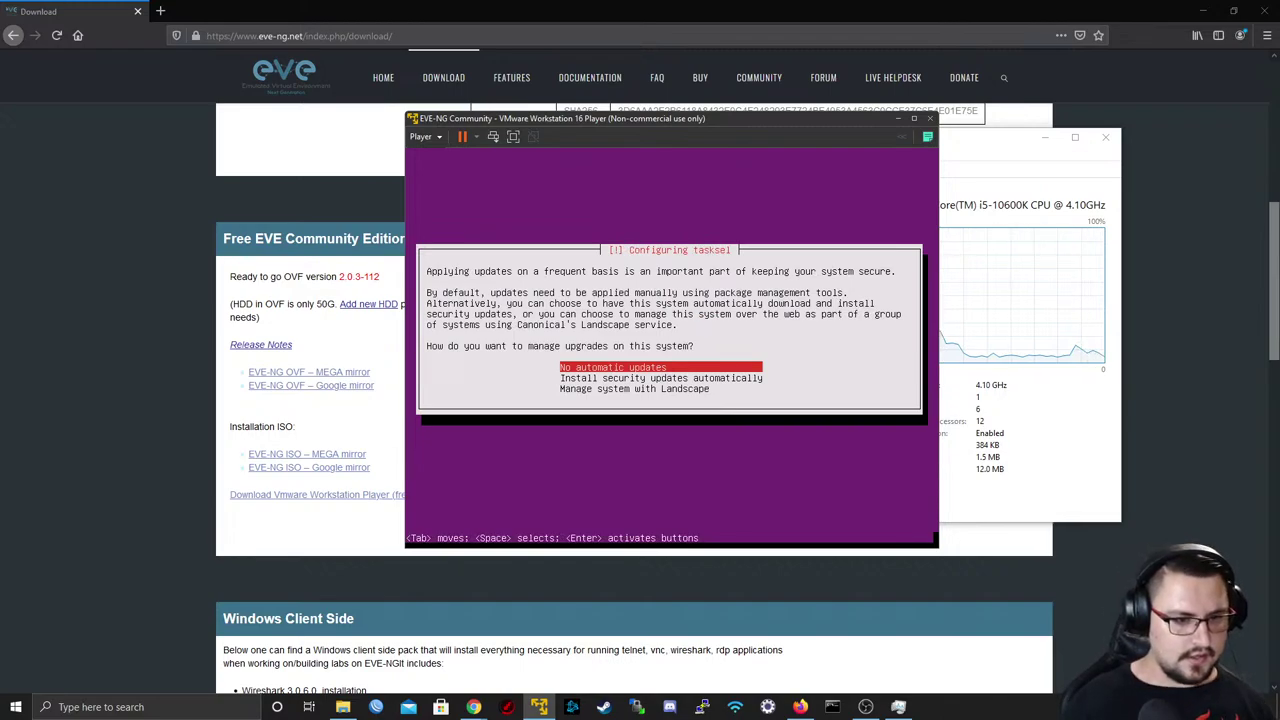
Select 'Install security updates automatically' and let the installation run to completion
{"action": "key", "text": "Down"}
{"action": "key", "text": "Up"}
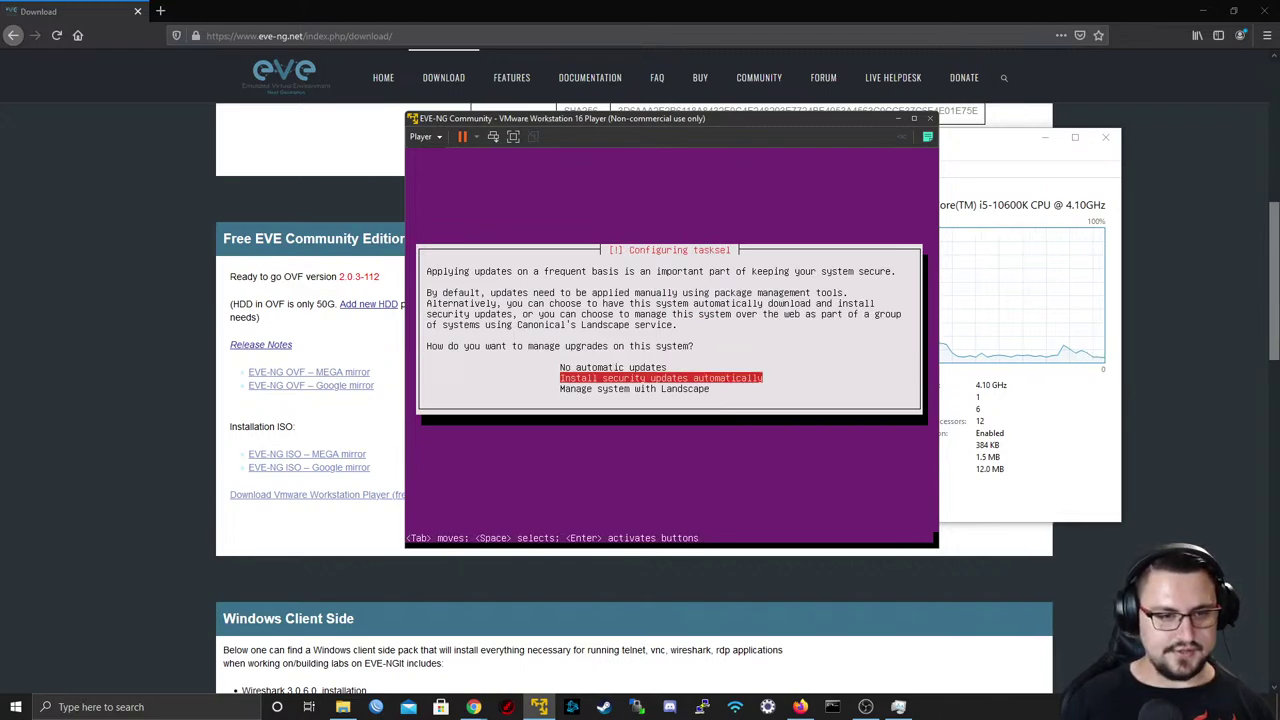
{"action": "key", "text": "Down"}
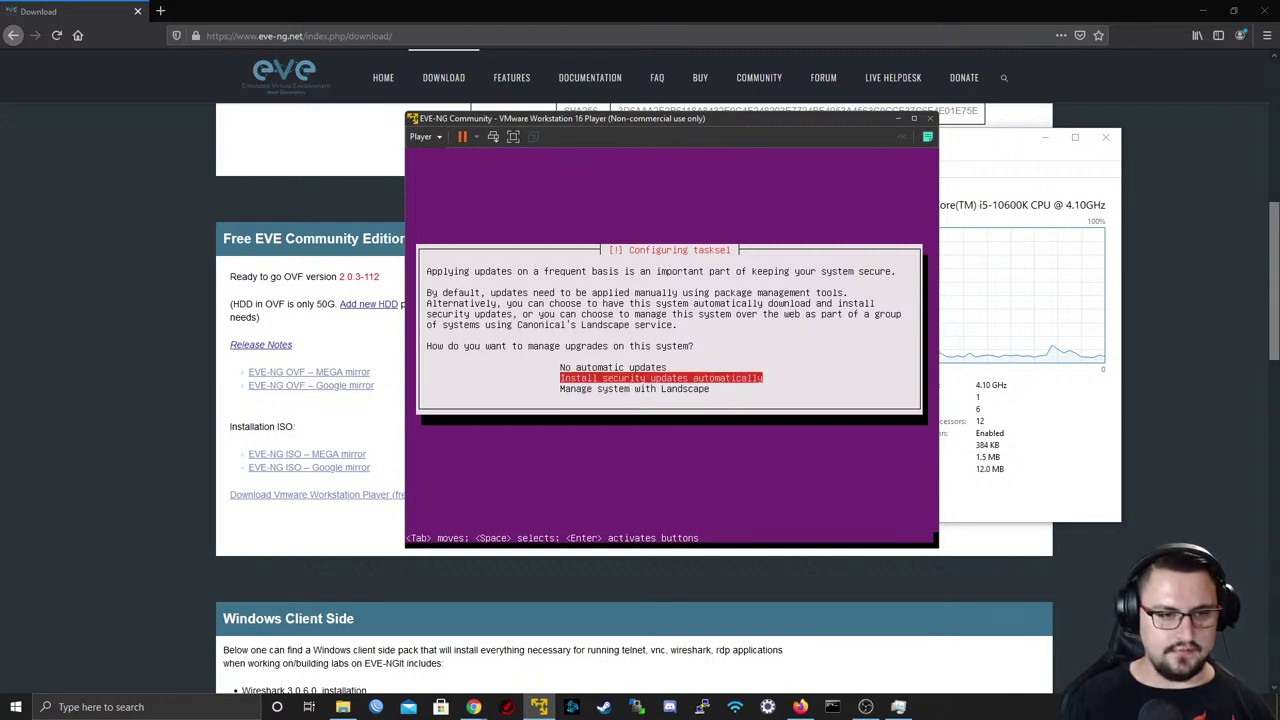
{"action": "key", "text": "Return"}
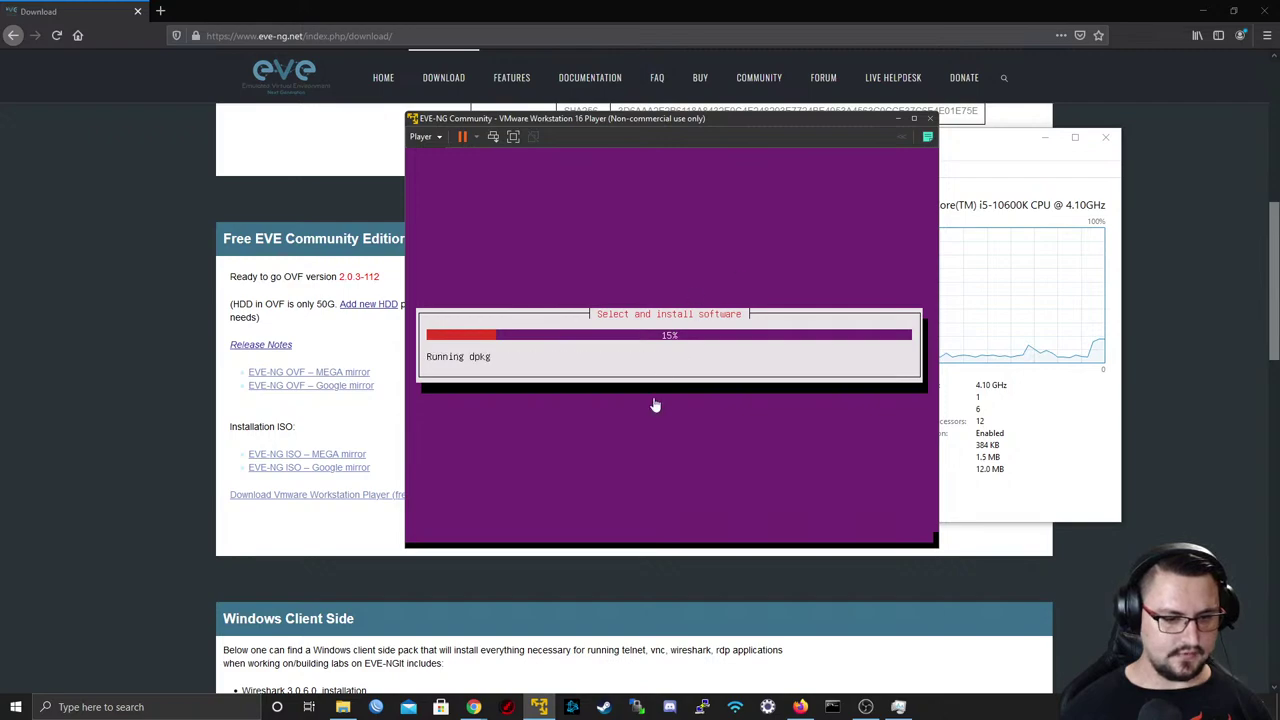
{"action": "mouse_move", "coordinate": [481, 709]}
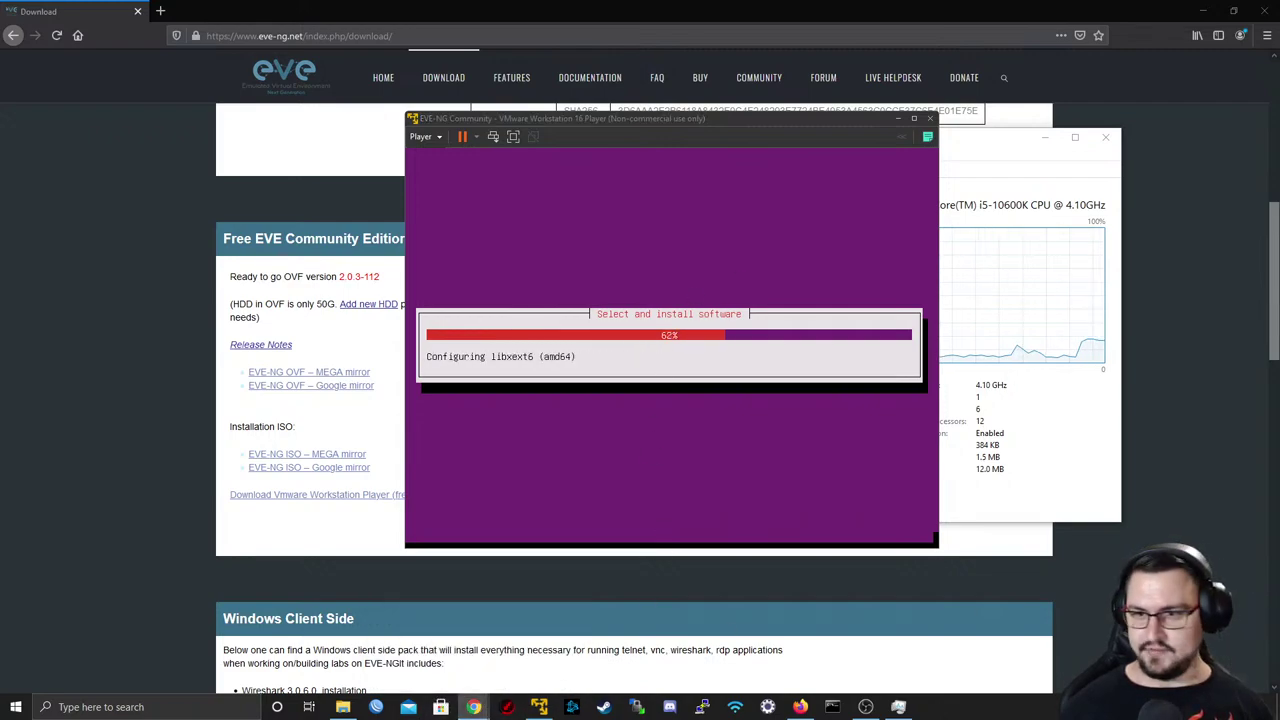
{"action": "left_click", "coordinate": [689, 374]}
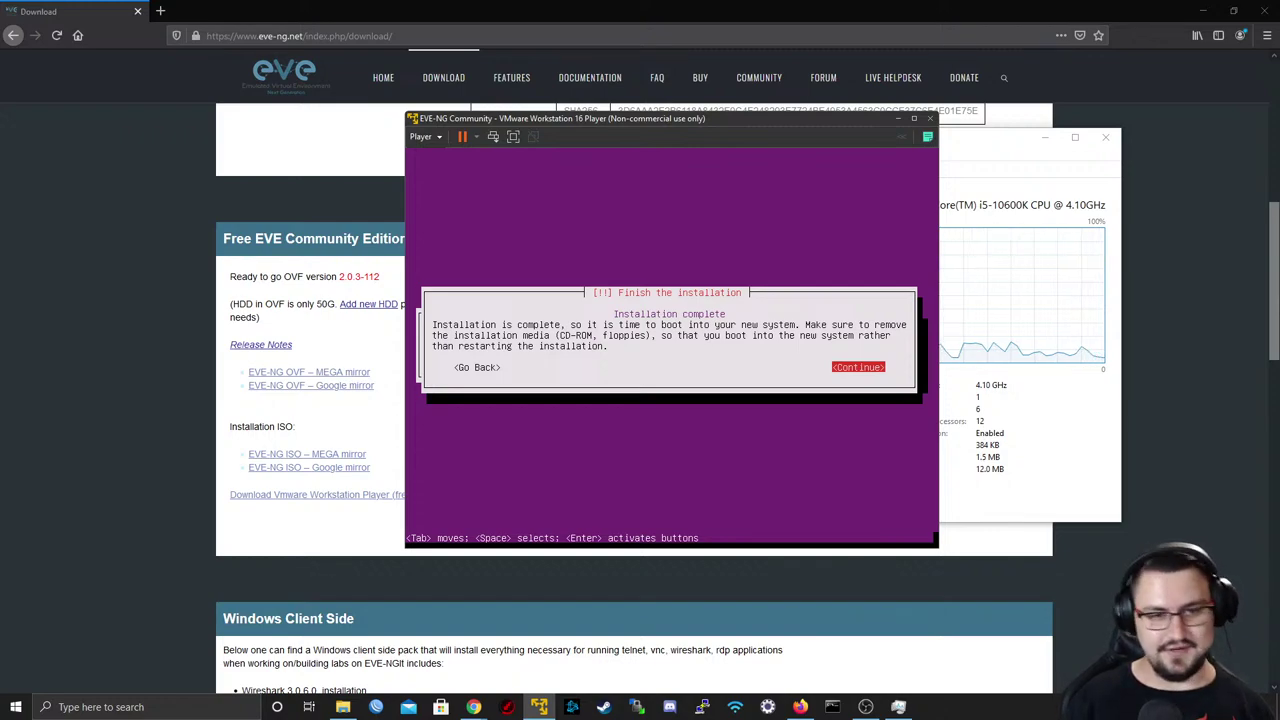
Confirm finishing the installation so the VM reboots, then bring the Firefox download page forward
{"action": "key", "text": "Return"}
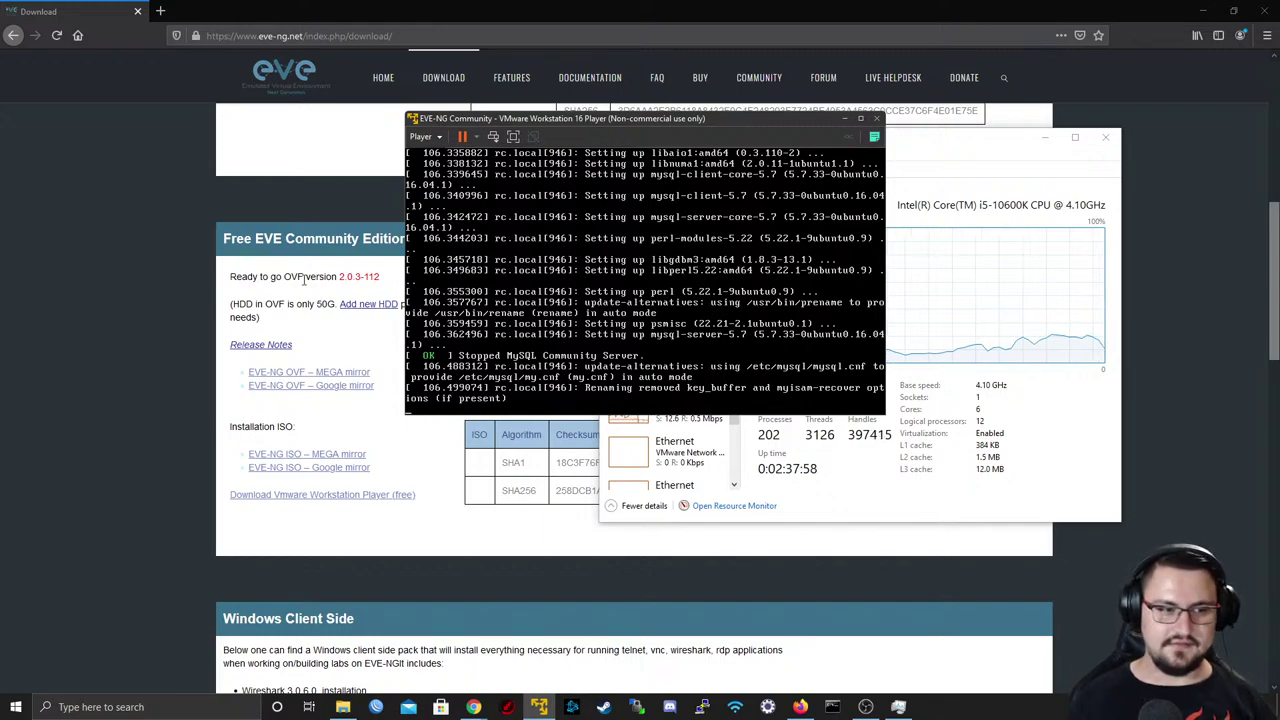
{"action": "left_click", "coordinate": [139, 346]}
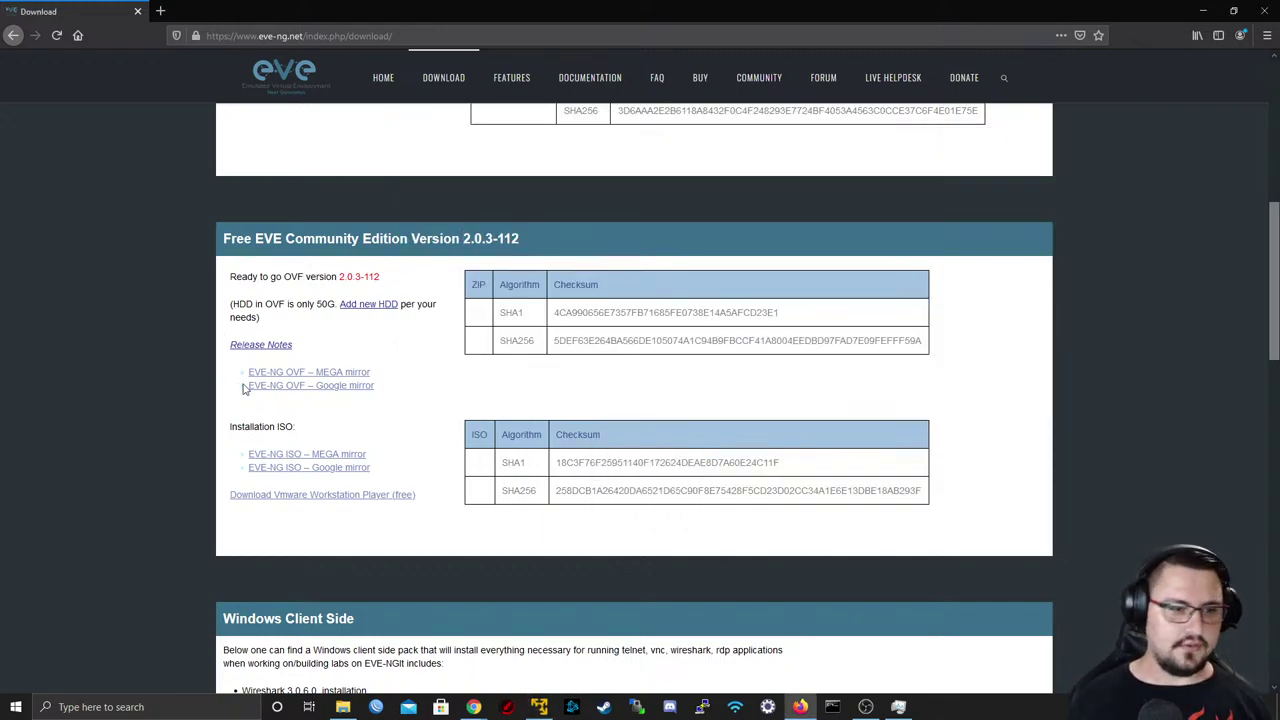
Open the EVE-NG Community Cookbook PDF from the Installation documentation section
{"action": "scroll", "coordinate": [160, 280], "scroll_direction": "up", "scroll_amount": 10}
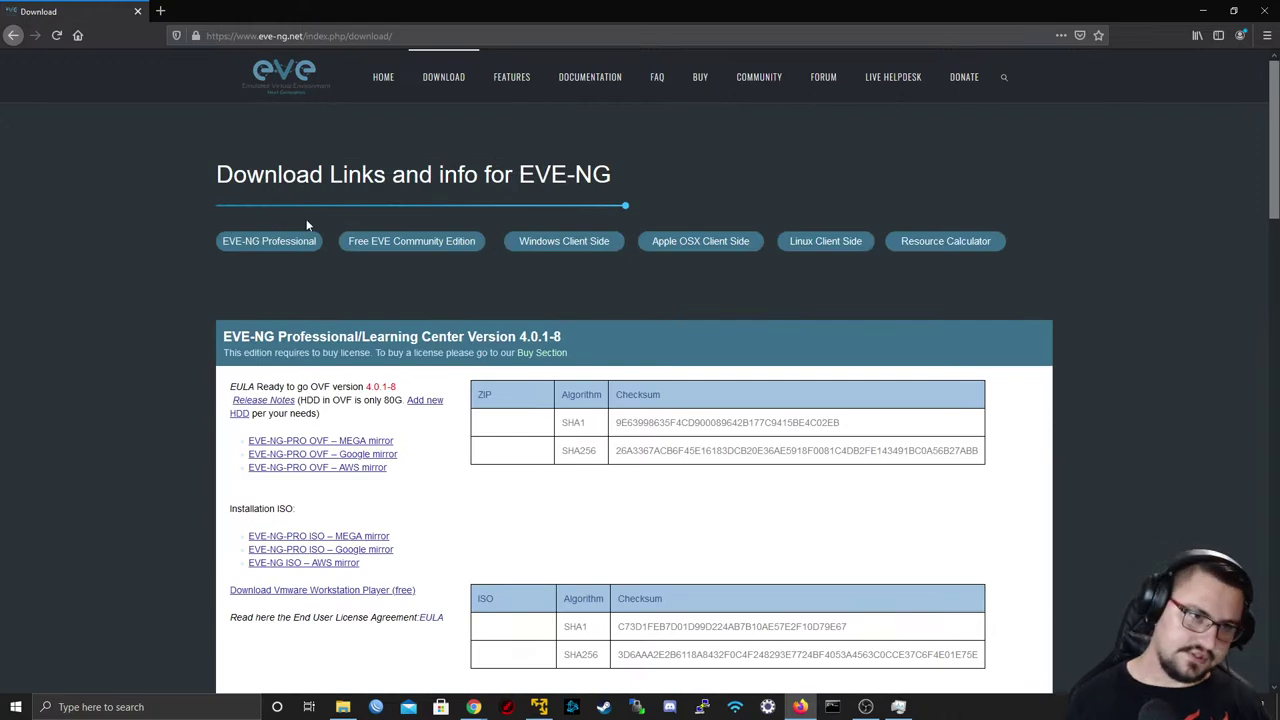
{"action": "left_click", "coordinate": [589, 96]}
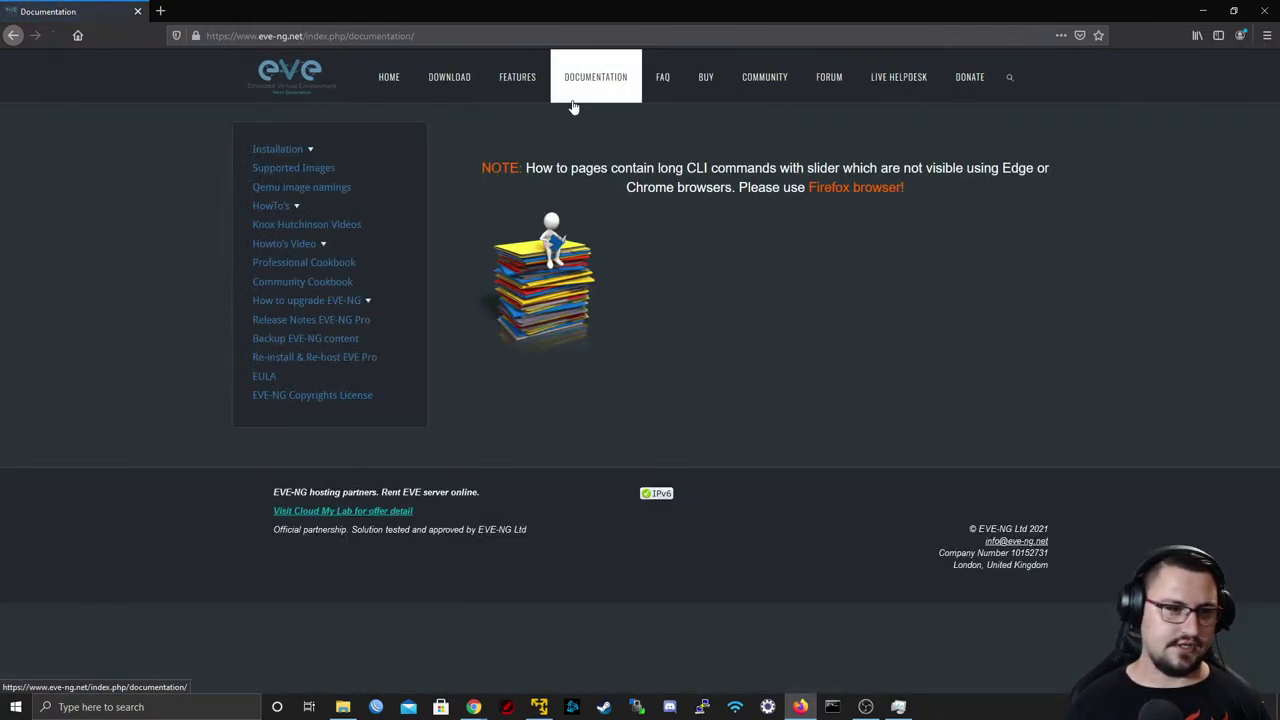
{"action": "left_click", "coordinate": [296, 151]}
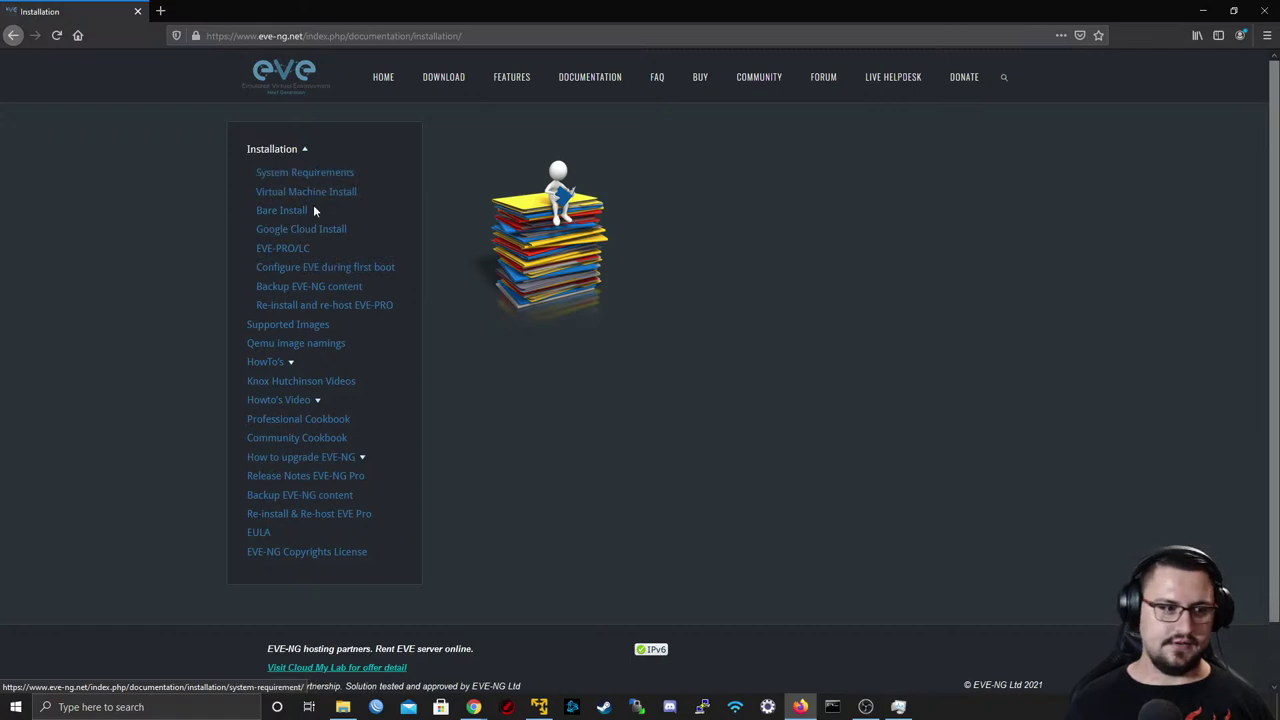
{"action": "left_click", "coordinate": [315, 443]}
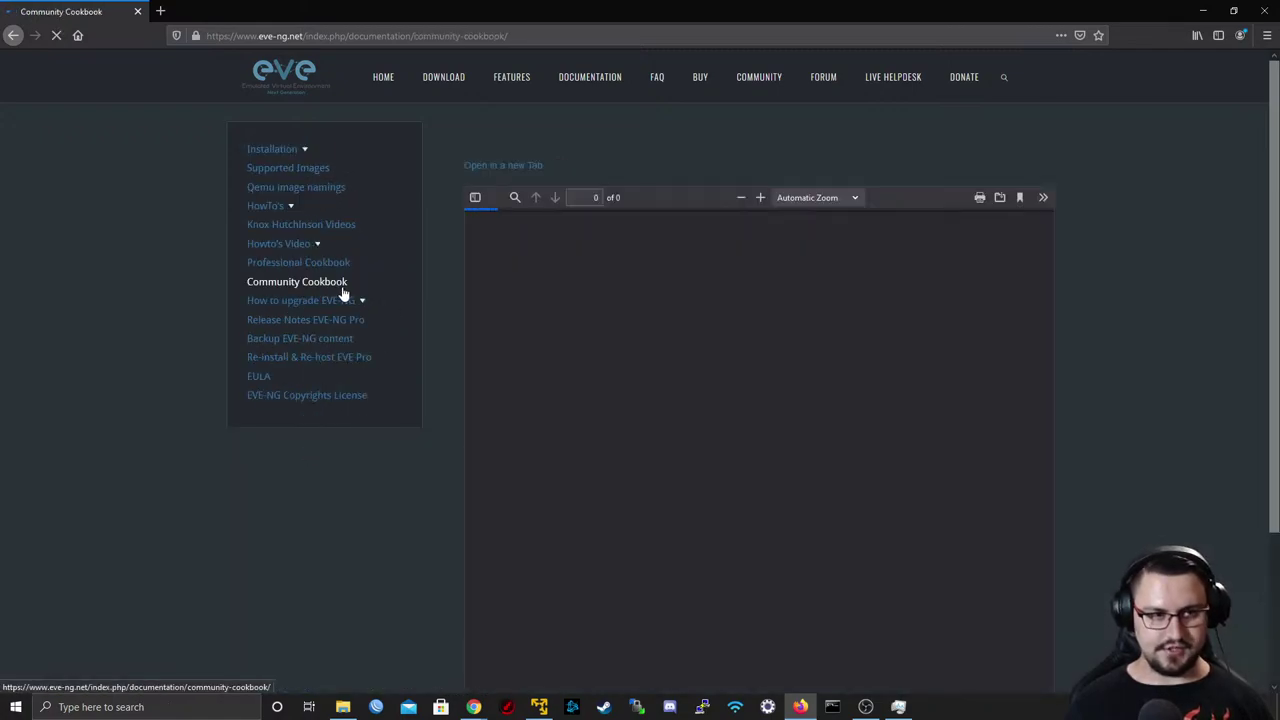
Scroll the Cookbook to page 9 and read the 2.1 Hardware requirements
{"action": "scroll", "coordinate": [745, 350], "scroll_direction": "down", "scroll_amount": 3}
{"action": "scroll", "coordinate": [741, 366], "scroll_direction": "down", "scroll_amount": 4}
{"action": "scroll", "coordinate": [741, 366], "scroll_direction": "up", "scroll_amount": 3}
{"action": "scroll", "coordinate": [741, 366], "scroll_direction": "down", "scroll_amount": 5}
{"action": "scroll", "coordinate": [741, 366], "scroll_direction": "down", "scroll_amount": 15}
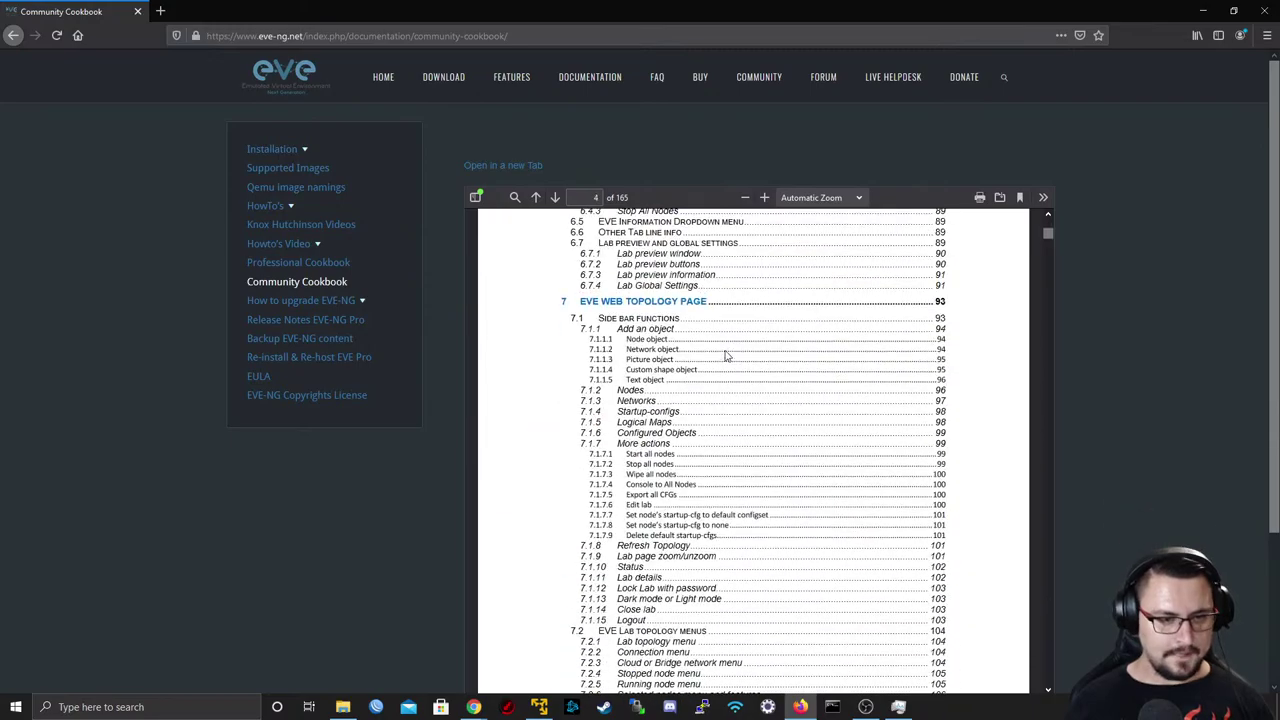
{"action": "scroll", "coordinate": [710, 342], "scroll_direction": "down", "scroll_amount": 15}
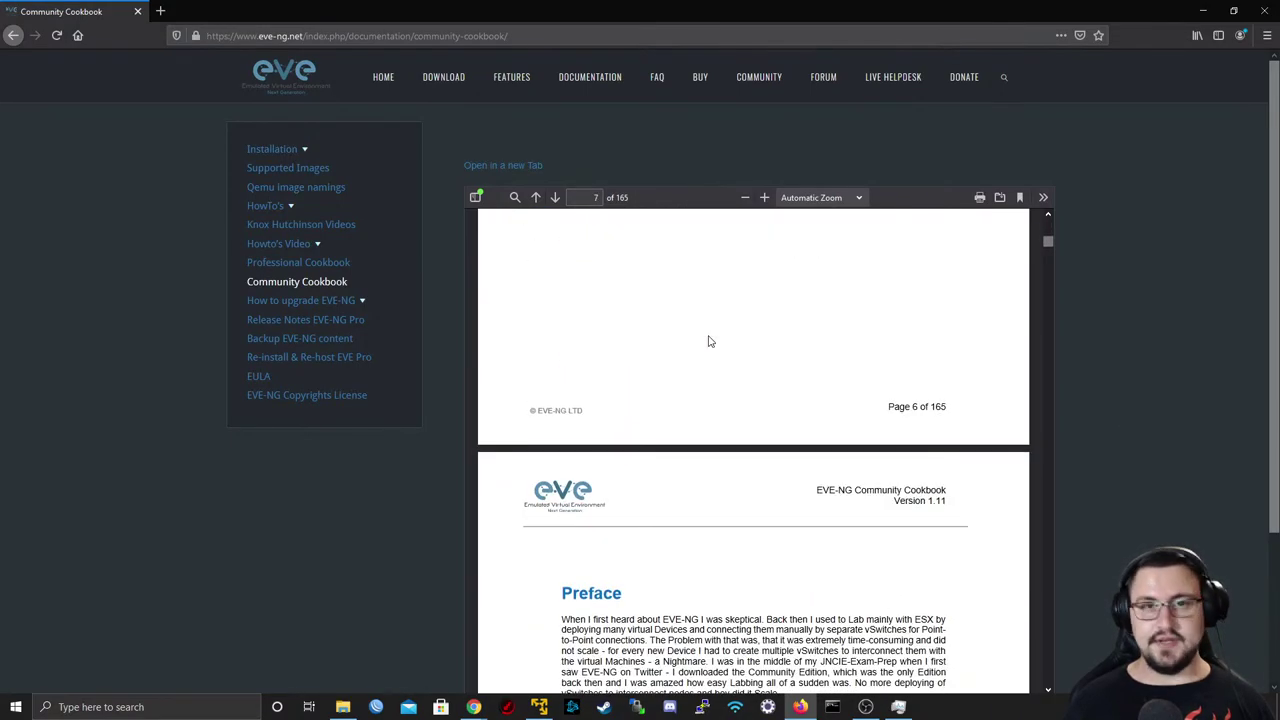
{"action": "scroll", "coordinate": [710, 335], "scroll_direction": "down", "scroll_amount": 12}
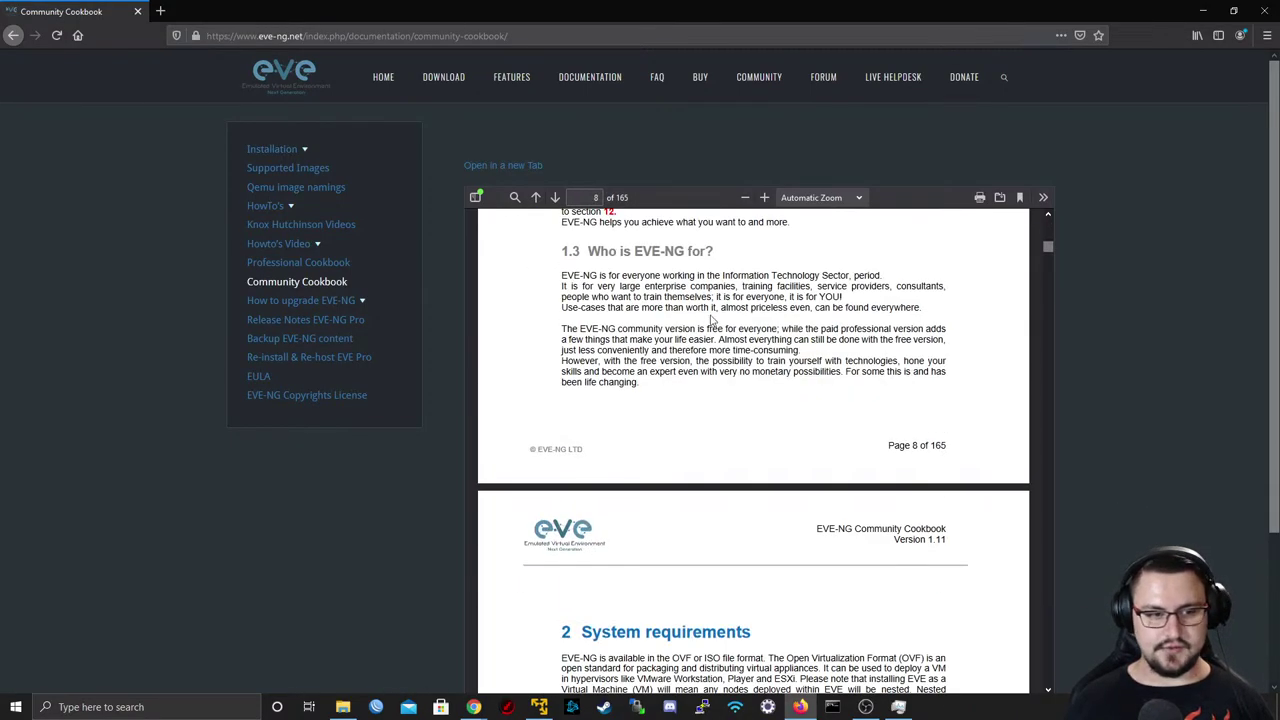
{"action": "scroll", "coordinate": [731, 355], "scroll_direction": "down", "scroll_amount": 5}
{"action": "scroll", "coordinate": [594, 370], "scroll_direction": "up", "scroll_amount": 3}
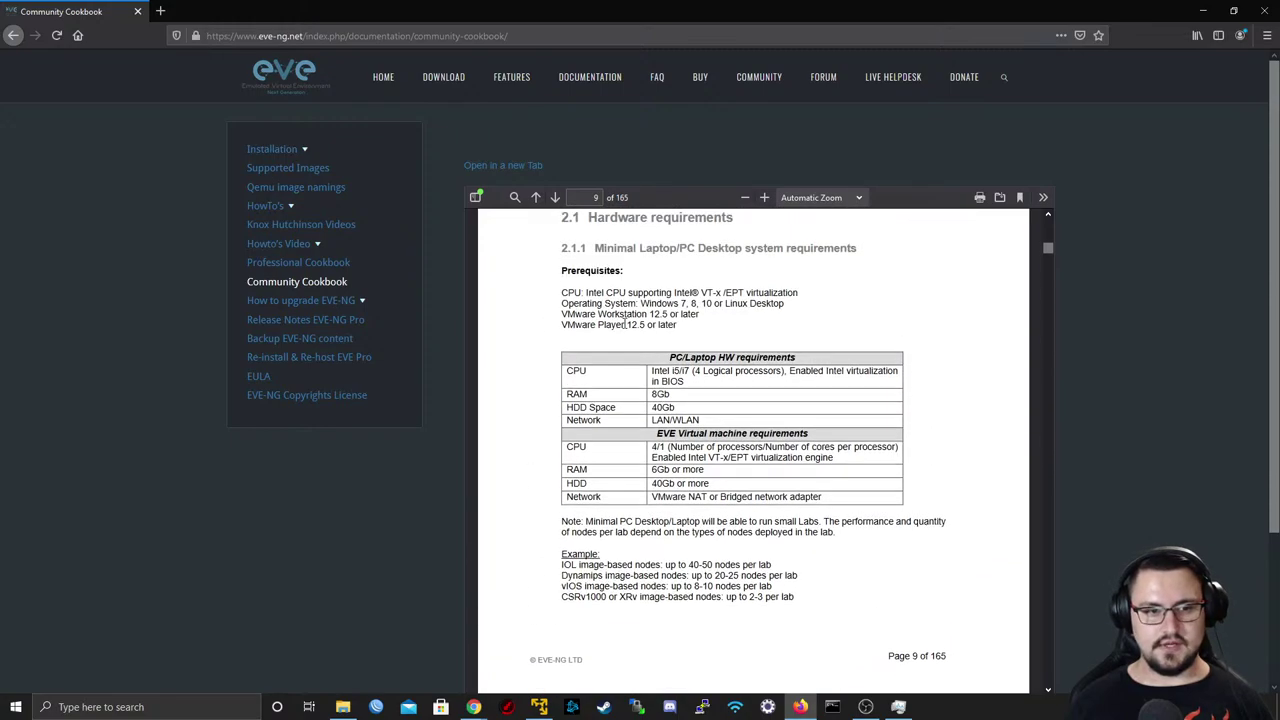
{"action": "left_click_drag", "start_coordinate": [594, 370], "coordinate": [684, 432]}
{"action": "left_click", "coordinate": [684, 432]}
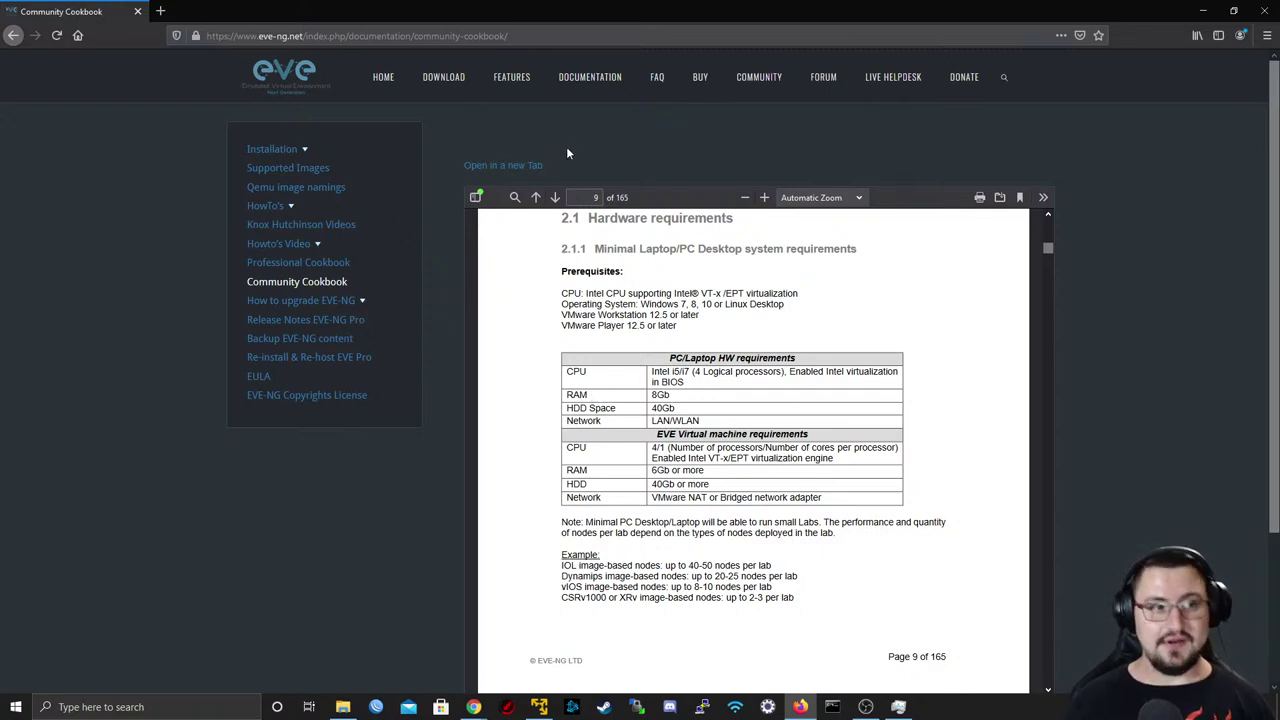
Open the HowTo's guides page and scroll through its long list of guides
{"action": "left_click", "coordinate": [270, 210]}
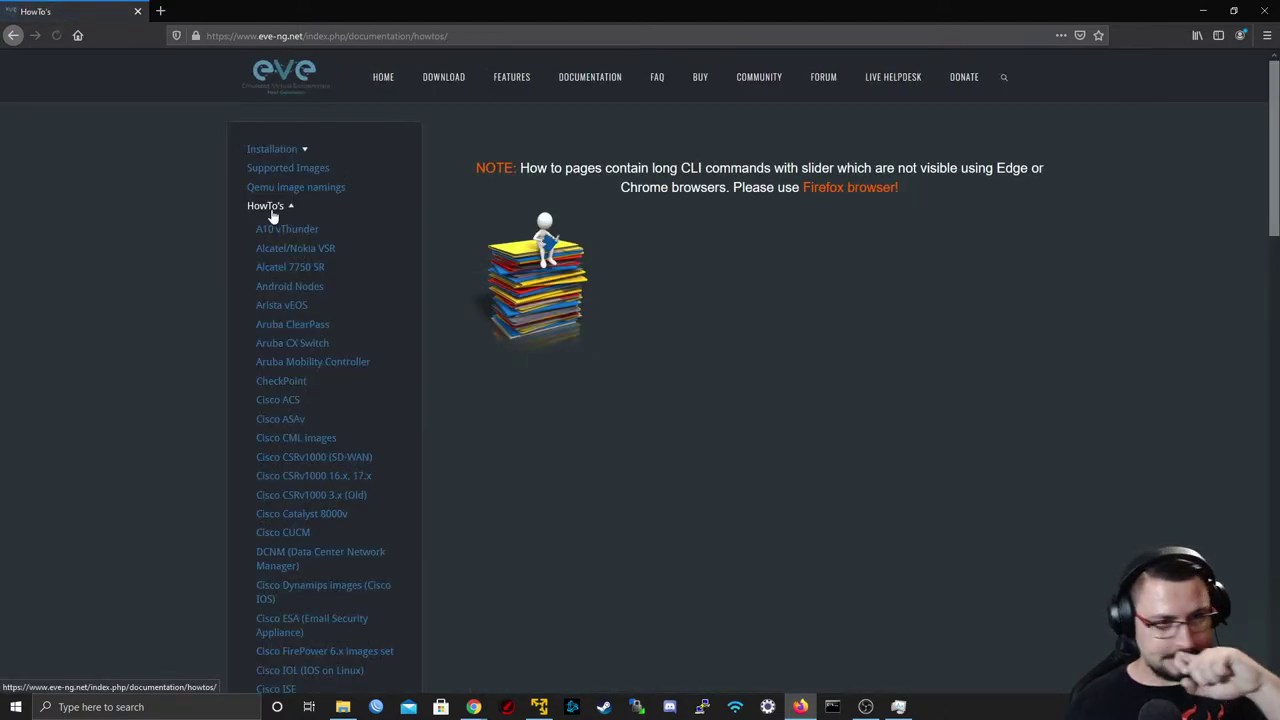
{"action": "scroll", "coordinate": [350, 300], "scroll_direction": "down", "scroll_amount": 1}
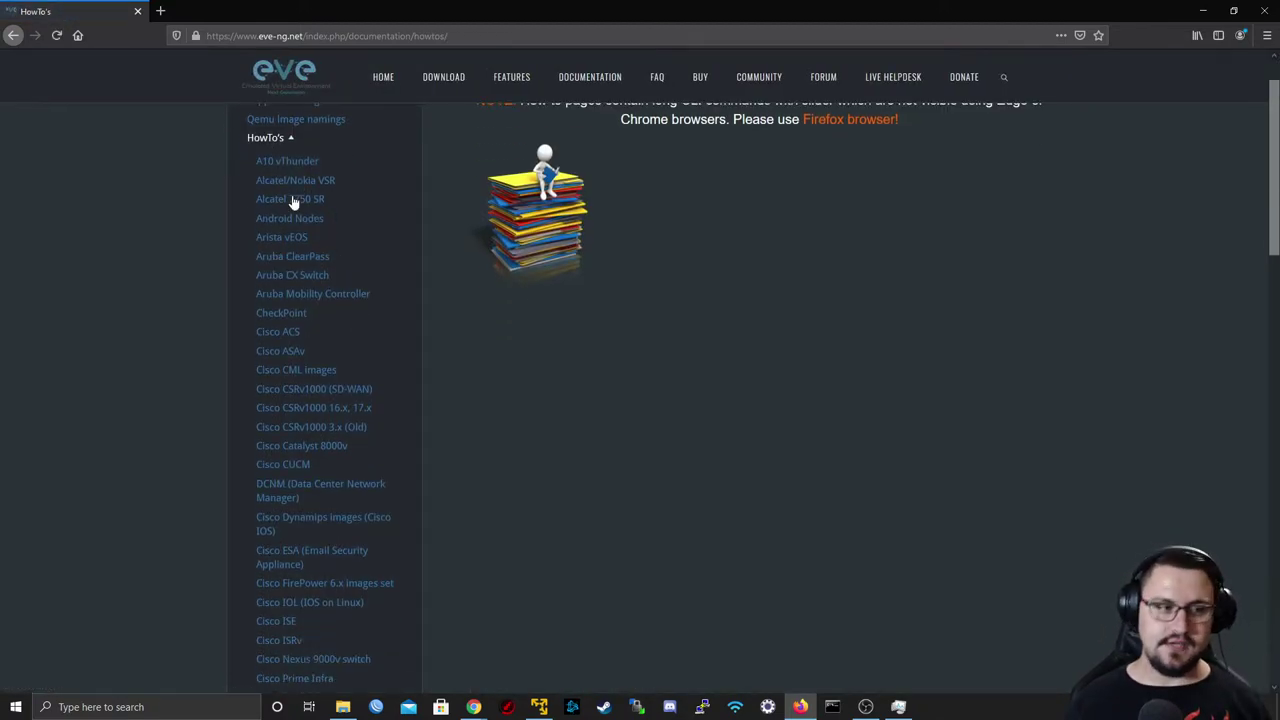
{"action": "scroll", "coordinate": [296, 240], "scroll_direction": "down", "scroll_amount": 2}
{"action": "scroll", "coordinate": [295, 276], "scroll_direction": "up", "scroll_amount": 3}
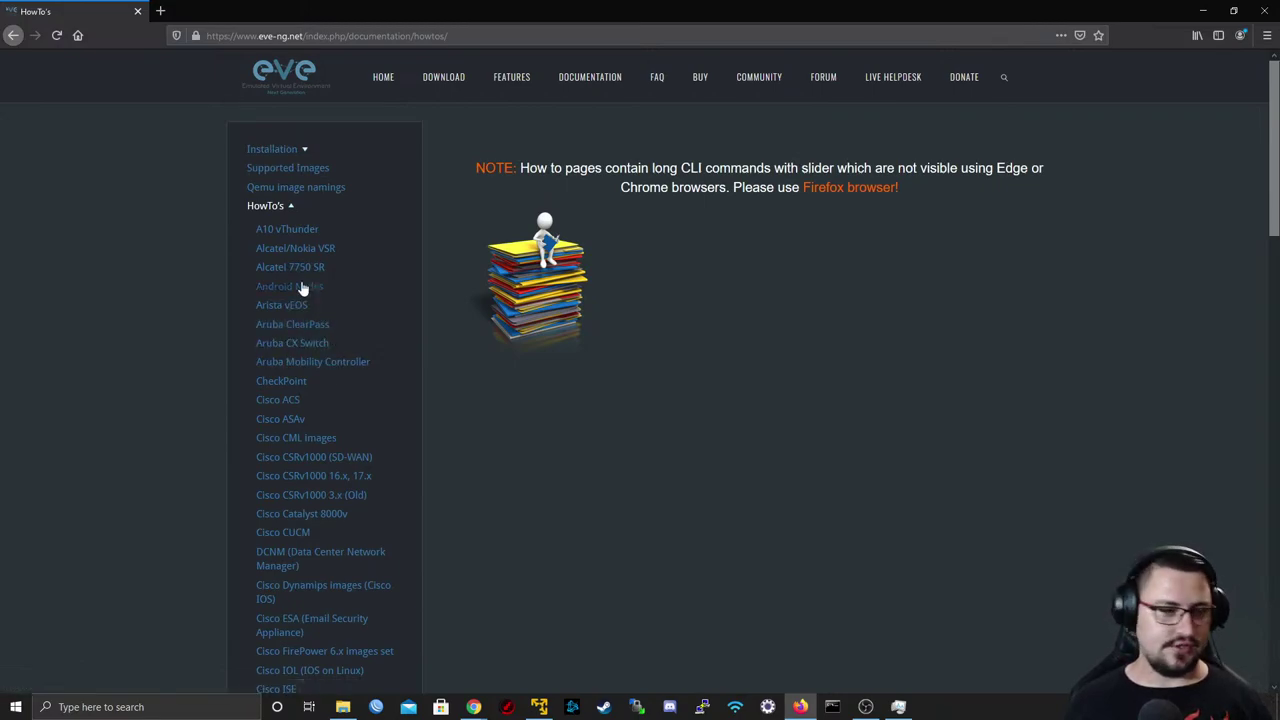
{"action": "scroll", "coordinate": [305, 287], "scroll_direction": "down", "scroll_amount": 1}
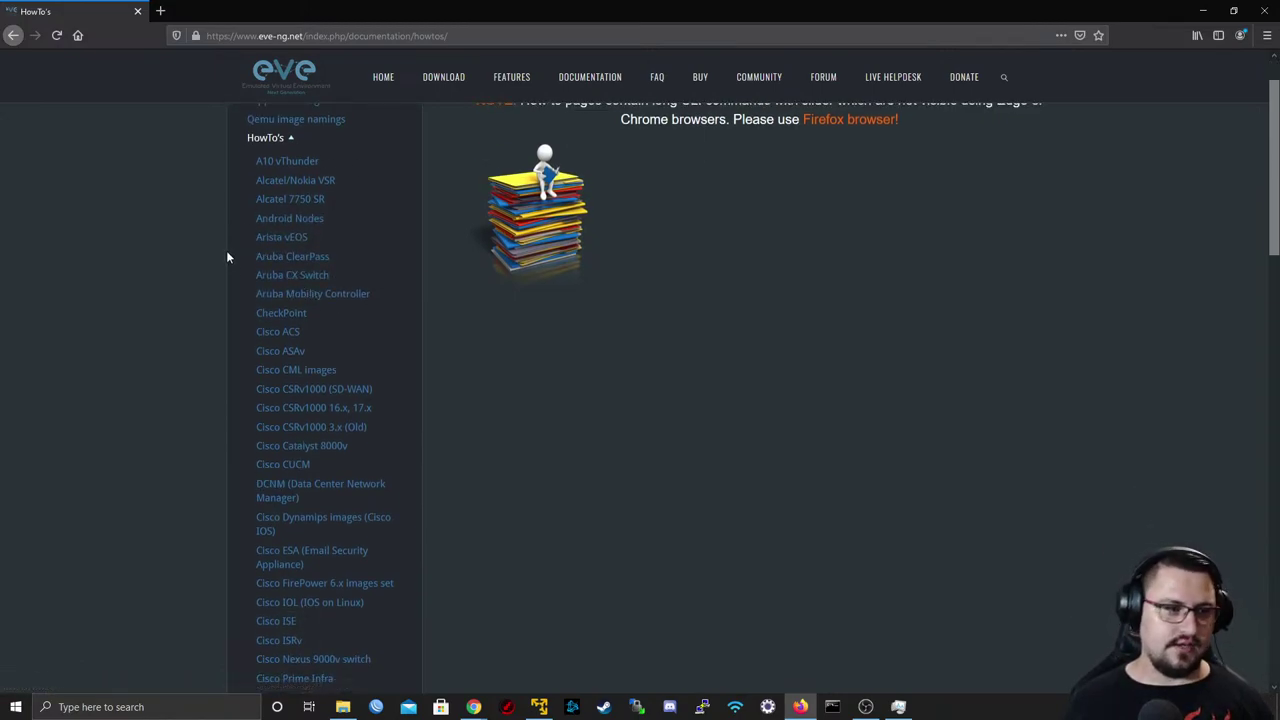
{"action": "scroll", "coordinate": [297, 265], "scroll_direction": "down", "scroll_amount": 1}
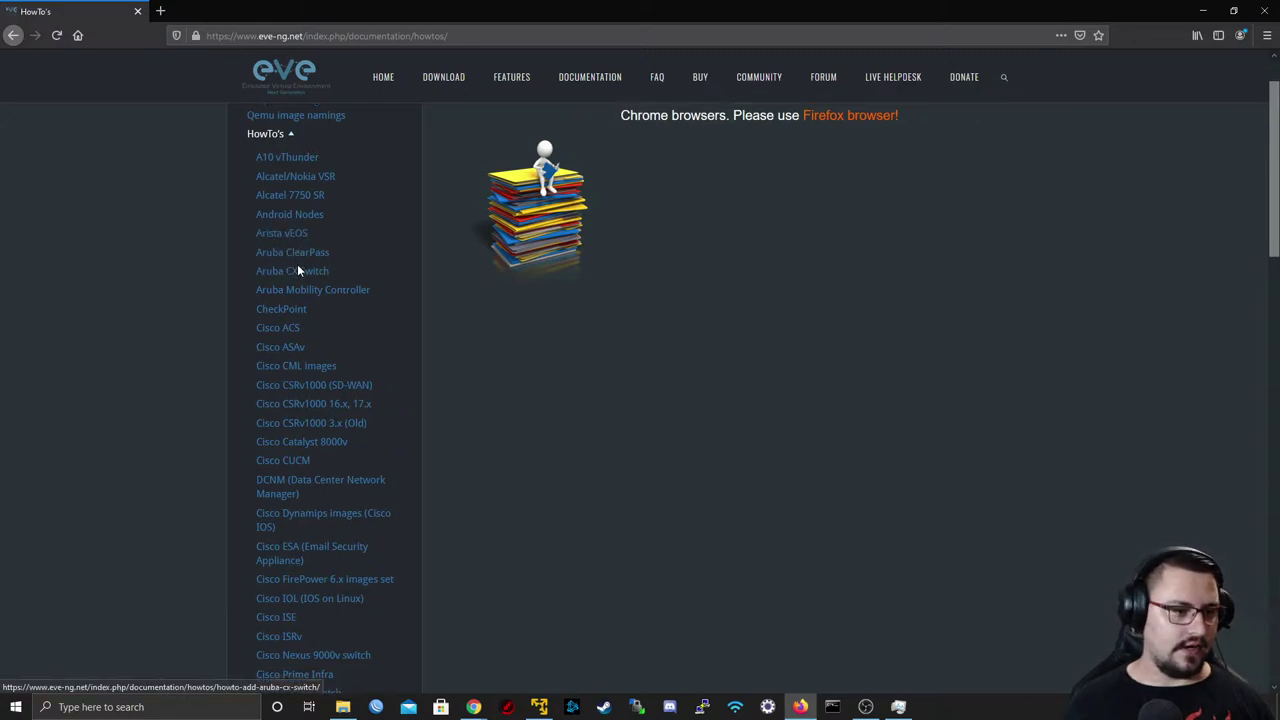
{"action": "scroll", "coordinate": [300, 300], "scroll_direction": "down", "scroll_amount": 1}
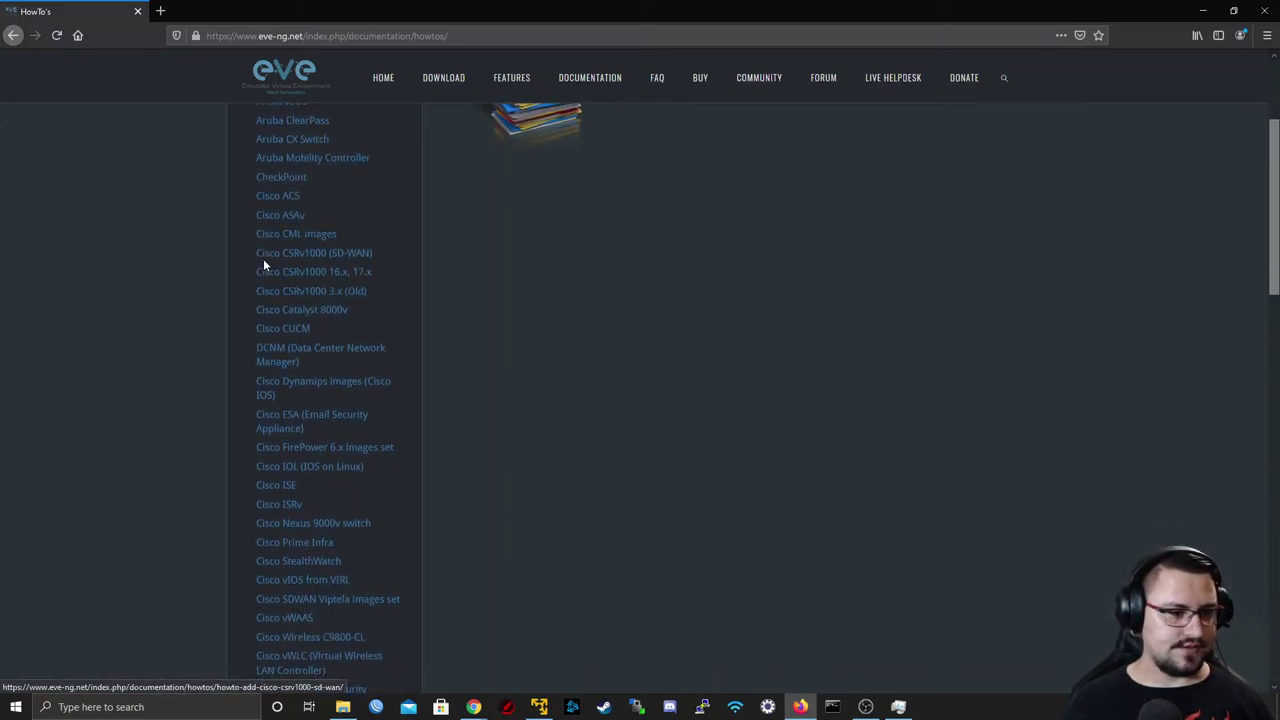
{"action": "scroll", "coordinate": [270, 256], "scroll_direction": "down", "scroll_amount": 1}
{"action": "scroll", "coordinate": [277, 242], "scroll_direction": "down", "scroll_amount": 1}
{"action": "scroll", "coordinate": [290, 260], "scroll_direction": "down", "scroll_amount": 6}
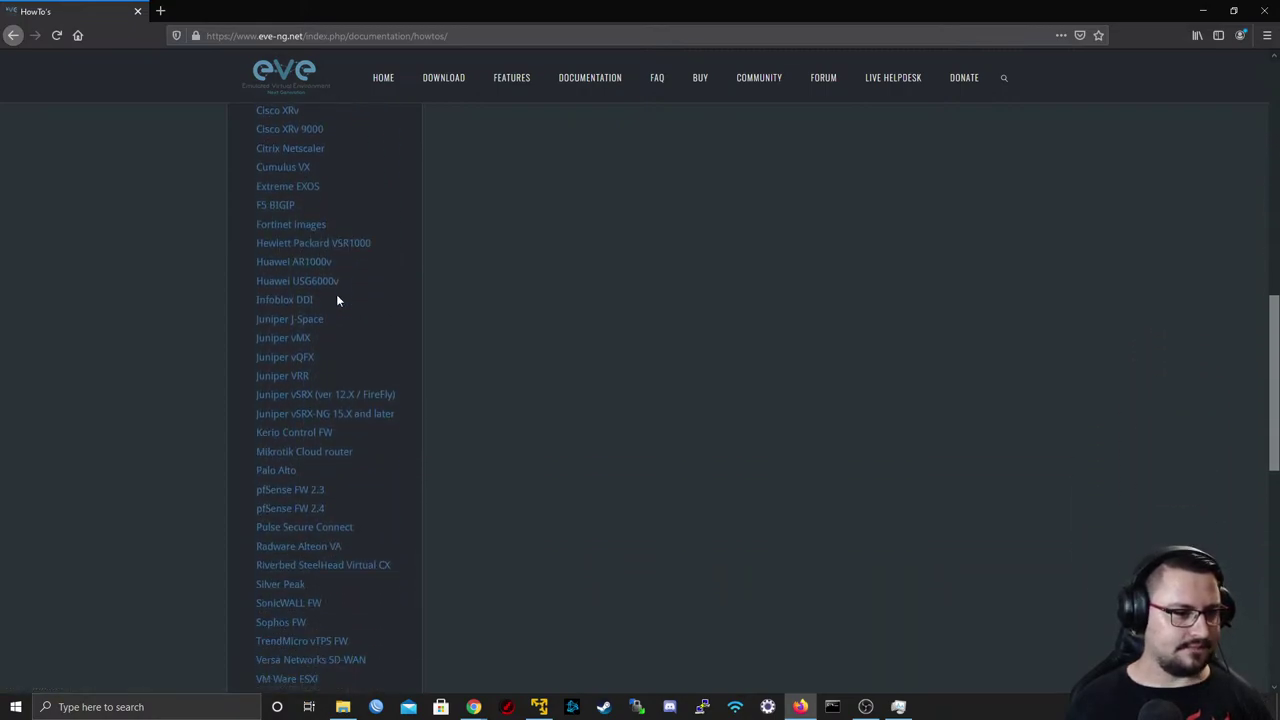
{"action": "scroll", "coordinate": [310, 348], "scroll_direction": "down", "scroll_amount": 2}
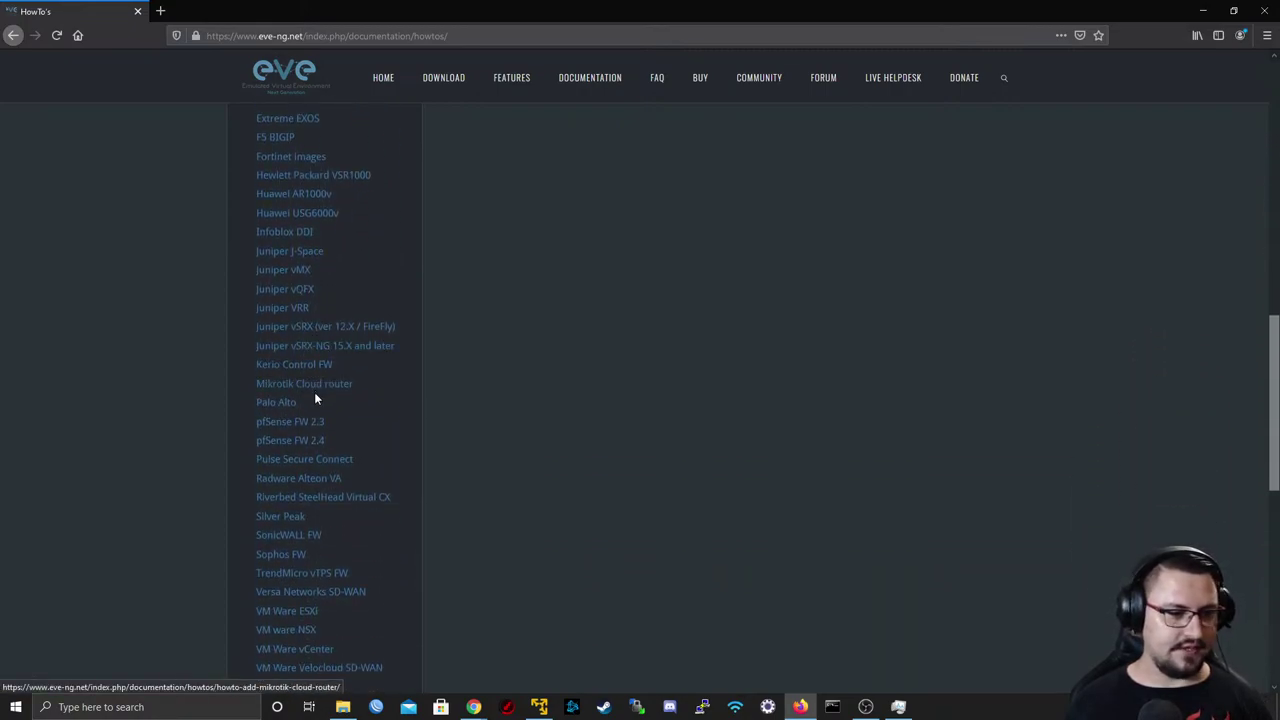
{"action": "scroll", "coordinate": [318, 385], "scroll_direction": "down", "scroll_amount": 2}
{"action": "scroll", "coordinate": [340, 350], "scroll_direction": "down", "scroll_amount": 2}
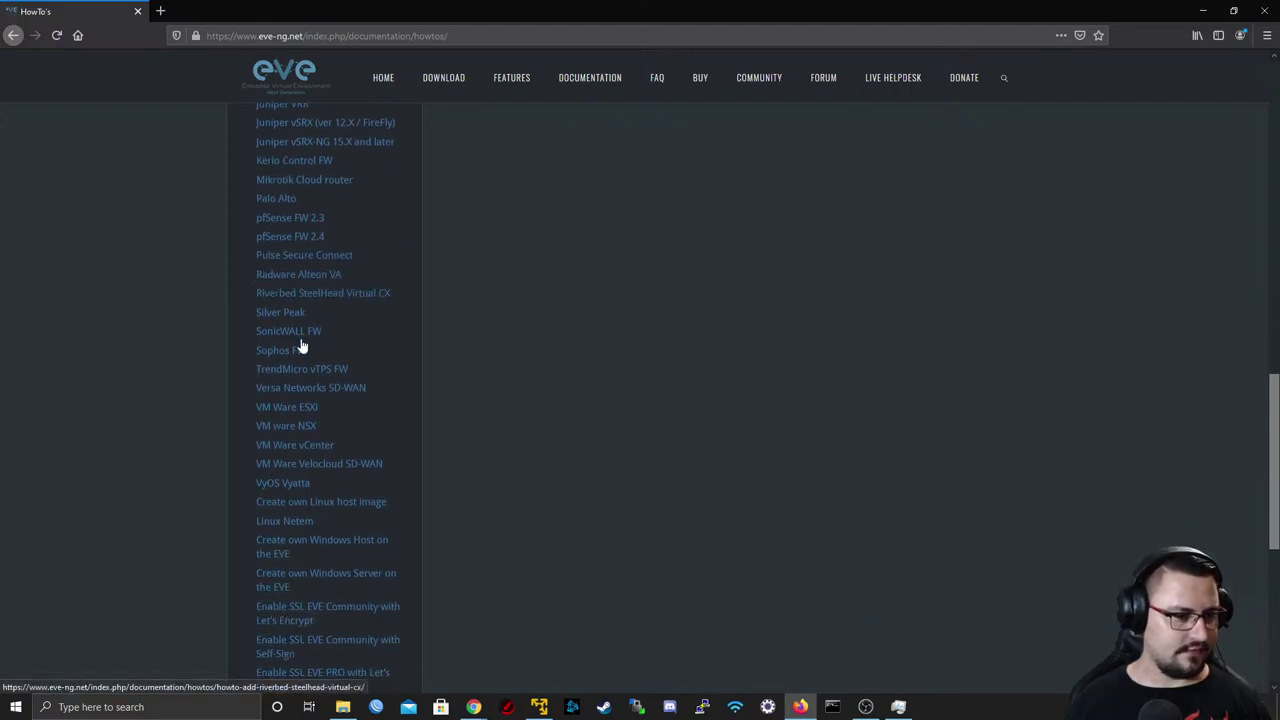
{"action": "scroll", "coordinate": [308, 352], "scroll_direction": "down", "scroll_amount": 1}
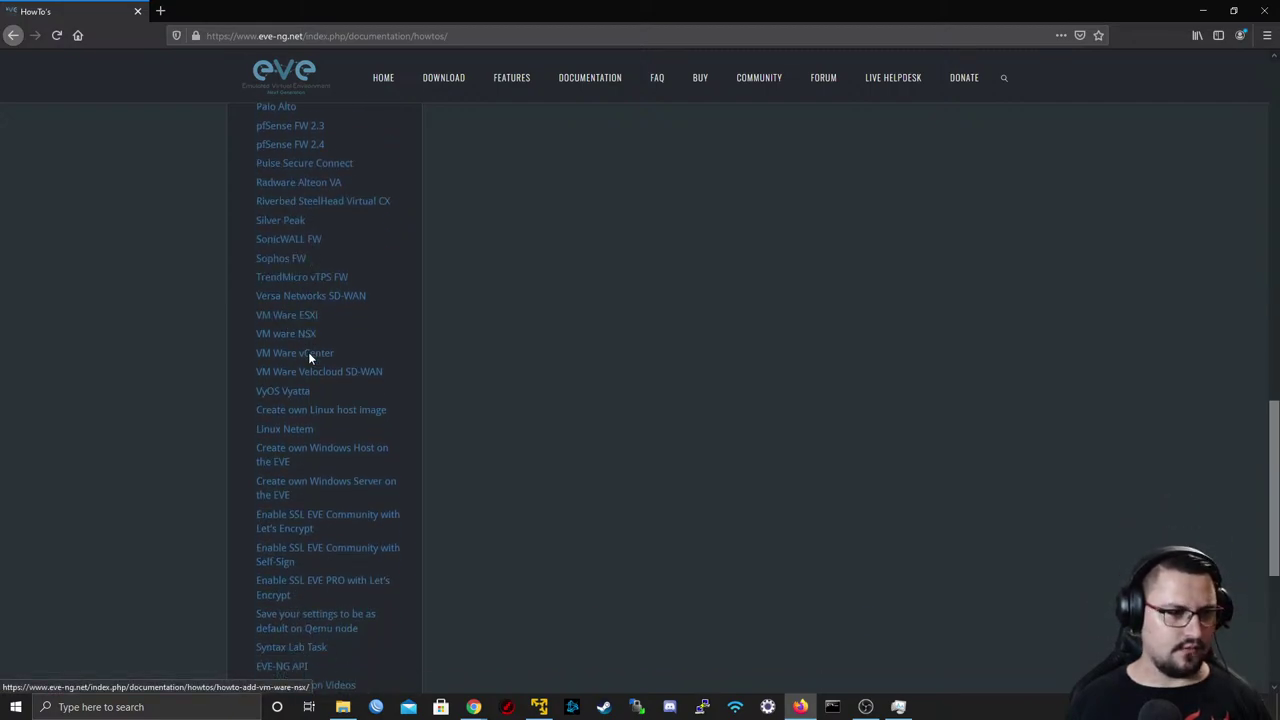
{"action": "scroll", "coordinate": [270, 340], "scroll_direction": "down", "scroll_amount": 1}
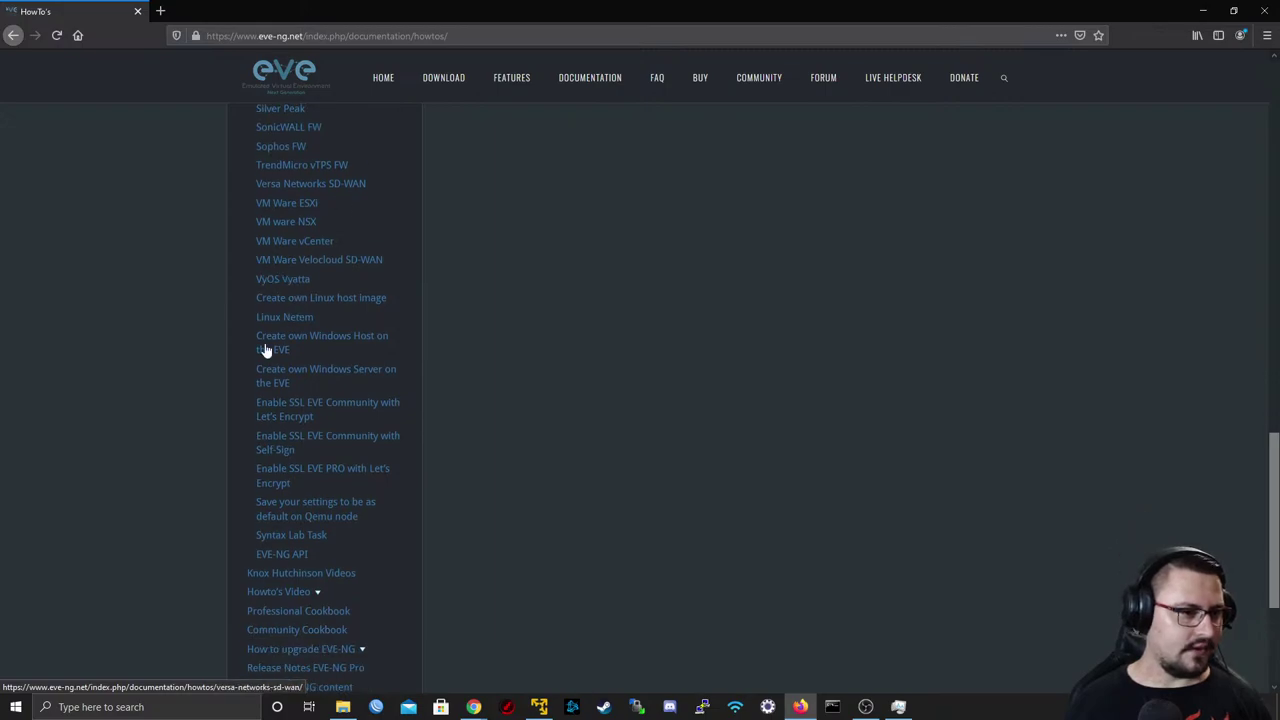
{"action": "scroll", "coordinate": [290, 350], "scroll_direction": "up", "scroll_amount": 2}
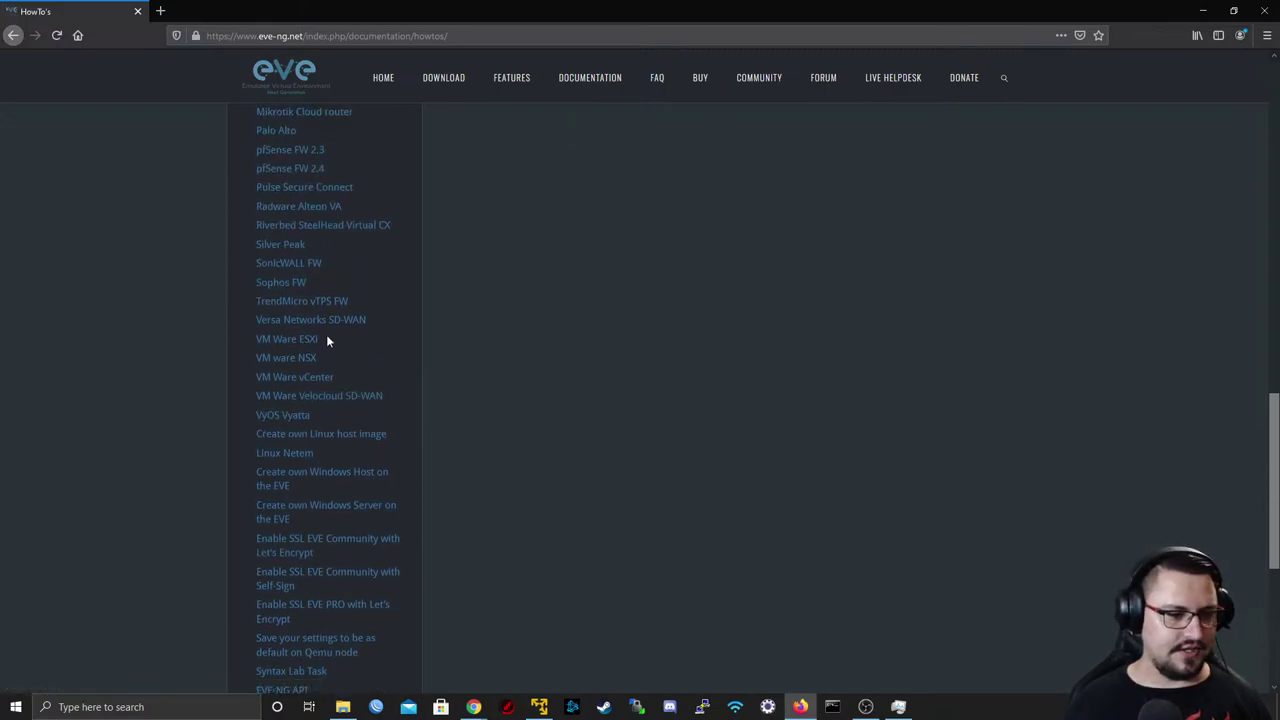
{"action": "scroll", "coordinate": [332, 310], "scroll_direction": "down", "scroll_amount": 1}
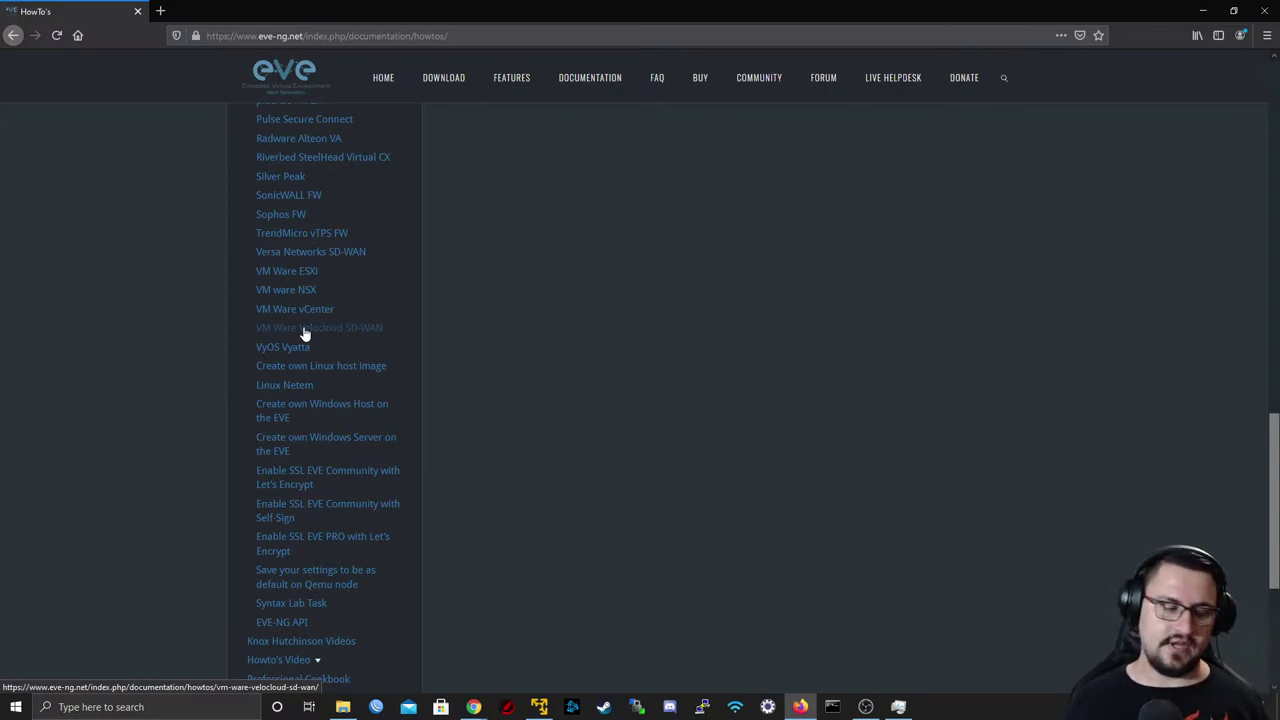
Search the page for 'mikro' to locate the Mikrotik Cloud router guide
{"action": "scroll", "coordinate": [303, 330], "scroll_direction": "up", "scroll_amount": 10}
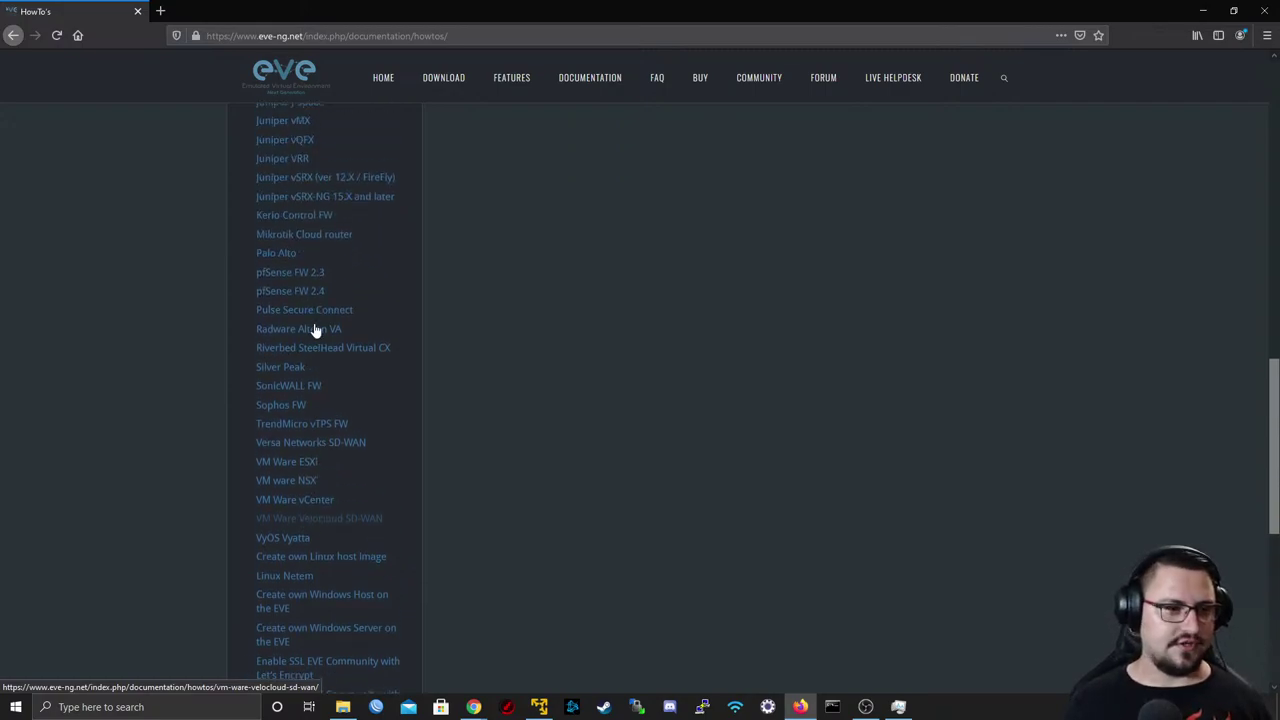
{"action": "scroll", "coordinate": [343, 312], "scroll_direction": "up", "scroll_amount": 4}
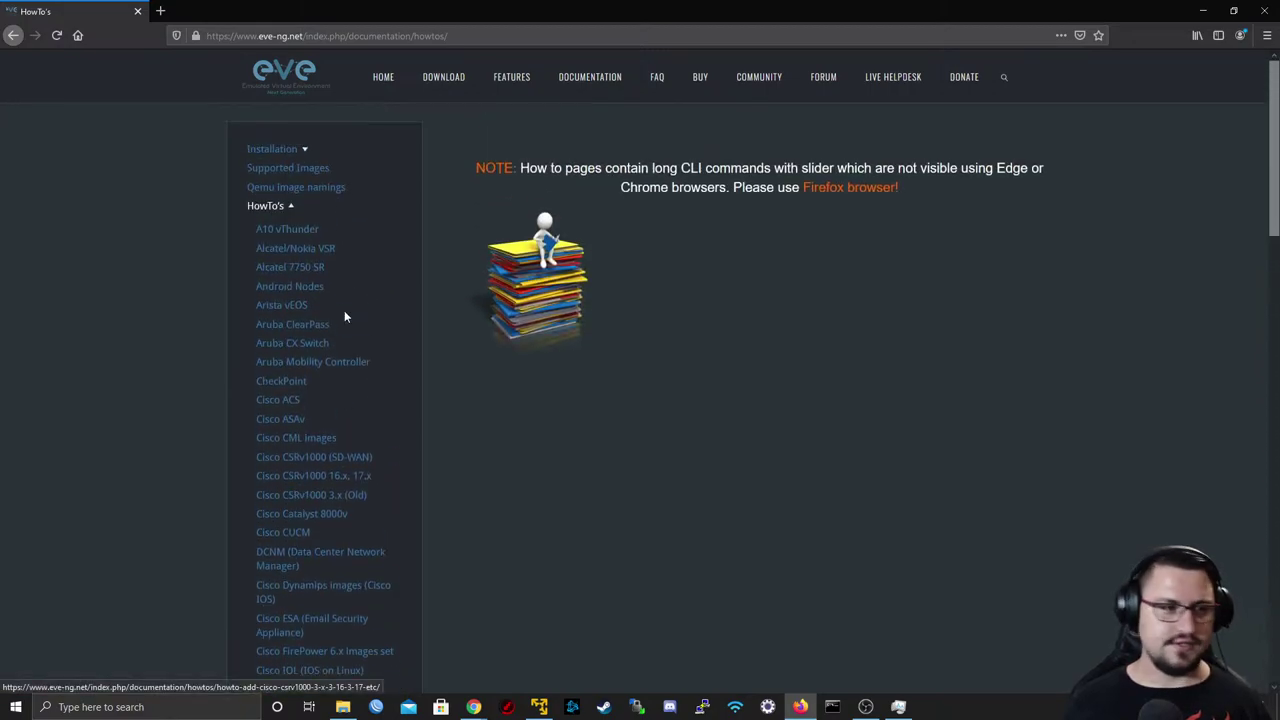
{"action": "scroll", "coordinate": [336, 300], "scroll_direction": "down", "scroll_amount": 3}
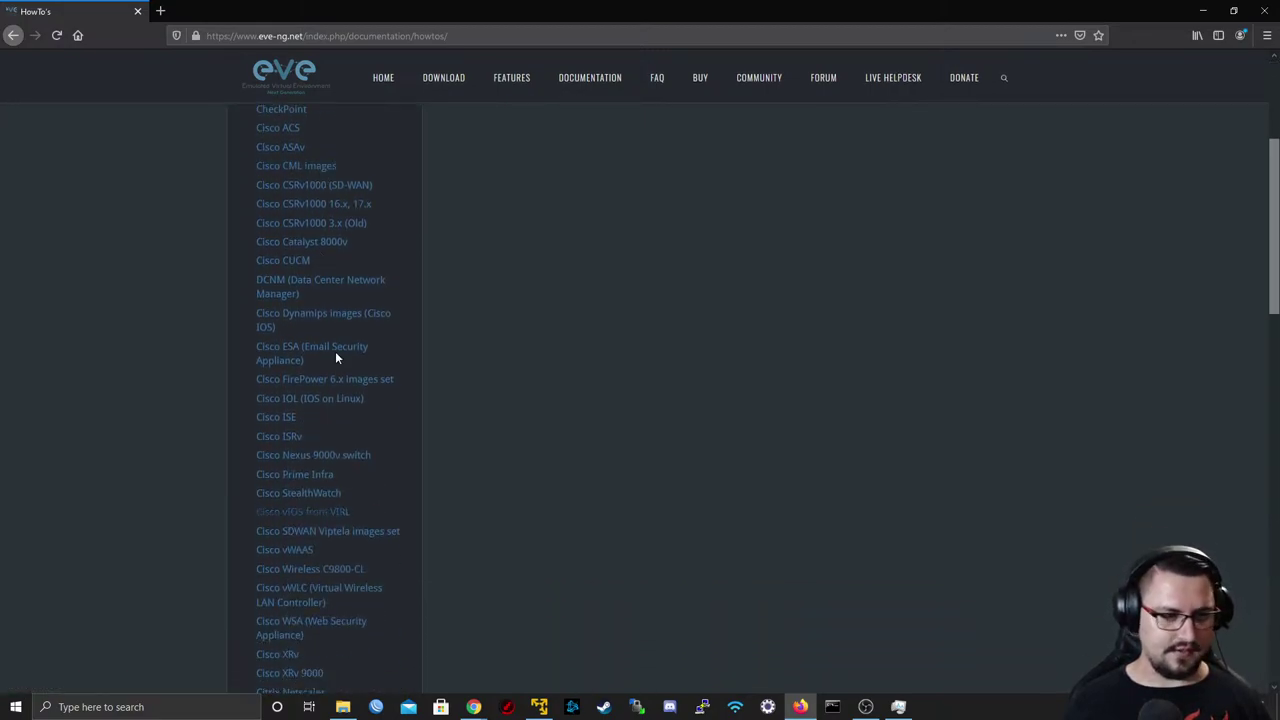
{"action": "scroll", "coordinate": [339, 369], "scroll_direction": "down", "scroll_amount": 1}
{"action": "scroll", "coordinate": [338, 355], "scroll_direction": "down", "scroll_amount": 4}
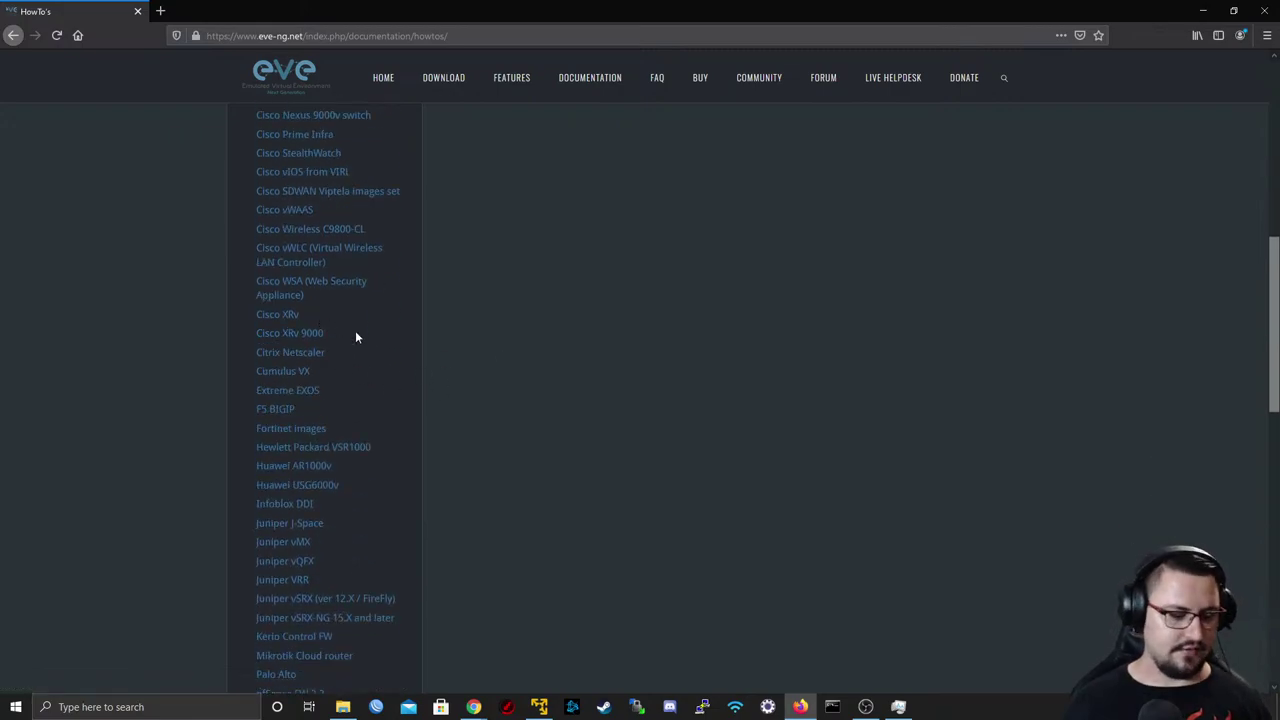
{"action": "key", "text": "ctrl+f"}
{"action": "type", "text": "mikro"}
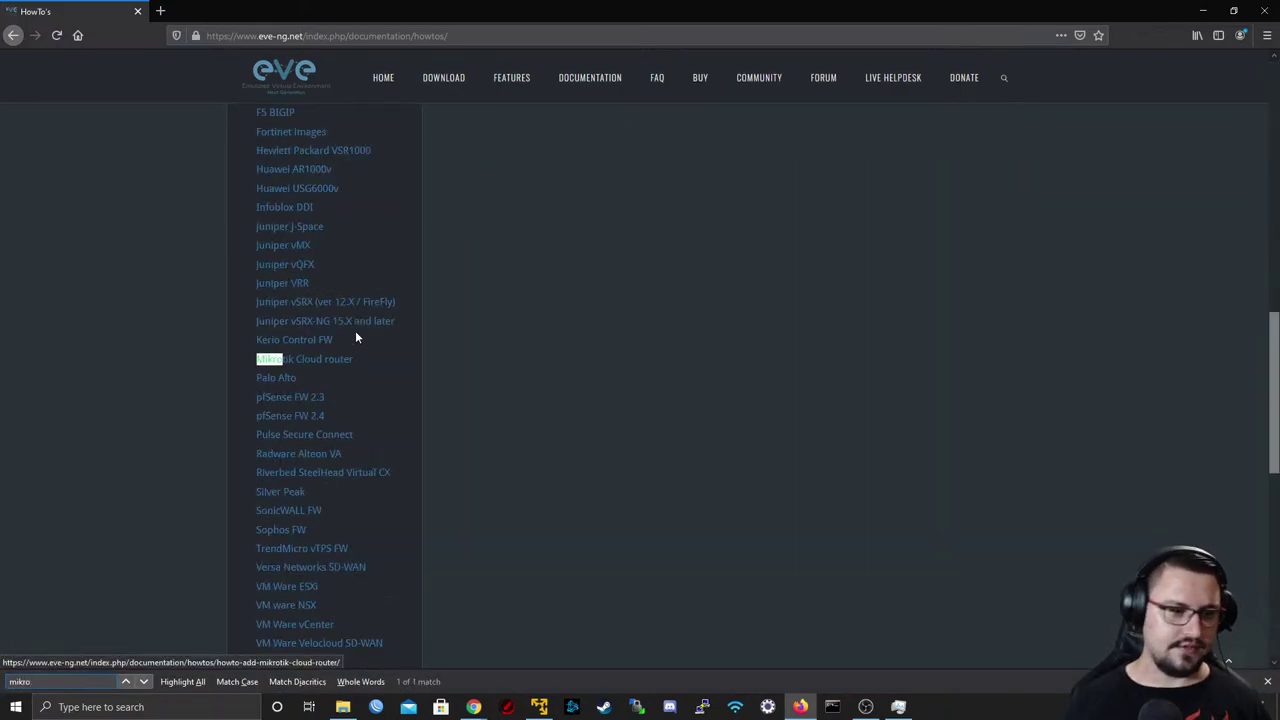
Open the Mikrotik Cloud router guide and review its chr-6.40.4 image install instructions
{"action": "left_click", "coordinate": [291, 362]}
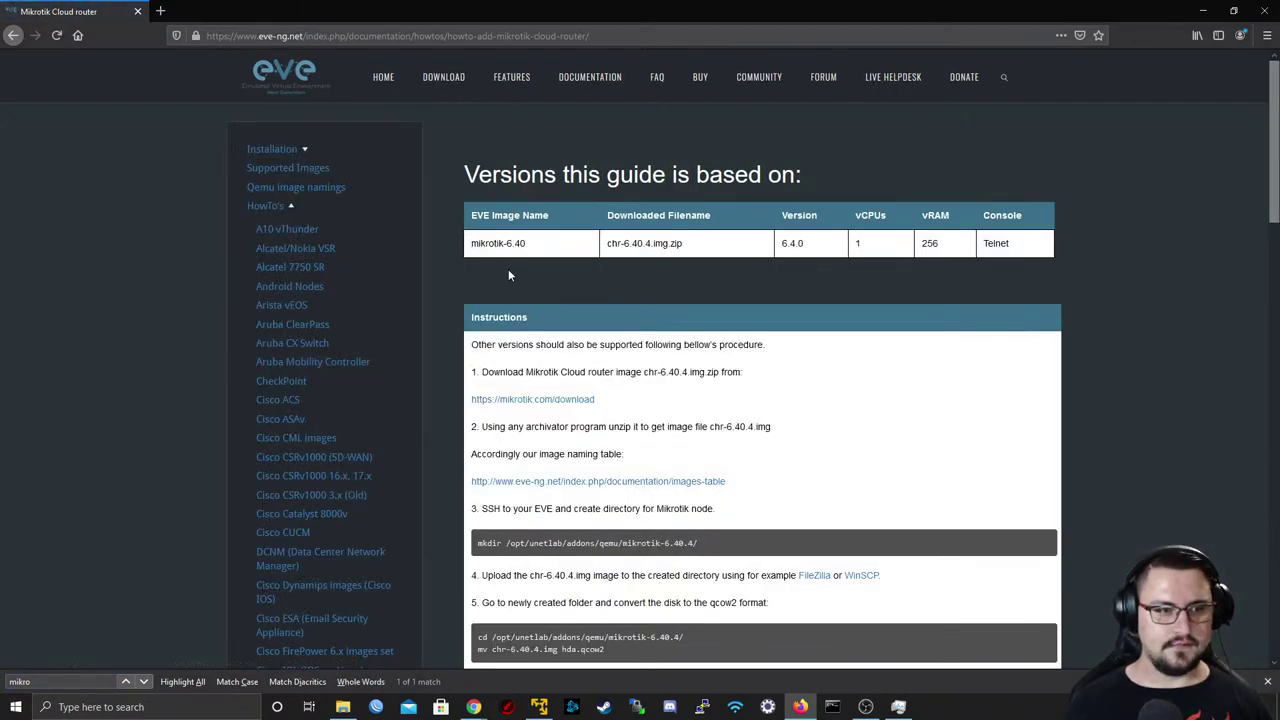
{"action": "scroll", "coordinate": [497, 265], "scroll_direction": "down", "scroll_amount": 4}
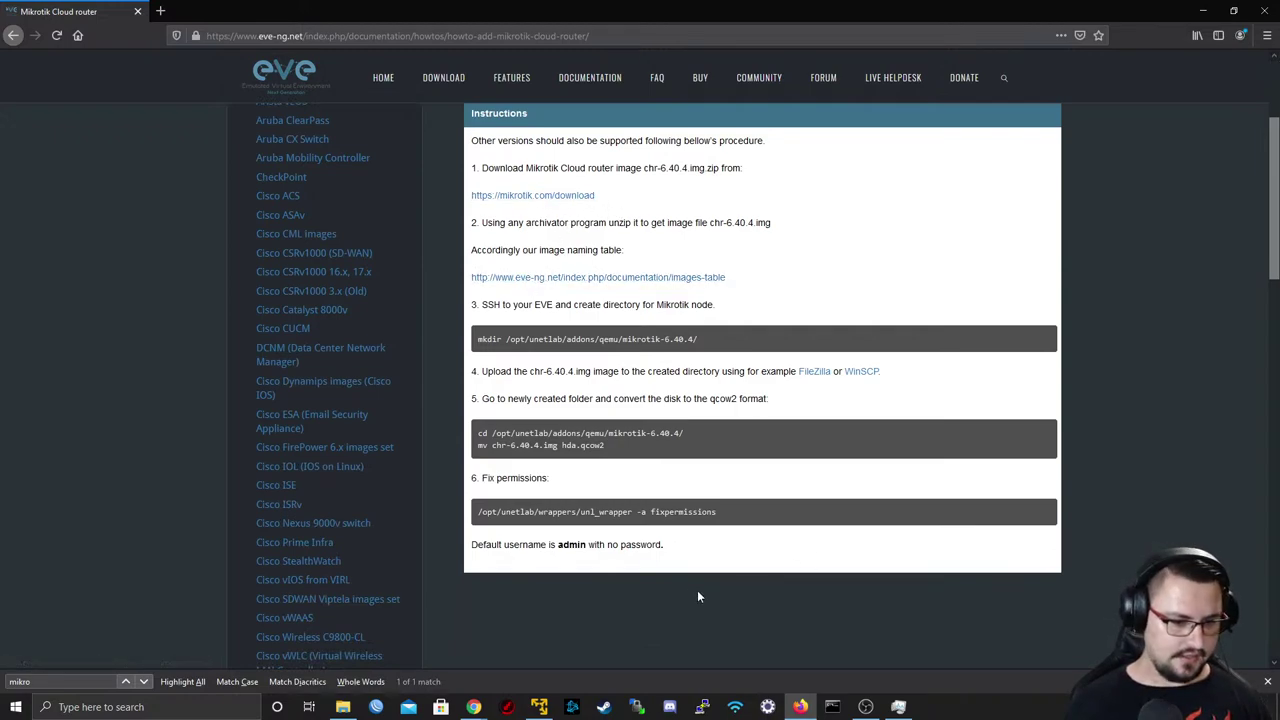
{"action": "scroll", "coordinate": [656, 570], "scroll_direction": "up", "scroll_amount": 4}
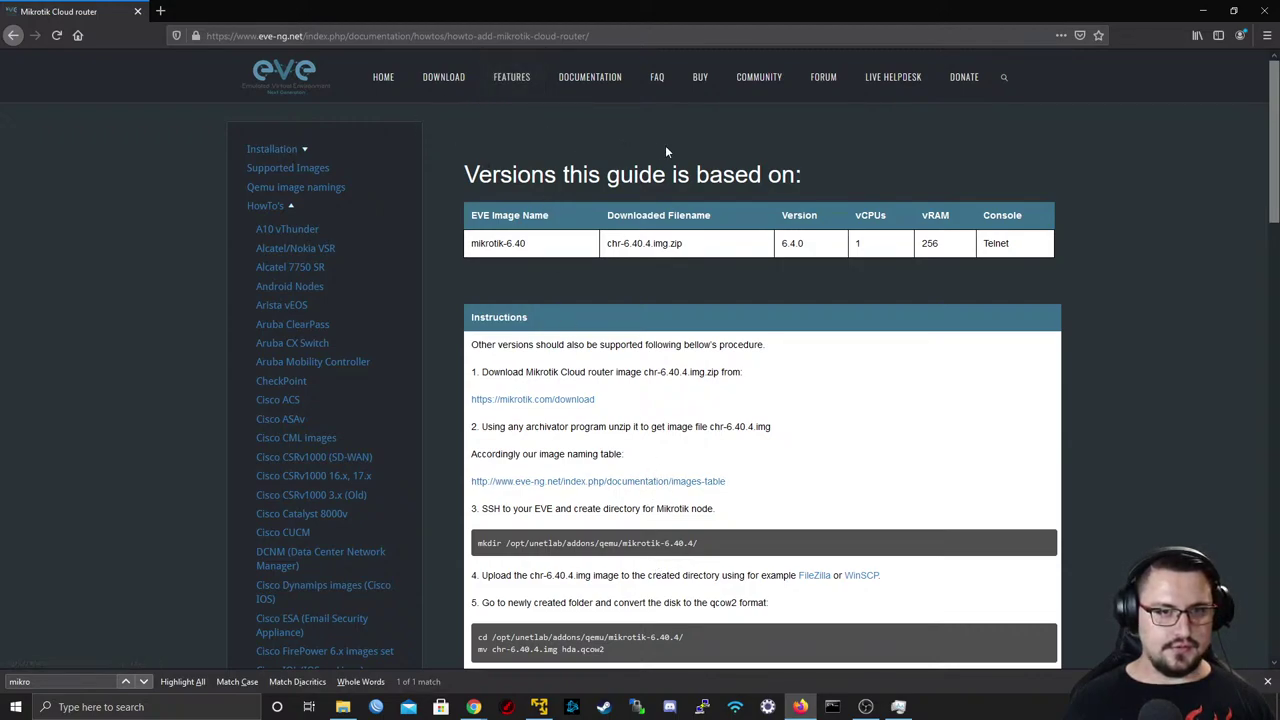
Browse the BUY page for EVE-NG Professional licensing, then go to the Download page
{"action": "left_click", "coordinate": [704, 100]}
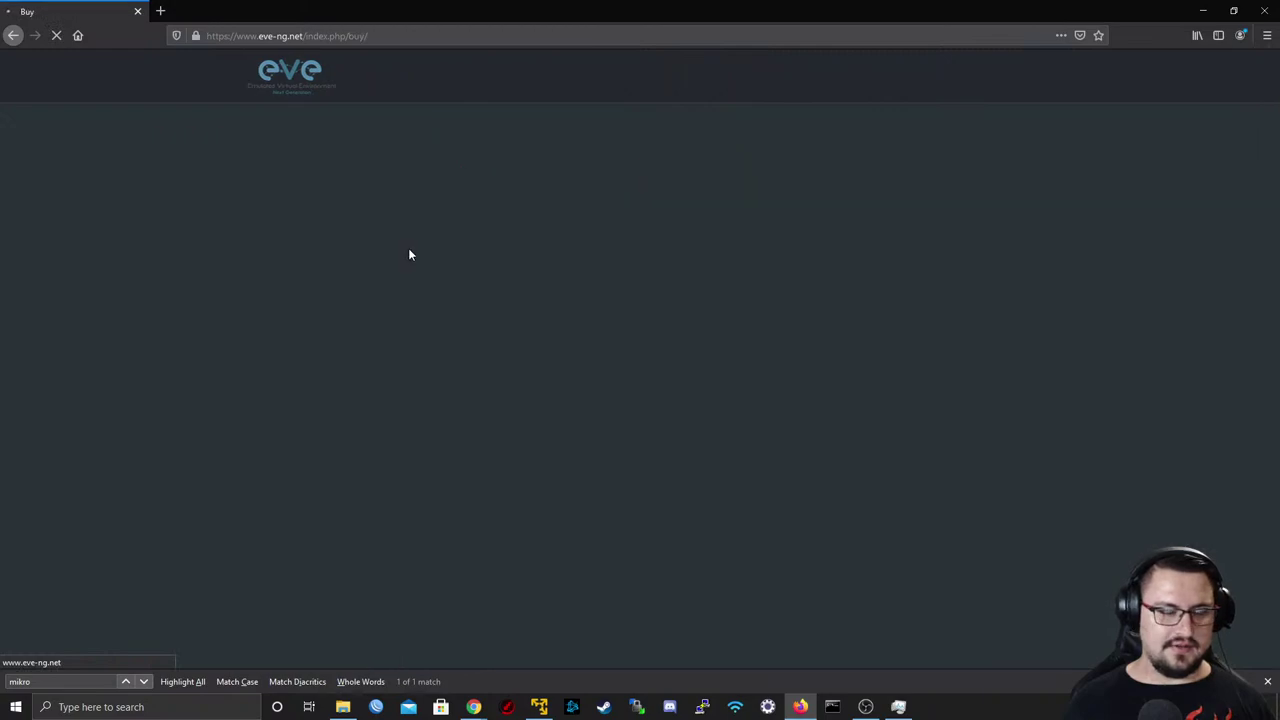
{"action": "scroll", "coordinate": [620, 240], "scroll_direction": "down", "scroll_amount": 1}
{"action": "scroll", "coordinate": [680, 210], "scroll_direction": "up", "scroll_amount": 1}
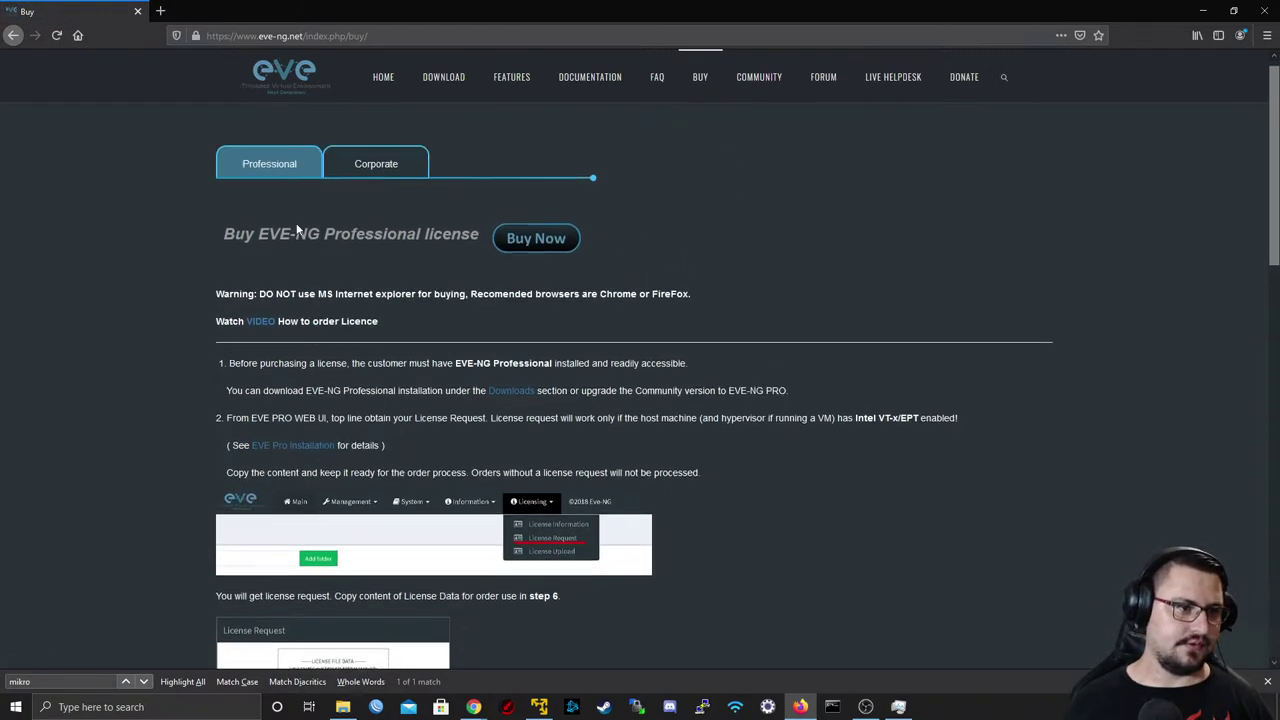
{"action": "scroll", "coordinate": [310, 245], "scroll_direction": "down", "scroll_amount": 2}
{"action": "scroll", "coordinate": [340, 240], "scroll_direction": "down", "scroll_amount": 2}
{"action": "scroll", "coordinate": [340, 260], "scroll_direction": "down", "scroll_amount": 1}
{"action": "scroll", "coordinate": [338, 290], "scroll_direction": "up", "scroll_amount": 4}
{"action": "scroll", "coordinate": [337, 380], "scroll_direction": "down", "scroll_amount": 3}
{"action": "scroll", "coordinate": [337, 401], "scroll_direction": "down", "scroll_amount": 3}
{"action": "scroll", "coordinate": [340, 330], "scroll_direction": "up", "scroll_amount": 7}
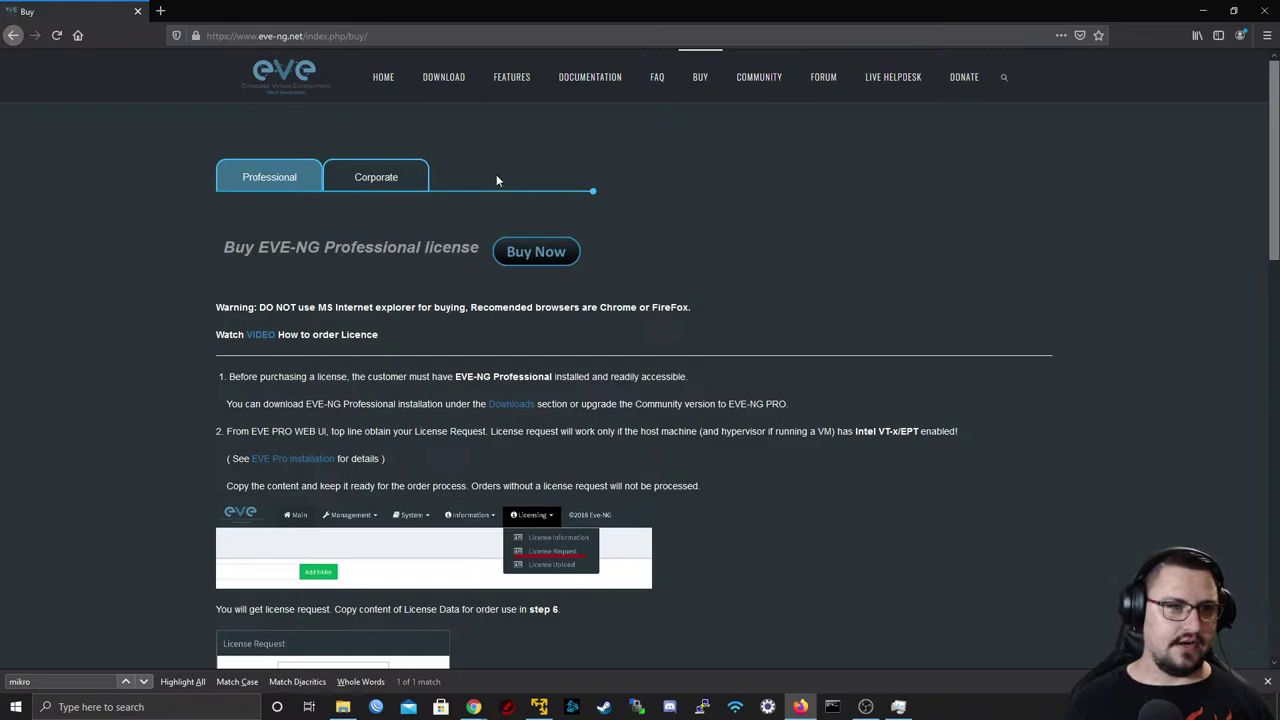
{"action": "left_click", "coordinate": [445, 93]}
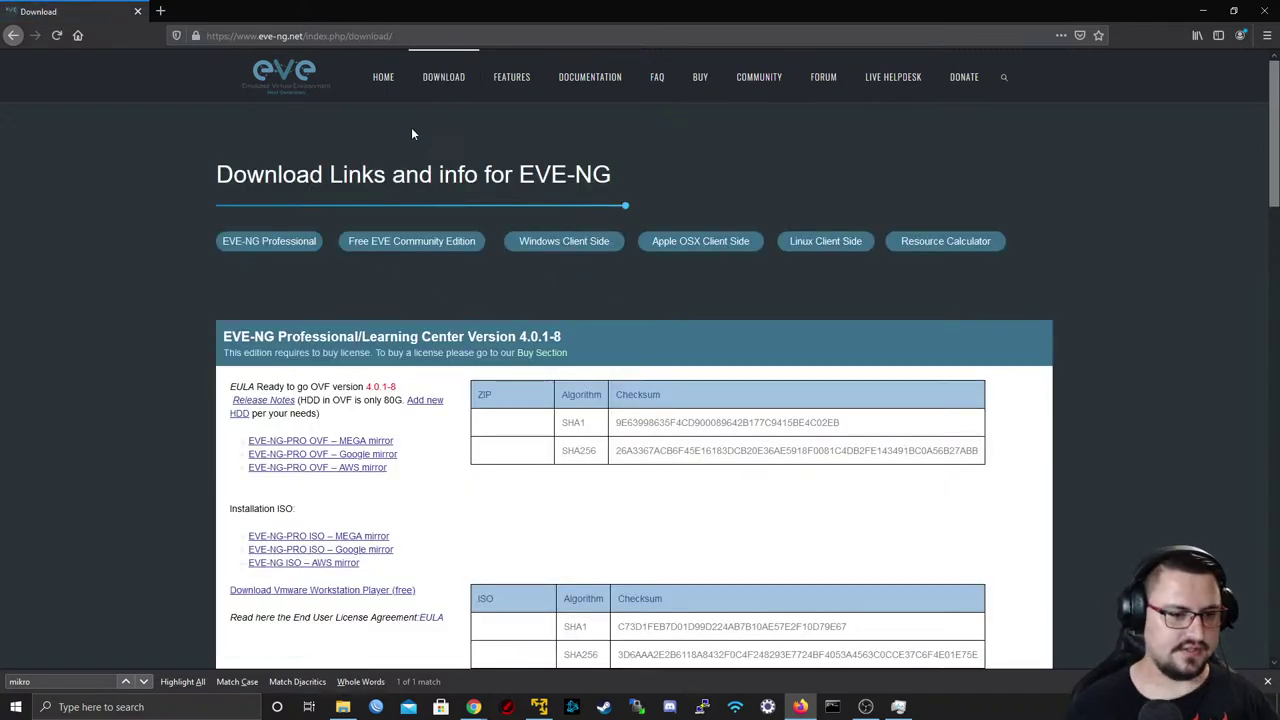
Review the Community Edition 2.0.3-112 OVF/ISO links and checksums, then return to the top
{"action": "scroll", "coordinate": [555, 276], "scroll_direction": "down", "scroll_amount": 3}
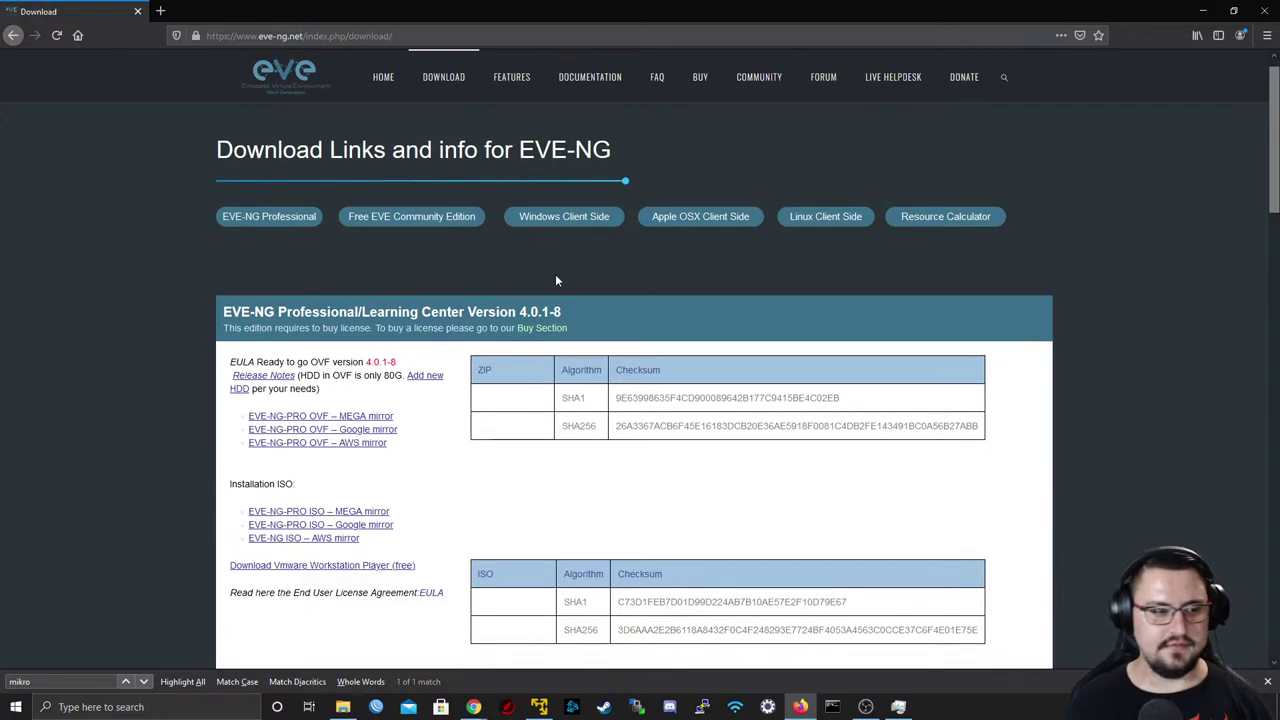
{"action": "scroll", "coordinate": [555, 276], "scroll_direction": "down", "scroll_amount": 5}
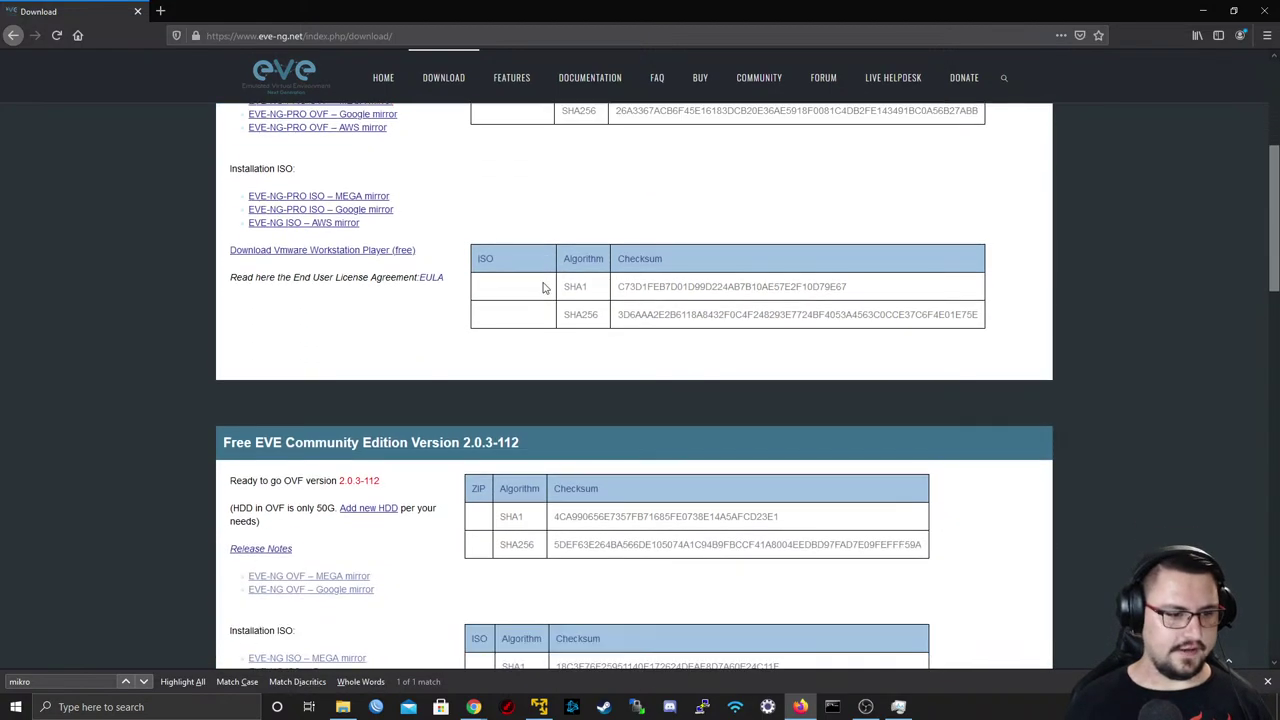
{"action": "scroll", "coordinate": [530, 312], "scroll_direction": "down", "scroll_amount": 9}
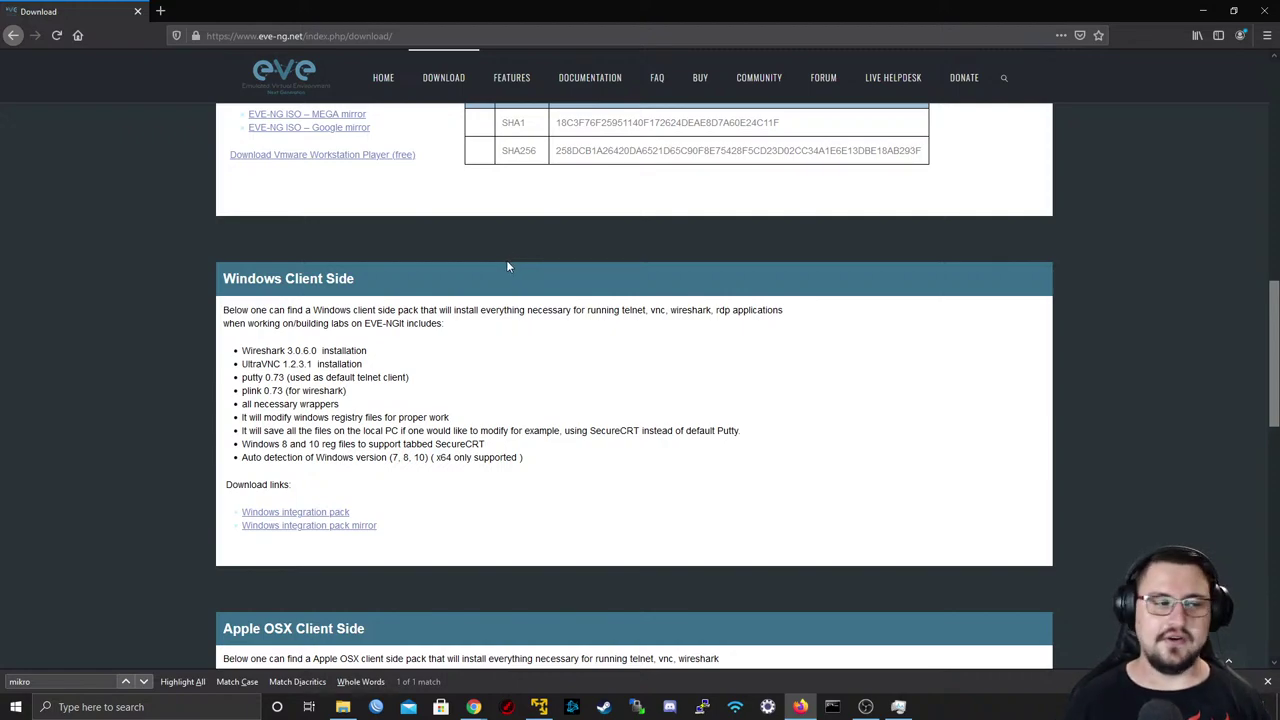
{"action": "scroll", "coordinate": [564, 375], "scroll_direction": "up", "scroll_amount": 3}
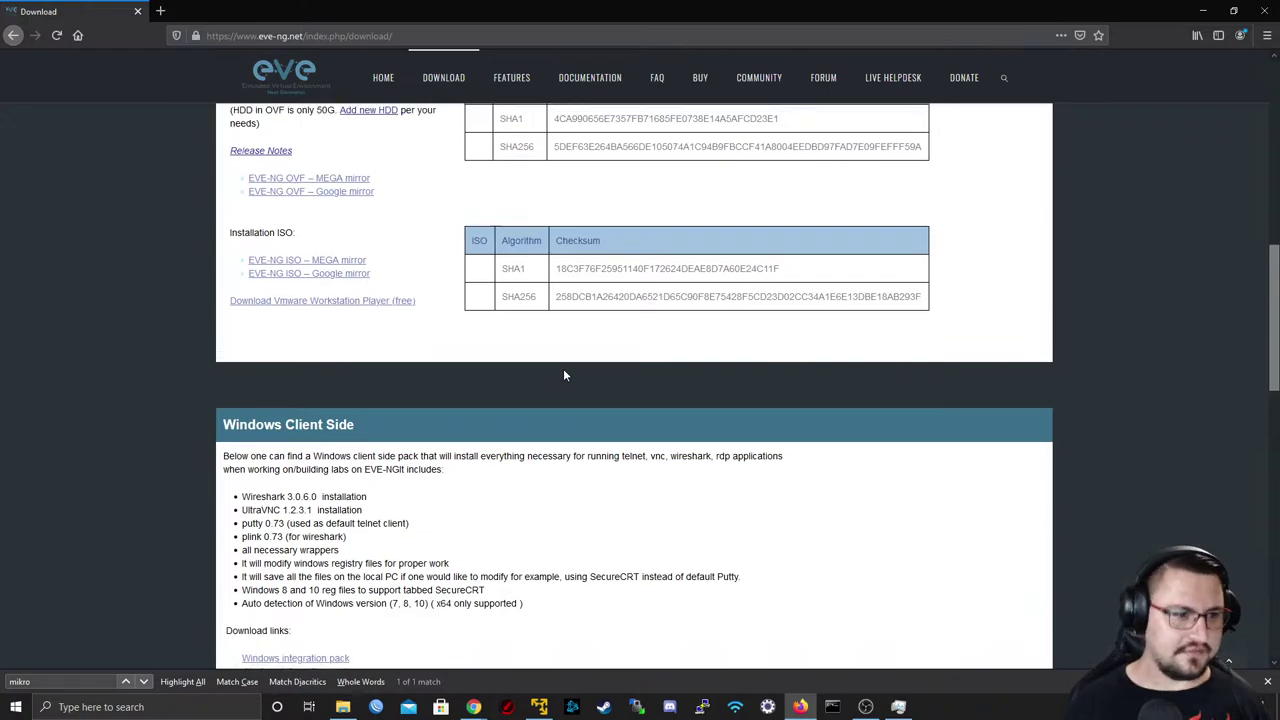
{"action": "scroll", "coordinate": [563, 375], "scroll_direction": "up", "scroll_amount": 5}
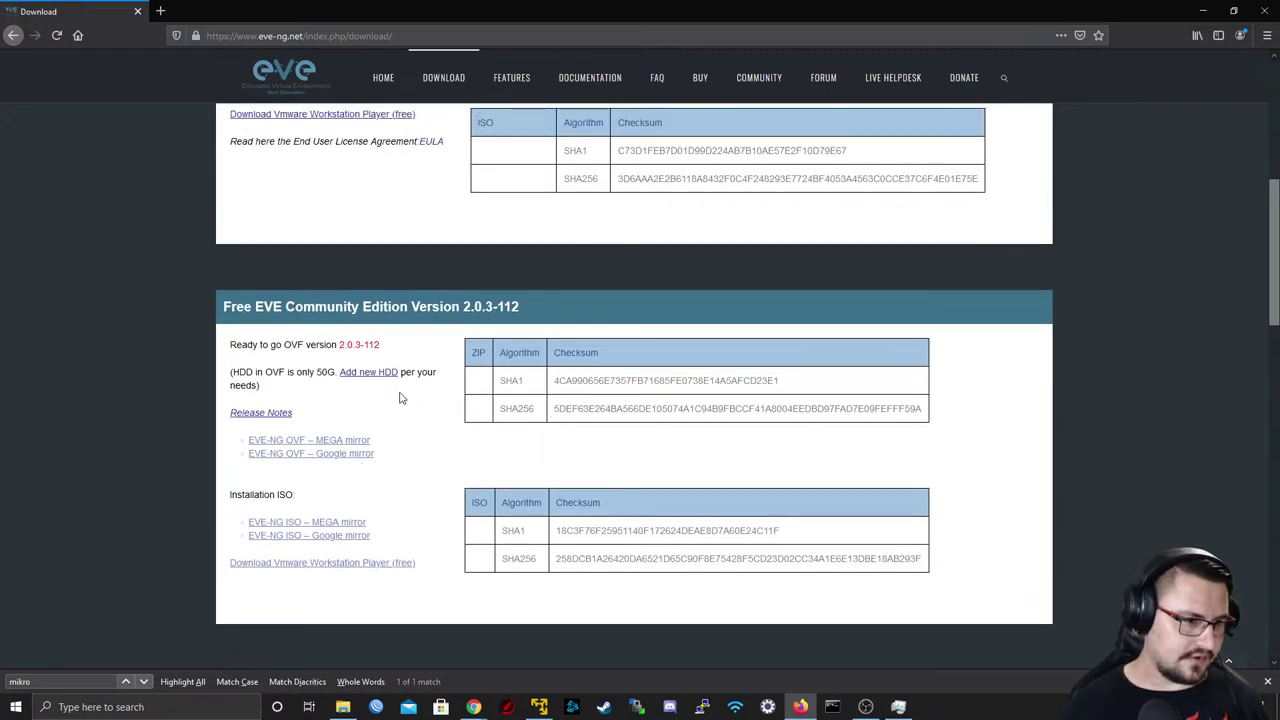
{"action": "scroll", "coordinate": [401, 394], "scroll_direction": "up", "scroll_amount": 10}
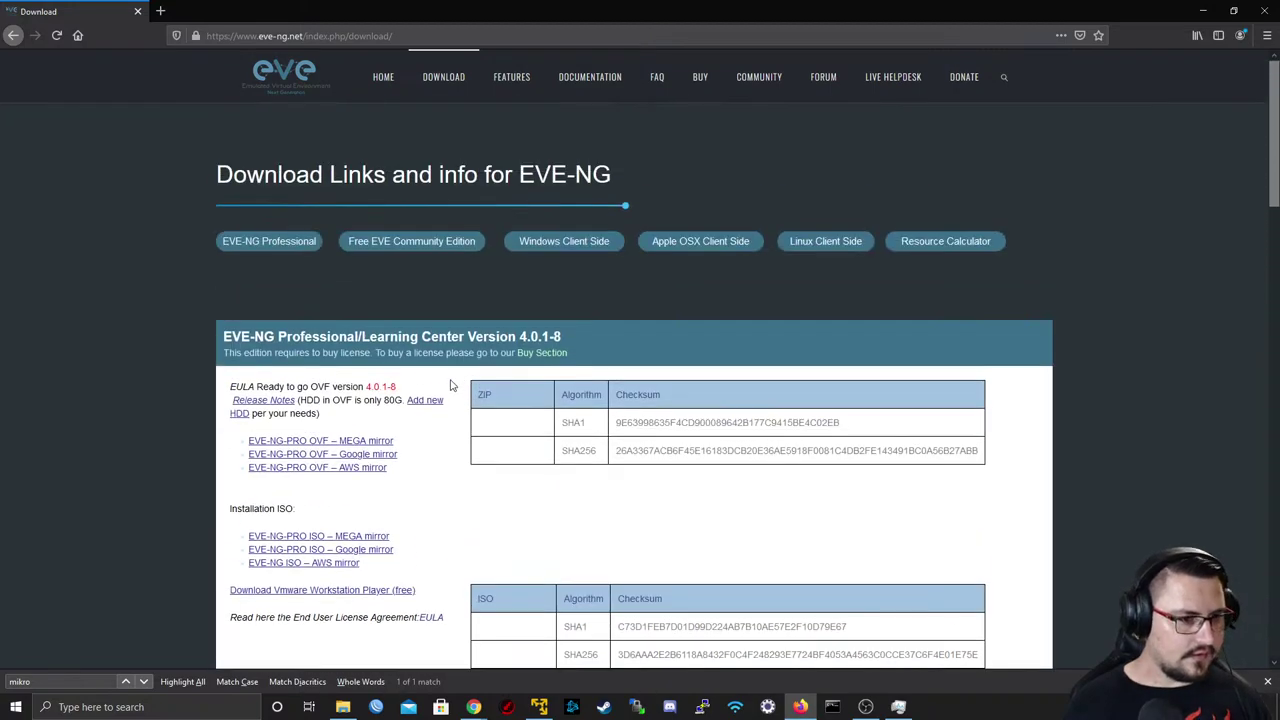
Log into the EVE-NG console as root with the default password, then set a new root password
{"action": "left_click", "coordinate": [539, 707]}
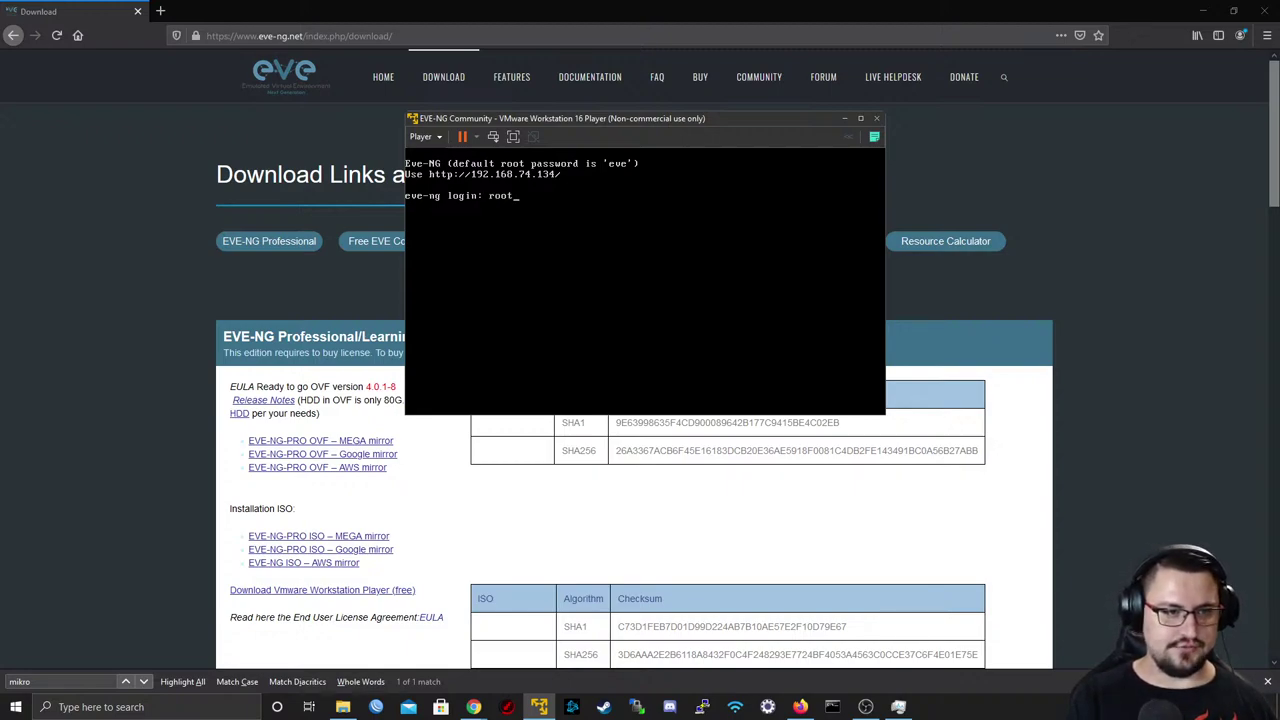
{"action": "key", "text": "Return"}
{"action": "key", "text": "Return"}
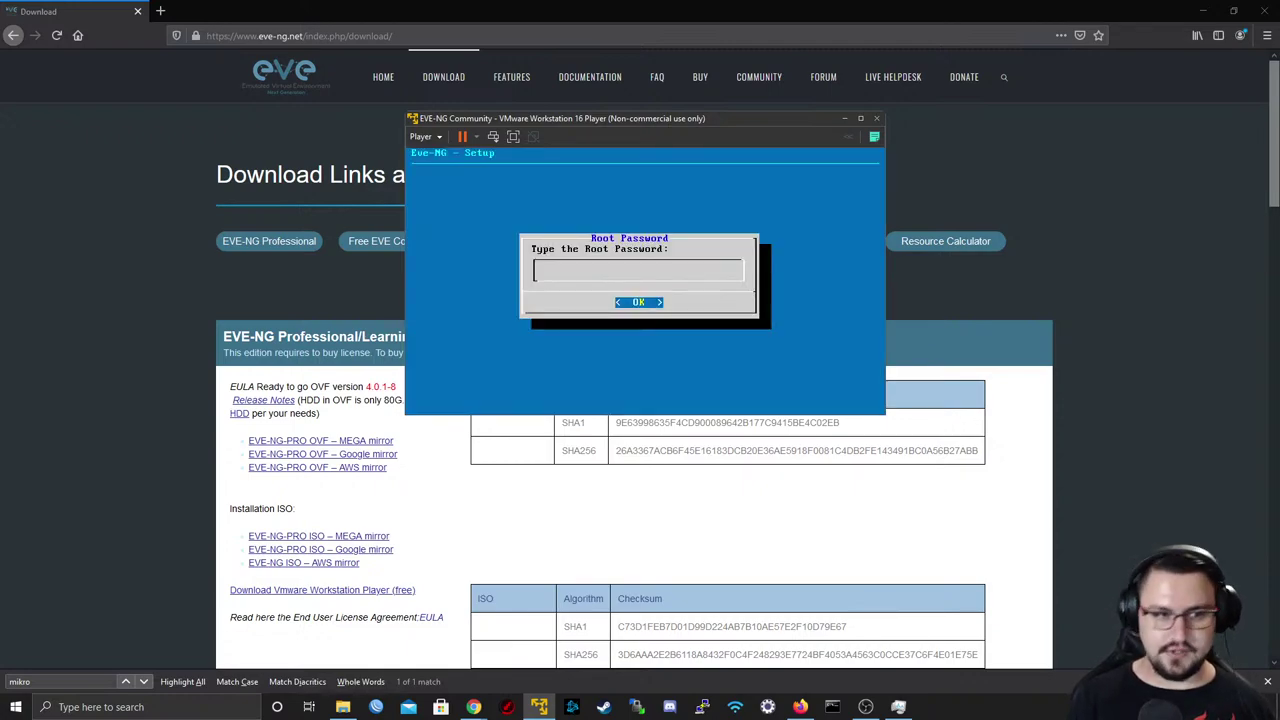
{"action": "key", "text": "Return"}
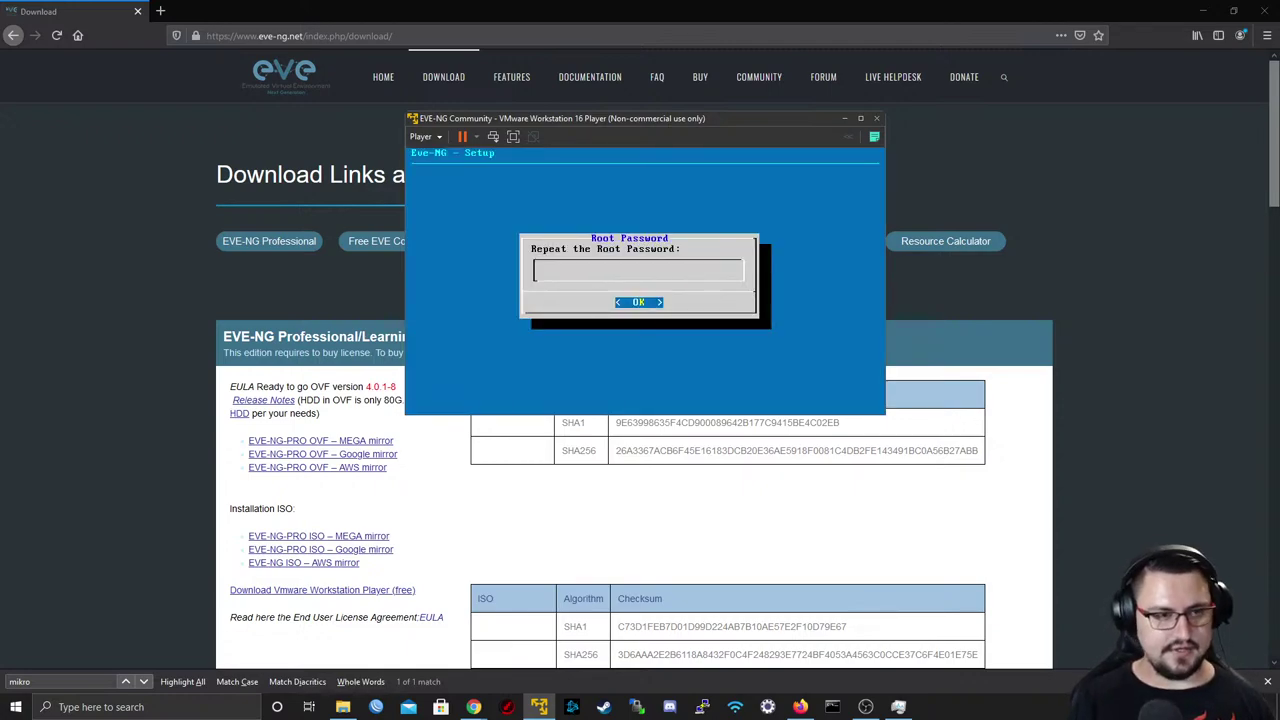
{"action": "key", "text": "Return"}
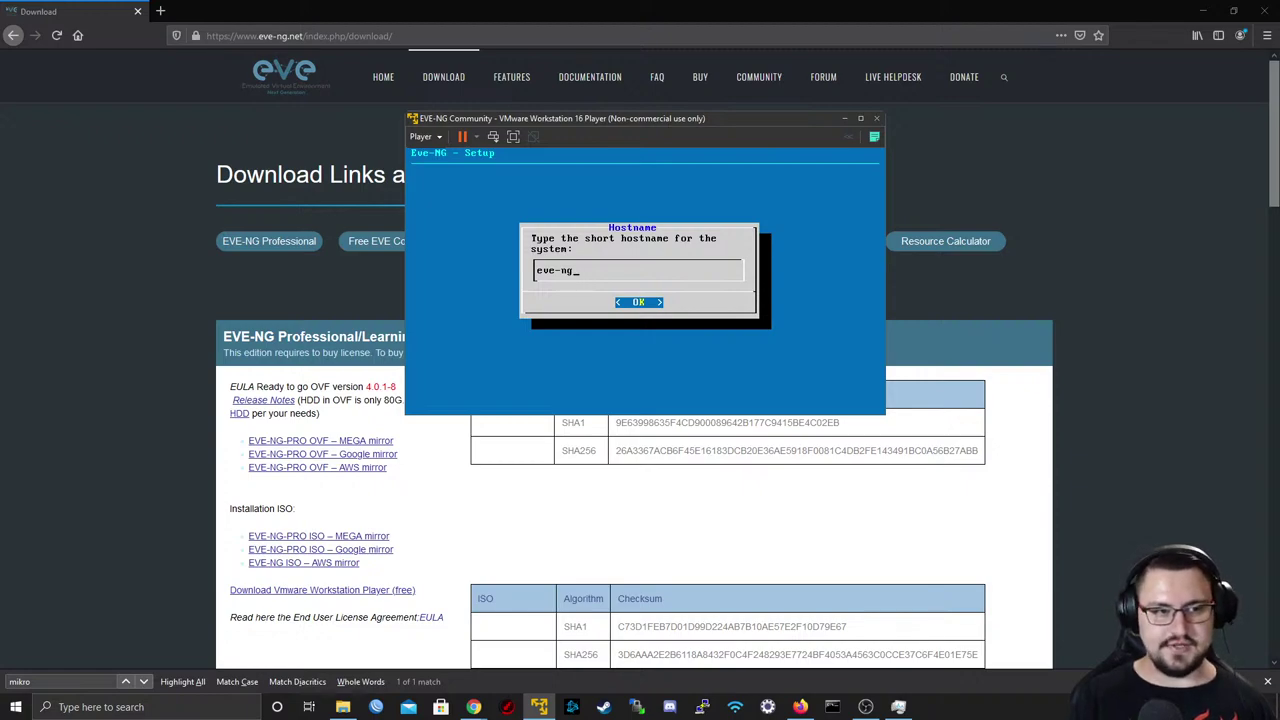
Accept hostname eve-ng and domain example.com, and choose static management IP addressing
{"action": "key", "text": "Return"}
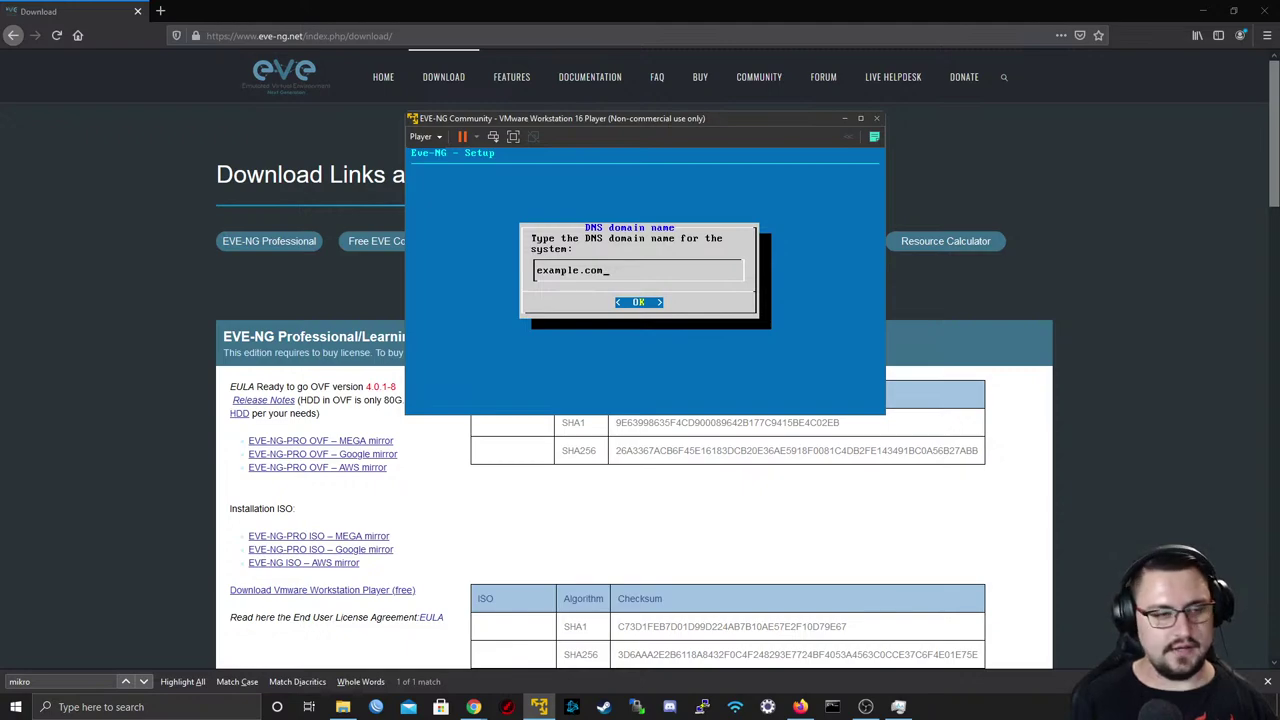
{"action": "key", "text": "Return"}
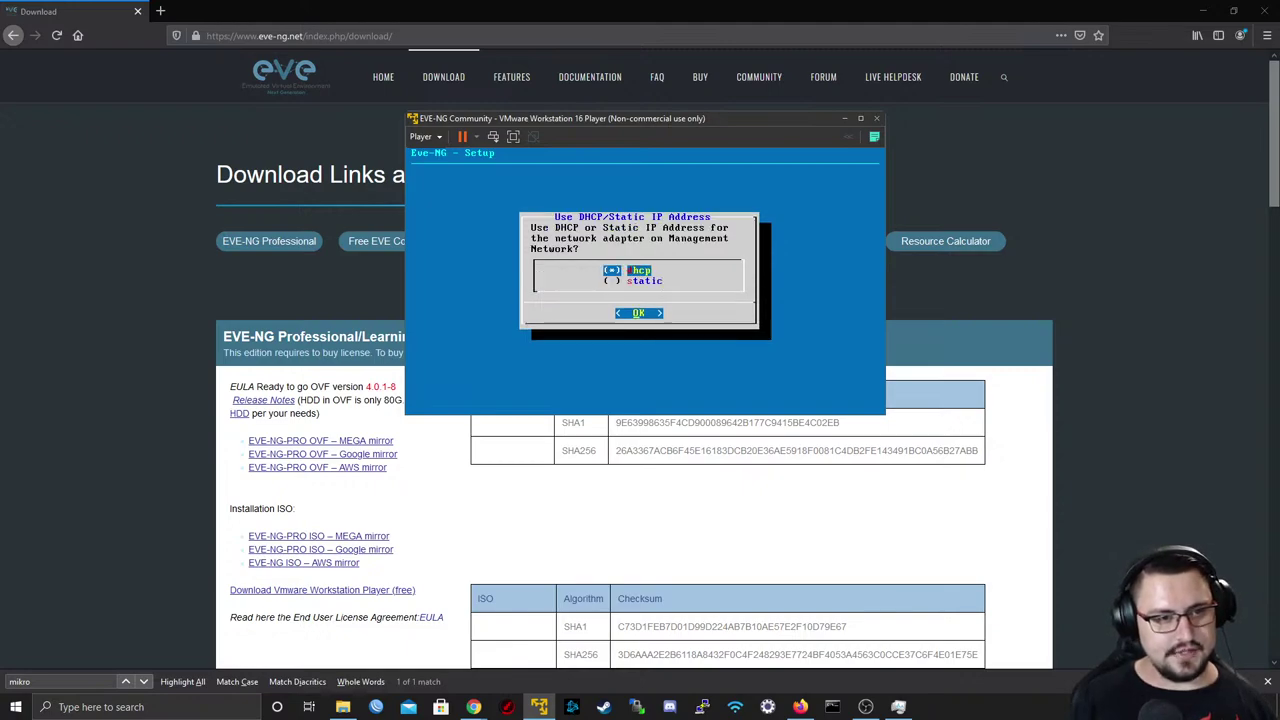
{"action": "key", "text": "Down"}
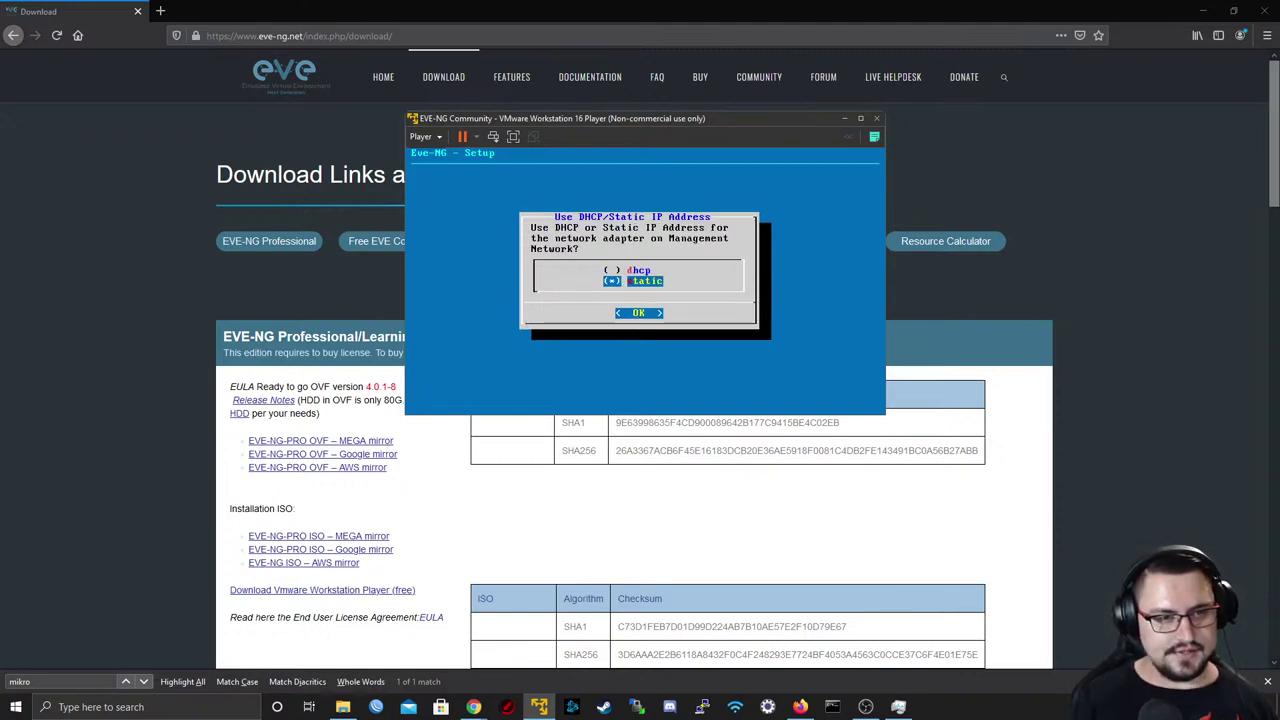
{"action": "key", "text": "Return"}
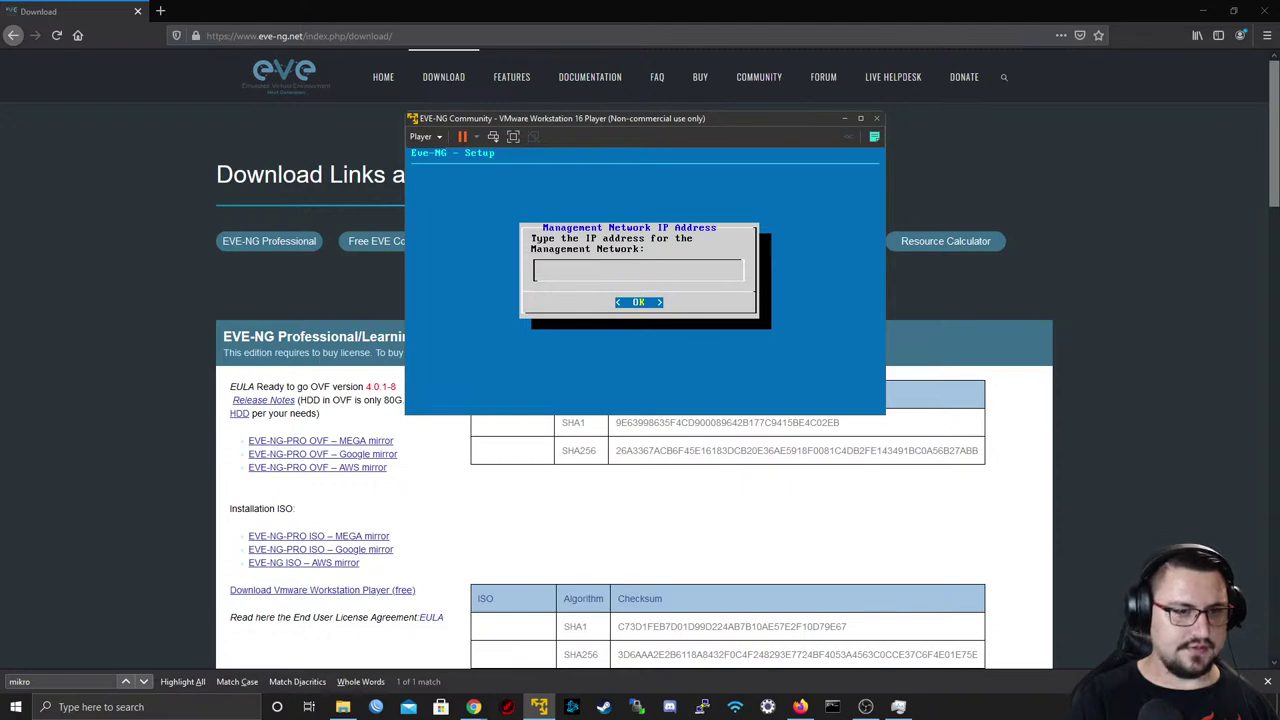
Set management IP 192.168.74.10, subnet mask 255.255.255.0 and gateway 192.168.74.2
{"action": "type", "text": "192.168.74.10"}
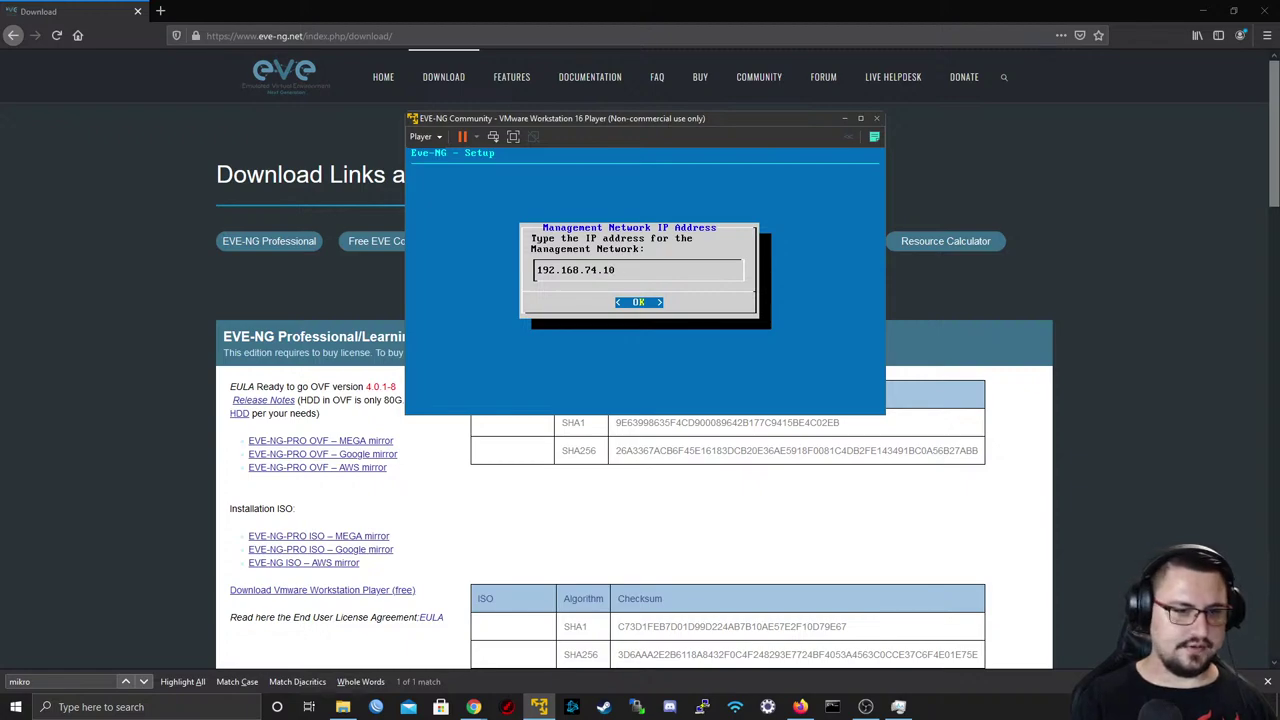
{"action": "key", "text": "Return"}
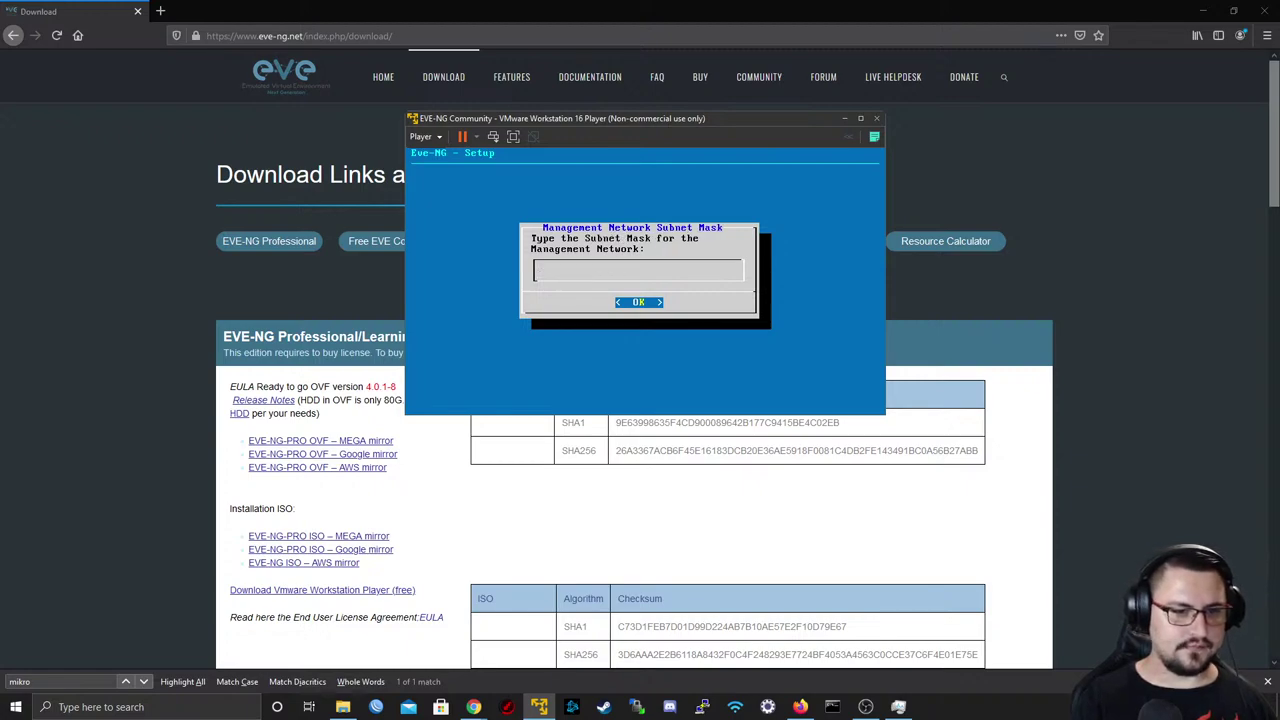
{"action": "type", "text": "255.255.255."}
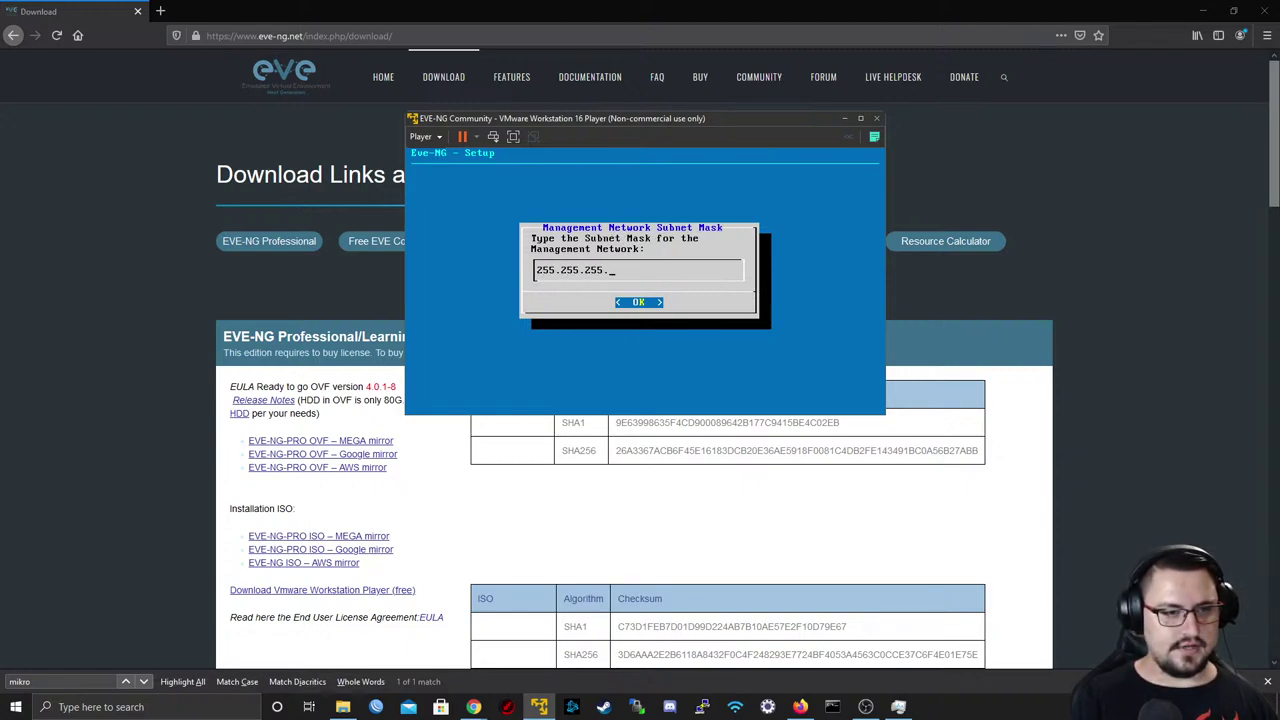
{"action": "type", "text": "0"}
{"action": "key", "text": "Return"}
{"action": "type", "text": "192.168.74.2"}
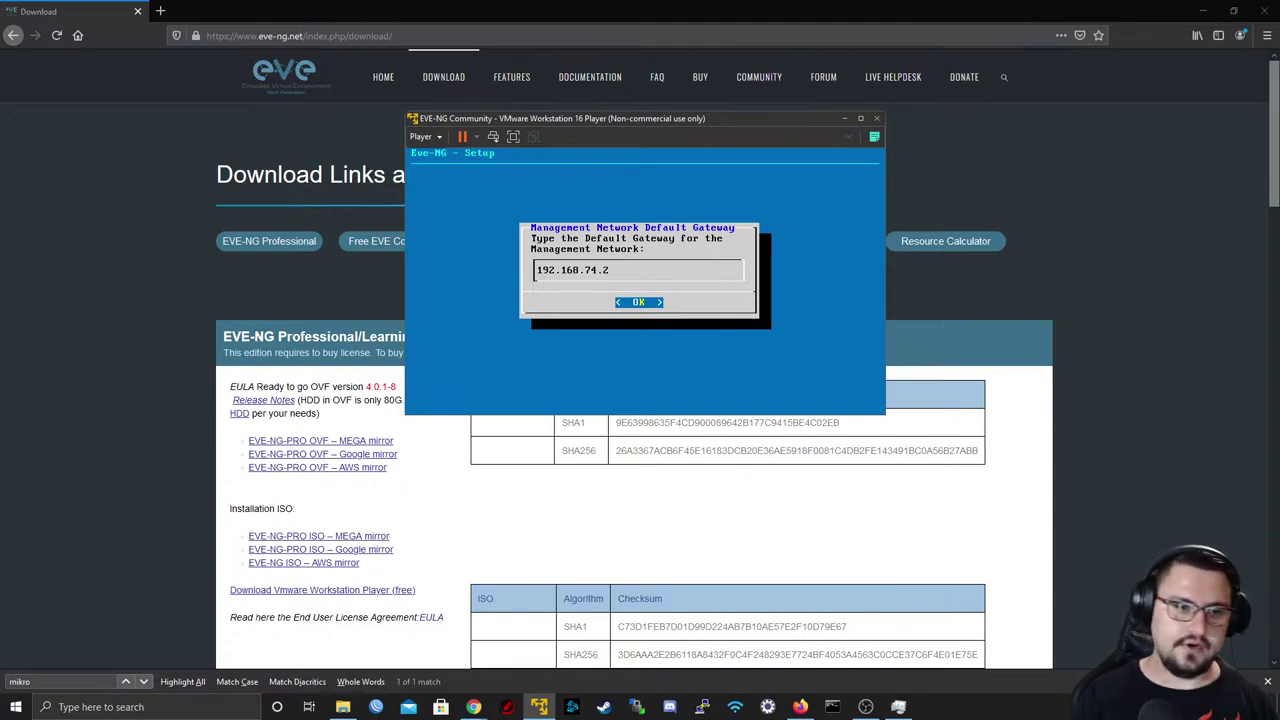
{"action": "key", "text": "Return"}
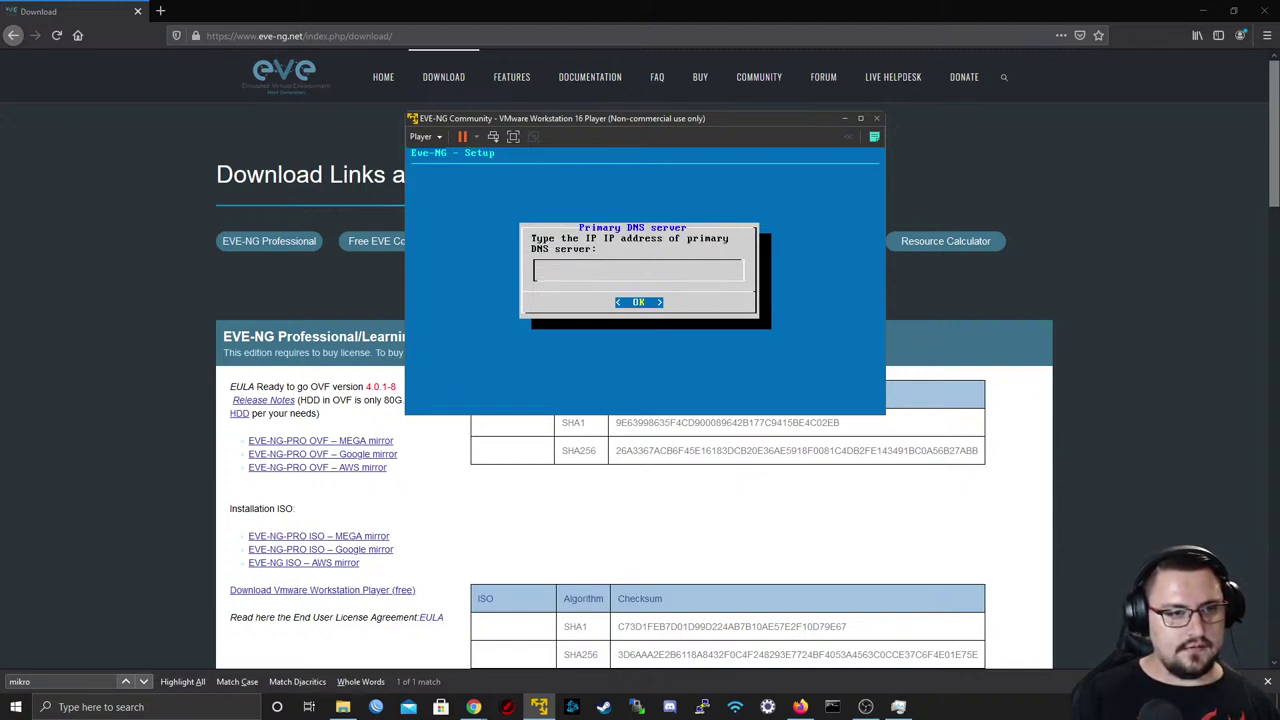
Set primary DNS 8.8.8.8, leave secondary DNS and NTP empty, and keep direct internet access
{"action": "type", "text": "8.8.8.8"}
{"action": "key", "text": "Return"}
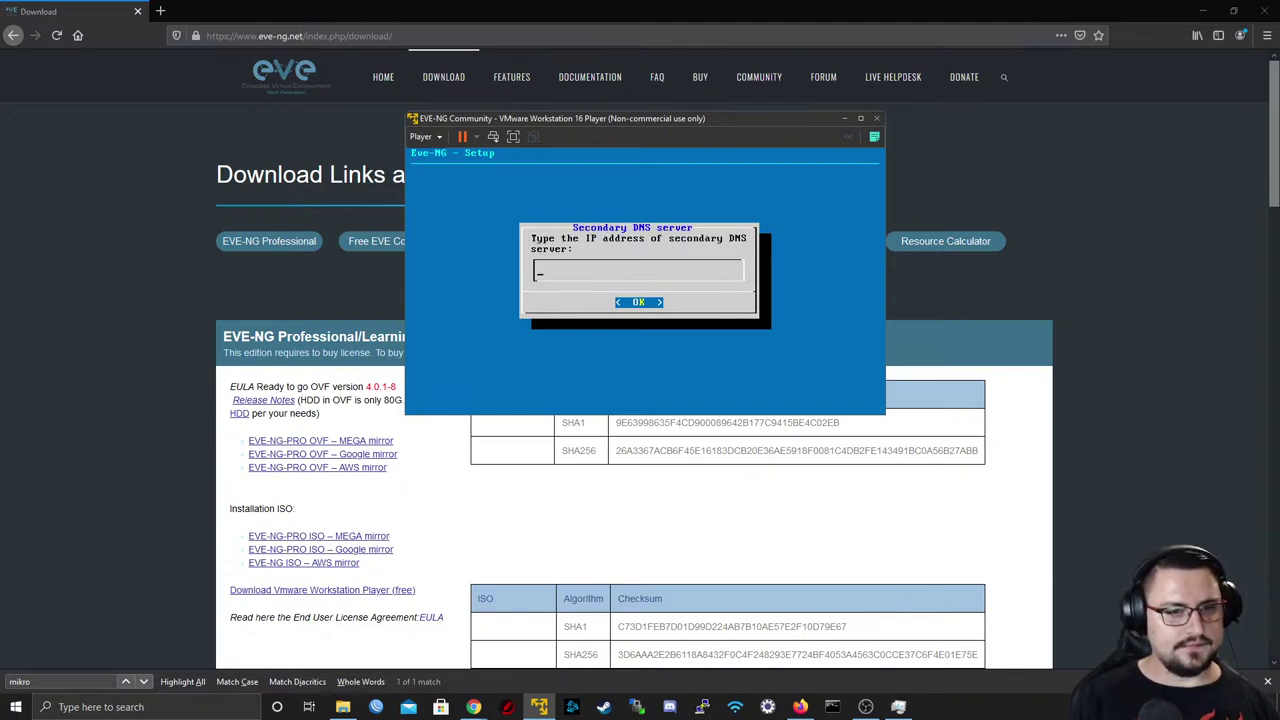
{"action": "key", "text": "Return"}
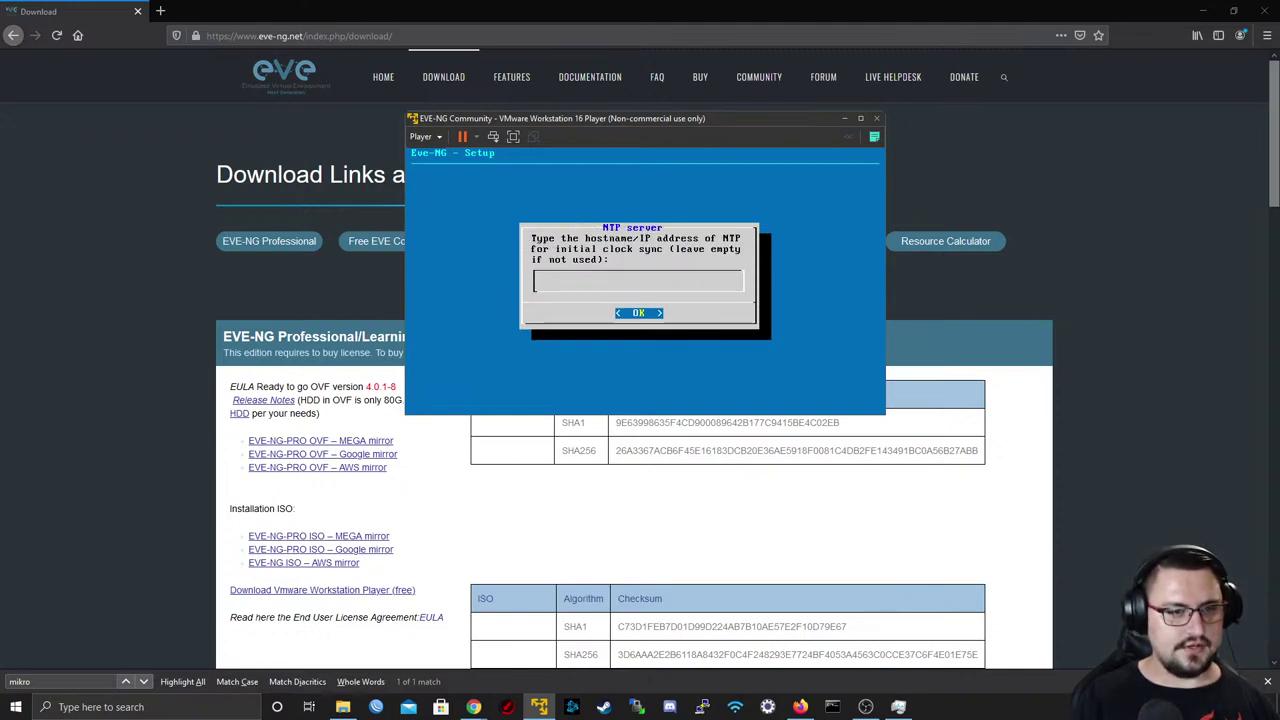
{"action": "key", "text": "Return"}
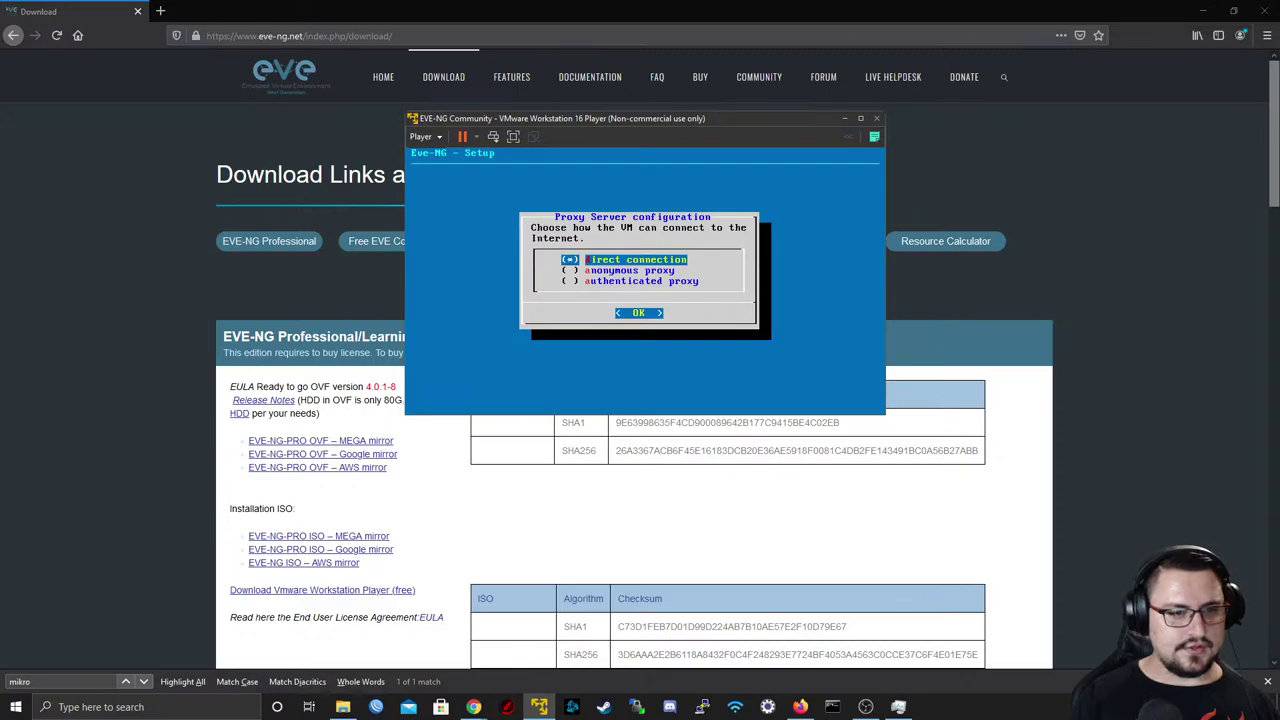
{"action": "key", "text": "Return"}
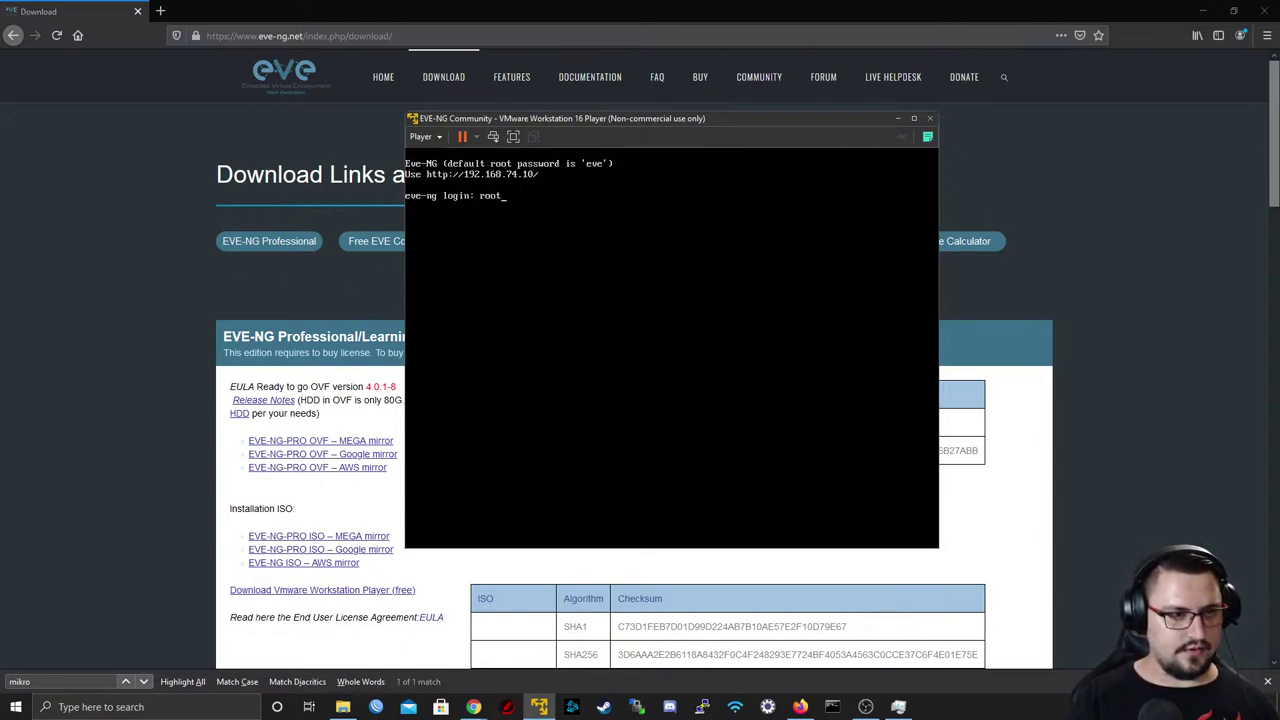
Log in as root and run ping 8.8.8.8 to confirm internet access, then stop it
{"action": "key", "text": "Return"}
{"action": "key", "text": "Return"}
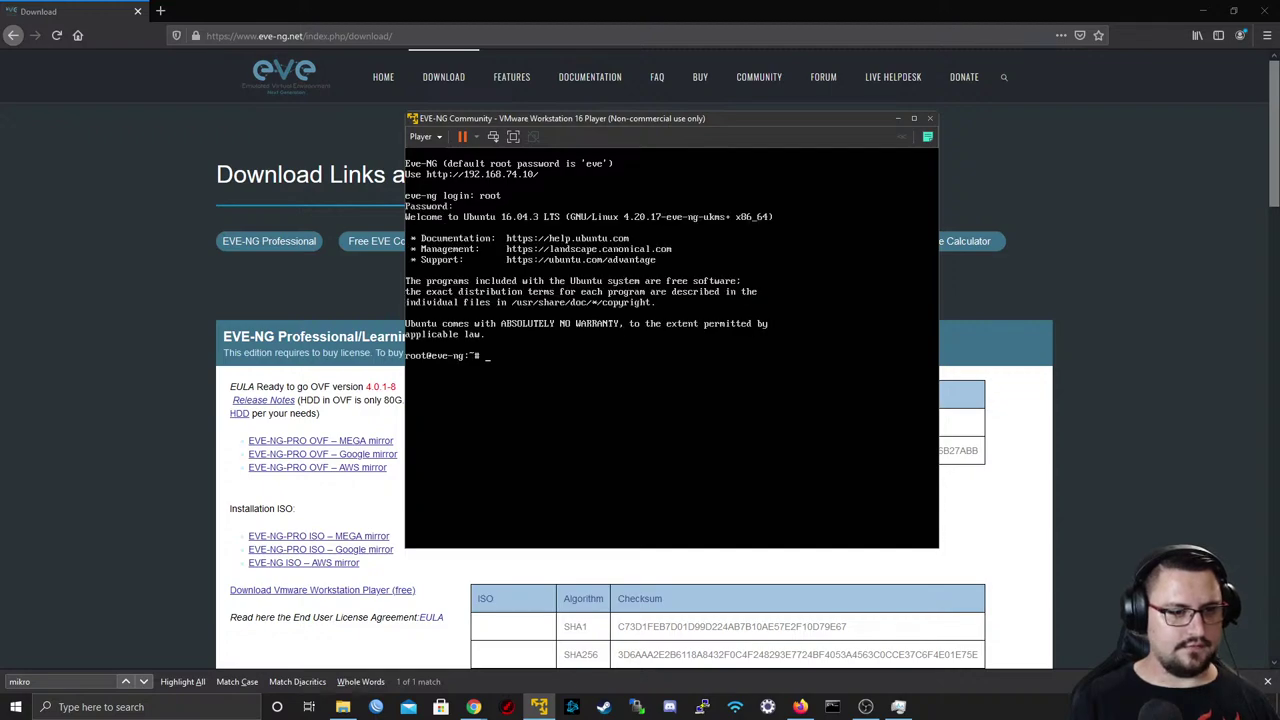
{"action": "key", "text": "Return"}
{"action": "key", "text": "Return"}
{"action": "key", "text": "Return"}
{"action": "type", "text": "ping 8.8"}
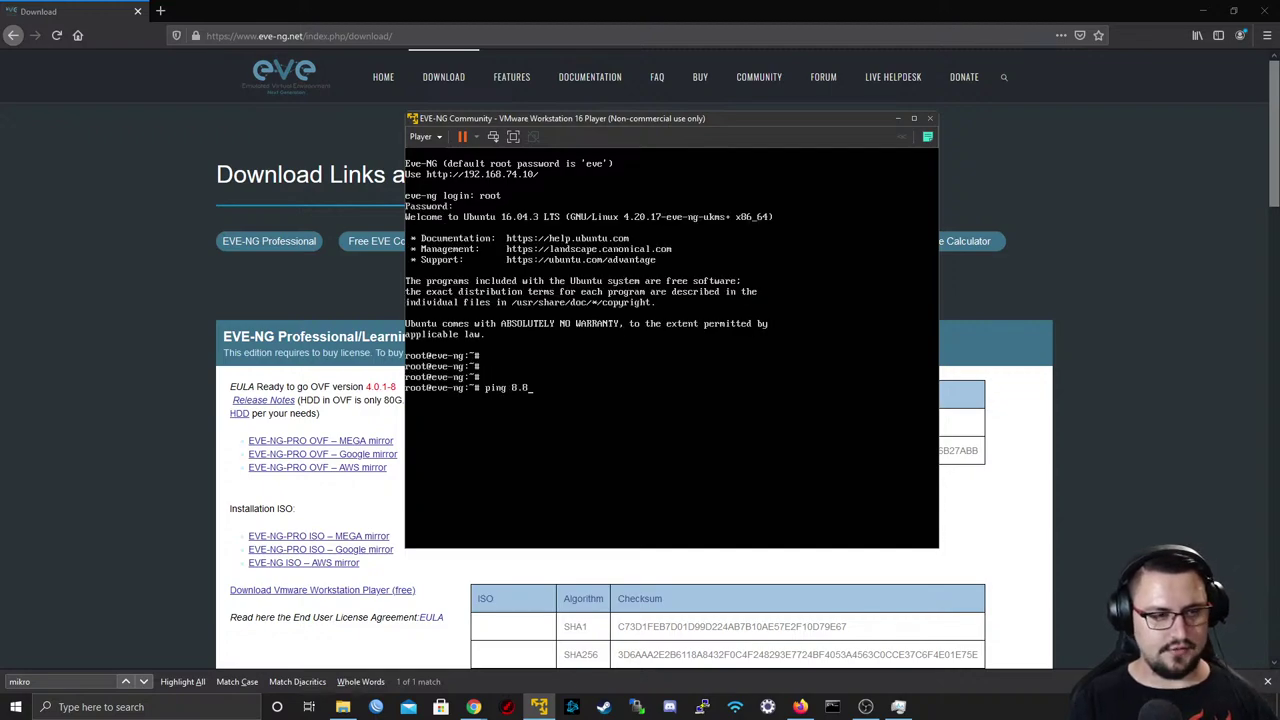
{"action": "type", "text": ".8.8"}
{"action": "key", "text": "Return"}
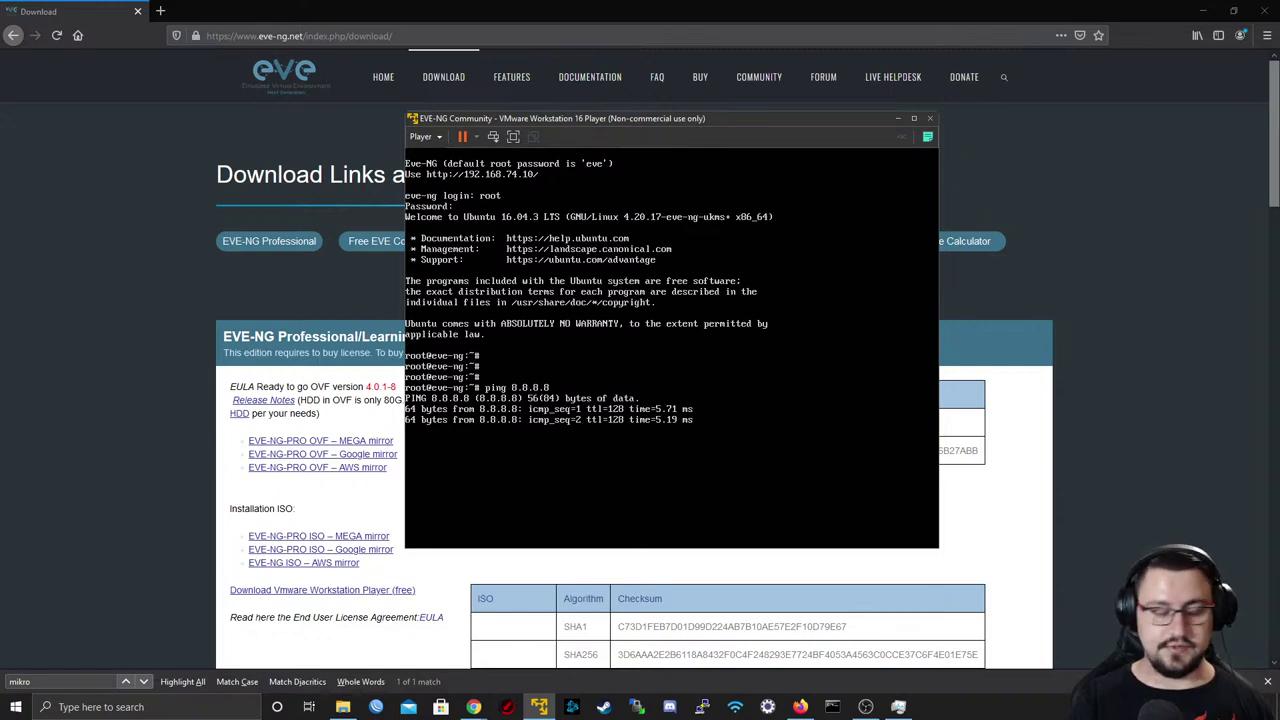
{"action": "key", "text": "ctrl+c"}
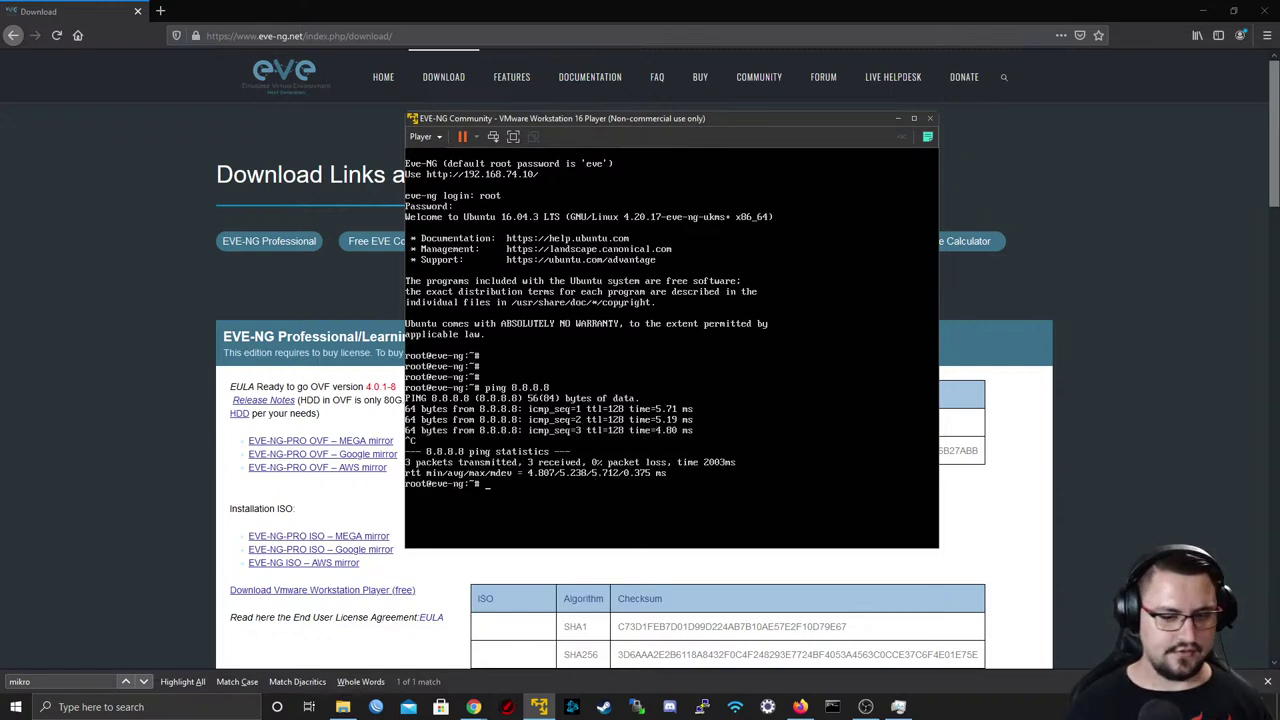
{"action": "left_click", "coordinate": [160, 11]}
{"action": "type", "text": "http://1"}
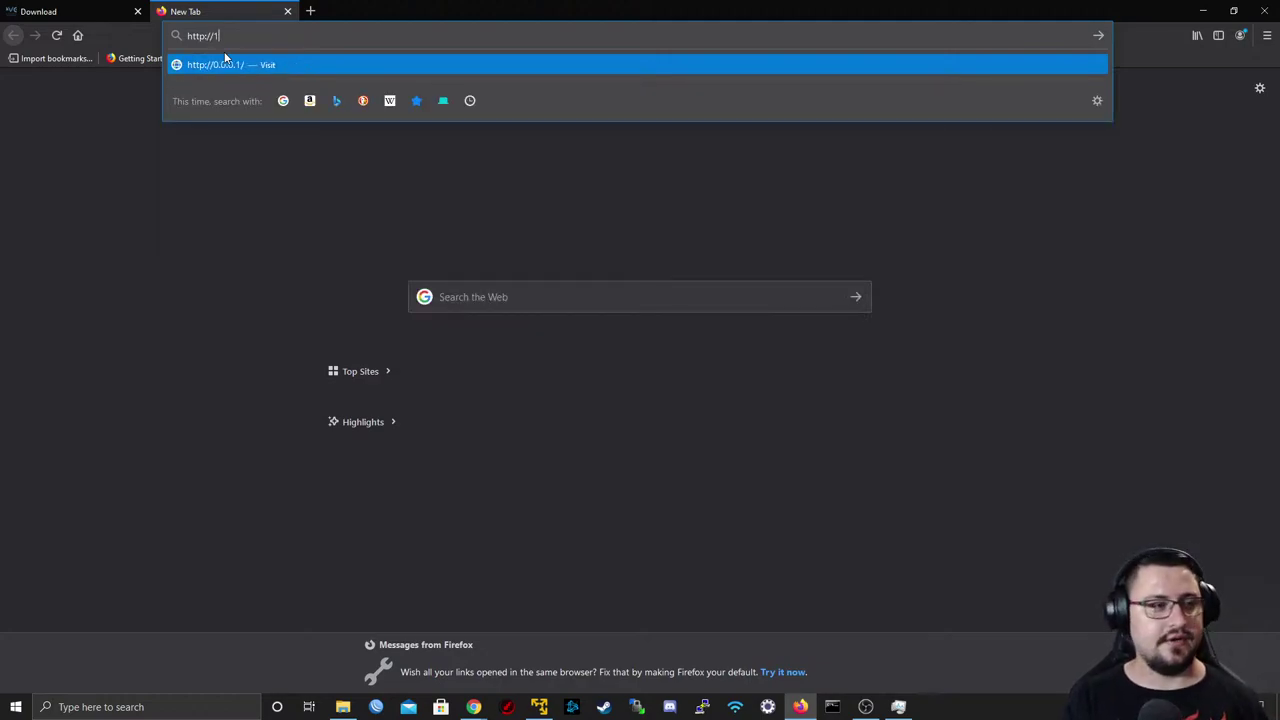
{"action": "type", "text": "92.168"}
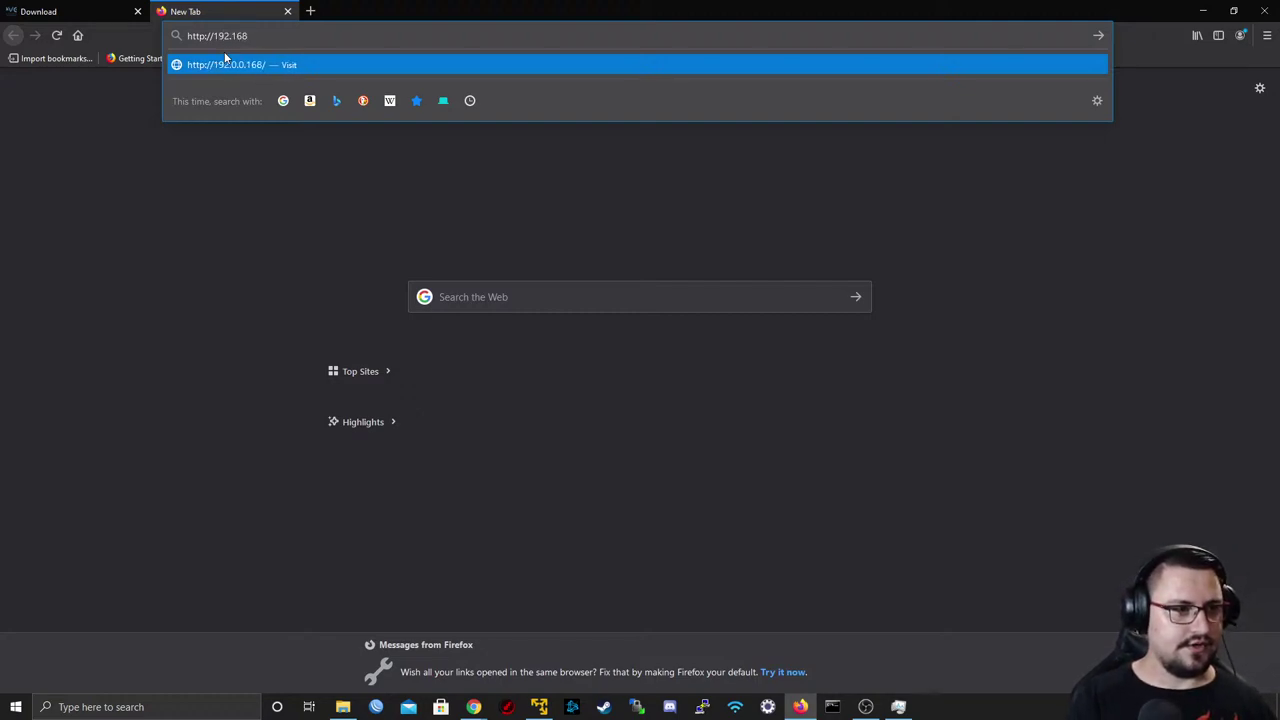
{"action": "type", "text": ".74.10"}
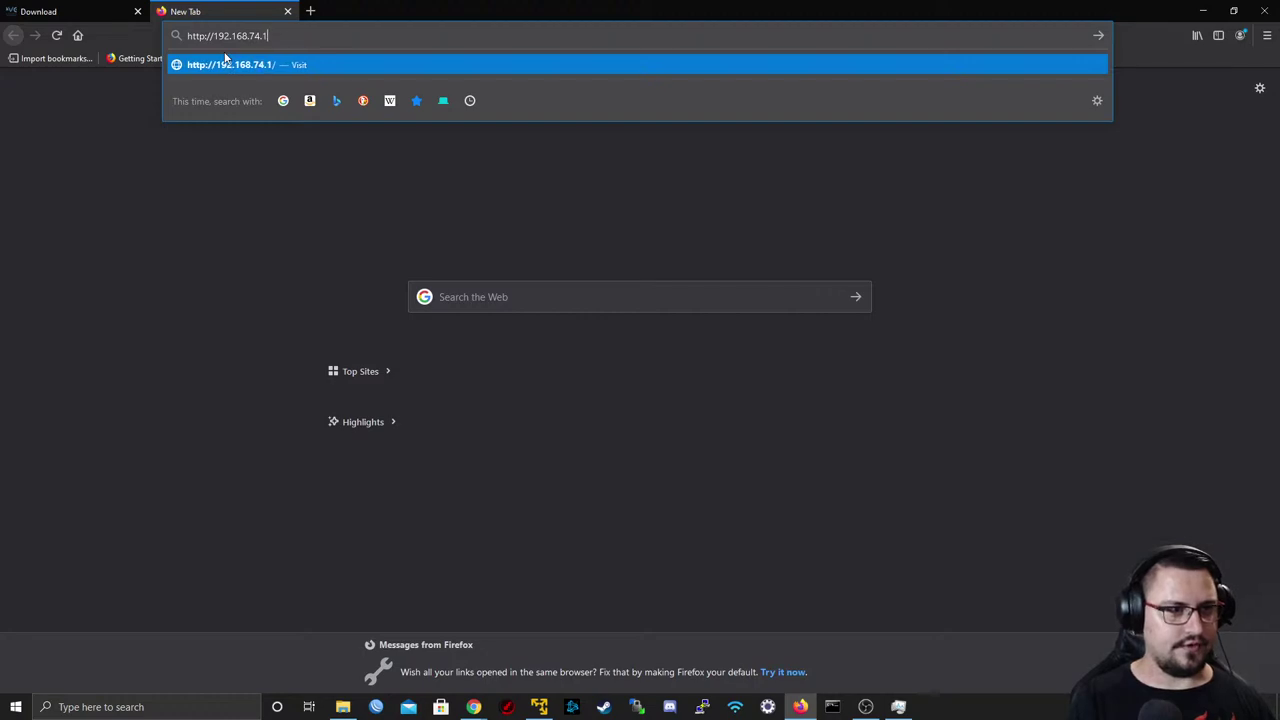
{"action": "key", "text": "Return"}
Sign in to the EVE-NG web UI as admin with the default password and Native console
{"action": "left_click", "coordinate": [573, 306]}
{"action": "type", "text": "admin"}
{"action": "key", "text": "Tab"}
{"action": "type", "text": "e"}
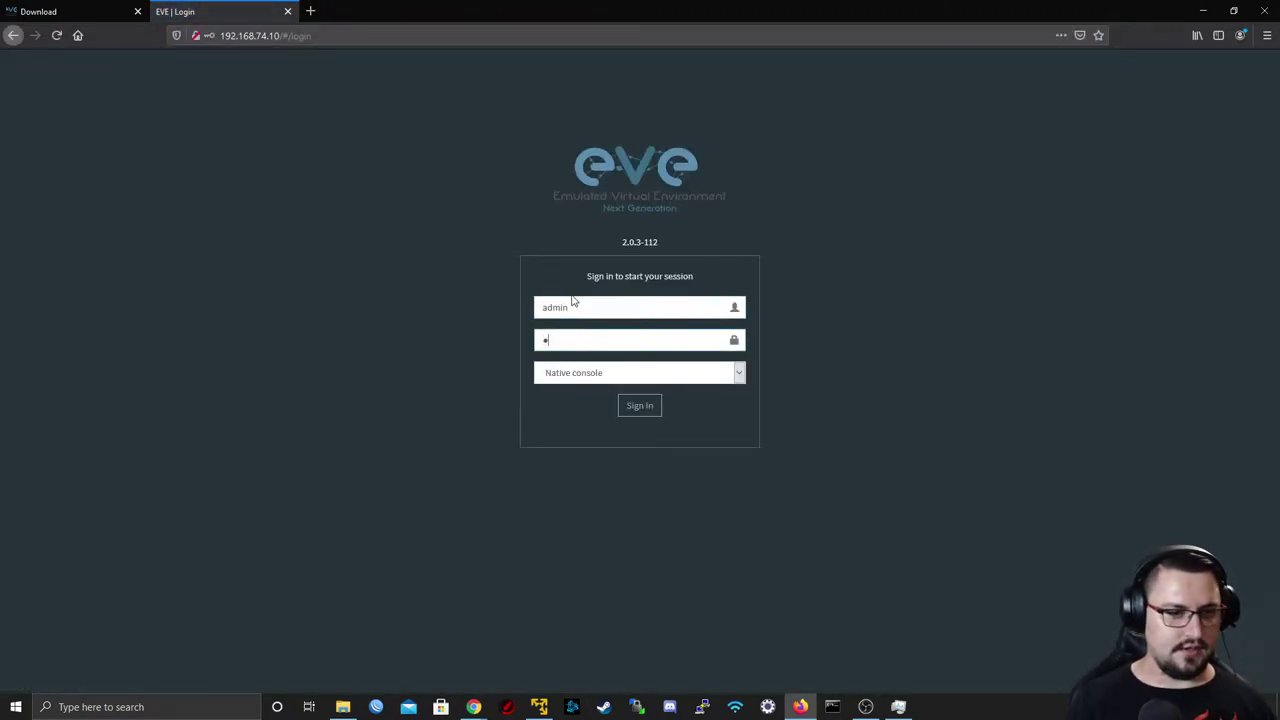
{"action": "type", "text": "ve"}
{"action": "left_click", "coordinate": [625, 380]}
{"action": "left_click", "coordinate": [591, 392]}
{"action": "left_click", "coordinate": [628, 407]}
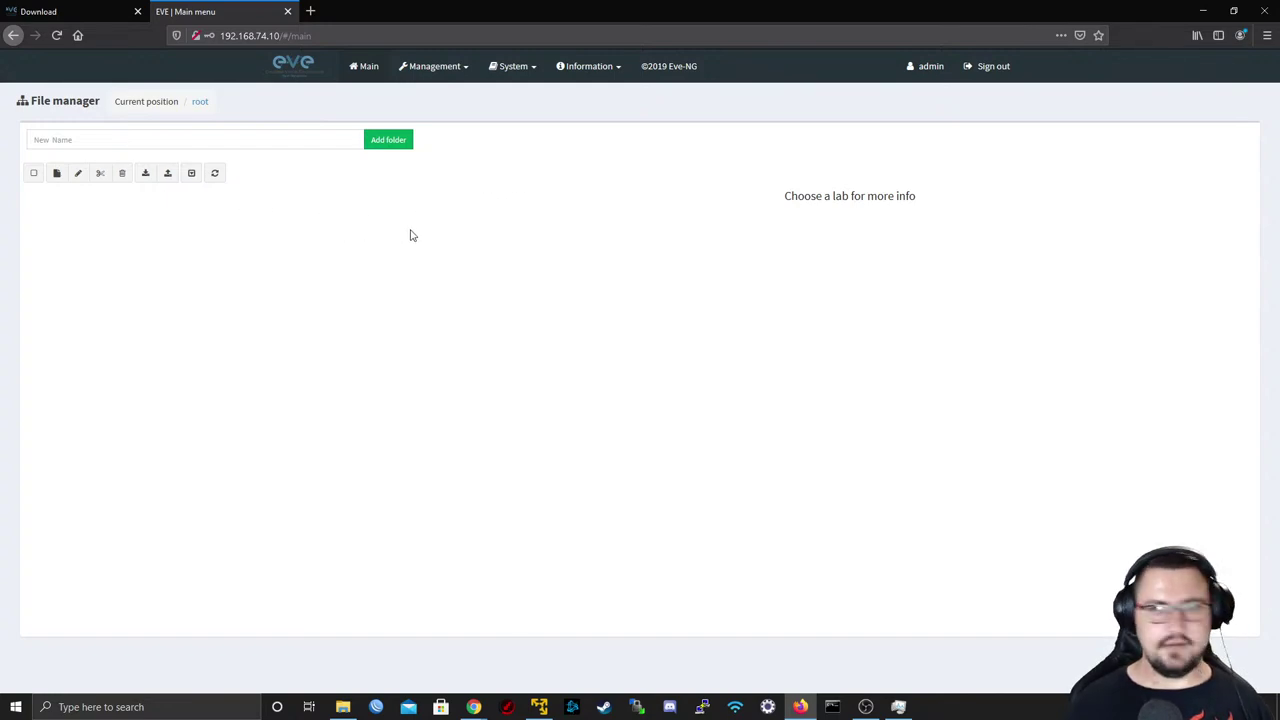
Find and open the Mikrotik Cloud router guide under EVE-NG Documentation HowTo's
{"action": "left_click", "coordinate": [80, 11]}
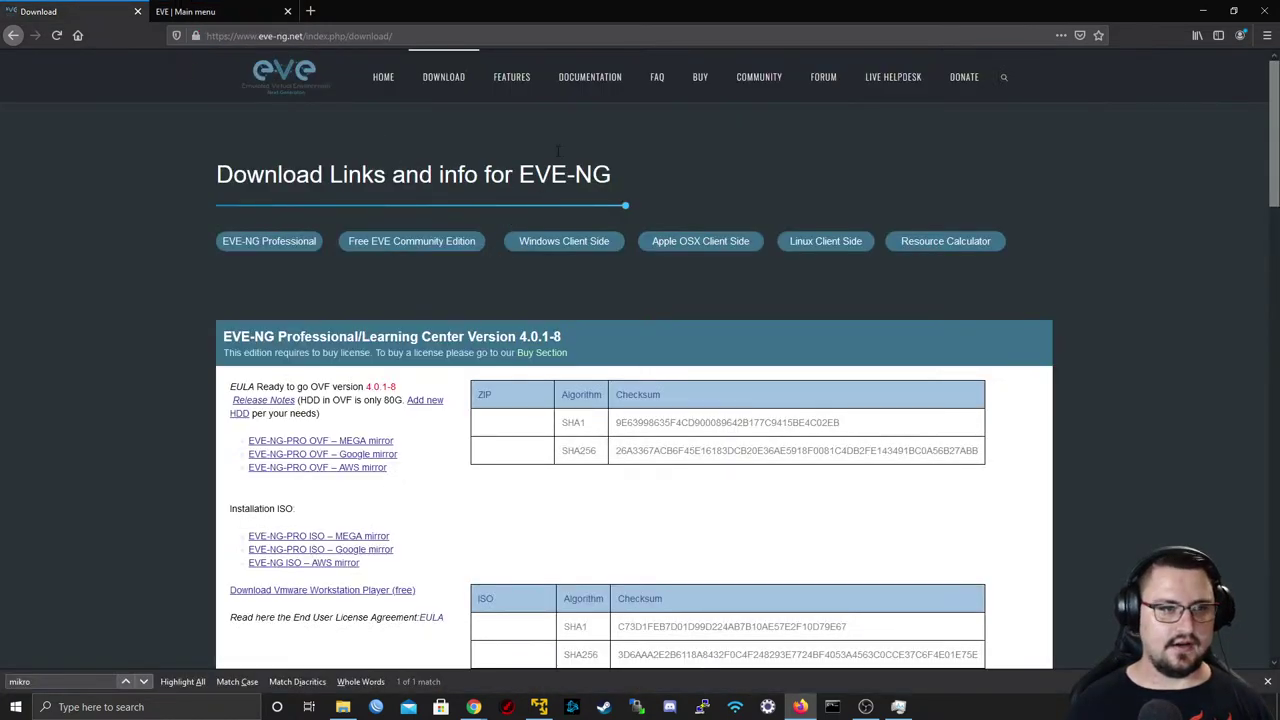
{"action": "left_click", "coordinate": [590, 80]}
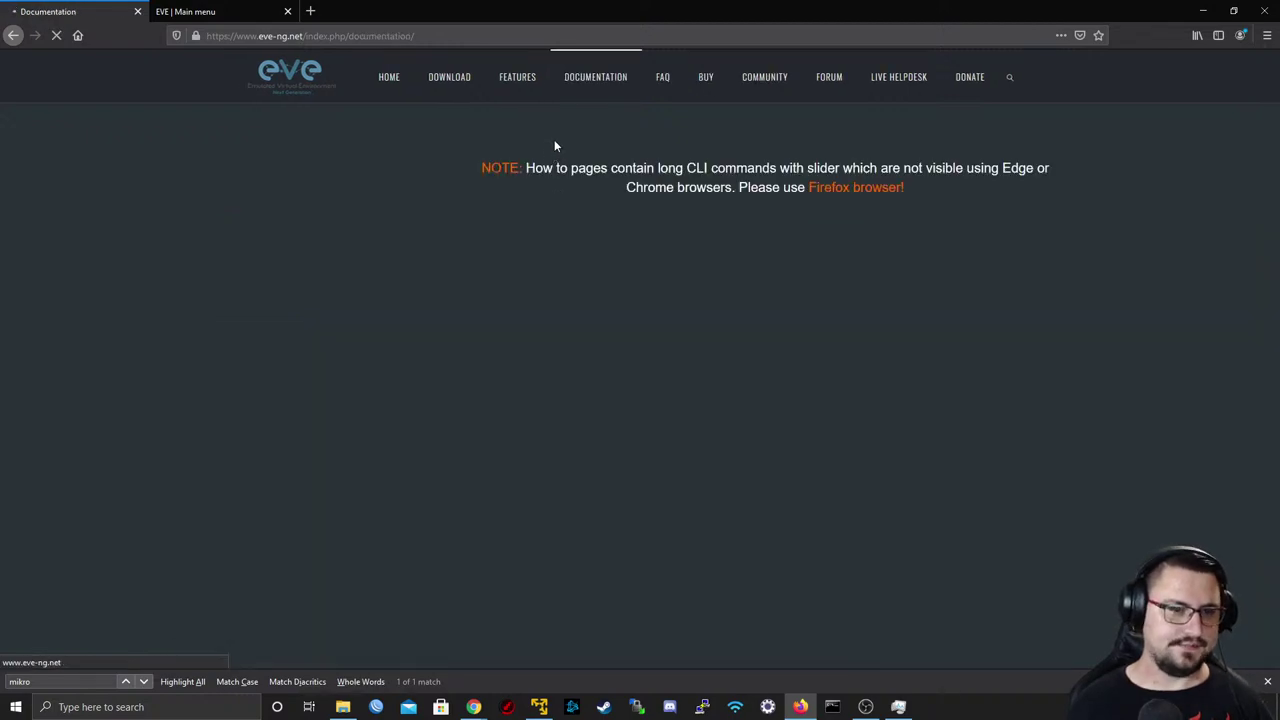
{"action": "left_click", "coordinate": [276, 208]}
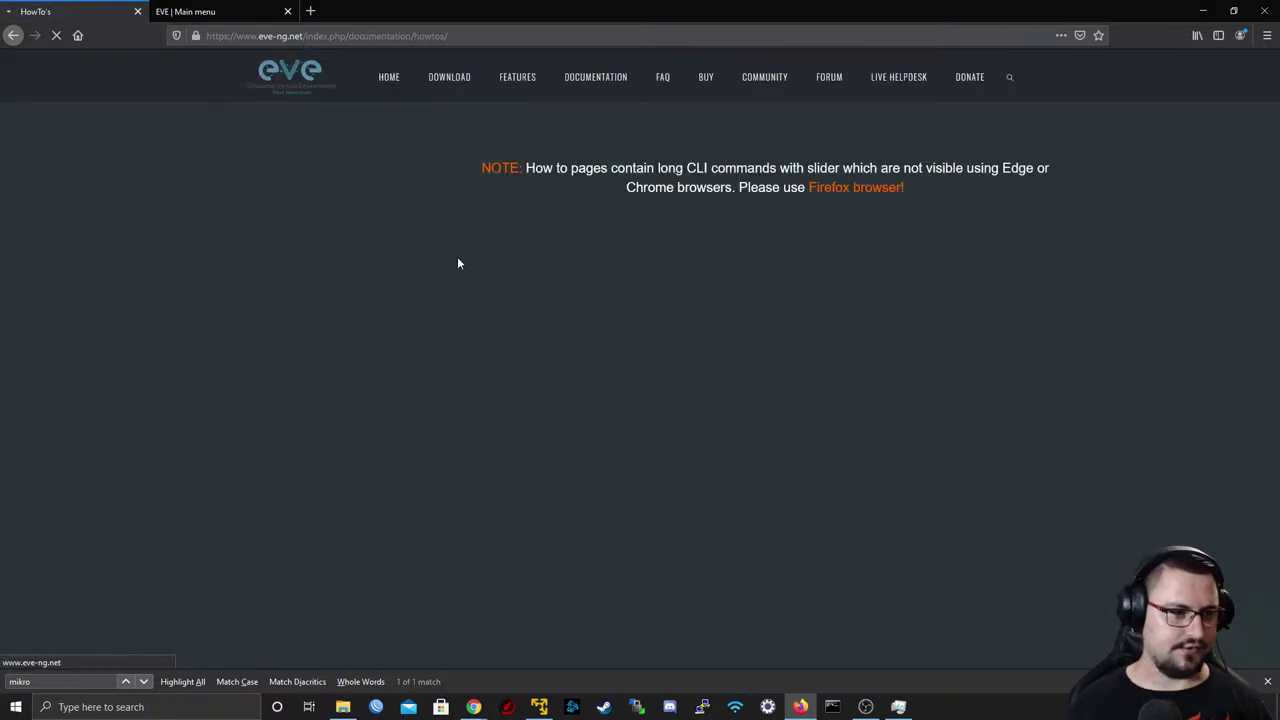
{"action": "scroll", "coordinate": [370, 230], "scroll_direction": "down", "scroll_amount": 5}
{"action": "key", "text": "ctrl+f"}
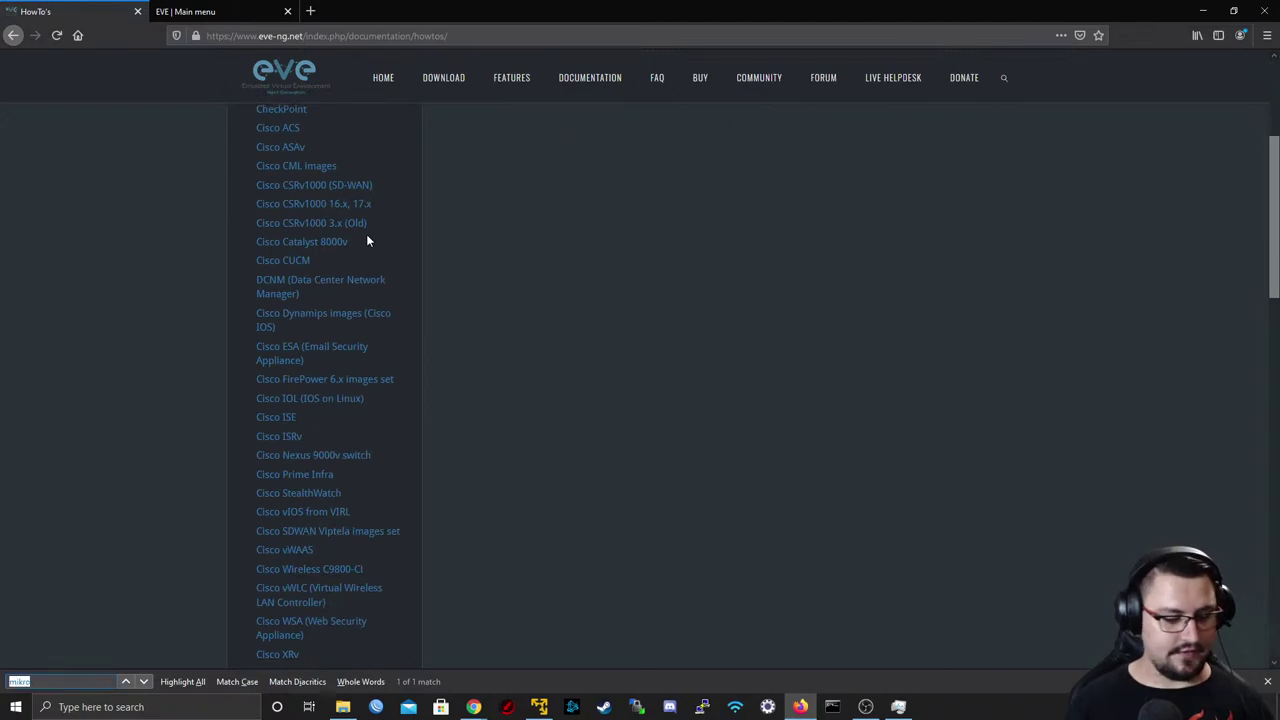
{"action": "type", "text": "Mikro"}
{"action": "left_click", "coordinate": [328, 358]}
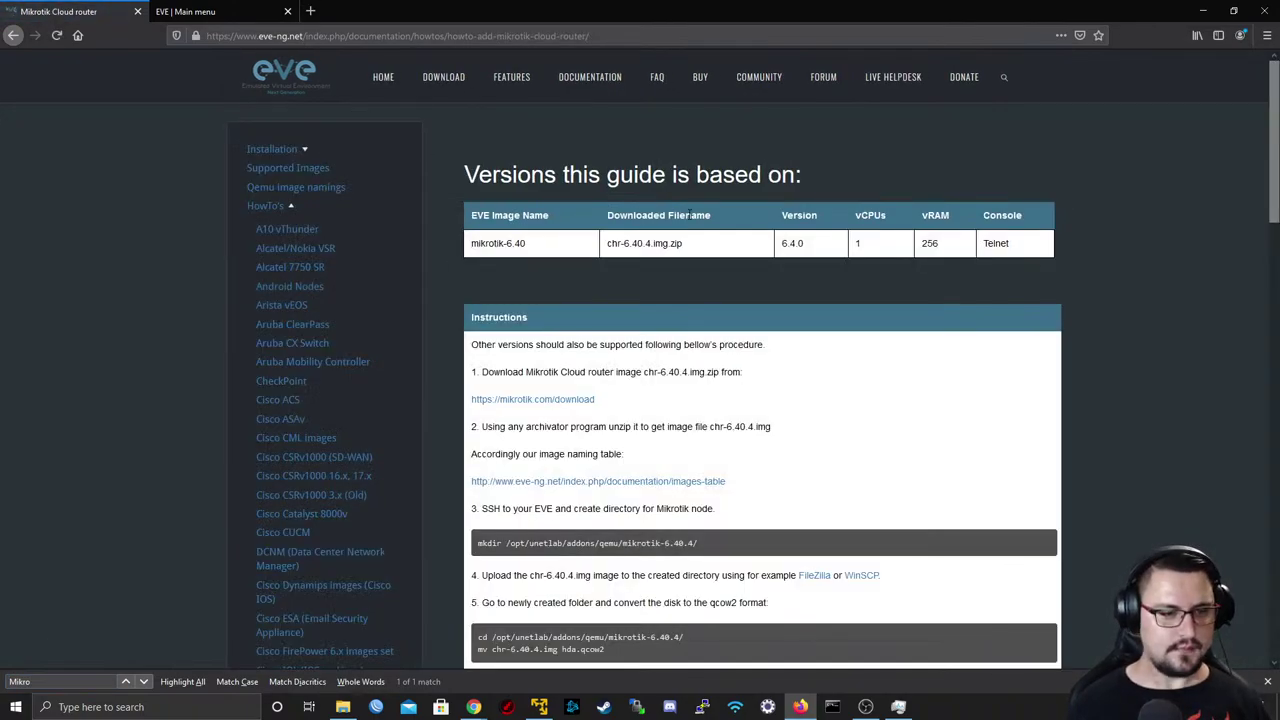
Open the guide's mikrotik.com/download link in a new tab and view it
{"action": "scroll", "coordinate": [688, 212], "scroll_direction": "down", "scroll_amount": 3}
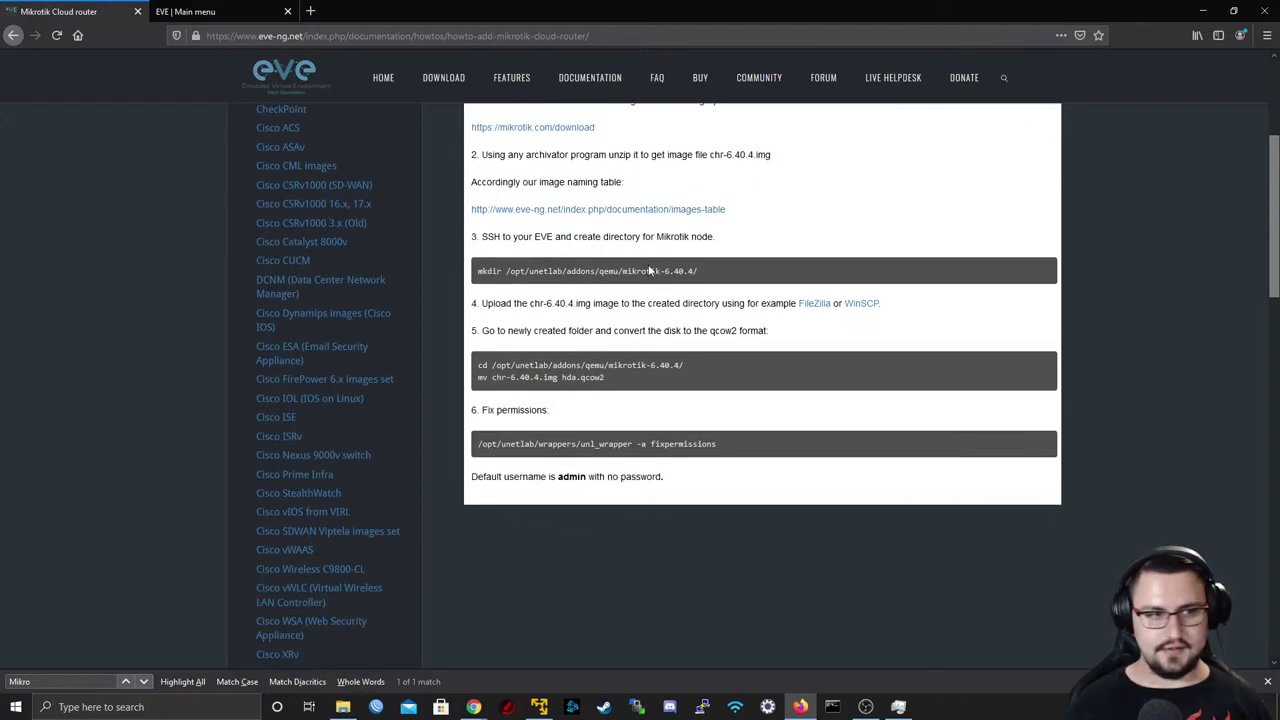
{"action": "scroll", "coordinate": [650, 270], "scroll_direction": "up", "scroll_amount": 2}
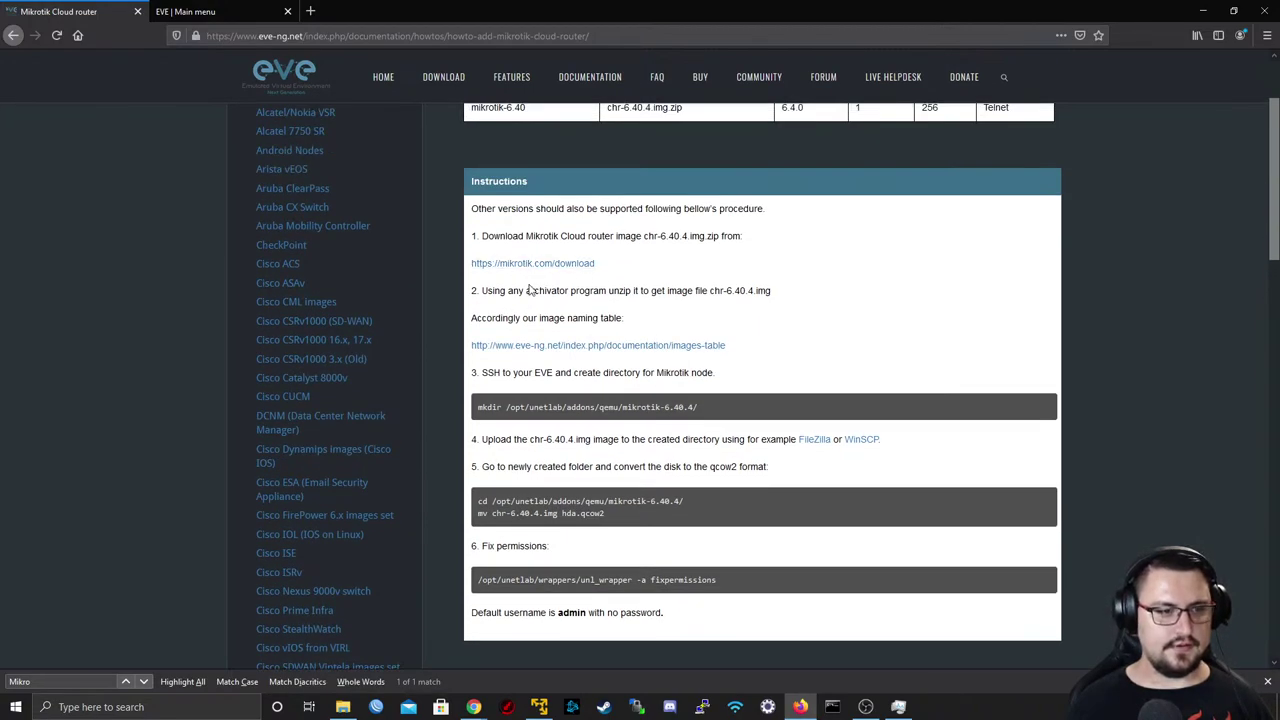
{"action": "middle_click", "coordinate": [536, 265]}
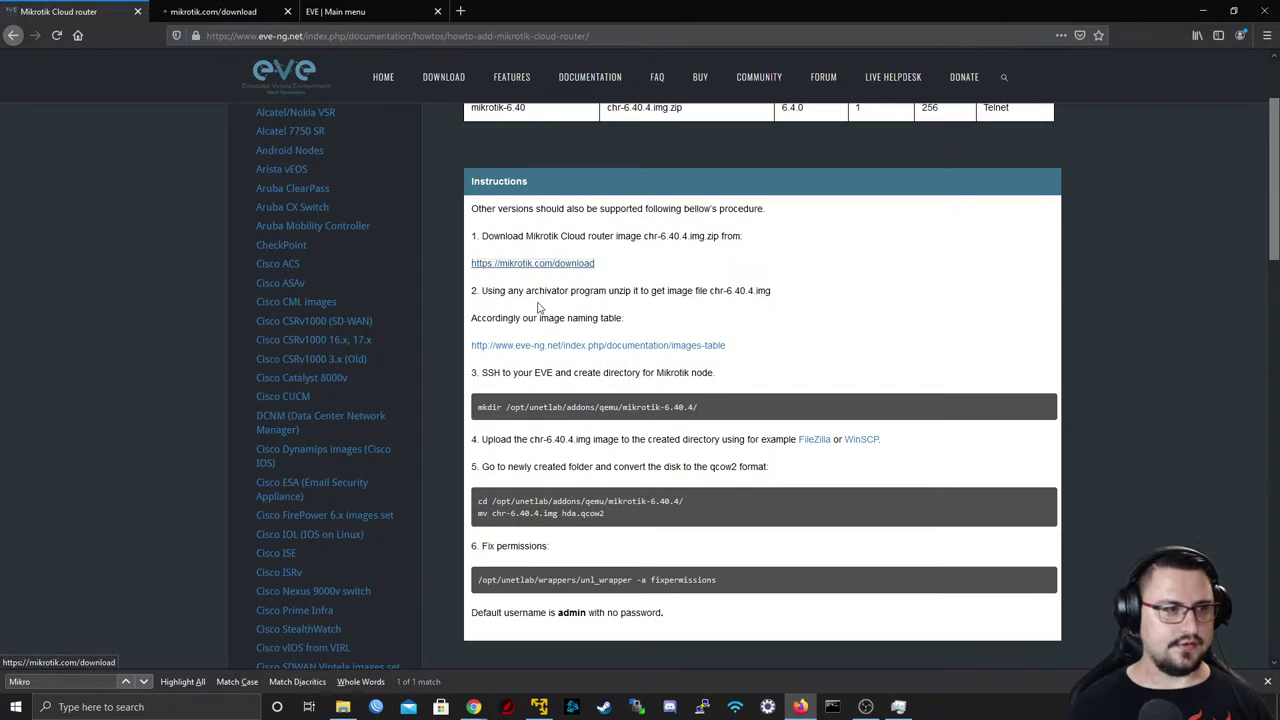
{"action": "left_click", "coordinate": [220, 14]}
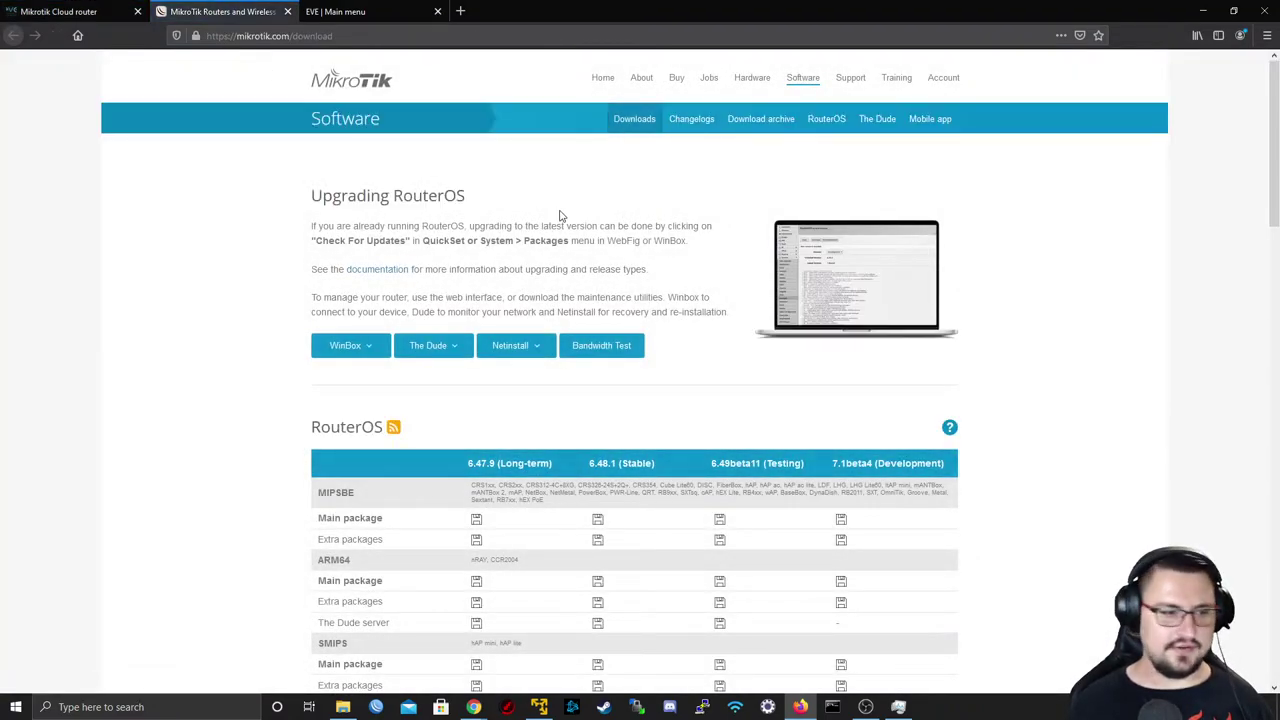
Locate the Cloud Hosted Router Raw disk image row on the MikroTik downloads page
{"action": "scroll", "coordinate": [560, 215], "scroll_direction": "down", "scroll_amount": 5}
{"action": "scroll", "coordinate": [440, 240], "scroll_direction": "up", "scroll_amount": 4}
{"action": "scroll", "coordinate": [440, 240], "scroll_direction": "up", "scroll_amount": 1}
{"action": "scroll", "coordinate": [480, 260], "scroll_direction": "down", "scroll_amount": 5}
{"action": "scroll", "coordinate": [447, 205], "scroll_direction": "down", "scroll_amount": 3}
{"action": "scroll", "coordinate": [437, 192], "scroll_direction": "down", "scroll_amount": 2}
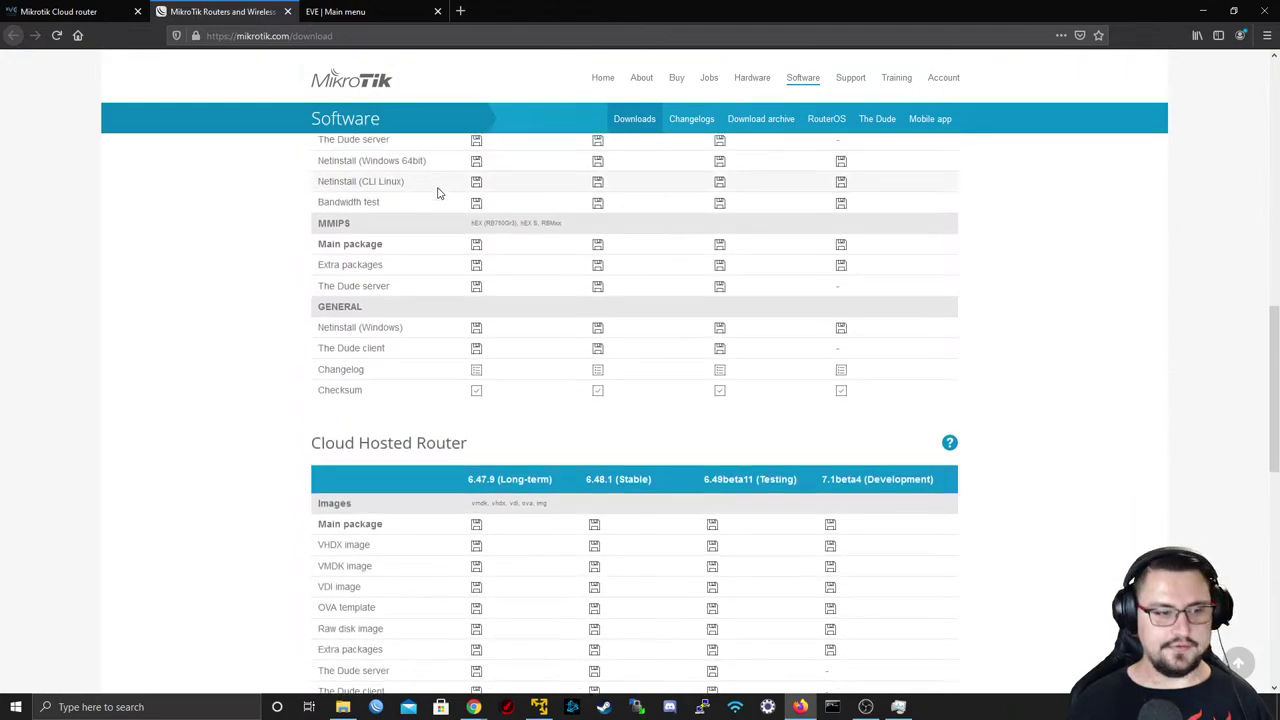
{"action": "scroll", "coordinate": [437, 192], "scroll_direction": "down", "scroll_amount": 1}
{"action": "left_click_drag", "start_coordinate": [312, 393], "coordinate": [460, 393]}
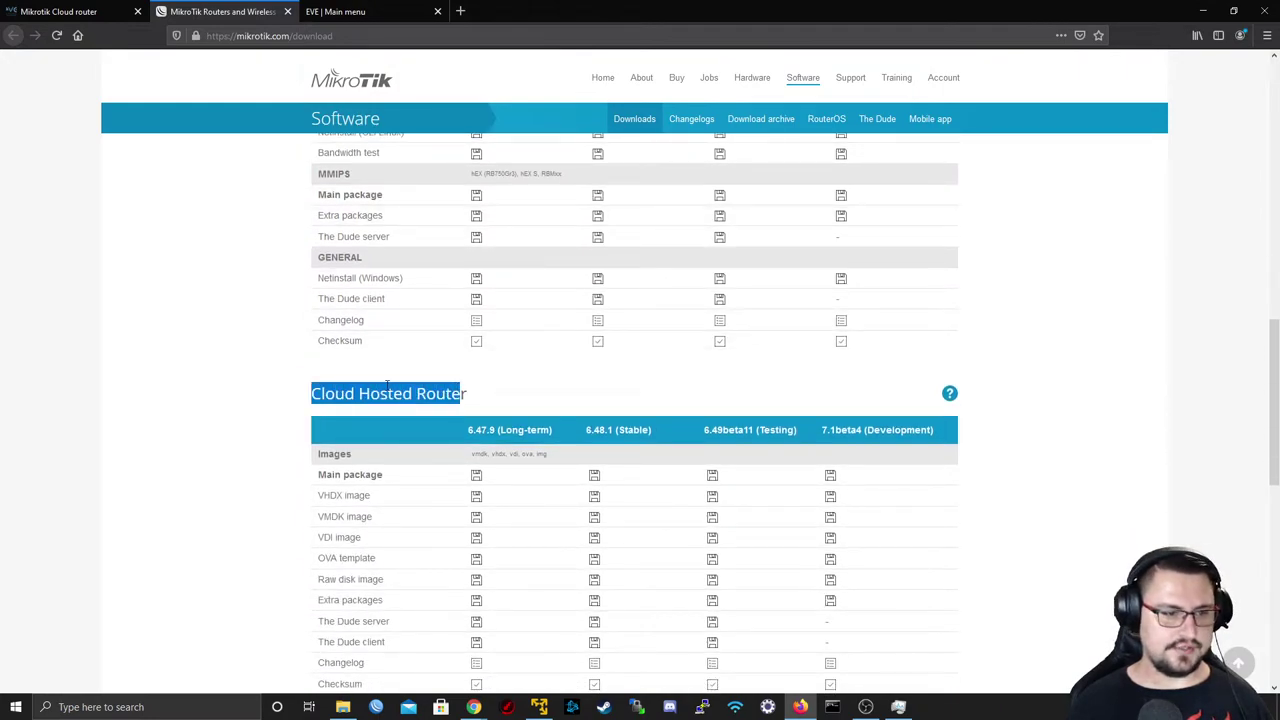
{"action": "left_click", "coordinate": [387, 385]}
{"action": "scroll", "coordinate": [420, 374], "scroll_direction": "down", "scroll_amount": 2}
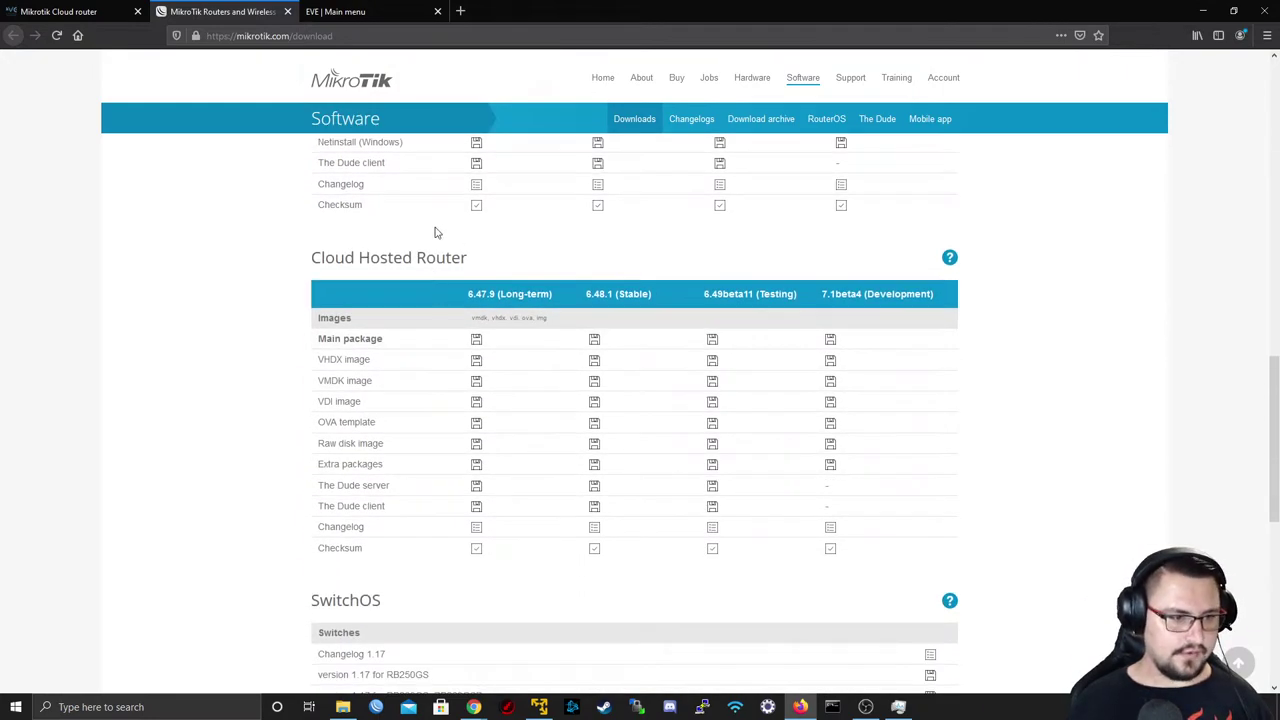
{"action": "left_click_drag", "start_coordinate": [322, 446], "coordinate": [420, 450]}
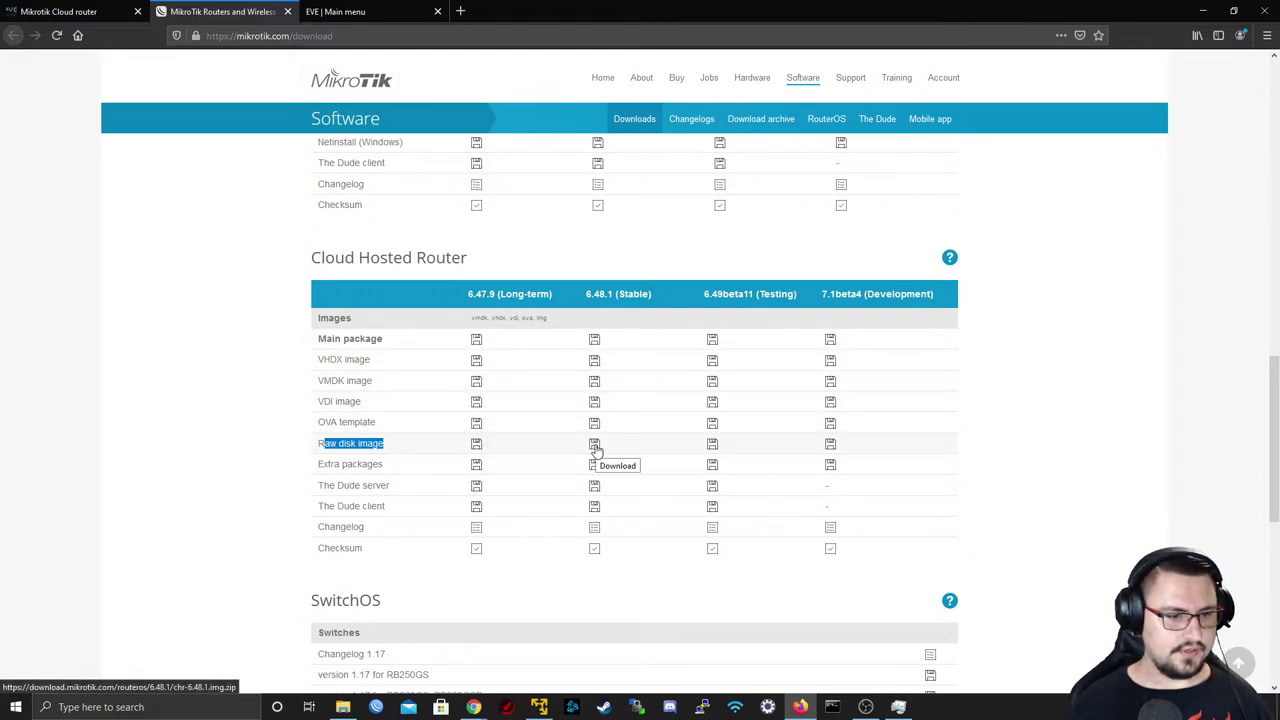
Save the 6.48.1 raw disk image chr-6.48.1.img.zip and switch to the Downloads folder
{"action": "left_click", "coordinate": [594, 446]}
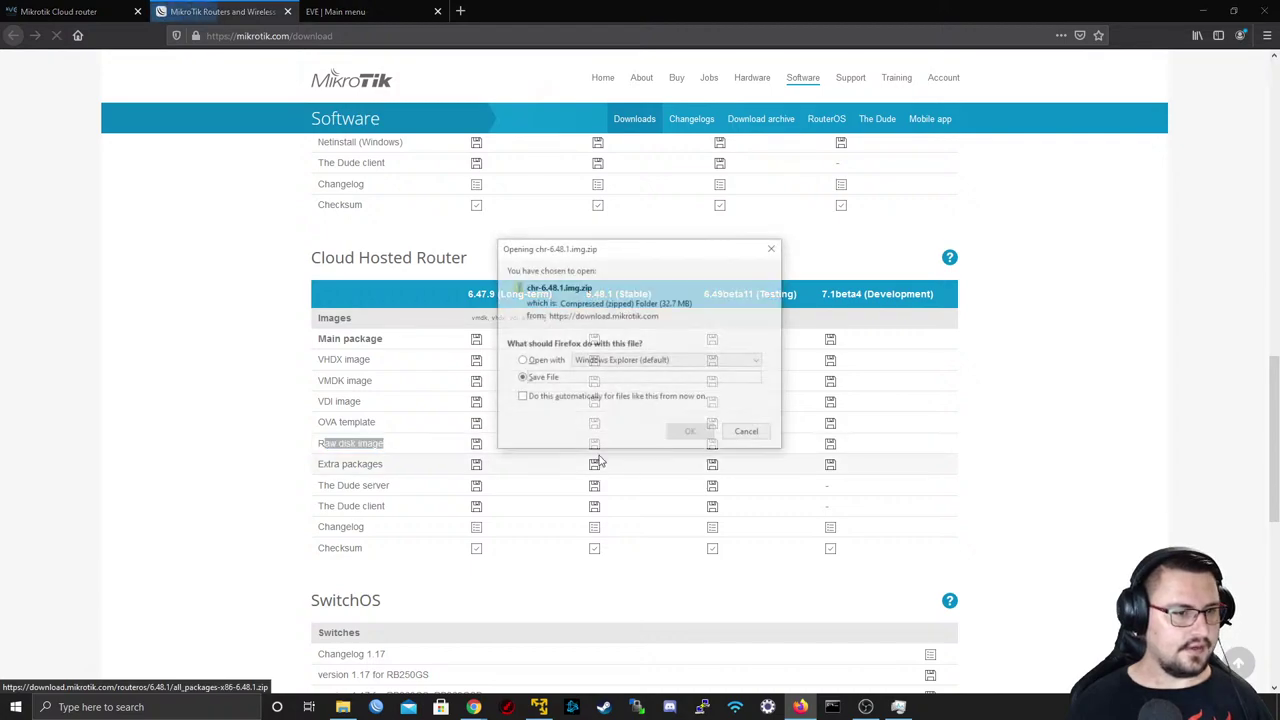
{"action": "left_click", "coordinate": [690, 433]}
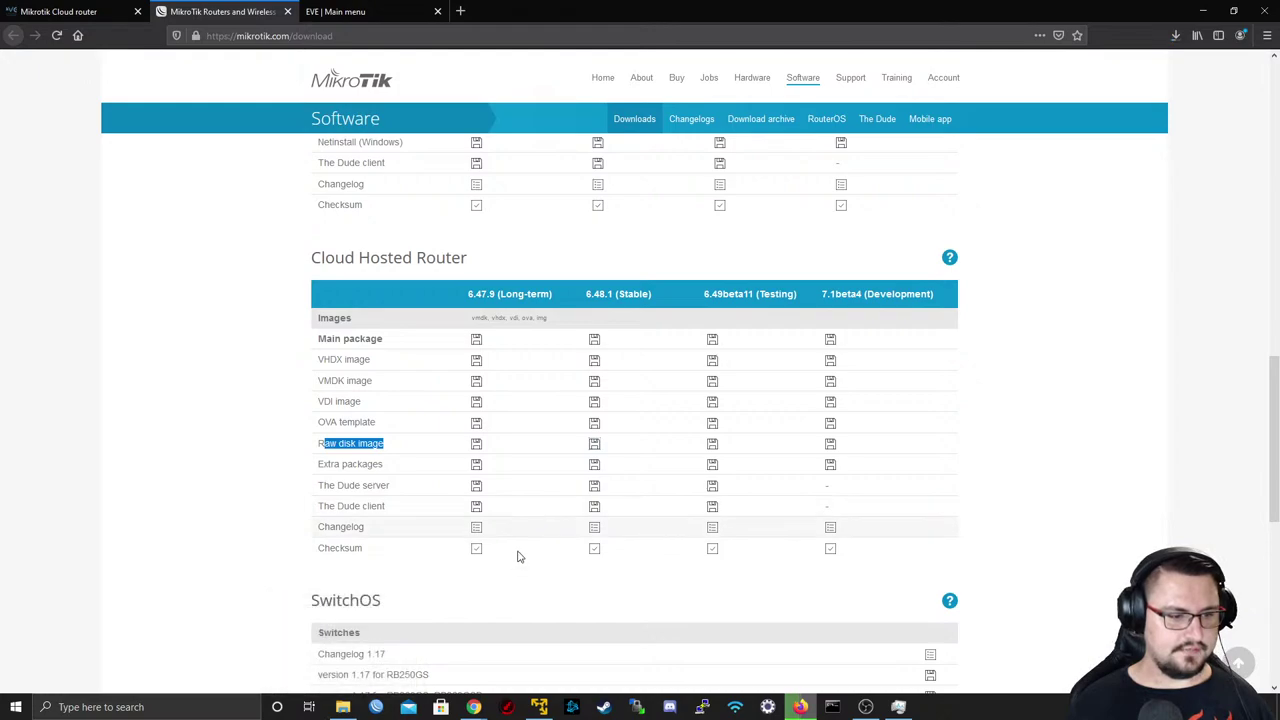
{"action": "mouse_move", "coordinate": [803, 694]}
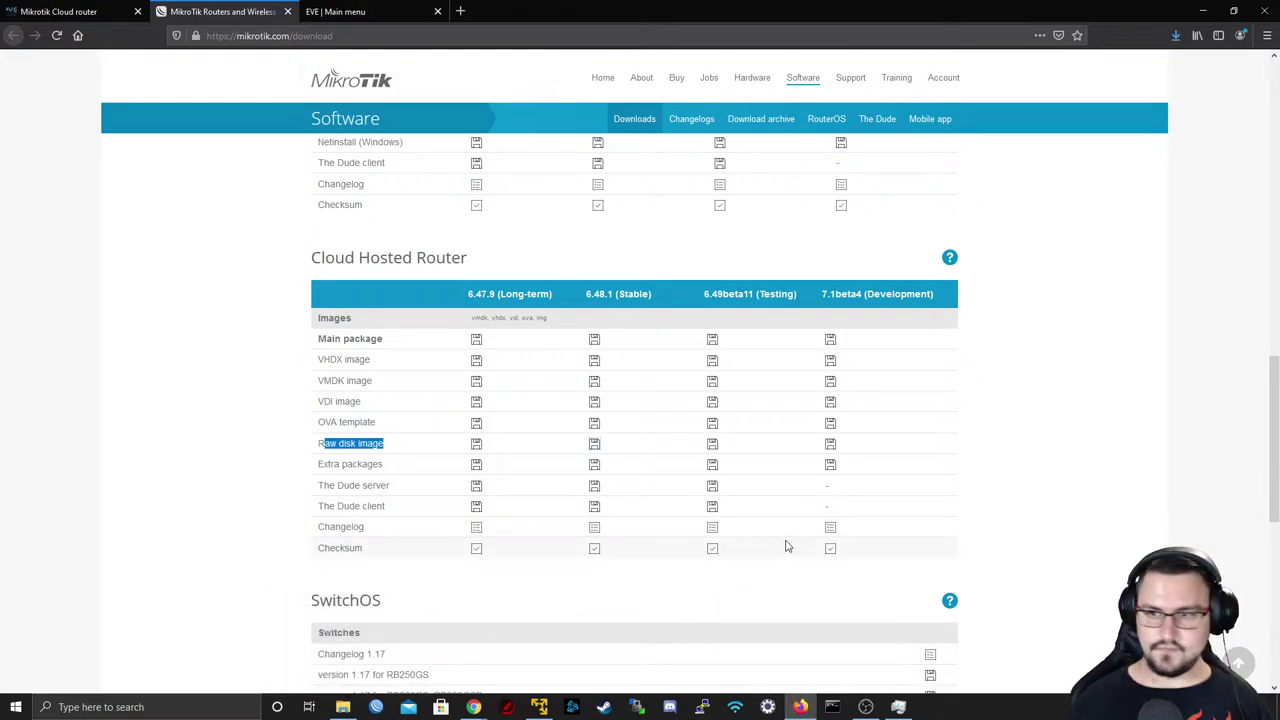
{"action": "key", "text": "alt+Tab"}
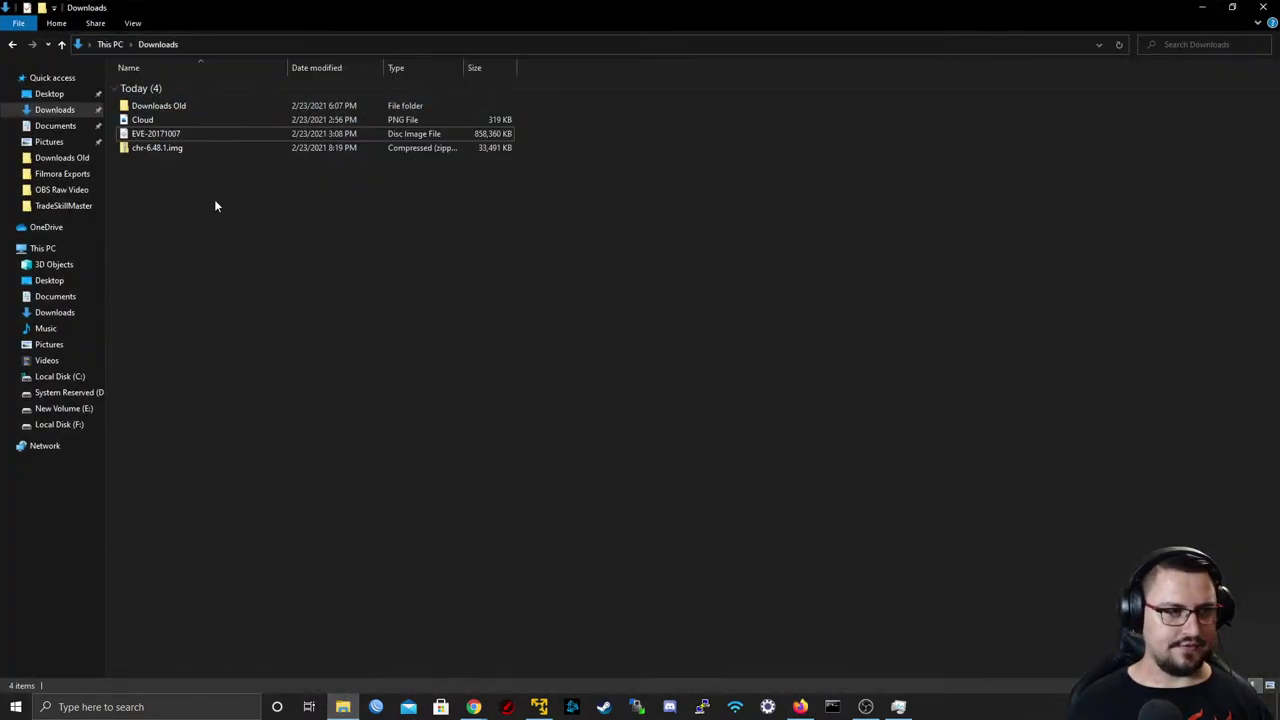
Extract chr-6.48.1.img.zip into its own chr-6.48.1.img folder, then return to Firefox
{"action": "left_click", "coordinate": [185, 149]}
{"action": "right_click", "coordinate": [178, 149]}
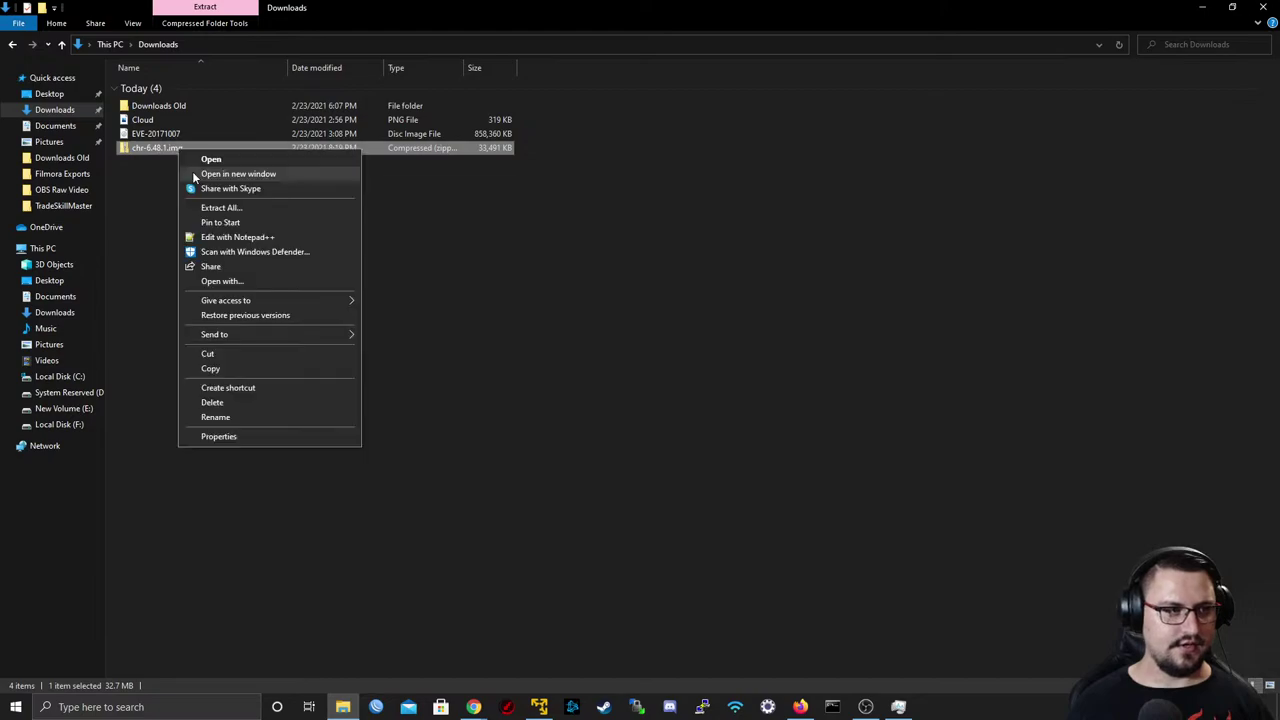
{"action": "left_click", "coordinate": [243, 210]}
{"action": "left_click", "coordinate": [762, 482]}
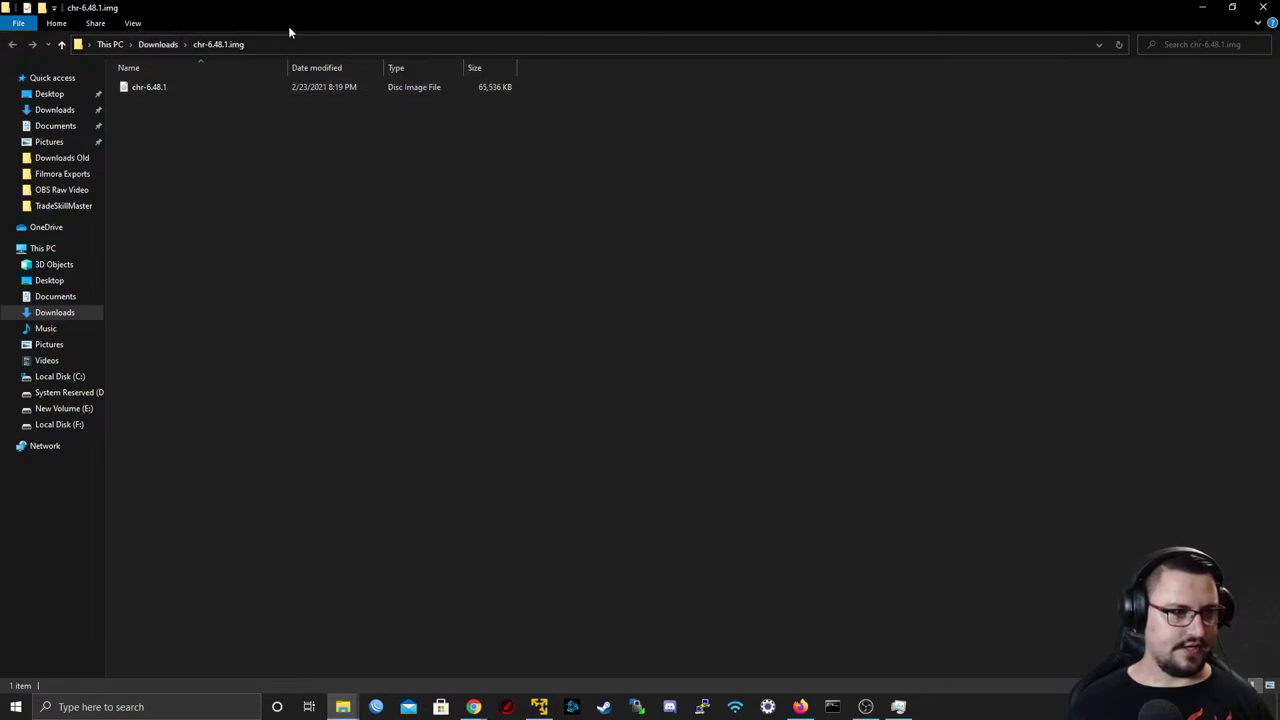
{"action": "mouse_move", "coordinate": [473, 705]}
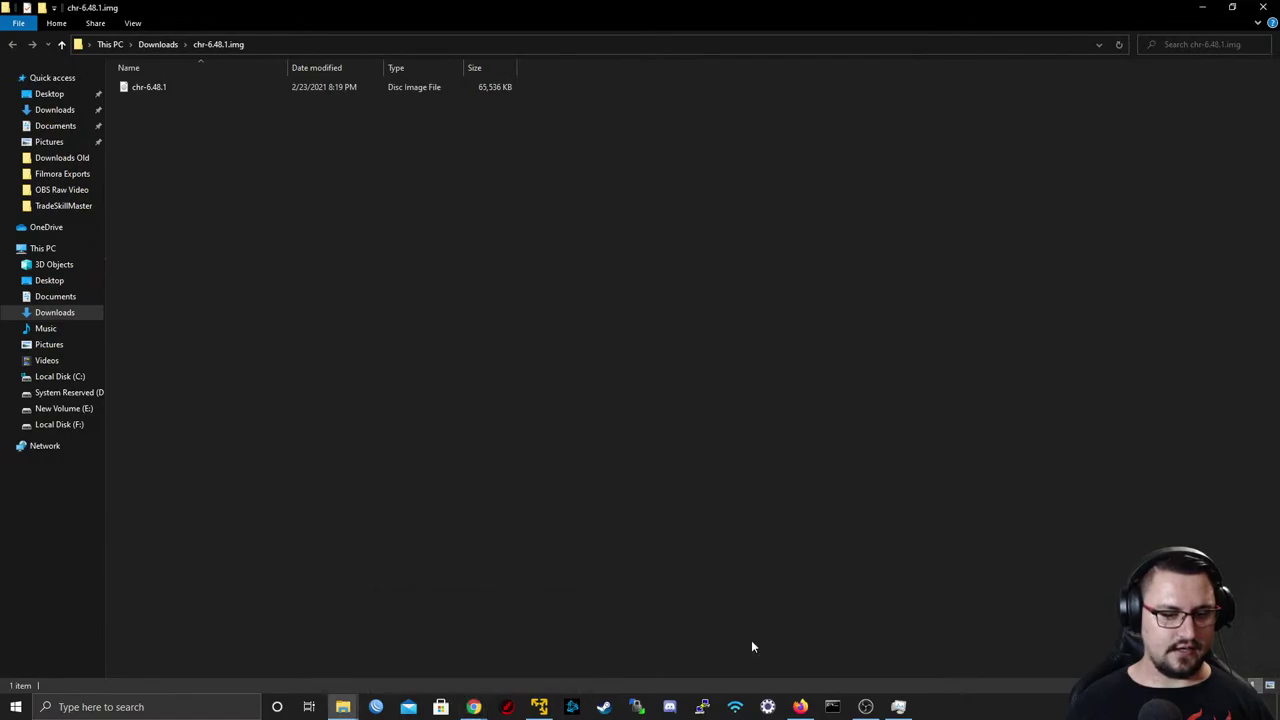
{"action": "left_click", "coordinate": [800, 706]}
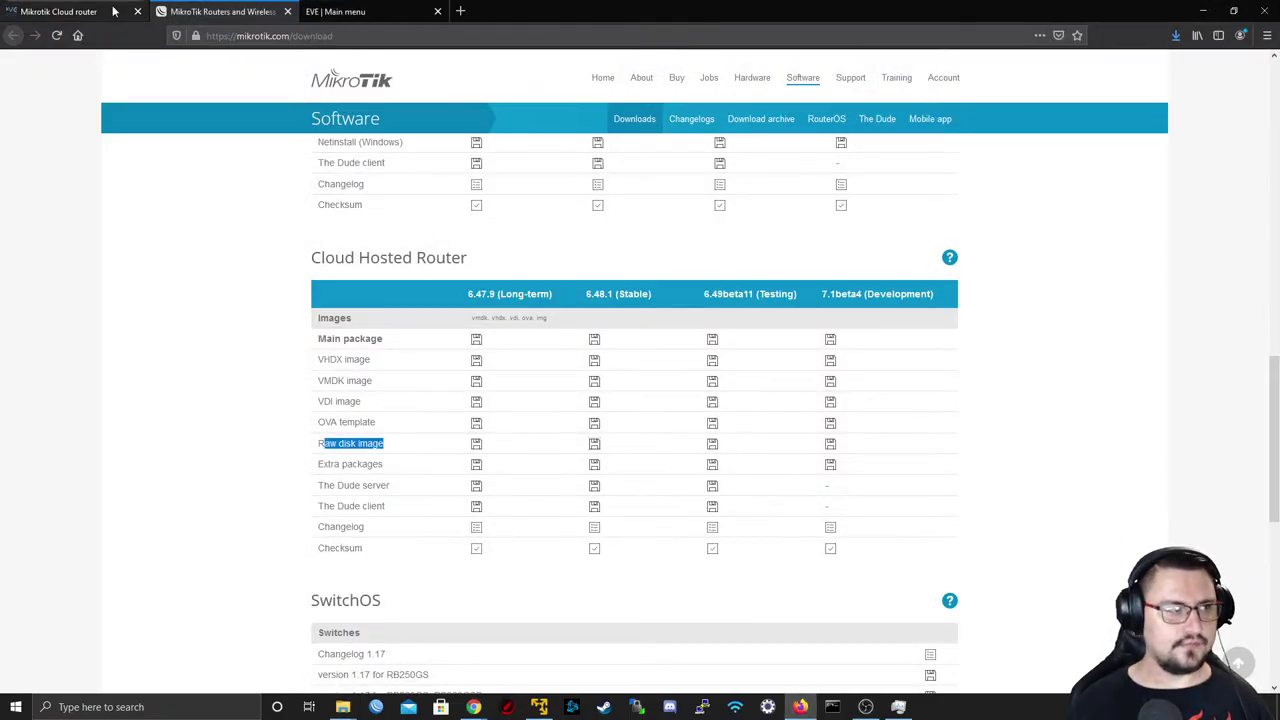
Review the Mikrotik guide's download and unzip instructions in steps 1–2
{"action": "left_click", "coordinate": [86, 11]}
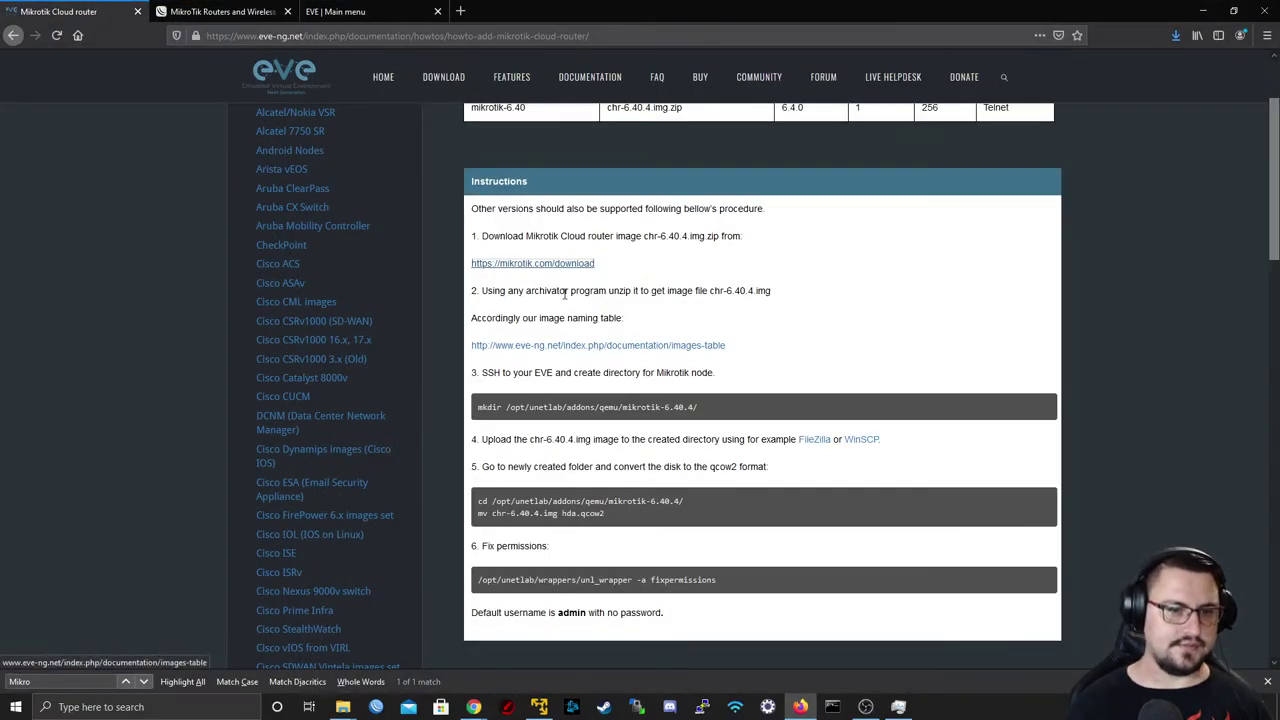
{"action": "left_click_drag", "start_coordinate": [484, 236], "coordinate": [596, 266]}
{"action": "double_click", "coordinate": [645, 292]}
{"action": "left_click", "coordinate": [501, 293]}
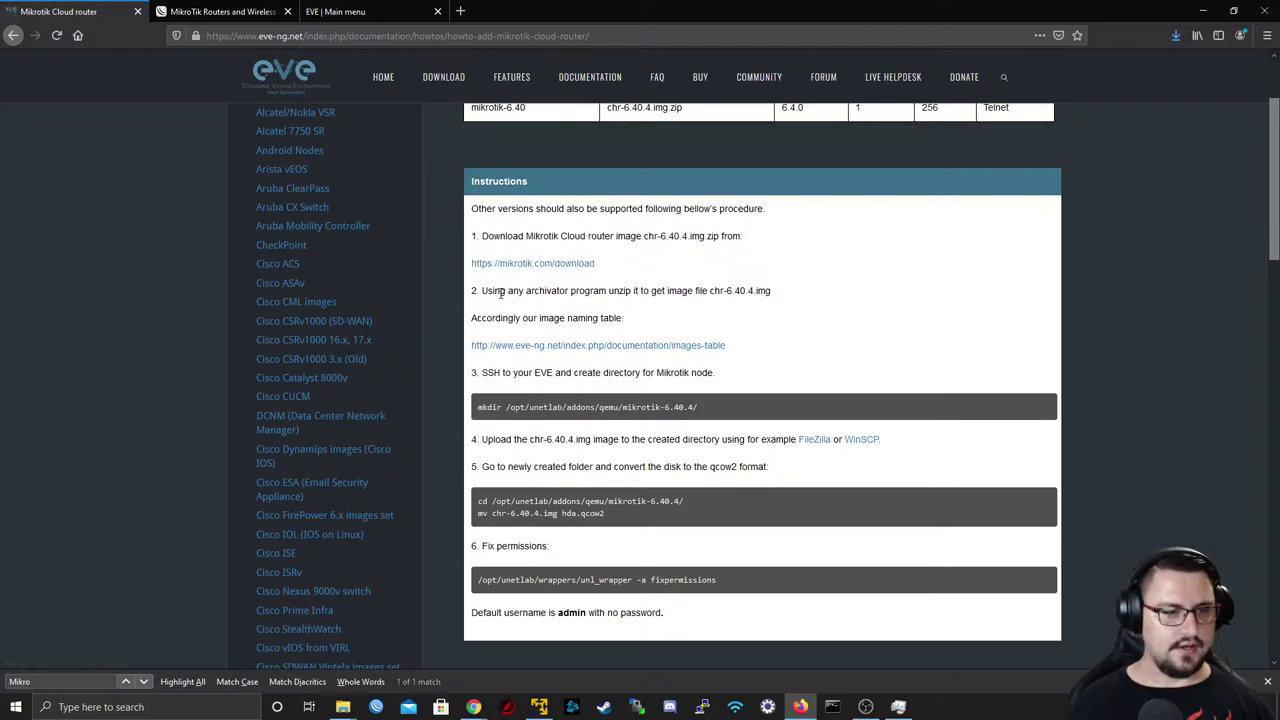
{"action": "left_click_drag", "start_coordinate": [487, 291], "coordinate": [570, 292]}
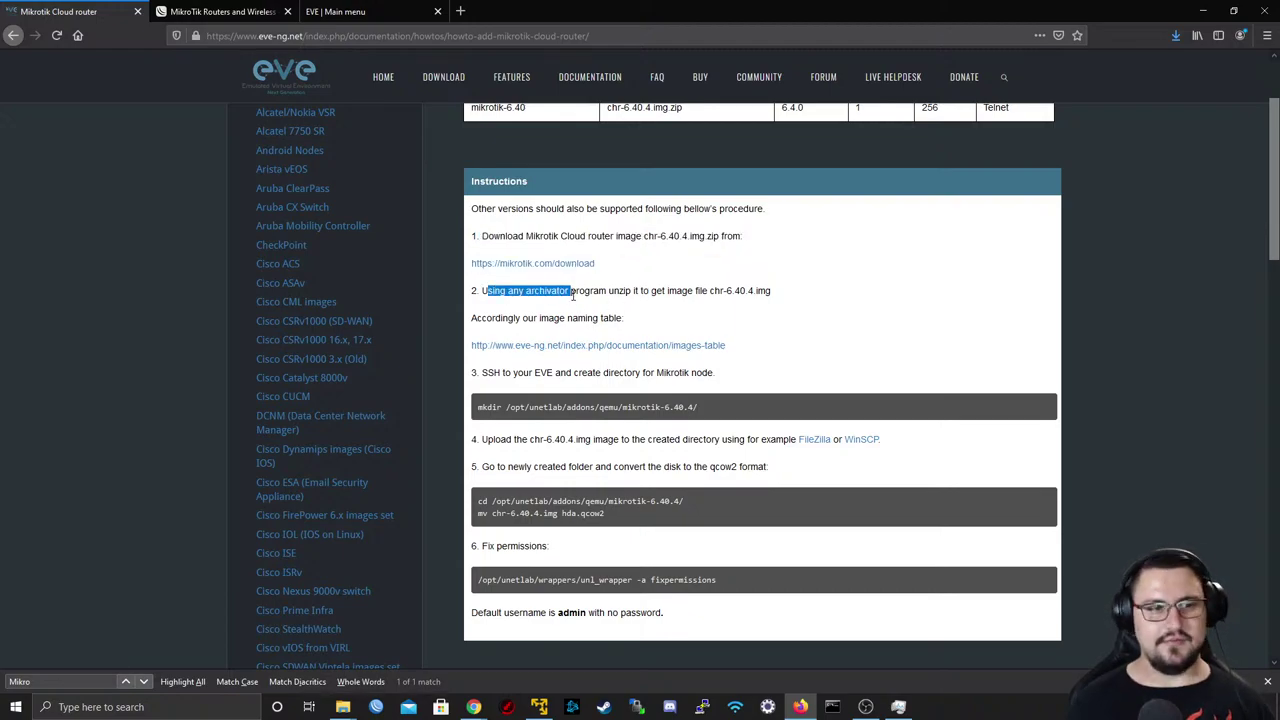
Review step 3's SSH and directory instruction, then bring the EVE-NG VM console forward
{"action": "scroll", "coordinate": [638, 290], "scroll_direction": "down", "scroll_amount": 1}
{"action": "left_click_drag", "start_coordinate": [570, 222], "coordinate": [757, 251]}
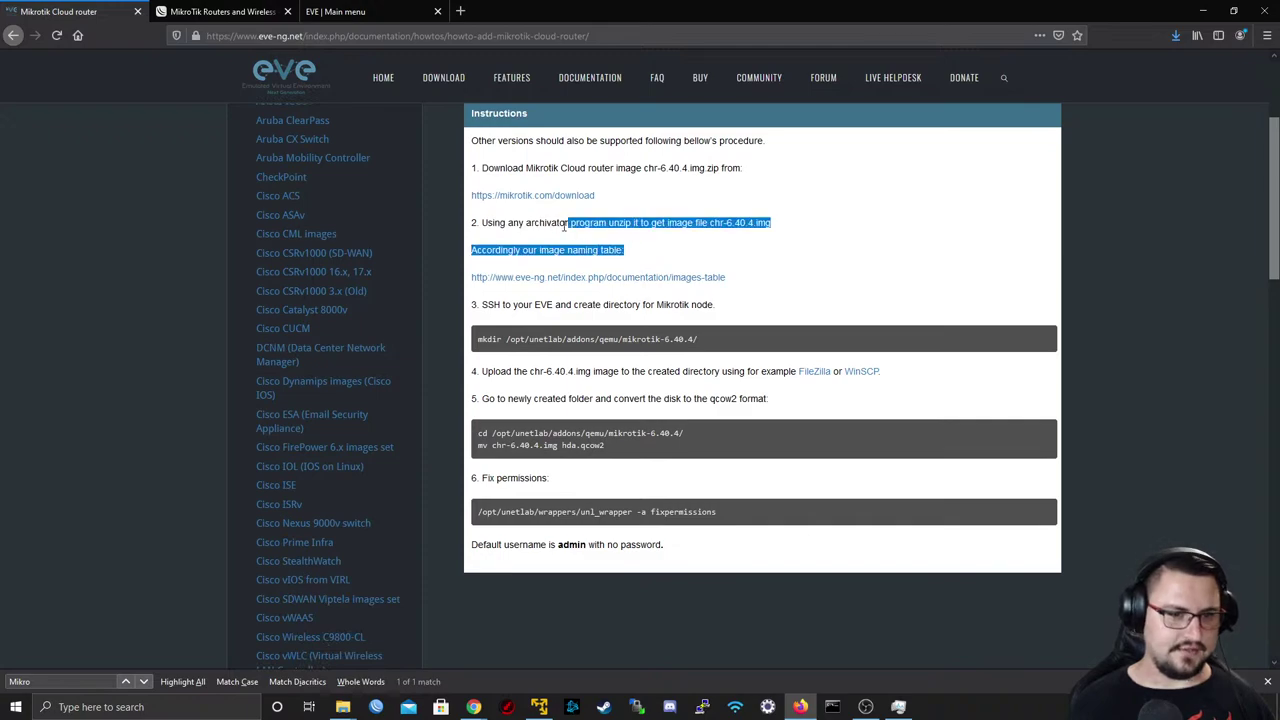
{"action": "left_click", "coordinate": [678, 321]}
{"action": "left_click_drag", "start_coordinate": [490, 309], "coordinate": [698, 307]}
{"action": "left_click", "coordinate": [698, 307]}
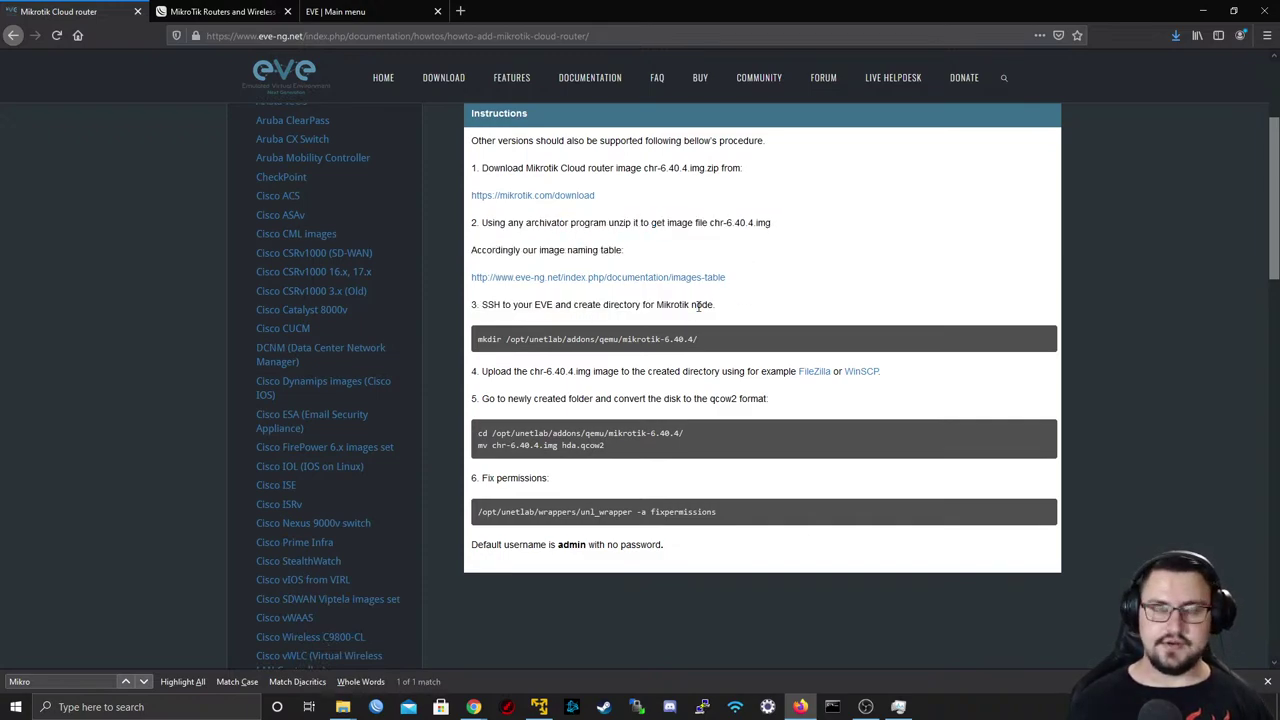
{"action": "left_click", "coordinate": [538, 707]}
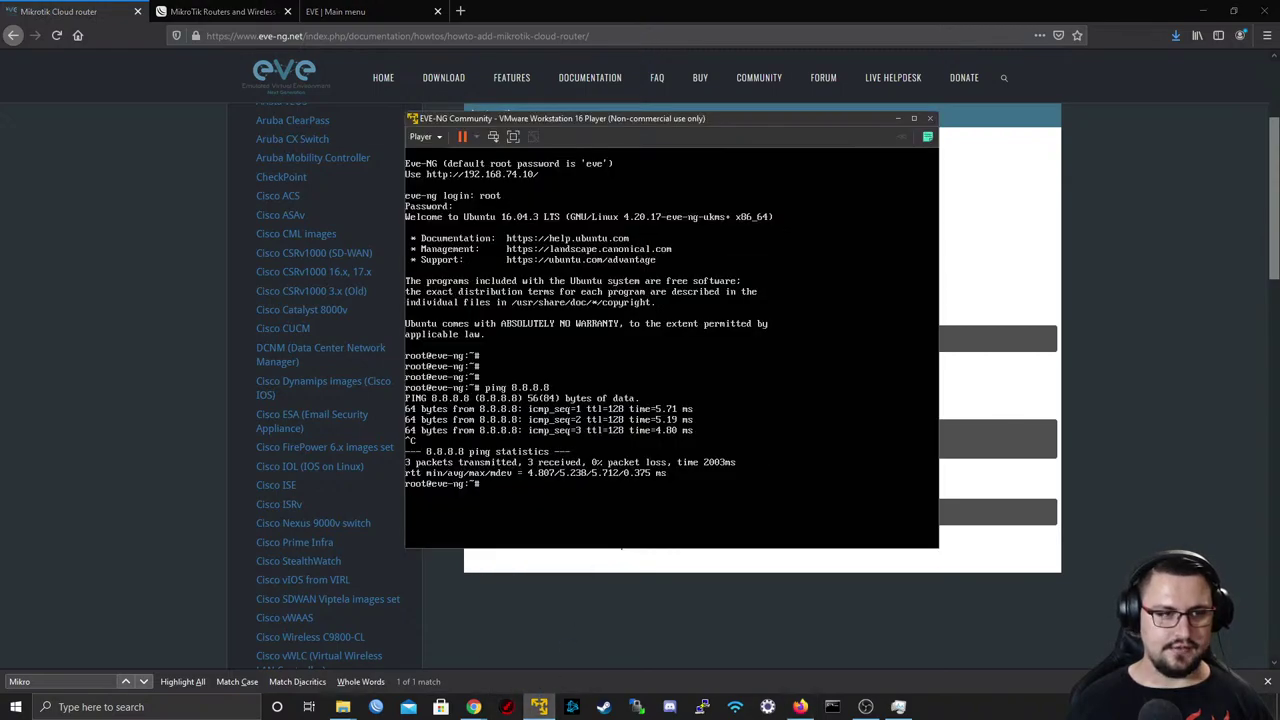
Run mkdir /opt/unetlab/addons/qemu/mikrotik-6.48.1 in the EVE-NG console, then mark the guide's step 4 upload instruction
{"action": "left_click_drag", "start_coordinate": [561, 126], "coordinate": [892, 165]}
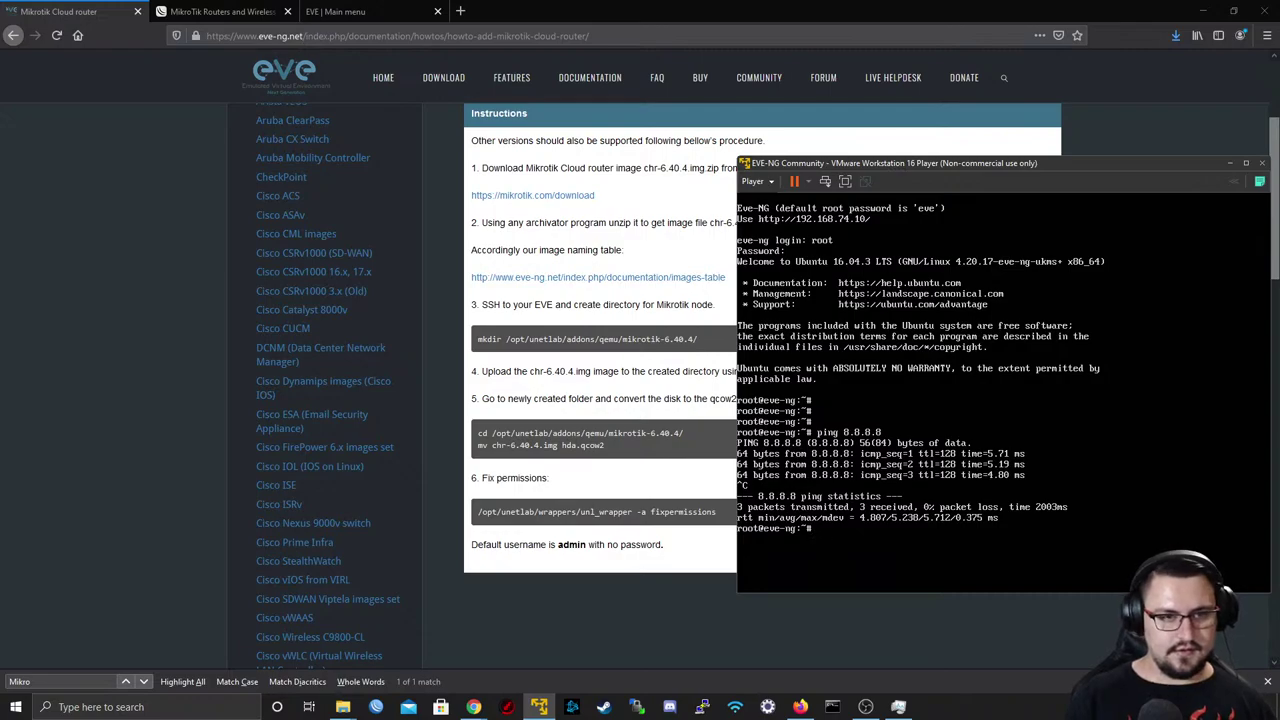
{"action": "key", "text": "Return"}
{"action": "key", "text": "Return"}
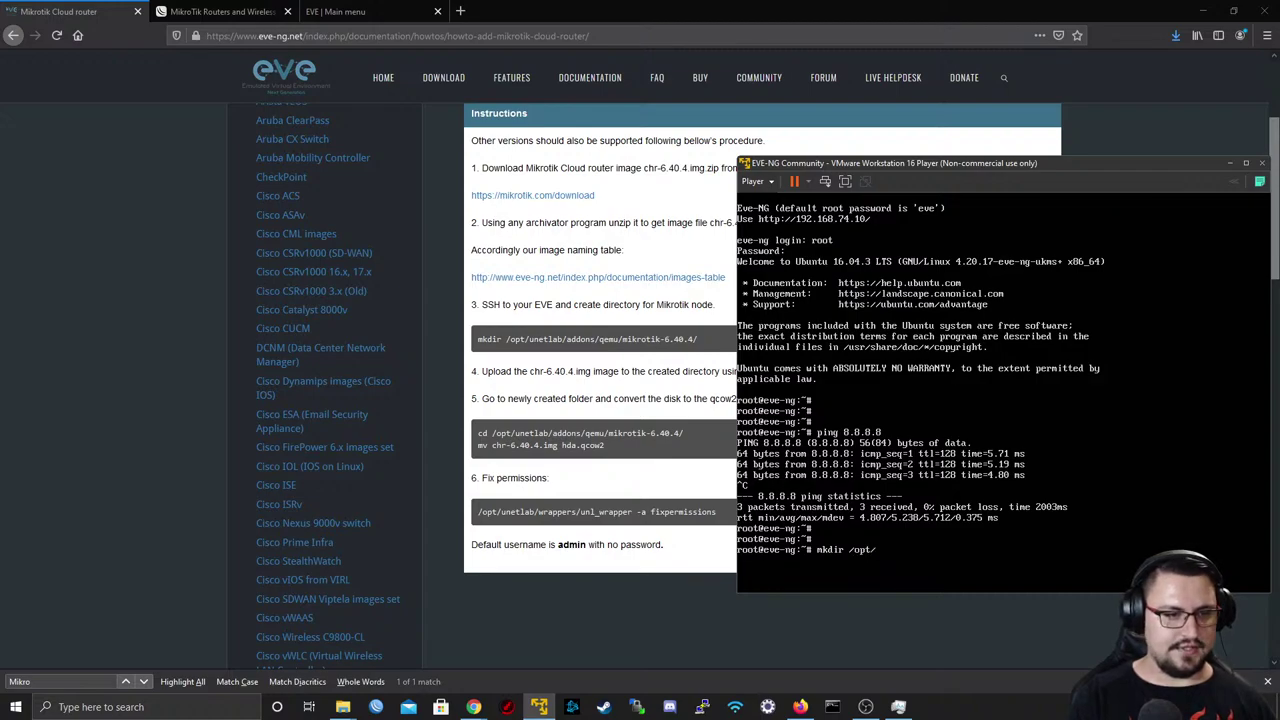
{"action": "type", "text": "netlab/addons/qemu/mikrotik-6"}
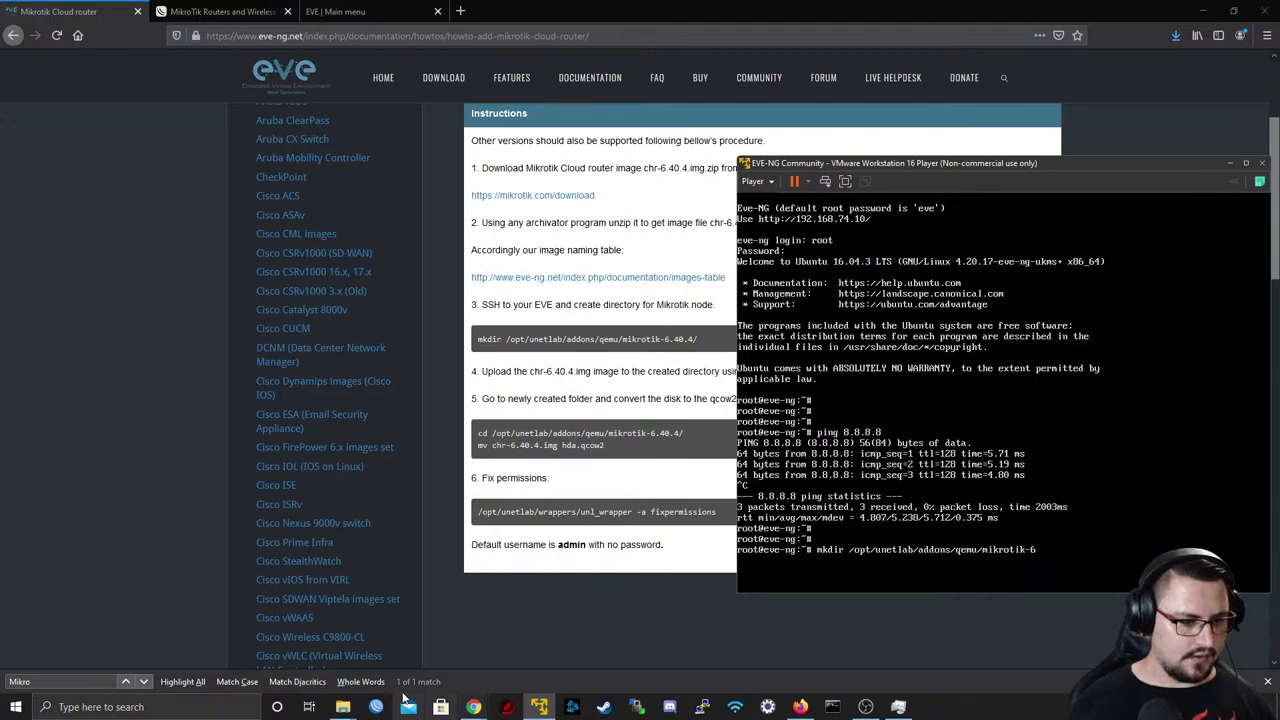
{"action": "left_click", "coordinate": [376, 656]}
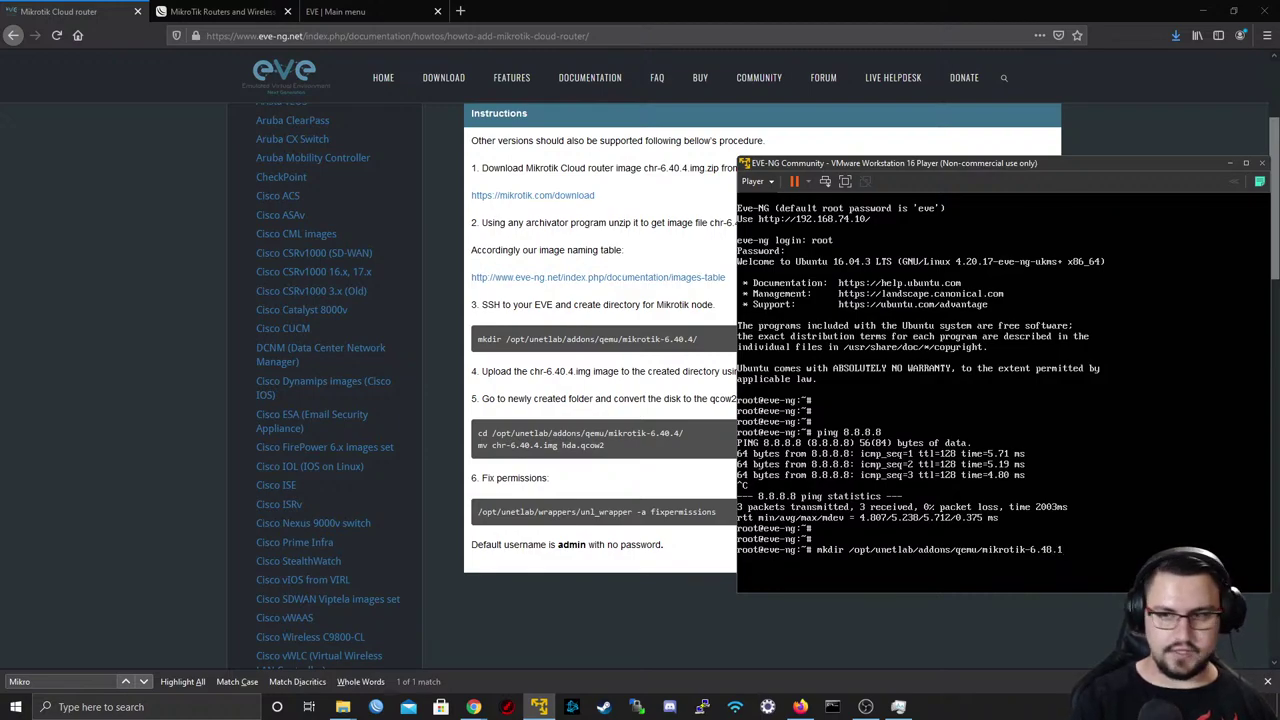
{"action": "key", "text": "Return"}
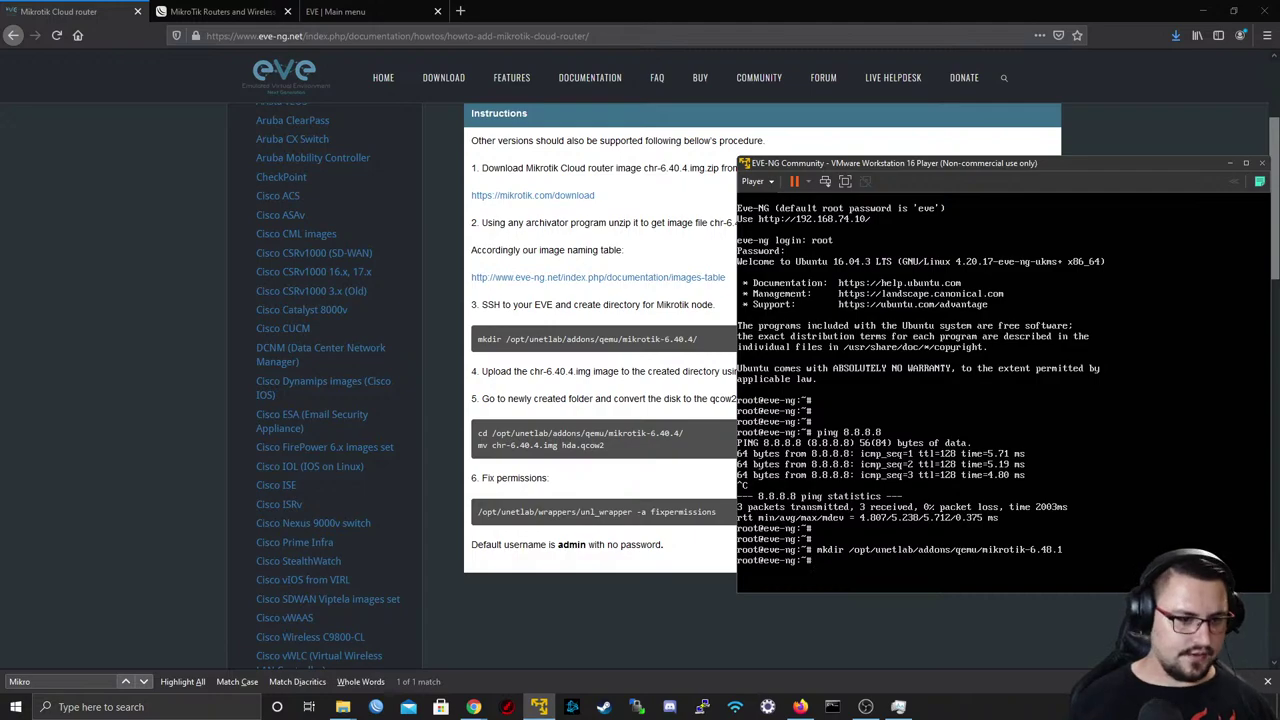
{"action": "left_click", "coordinate": [300, 362]}
{"action": "left_click_drag", "start_coordinate": [488, 371], "coordinate": [740, 373]}
Bring WinSCP to the front and dismiss its new-version update notice
{"action": "left_click", "coordinate": [827, 397]}
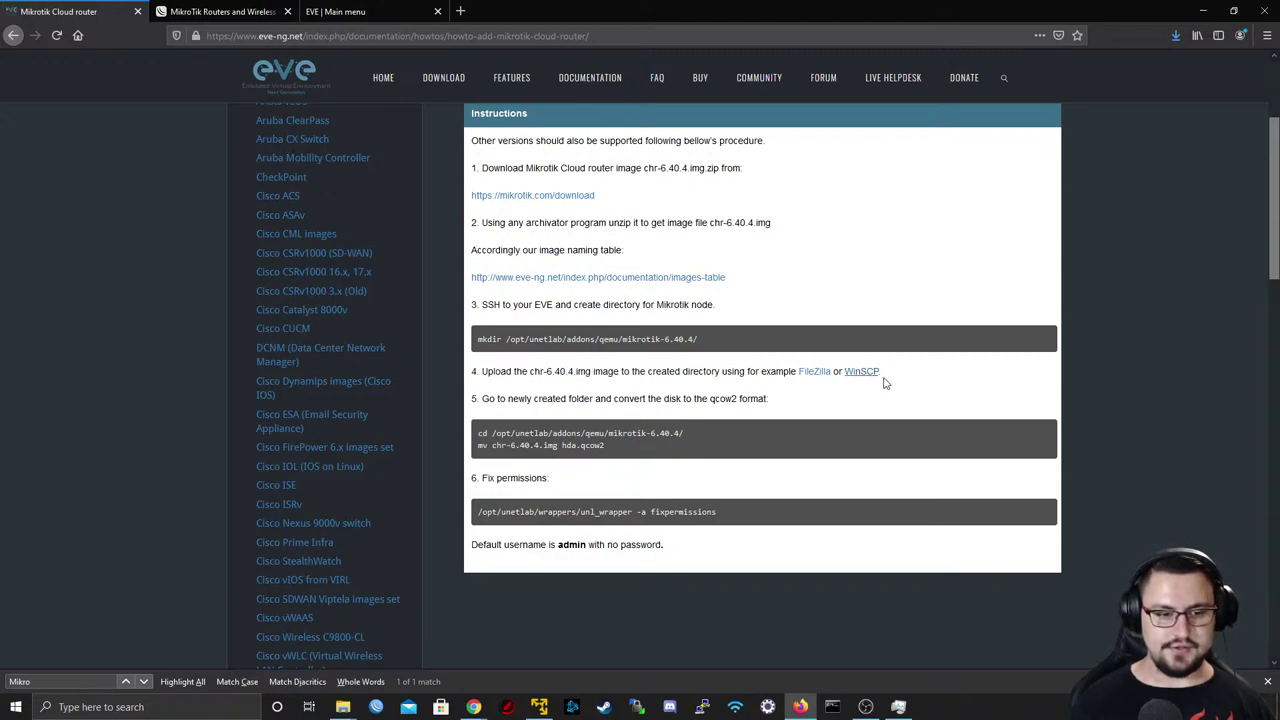
{"action": "left_click", "coordinate": [638, 707]}
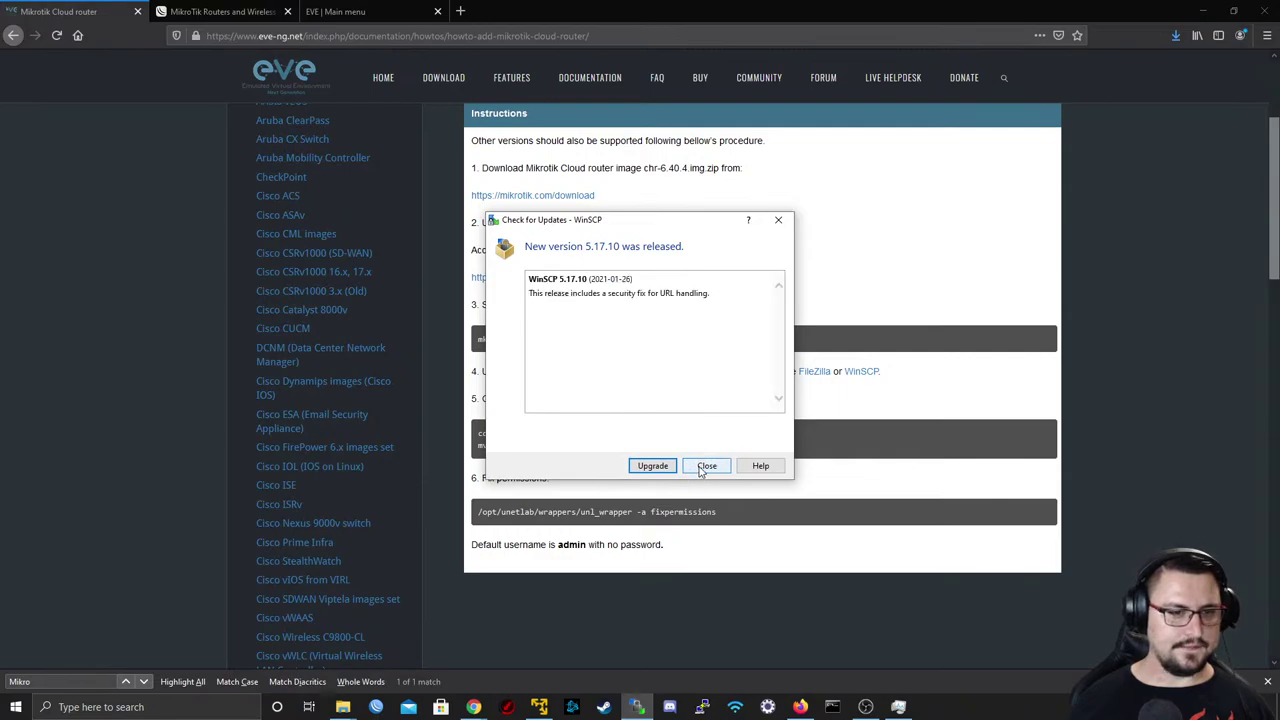
{"action": "left_click", "coordinate": [706, 466]}
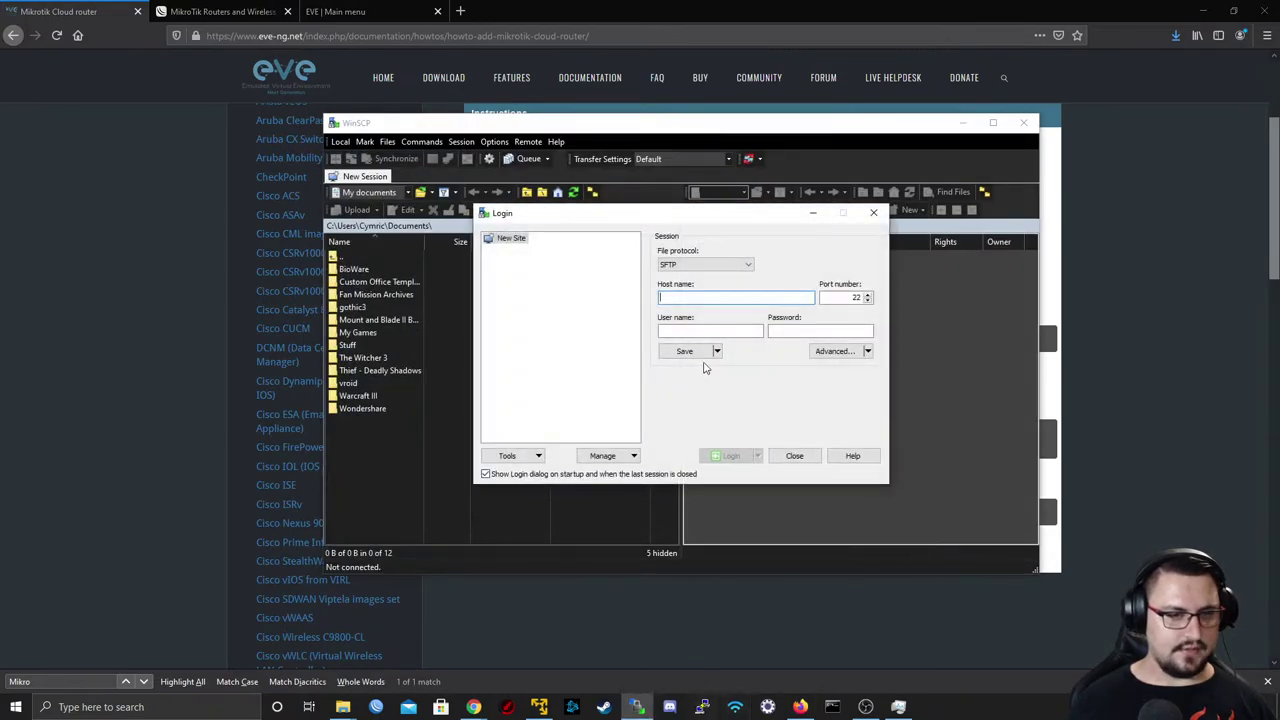
Log in to host 192.168.74.10 as root with the password, accepting the server's host key
{"action": "type", "text": "192.168.84"}
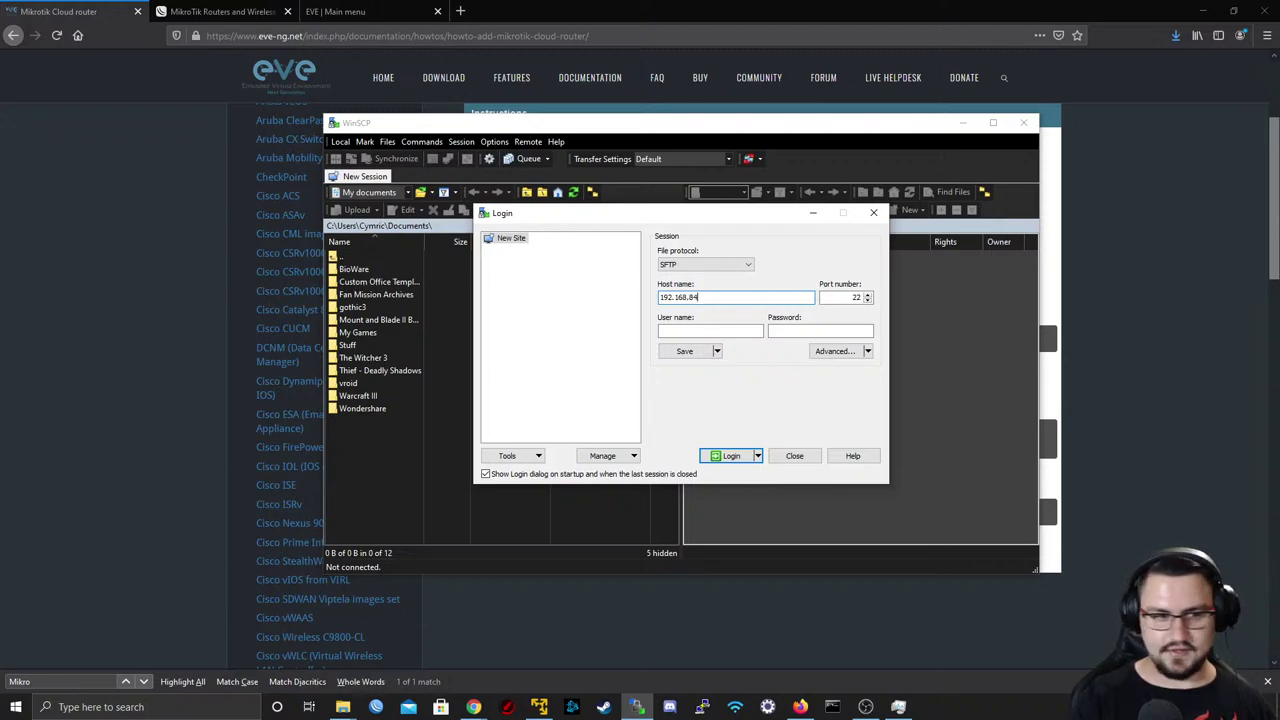
{"action": "key", "text": "BackSpace"}
{"action": "key", "text": "BackSpace"}
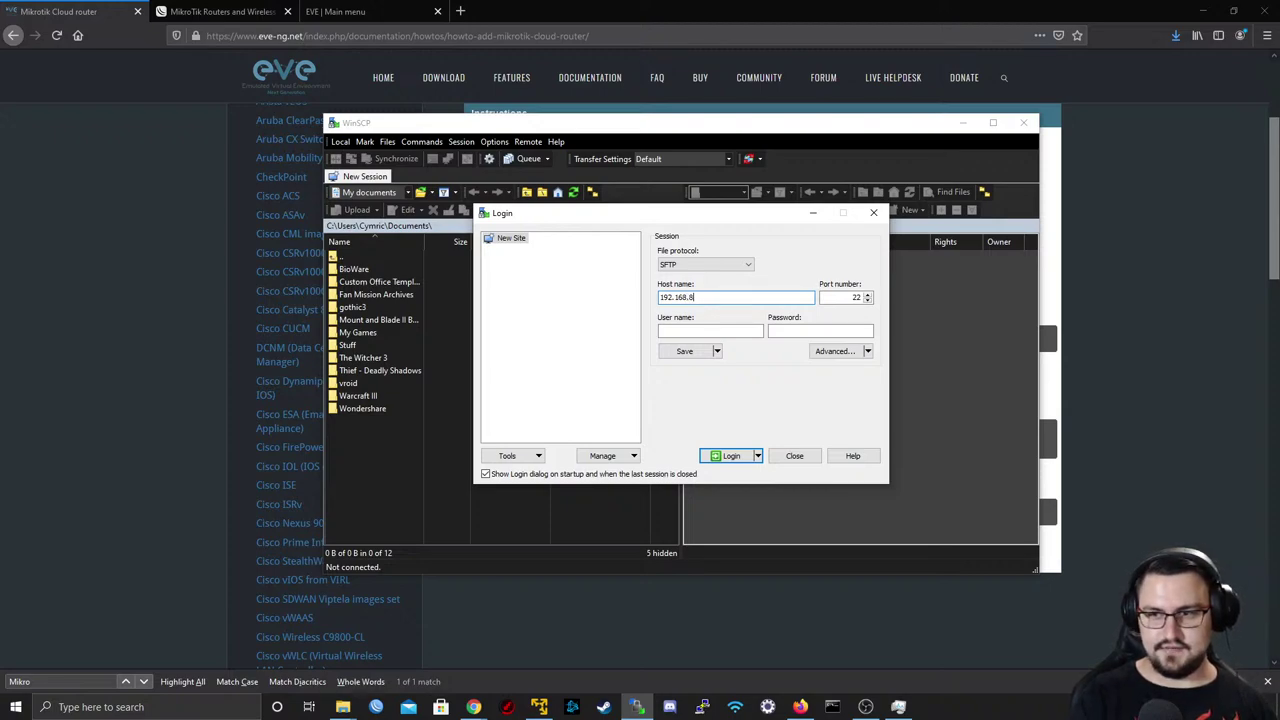
{"action": "type", "text": "74.10"}
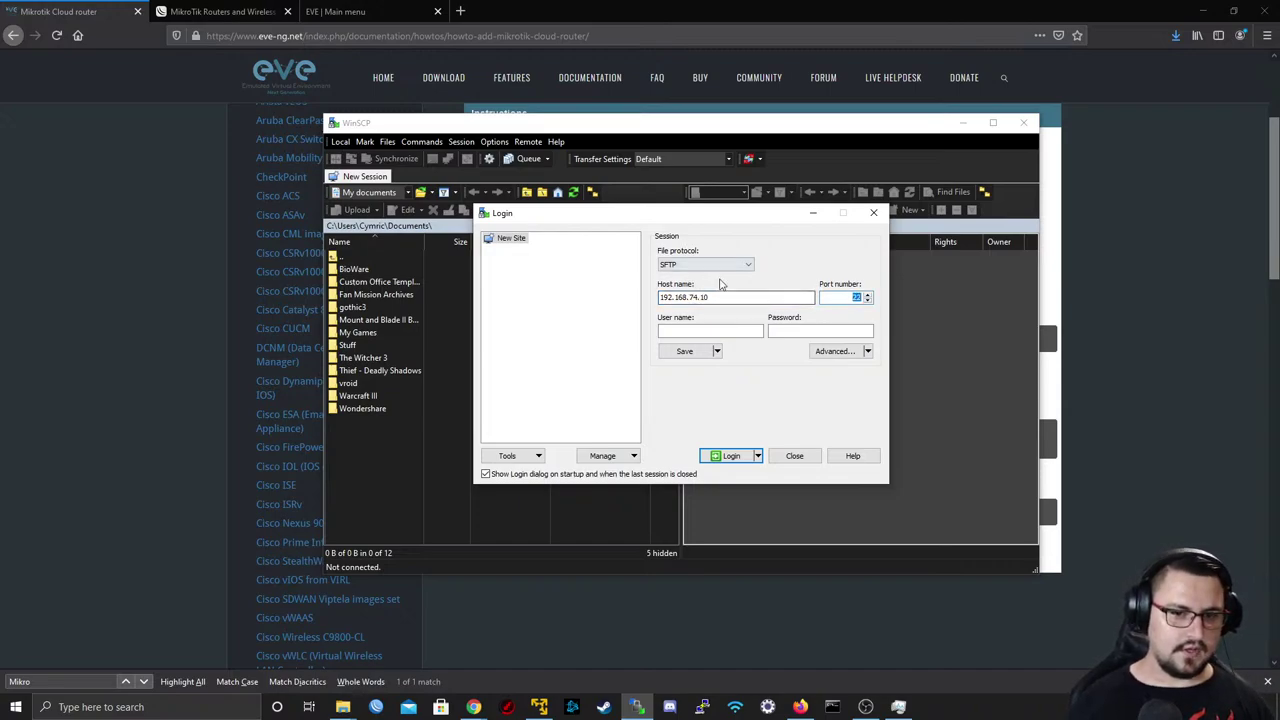
{"action": "left_click", "coordinate": [710, 330]}
{"action": "type", "text": "root"}
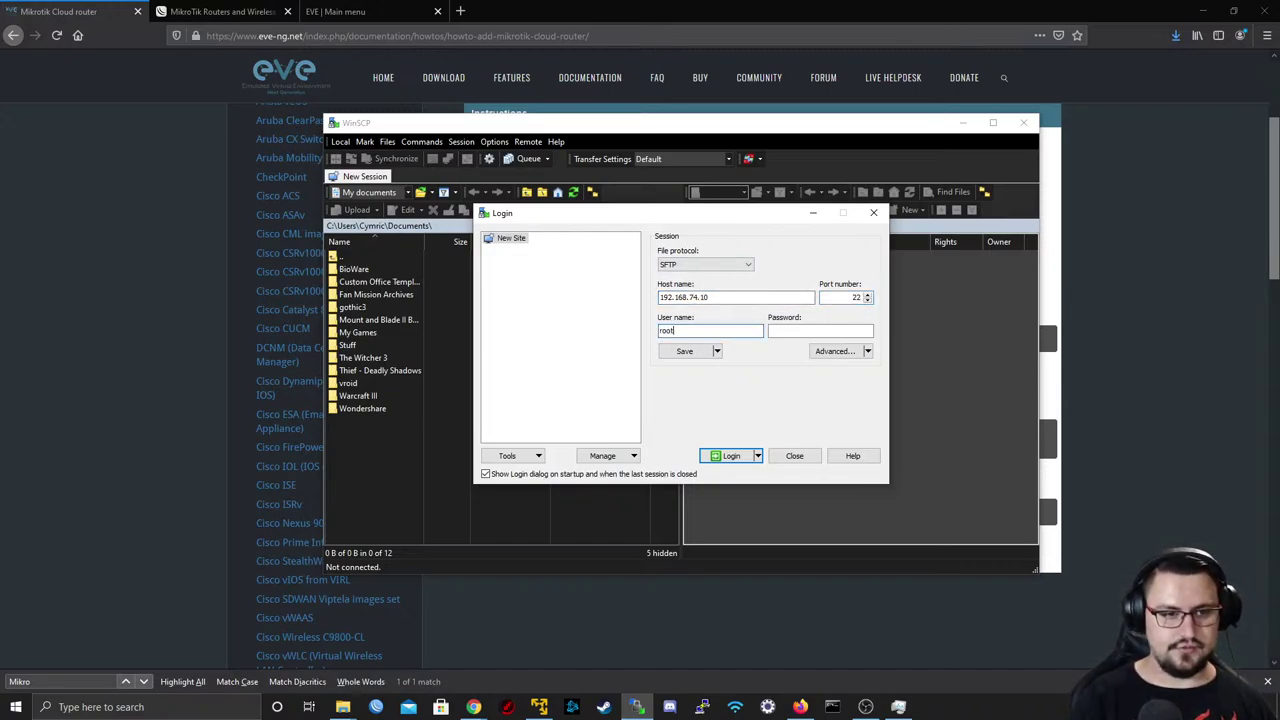
{"action": "key", "text": "Tab"}
{"action": "type", "text": "a"}
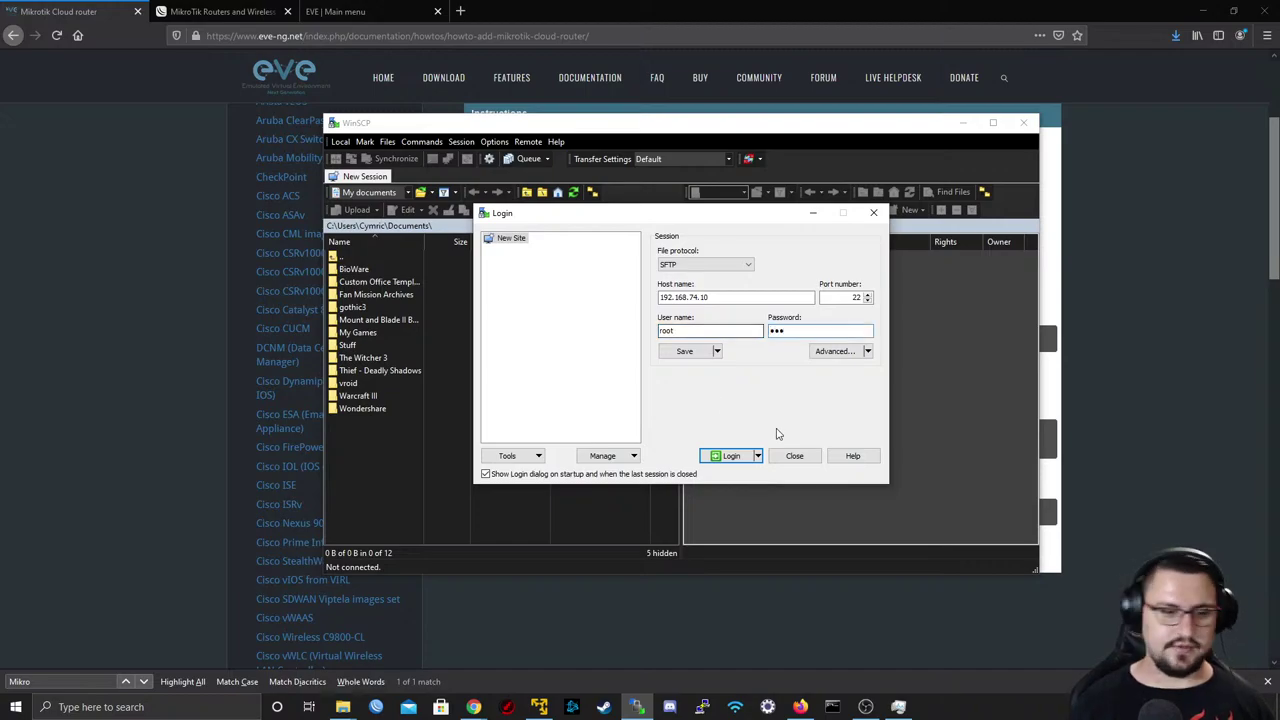
{"action": "left_click", "coordinate": [744, 453]}
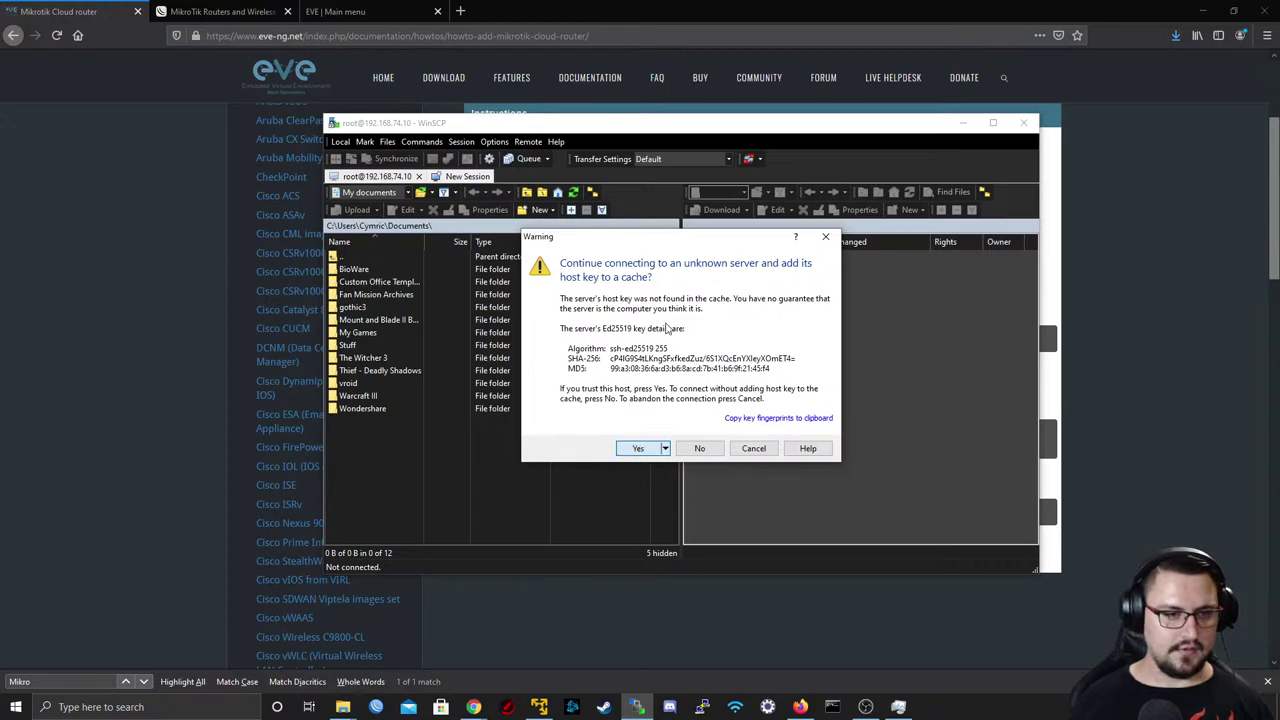
{"action": "left_click", "coordinate": [644, 451]}
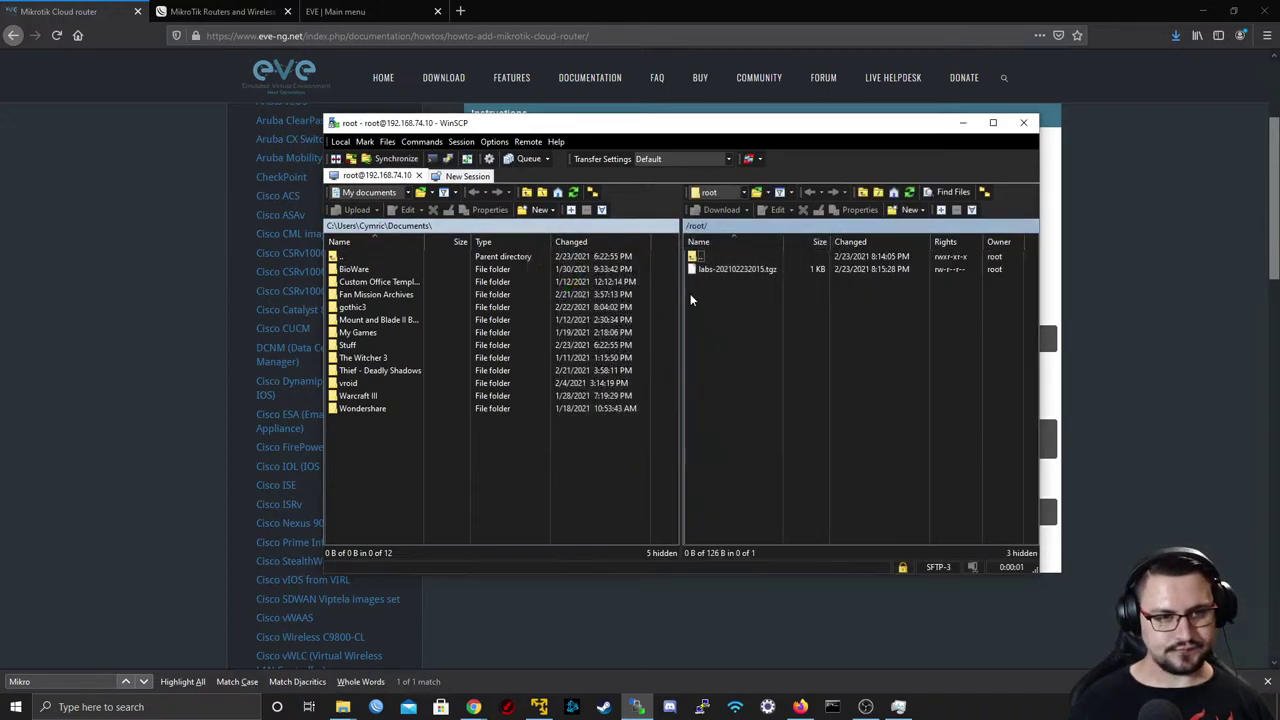
Navigate the remote panel to /opt/unetlab/addons/qemu/mikrotik-6.48.1
{"action": "double_click", "coordinate": [697, 257]}
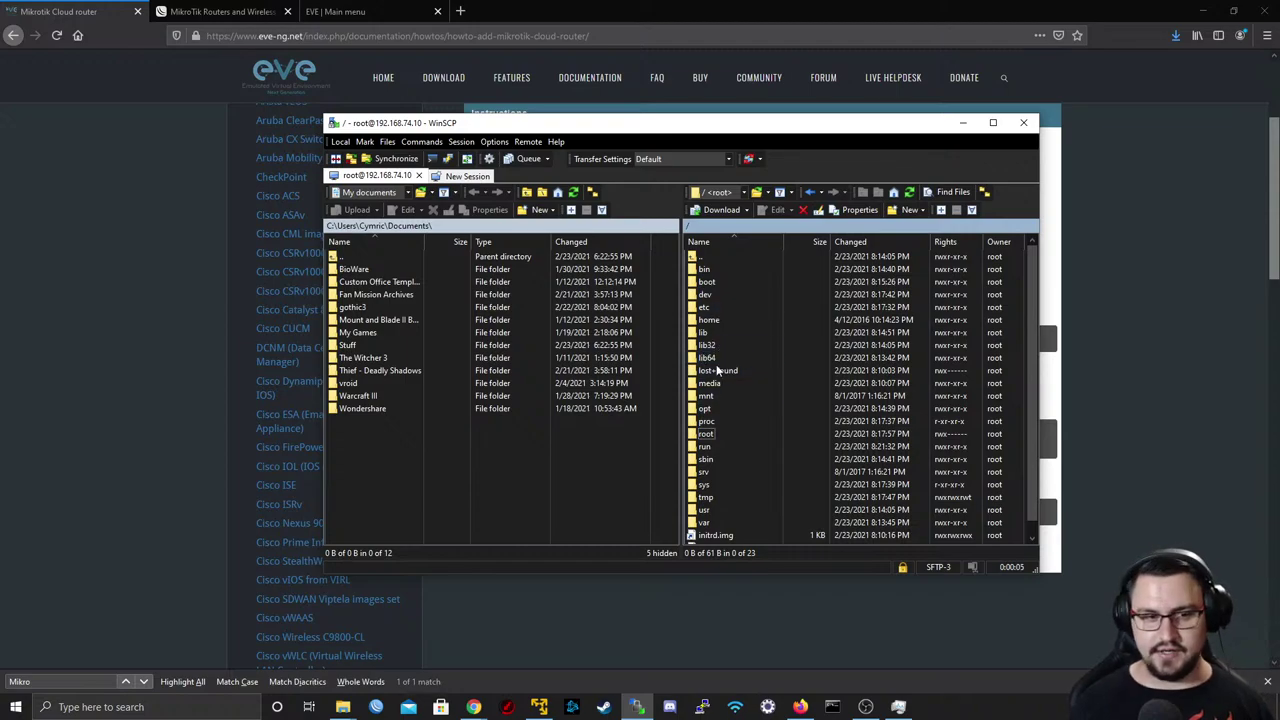
{"action": "double_click", "coordinate": [705, 408]}
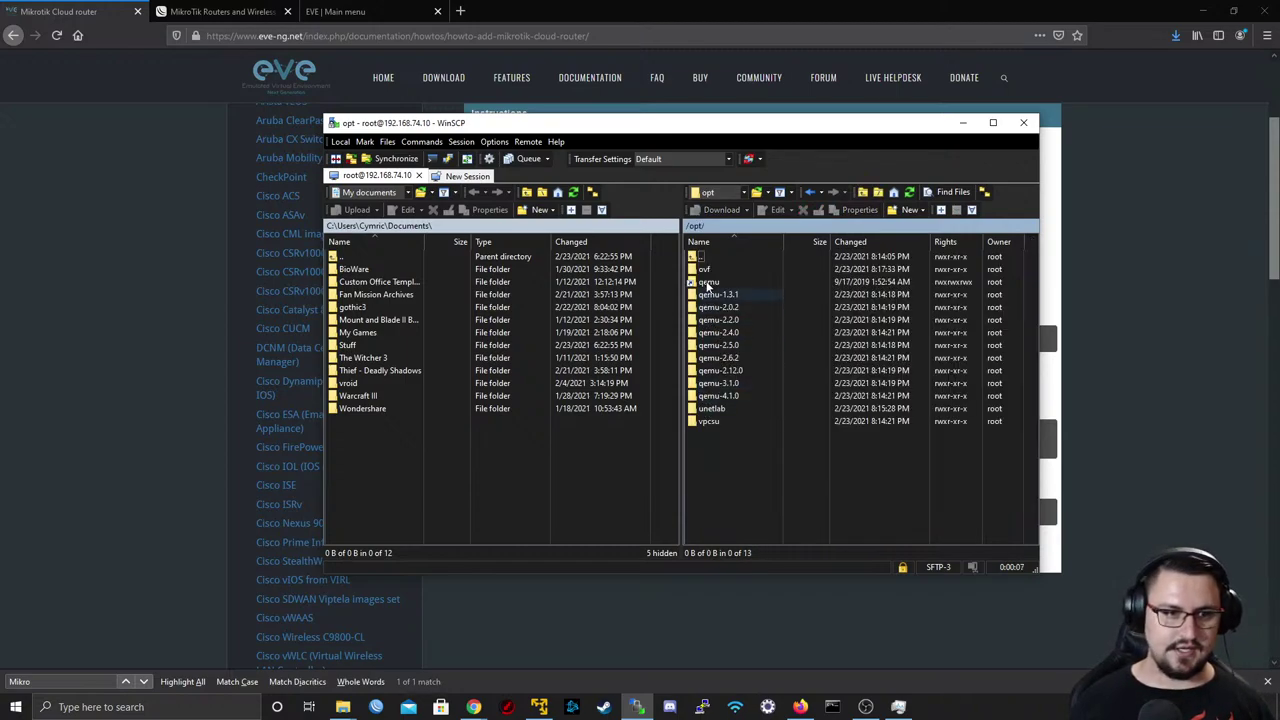
{"action": "double_click", "coordinate": [709, 409]}
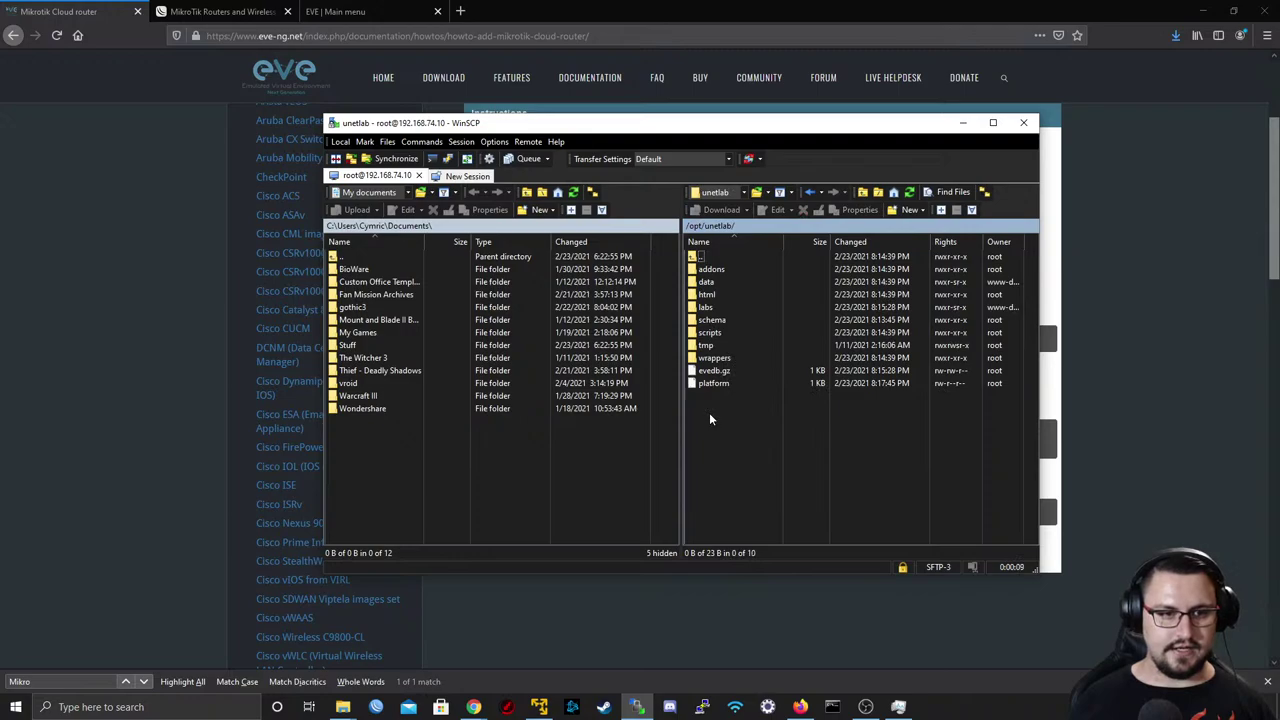
{"action": "double_click", "coordinate": [720, 268]}
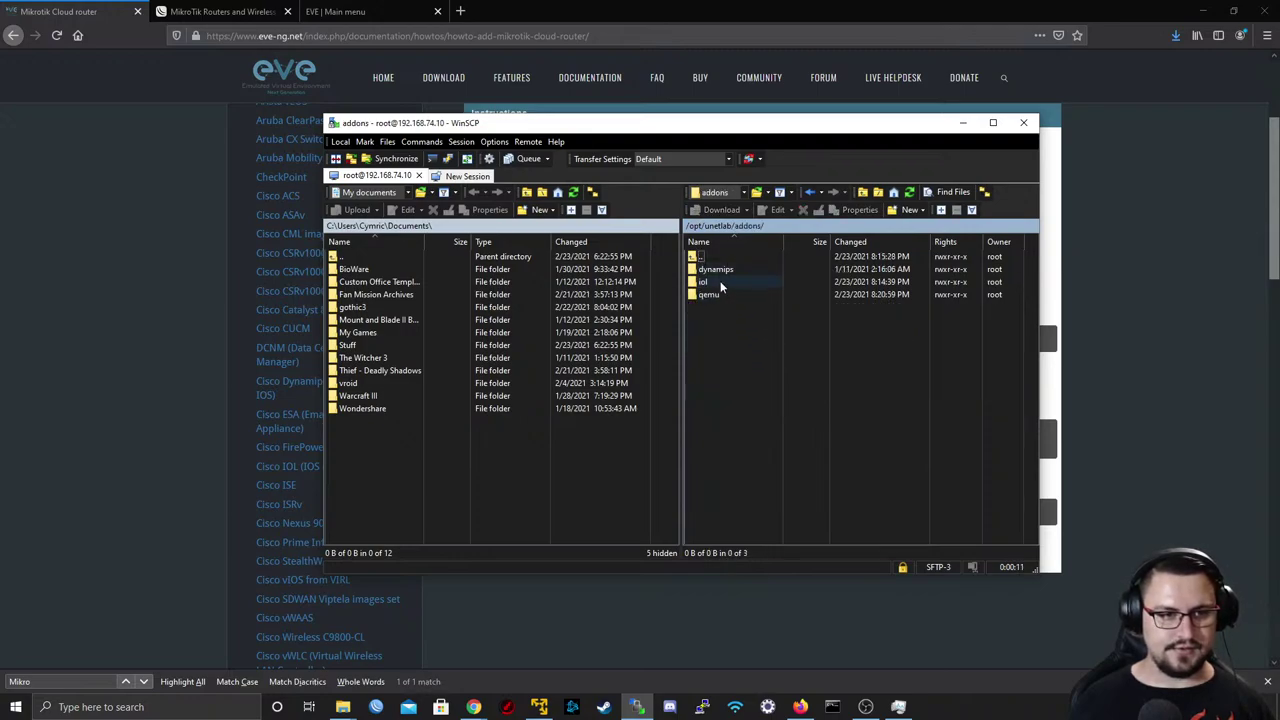
{"action": "double_click", "coordinate": [714, 294]}
{"action": "double_click", "coordinate": [706, 268]}
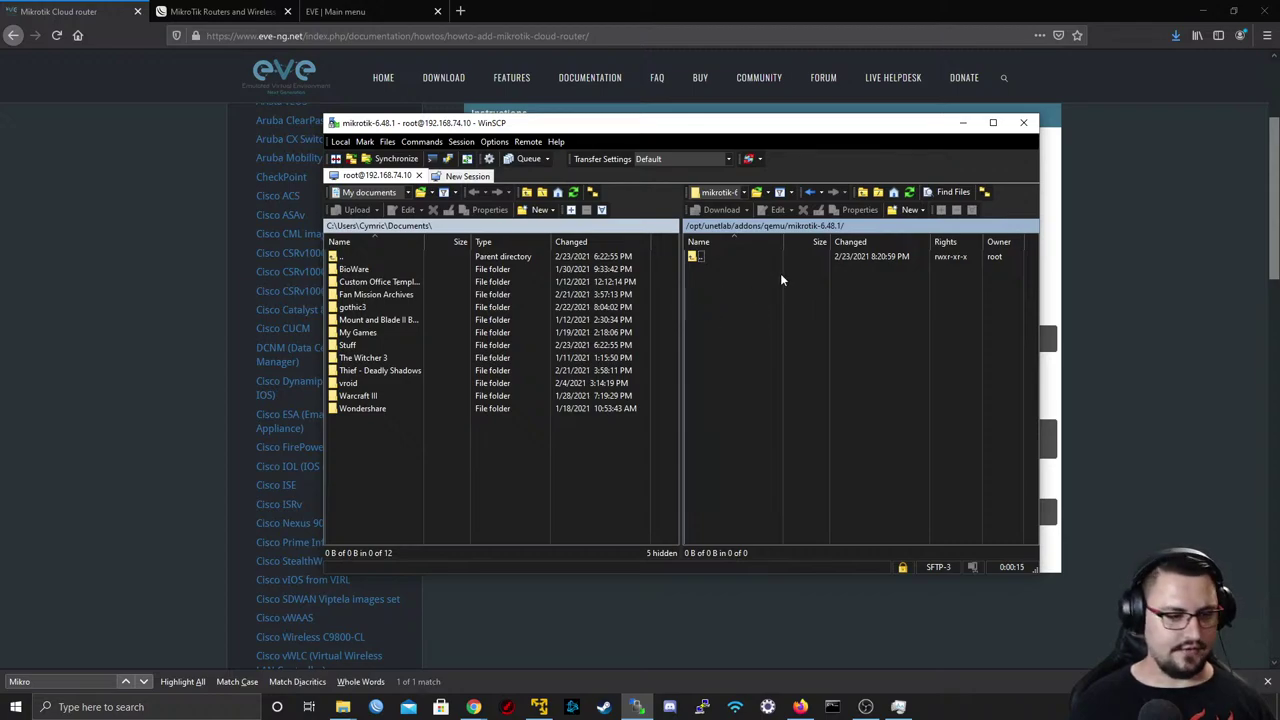
Drag chr-6.48.1.img from Explorer into the remote mikrotik-6.48.1 folder to upload it
{"action": "mouse_move", "coordinate": [342, 707]}
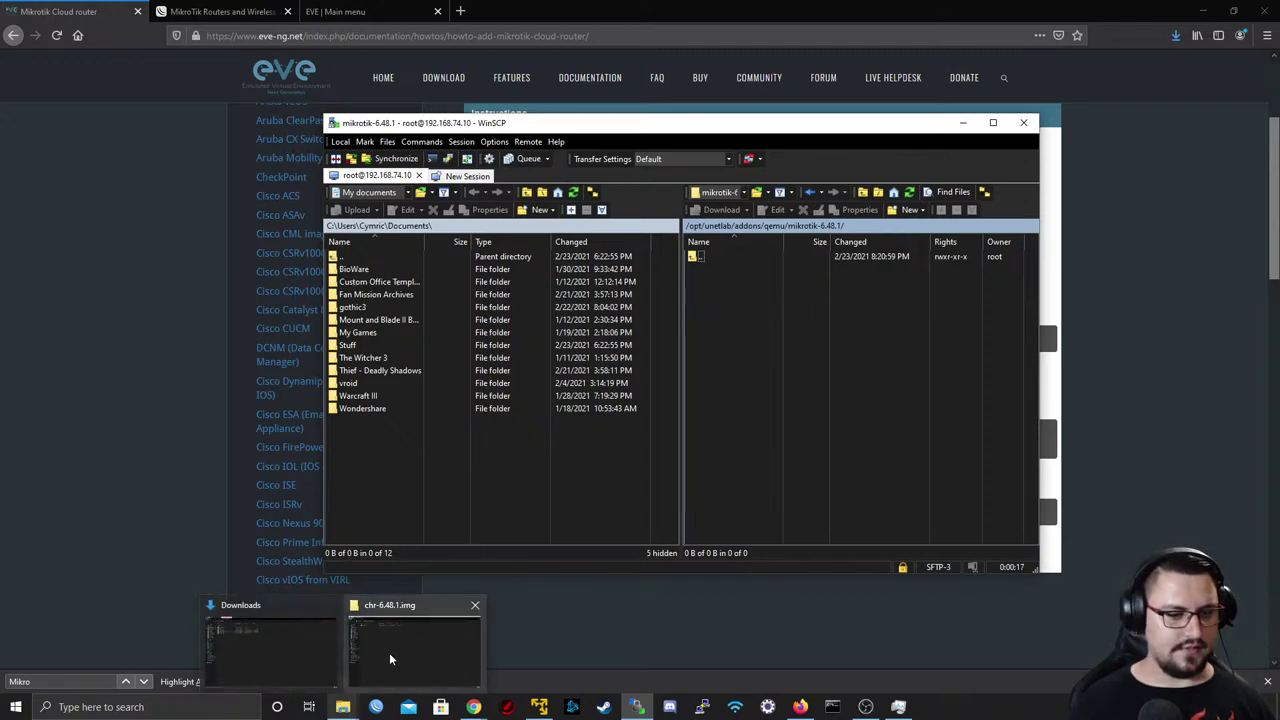
{"action": "left_click", "coordinate": [390, 652]}
{"action": "double_click", "coordinate": [474, 11]}
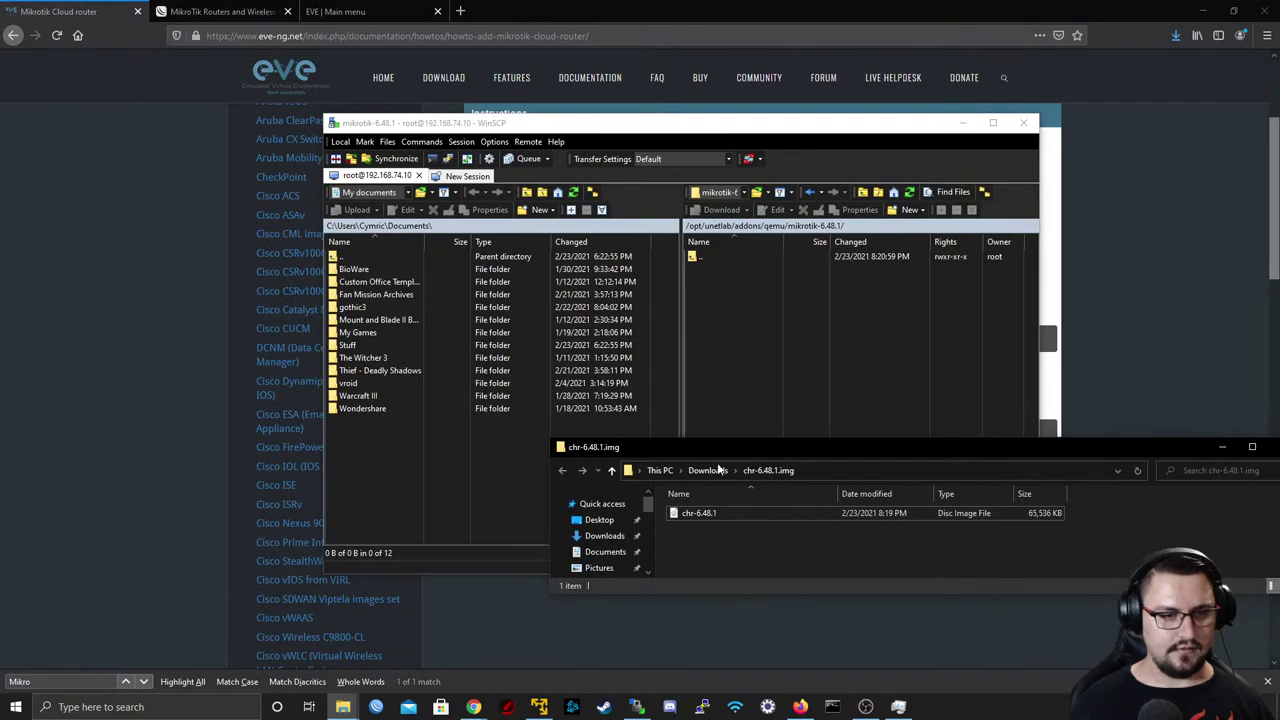
{"action": "left_click_drag", "start_coordinate": [708, 513], "coordinate": [739, 347]}
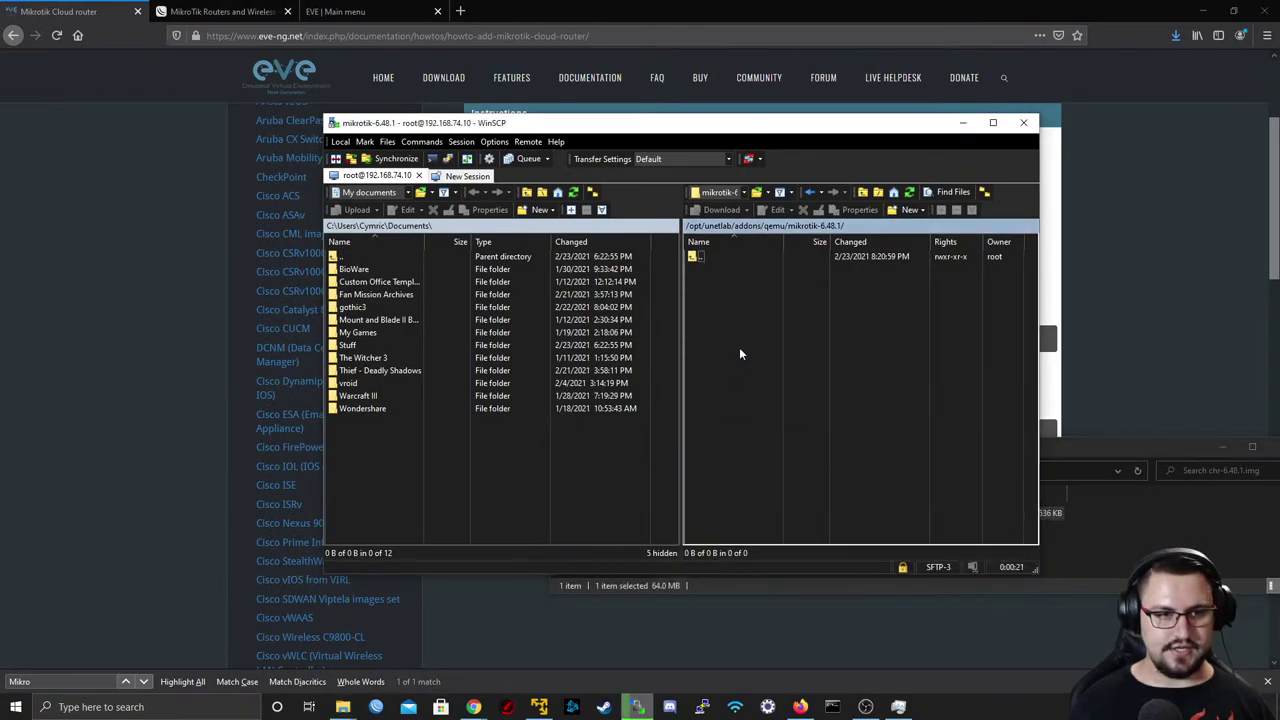
{"action": "left_click", "coordinate": [1148, 490]}
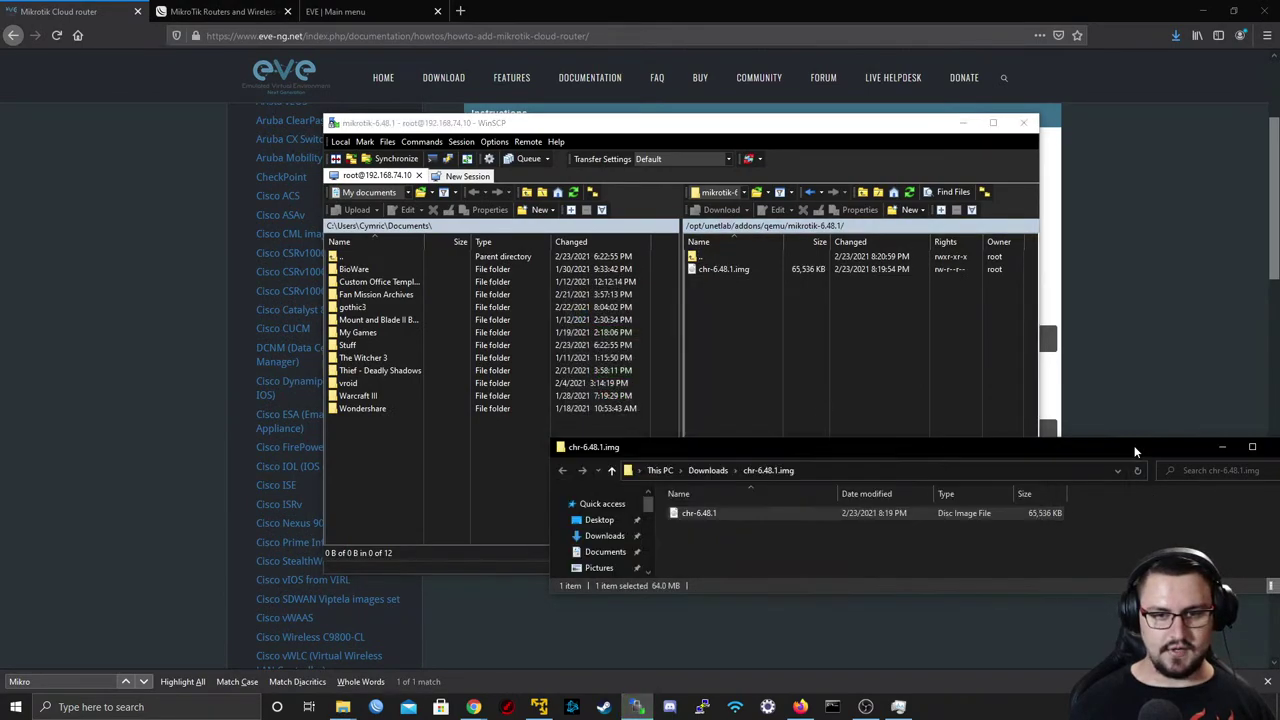
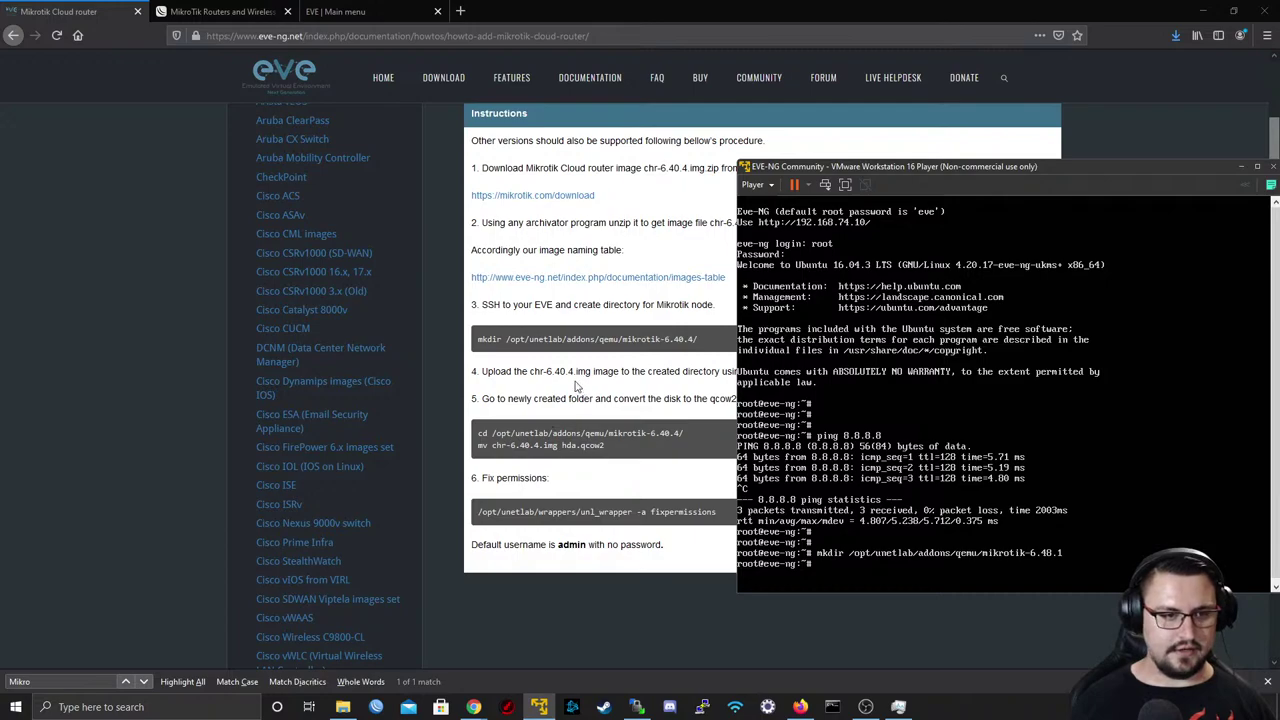
Review the folder and image-conversion steps in the MikroTik install guide
{"action": "left_click", "coordinate": [565, 385]}
{"action": "left_click_drag", "start_coordinate": [513, 371], "coordinate": [872, 371]}
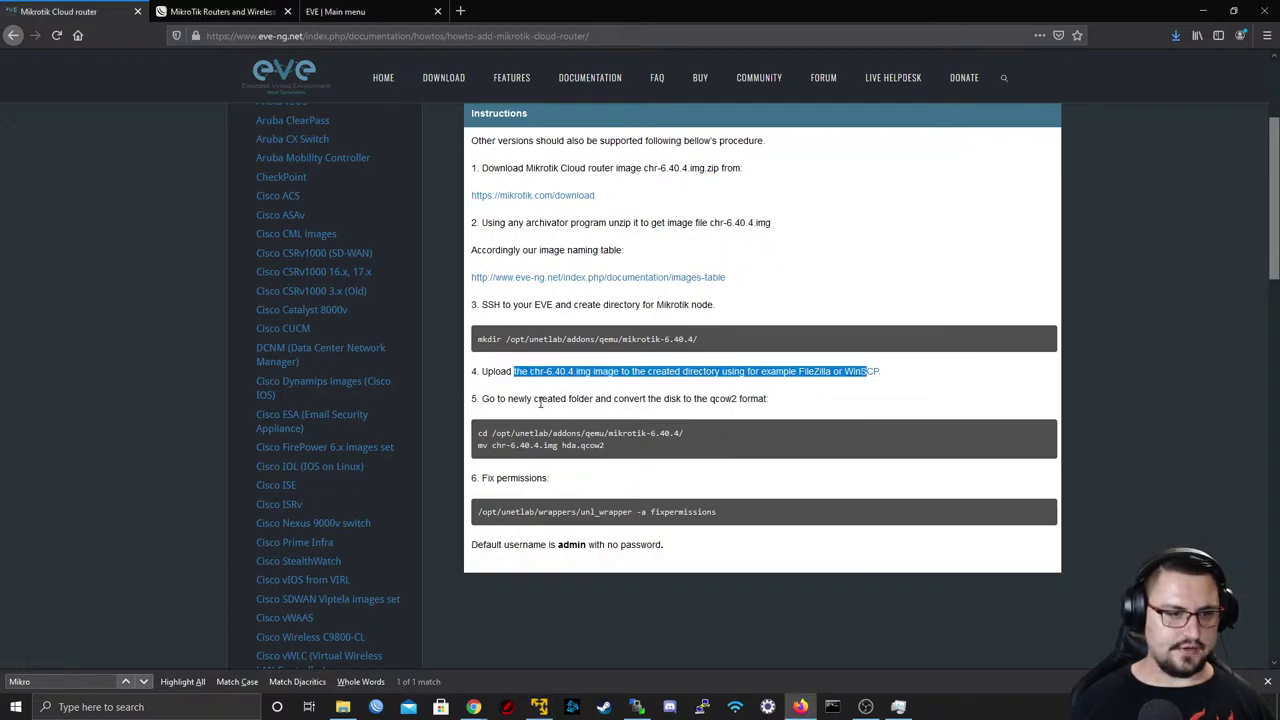
{"action": "left_click_drag", "start_coordinate": [477, 400], "coordinate": [808, 391]}
{"action": "left_click", "coordinate": [751, 413]}
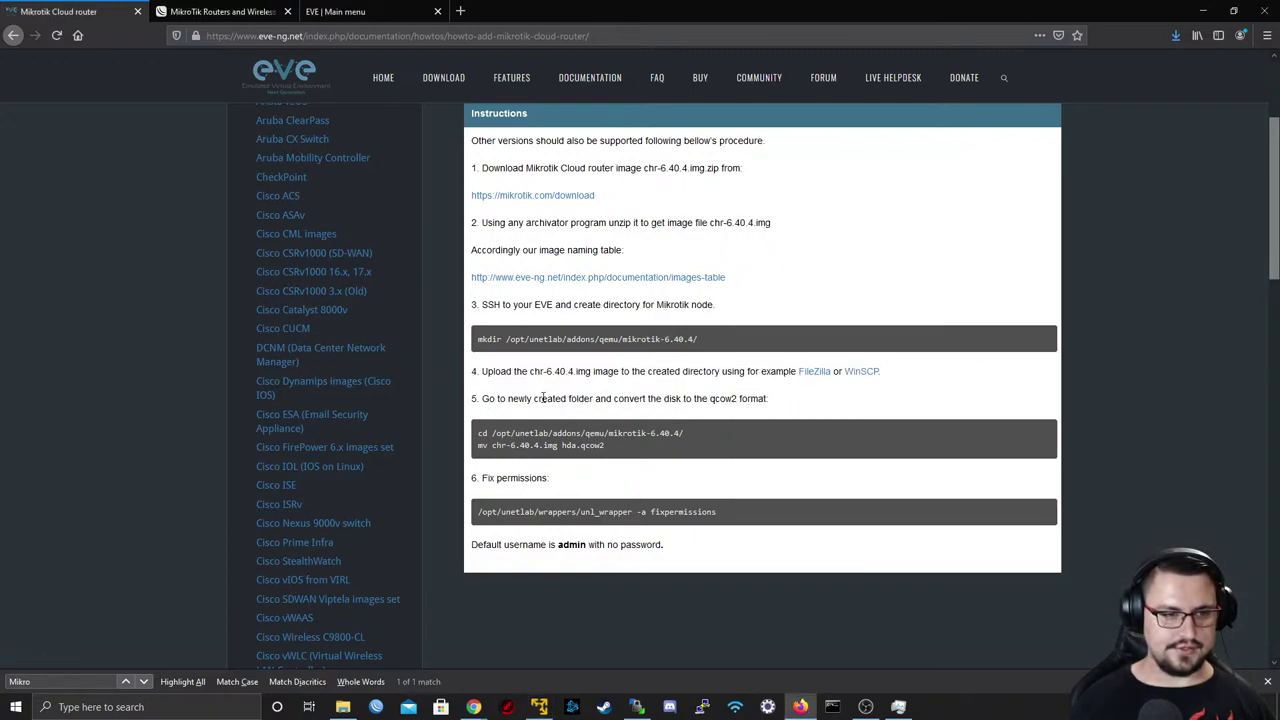
{"action": "left_click_drag", "start_coordinate": [543, 398], "coordinate": [664, 398]}
In the EVE-NG console, change into /opt/unetlab/addons/qemu/mikrotik-6.48.1
{"action": "left_click", "coordinate": [539, 707]}
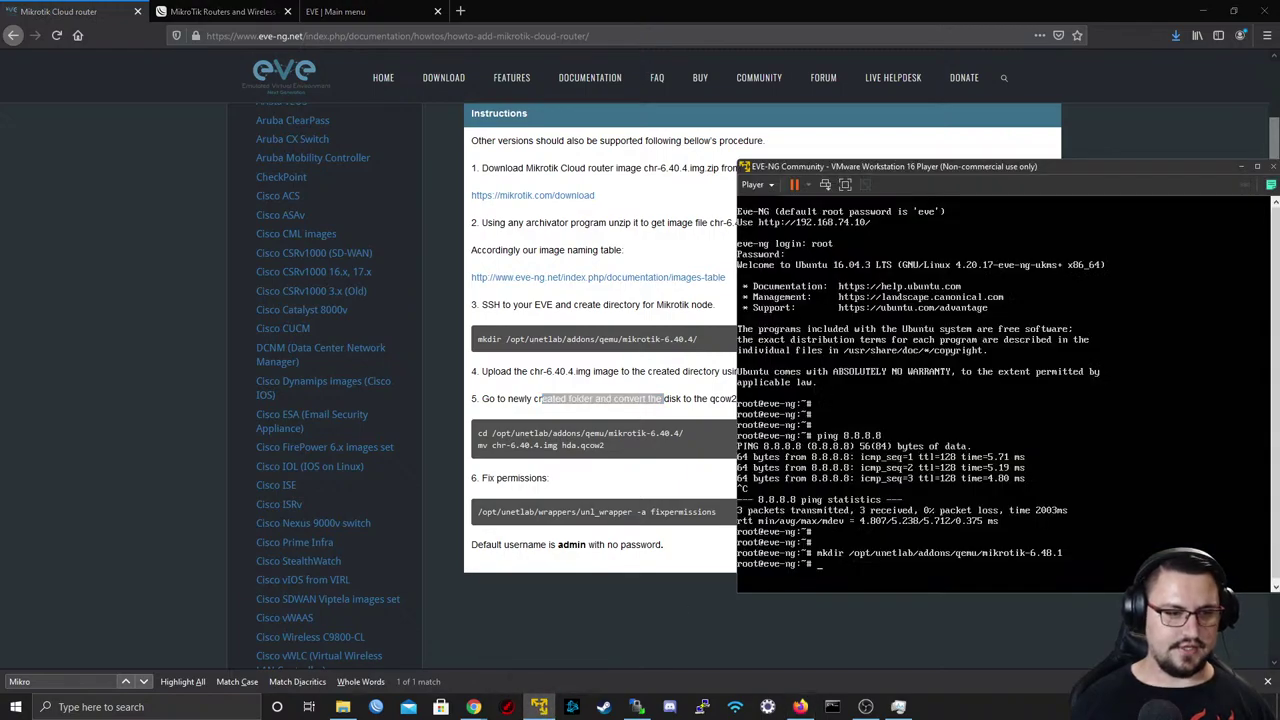
{"action": "type", "text": "cd /opt/"}
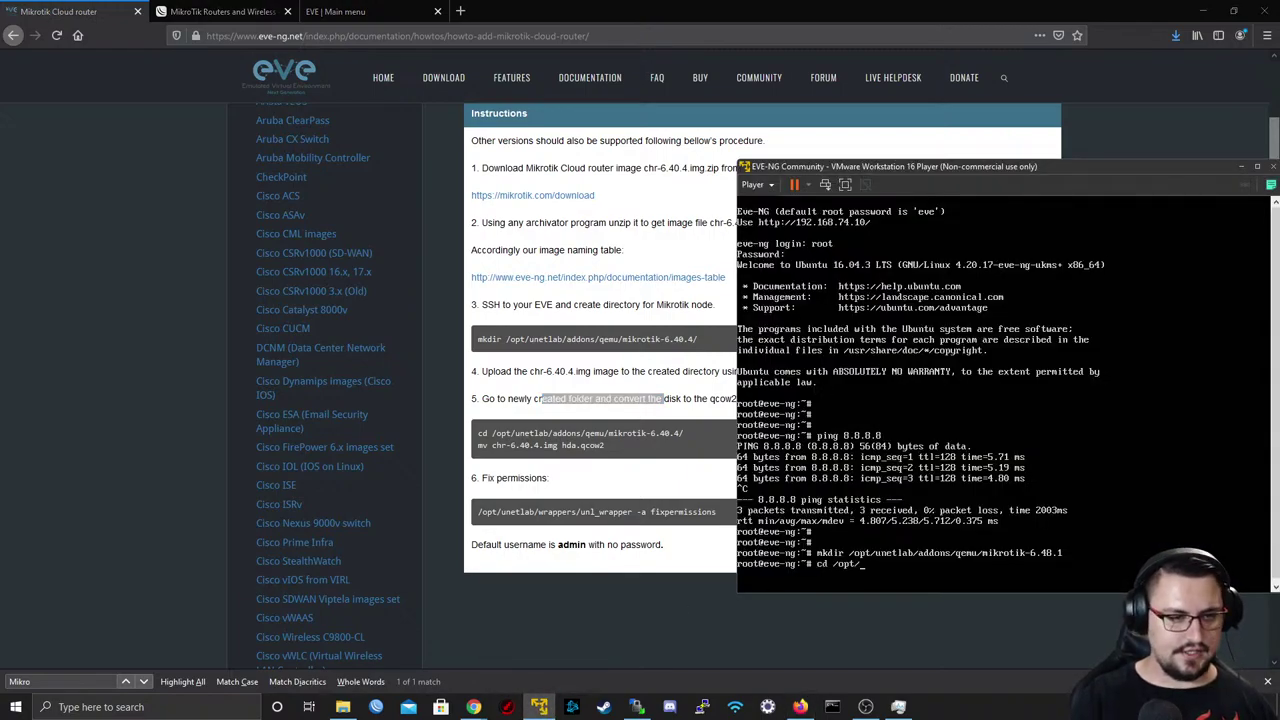
{"action": "type", "text": "u"}
{"action": "key", "text": "Tab"}
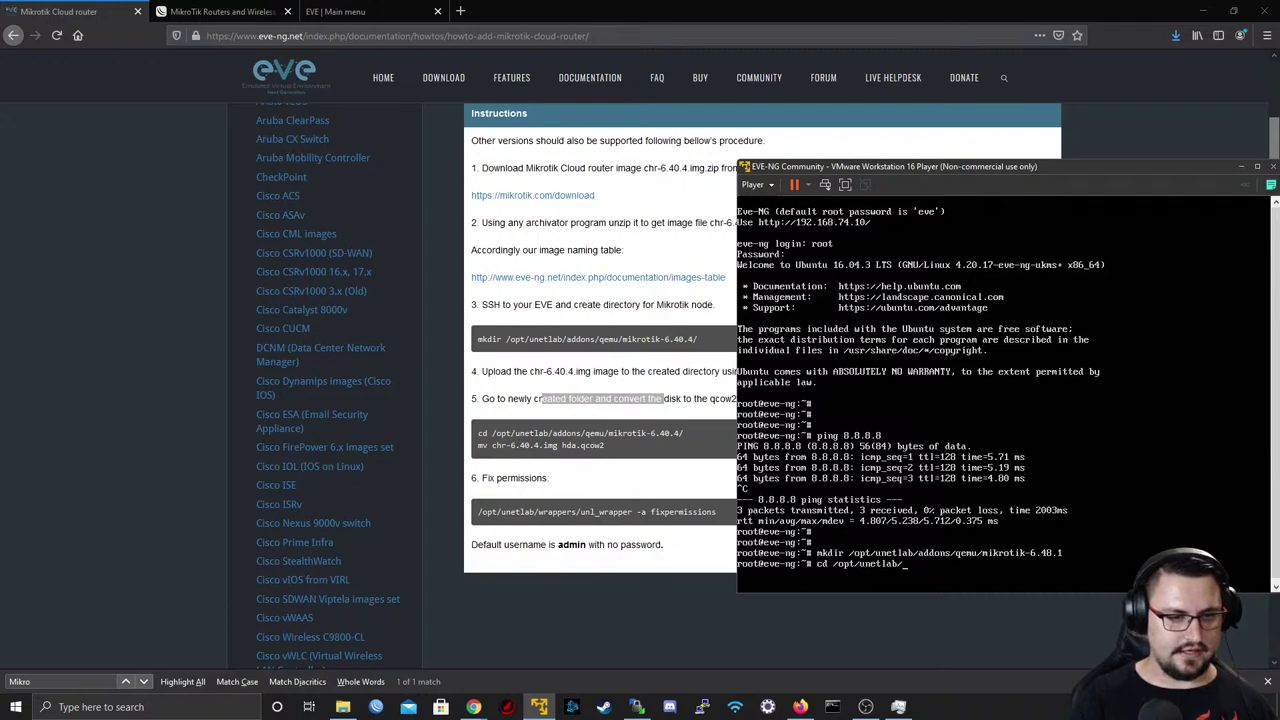
{"action": "type", "text": "ad"}
{"action": "key", "text": "Tab"}
{"action": "type", "text": "q"}
{"action": "key", "text": "Tab"}
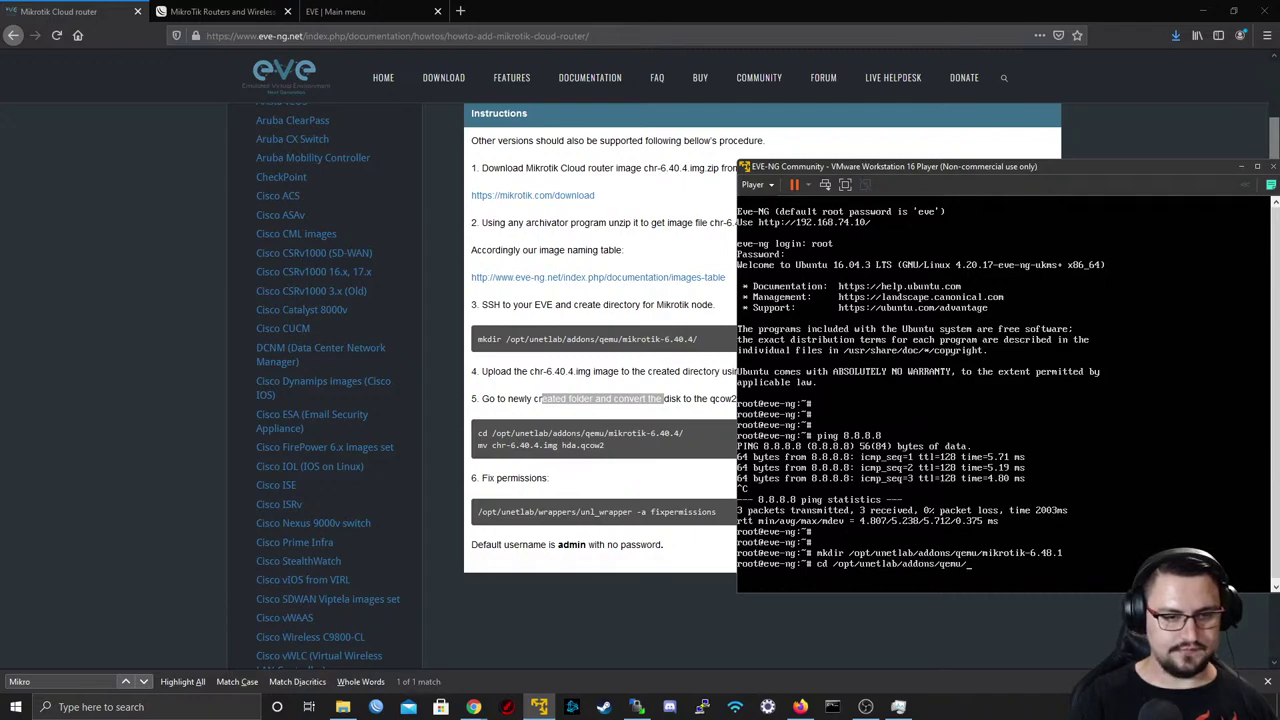
{"action": "type", "text": "m"}
{"action": "key", "text": "Tab"}
{"action": "key", "text": "Return"}
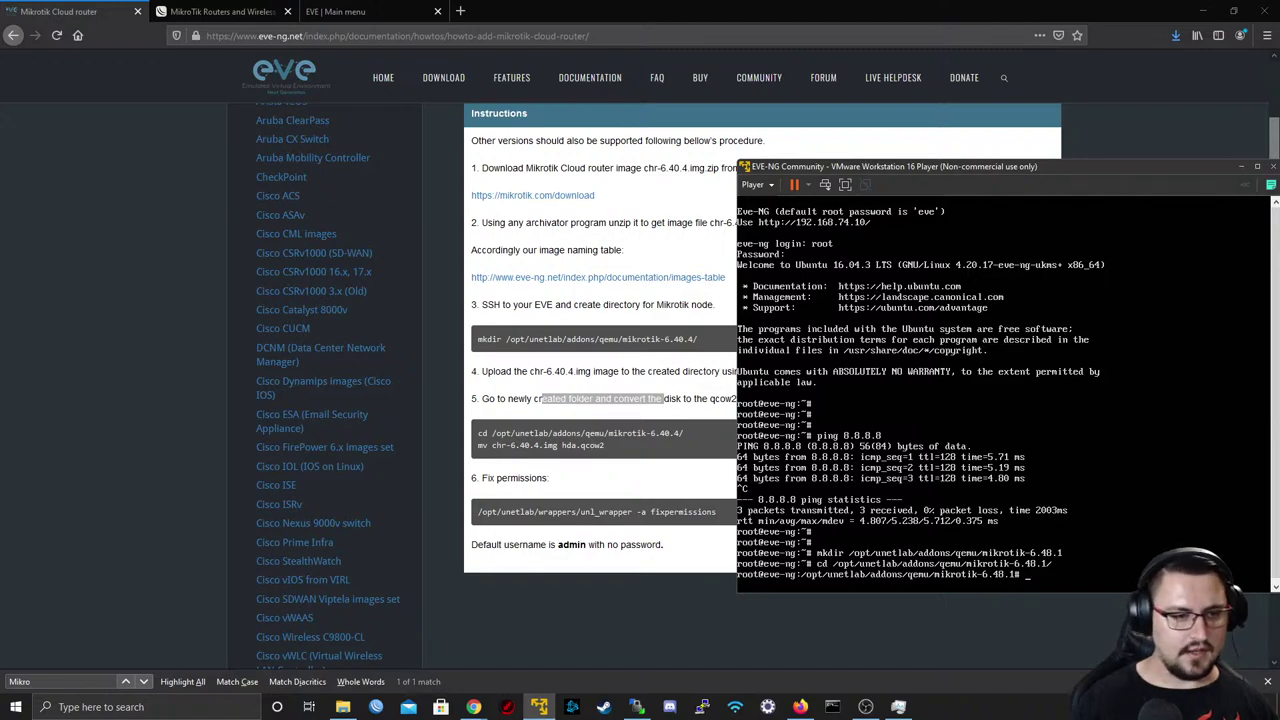
Rename chr-6.48.1.img to hda.qcow2
{"action": "type", "text": "mv"}
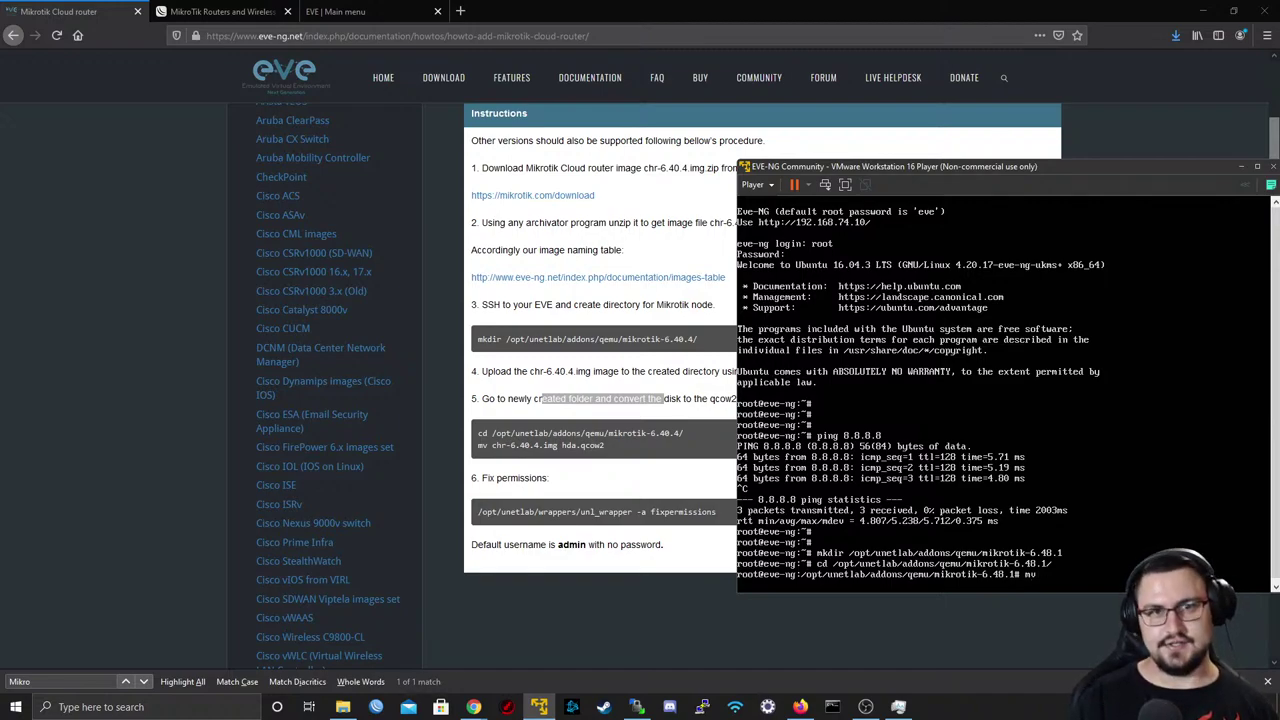
{"action": "type", "text": " c"}
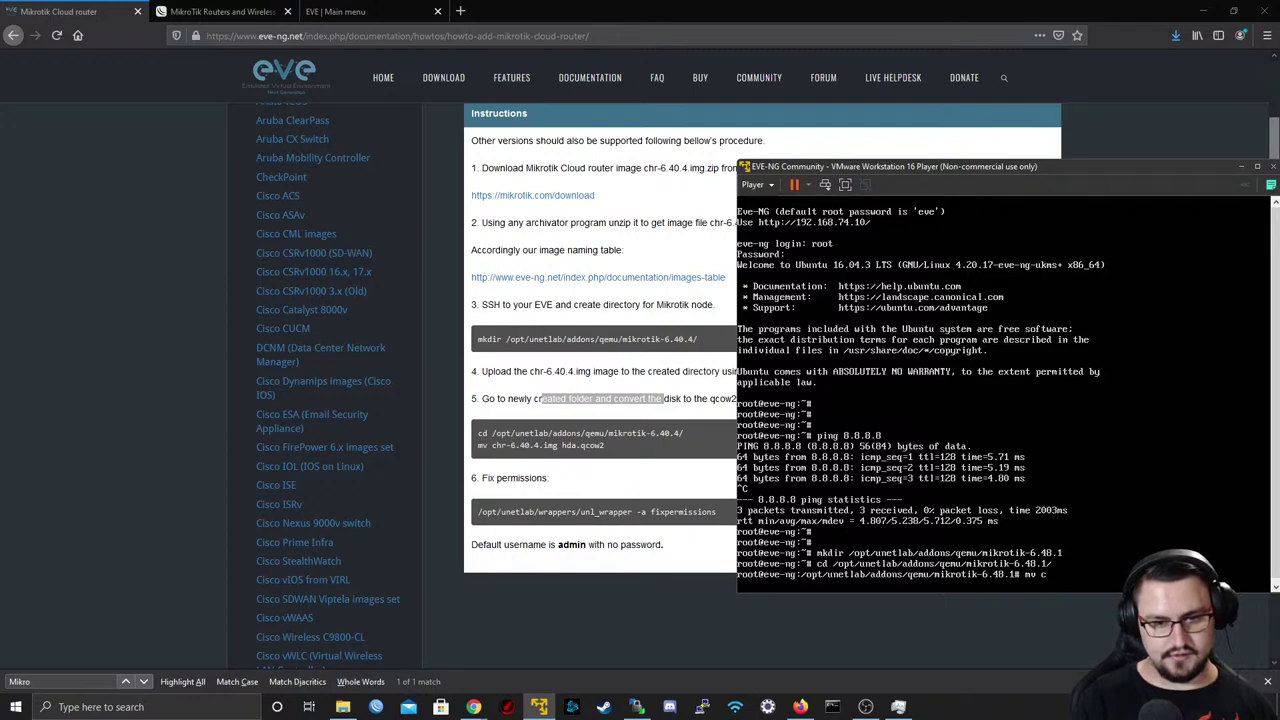
{"action": "key", "text": "Tab"}
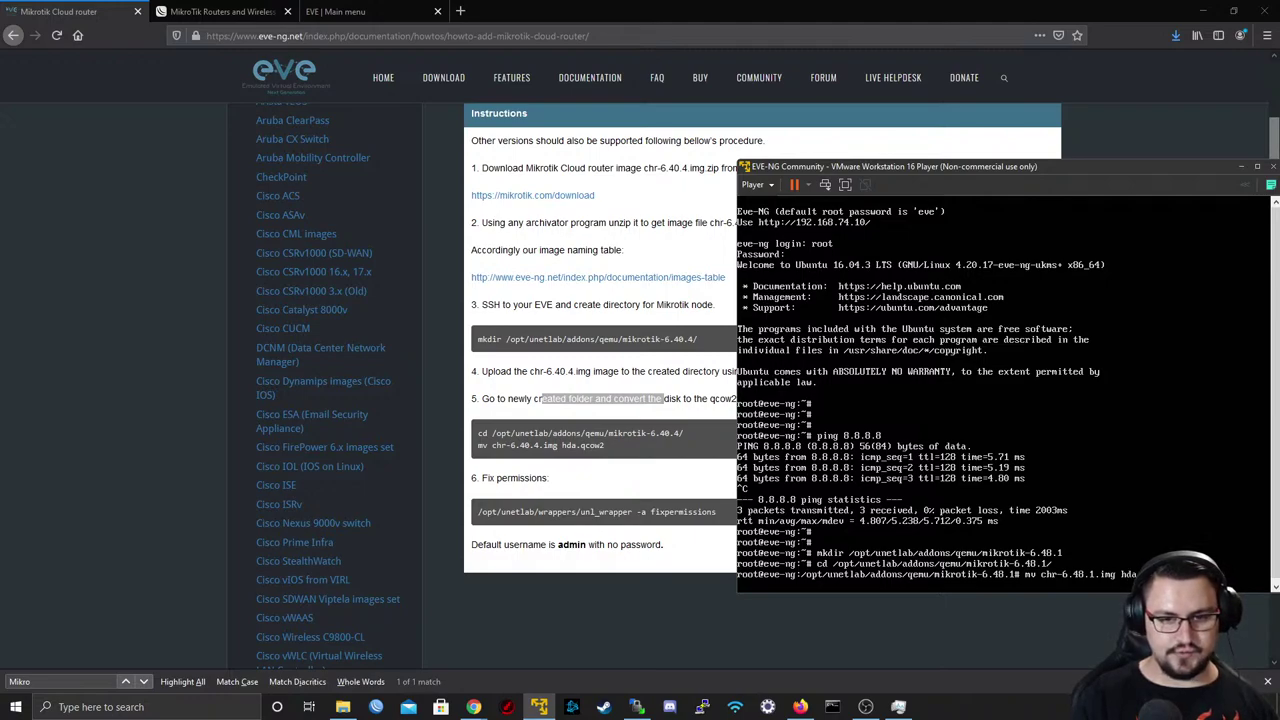
{"action": "key", "text": "Return"}
{"action": "key", "text": "Return"}
{"action": "key", "text": "Return"}
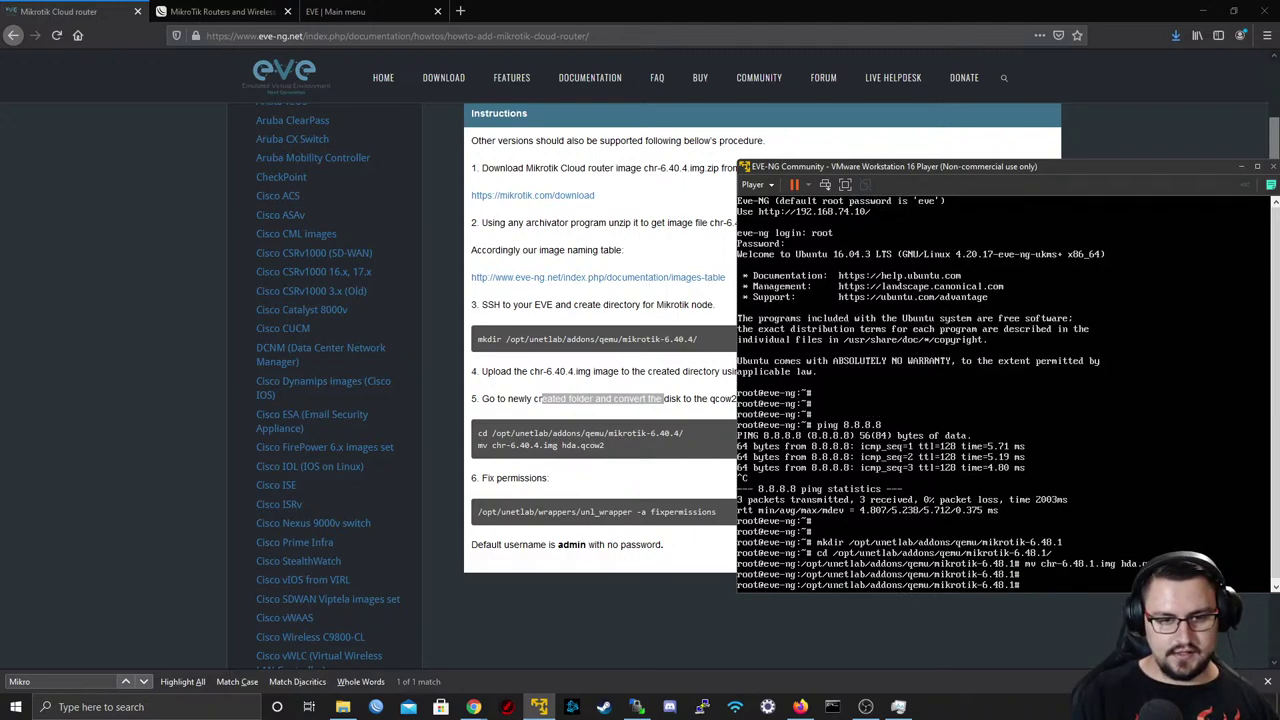
Run unl_wrapper -a fixpermissions to fix EVE-NG permissions
{"action": "type", "text": "/opt"}
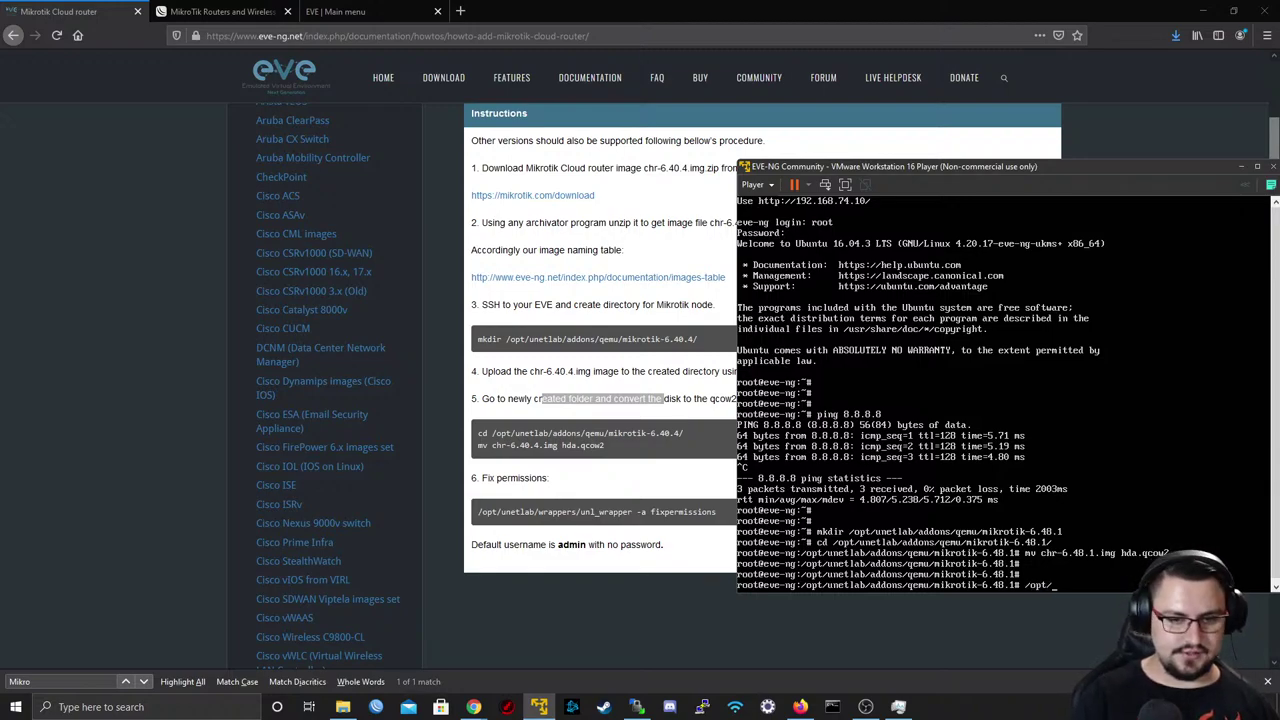
{"action": "type", "text": "/unetlab/wrappers/unl_wrapper"}
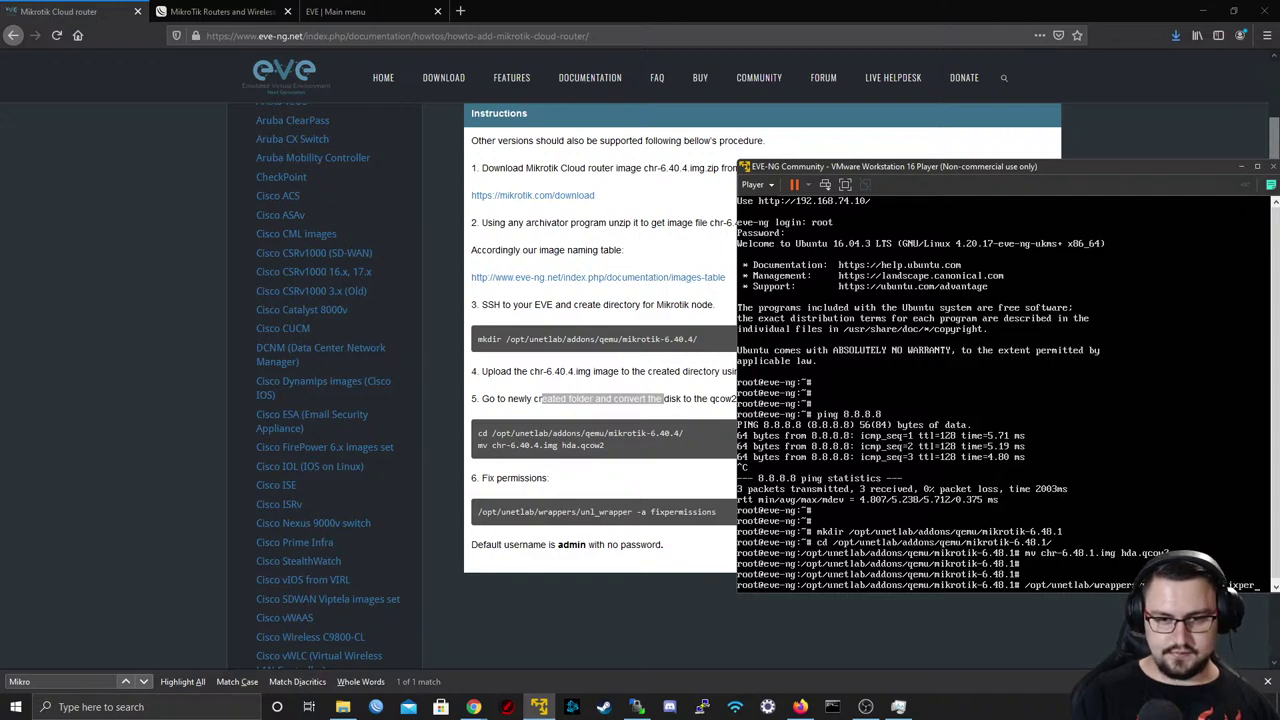
{"action": "type", "text": "missions"}
{"action": "key", "text": "Return"}
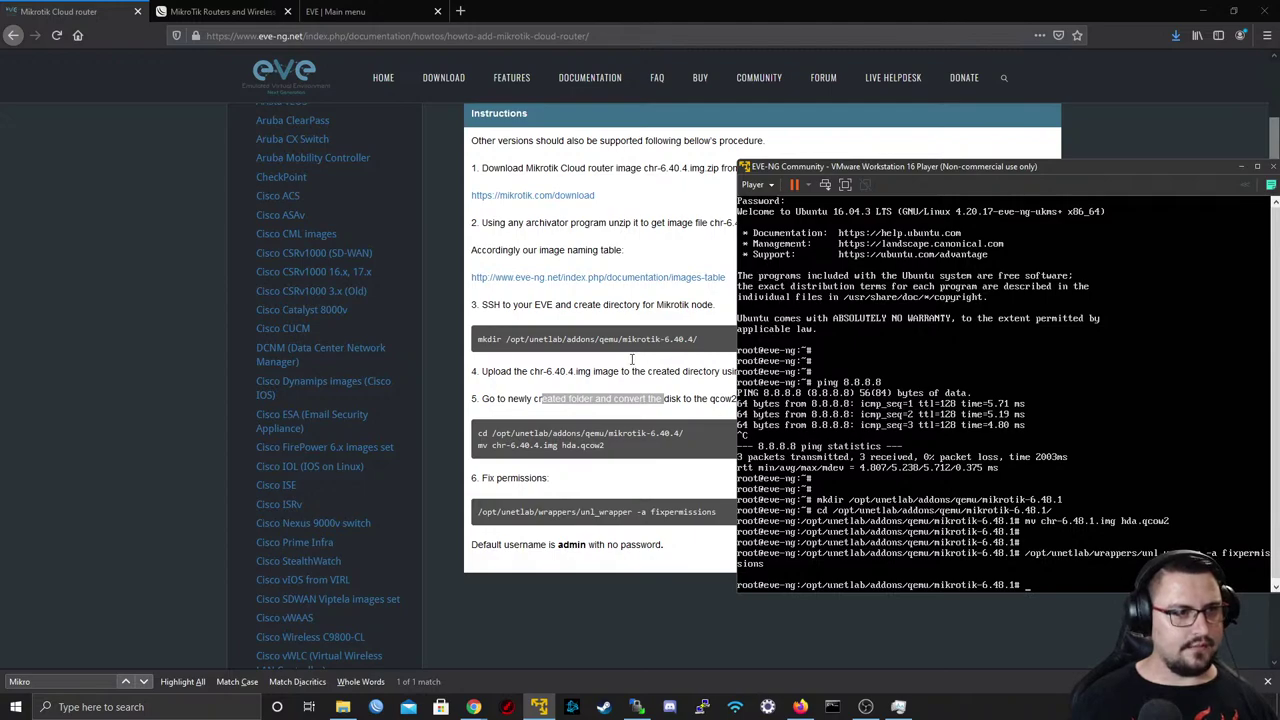
Start a new lab named 'Our first lab' and fill in the author
{"action": "left_click", "coordinate": [360, 16]}
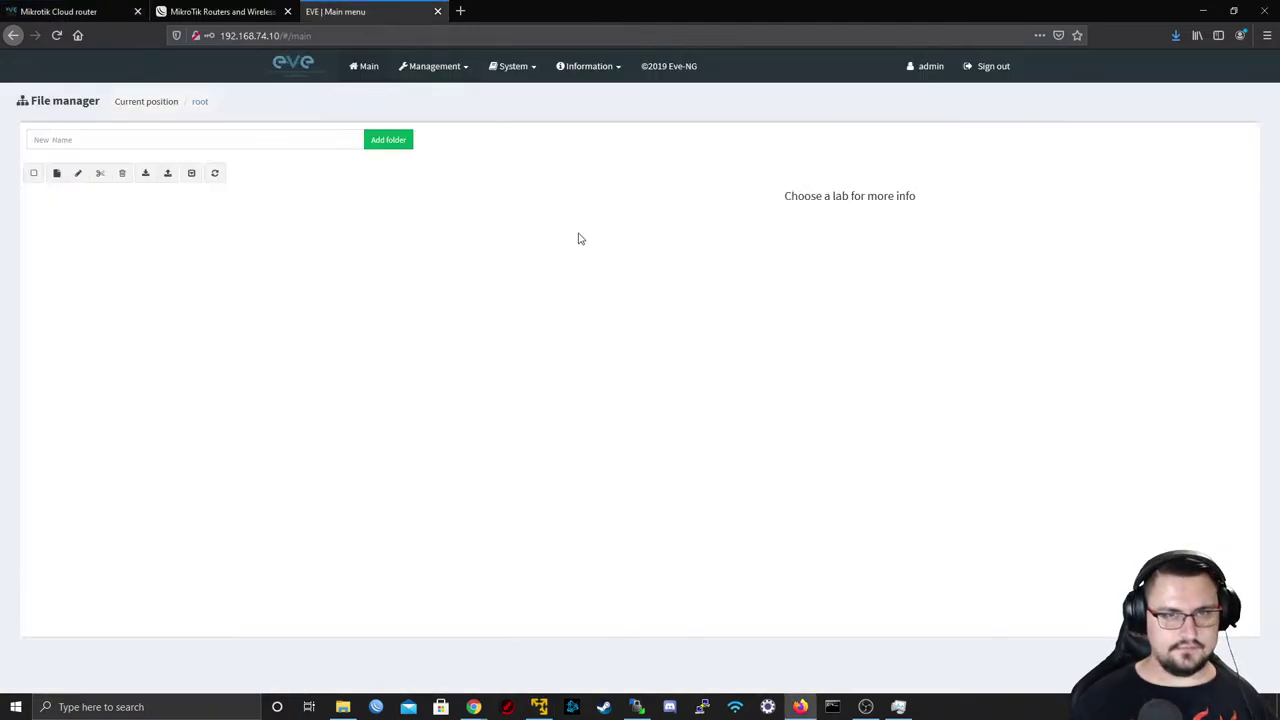
{"action": "left_click", "coordinate": [57, 174]}
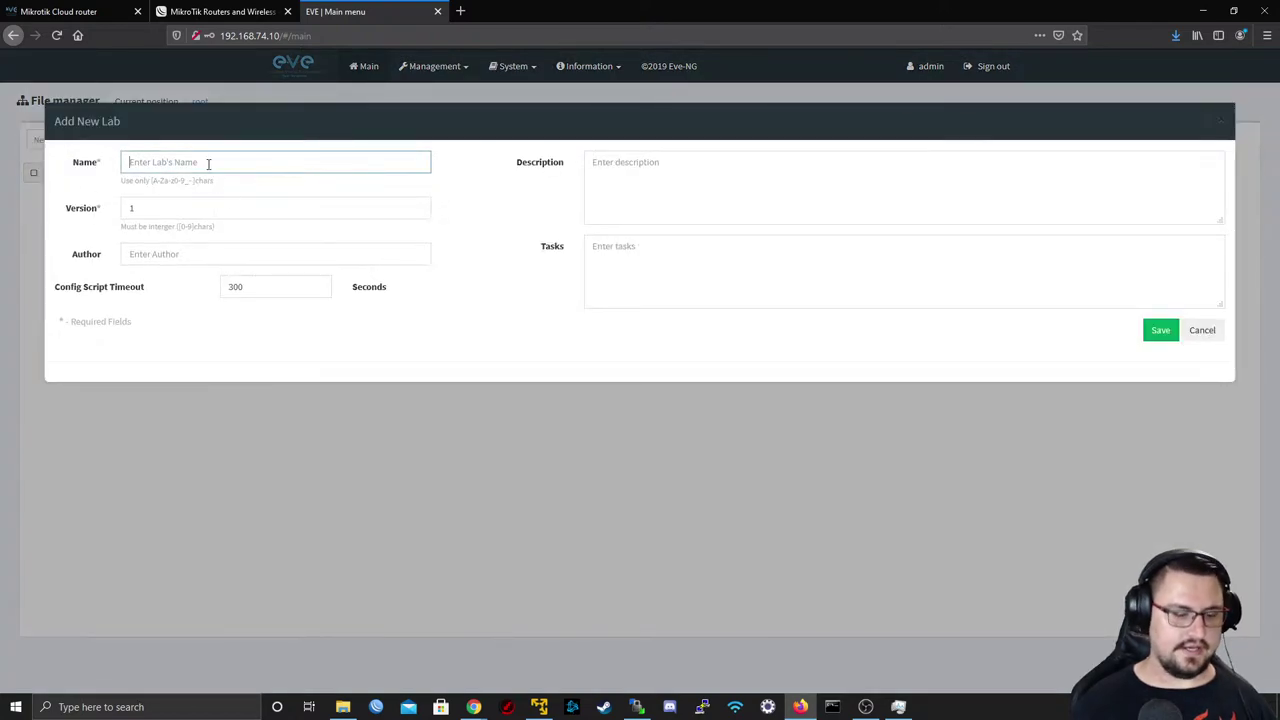
{"action": "type", "text": "Our first lab"}
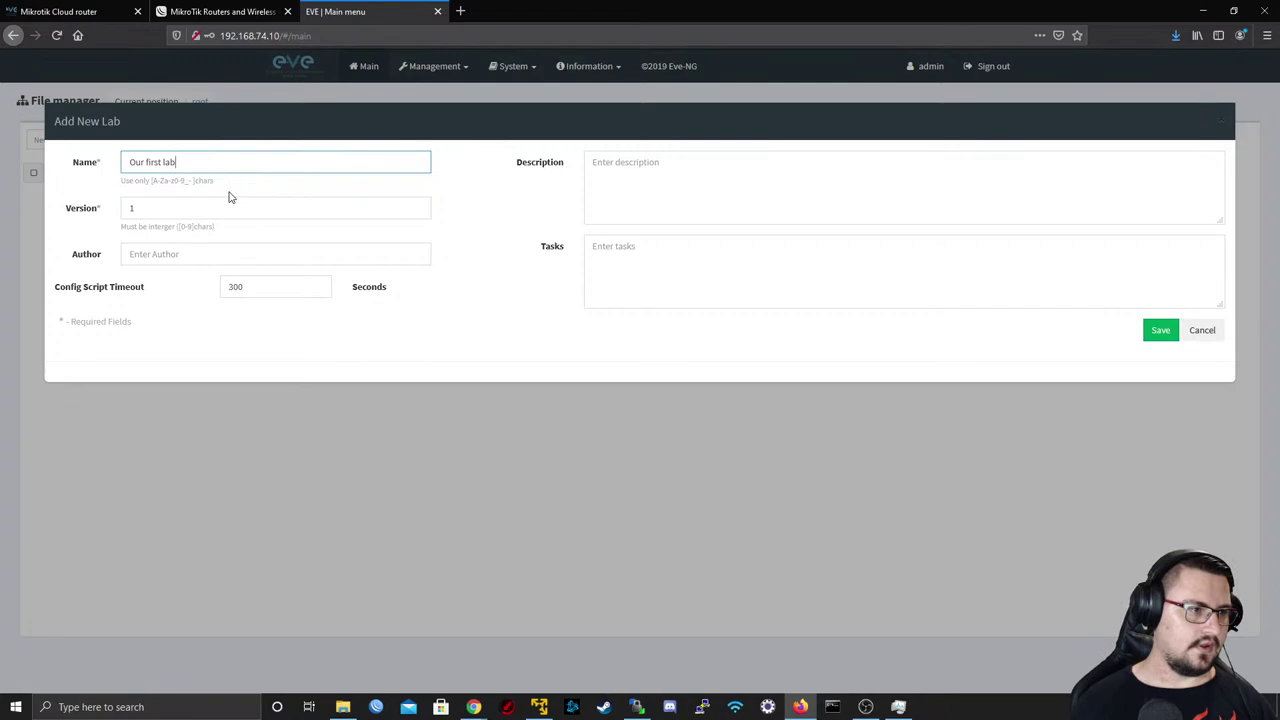
{"action": "key", "text": "Tab"}
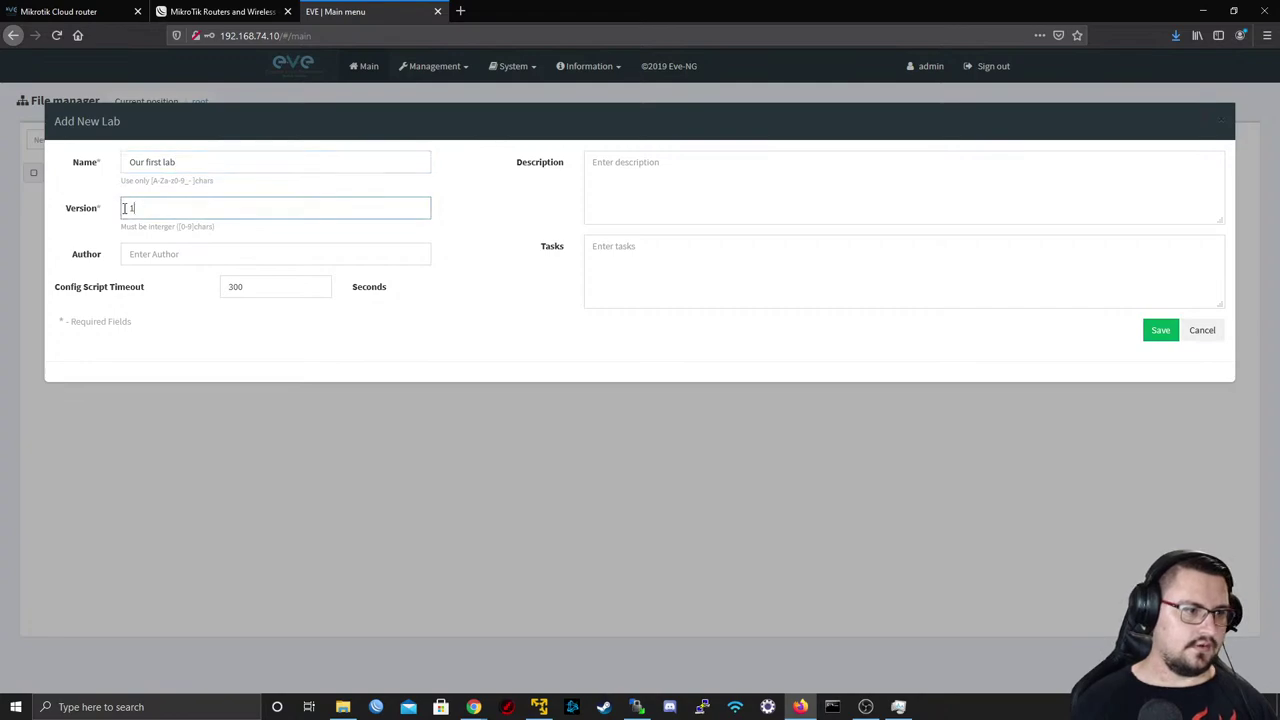
{"action": "key", "text": "Tab"}
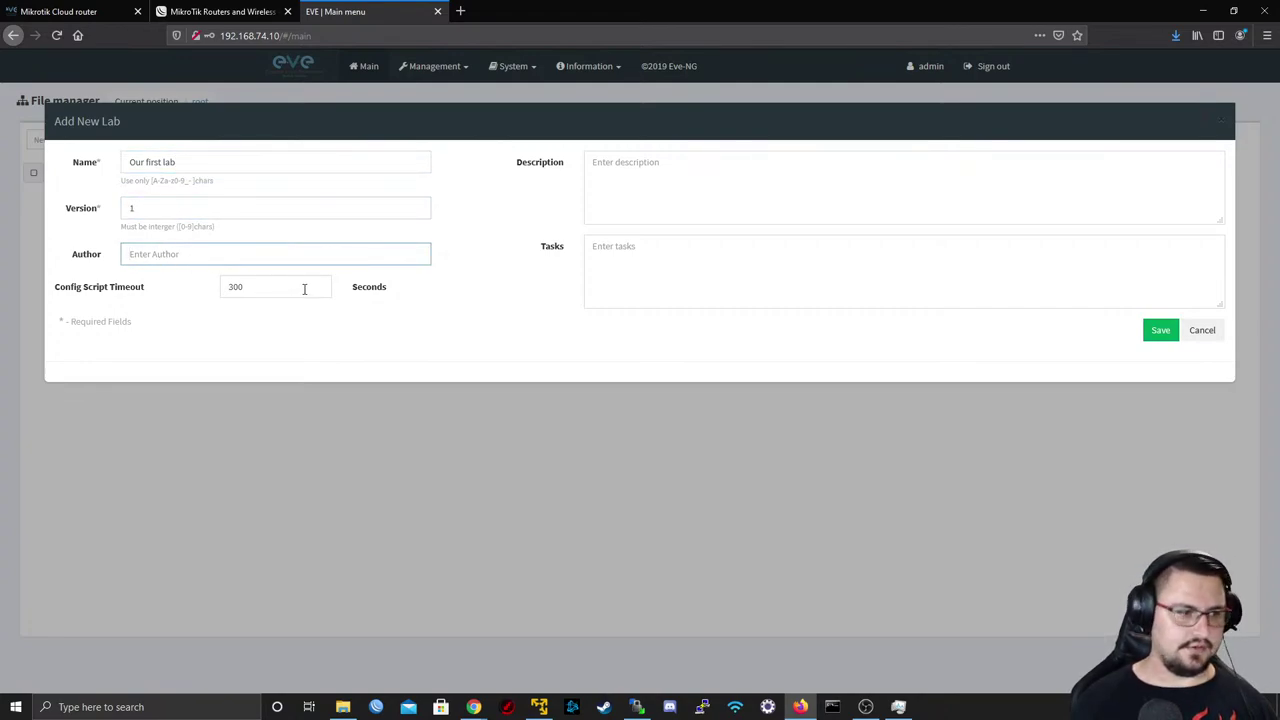
{"action": "type", "text": "The Network Berg"}
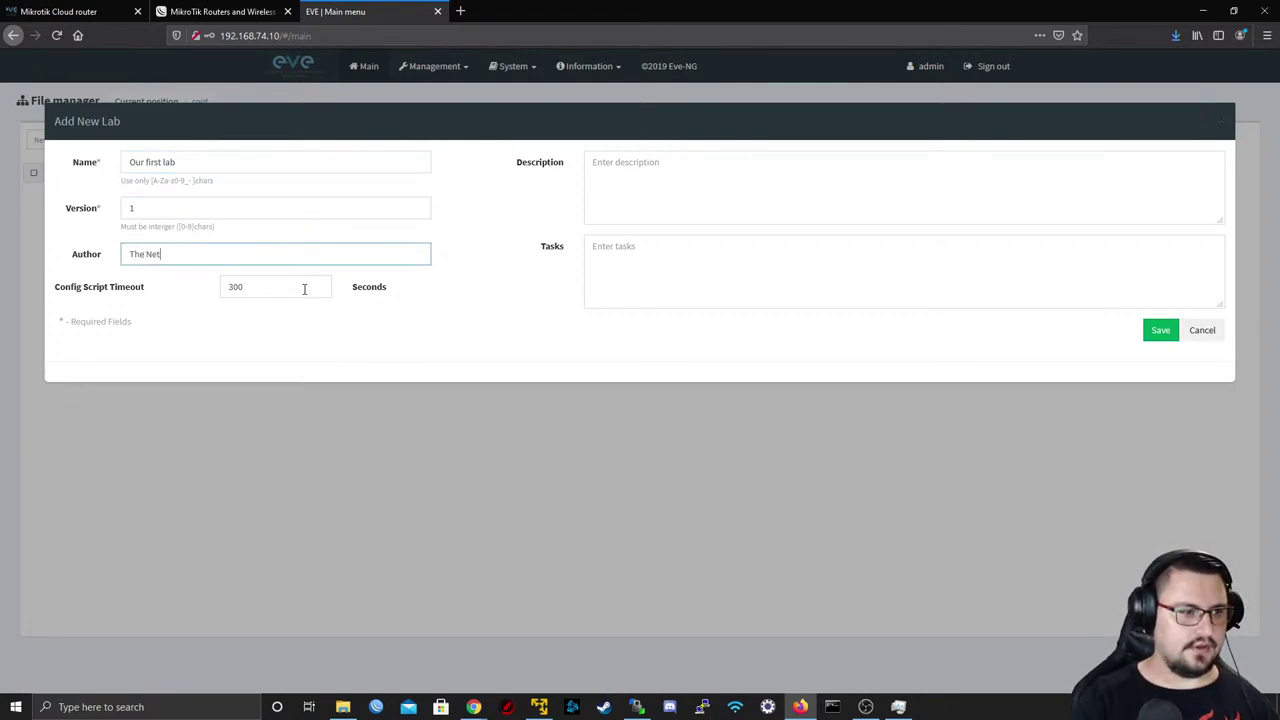
Add an internet-access description and task '1. Setup a router', then save the lab
{"action": "left_click", "coordinate": [673, 198]}
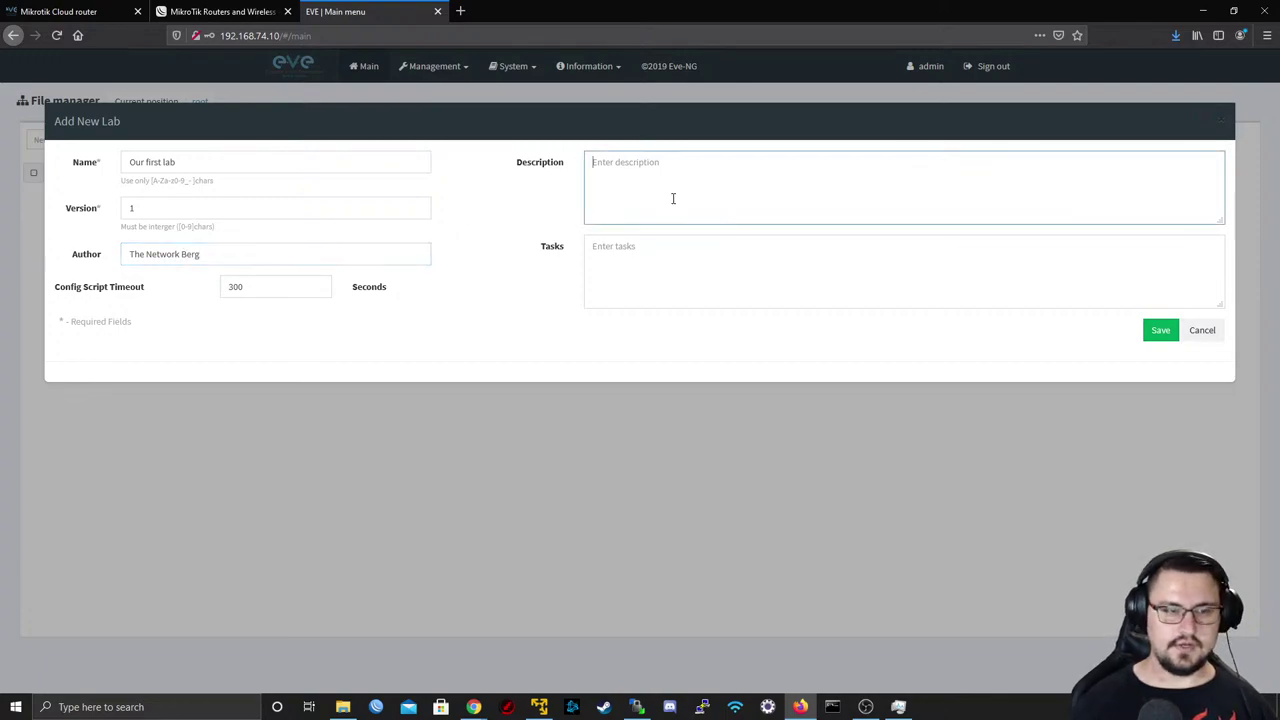
{"action": "type", "text": "Lab"}
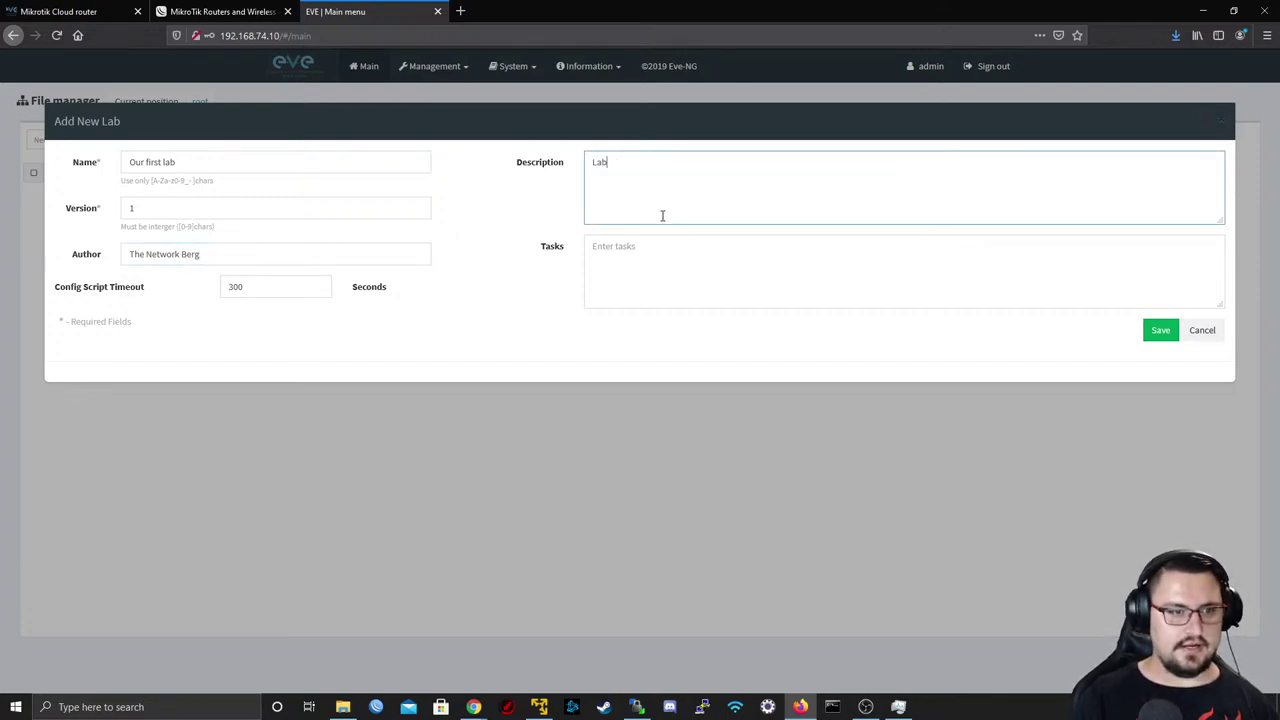
{"action": "type", "text": " to create some route"}
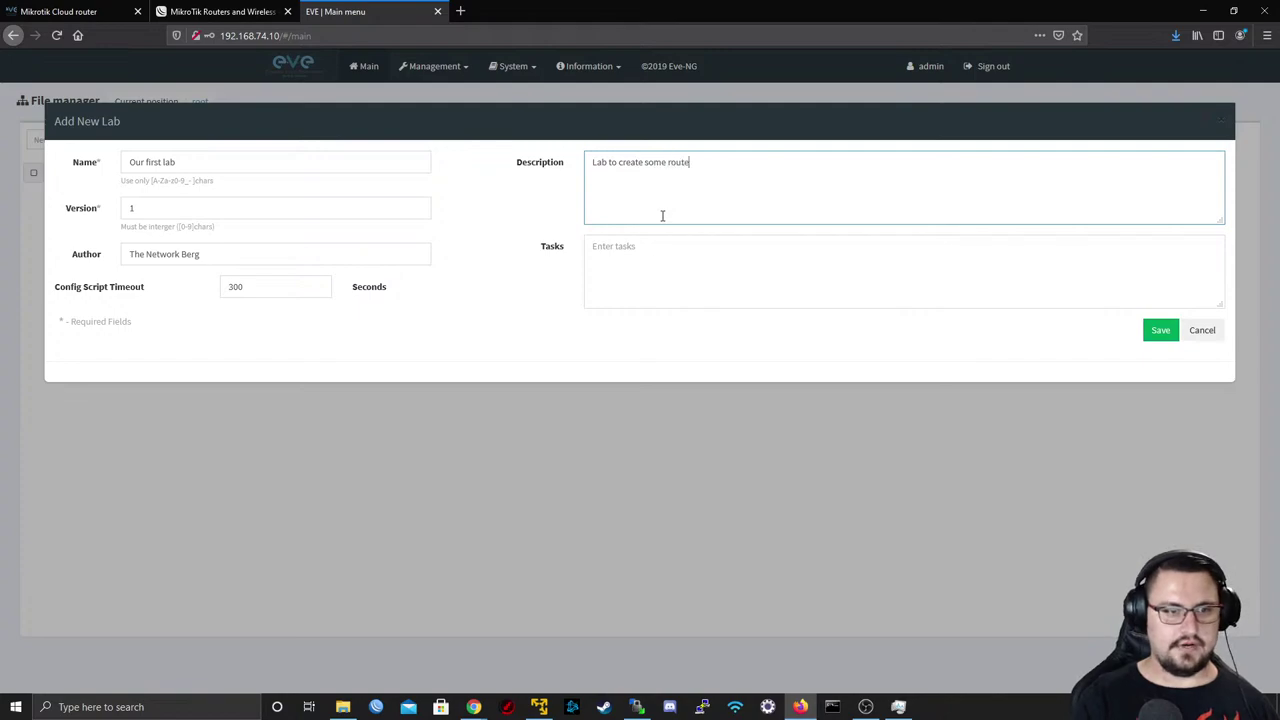
{"action": "type", "text": "rs and get internet access"}
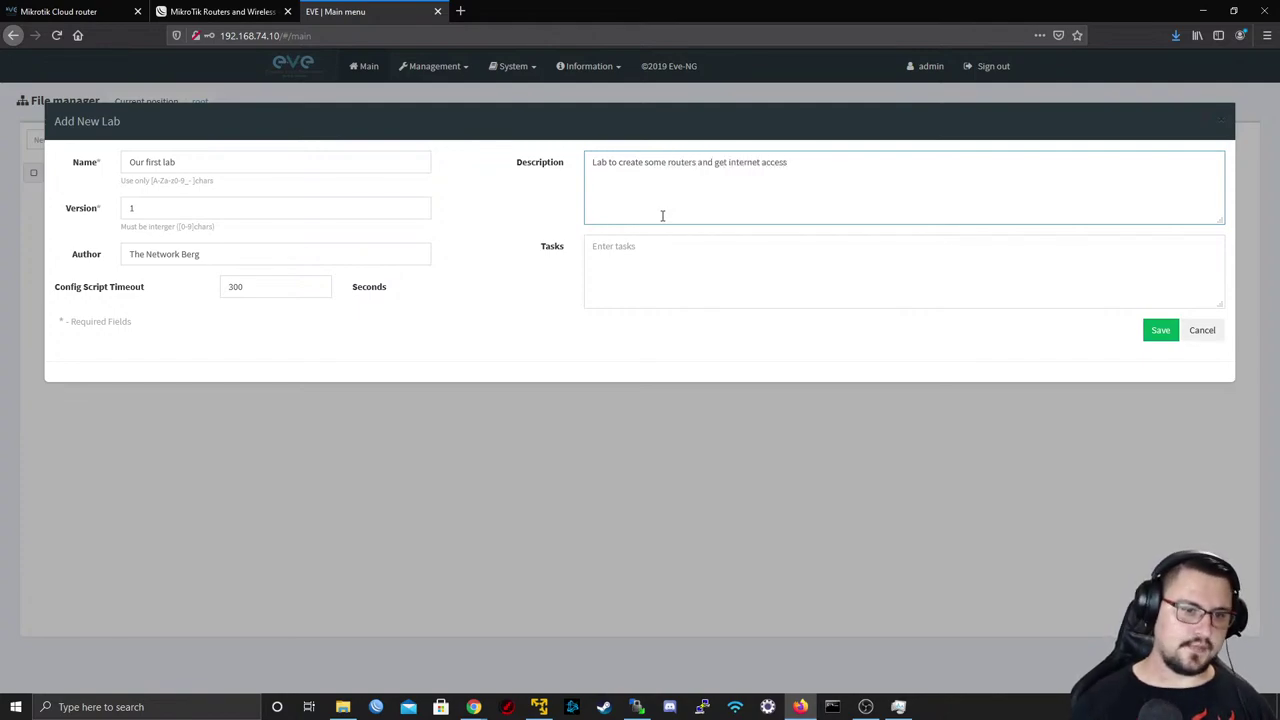
{"action": "left_click", "coordinate": [625, 258]}
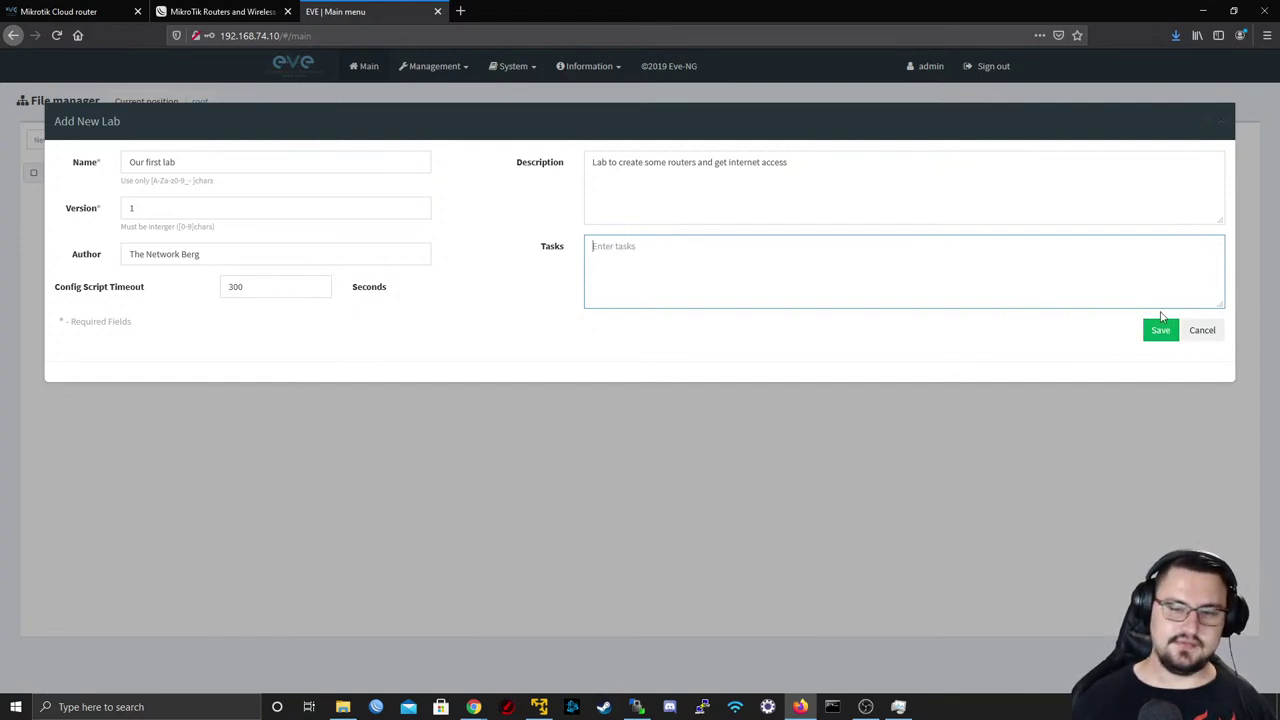
{"action": "type", "text": "1. S"}
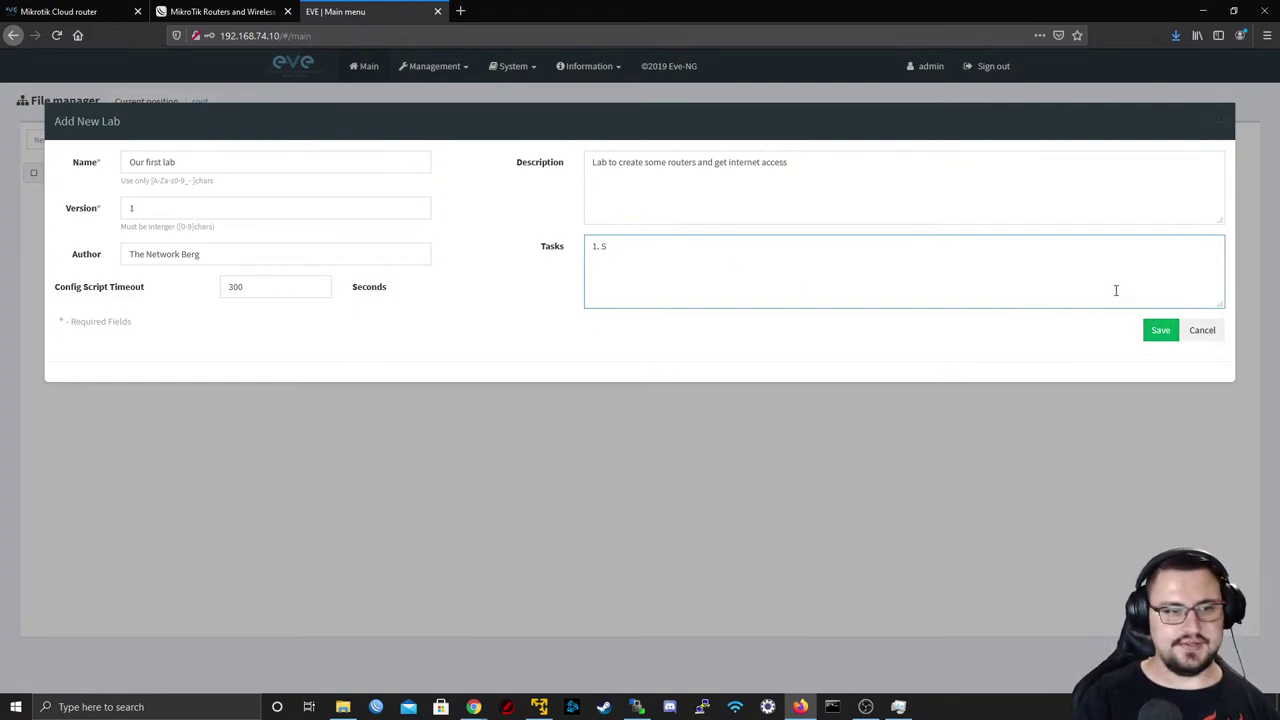
{"action": "type", "text": "etup a routrer"}
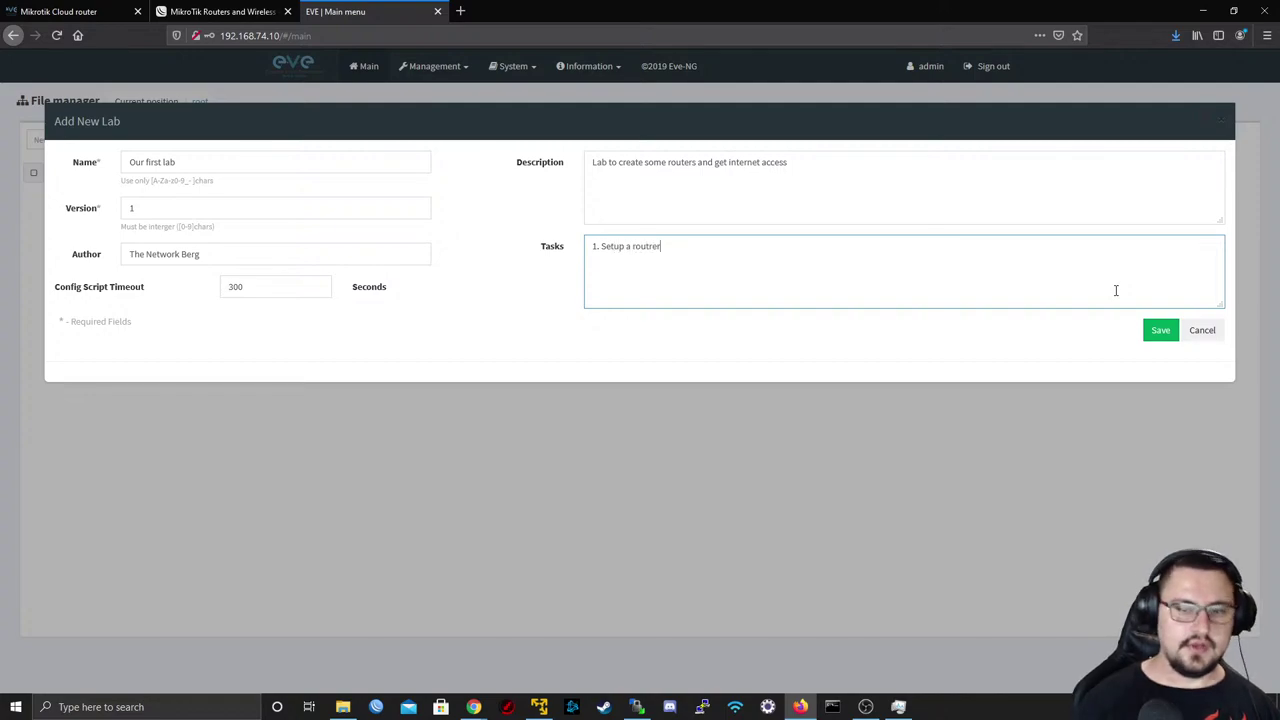
{"action": "key", "text": "BackSpace"}
{"action": "key", "text": "BackSpace"}
{"action": "key", "text": "BackSpace"}
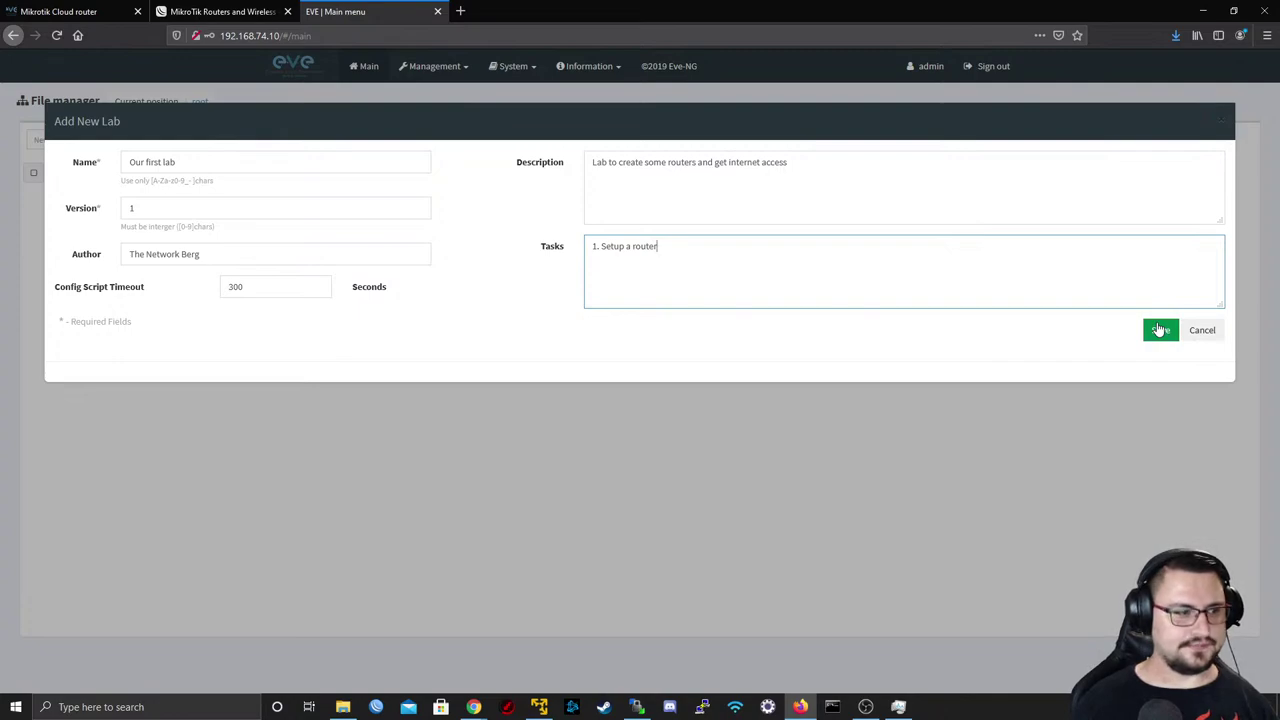
{"action": "left_click", "coordinate": [1160, 330]}
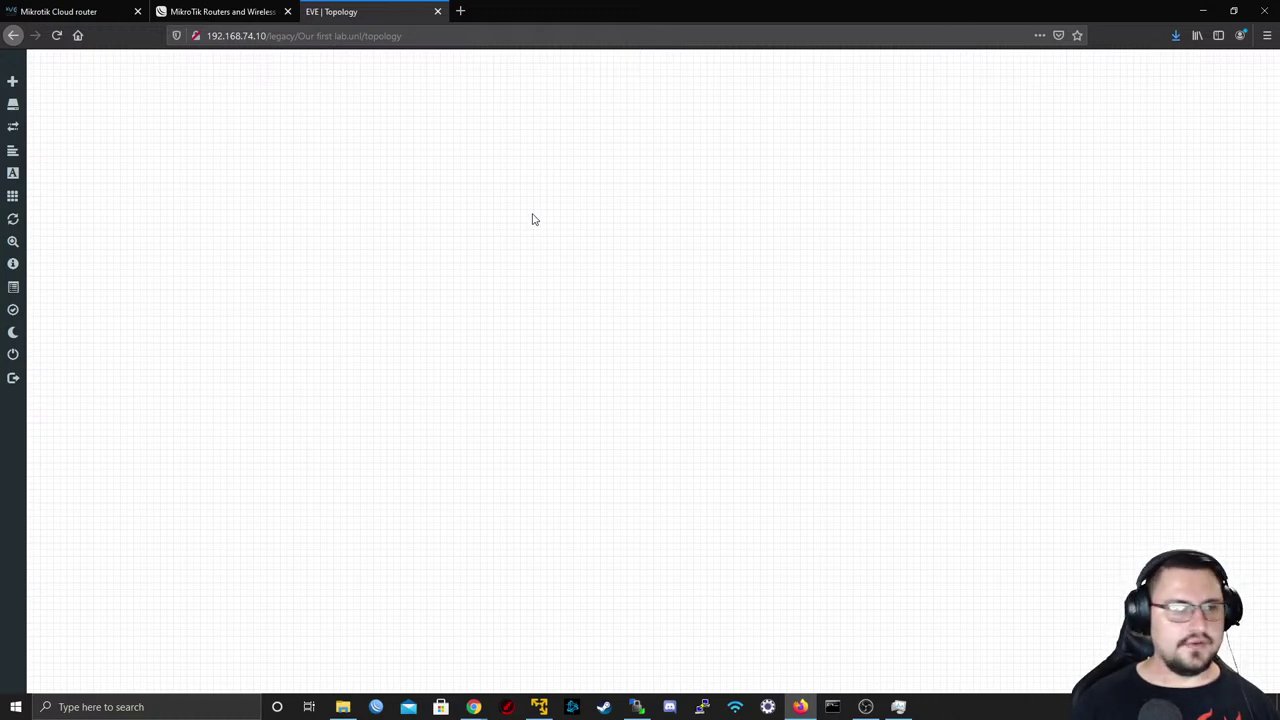
Open the Add a New Node dialog and scroll the template list to MikroTik RouterOS
{"action": "right_click", "coordinate": [322, 170]}
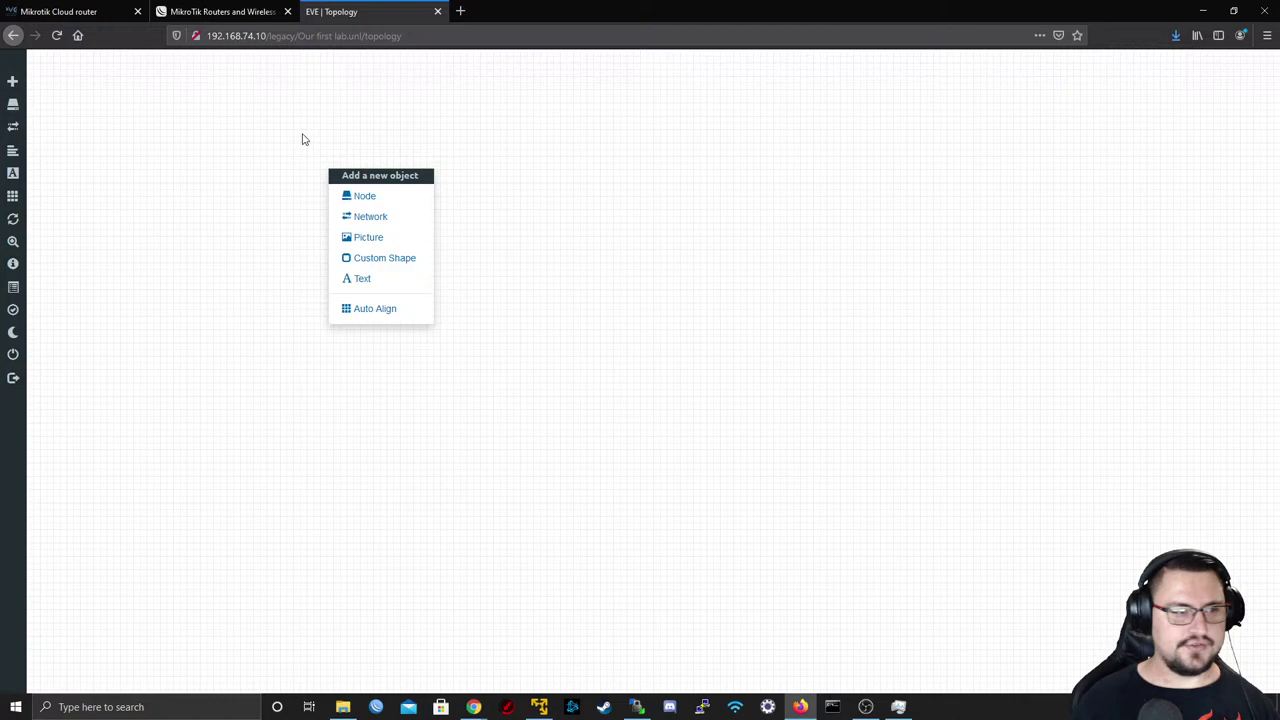
{"action": "left_click", "coordinate": [371, 197]}
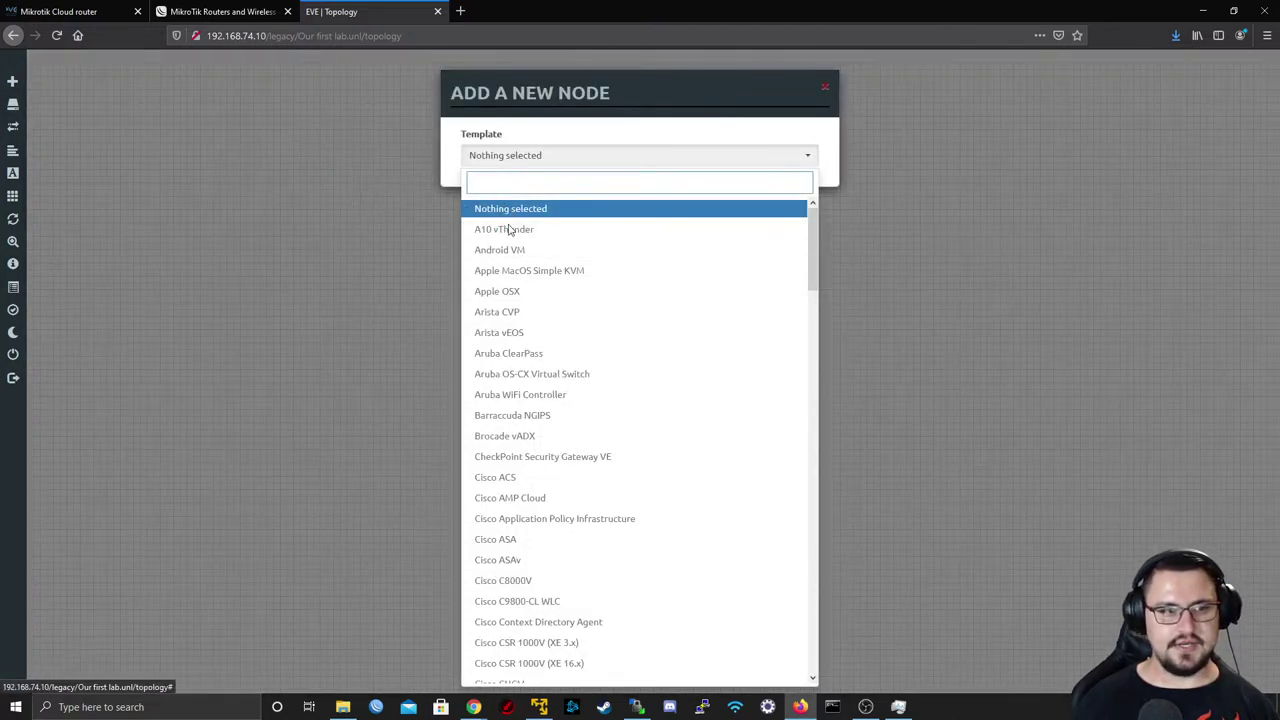
{"action": "scroll", "coordinate": [510, 228], "scroll_direction": "down", "scroll_amount": 1}
{"action": "scroll", "coordinate": [513, 228], "scroll_direction": "down", "scroll_amount": 10}
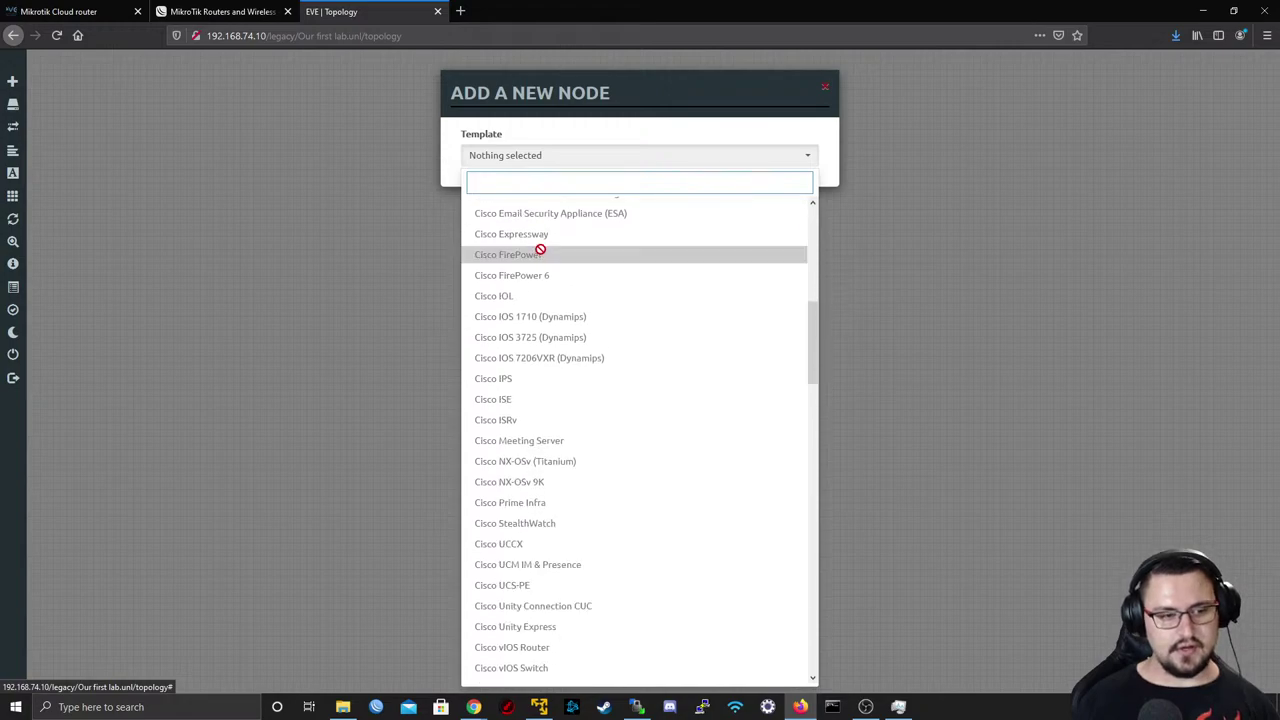
{"action": "scroll", "coordinate": [538, 250], "scroll_direction": "down", "scroll_amount": 12}
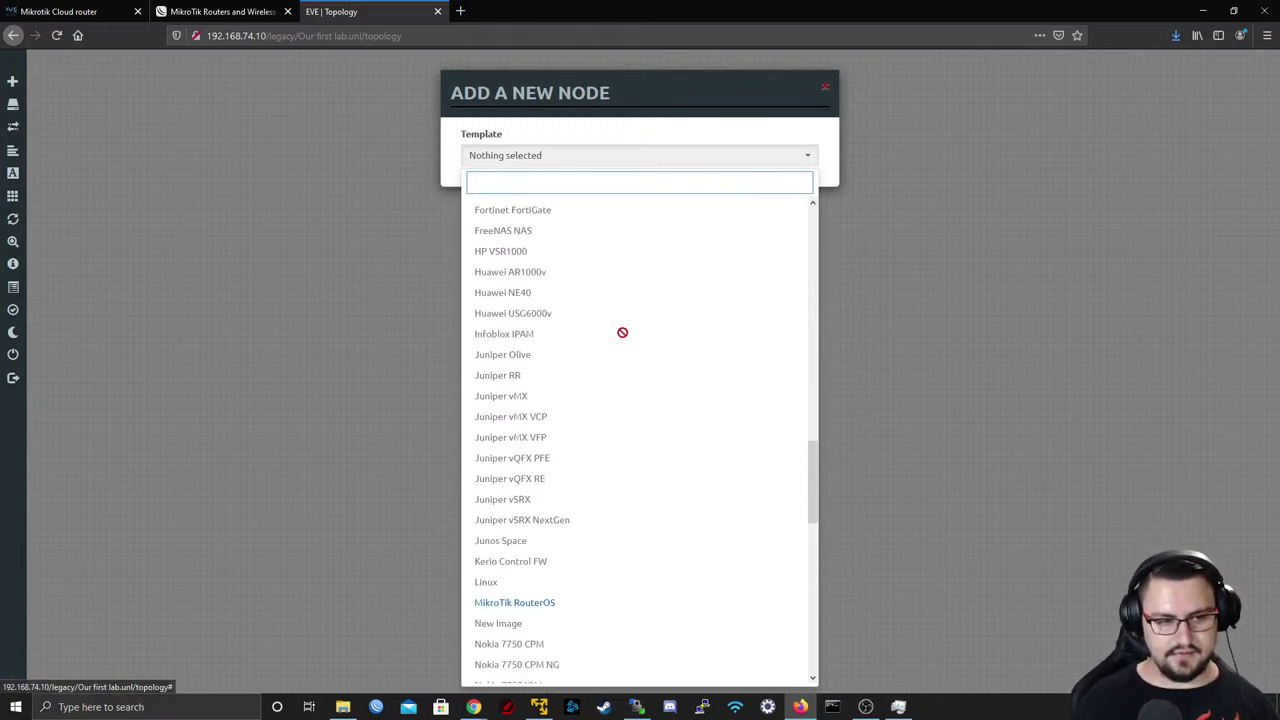
{"action": "scroll", "coordinate": [547, 275], "scroll_direction": "up", "scroll_amount": 15}
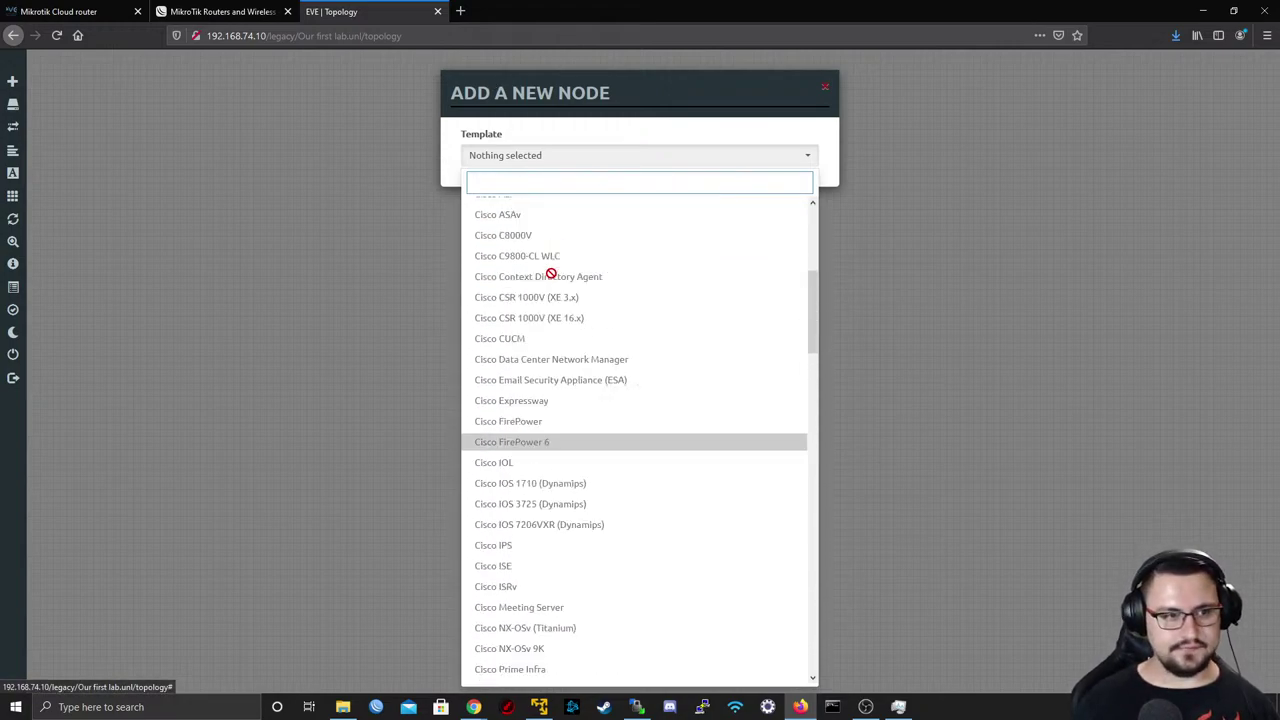
{"action": "scroll", "coordinate": [547, 281], "scroll_direction": "down", "scroll_amount": 12}
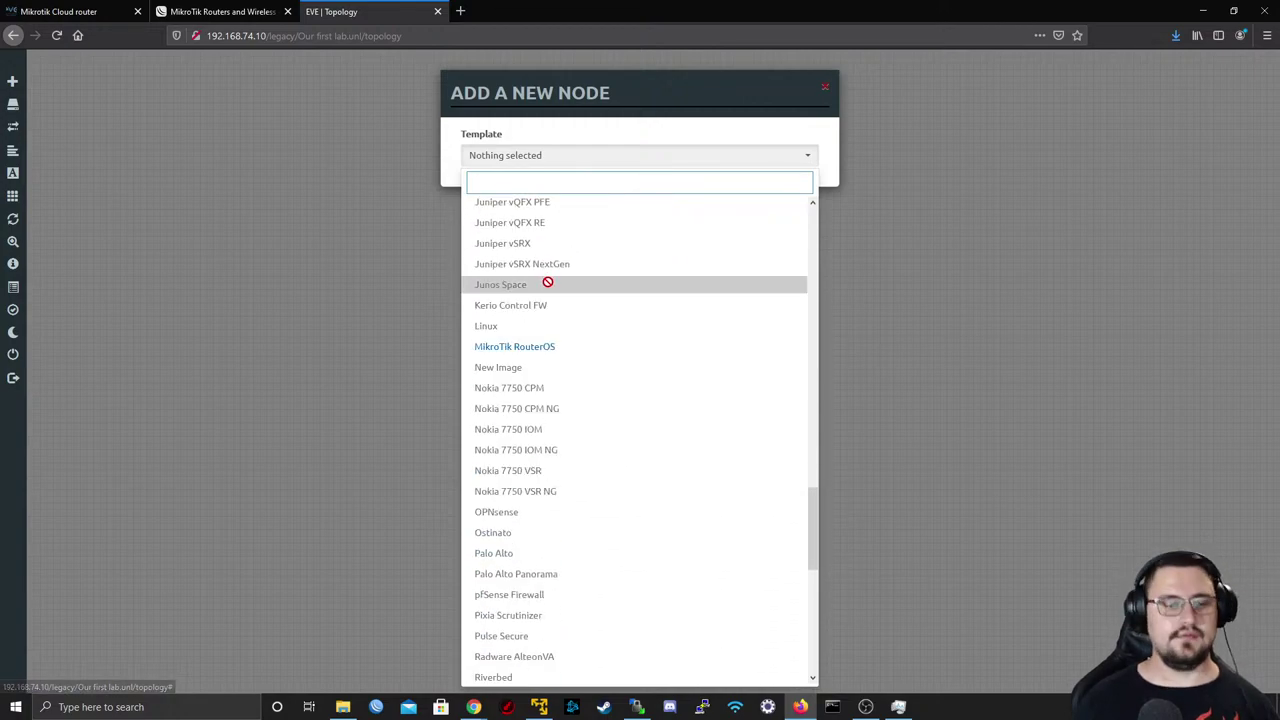
{"action": "scroll", "coordinate": [547, 282], "scroll_direction": "down", "scroll_amount": 1}
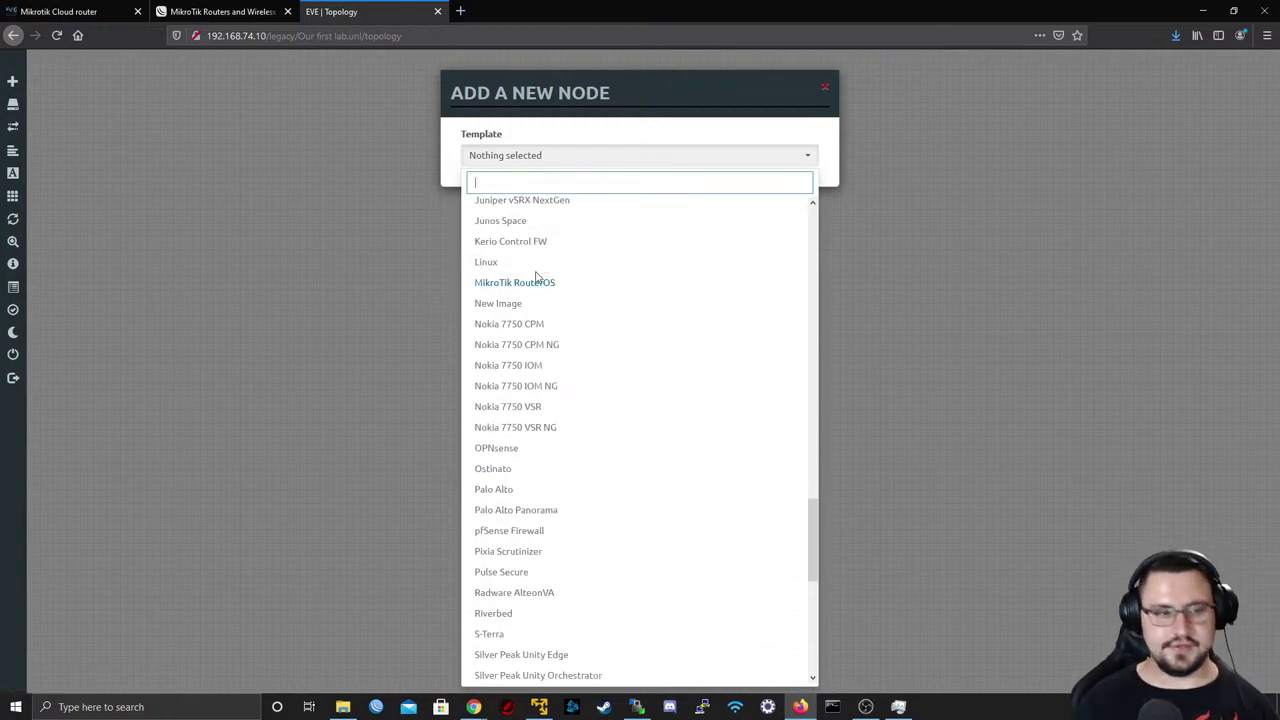
{"action": "left_click", "coordinate": [567, 285]}
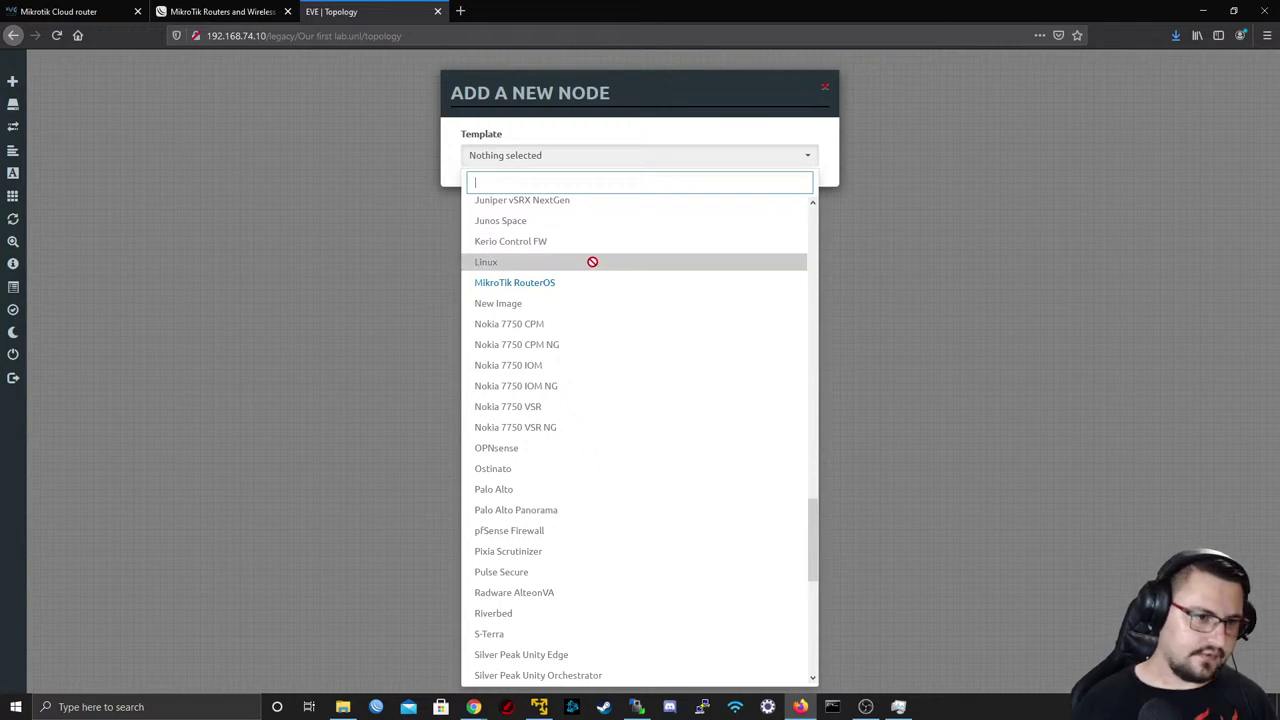
{"action": "scroll", "coordinate": [580, 250], "scroll_direction": "down", "scroll_amount": 1}
{"action": "scroll", "coordinate": [574, 242], "scroll_direction": "up", "scroll_amount": 1}
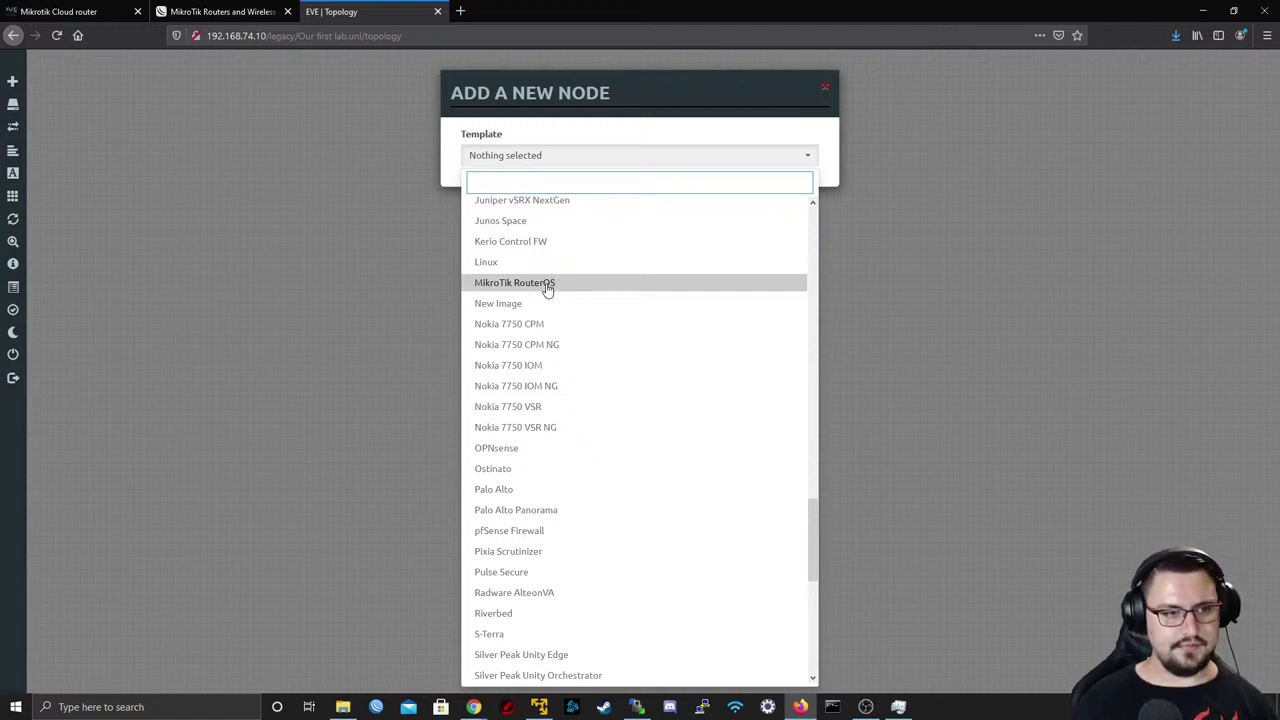
Choose the MikroTik RouterOS template, keep the Router.png icon, and set name prefix R
{"action": "left_click", "coordinate": [558, 290]}
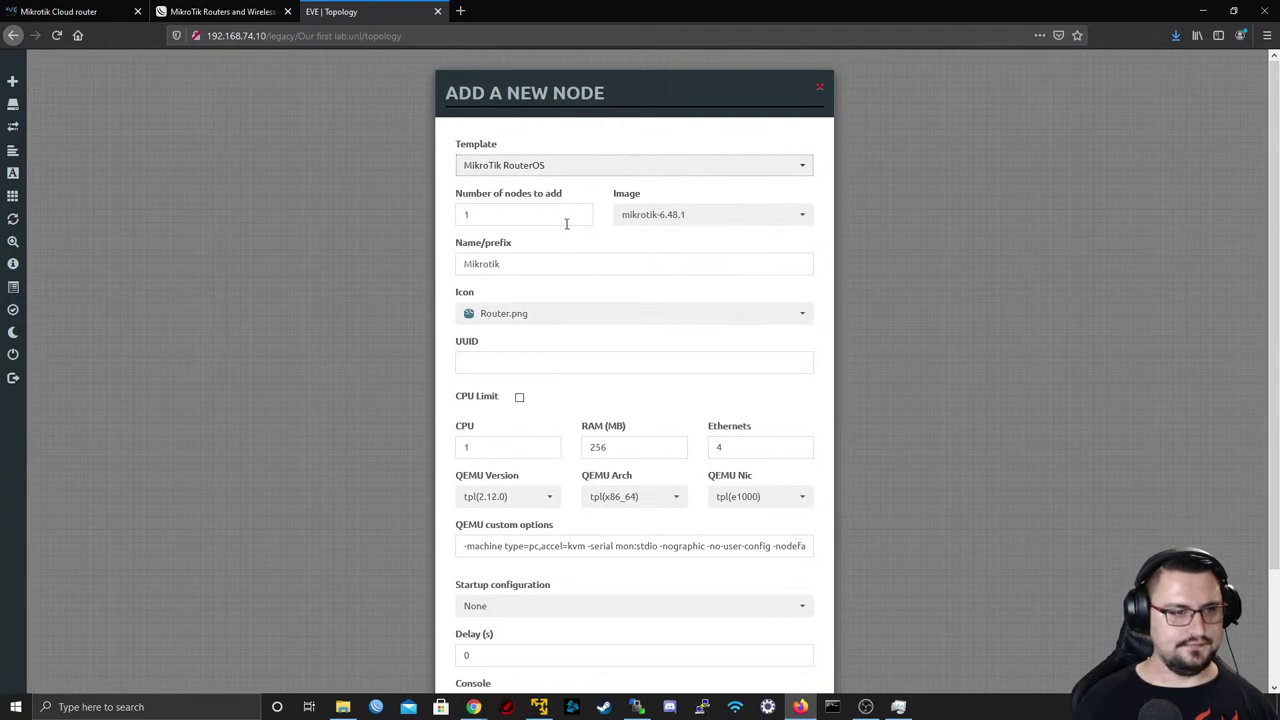
{"action": "double_click", "coordinate": [470, 214]}
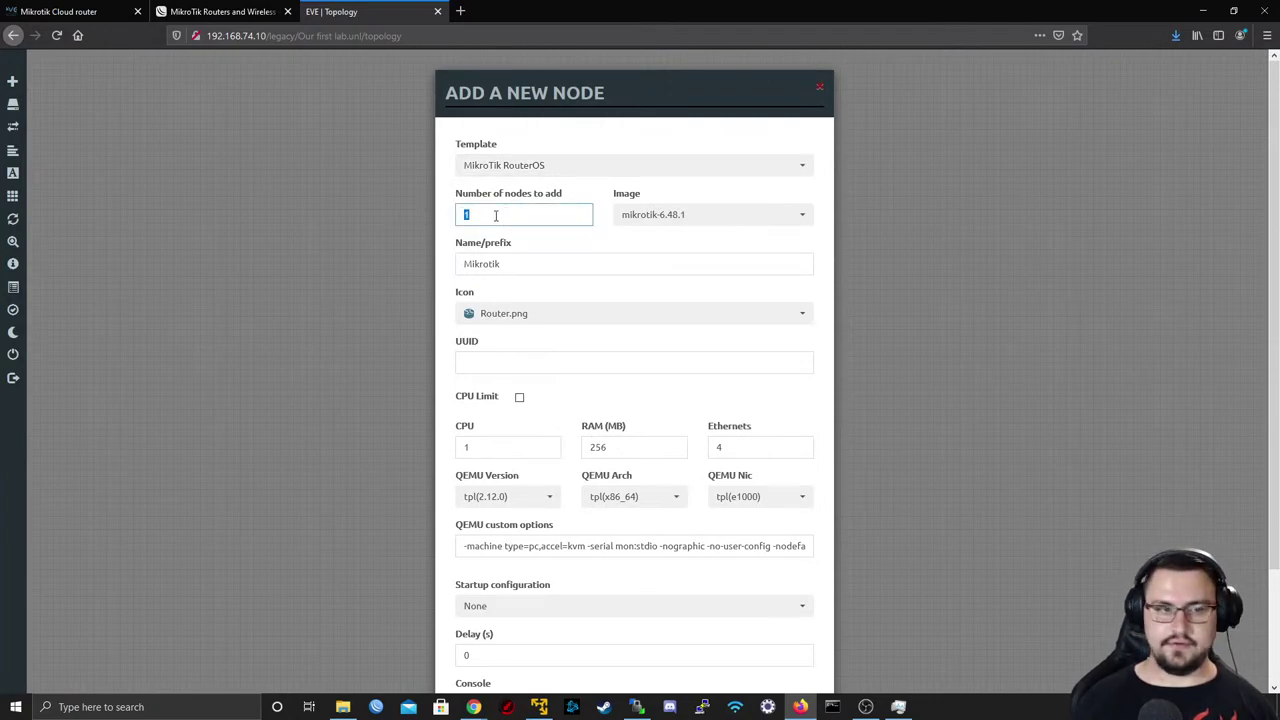
{"action": "scroll", "coordinate": [640, 218], "scroll_direction": "down", "scroll_amount": 2}
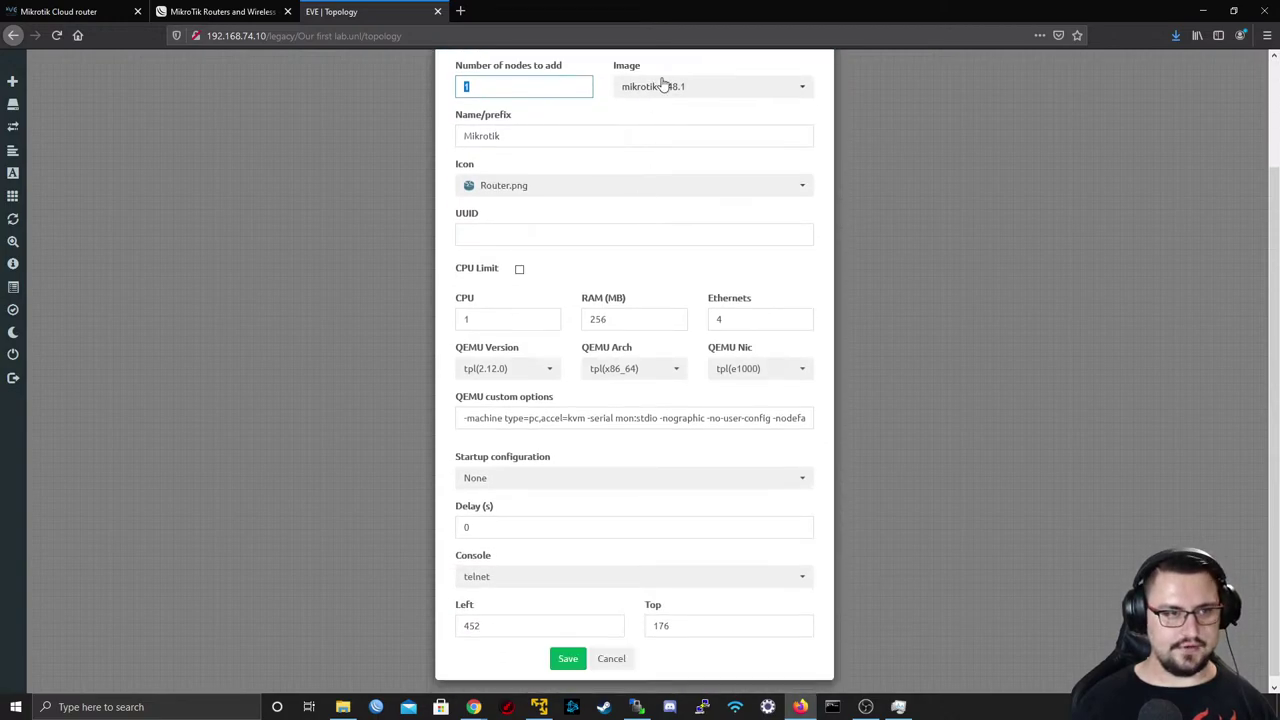
{"action": "left_click", "coordinate": [506, 186]}
{"action": "left_click", "coordinate": [506, 186]}
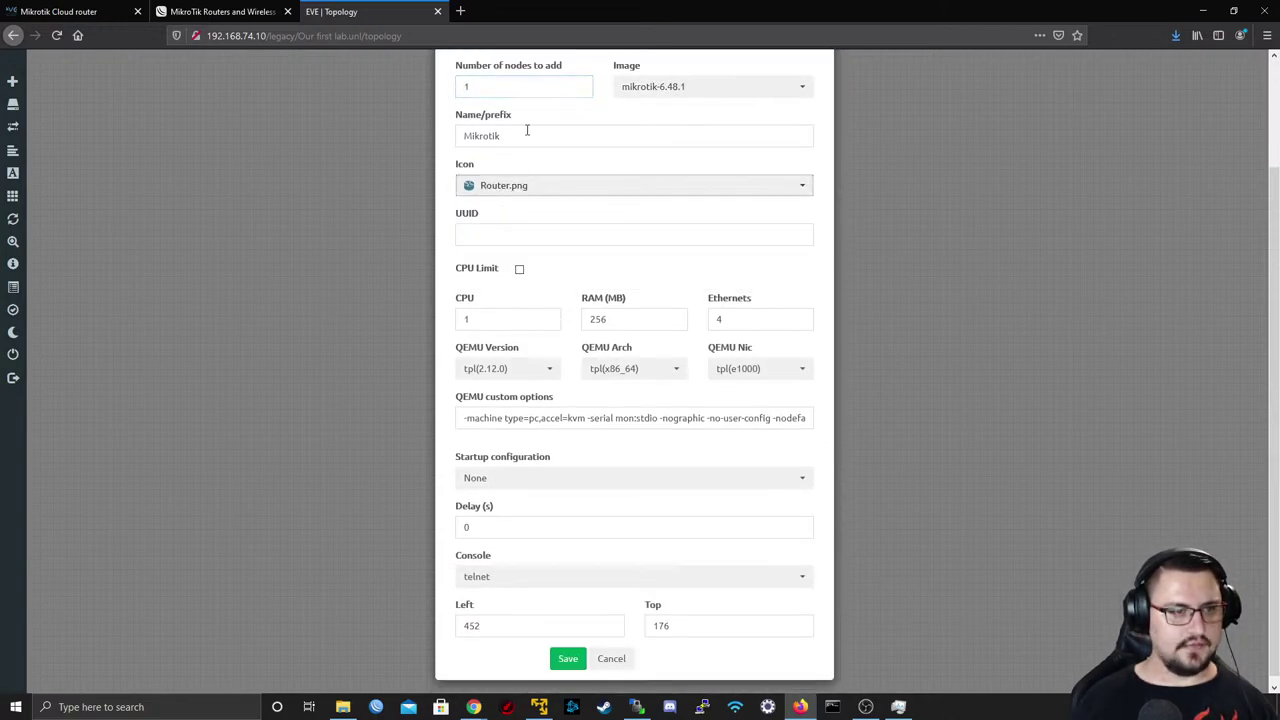
{"action": "double_click", "coordinate": [522, 136]}
{"action": "type", "text": "R"}
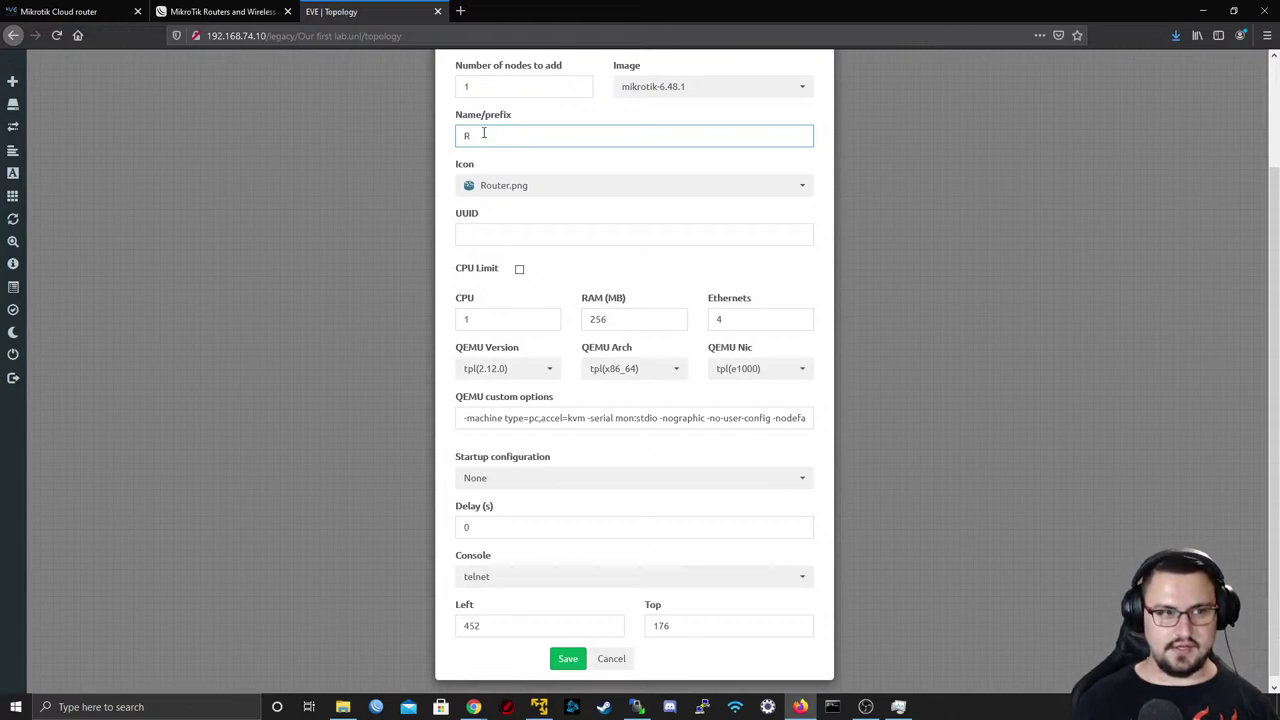
{"action": "scroll", "coordinate": [480, 137], "scroll_direction": "up", "scroll_amount": 1}
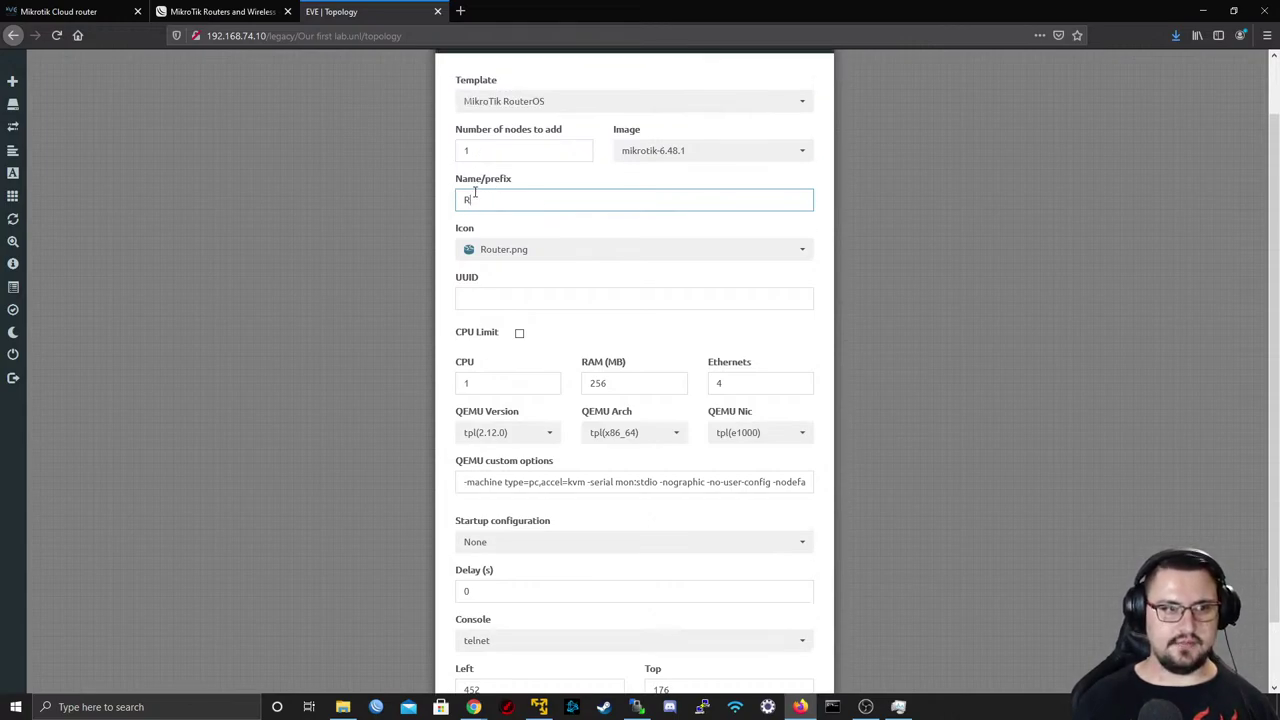
{"action": "scroll", "coordinate": [525, 250], "scroll_direction": "down", "scroll_amount": 1}
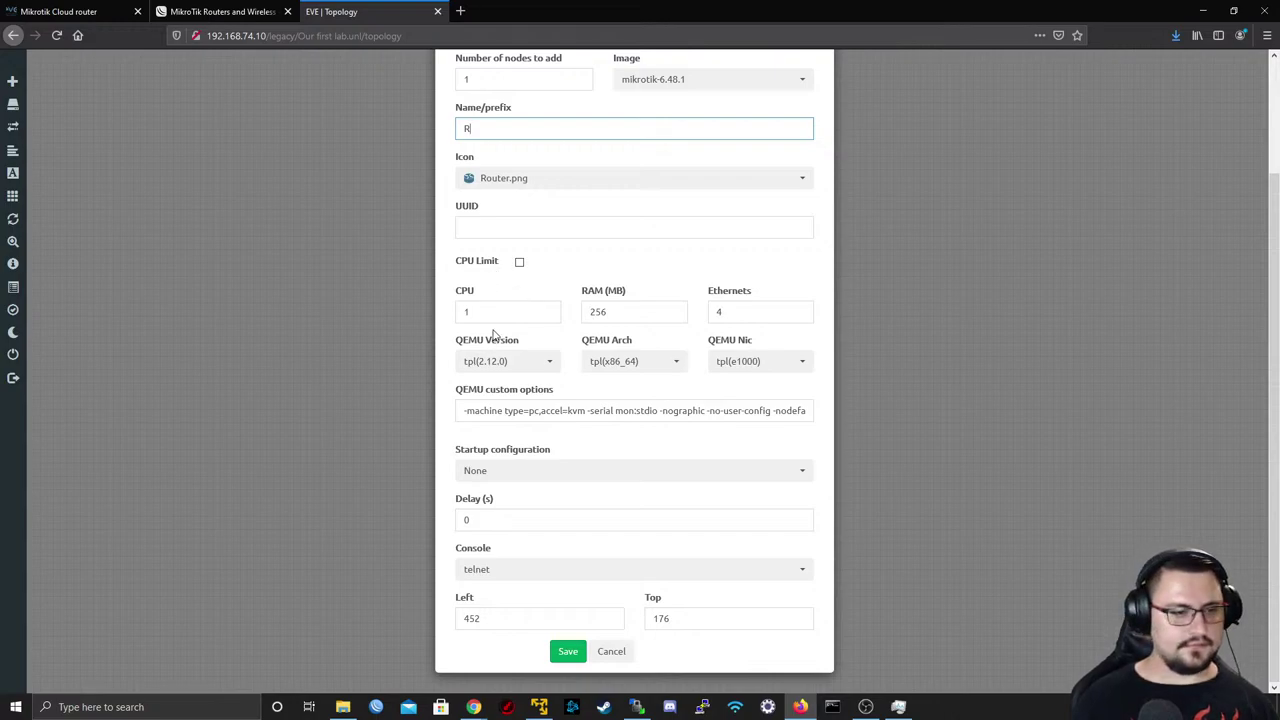
Set the node to 12 Ethernet interfaces and save it into the lab
{"action": "double_click", "coordinate": [495, 311]}
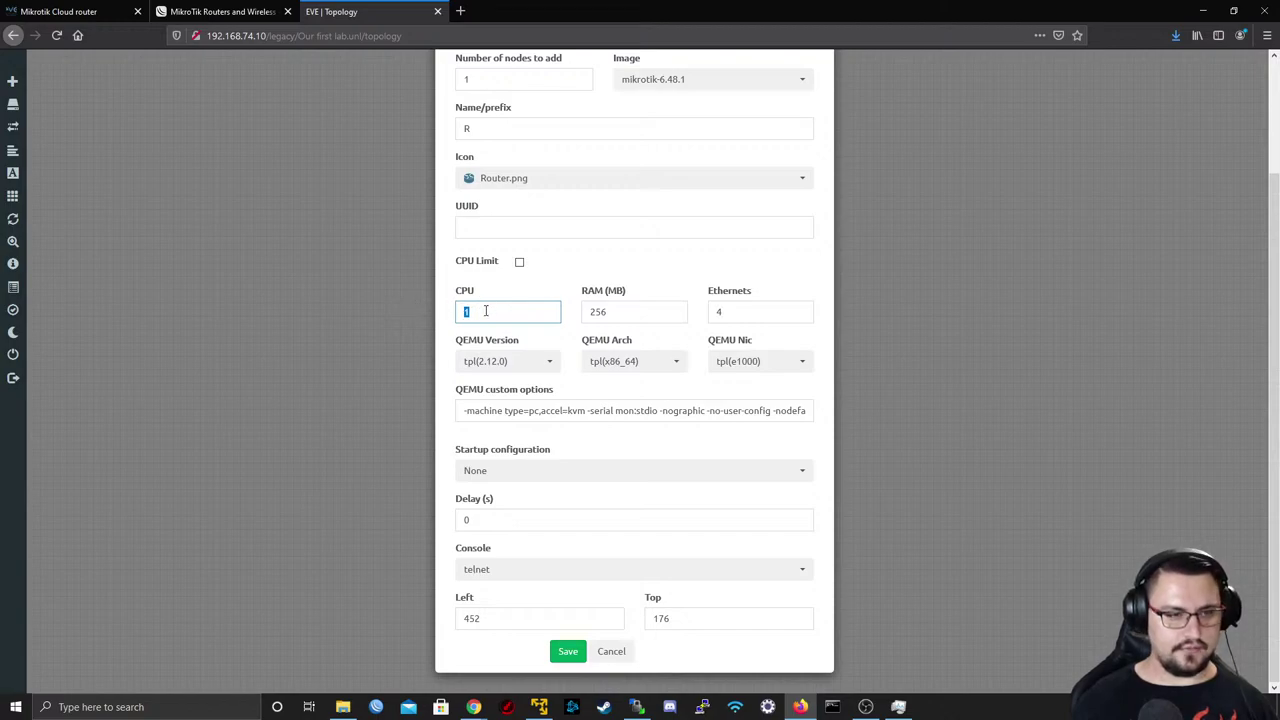
{"action": "double_click", "coordinate": [619, 312]}
{"action": "double_click", "coordinate": [724, 316]}
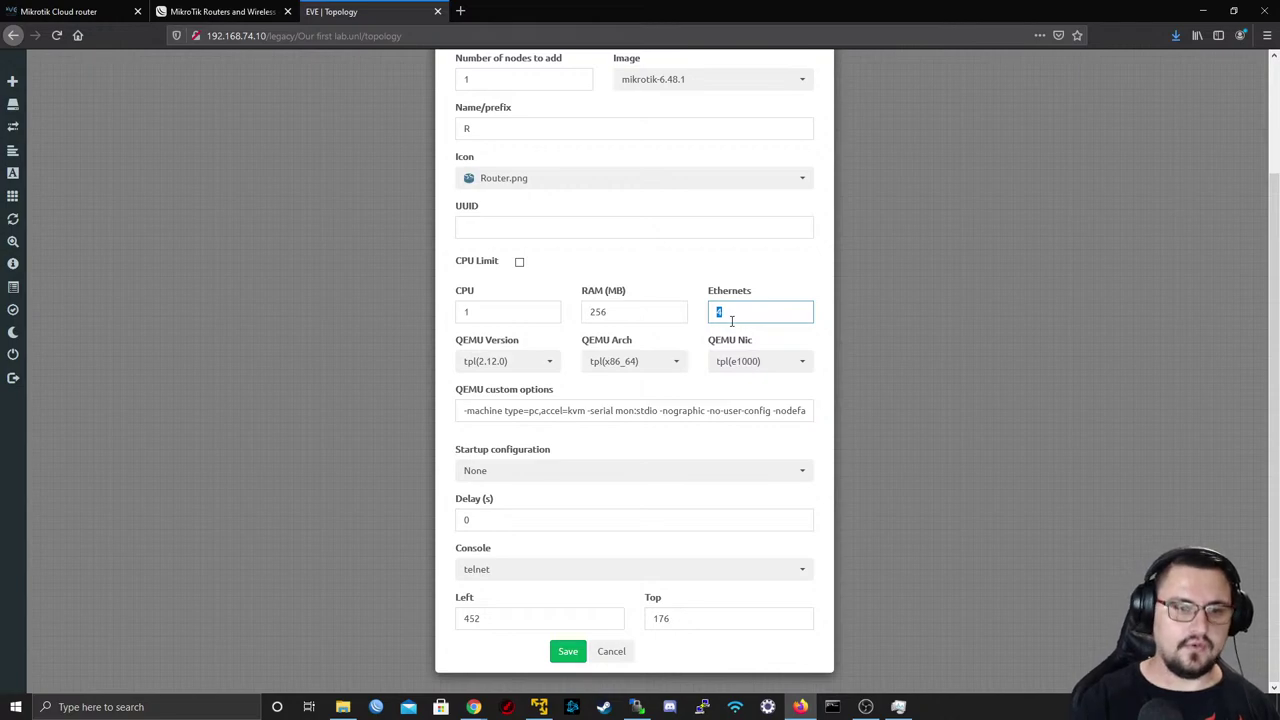
{"action": "type", "text": "12"}
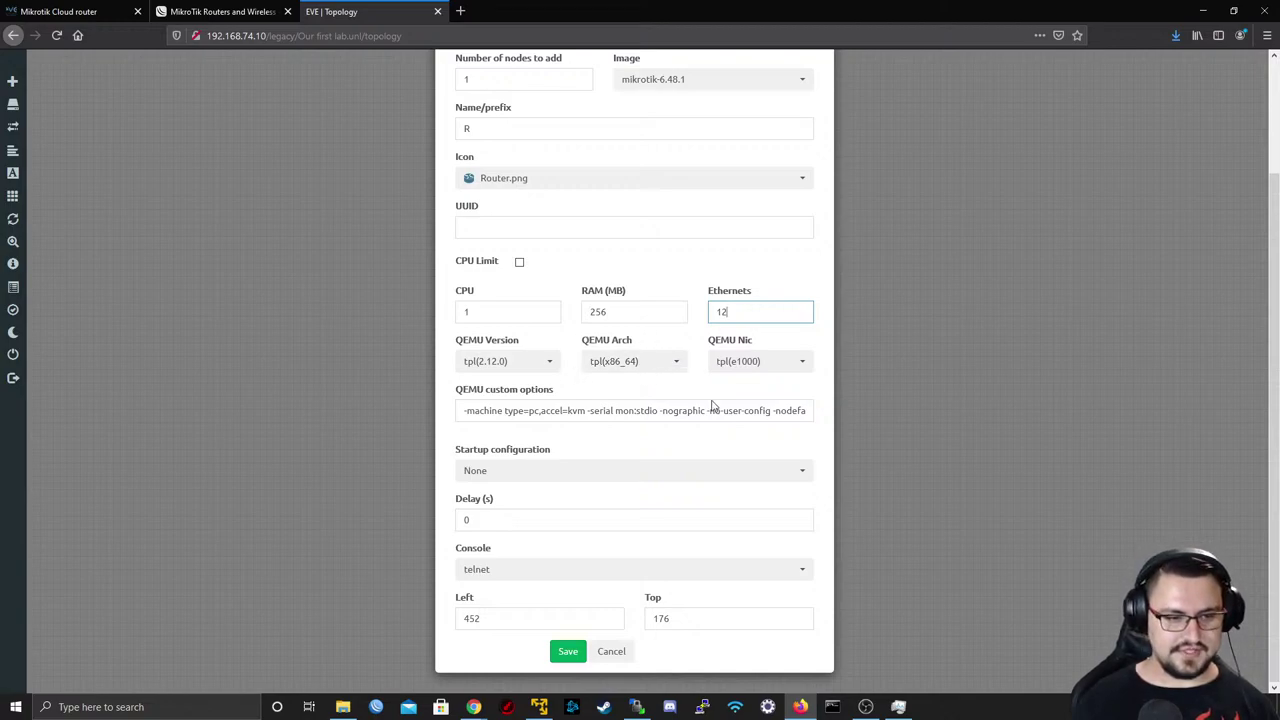
{"action": "scroll", "coordinate": [660, 425], "scroll_direction": "up", "scroll_amount": 3}
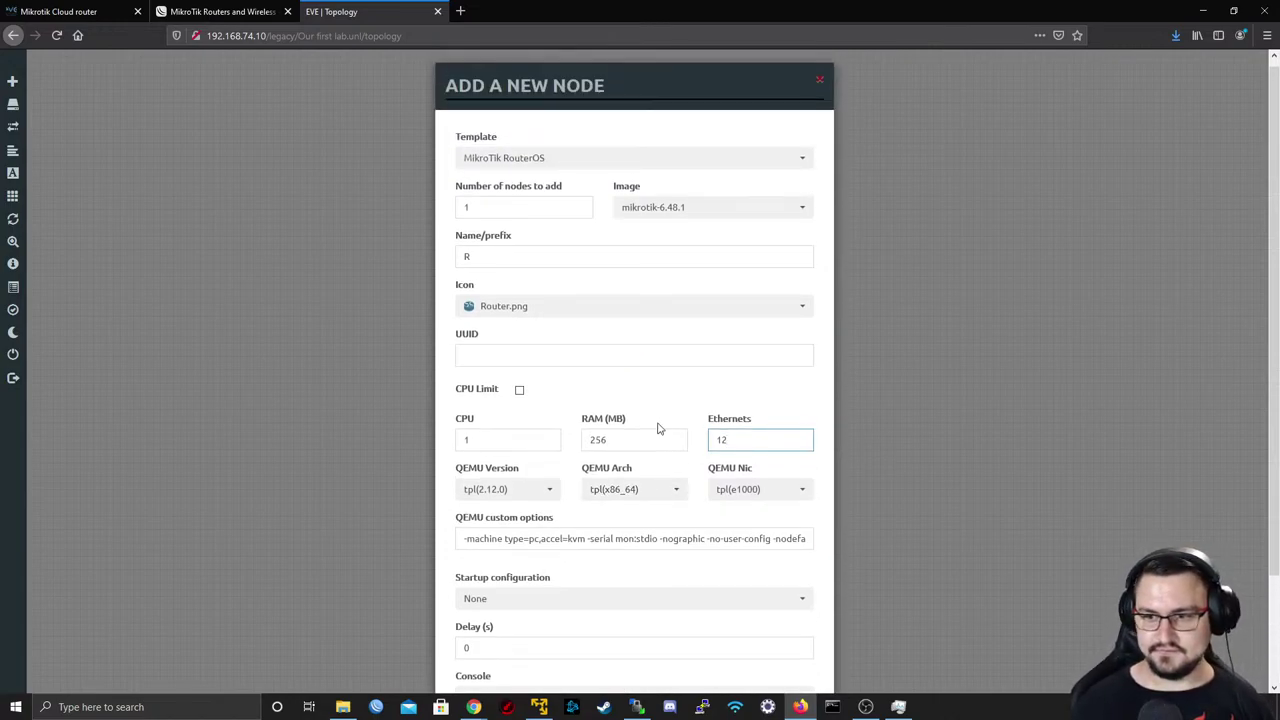
{"action": "scroll", "coordinate": [658, 428], "scroll_direction": "down", "scroll_amount": 3}
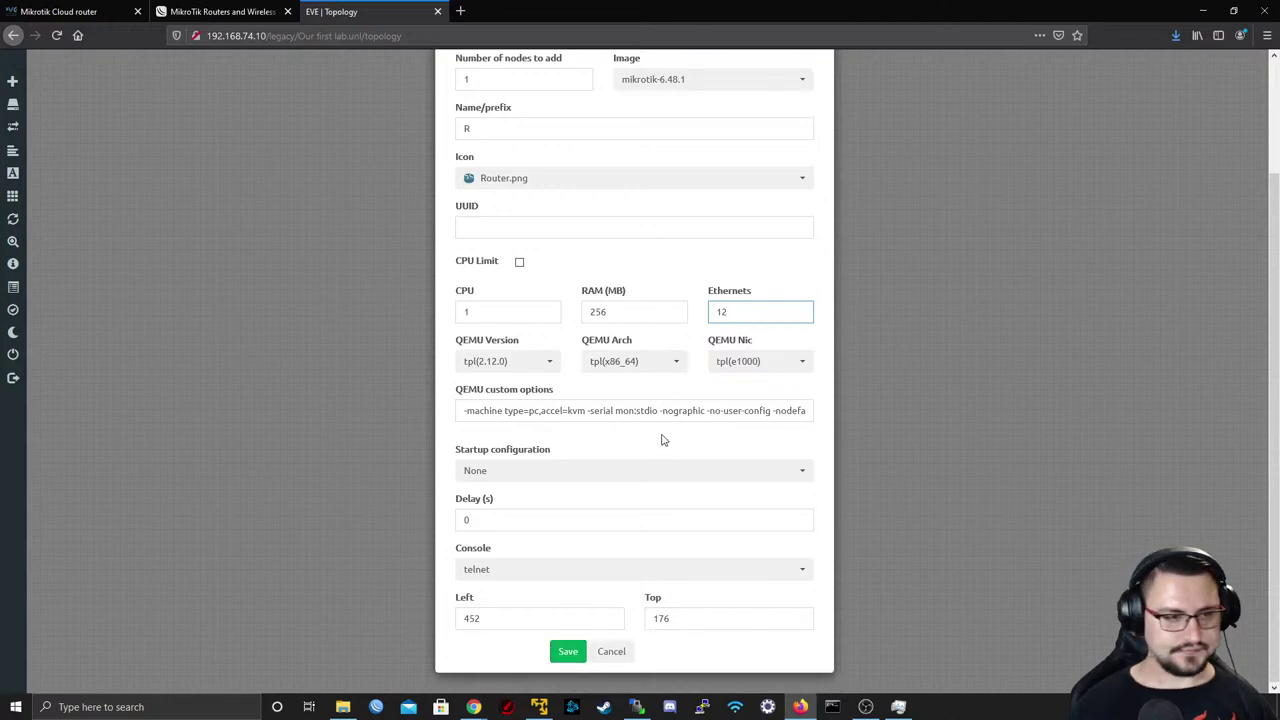
{"action": "scroll", "coordinate": [640, 460], "scroll_direction": "up", "scroll_amount": 1}
{"action": "scroll", "coordinate": [610, 540], "scroll_direction": "down", "scroll_amount": 1}
{"action": "scroll", "coordinate": [580, 605], "scroll_direction": "up", "scroll_amount": 1}
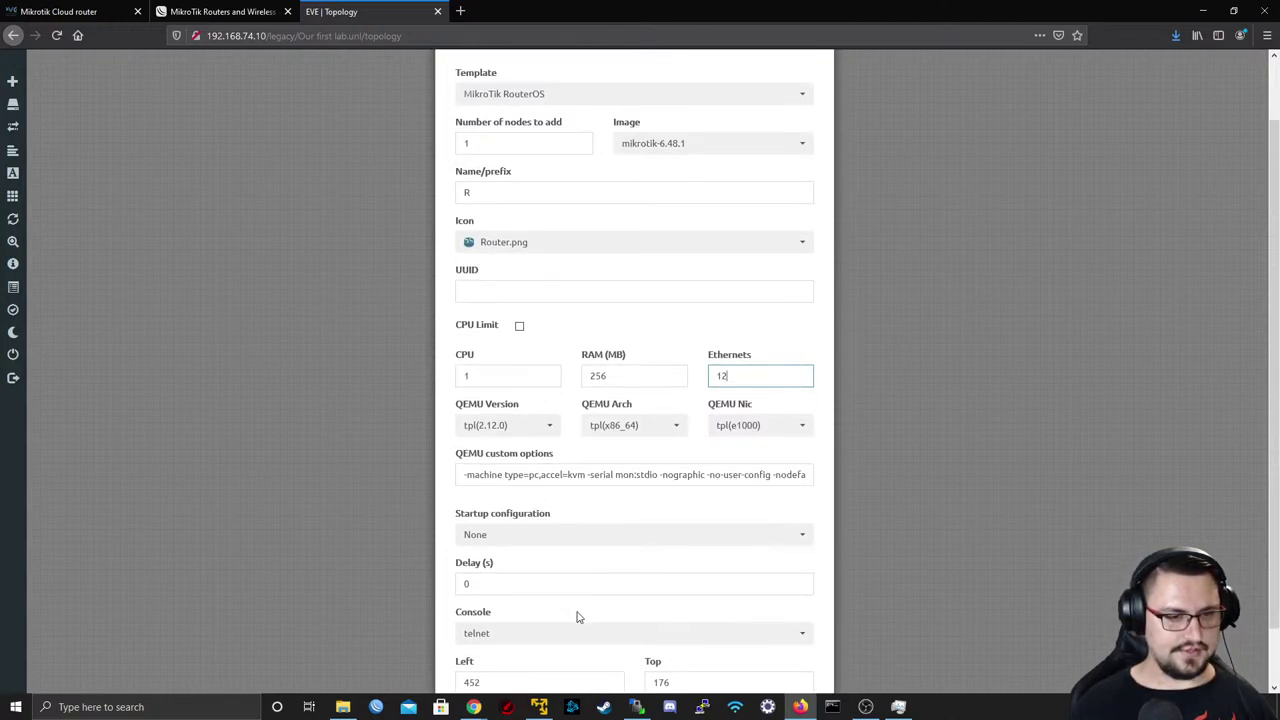
{"action": "scroll", "coordinate": [562, 672], "scroll_direction": "down", "scroll_amount": 1}
{"action": "left_click", "coordinate": [569, 649]}
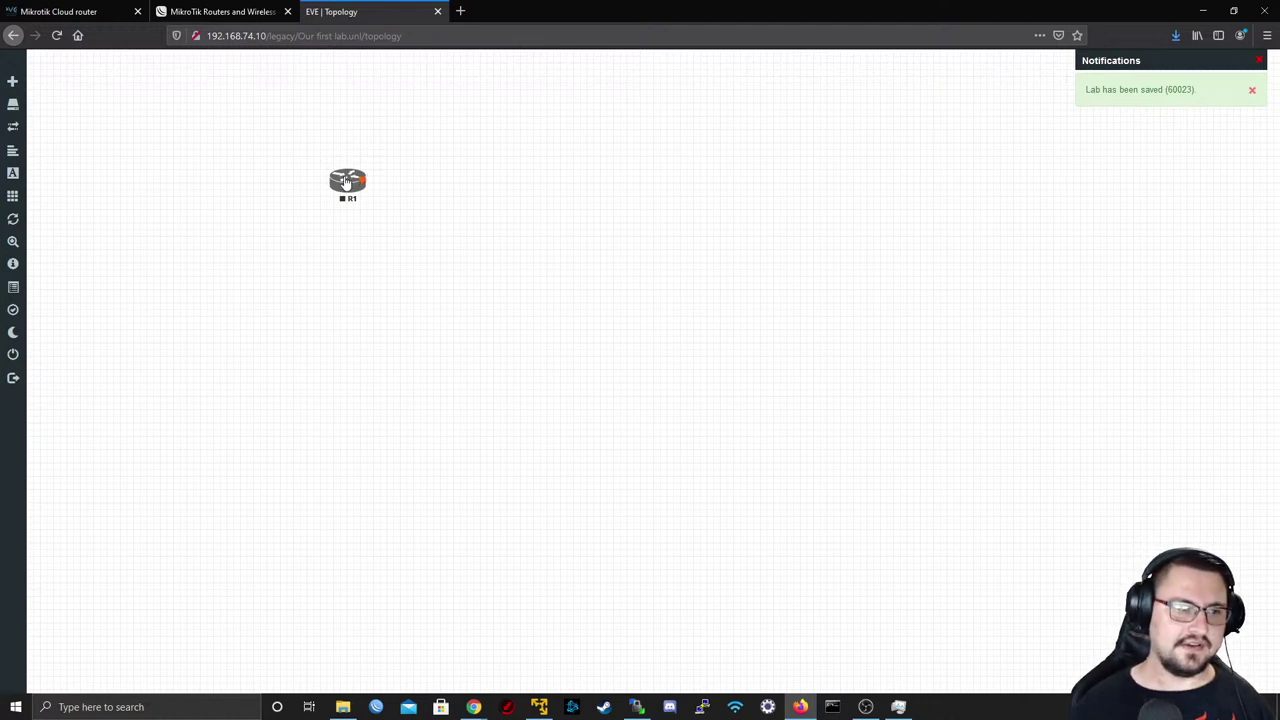
Move router R1 to the middle of the canvas and start it
{"action": "left_click_drag", "start_coordinate": [351, 183], "coordinate": [617, 283]}
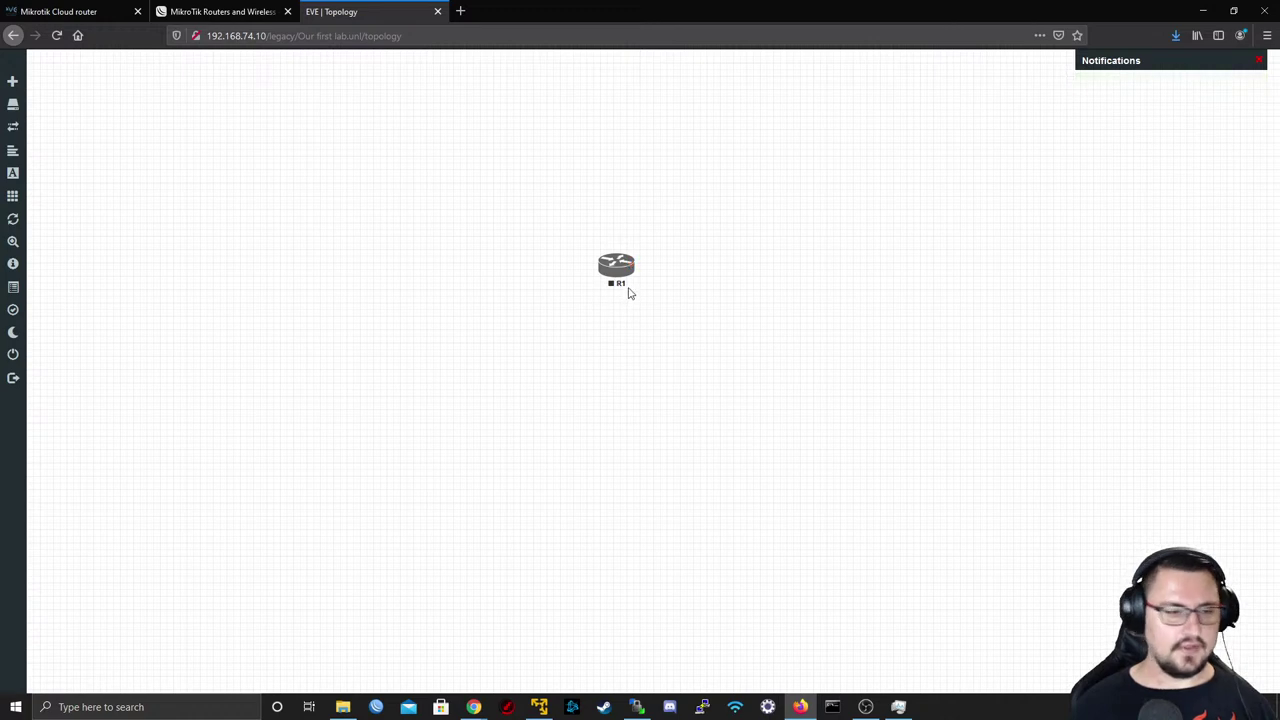
{"action": "right_click", "coordinate": [626, 263]}
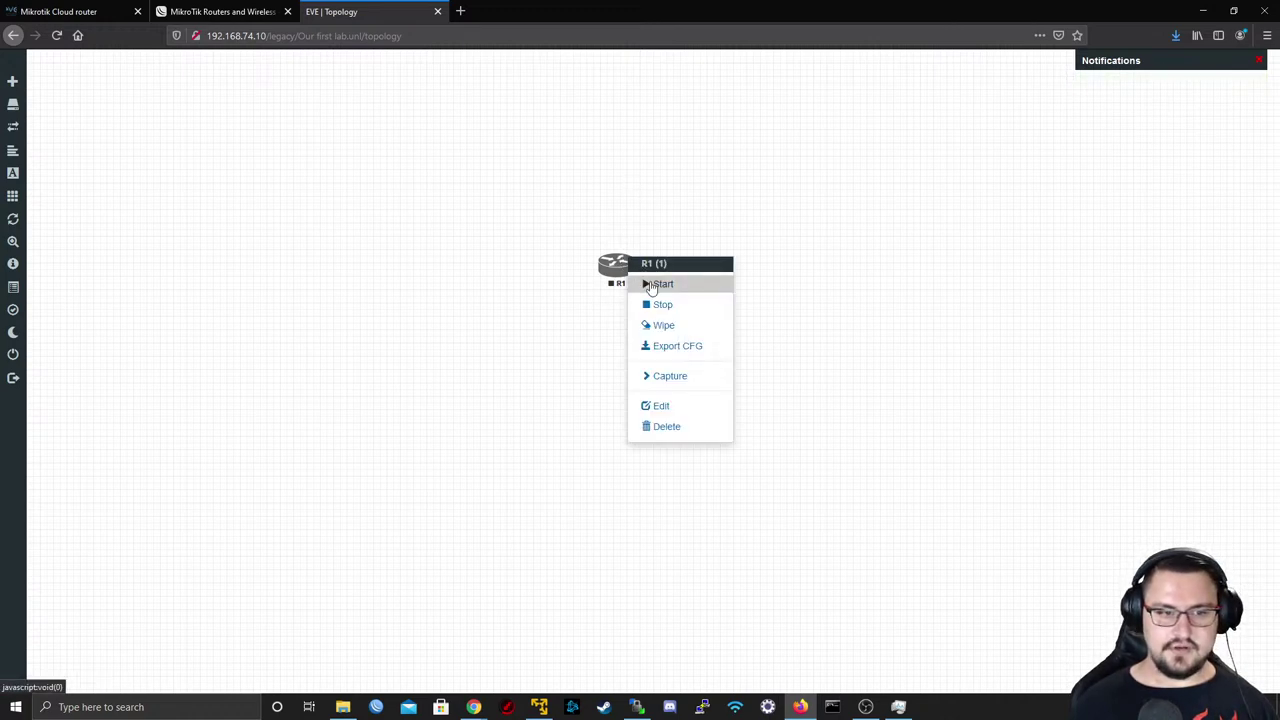
{"action": "left_click", "coordinate": [654, 285]}
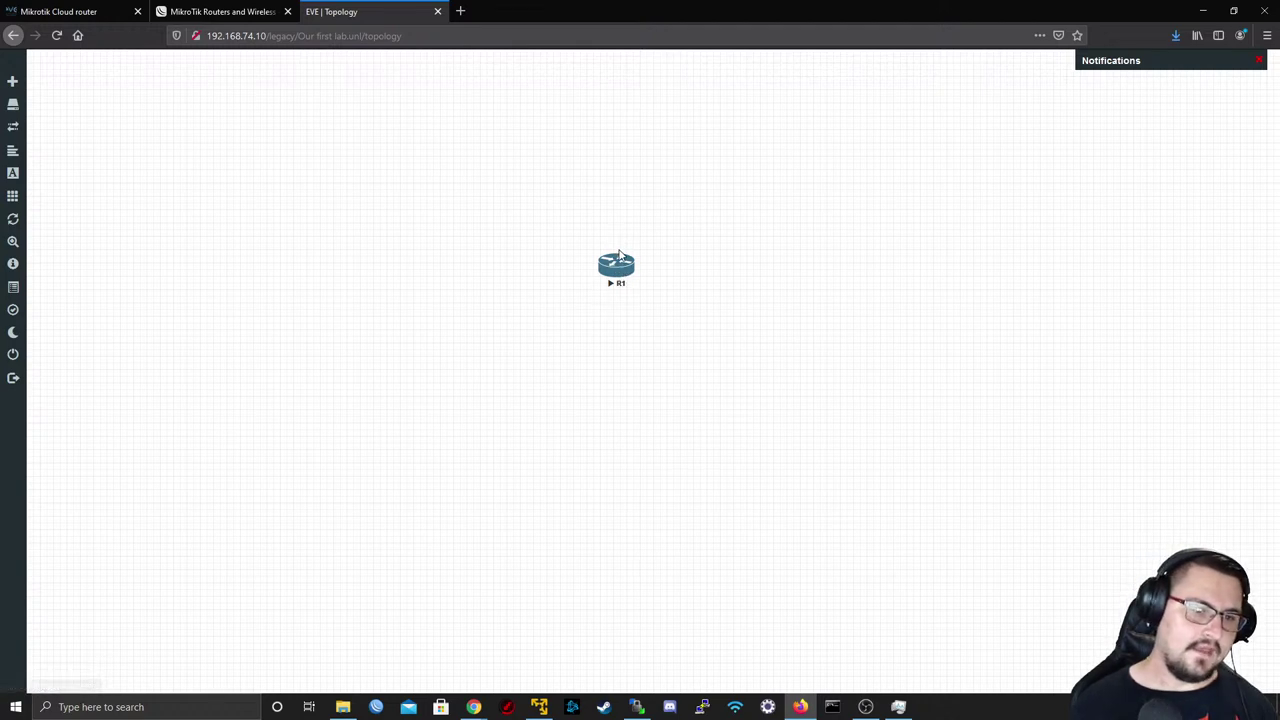
{"action": "right_click", "coordinate": [616, 265]}
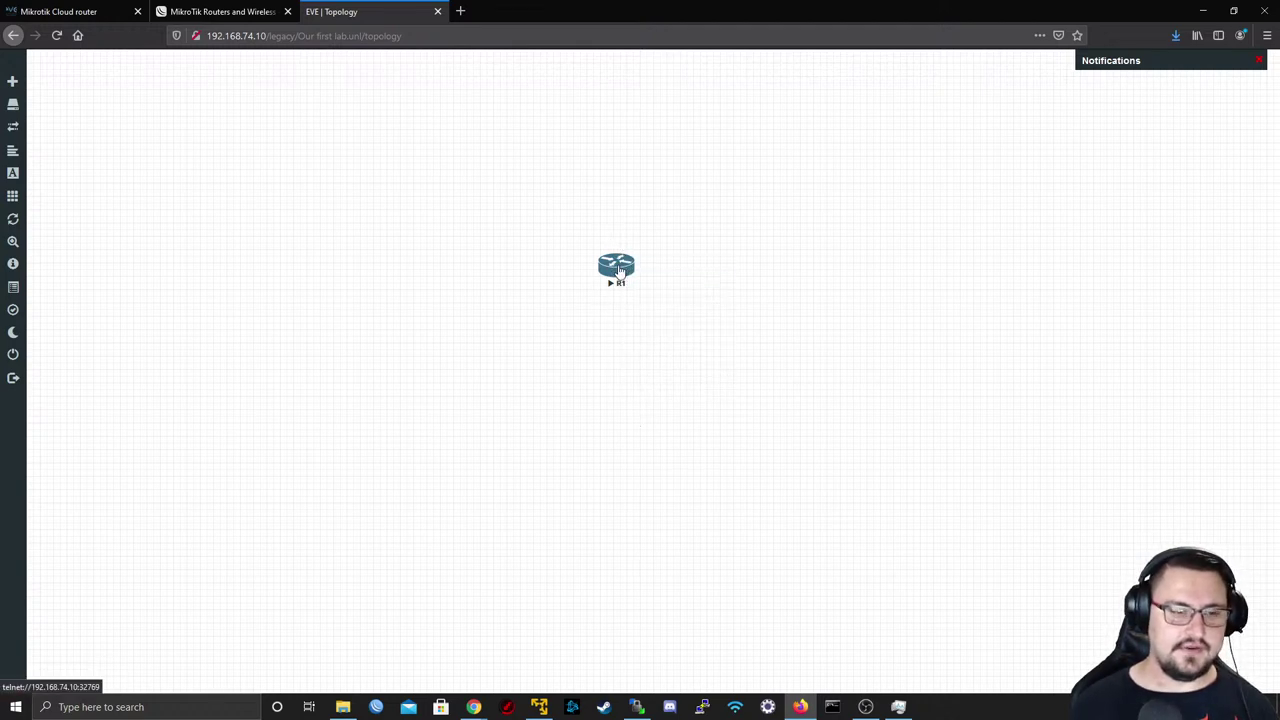
Open R1's telnet console in PuTTY
{"action": "left_click", "coordinate": [618, 266]}
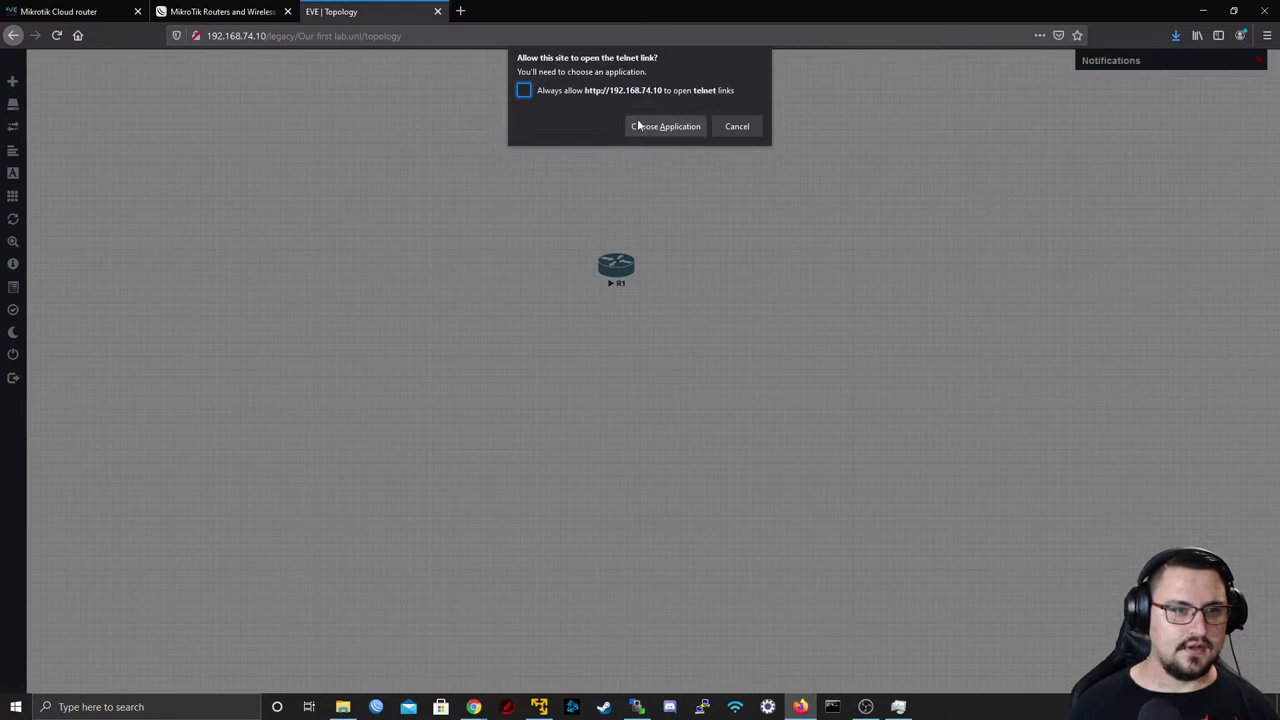
{"action": "left_click", "coordinate": [643, 126]}
{"action": "left_click", "coordinate": [683, 197]}
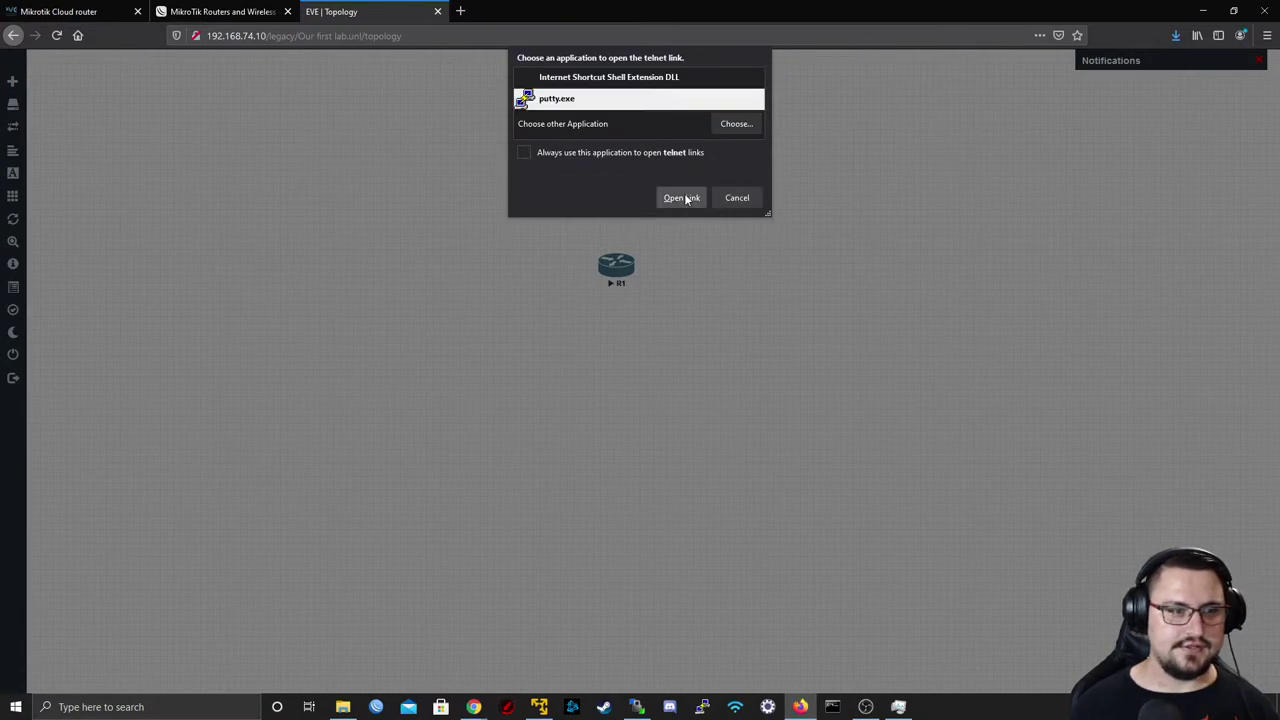
{"action": "left_click_drag", "start_coordinate": [563, 118], "coordinate": [596, 57]}
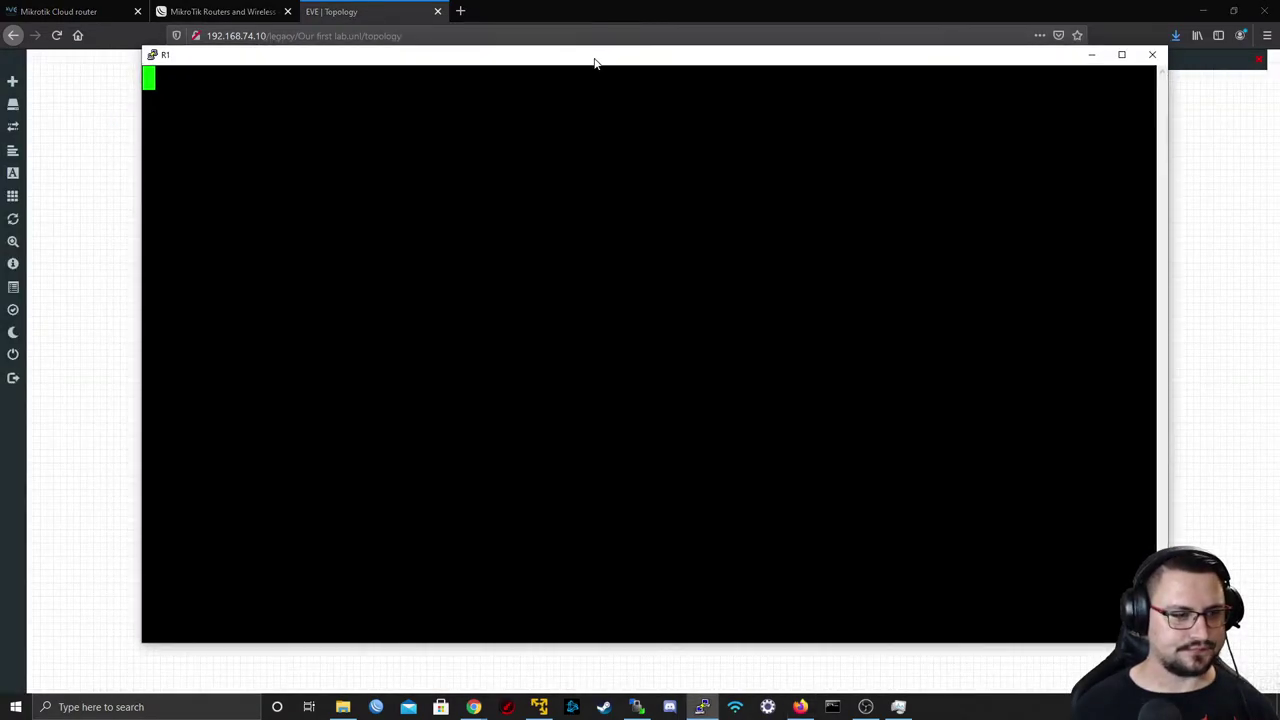
Log in as admin with an empty password, decline the license, then close the session
{"action": "key", "text": "Return"}
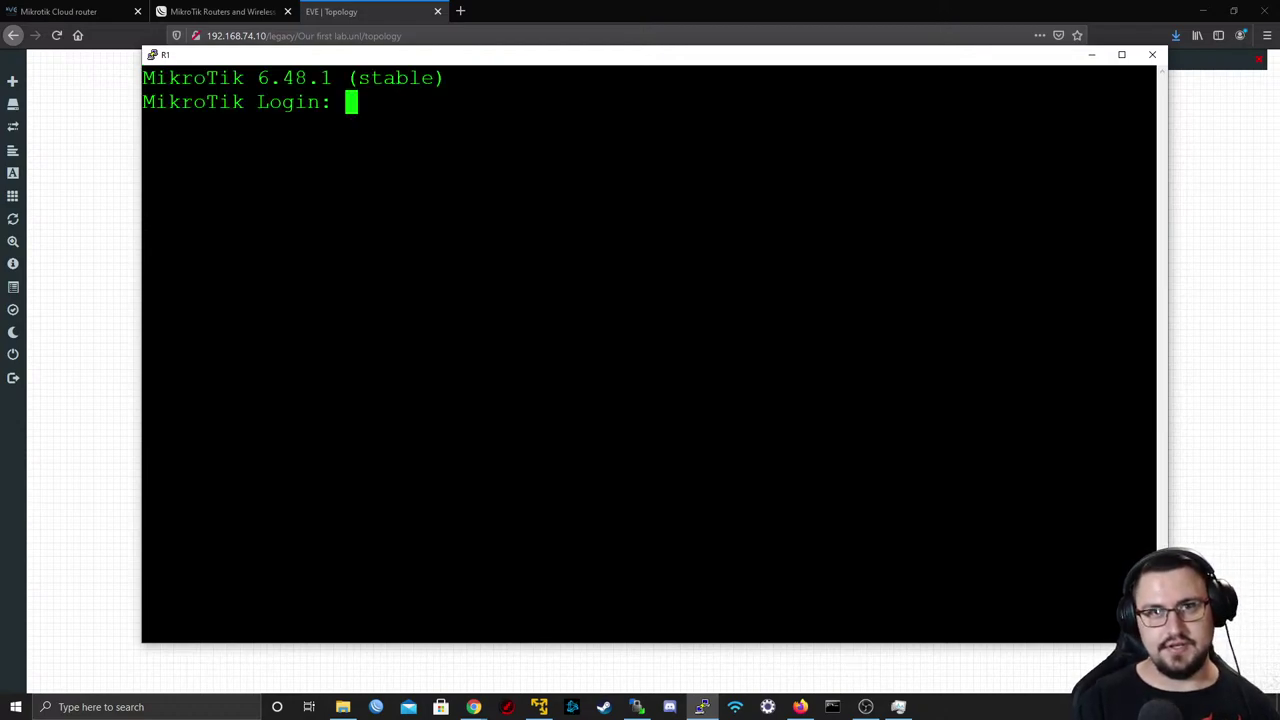
{"action": "type", "text": "admin"}
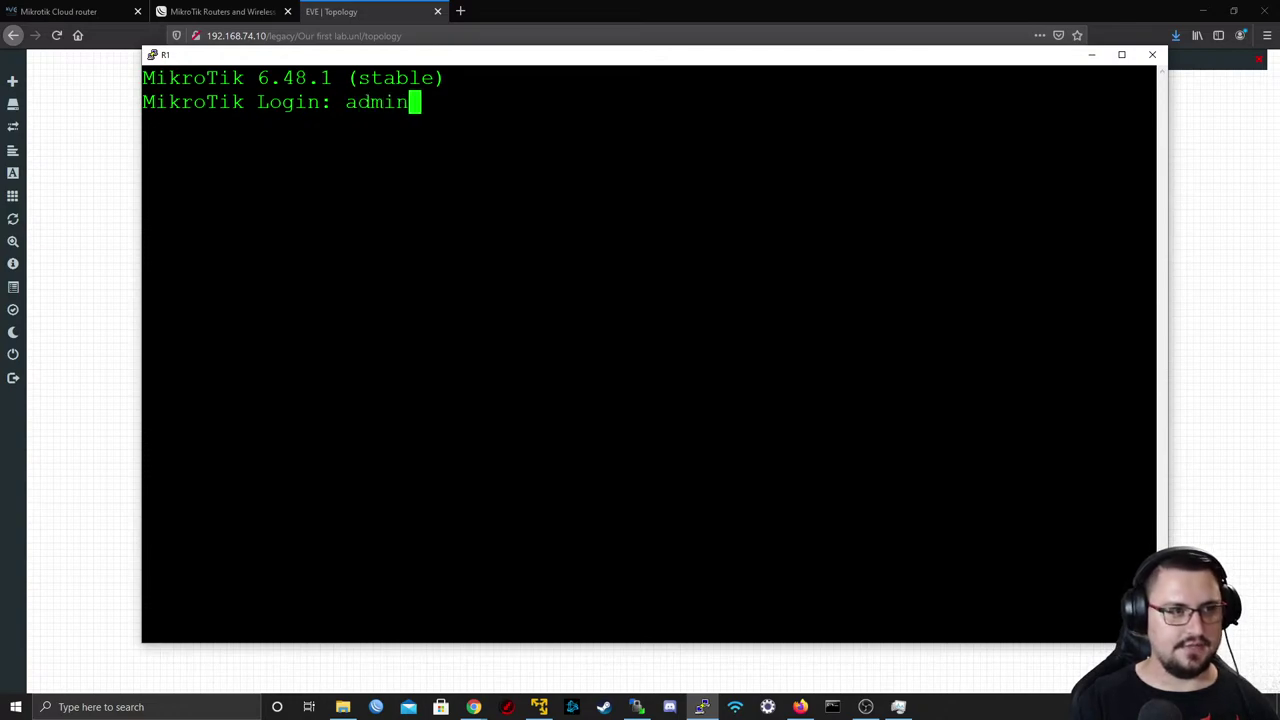
{"action": "key", "text": "Return"}
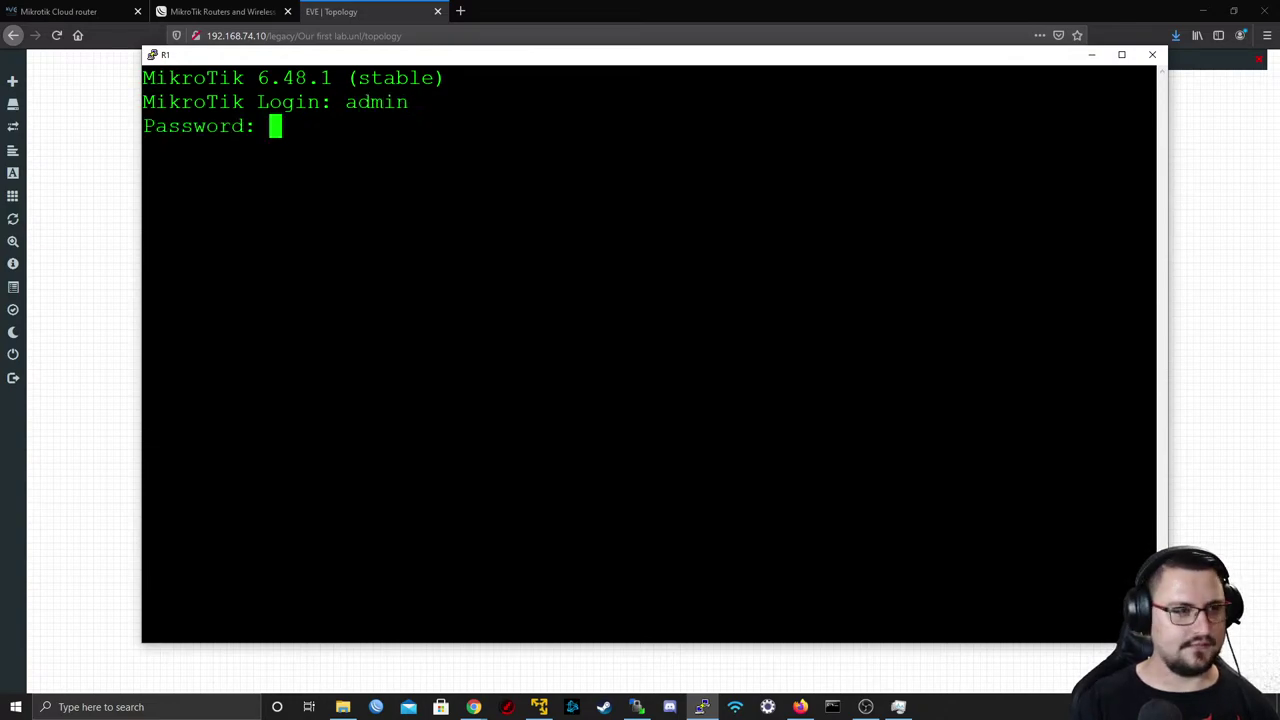
{"action": "key", "text": "Return"}
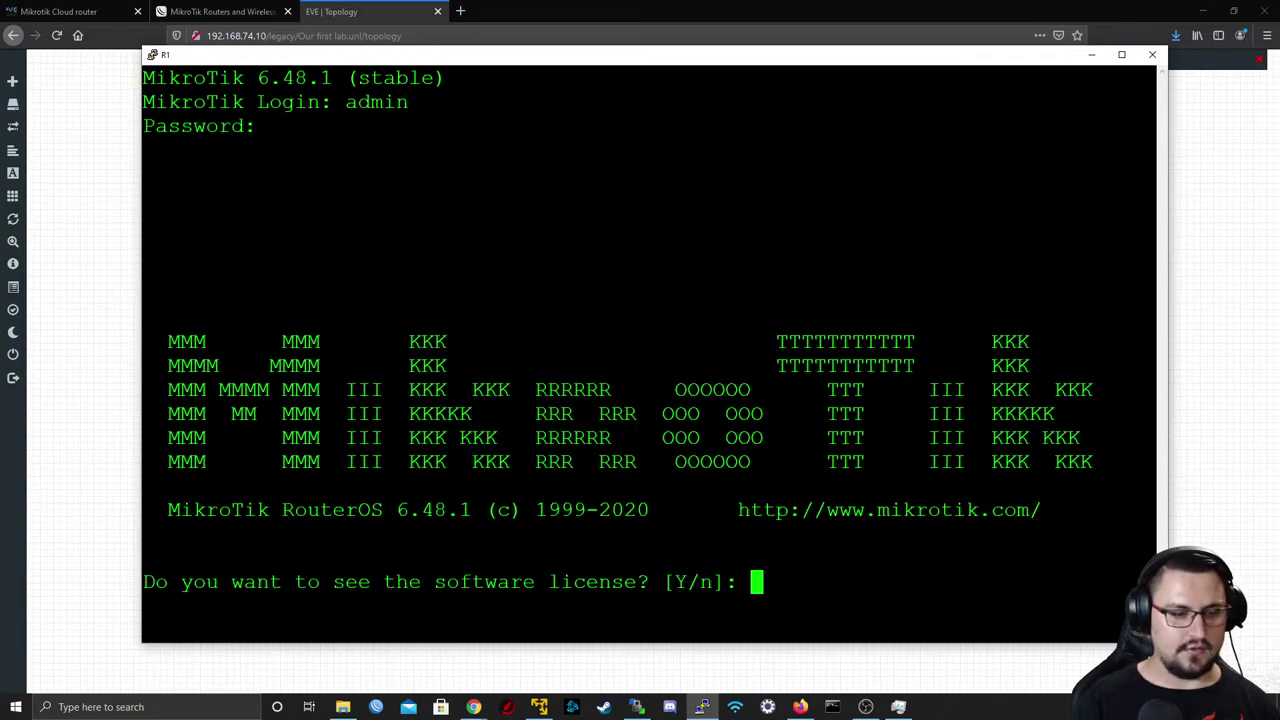
{"action": "type", "text": "n"}
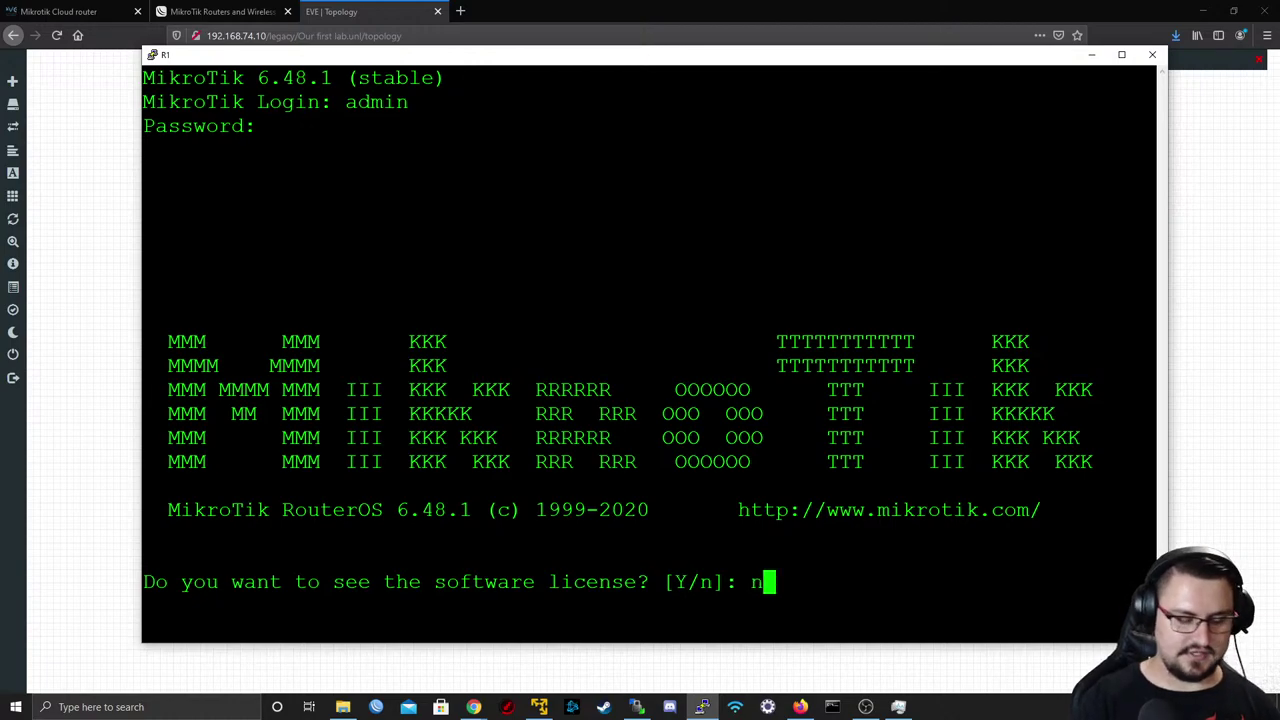
{"action": "key", "text": "Return"}
{"action": "key", "text": "Return"}
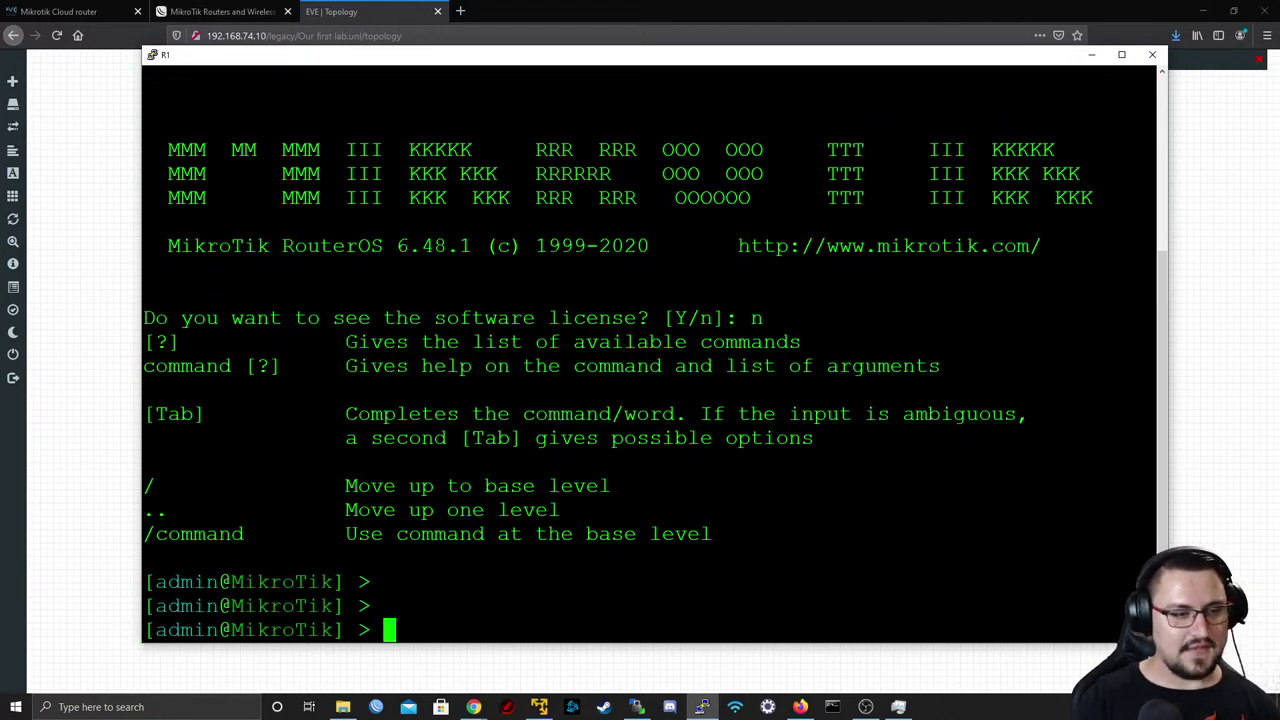
{"action": "key", "text": "Return"}
{"action": "key", "text": "Return"}
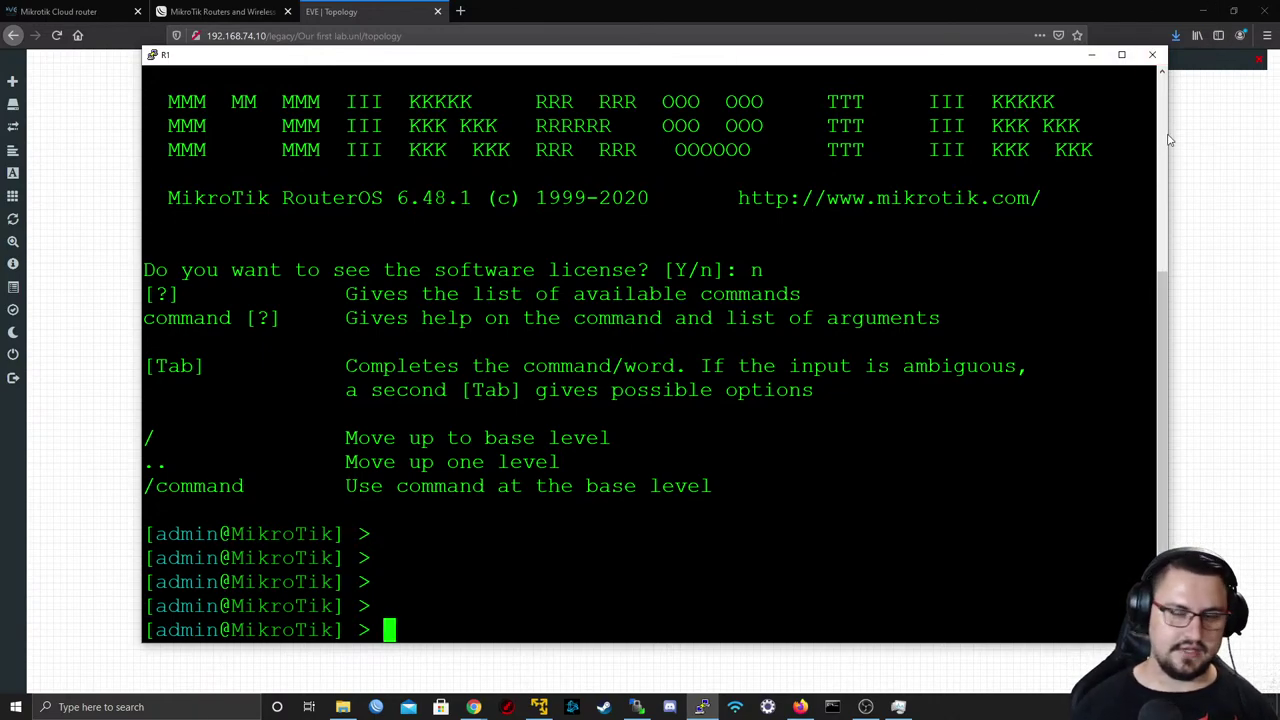
{"action": "left_click", "coordinate": [1153, 56]}
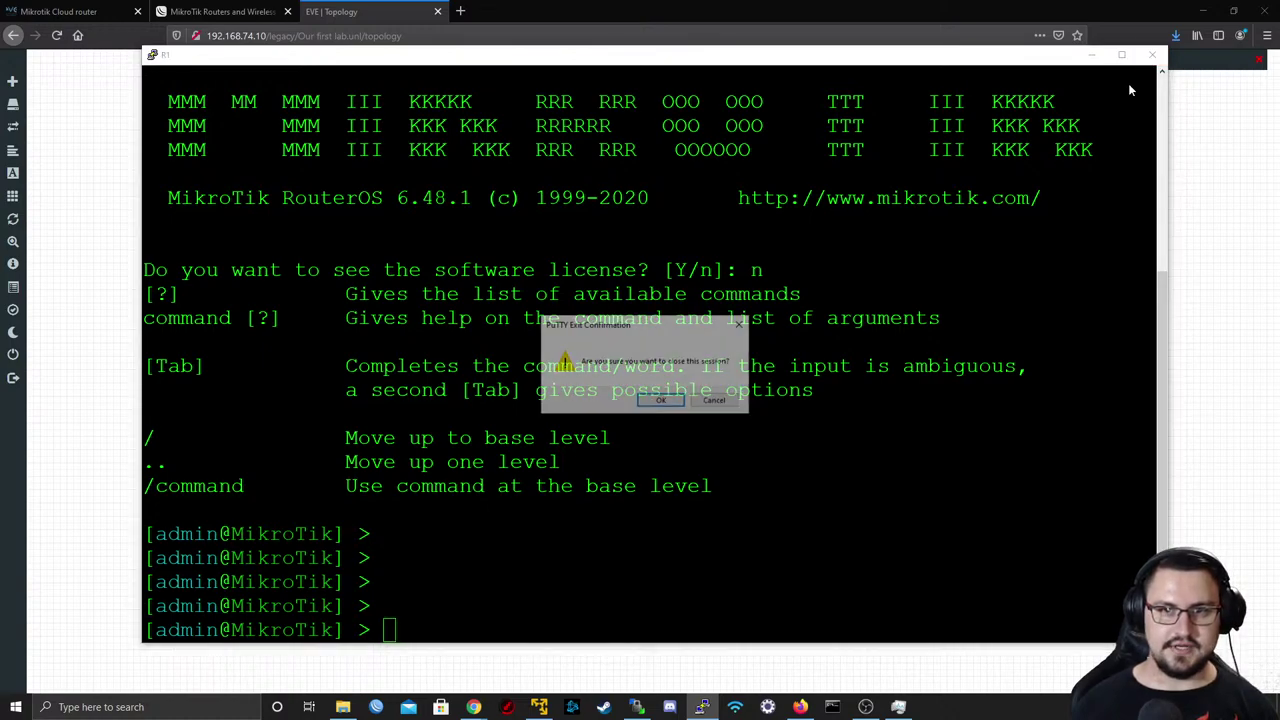
{"action": "left_click", "coordinate": [669, 400]}
Stop R1 and add a Management(Cloud0) network named Net
{"action": "right_click", "coordinate": [629, 274]}
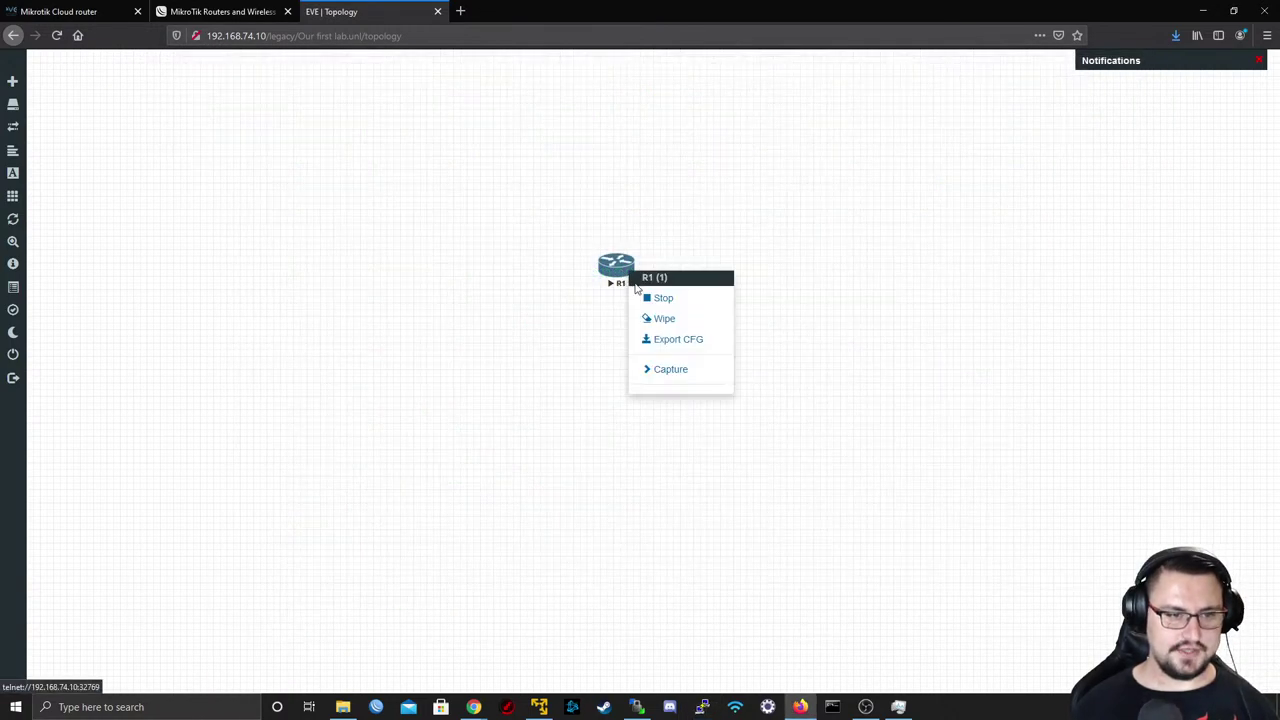
{"action": "left_click", "coordinate": [671, 305]}
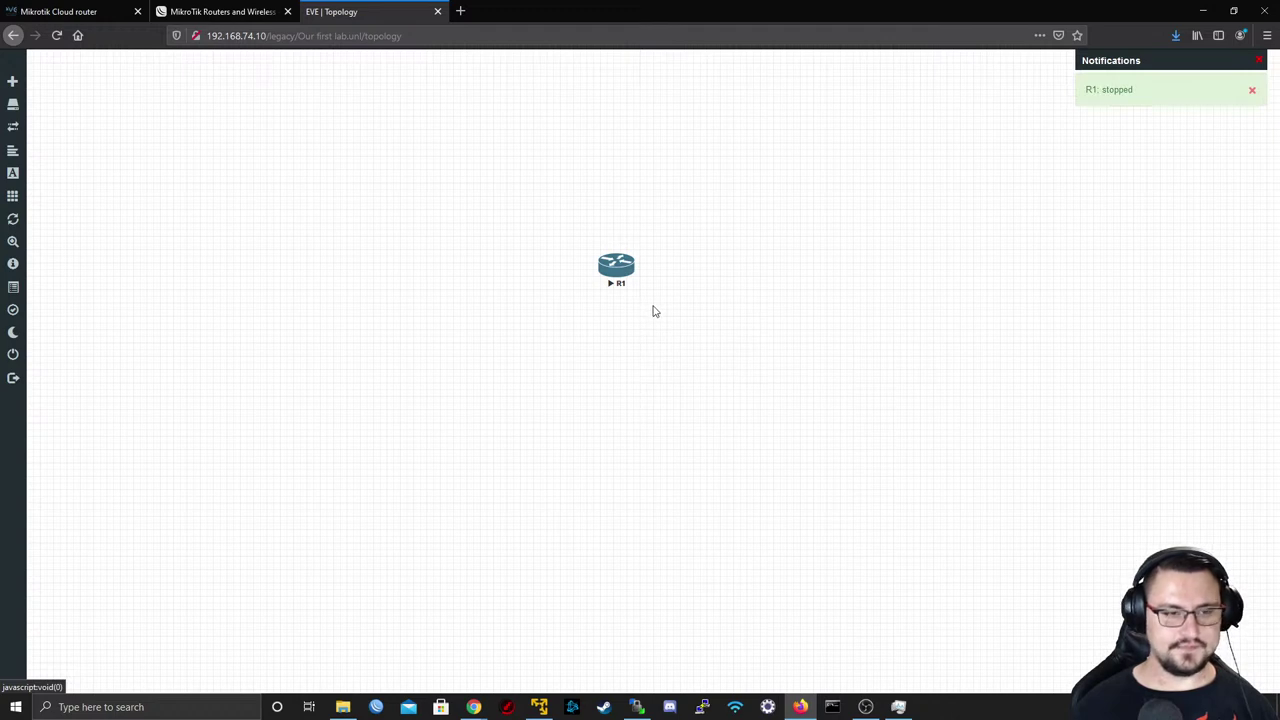
{"action": "right_click", "coordinate": [636, 160]}
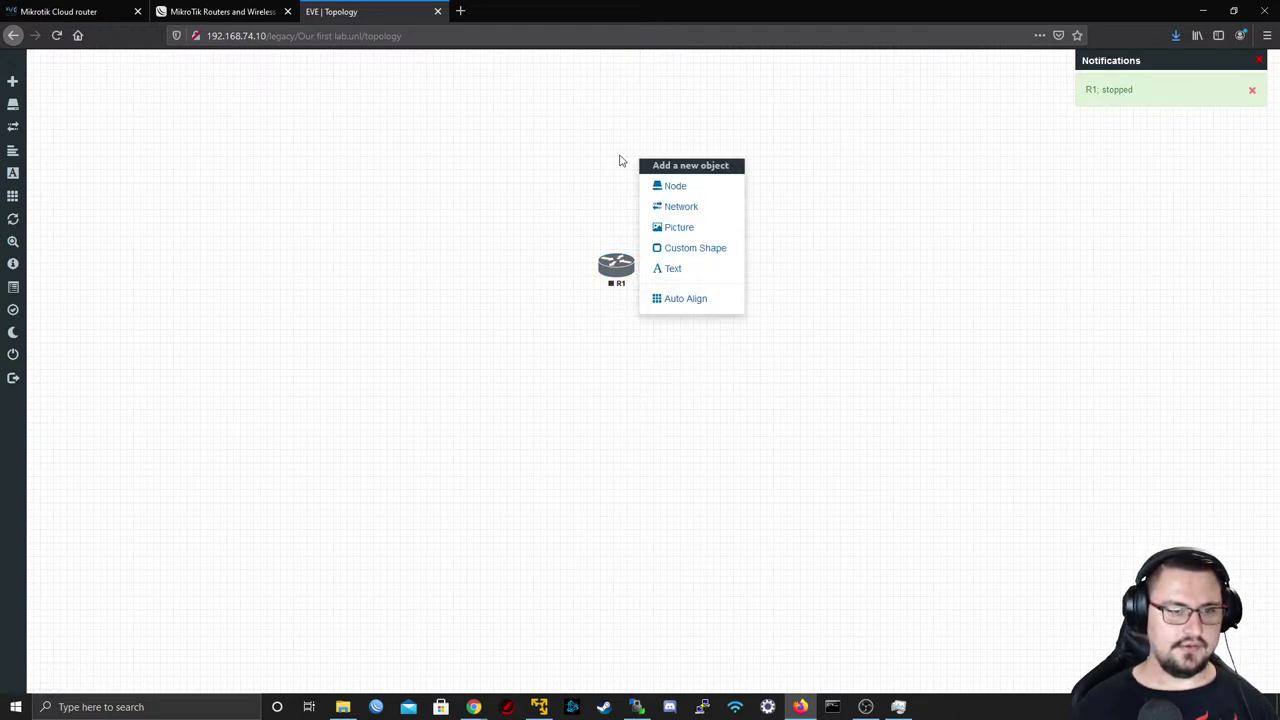
{"action": "left_click", "coordinate": [672, 207]}
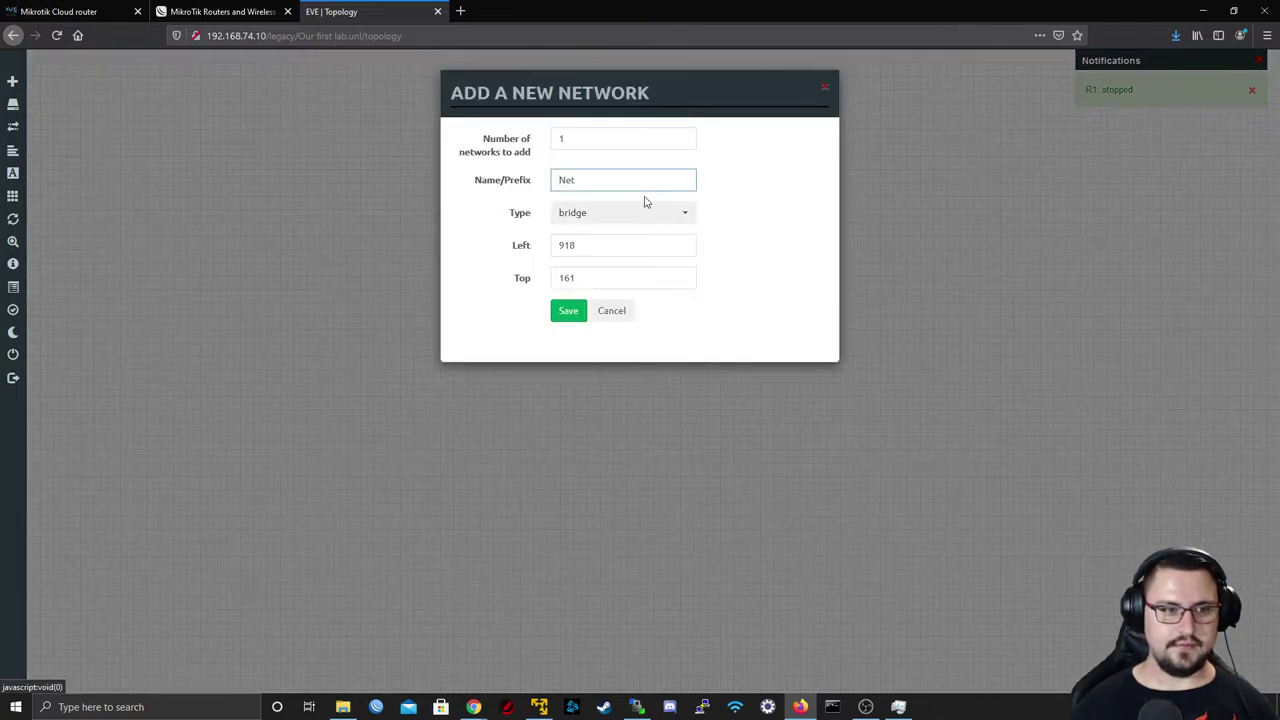
{"action": "left_click", "coordinate": [638, 214]}
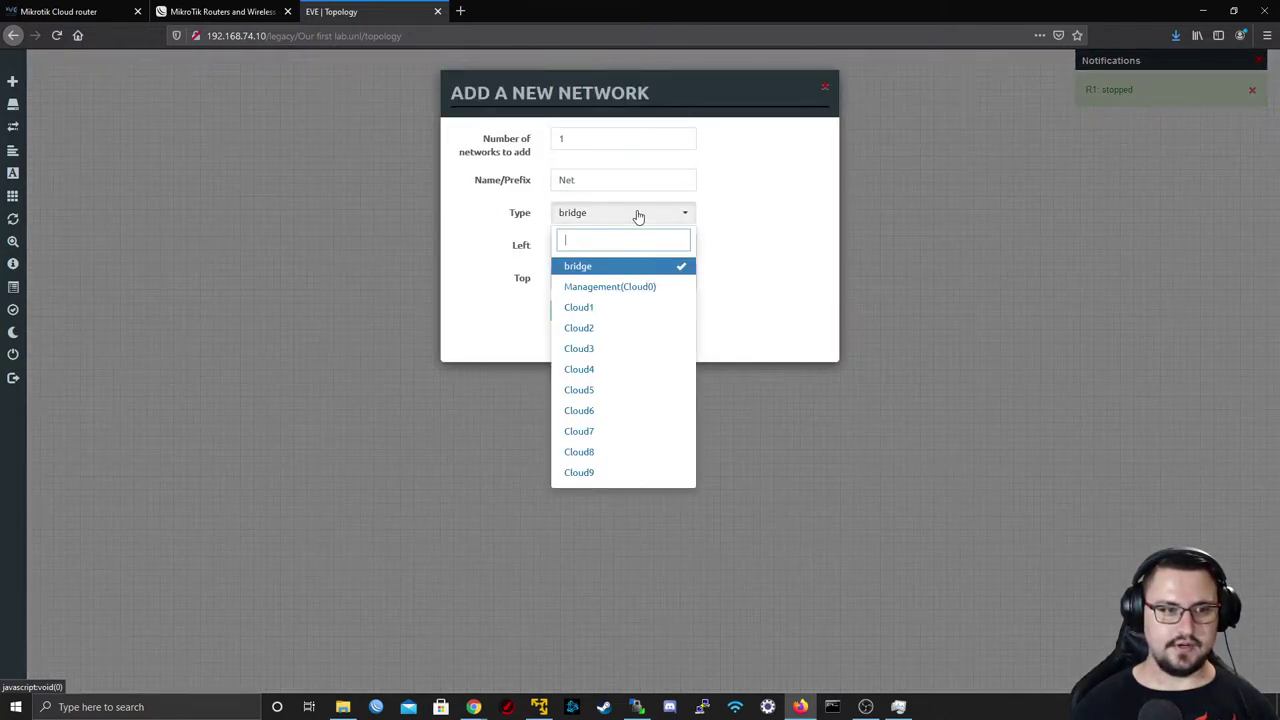
{"action": "left_click", "coordinate": [642, 288]}
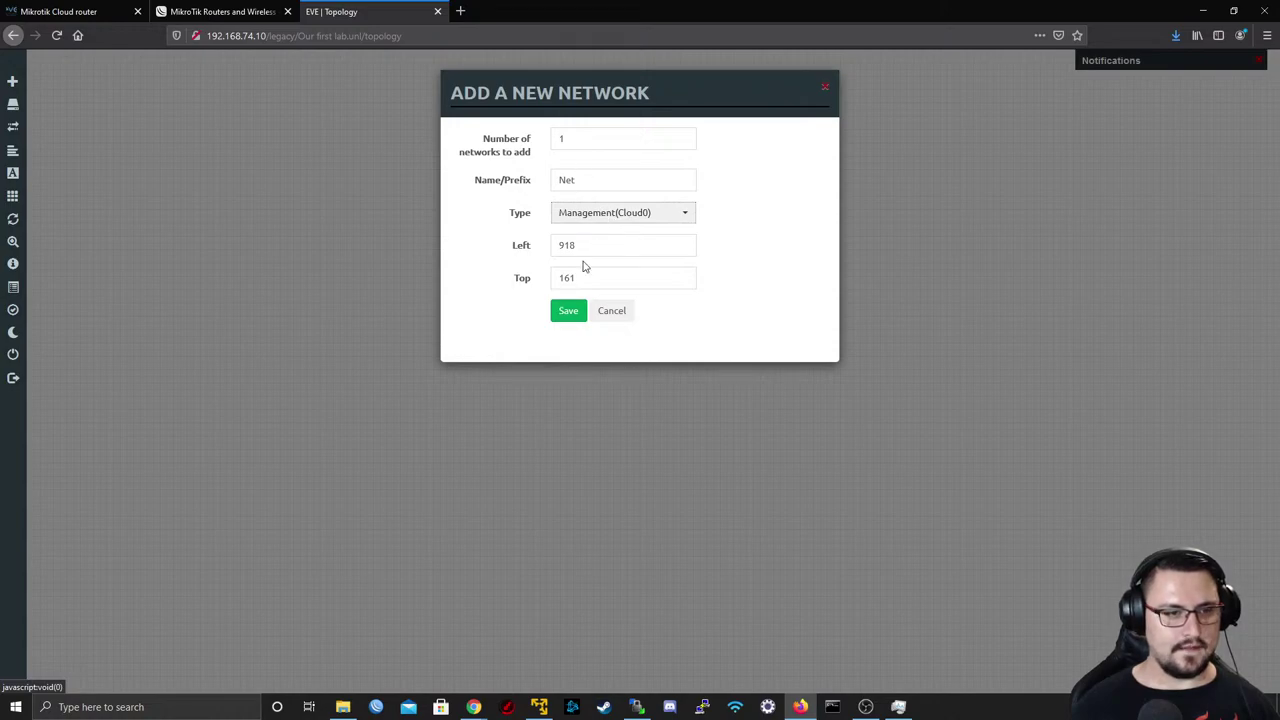
{"action": "left_click", "coordinate": [570, 312]}
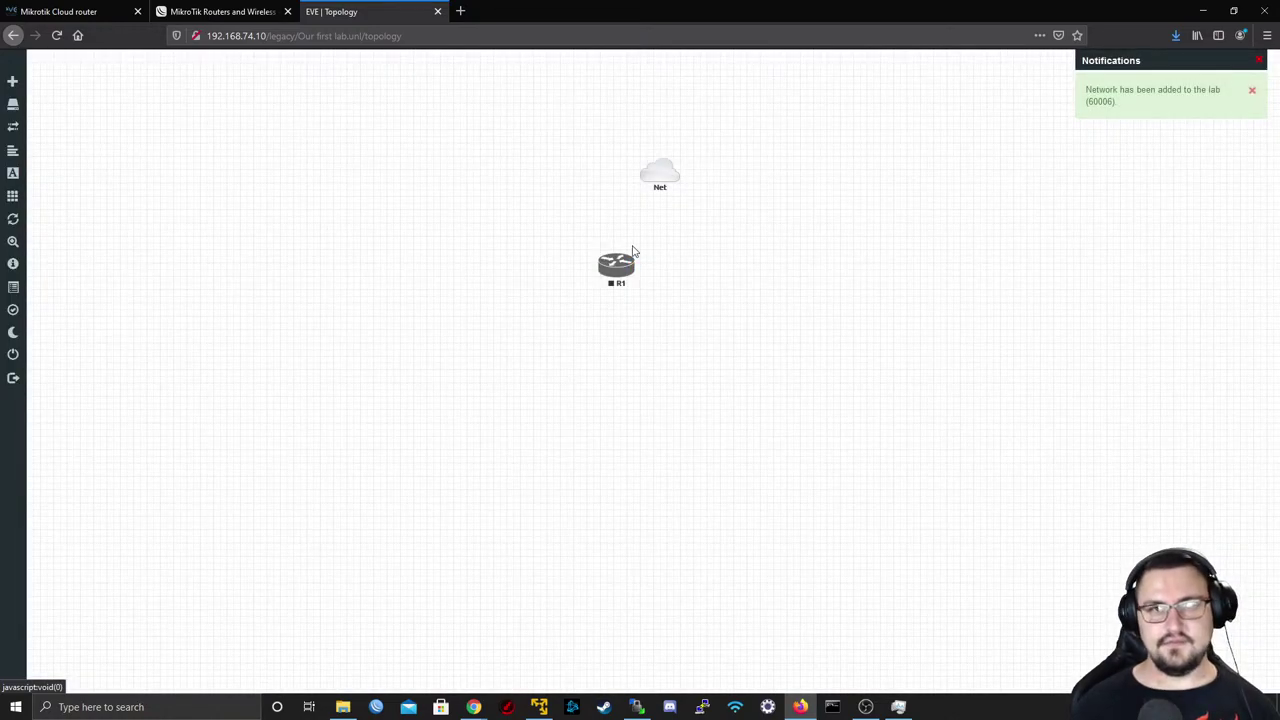
Place the Net cloud above R1 and connect it to R1's eth1
{"action": "left_click_drag", "start_coordinate": [665, 180], "coordinate": [623, 160]}
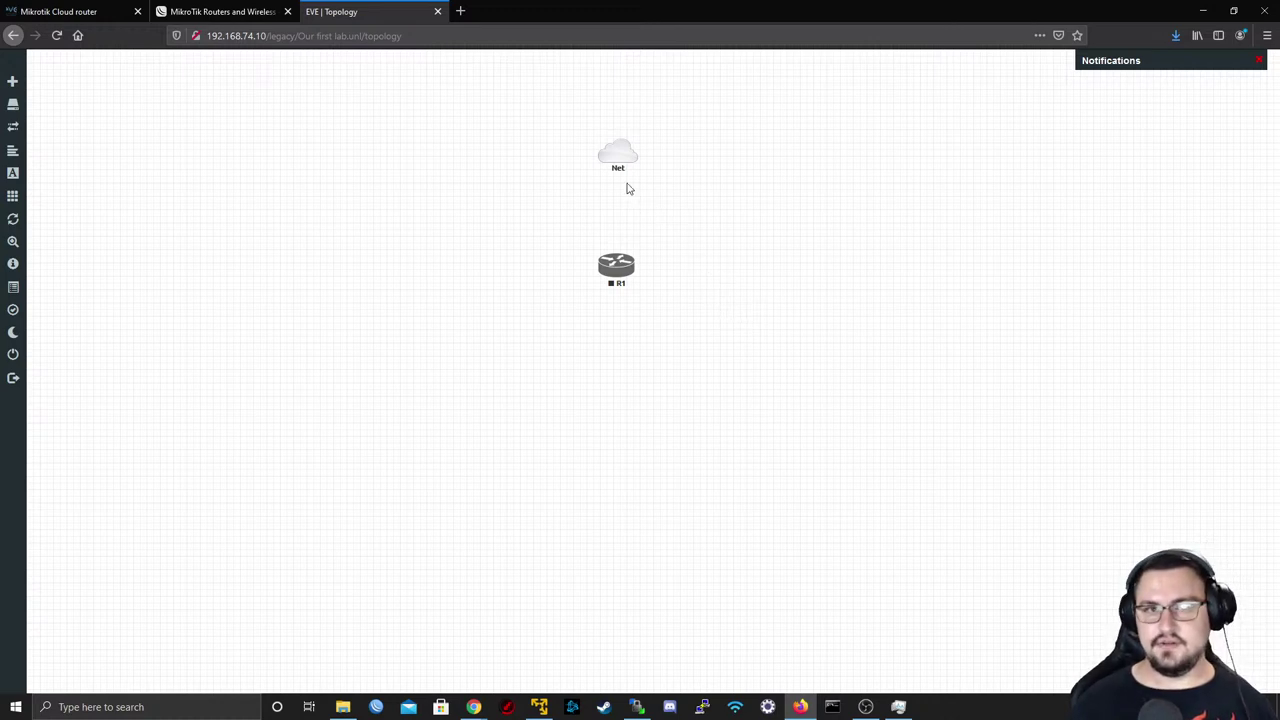
{"action": "mouse_move", "coordinate": [630, 152]}
{"action": "left_click_drag", "start_coordinate": [630, 151], "coordinate": [621, 264]}
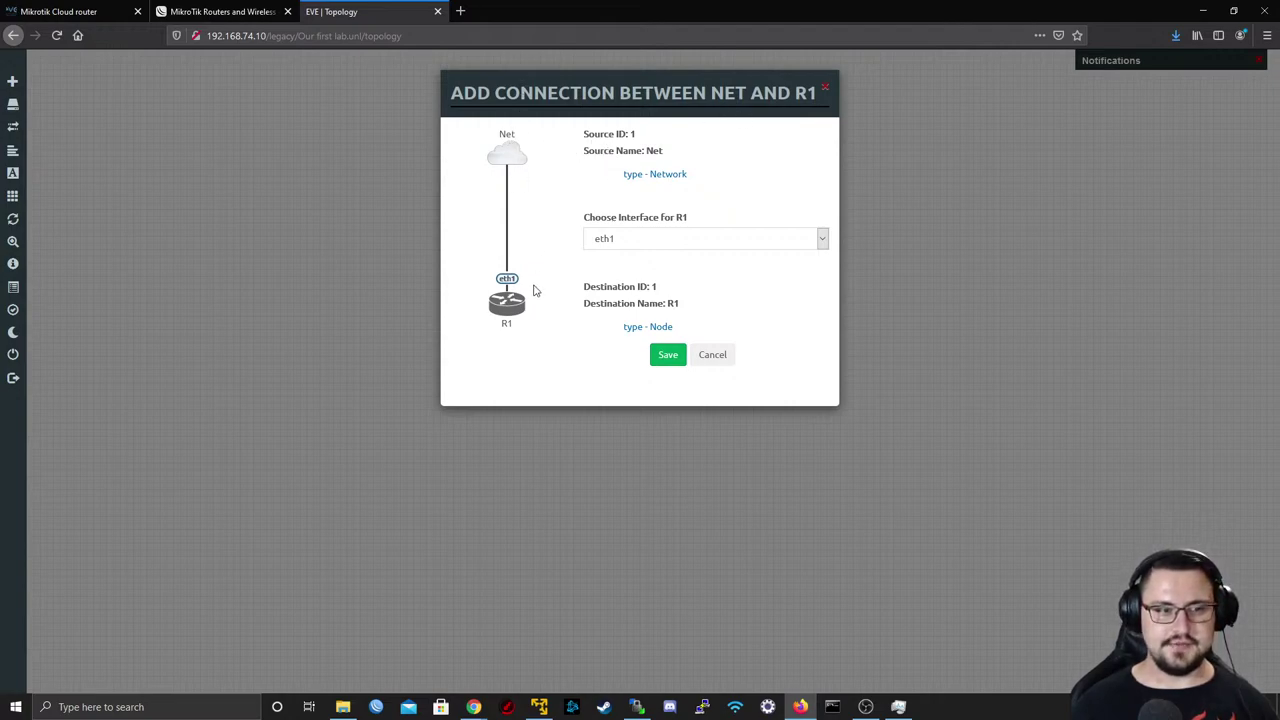
{"action": "left_click", "coordinate": [632, 242]}
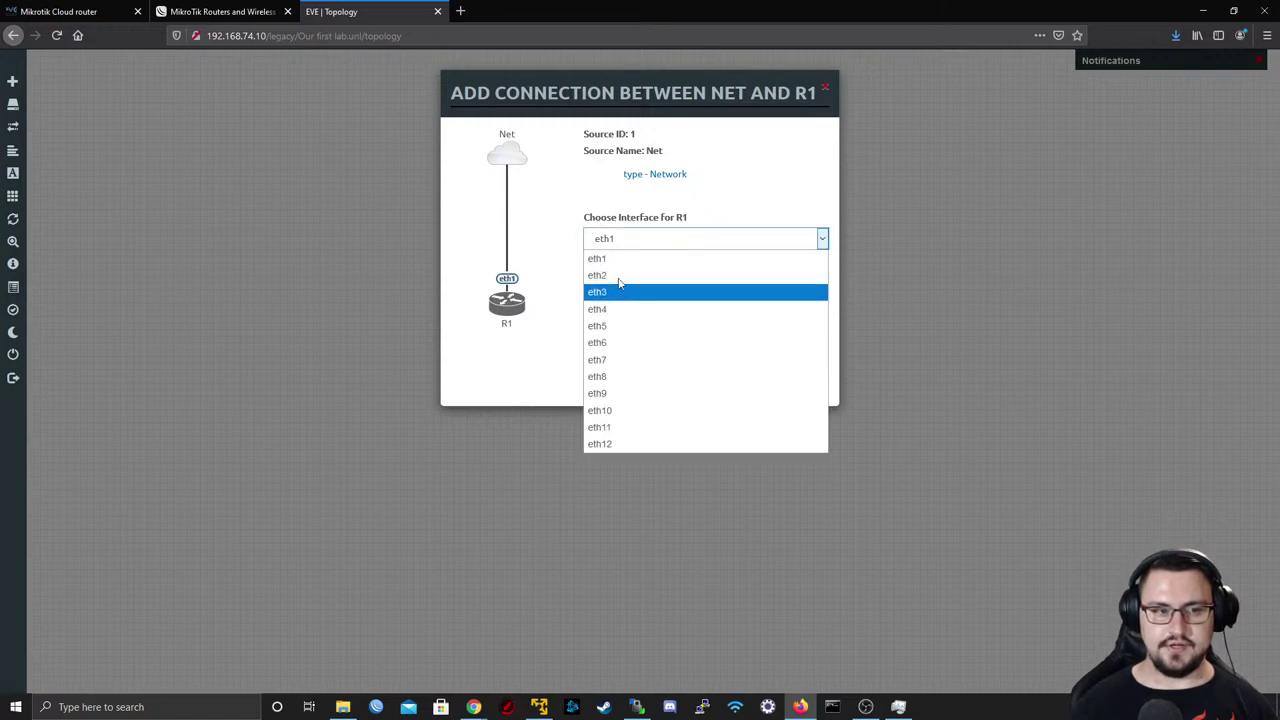
{"action": "left_click", "coordinate": [614, 259]}
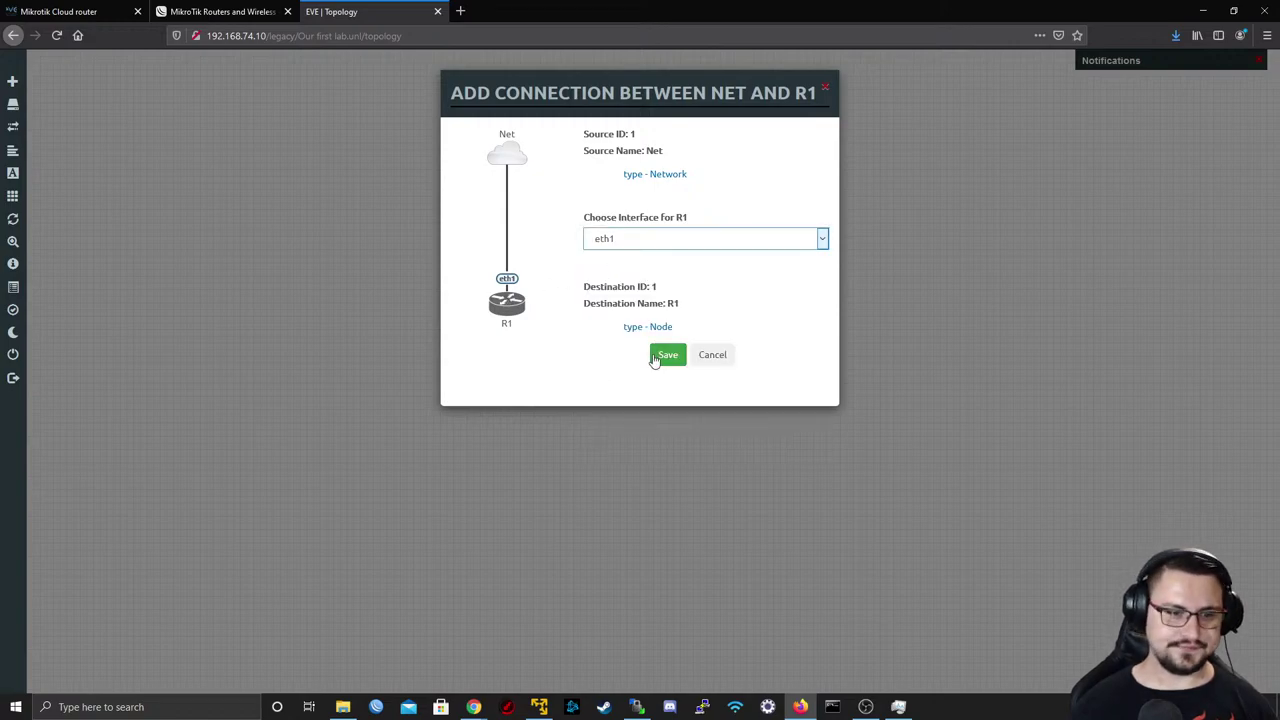
{"action": "left_click", "coordinate": [658, 356]}
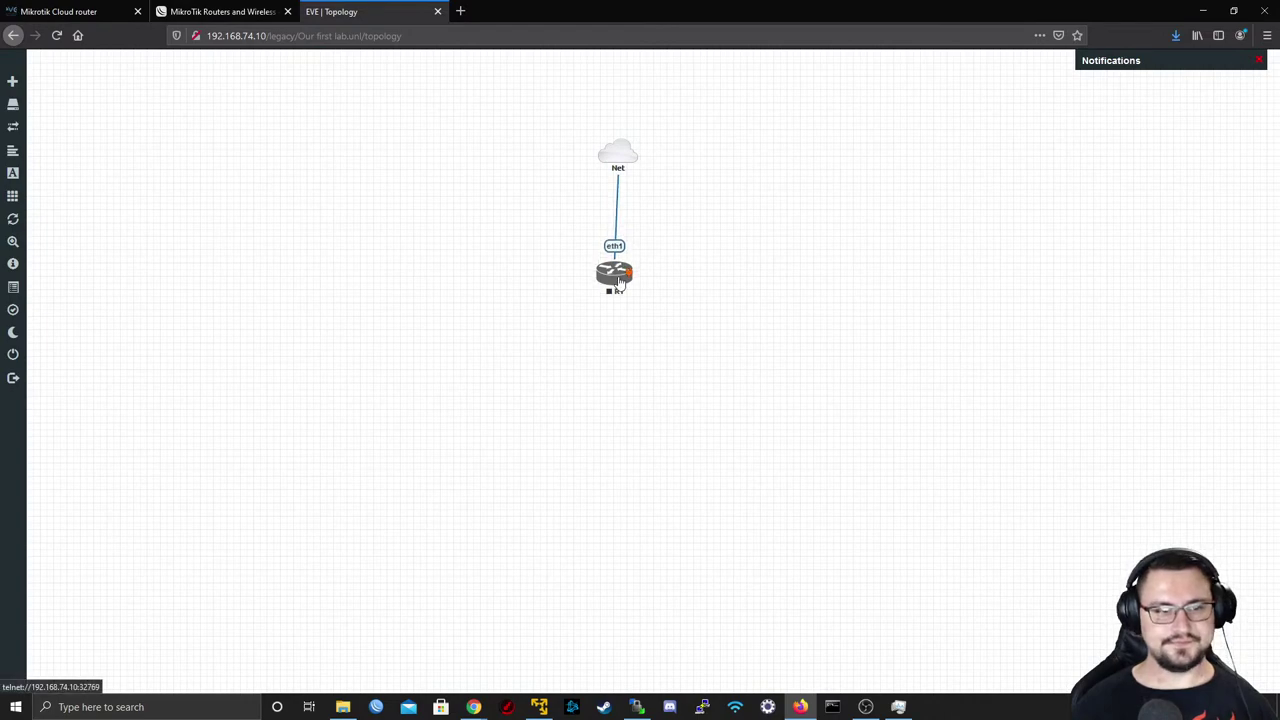
Start R1 and open its telnet console in PuTTY
{"action": "right_click", "coordinate": [621, 283]}
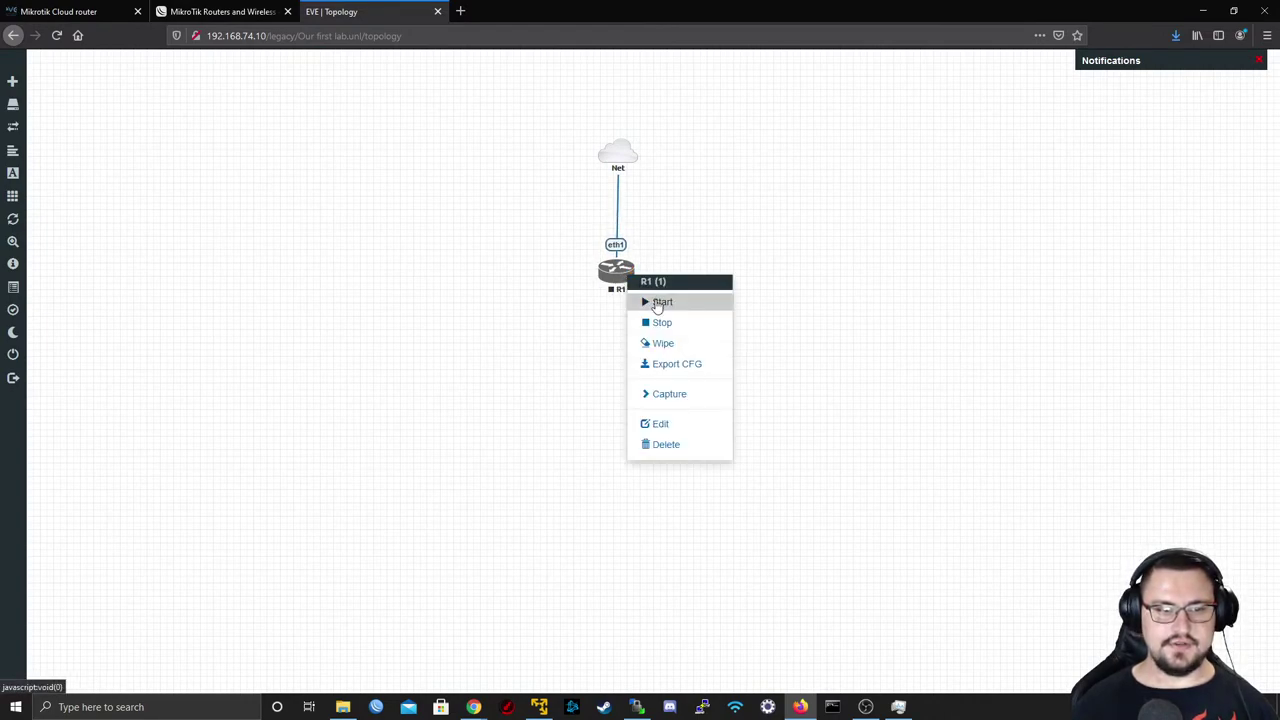
{"action": "left_click", "coordinate": [650, 300]}
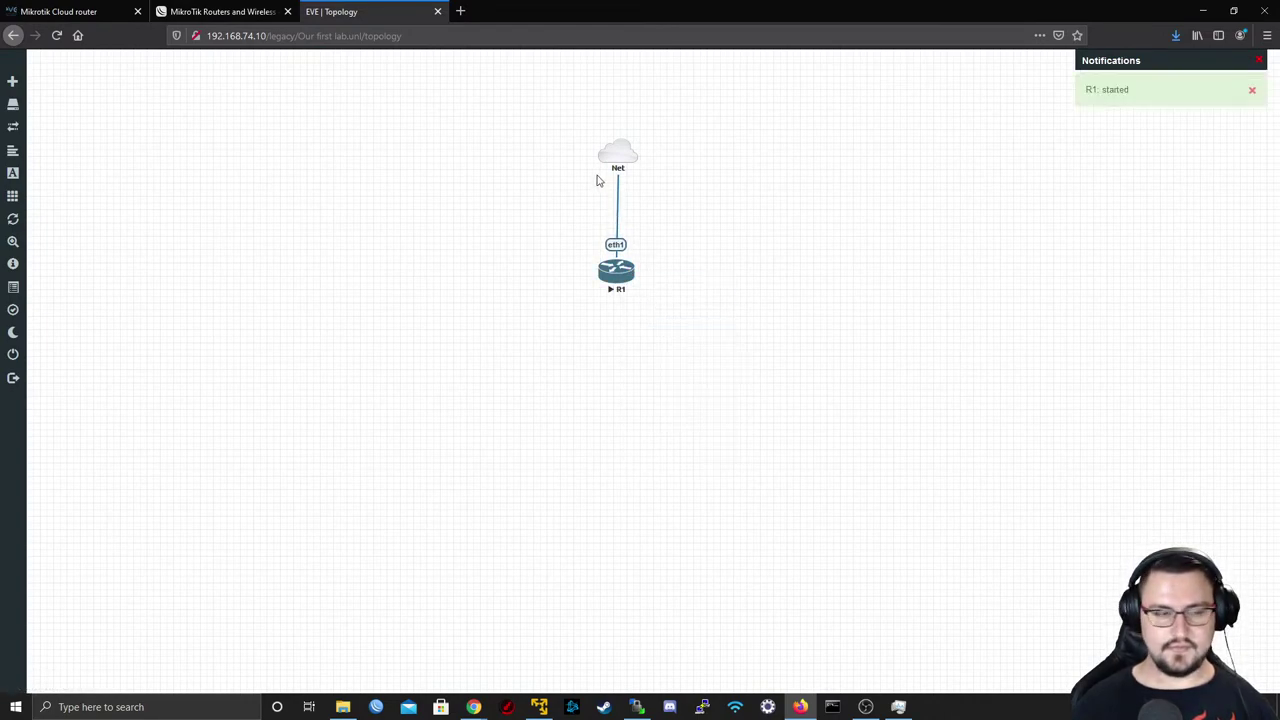
{"action": "left_click", "coordinate": [614, 288]}
{"action": "left_click", "coordinate": [684, 127]}
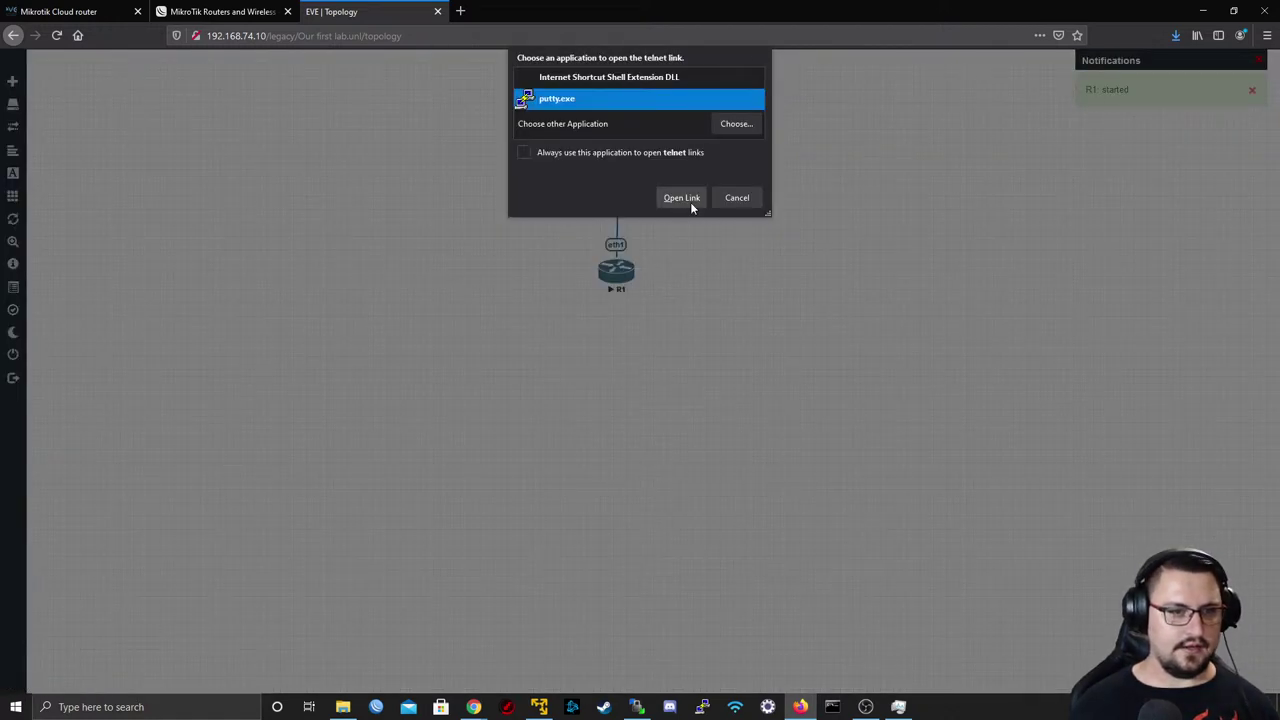
{"action": "left_click", "coordinate": [681, 198]}
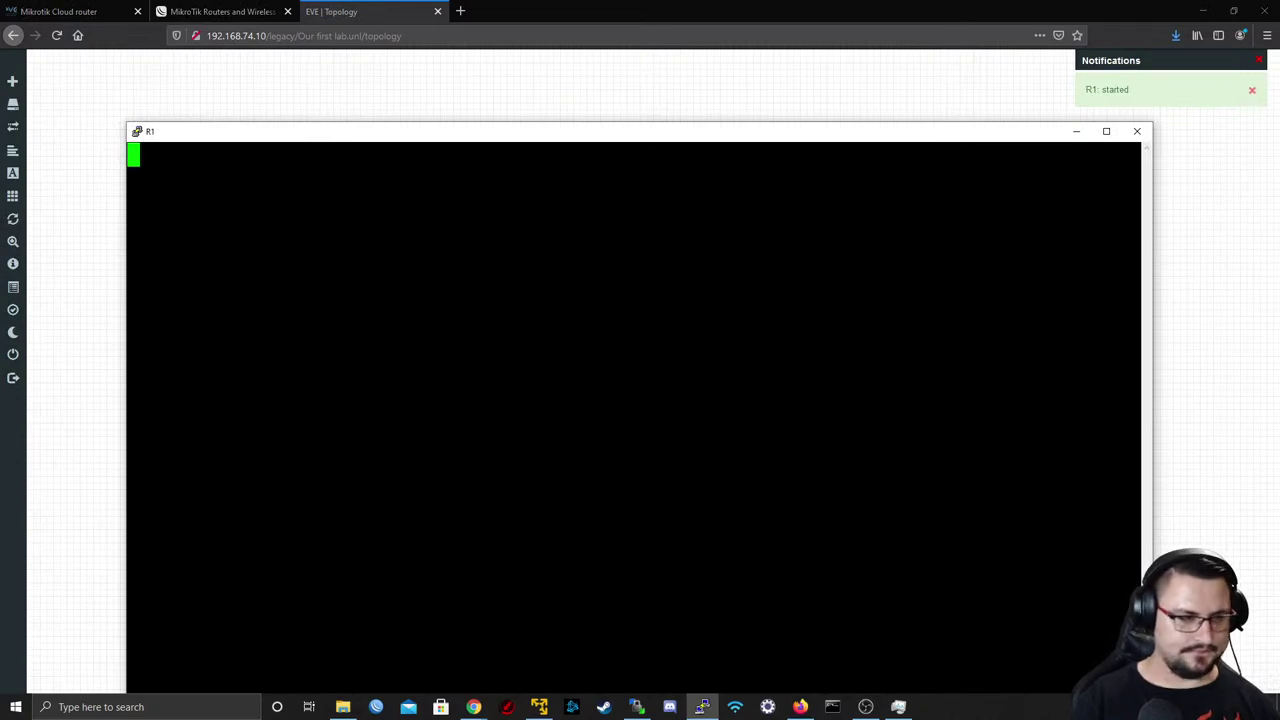
{"action": "left_click_drag", "start_coordinate": [534, 132], "coordinate": [540, 77]}
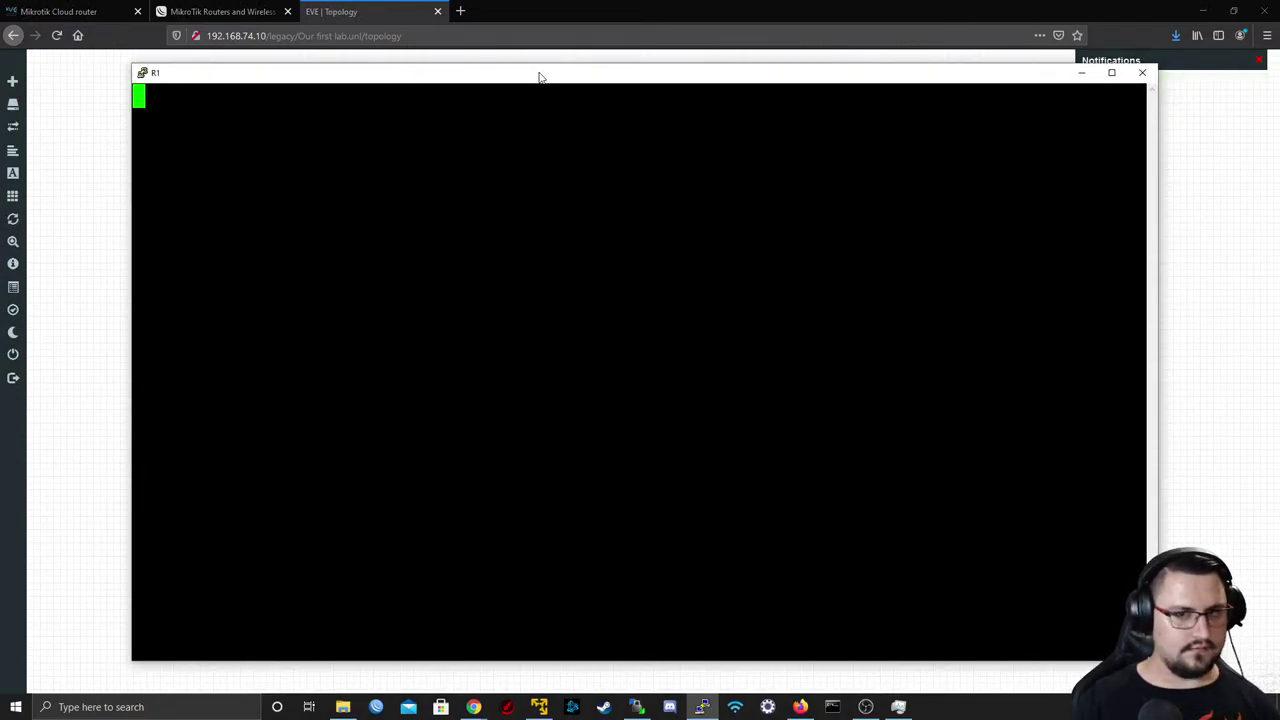
Log in as admin and confirm ether1 has 192.168.74.129/24 with ip address print
{"action": "key", "text": "Return"}
{"action": "type", "text": "admin"}
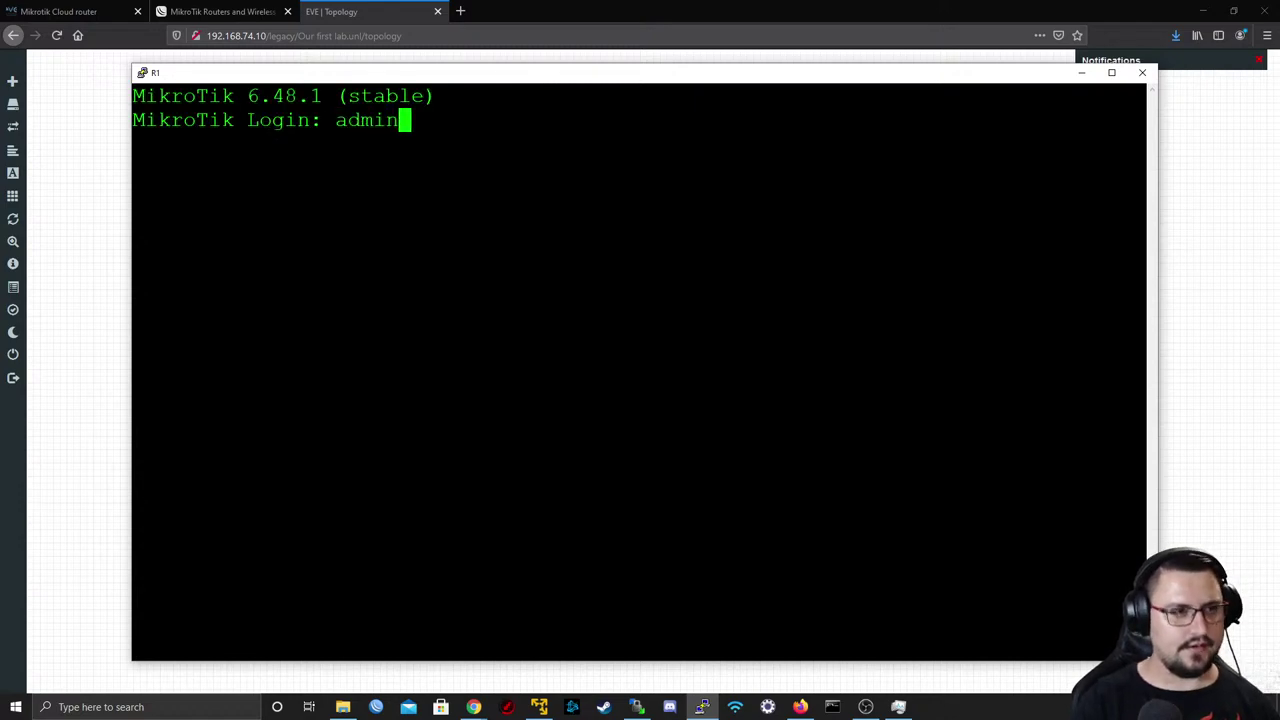
{"action": "key", "text": "Return"}
{"action": "key", "text": "Return"}
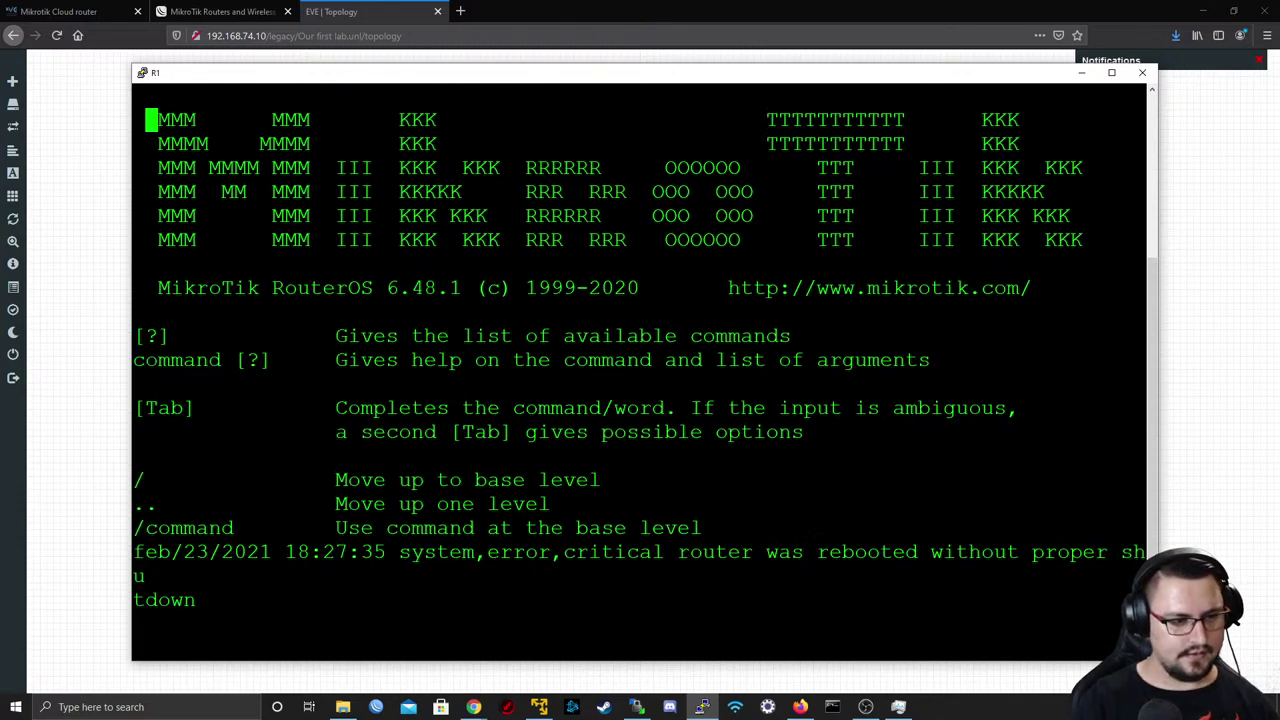
{"action": "type", "text": "ip address print"}
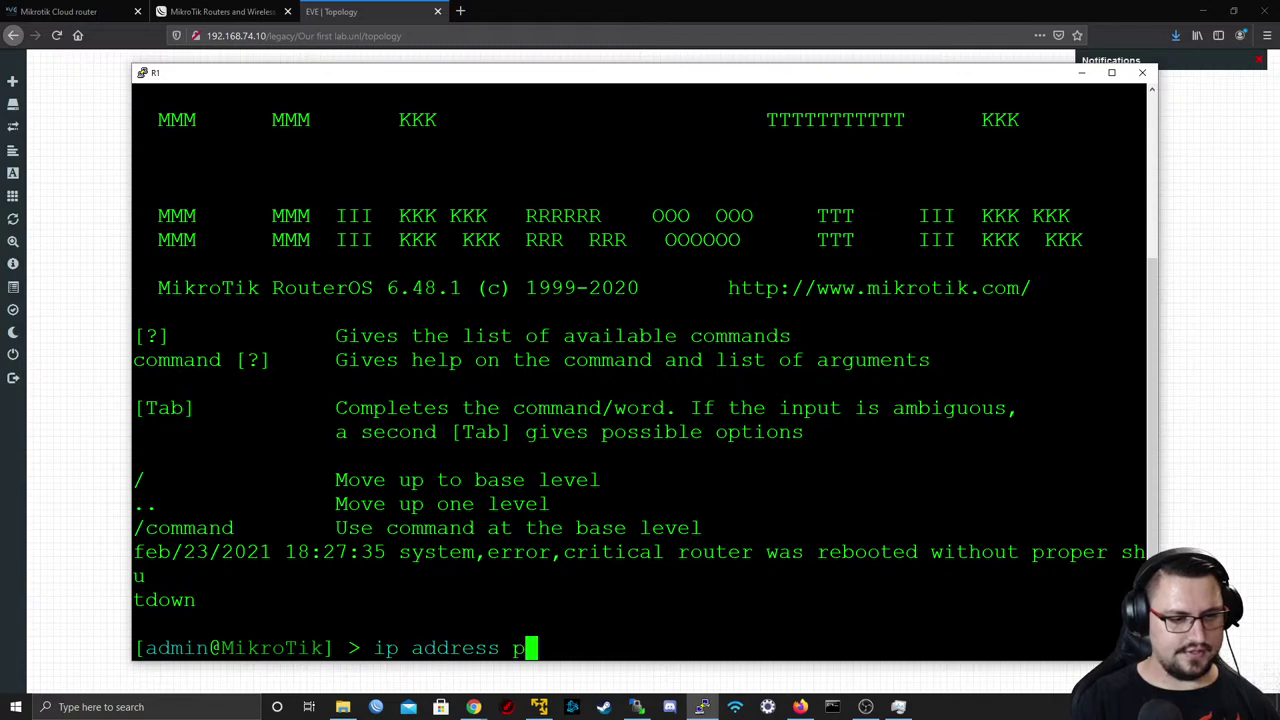
{"action": "key", "text": "Return"}
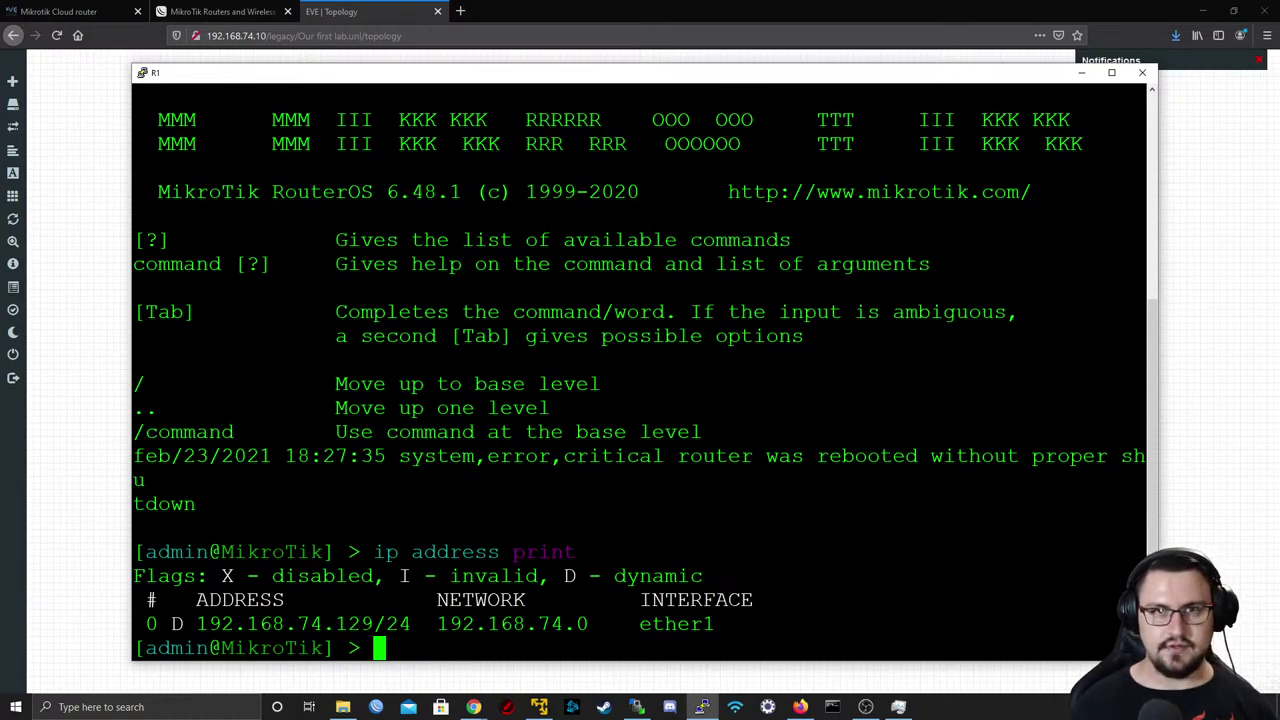
{"action": "double_click", "coordinate": [328, 623]}
{"action": "left_click", "coordinate": [328, 623]}
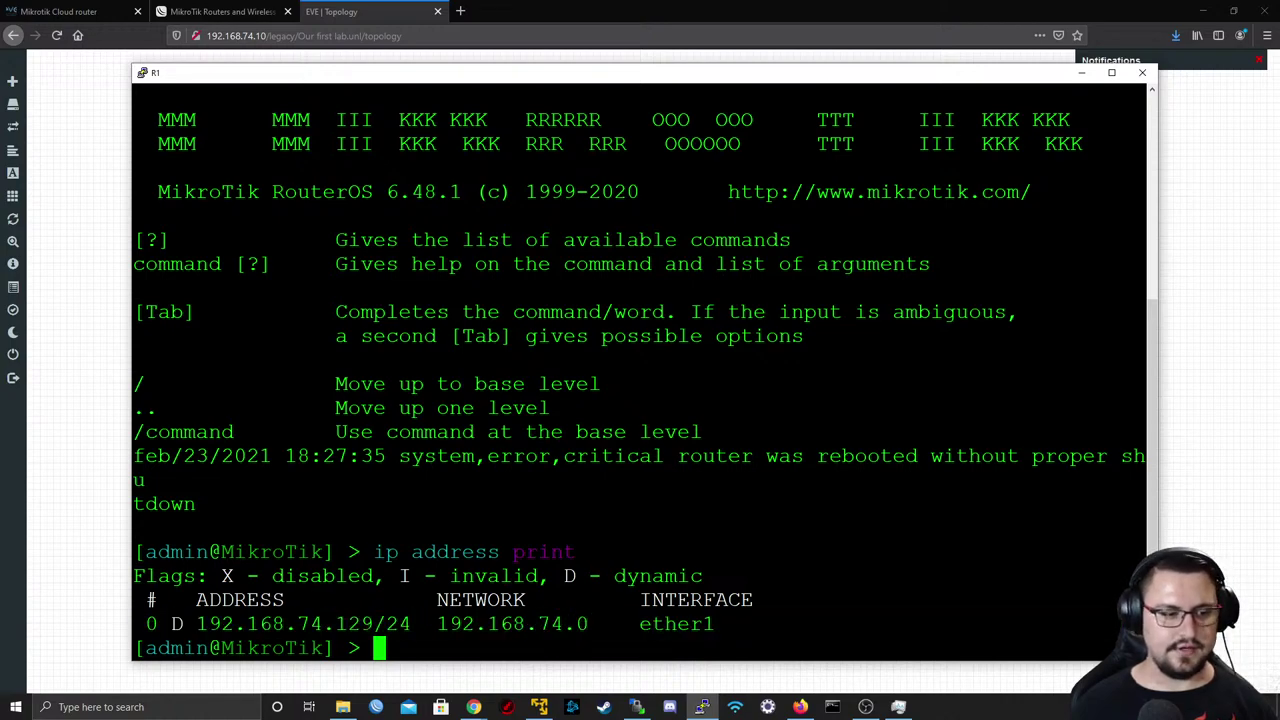
{"action": "double_click", "coordinate": [328, 623]}
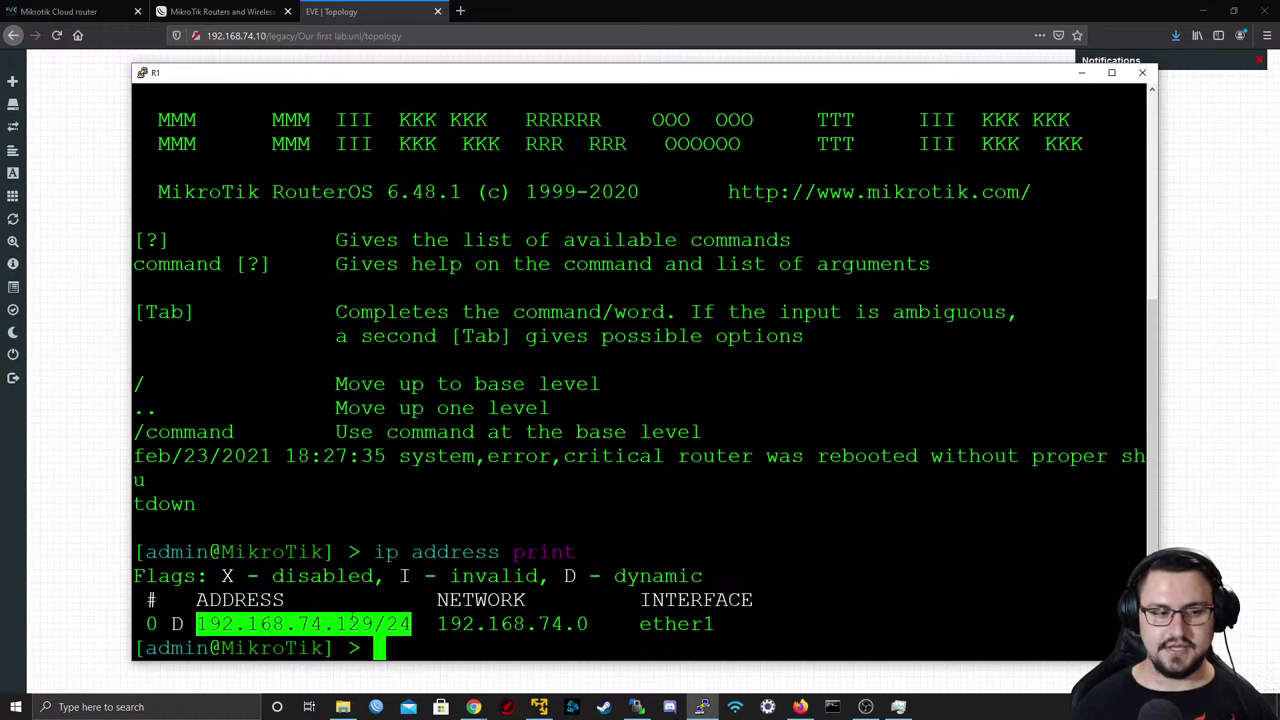
{"action": "left_click", "coordinate": [350, 624]}
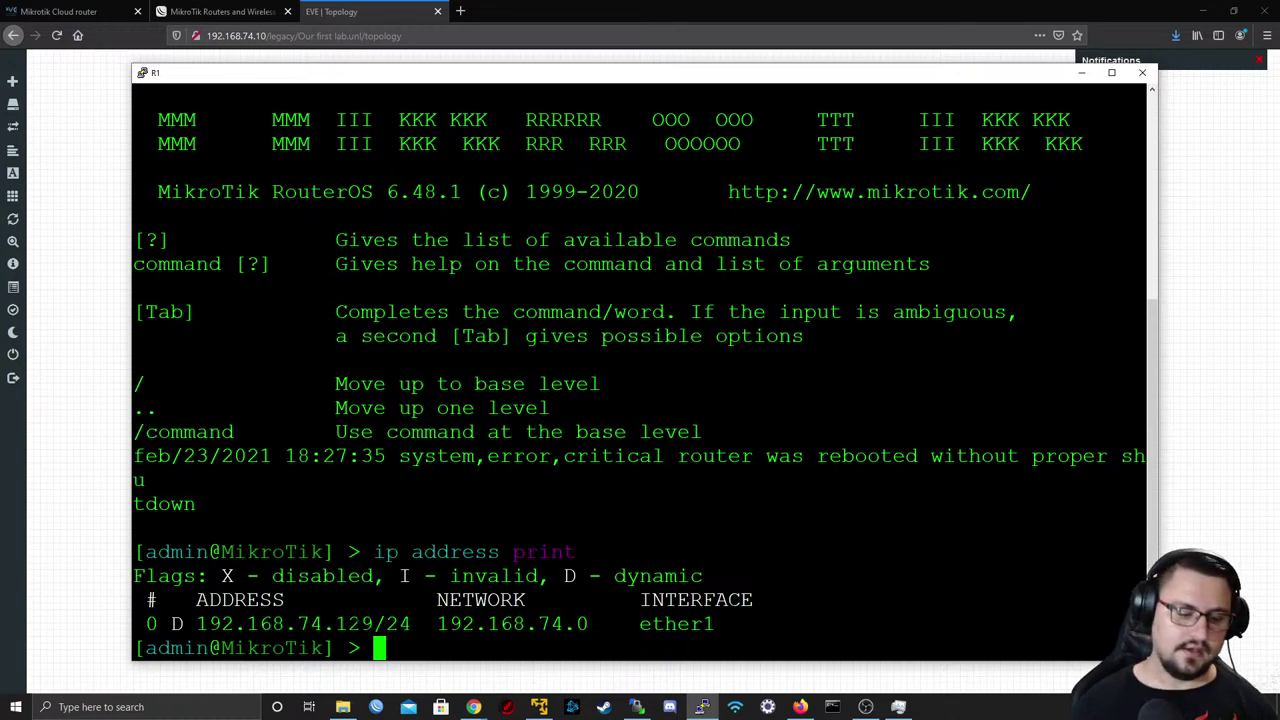
Ping 8.8.8.8 with 0% loss, then close the R1 console
{"action": "type", "text": "ping 8.8.8"}
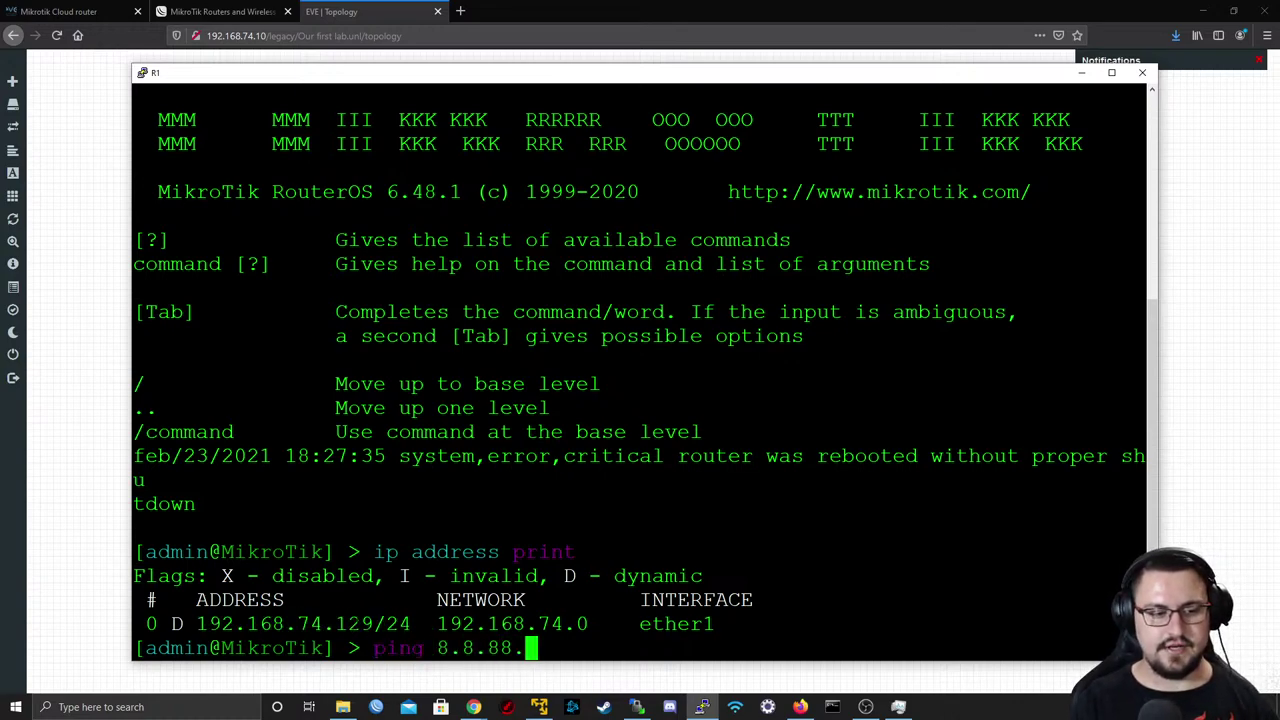
{"action": "type", "text": ".8"}
{"action": "key", "text": "Return"}
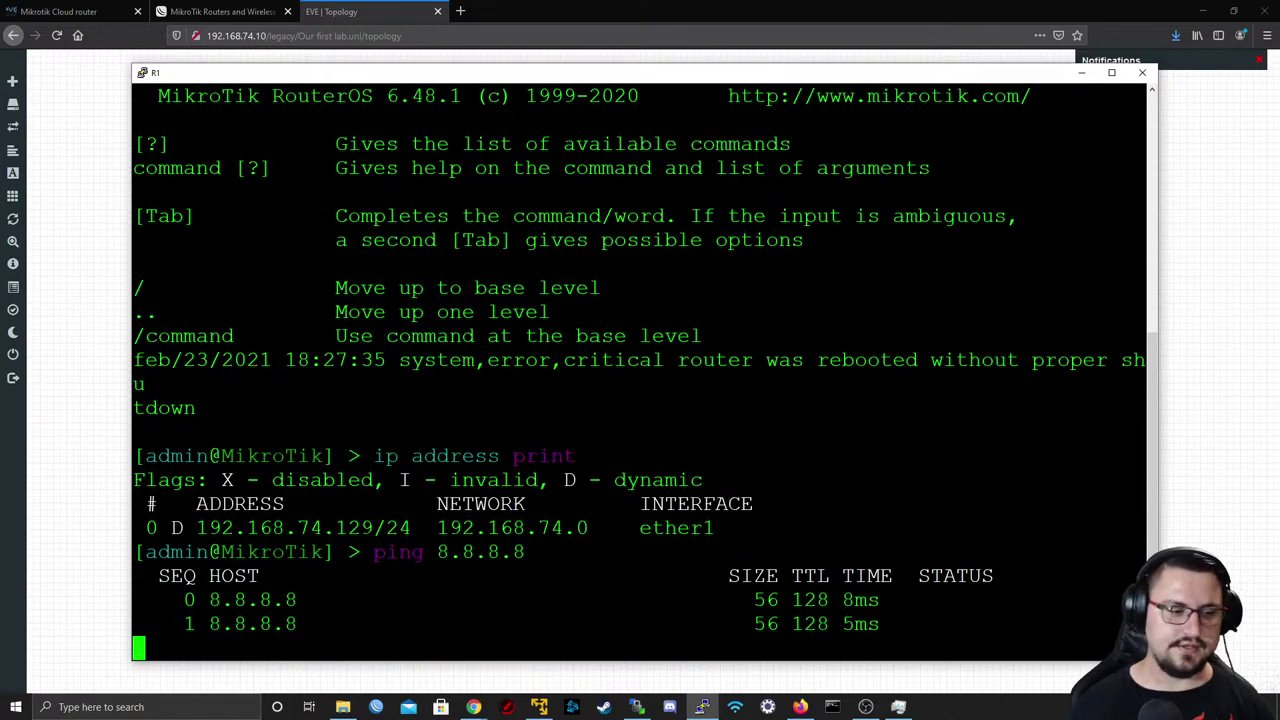
{"action": "key", "text": "ctrl+c"}
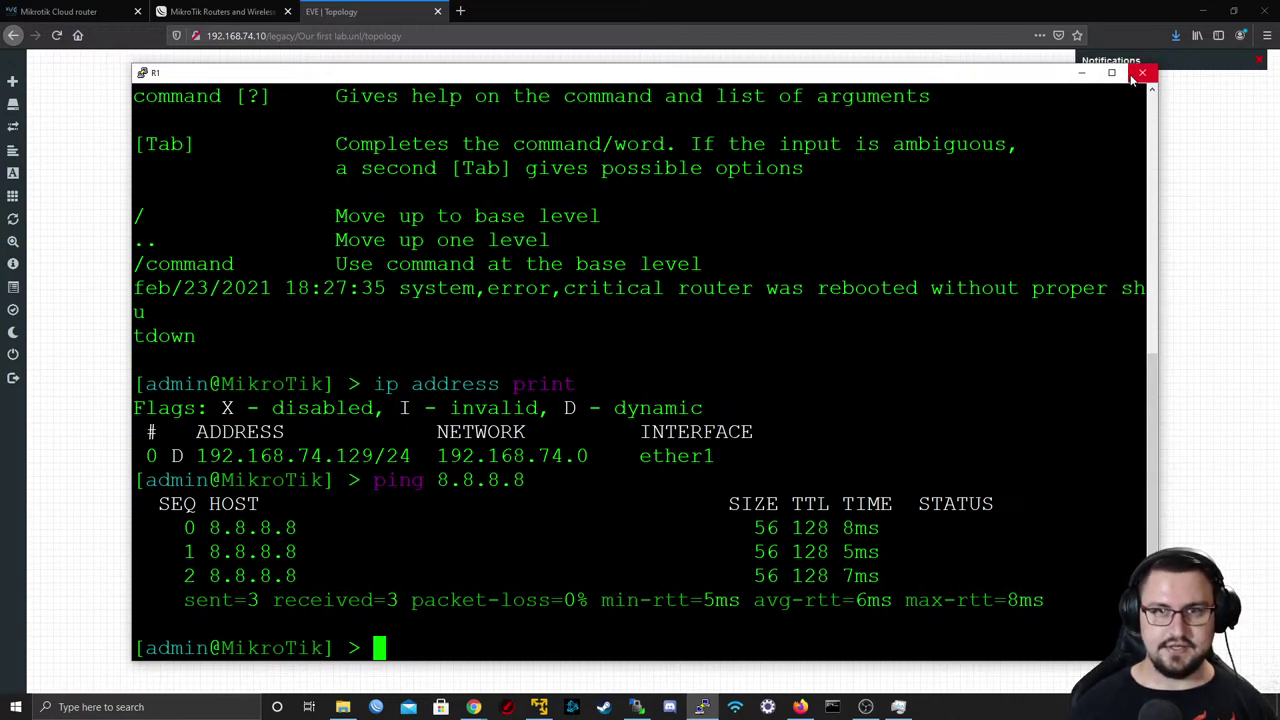
{"action": "left_click", "coordinate": [1142, 72]}
{"action": "left_click", "coordinate": [661, 402]}
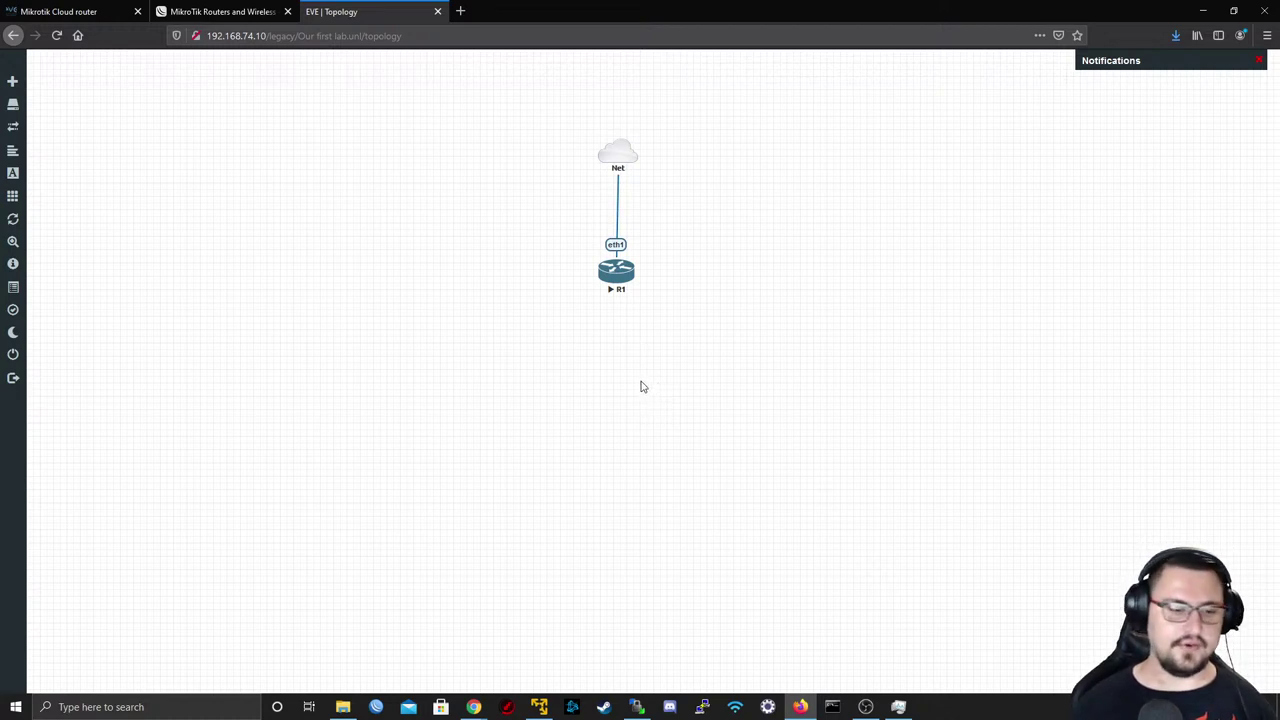
{"action": "left_click", "coordinate": [376, 707]}
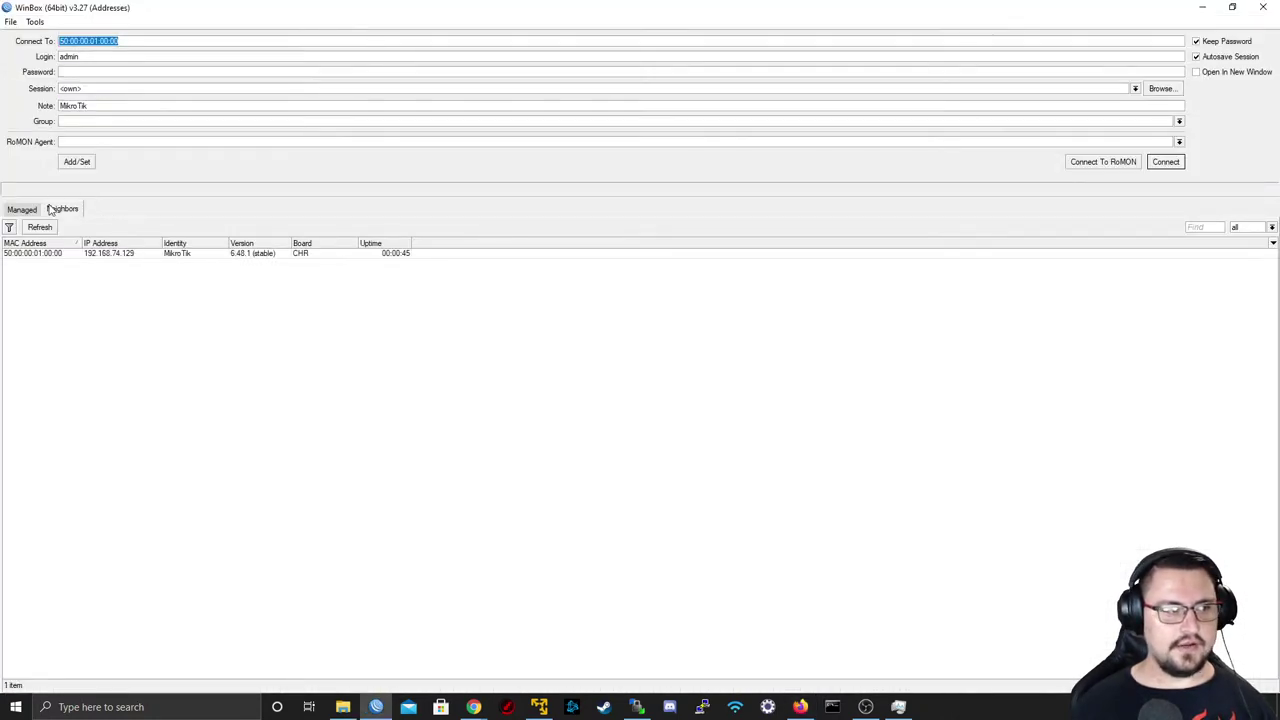
Connect WinBox to the discovered MikroTik CHR router by its MAC address
{"action": "double_click", "coordinate": [48, 256]}
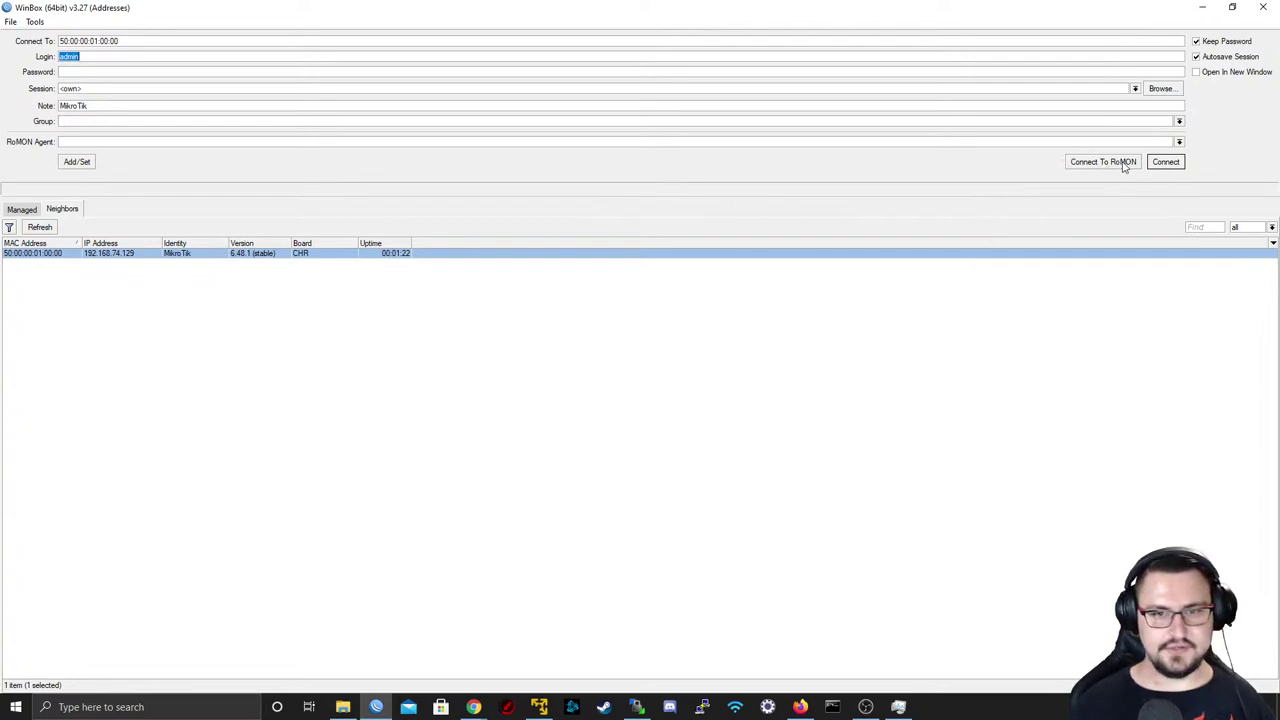
{"action": "left_click", "coordinate": [1179, 164]}
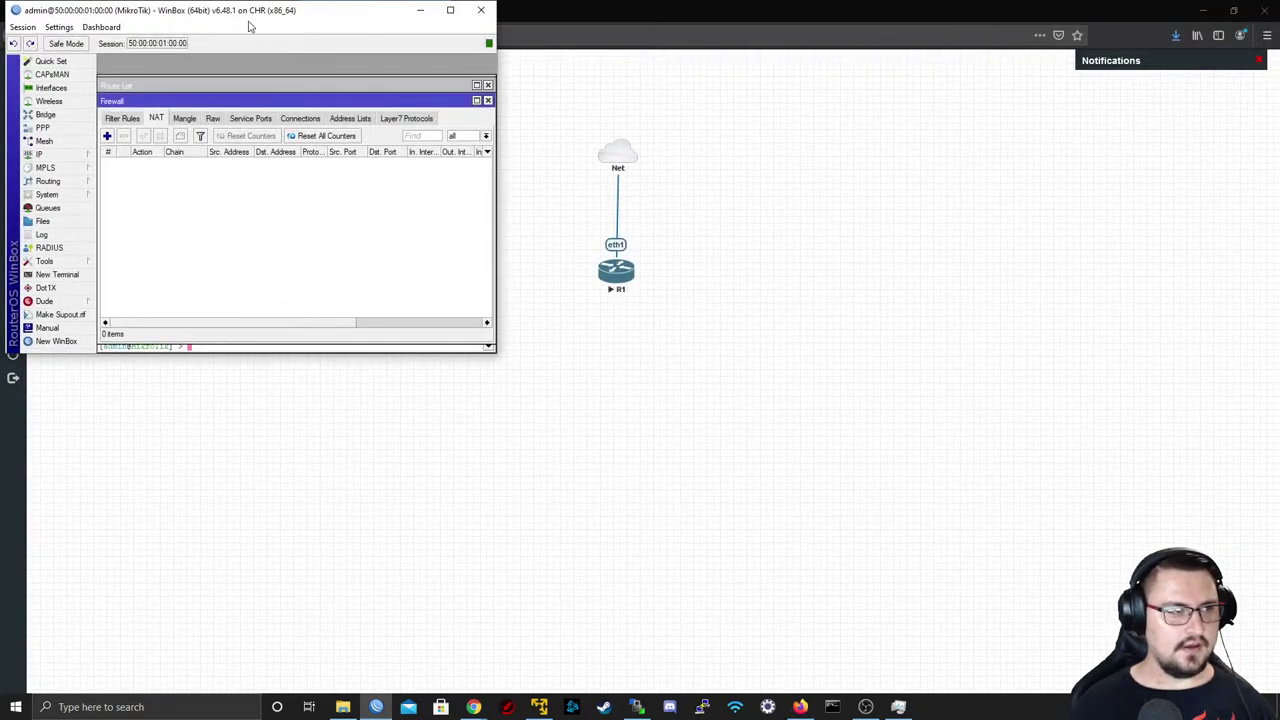
Maximize the router session and close the NAT, route, DHCP client and terminal windows
{"action": "left_click_drag", "start_coordinate": [250, 27], "coordinate": [580, 90]}
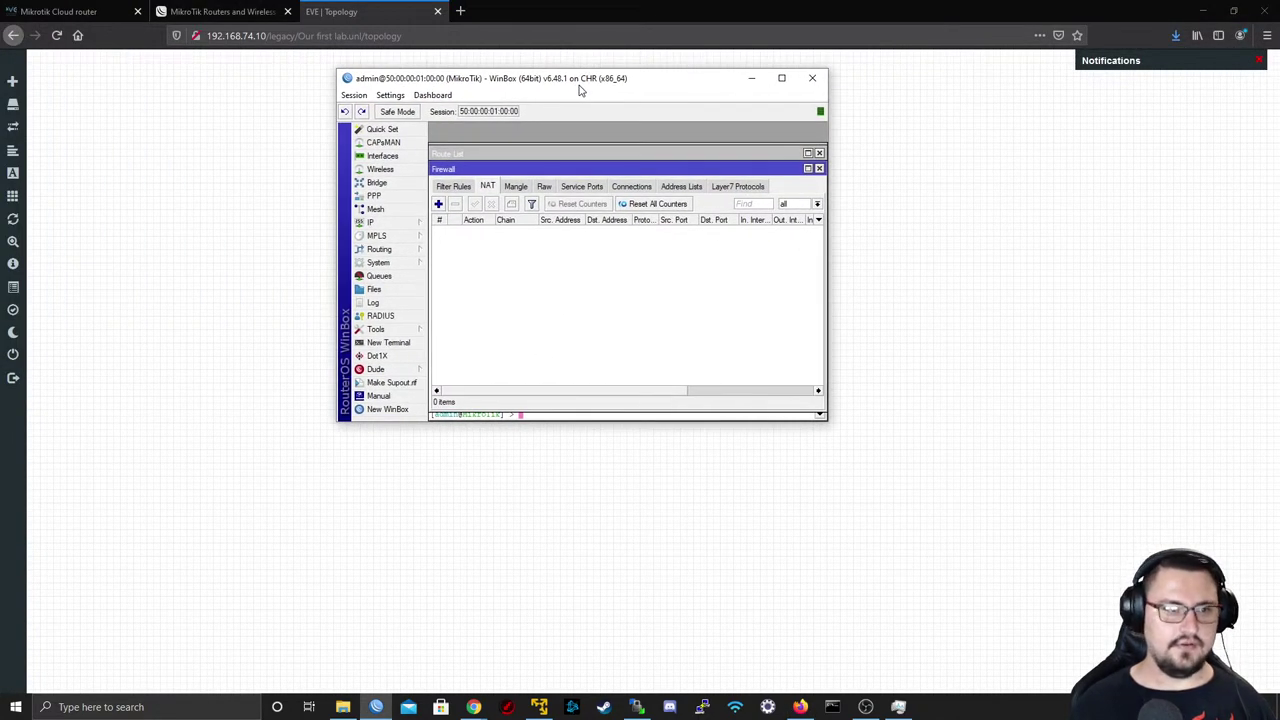
{"action": "double_click", "coordinate": [580, 88]}
{"action": "left_click", "coordinate": [484, 95]}
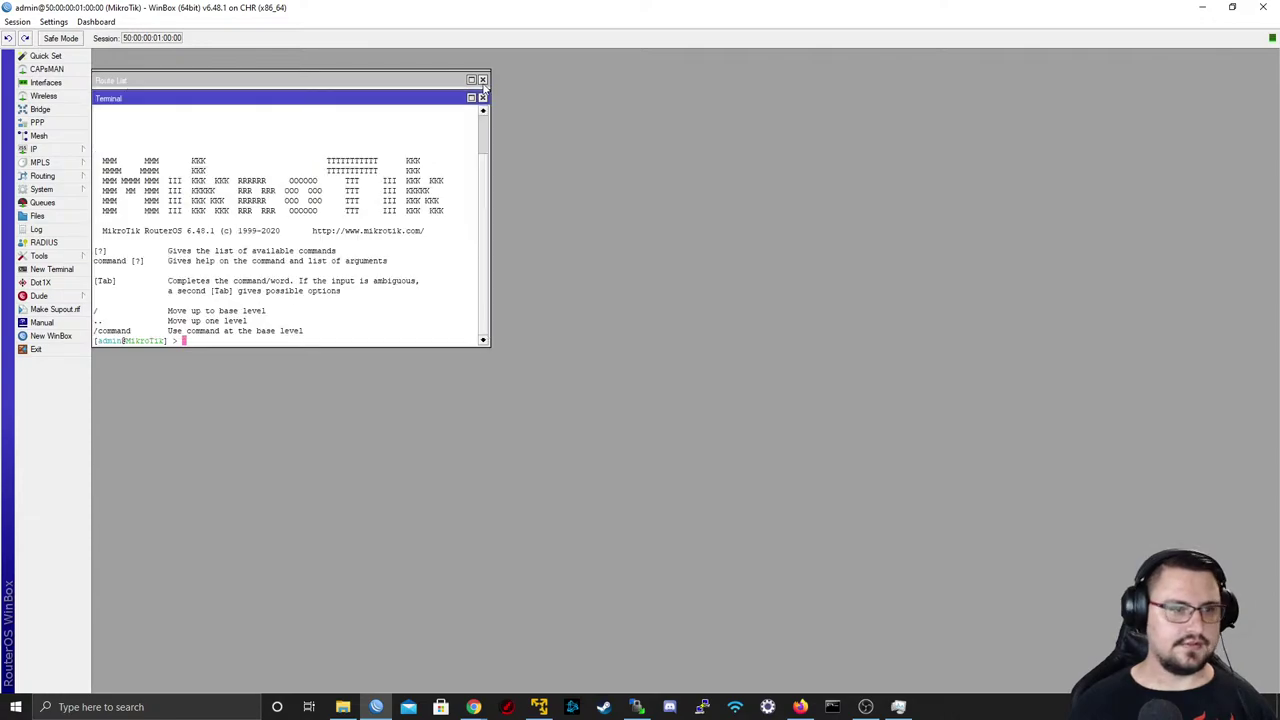
{"action": "left_click", "coordinate": [482, 79]}
{"action": "left_click", "coordinate": [482, 92]}
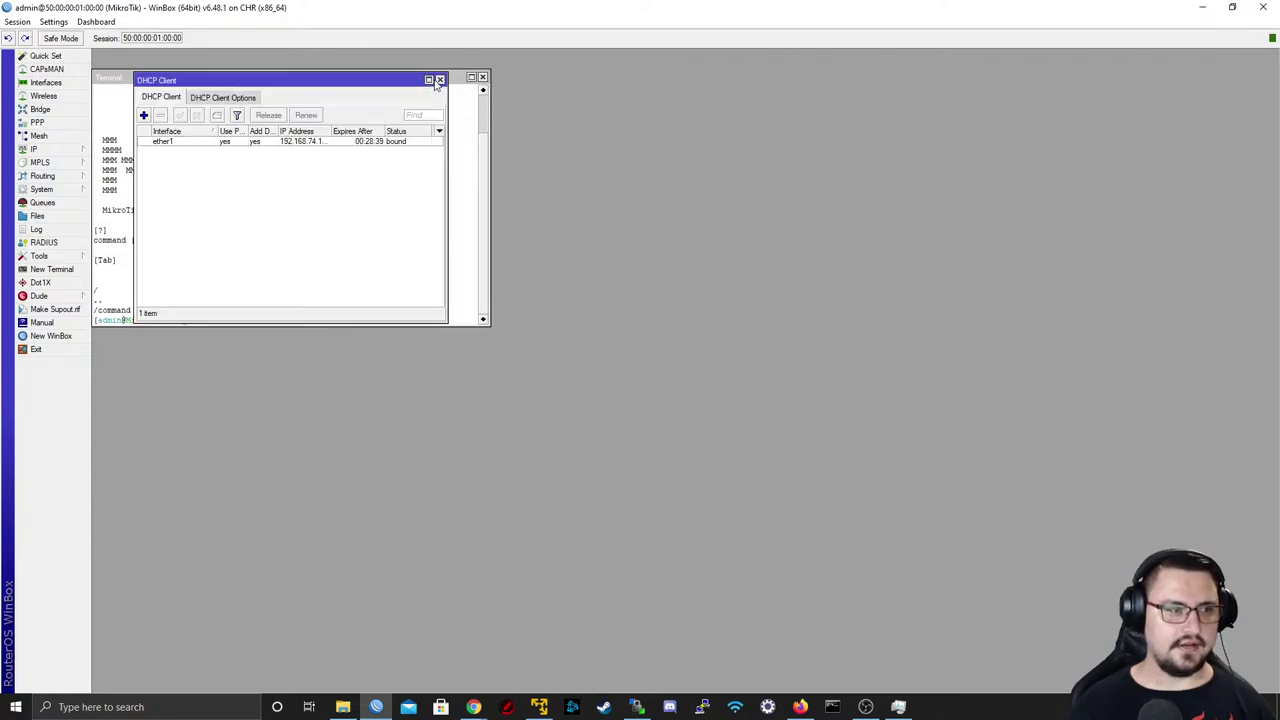
{"action": "left_click", "coordinate": [428, 80]}
{"action": "left_click", "coordinate": [1272, 55]}
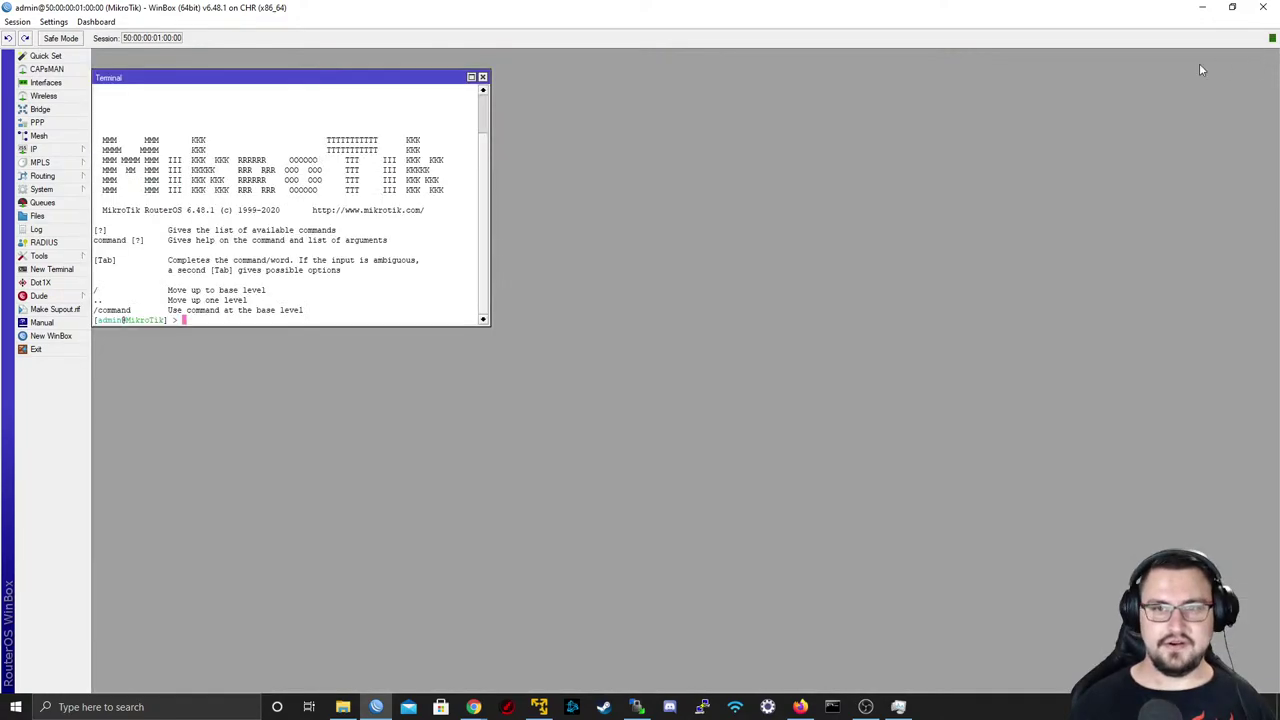
{"action": "left_click", "coordinate": [484, 78]}
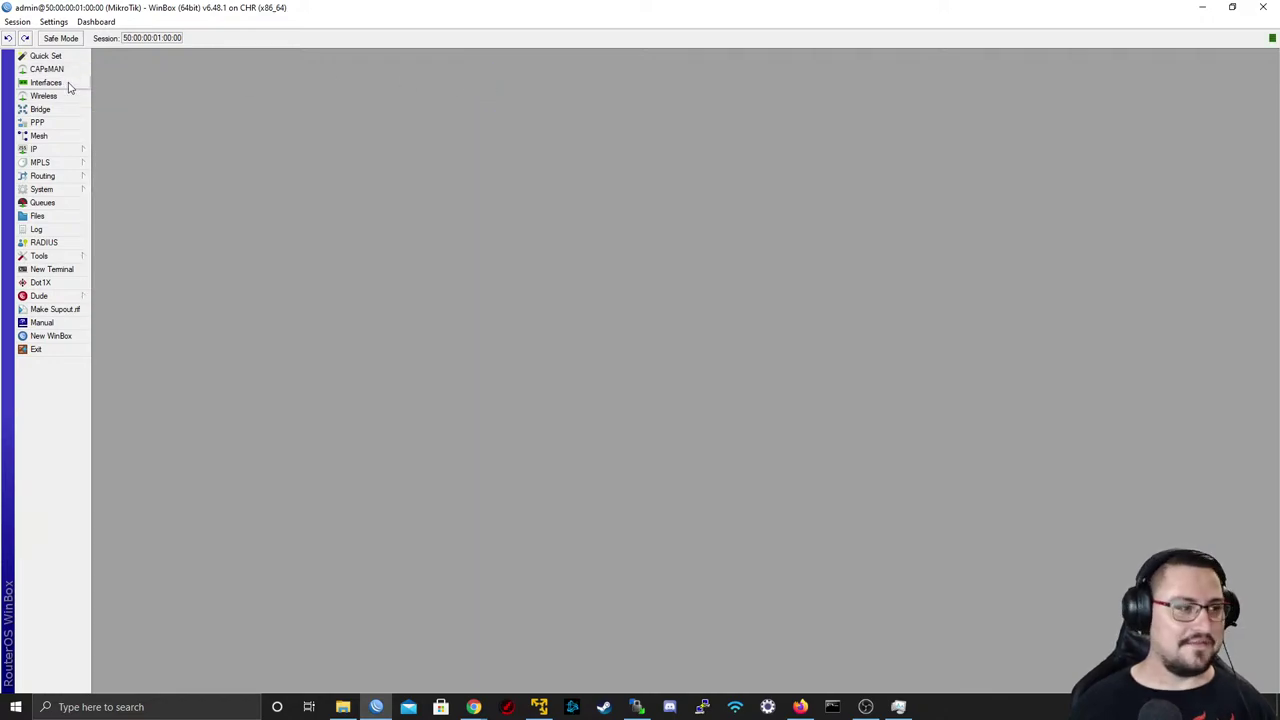
Remove the ether1 entry from the IP > DHCP Client list
{"action": "left_click", "coordinate": [57, 155]}
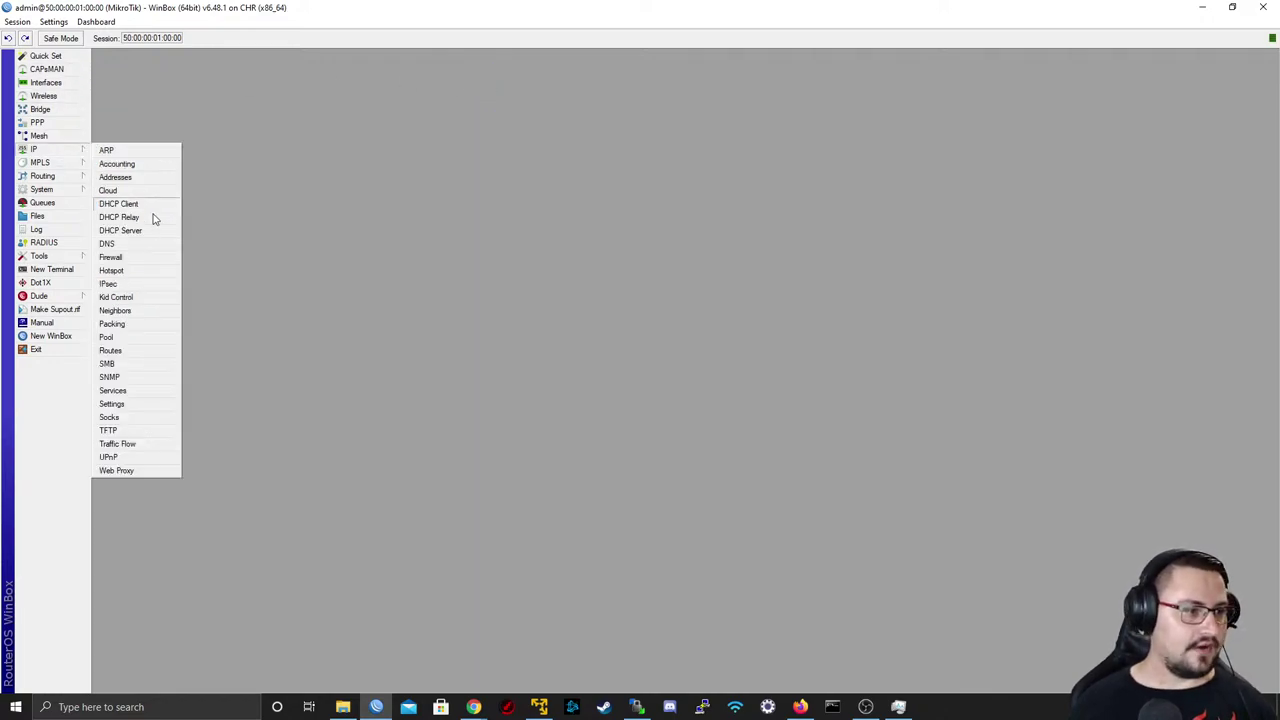
{"action": "left_click", "coordinate": [146, 205]}
{"action": "left_click", "coordinate": [221, 118]}
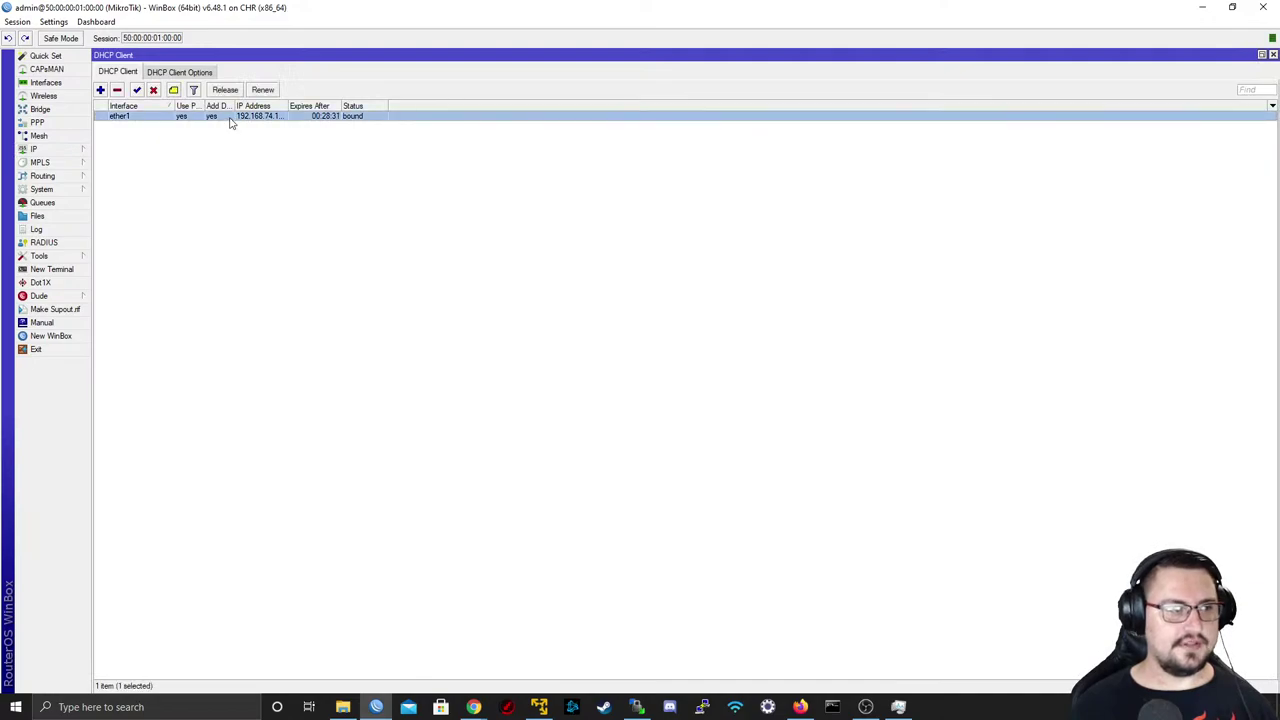
{"action": "left_click", "coordinate": [121, 93]}
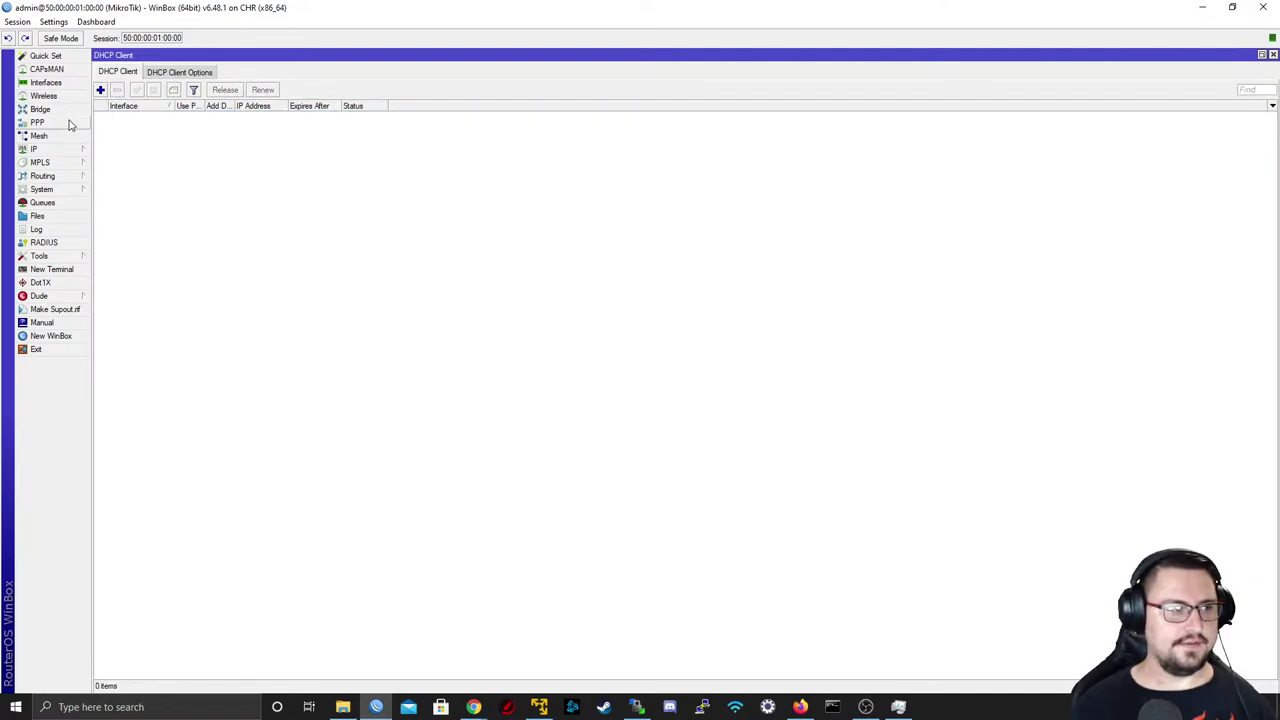
{"action": "left_click", "coordinate": [48, 150]}
{"action": "left_click", "coordinate": [131, 177]}
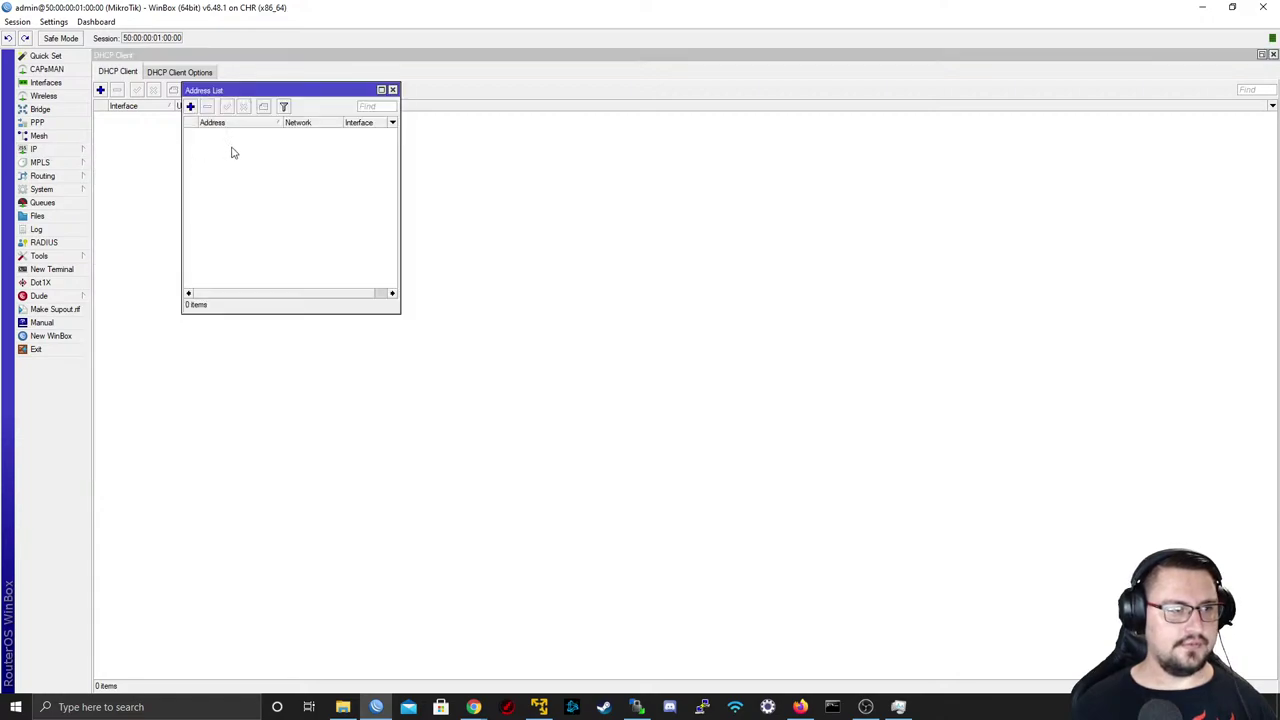
Add the static address 192.168.74.20/24 on ether1 to the Address List
{"action": "left_click", "coordinate": [190, 106]}
{"action": "type", "text": "192"}
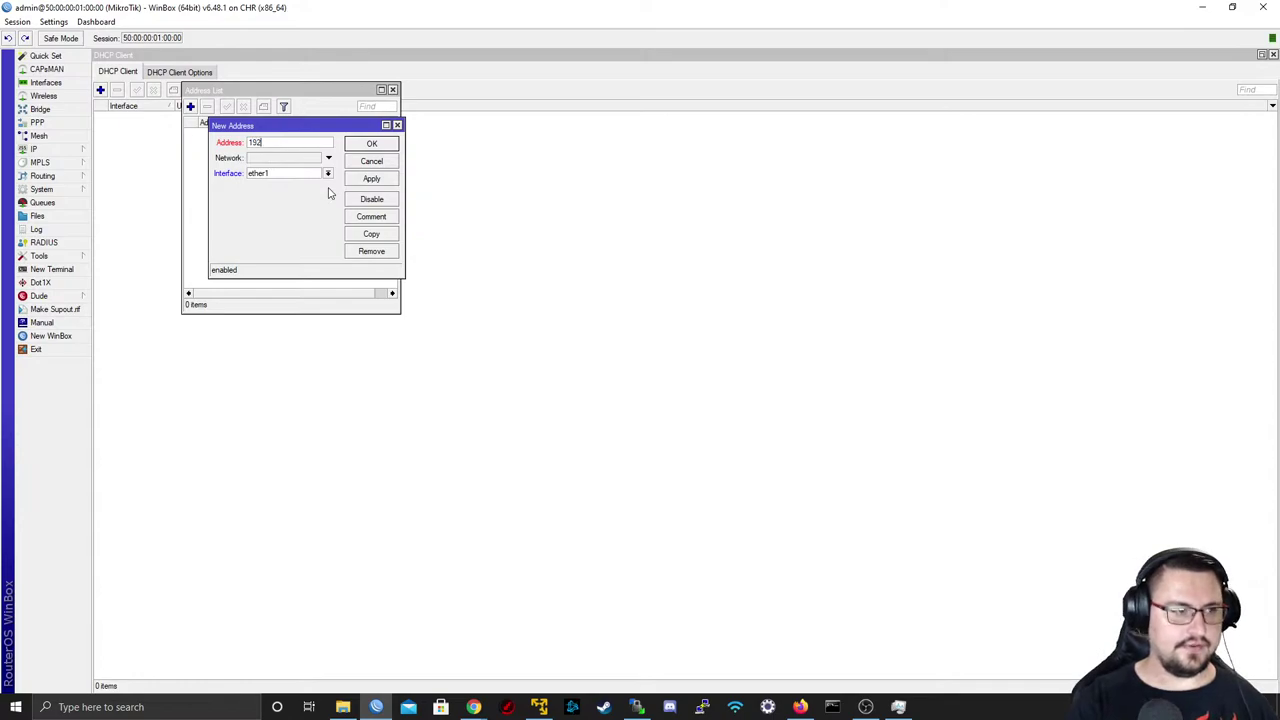
{"action": "type", "text": ".168.74."}
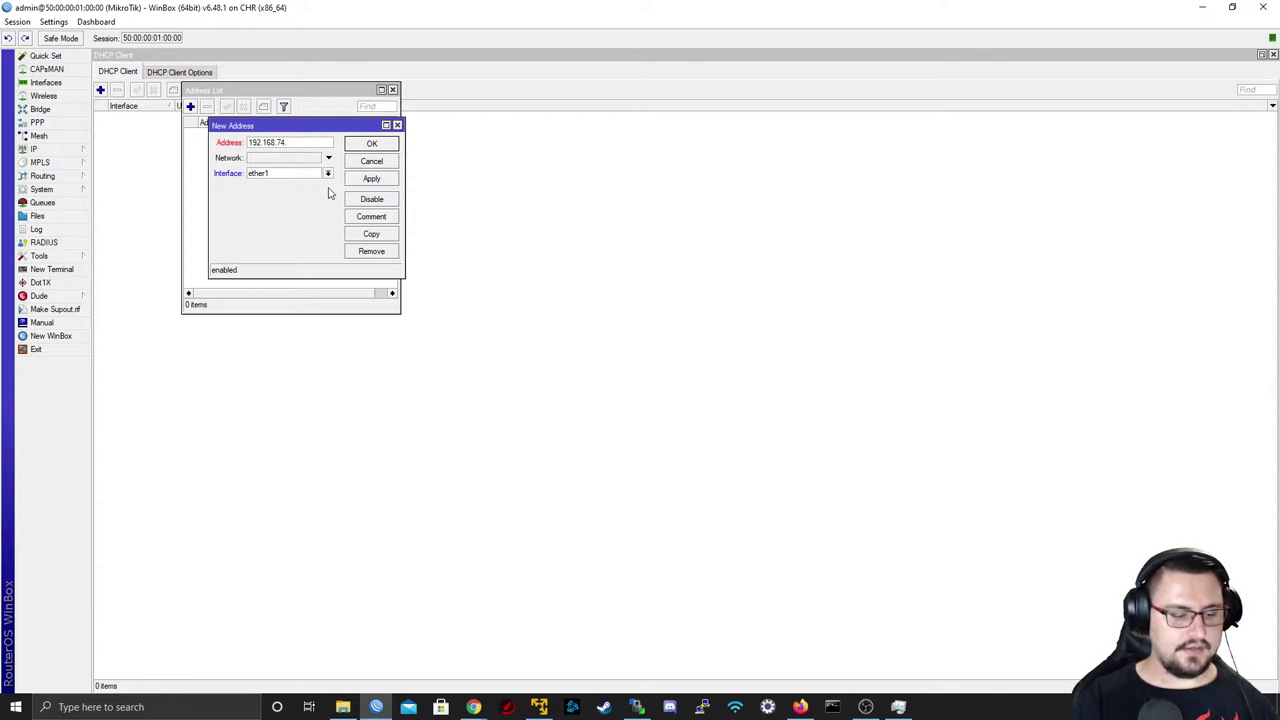
{"action": "type", "text": "20/24"}
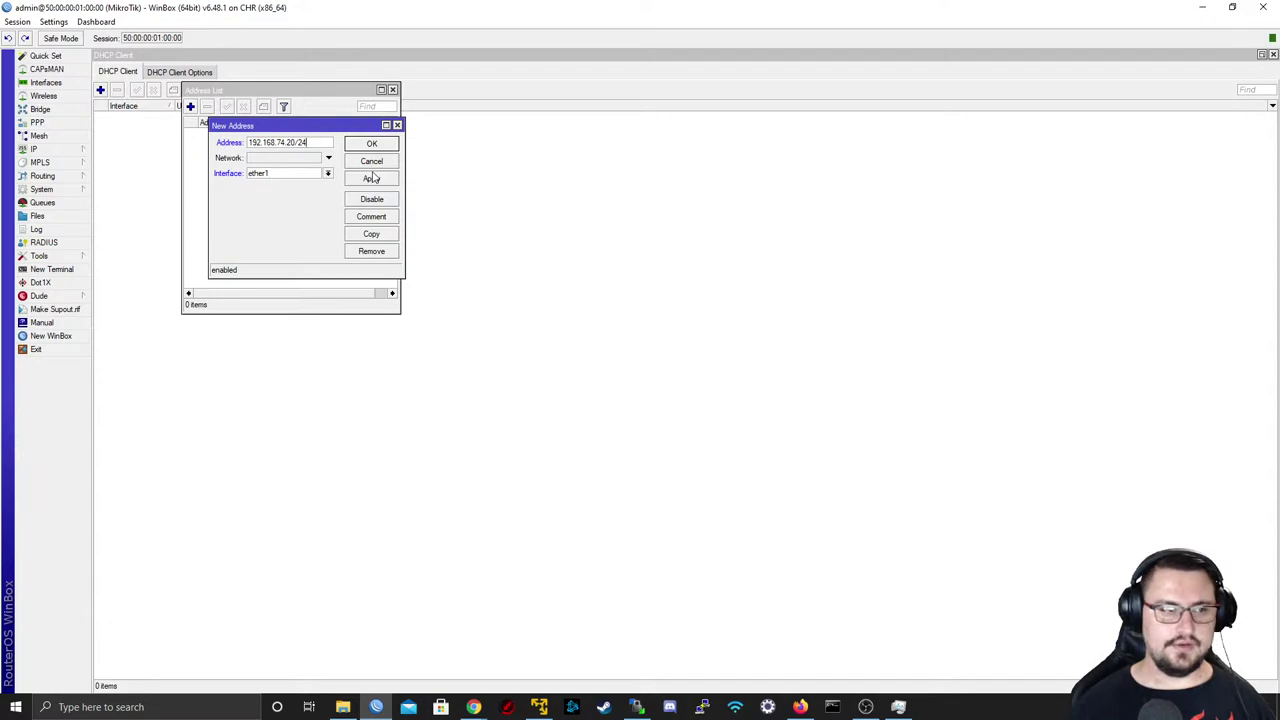
{"action": "left_click", "coordinate": [371, 178]}
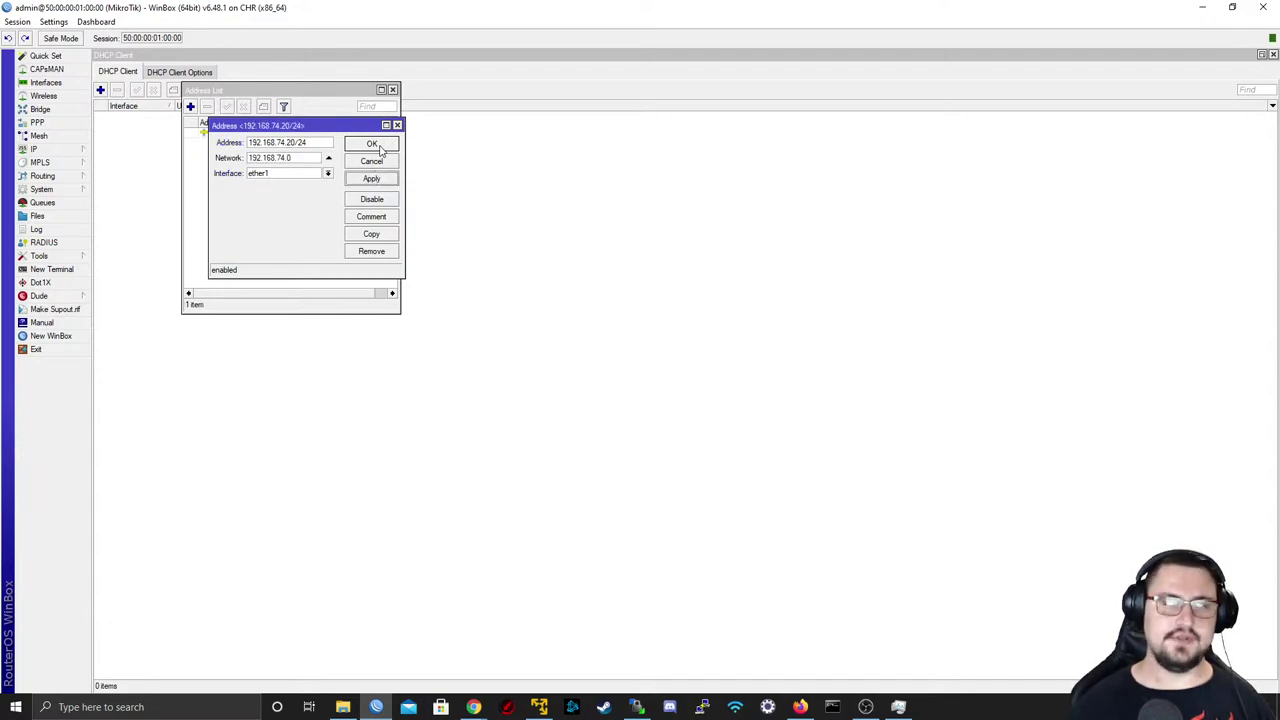
{"action": "left_click", "coordinate": [374, 145]}
{"action": "left_click_drag", "start_coordinate": [328, 92], "coordinate": [592, 222]}
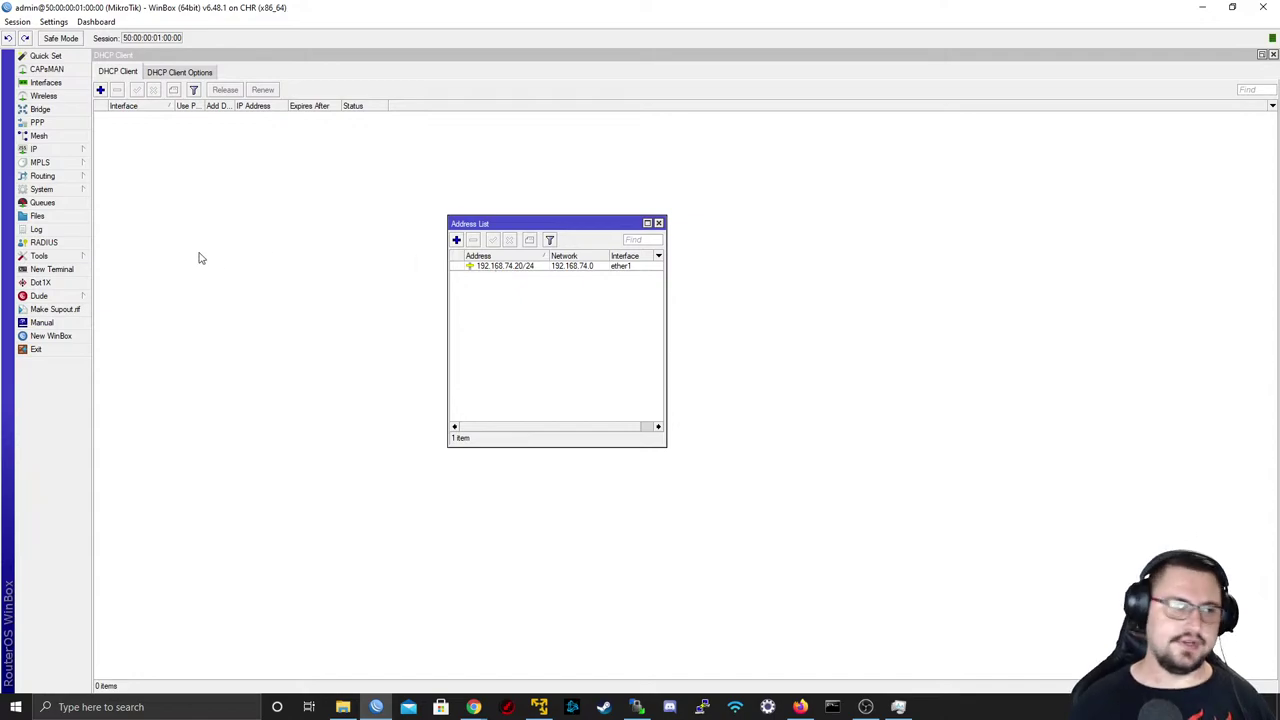
{"action": "left_click", "coordinate": [64, 151]}
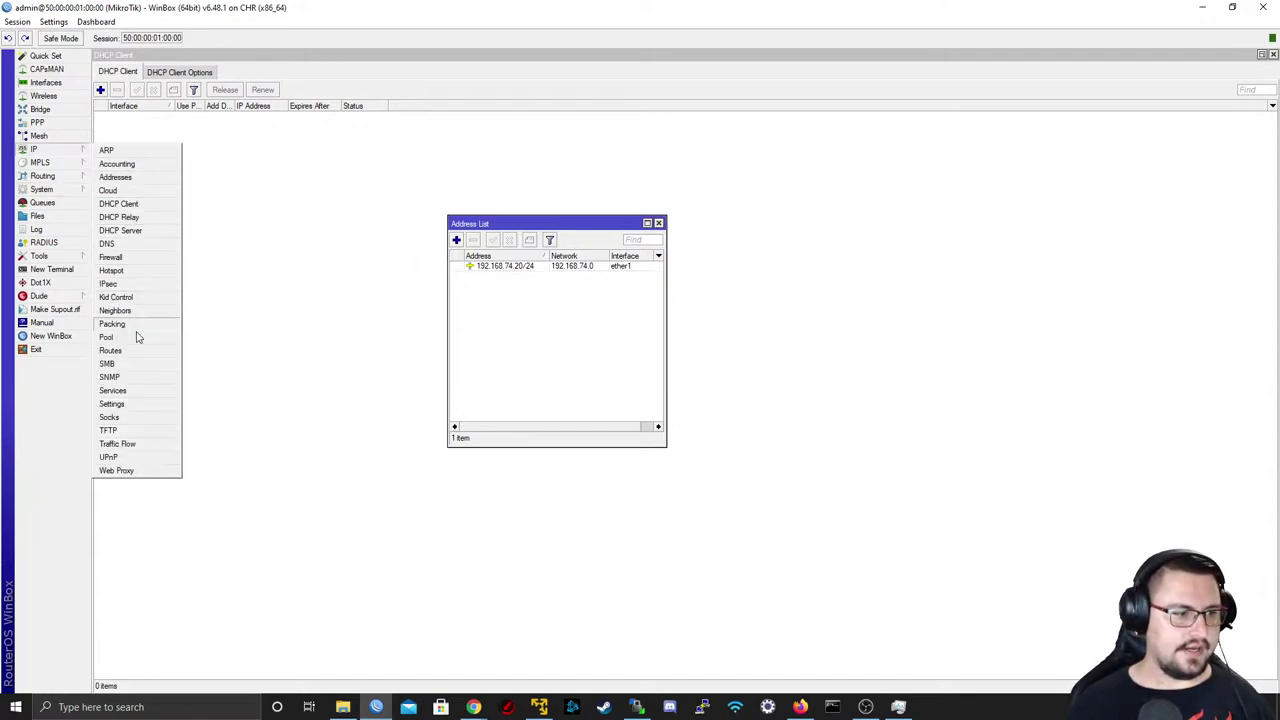
Start a new 0.0.0.0/0 route in the Route List with gateway 192.168.74.2
{"action": "left_click", "coordinate": [131, 350]}
{"action": "left_click", "coordinate": [103, 115]}
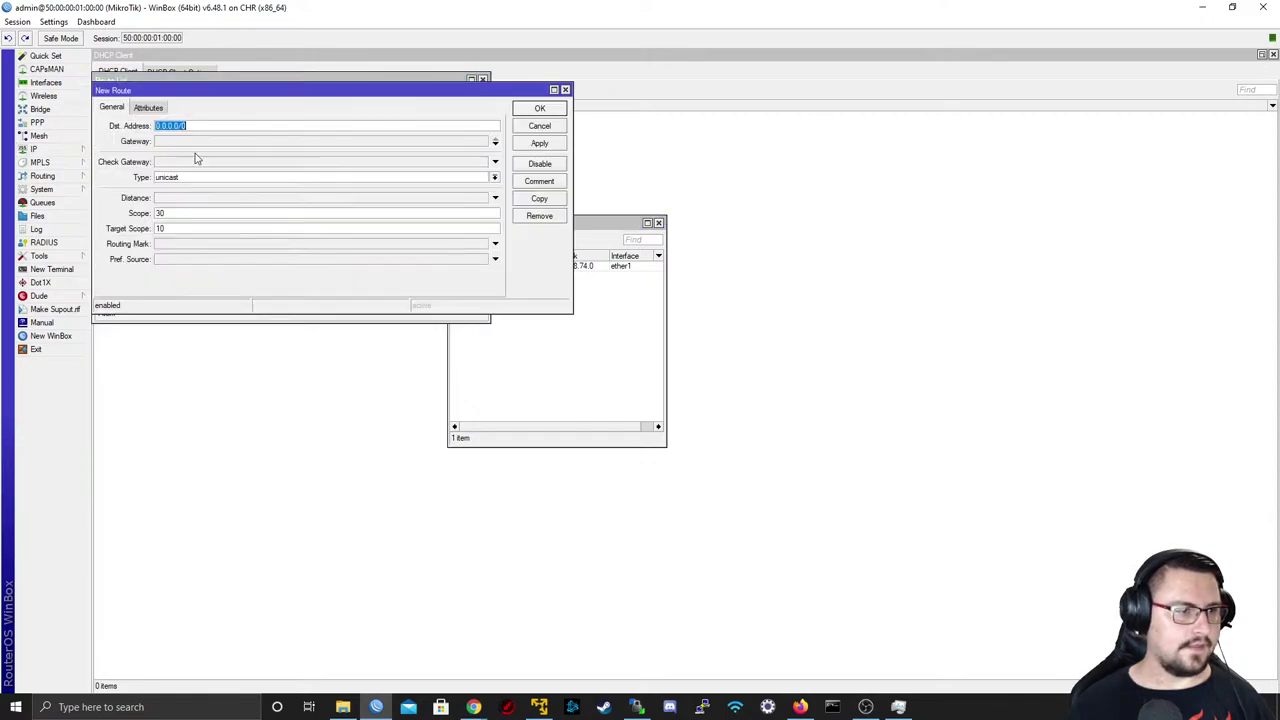
{"action": "left_click", "coordinate": [185, 141]}
{"action": "type", "text": "192"}
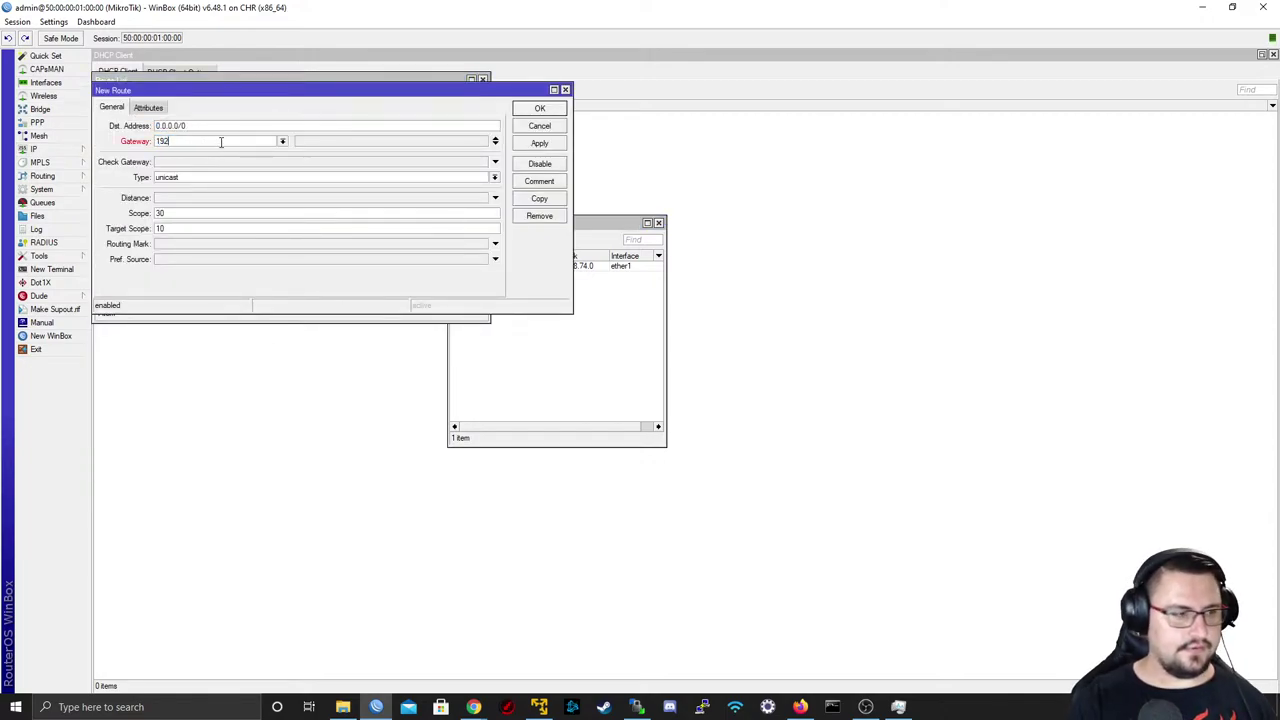
{"action": "type", "text": ".168."}
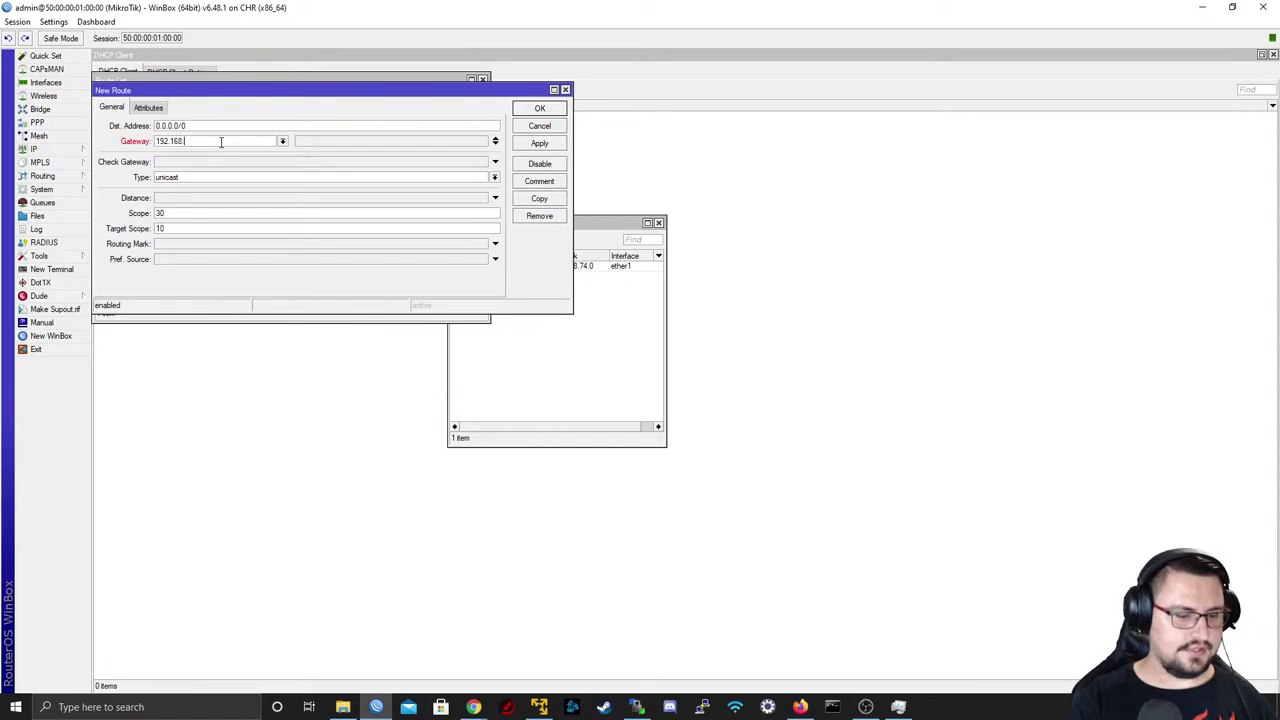
{"action": "type", "text": "74.2"}
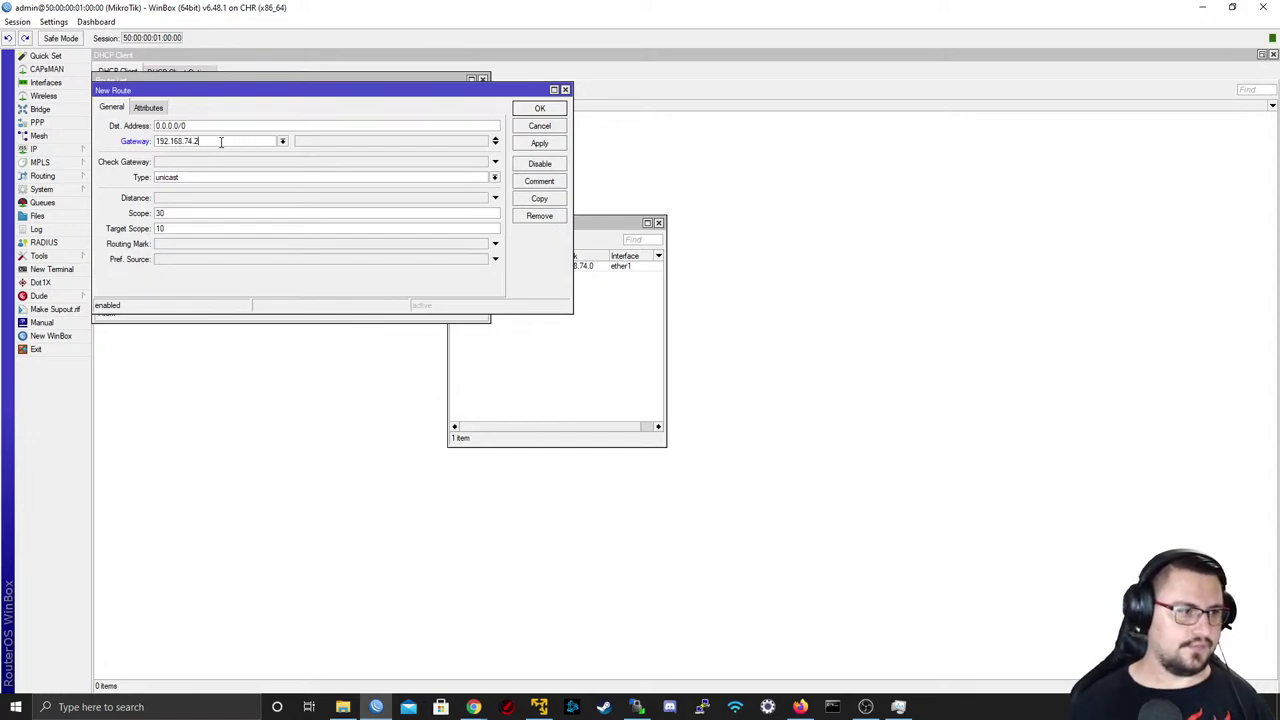
In a new terminal, test ping 8.8.8.8, which fails before the route is applied
{"action": "left_click", "coordinate": [51, 269]}
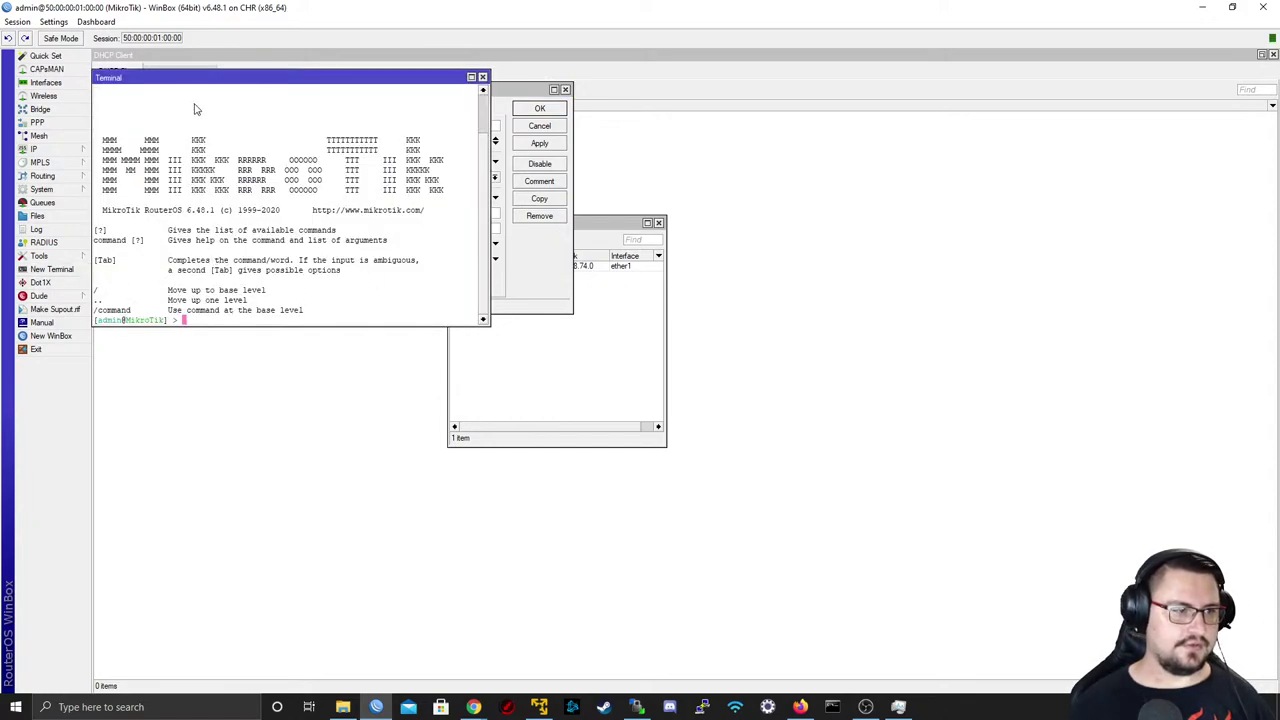
{"action": "left_click_drag", "start_coordinate": [195, 80], "coordinate": [666, 183]}
{"action": "type", "text": "p"}
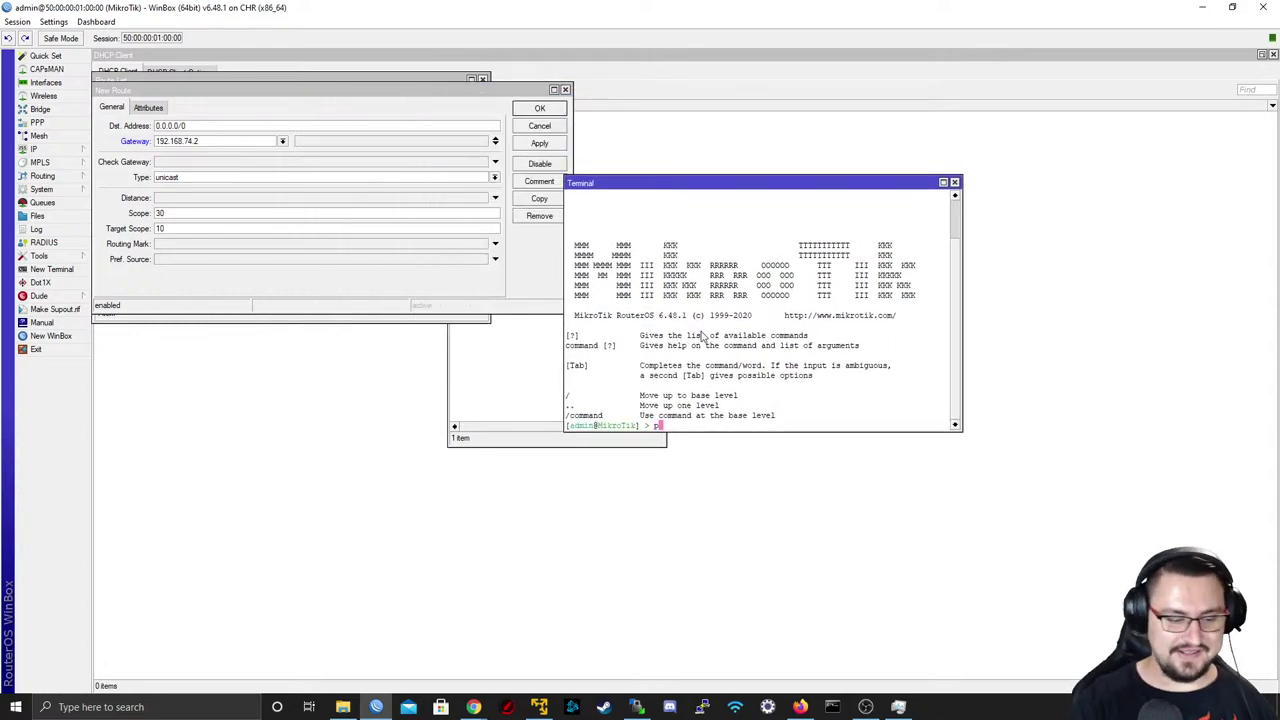
{"action": "type", "text": "ing 8.8.8.8"}
{"action": "key", "text": "Return"}
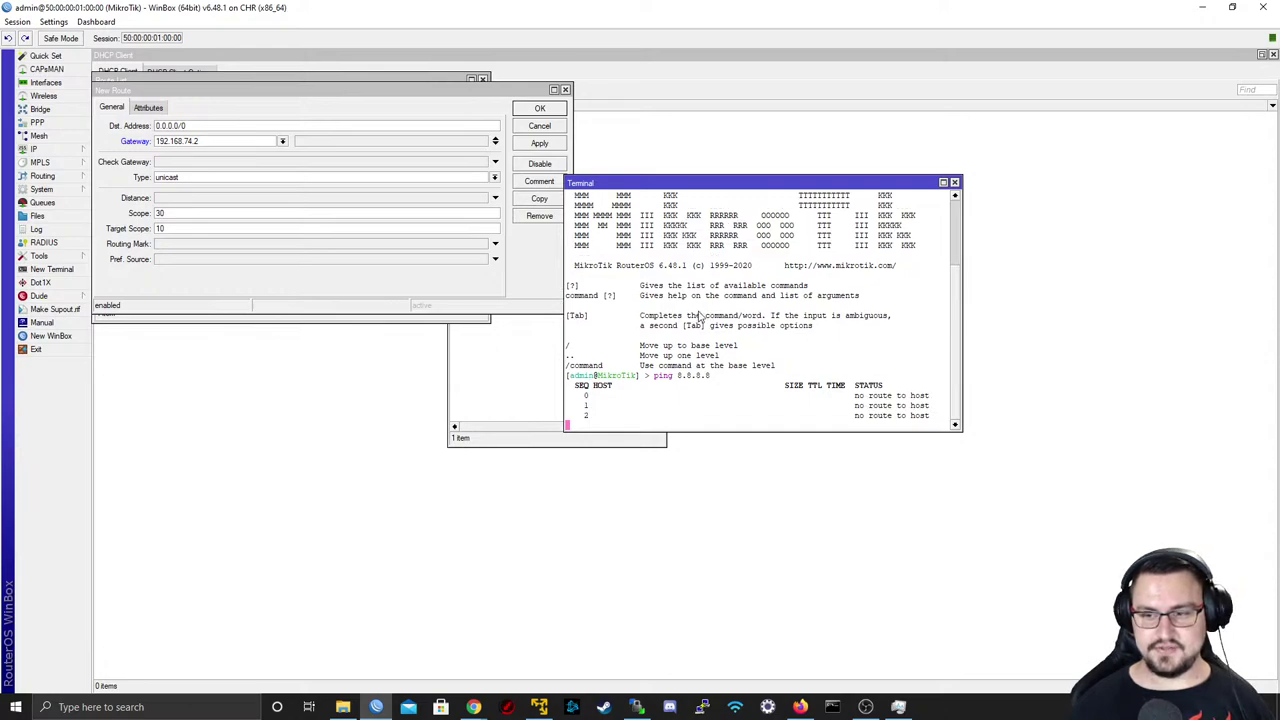
{"action": "key", "text": "ctrl+c"}
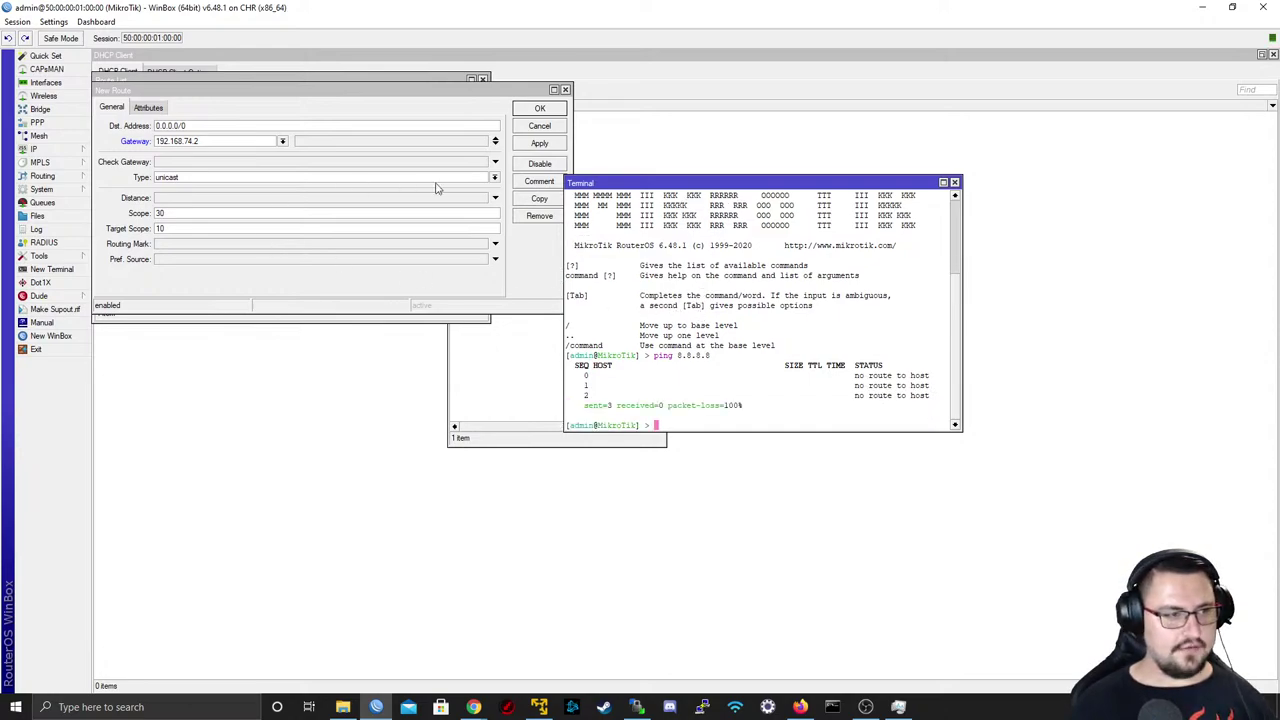
Apply and save the 192.168.74.2 default route, then rerun ping 8.8.8.8
{"action": "left_click", "coordinate": [537, 144]}
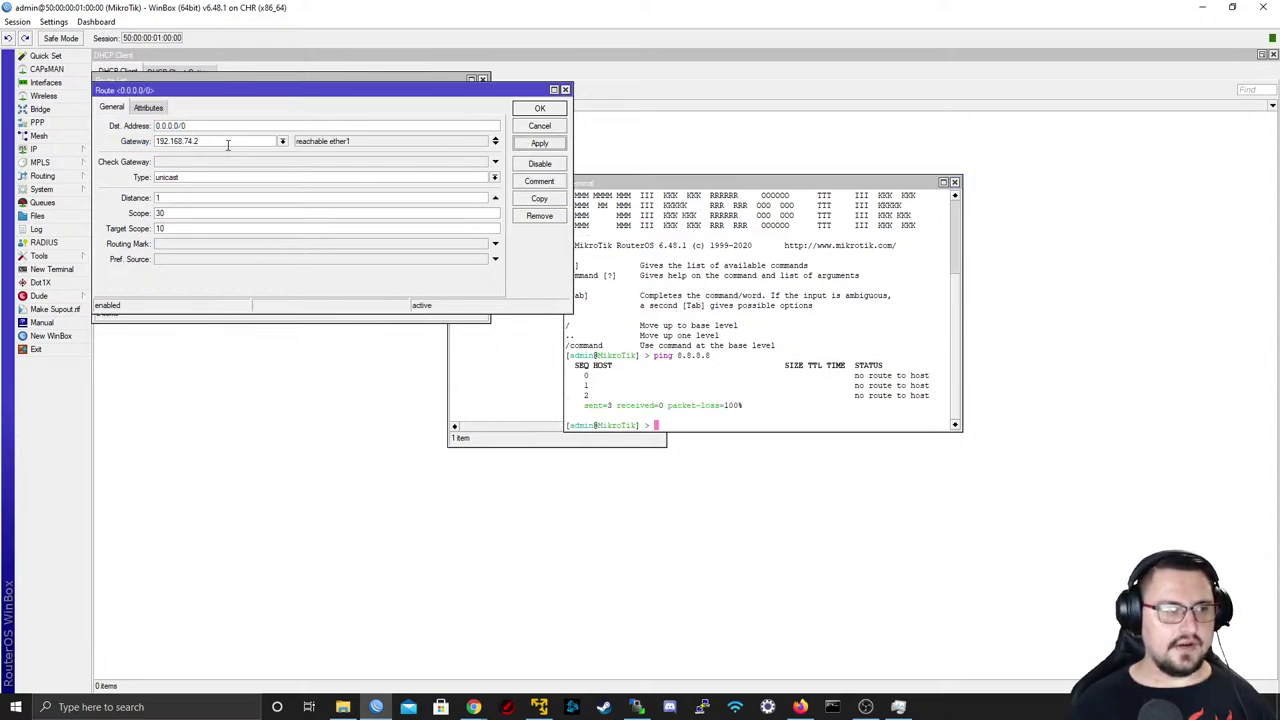
{"action": "left_click", "coordinate": [126, 142]}
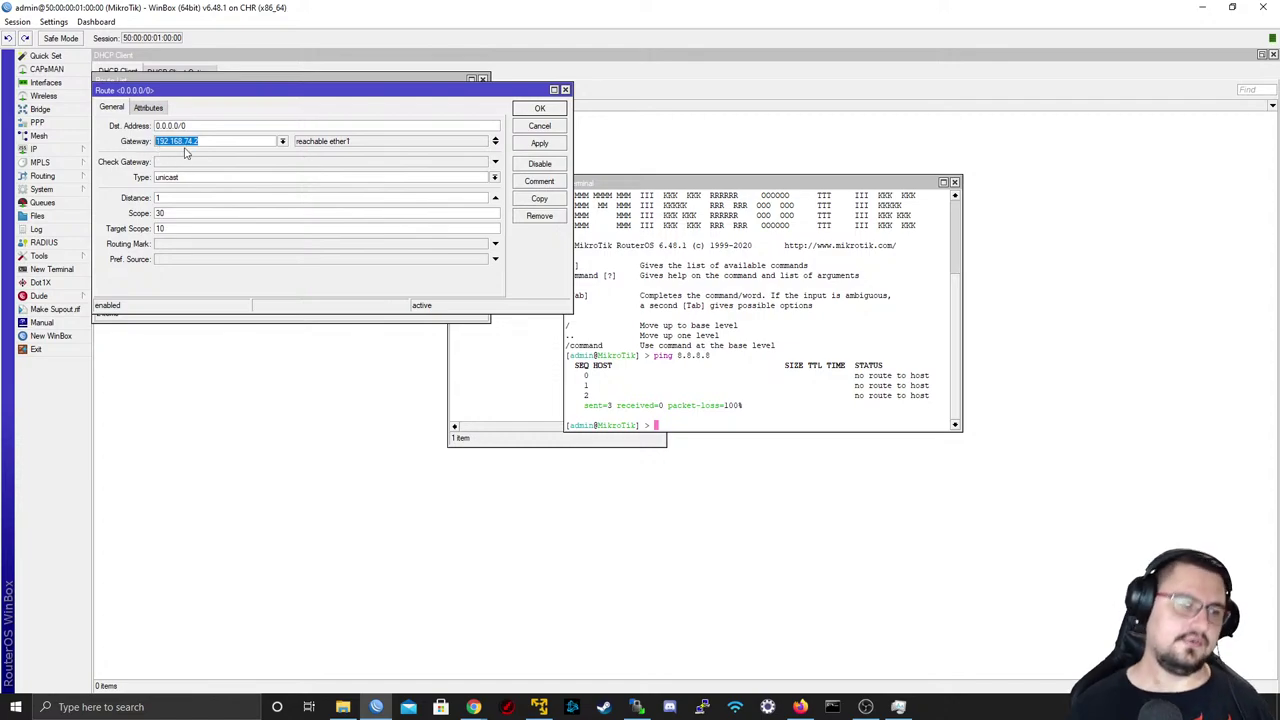
{"action": "left_click", "coordinate": [532, 127]}
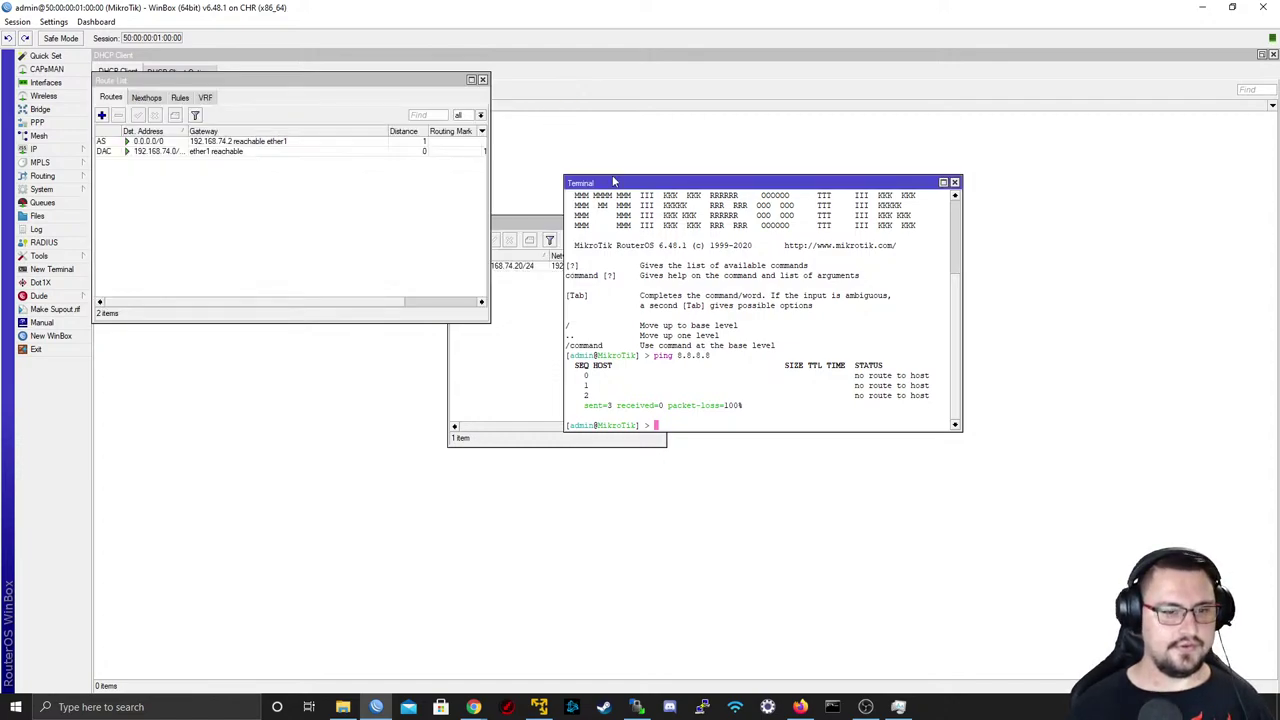
{"action": "key", "text": "Up"}
{"action": "key", "text": "Return"}
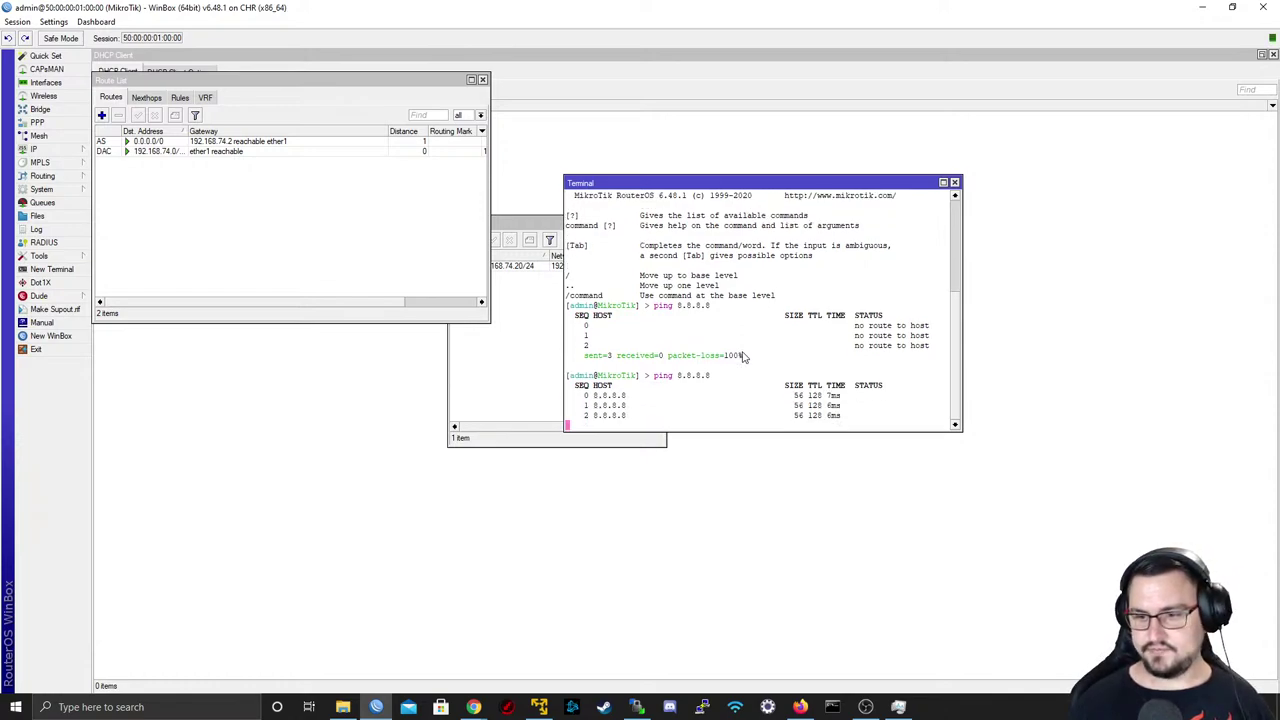
Stop the 8.8.8.8 ping after 4 replies with 0% packet loss
{"action": "key", "text": "ctrl+c"}
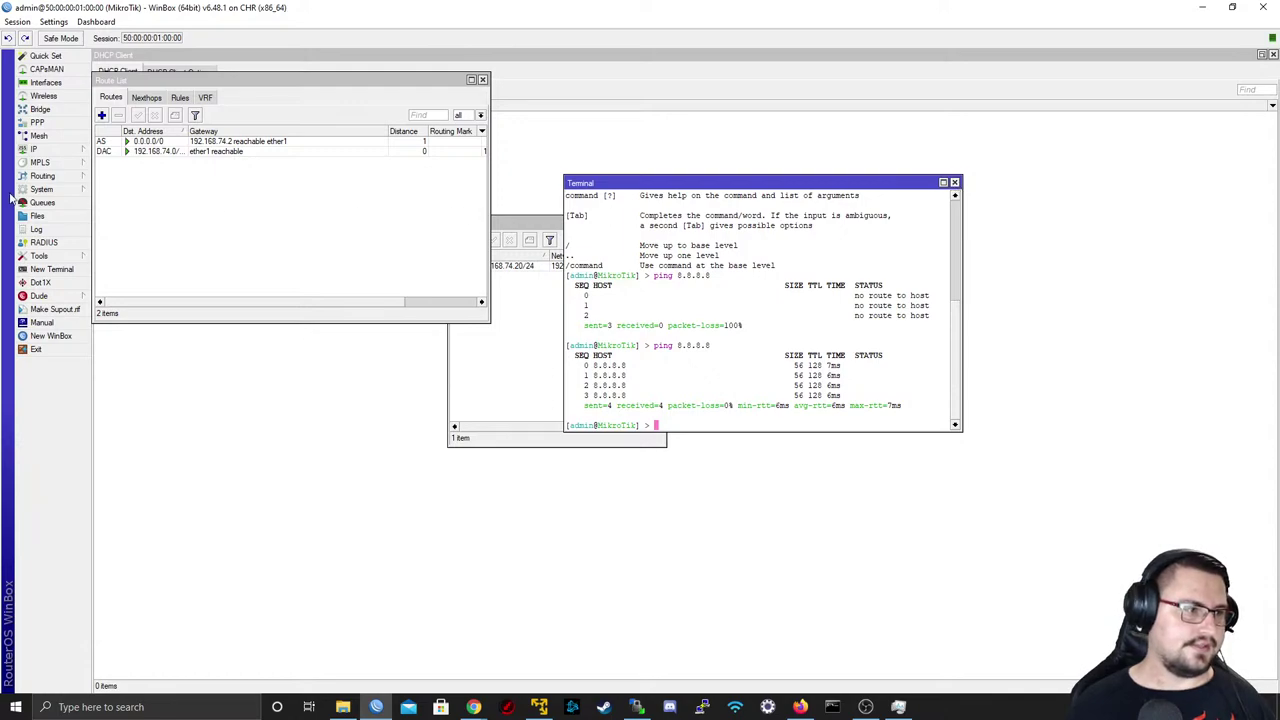
Set the router's DNS server to 8.8.8.8 in IP > DNS
{"action": "left_click", "coordinate": [34, 149]}
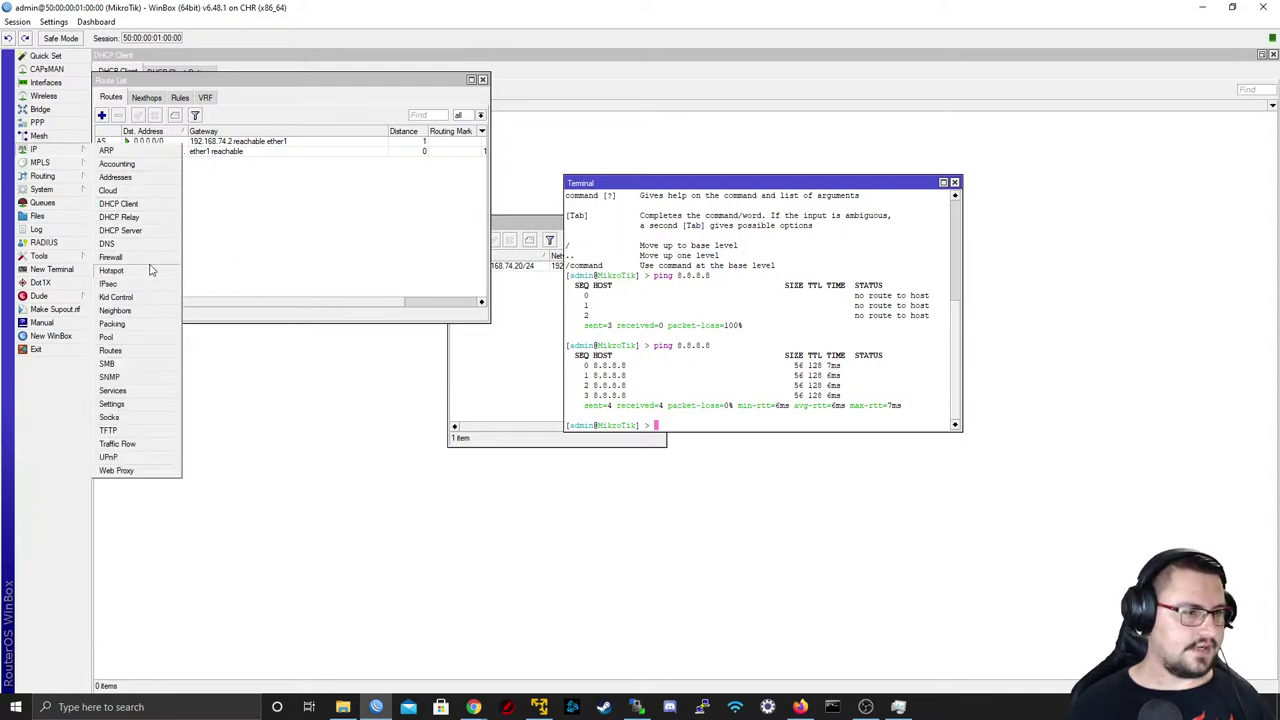
{"action": "left_click", "coordinate": [106, 243]}
{"action": "double_click", "coordinate": [677, 272]}
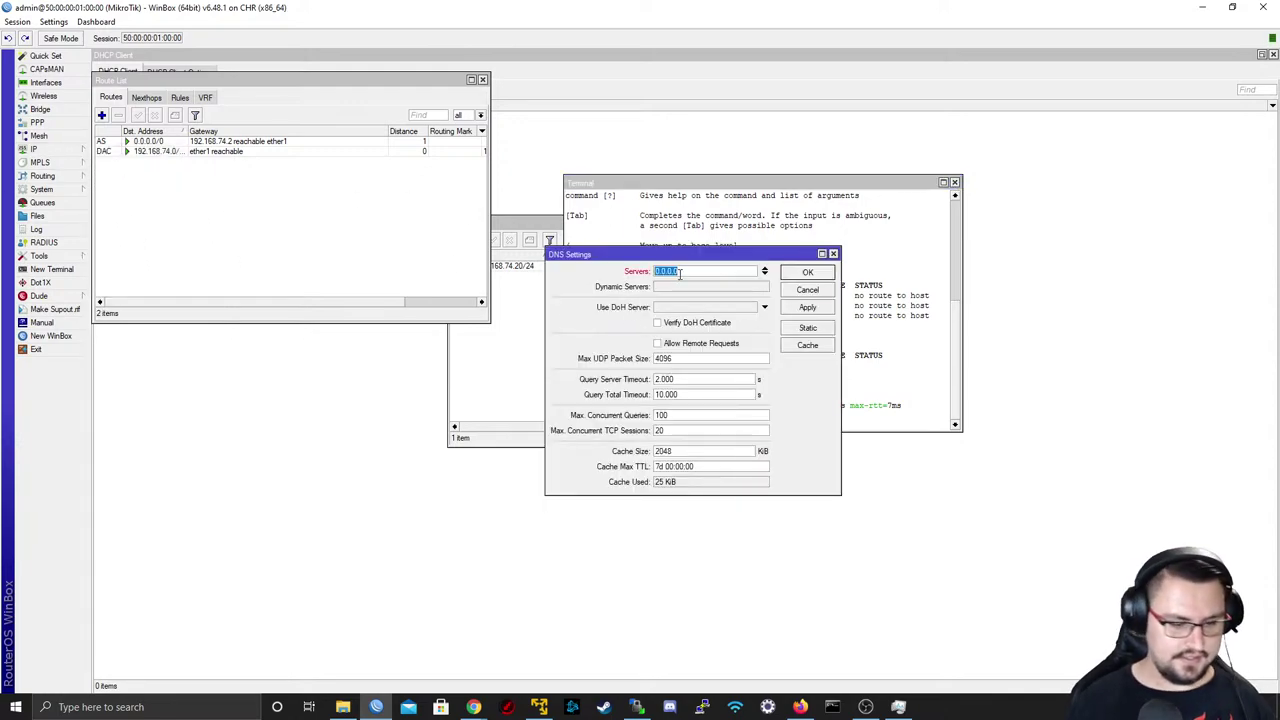
{"action": "type", "text": "8.8.8.8"}
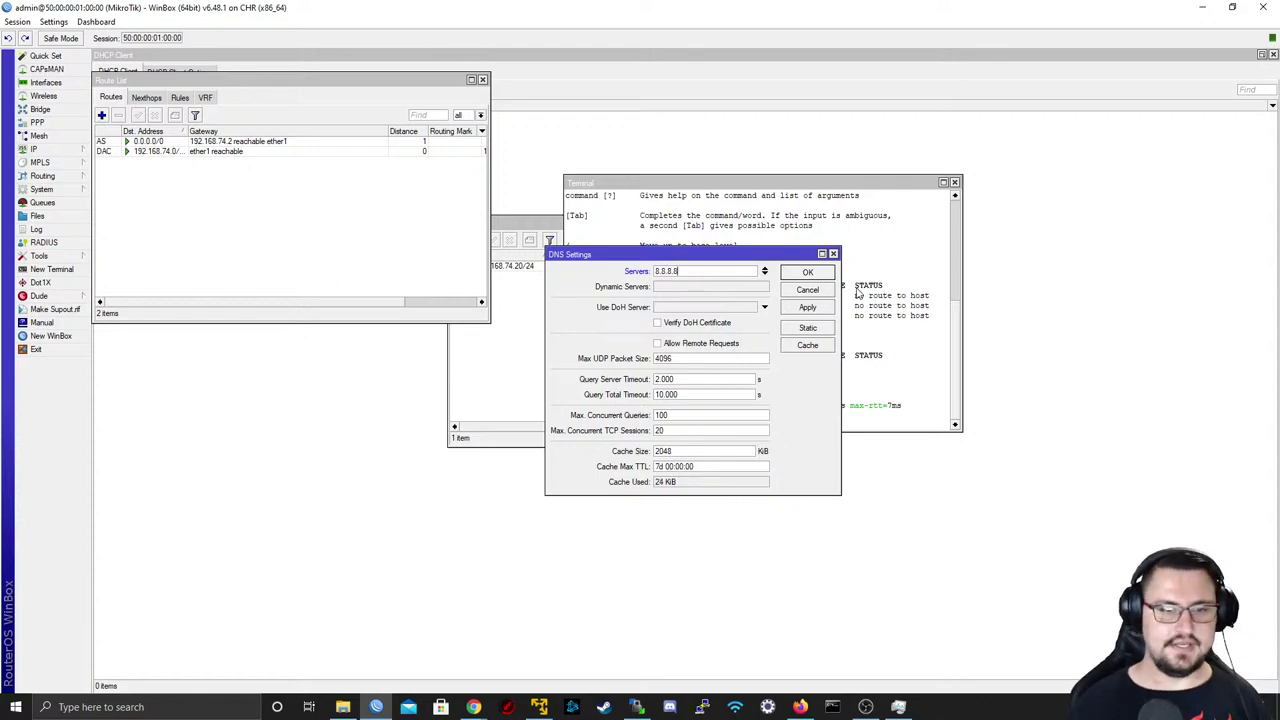
{"action": "left_click", "coordinate": [808, 307]}
{"action": "left_click", "coordinate": [808, 272]}
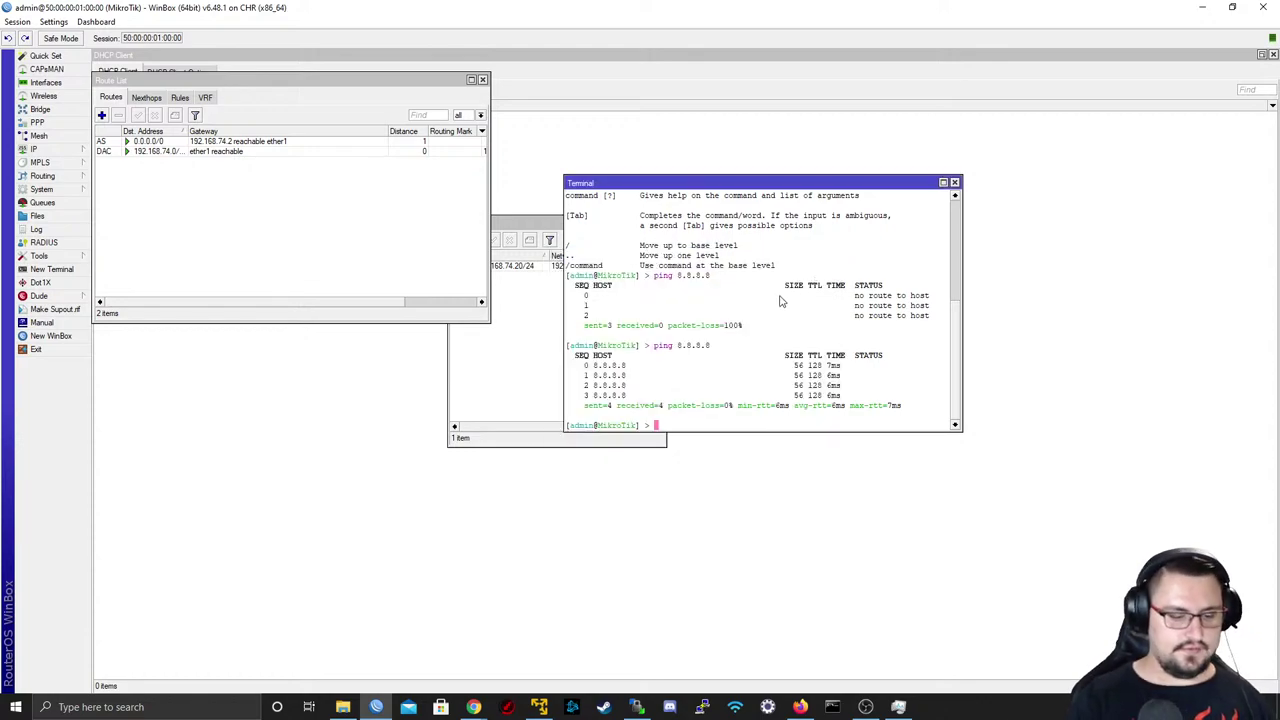
{"action": "type", "text": "ping www.google.com"}
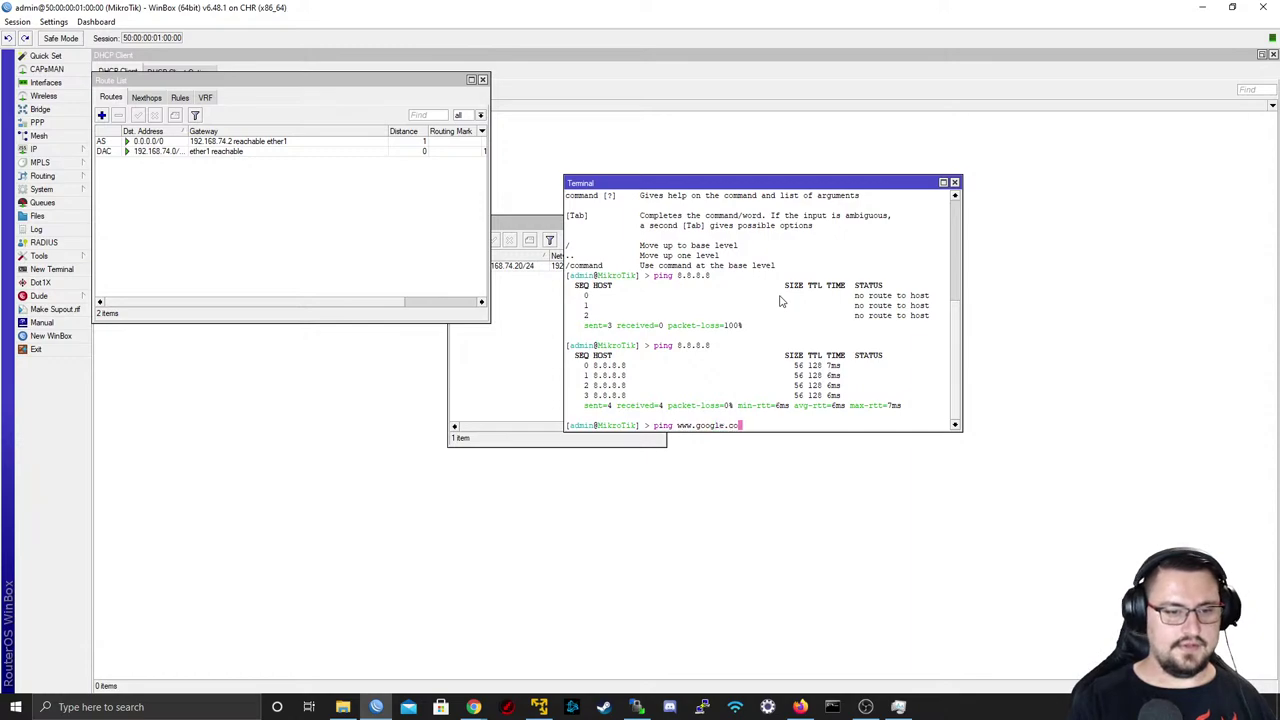
{"action": "key", "text": "Return"}
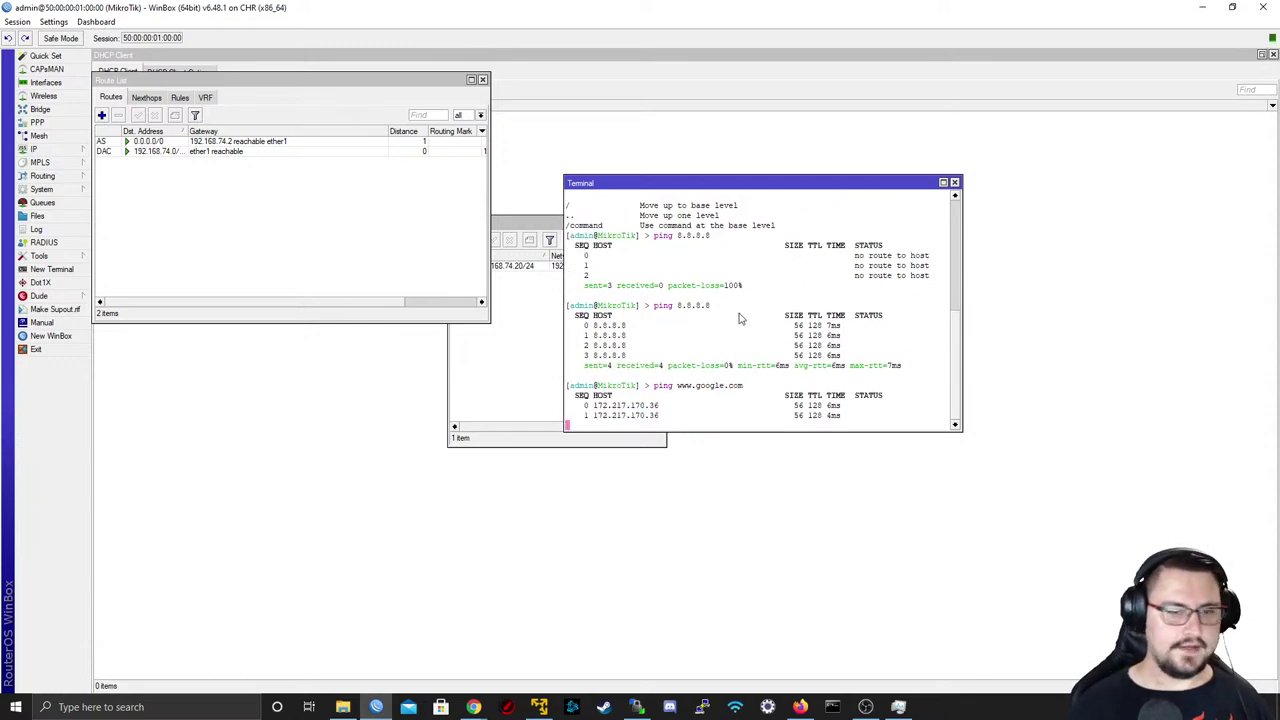
{"action": "double_click", "coordinate": [955, 15]}
{"action": "left_click", "coordinate": [910, 217]}
Stop router R1 and open the Add a New Node dialog on the canvas
{"action": "right_click", "coordinate": [624, 276]}
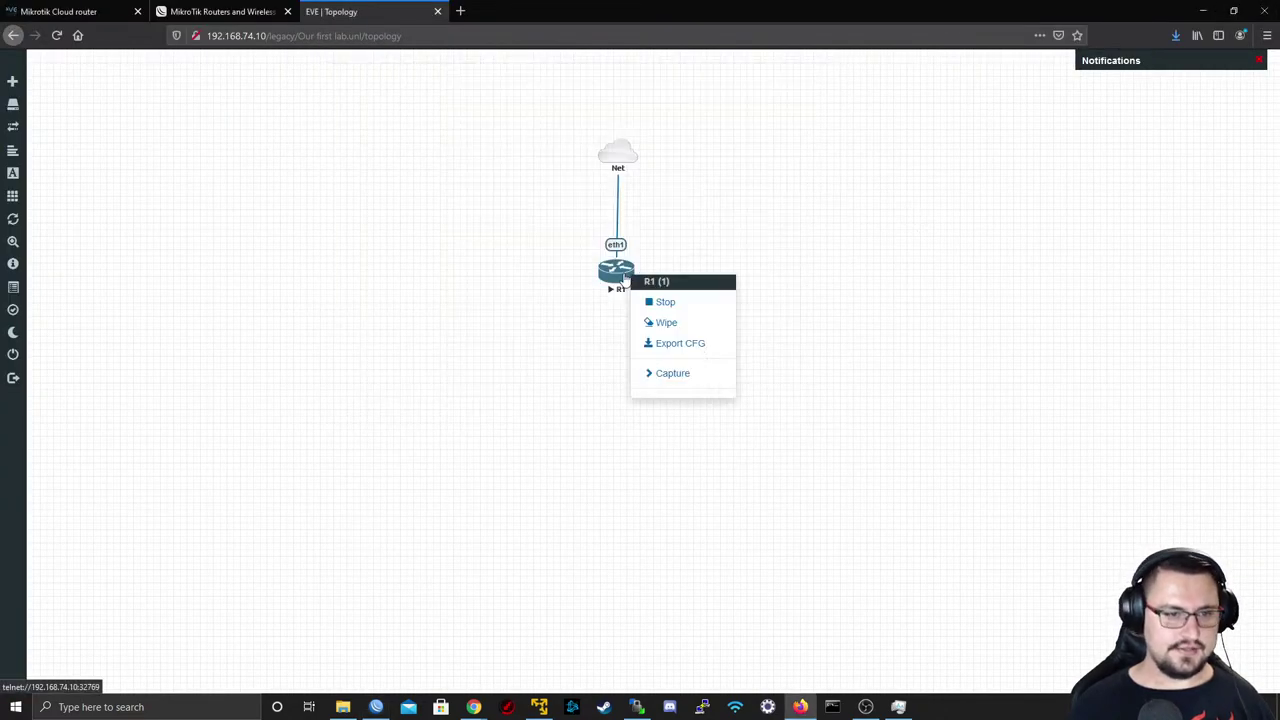
{"action": "left_click", "coordinate": [662, 301]}
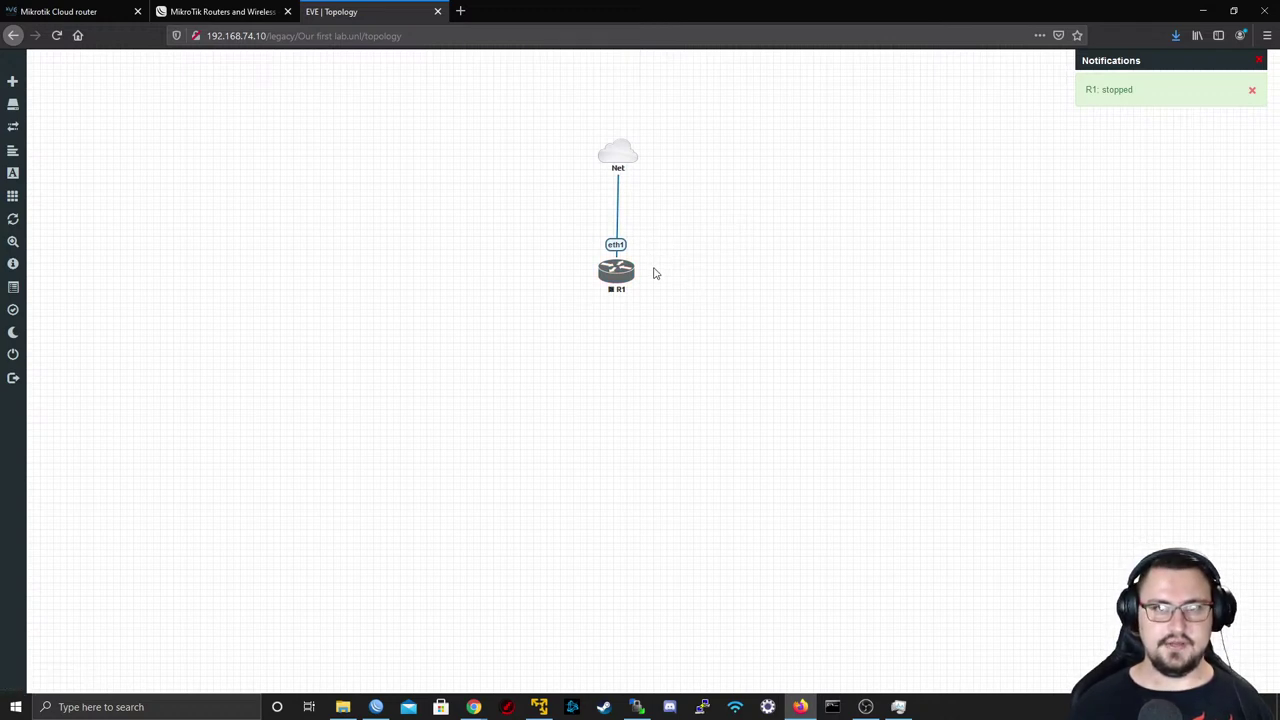
{"action": "right_click", "coordinate": [622, 369]}
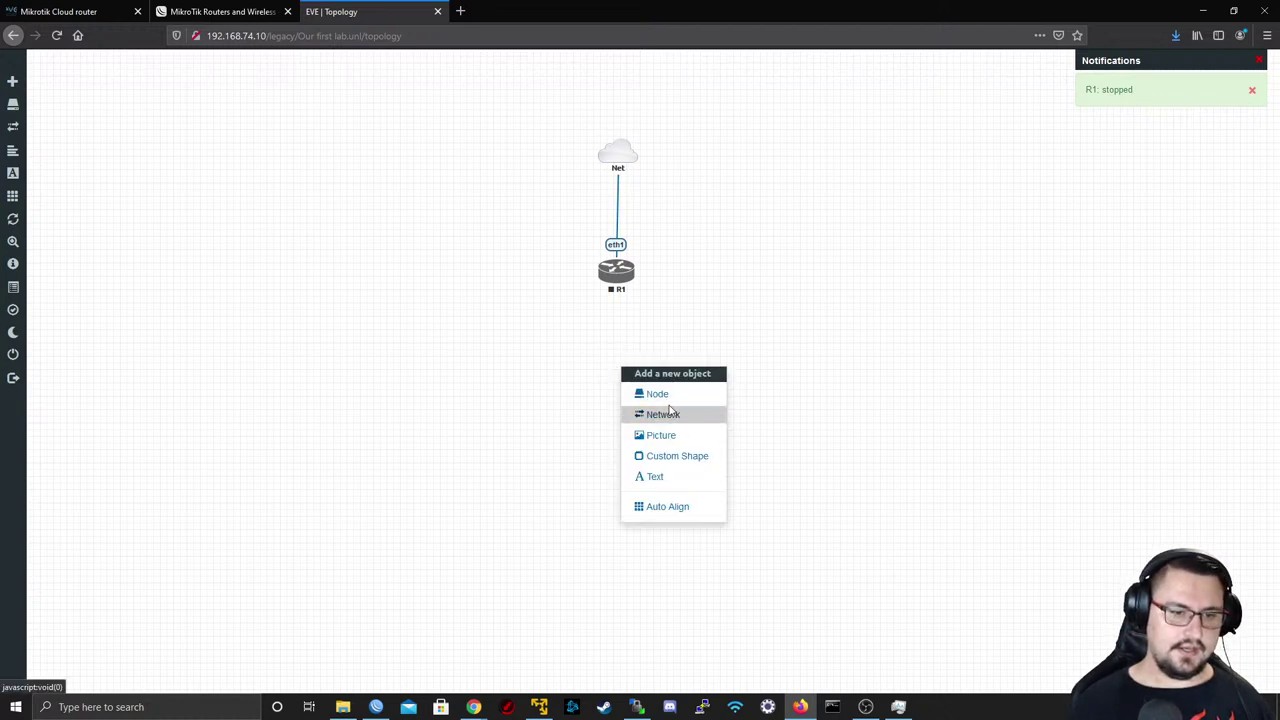
{"action": "left_click", "coordinate": [667, 399]}
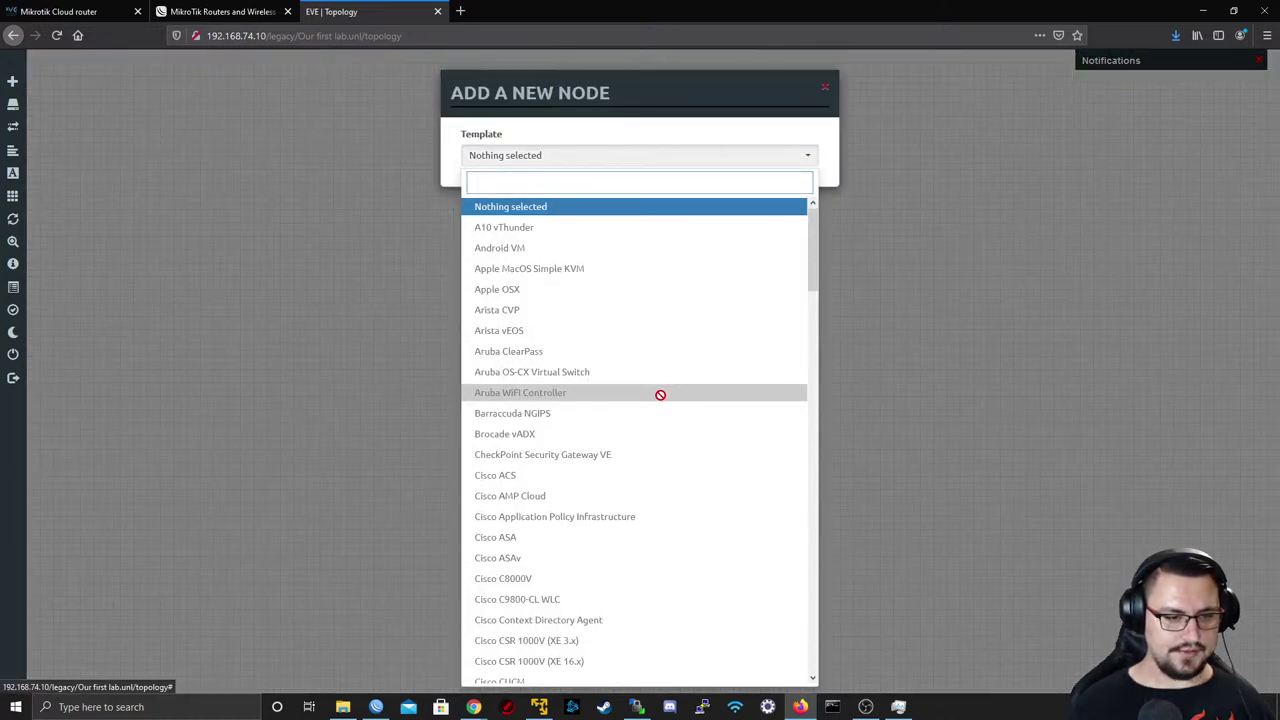
{"action": "scroll", "coordinate": [650, 390], "scroll_direction": "down", "scroll_amount": 15}
{"action": "scroll", "coordinate": [566, 543], "scroll_direction": "down", "scroll_amount": 7}
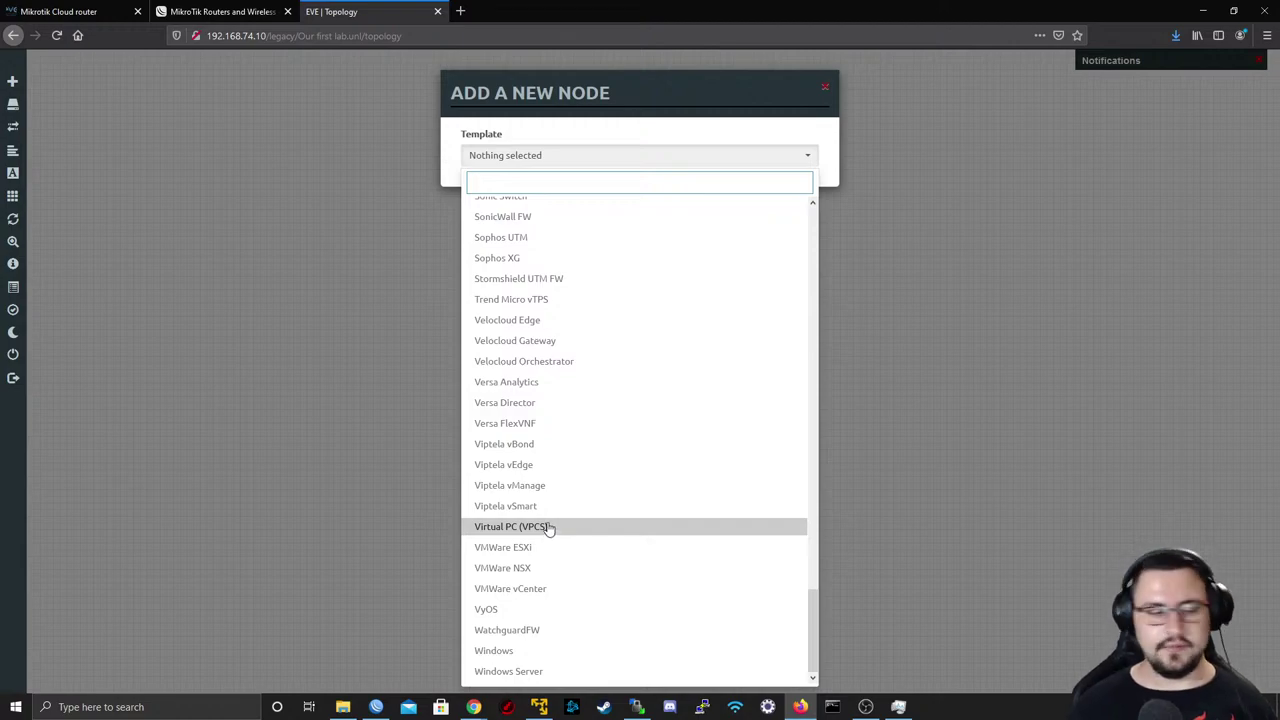
Add a Virtual PC (VPCS) node and position it below R1
{"action": "key", "text": "alt+Tab"}
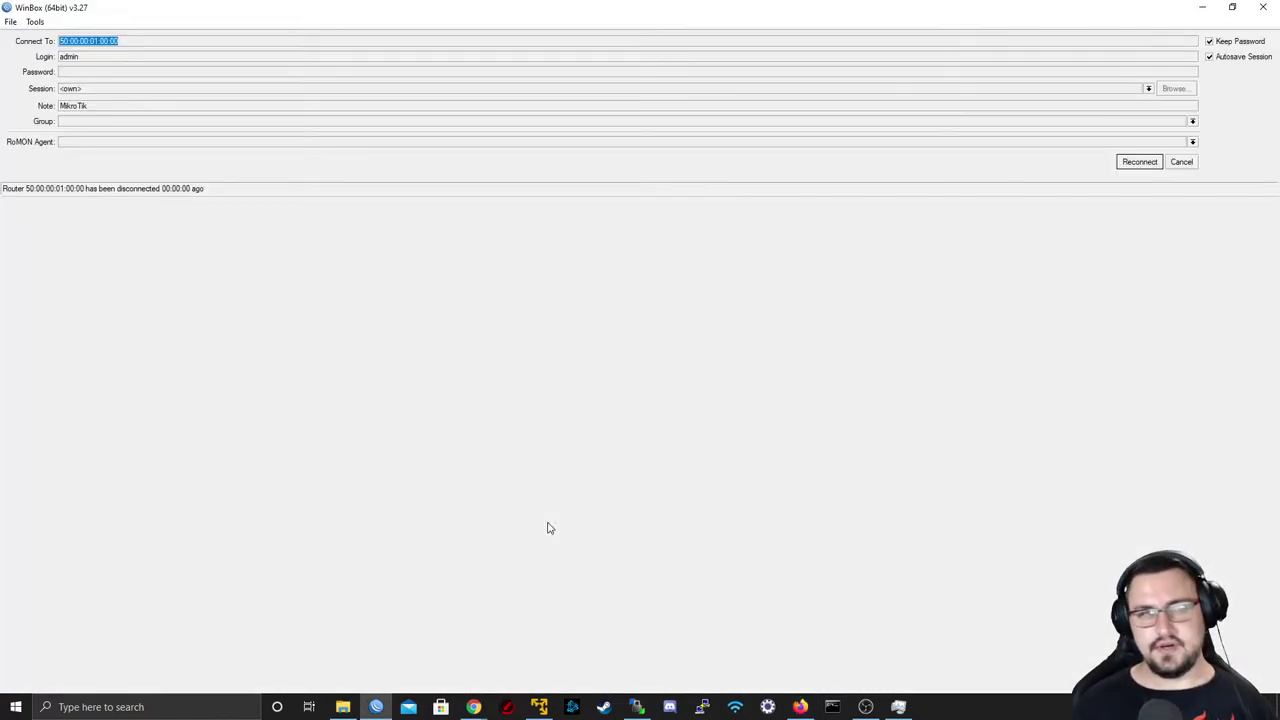
{"action": "left_click", "coordinate": [1263, 7]}
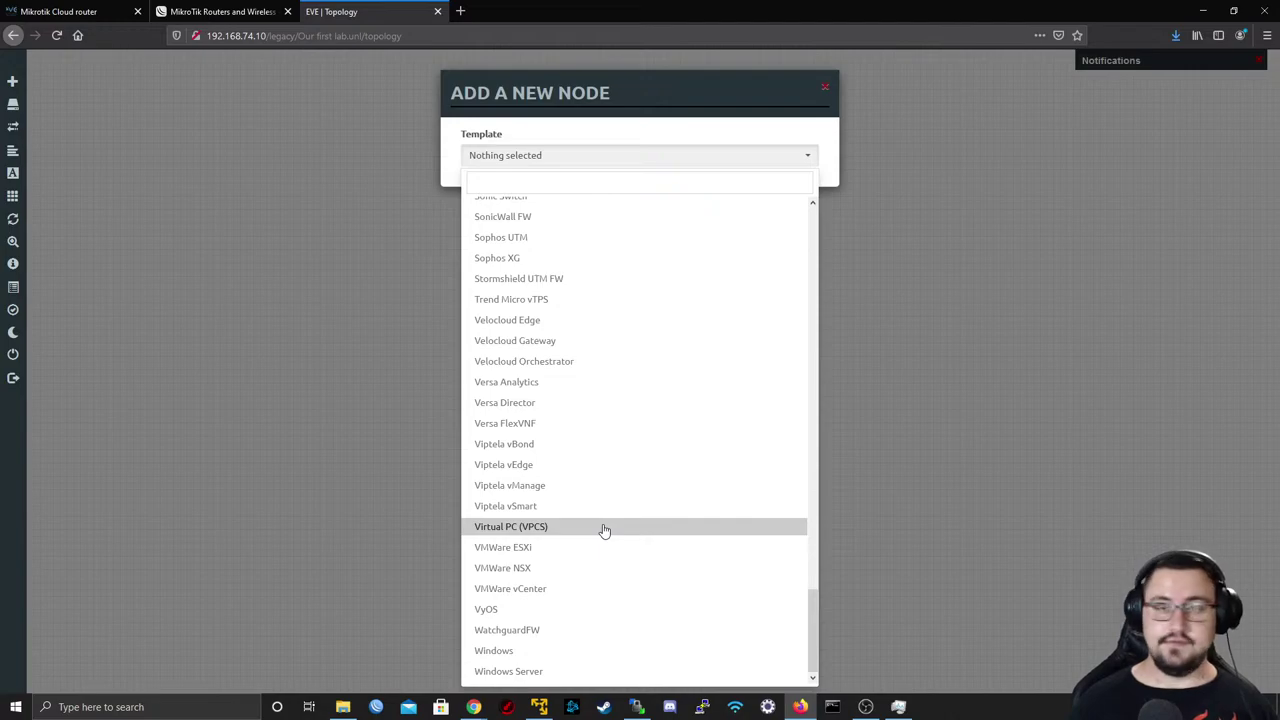
{"action": "left_click", "coordinate": [527, 530]}
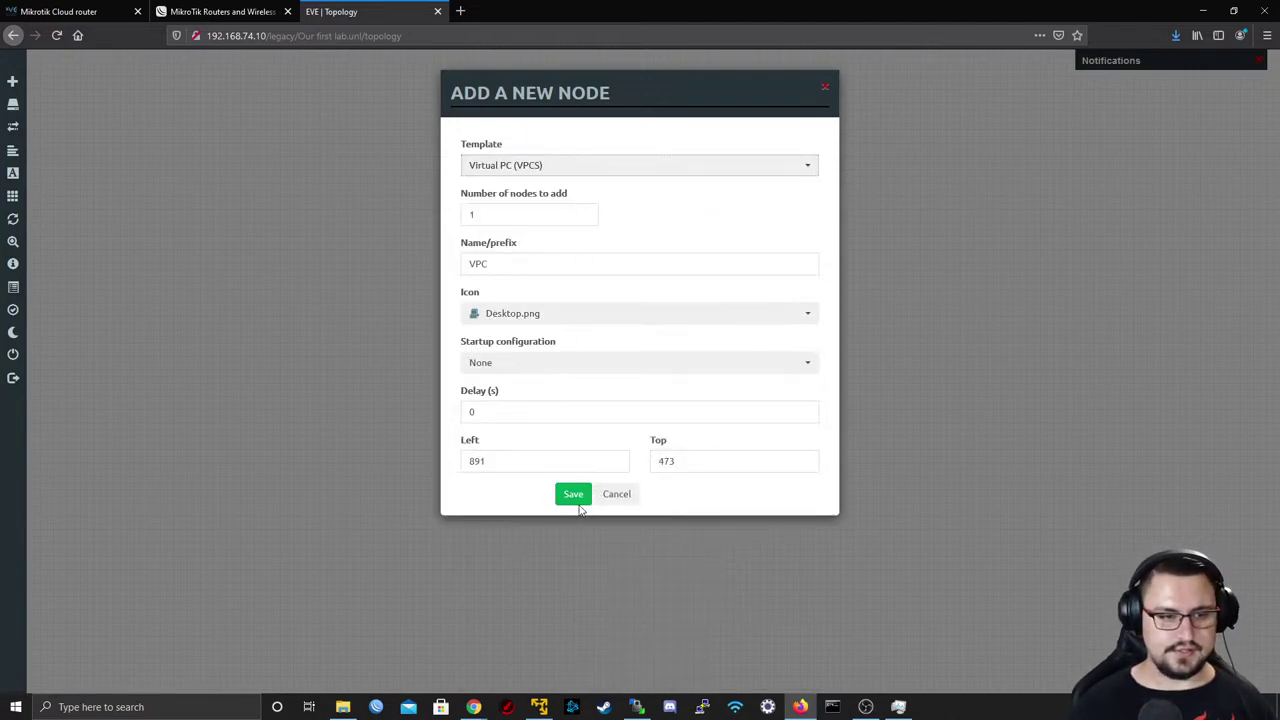
{"action": "left_click", "coordinate": [576, 496]}
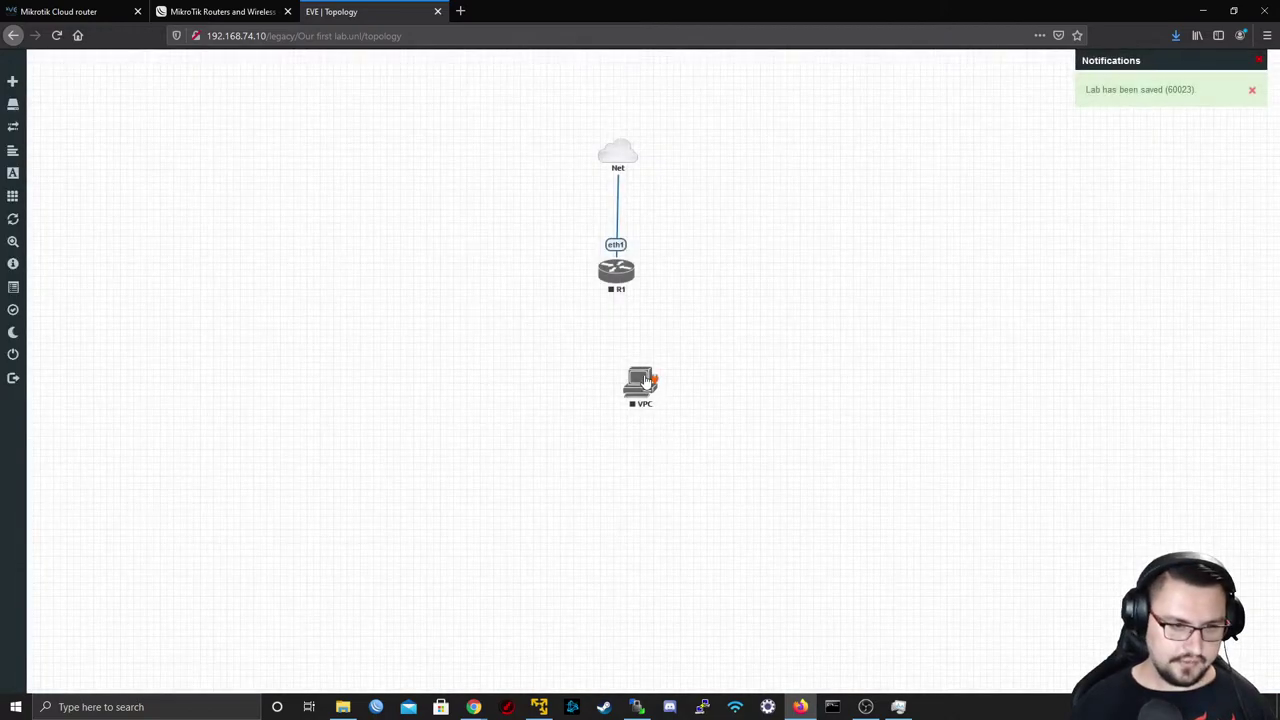
{"action": "left_click_drag", "start_coordinate": [650, 383], "coordinate": [611, 512]}
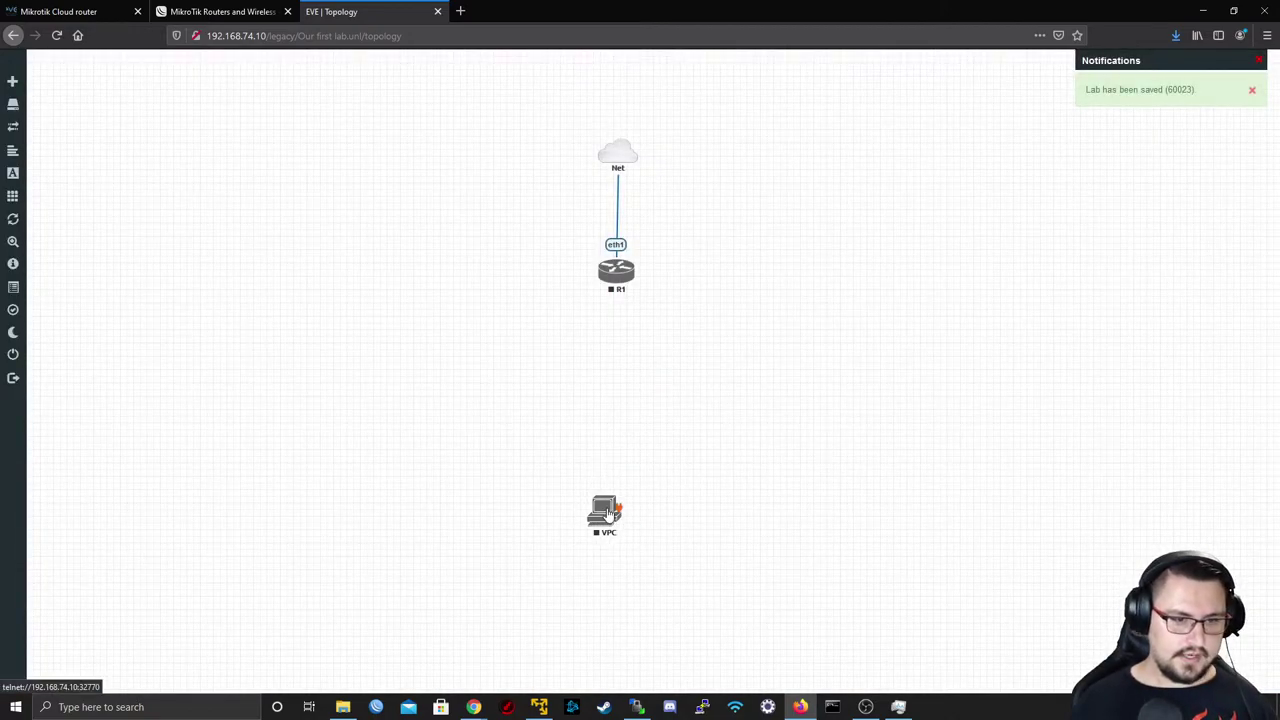
{"action": "right_click", "coordinate": [613, 397]}
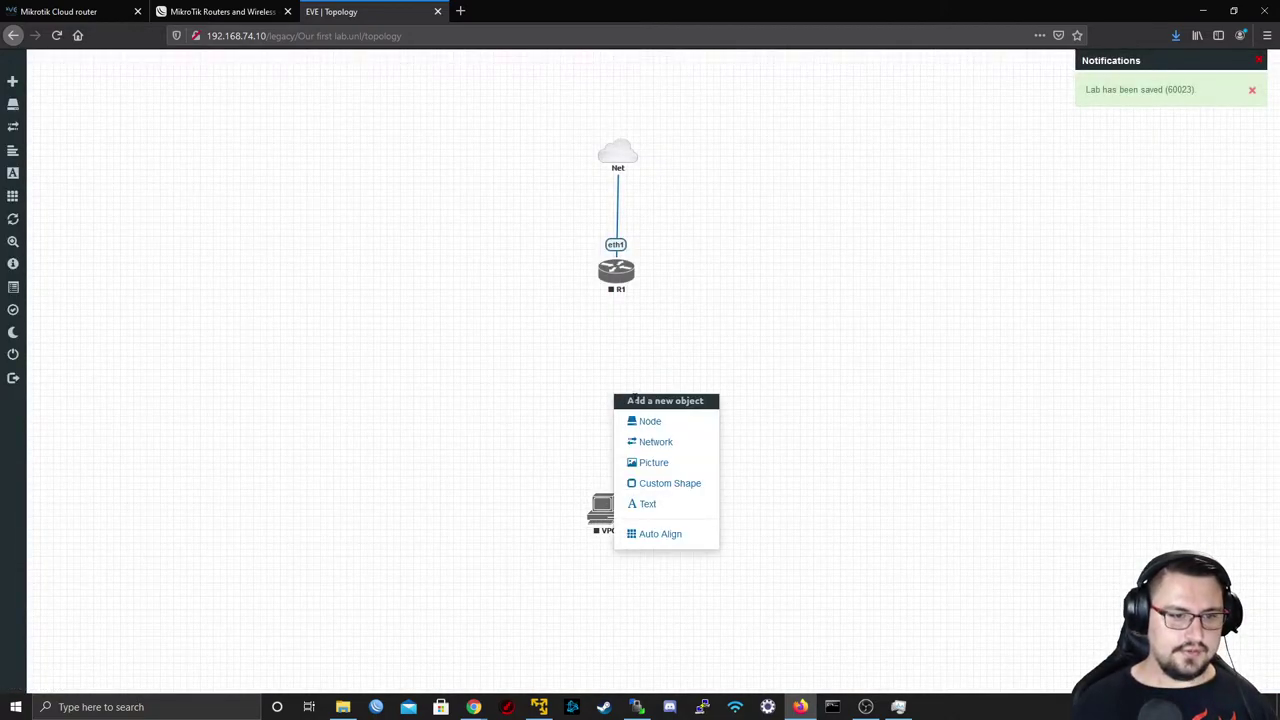
{"action": "left_click", "coordinate": [663, 447]}
Save a bridge network named Net, linking VPC eth0 to it and Net to R1 eth2
{"action": "left_click", "coordinate": [640, 210]}
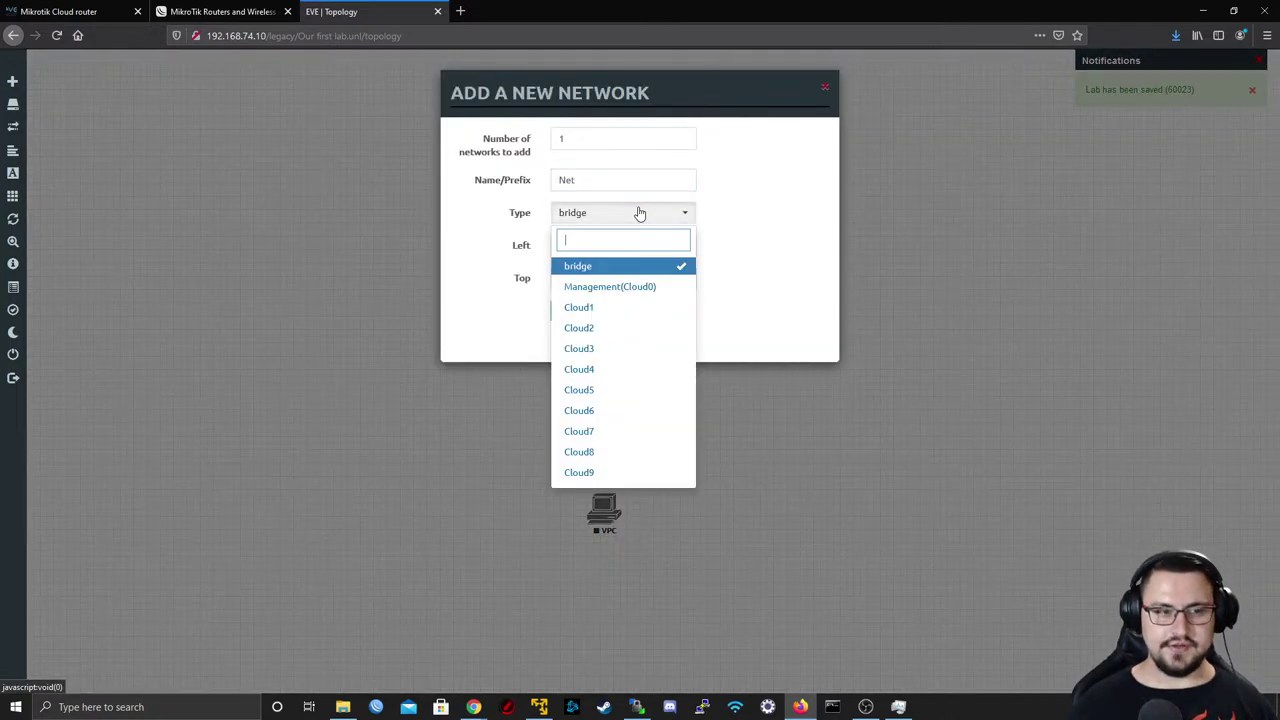
{"action": "left_click", "coordinate": [591, 270]}
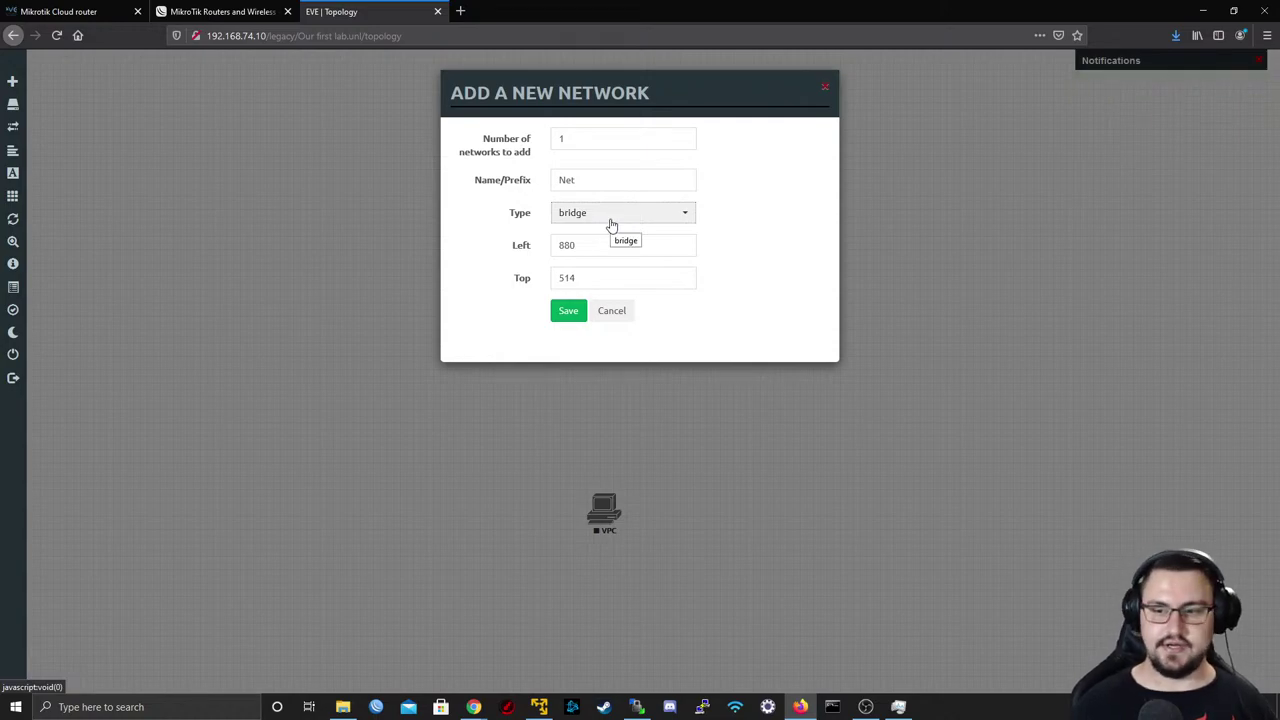
{"action": "left_click", "coordinate": [566, 314]}
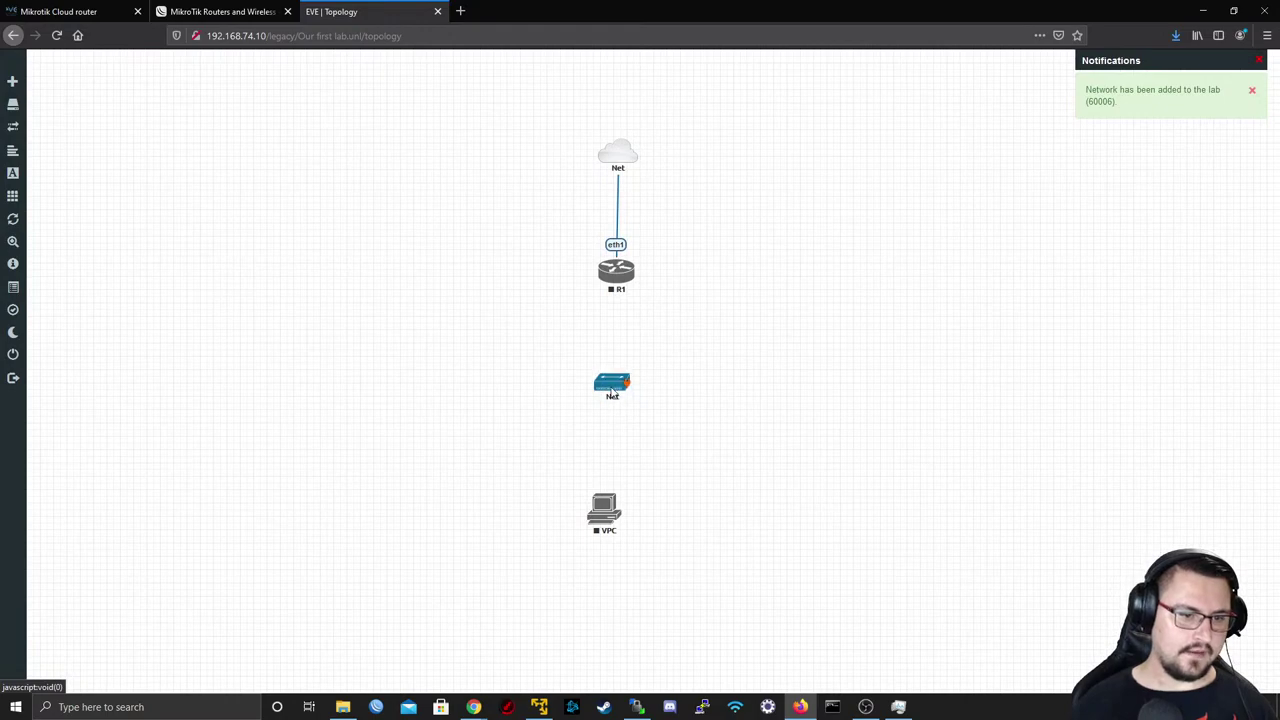
{"action": "left_click_drag", "start_coordinate": [617, 502], "coordinate": [613, 396]}
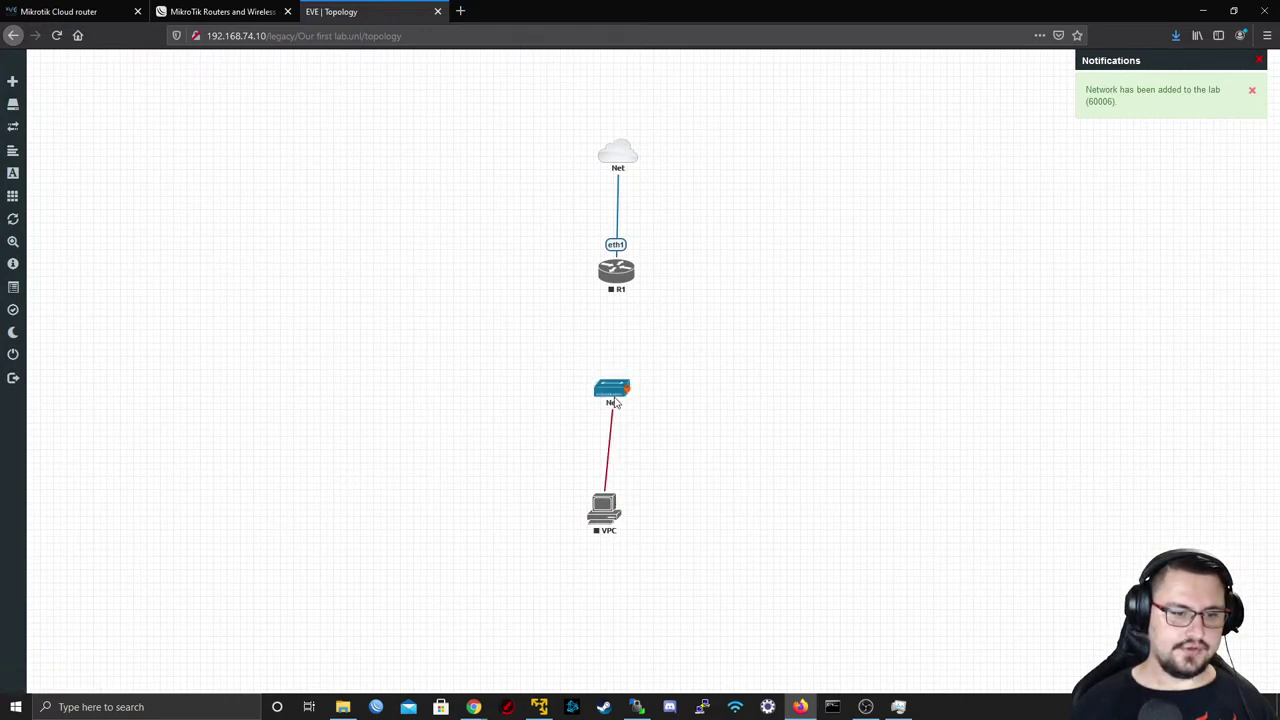
{"action": "left_click", "coordinate": [662, 392]}
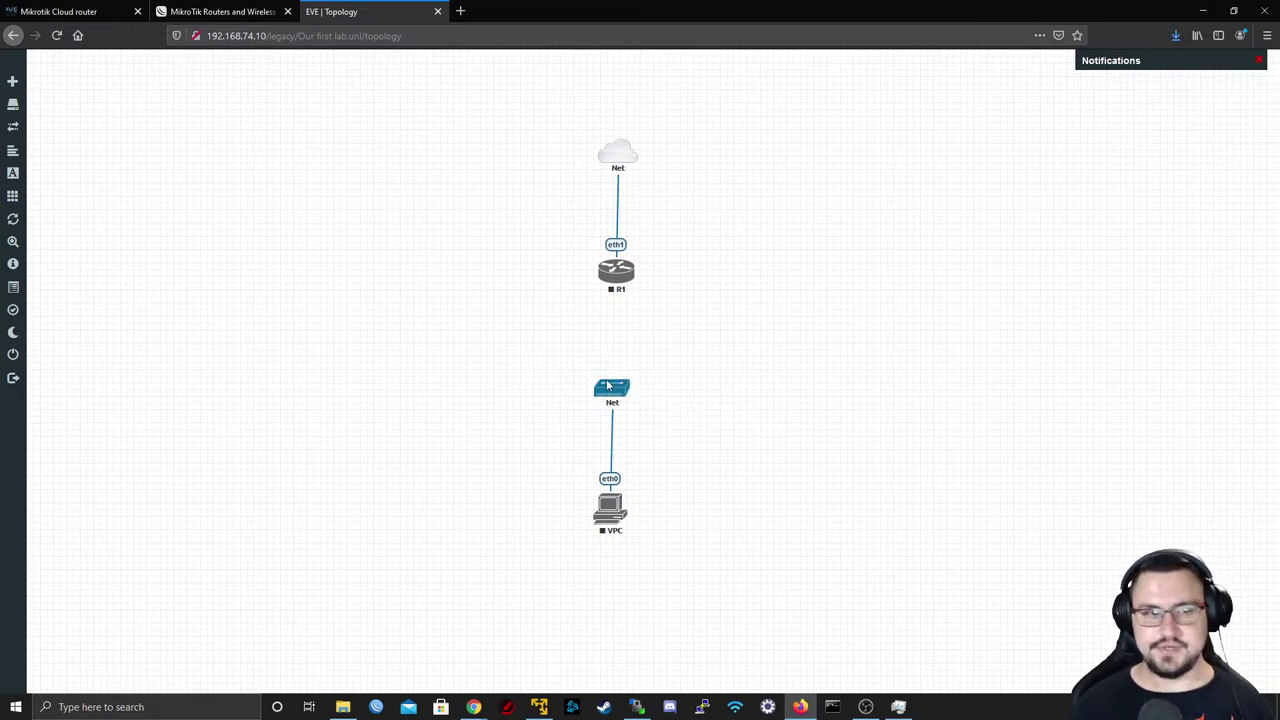
{"action": "left_click_drag", "start_coordinate": [622, 393], "coordinate": [626, 276]}
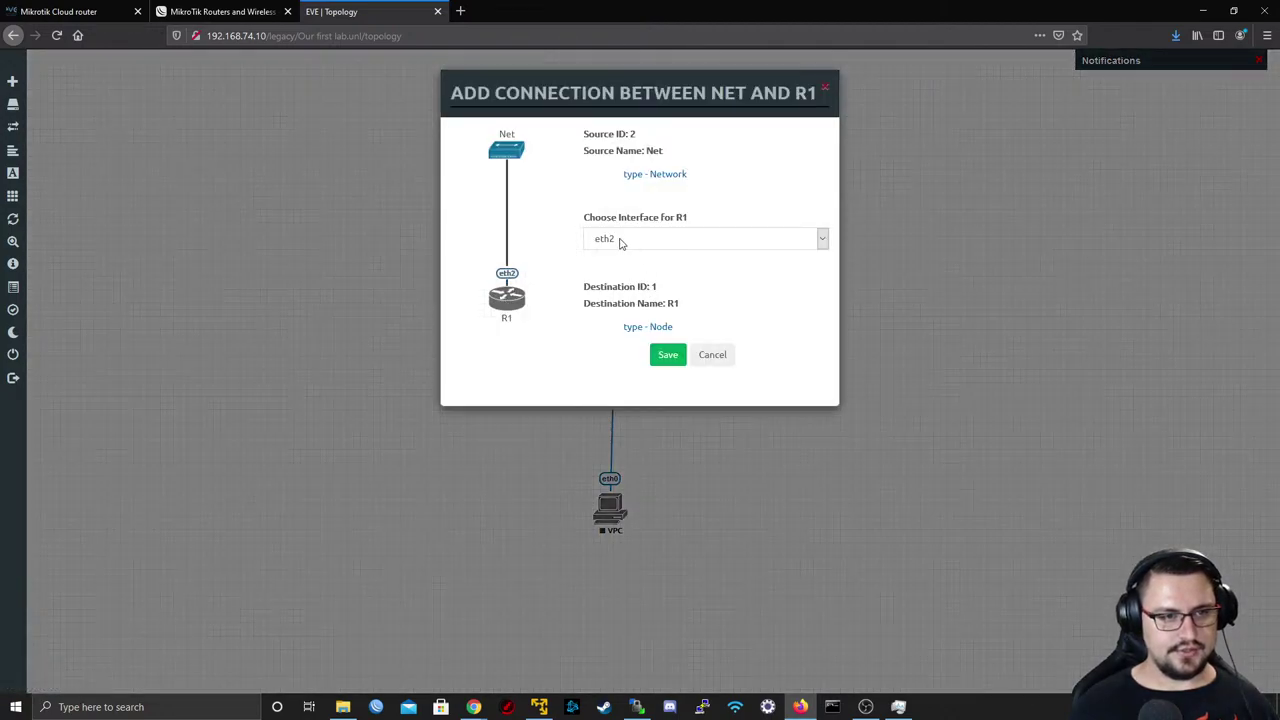
{"action": "left_click", "coordinate": [667, 358]}
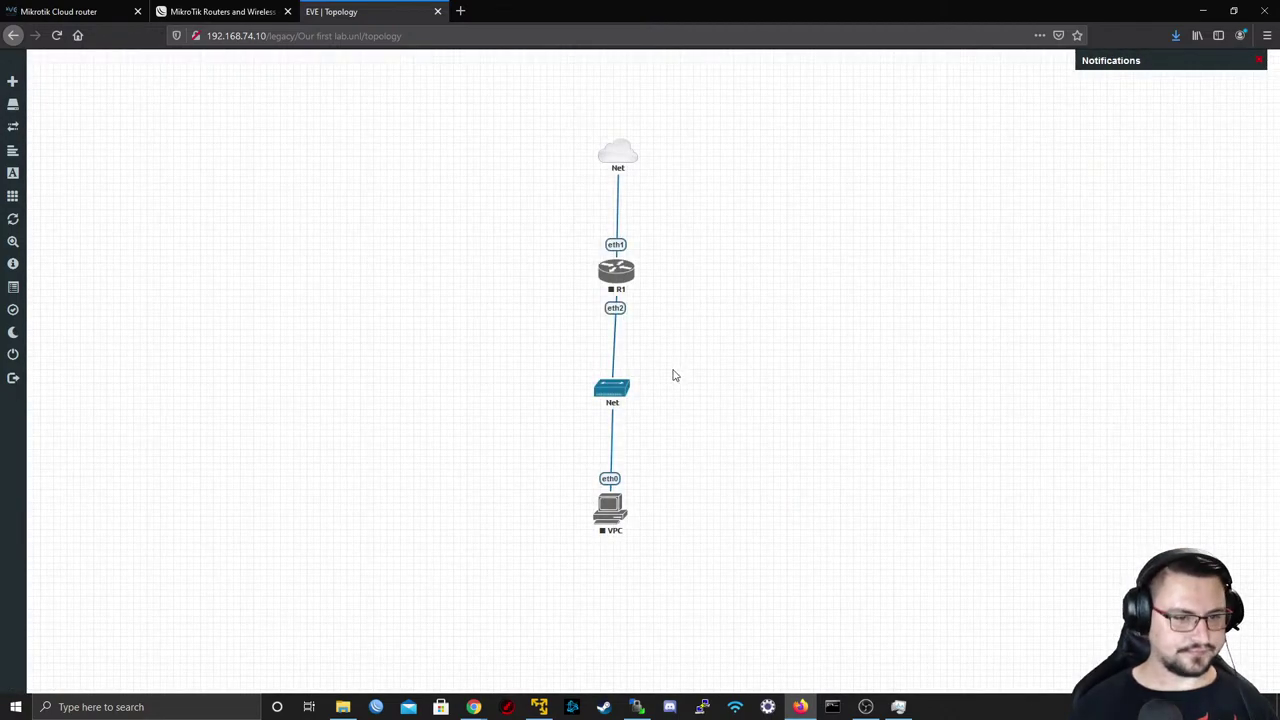
Start R1 and the VPC, then reconnect WinBox to the router
{"action": "right_click", "coordinate": [615, 272]}
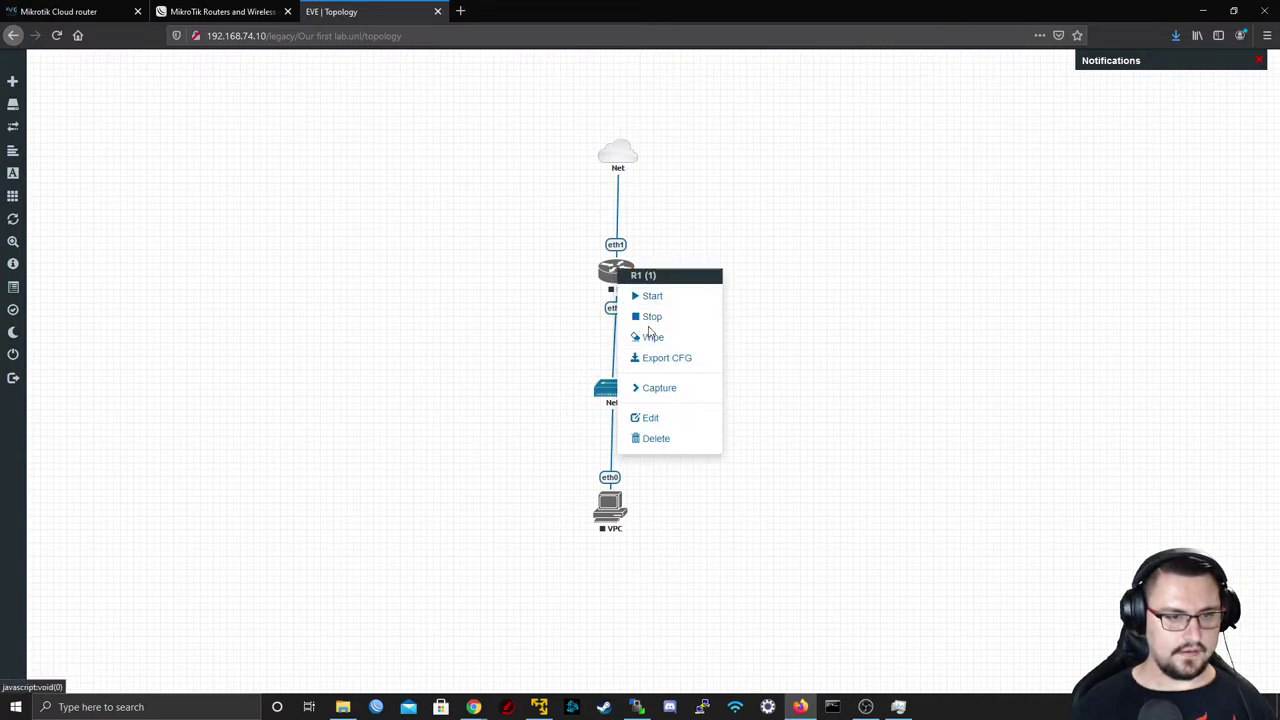
{"action": "left_click", "coordinate": [650, 303]}
{"action": "right_click", "coordinate": [604, 504]}
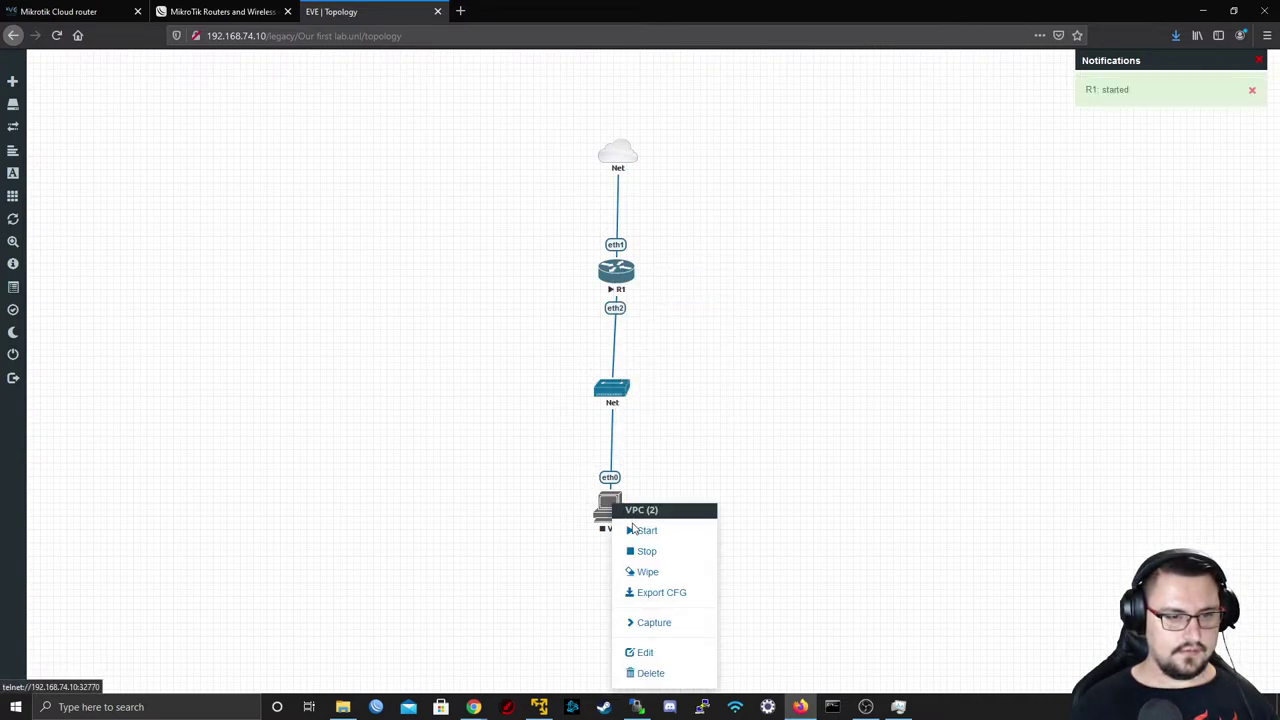
{"action": "left_click", "coordinate": [632, 530]}
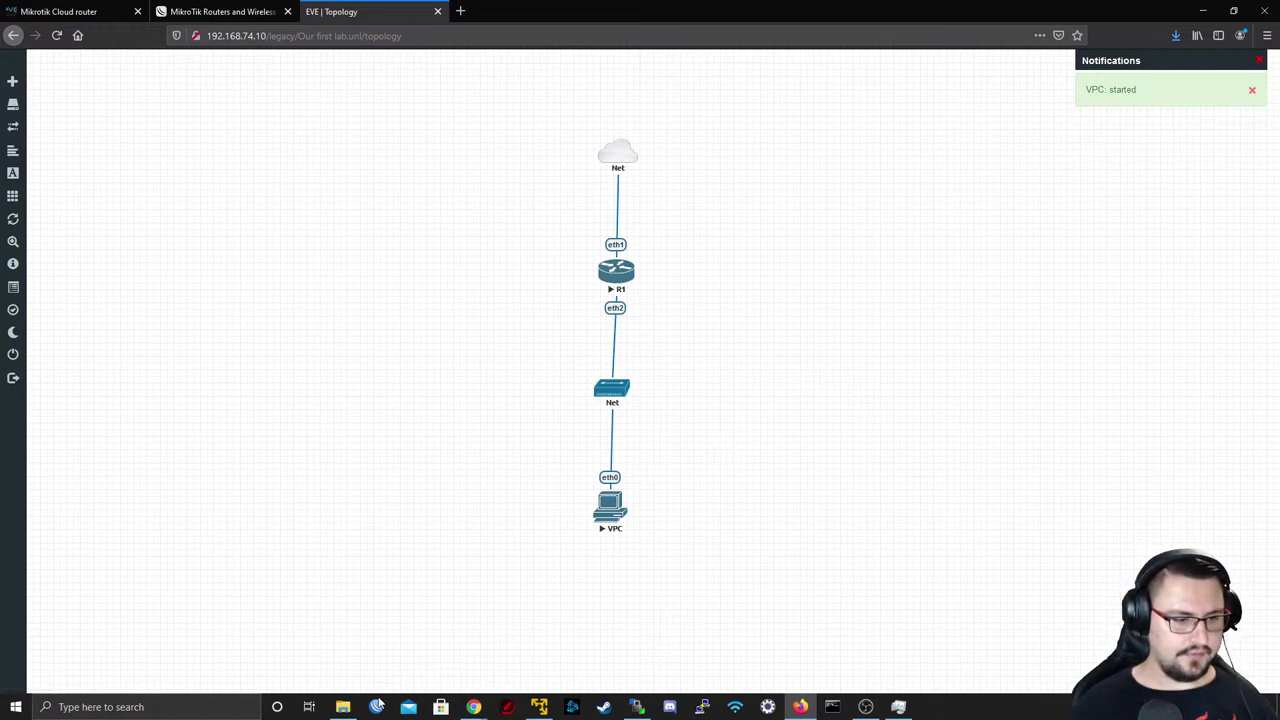
{"action": "left_click", "coordinate": [376, 706]}
{"action": "left_click", "coordinate": [1167, 164]}
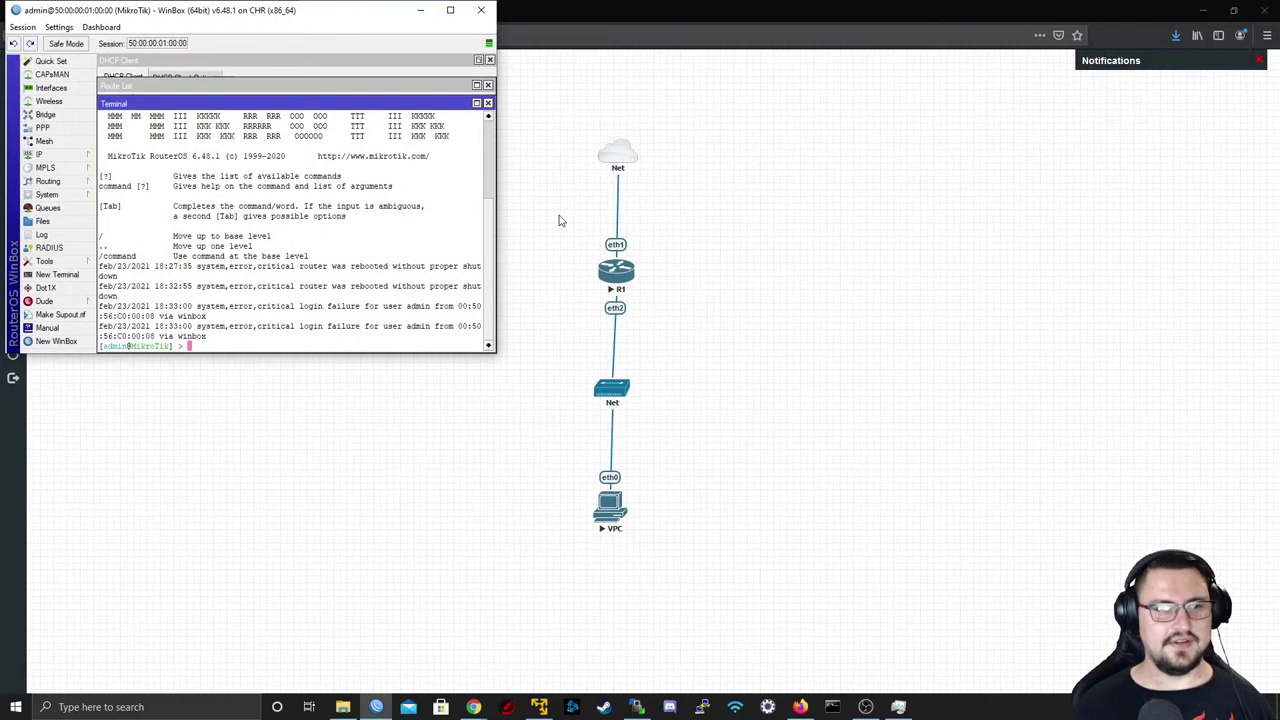
Maximize WinBox and close all of the session's open windows
{"action": "left_click", "coordinate": [452, 10]}
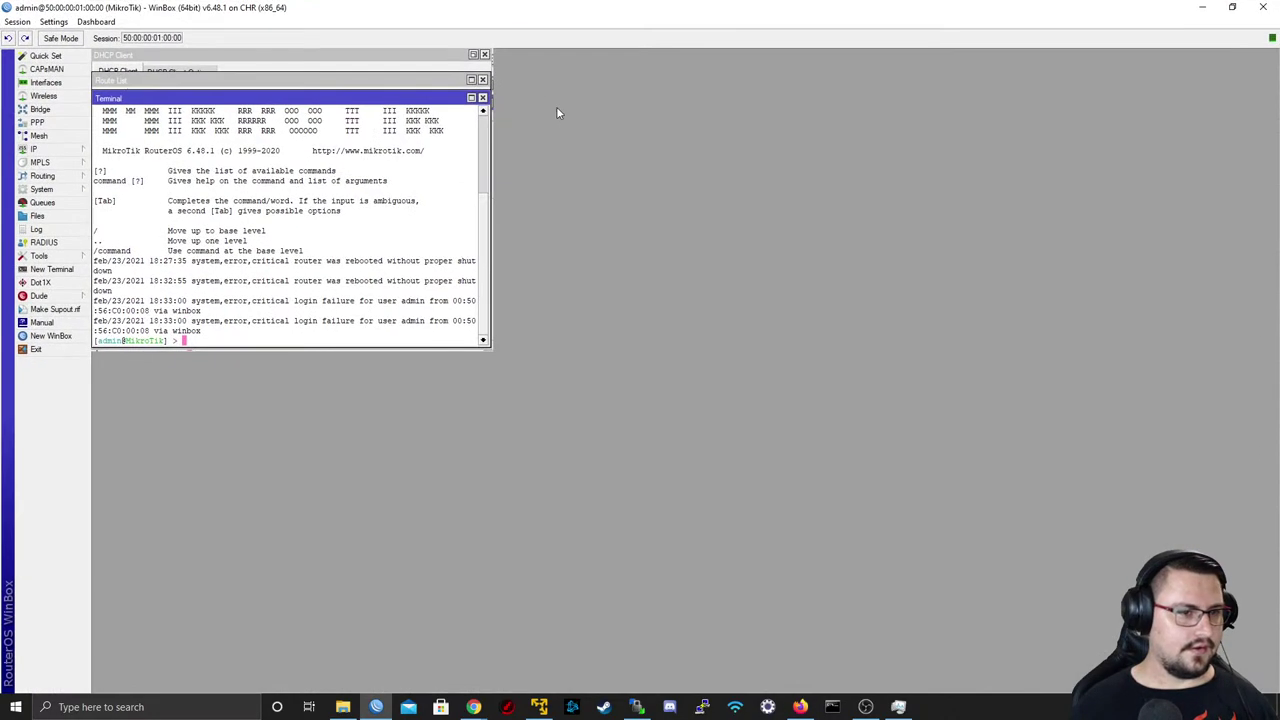
{"action": "left_click", "coordinate": [16, 22]}
{"action": "left_click", "coordinate": [60, 119]}
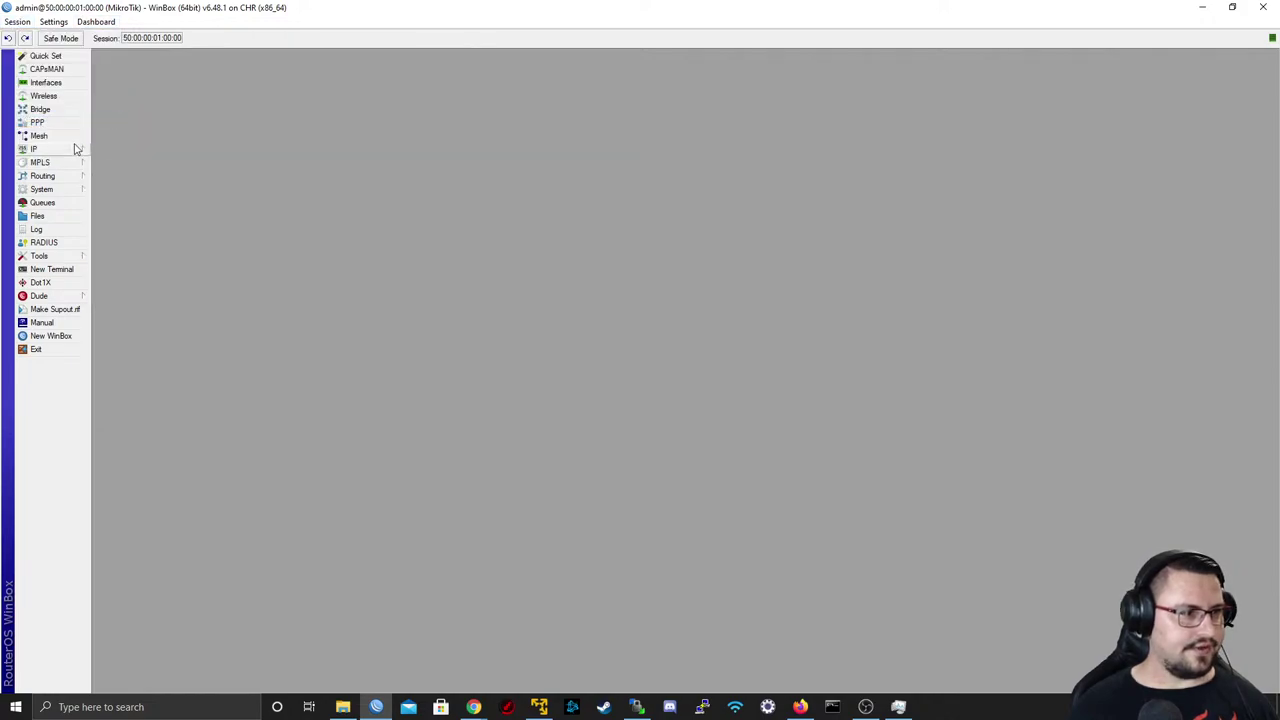
{"action": "left_click", "coordinate": [72, 152]}
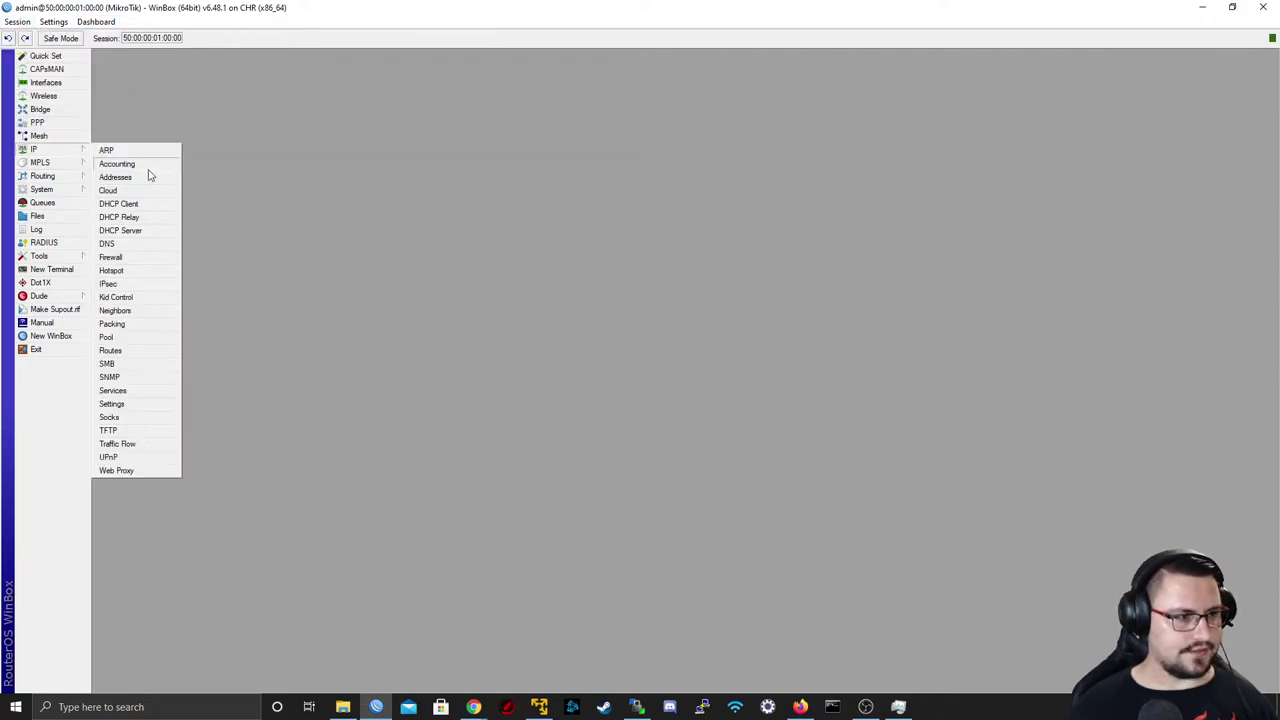
{"action": "left_click", "coordinate": [137, 177]}
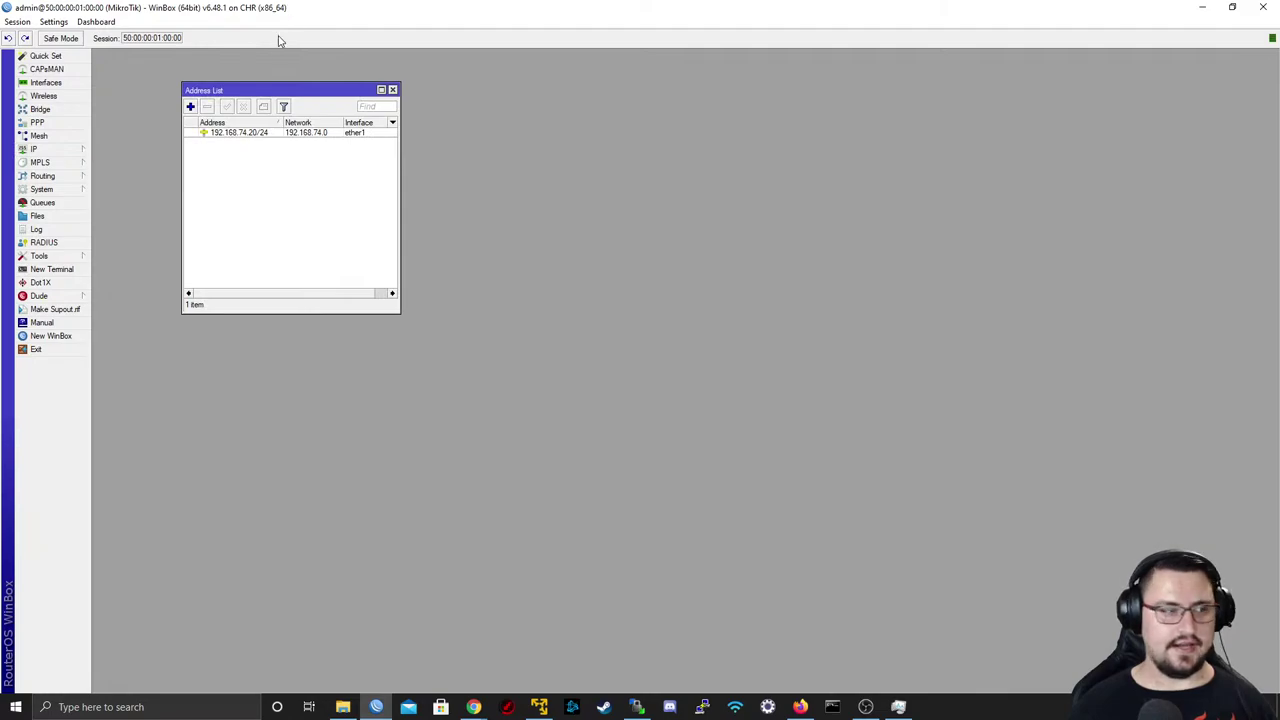
Add the address 192.168.20.1/24 on interface ether2
{"action": "left_click", "coordinate": [190, 107]}
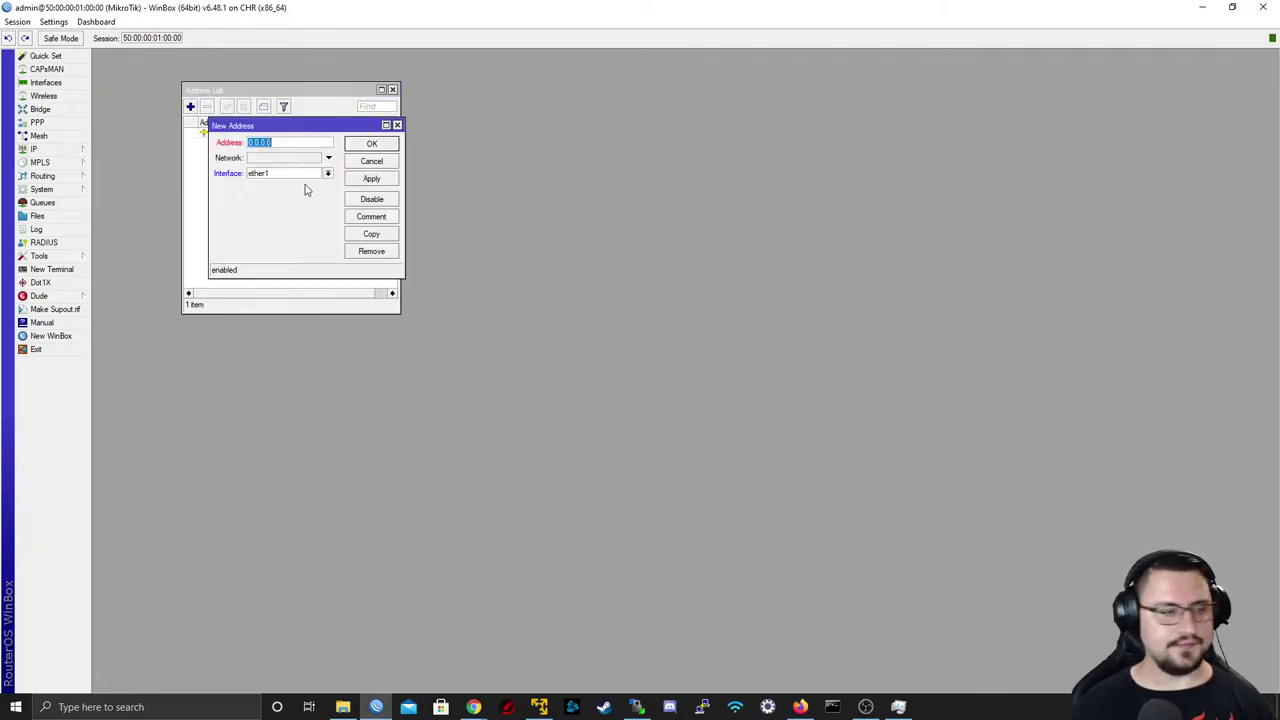
{"action": "type", "text": "192.168.20.1/24"}
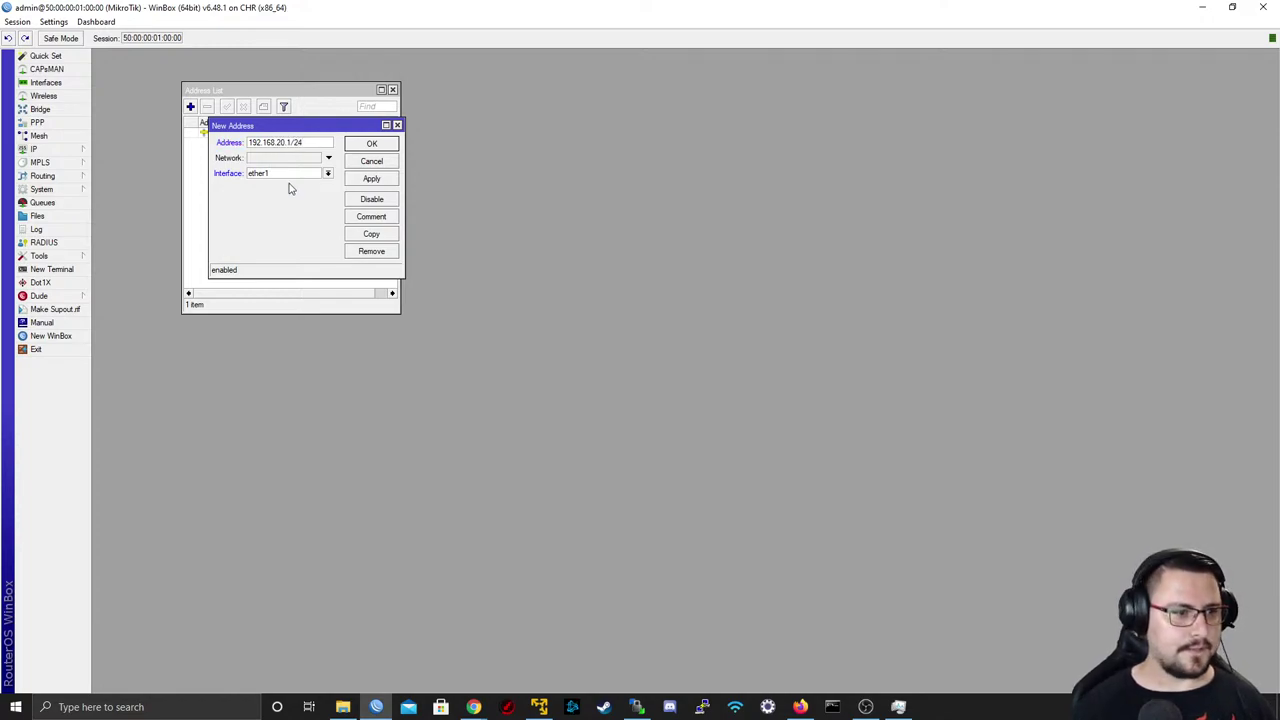
{"action": "left_click", "coordinate": [292, 175]}
{"action": "left_click", "coordinate": [278, 193]}
{"action": "left_click", "coordinate": [358, 181]}
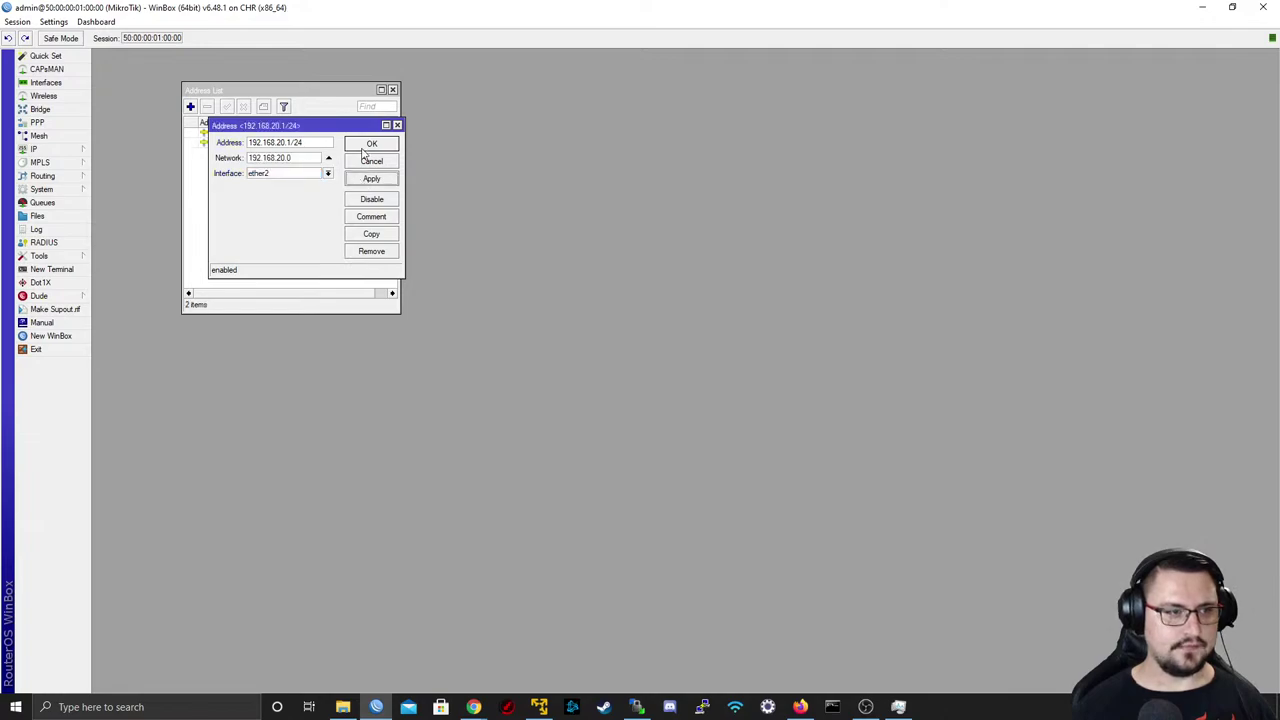
{"action": "left_click", "coordinate": [364, 146]}
{"action": "left_click_drag", "start_coordinate": [374, 9], "coordinate": [319, 76]}
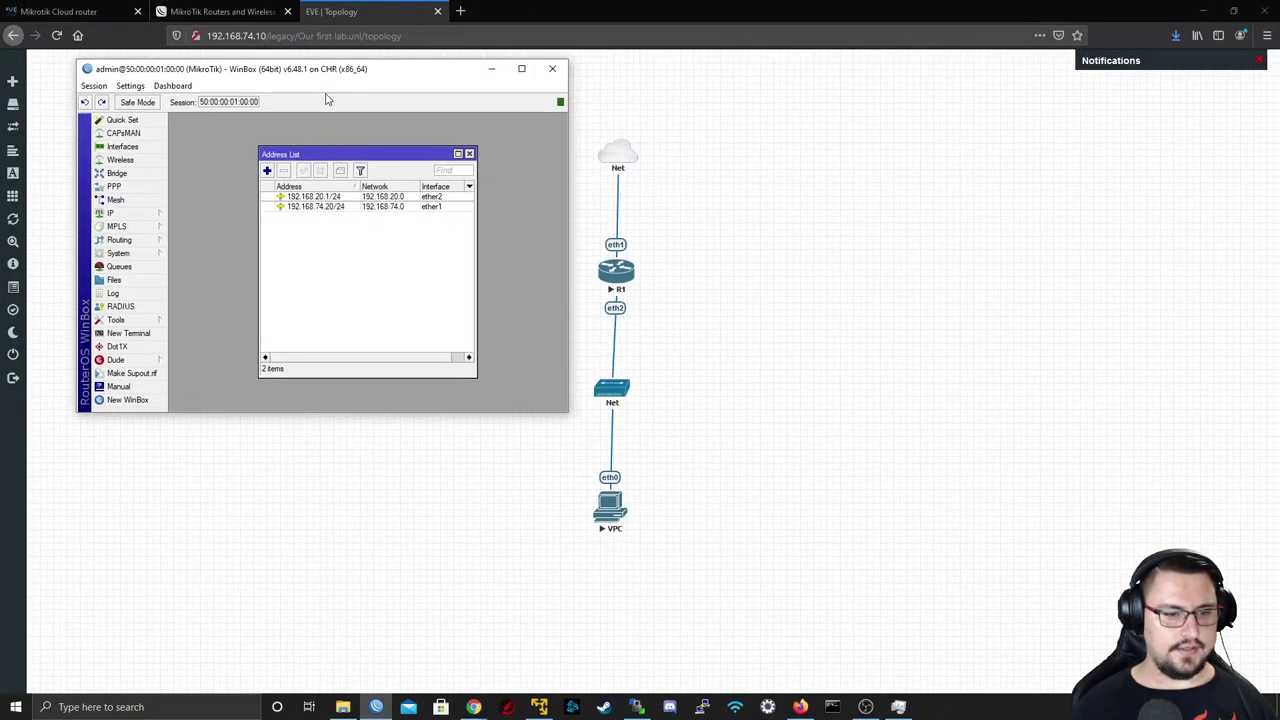
Open the VPC's telnet console in PuTTY and list the VPCS commands with ?
{"action": "left_click", "coordinate": [608, 508]}
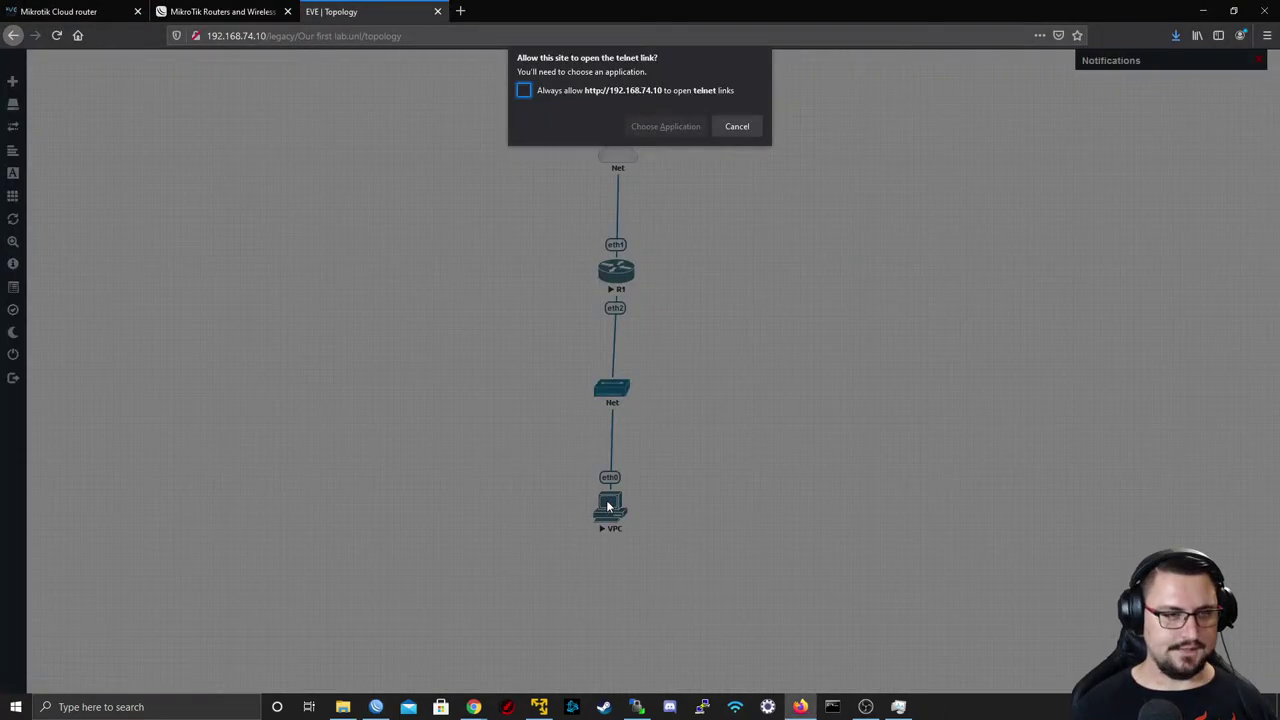
{"action": "left_click", "coordinate": [674, 126]}
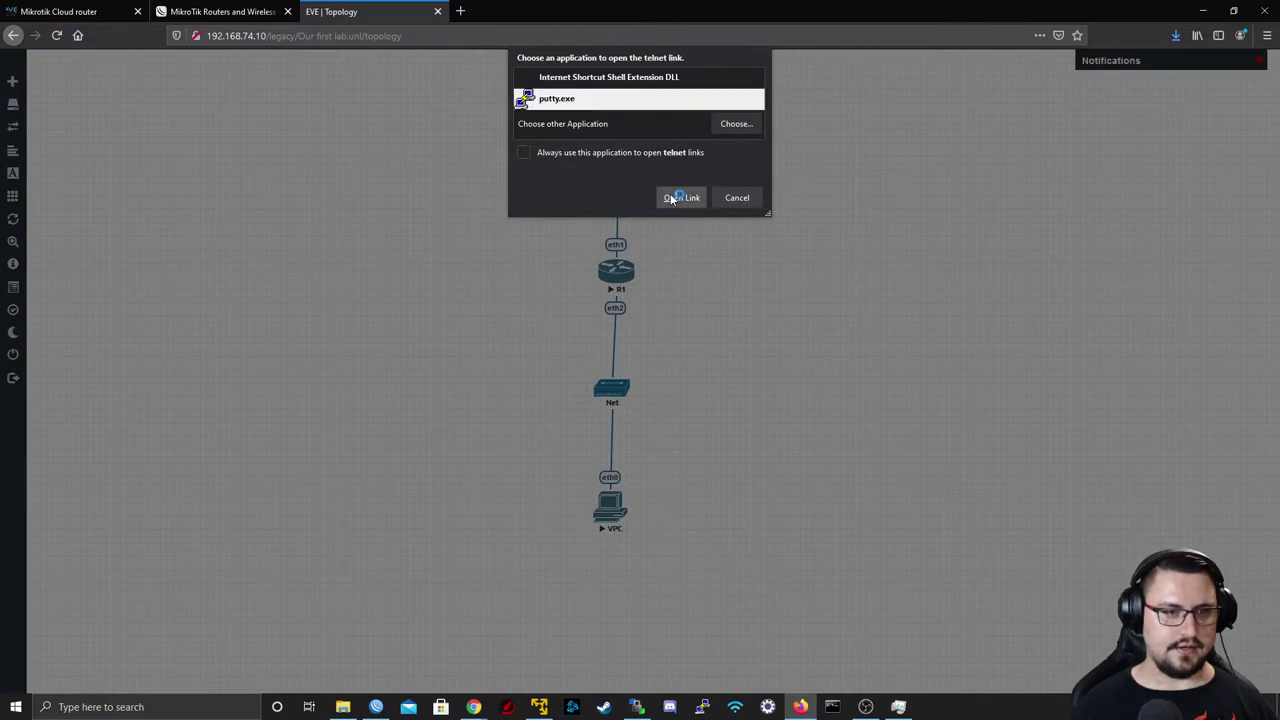
{"action": "left_click", "coordinate": [675, 195]}
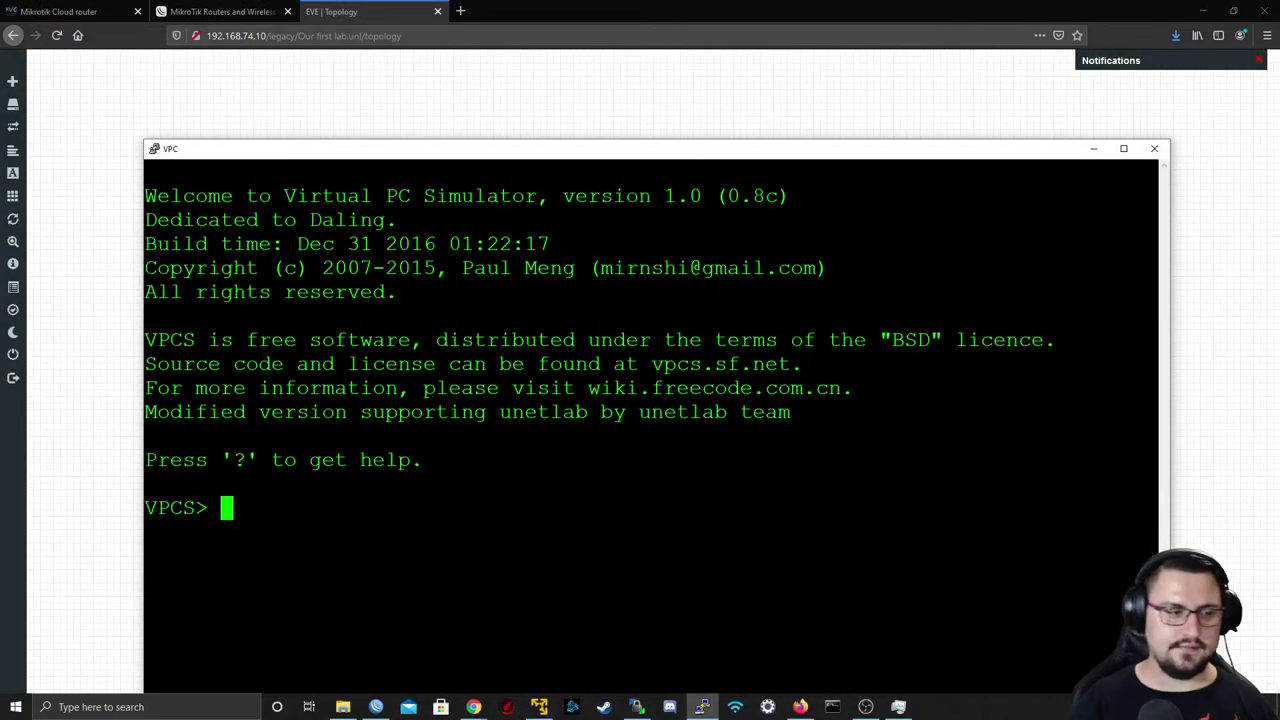
{"action": "key", "text": "Return"}
{"action": "key", "text": "Return"}
{"action": "type", "text": "?"}
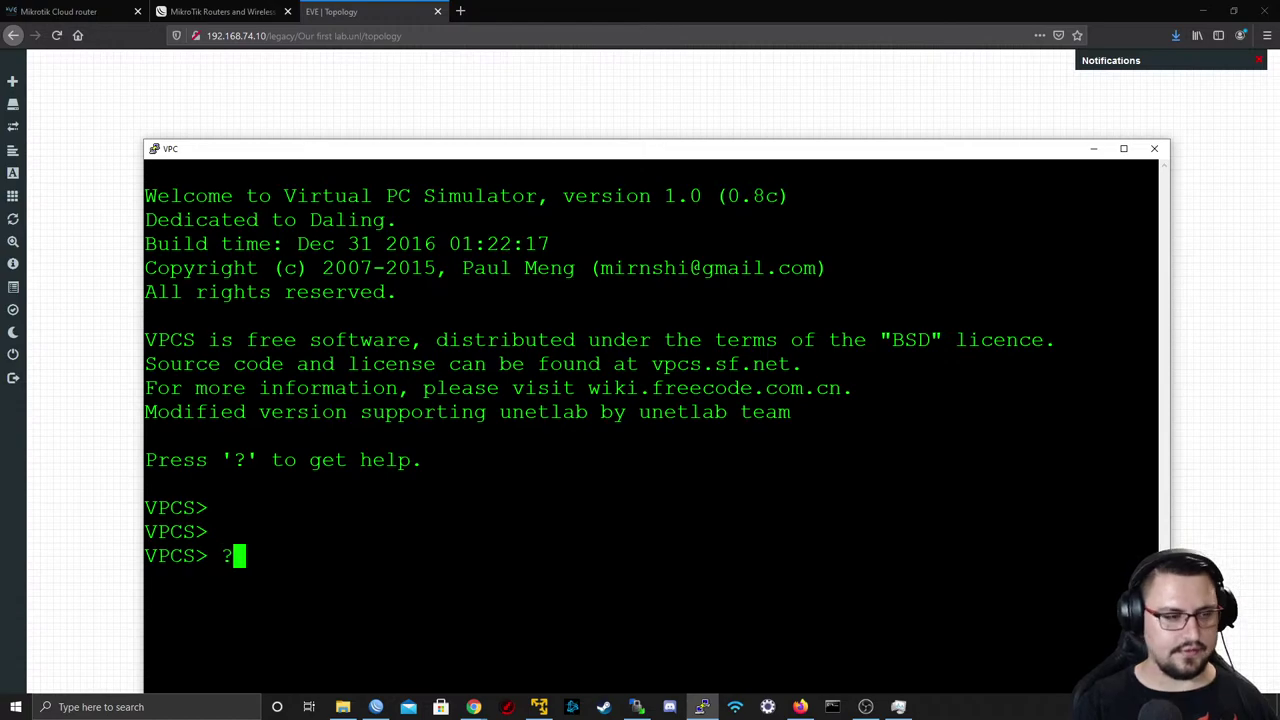
{"action": "key", "text": "Return"}
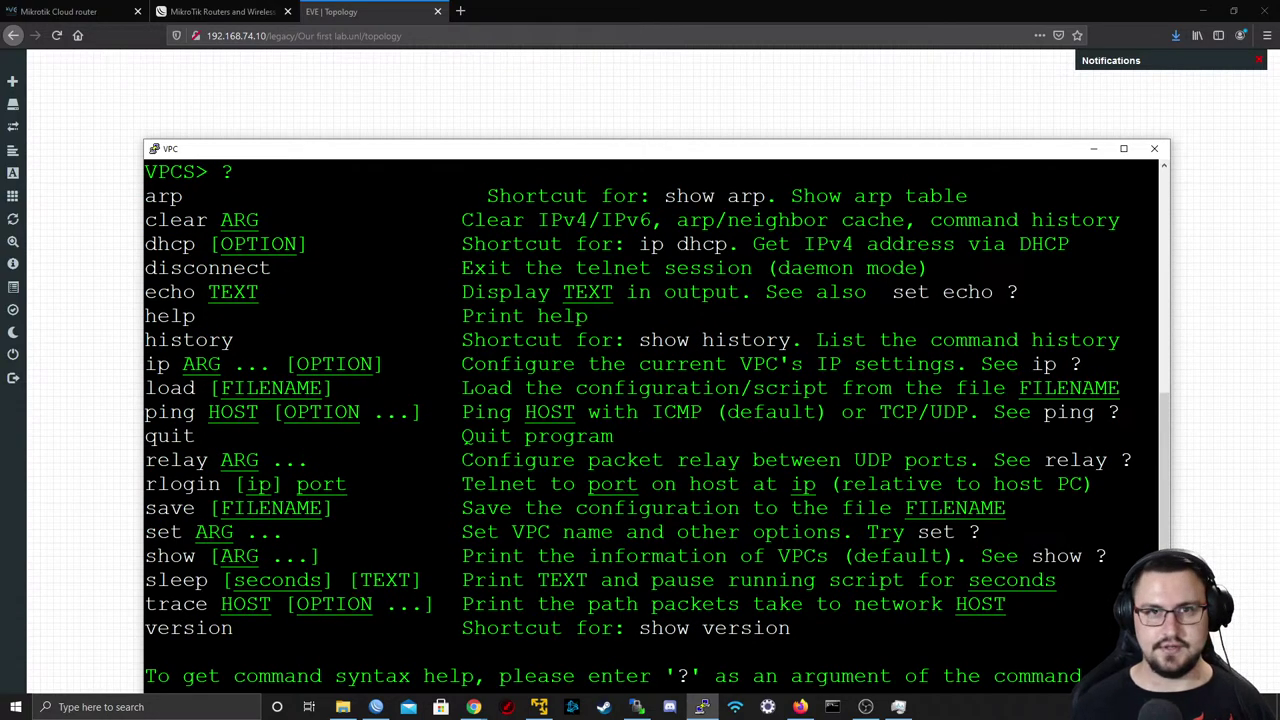
Set the VPC to 192.168.20.2/24 with gateway 192.168.20.1
{"action": "left_click_drag", "start_coordinate": [335, 158], "coordinate": [346, 71]}
{"action": "key", "text": "BackSpace"}
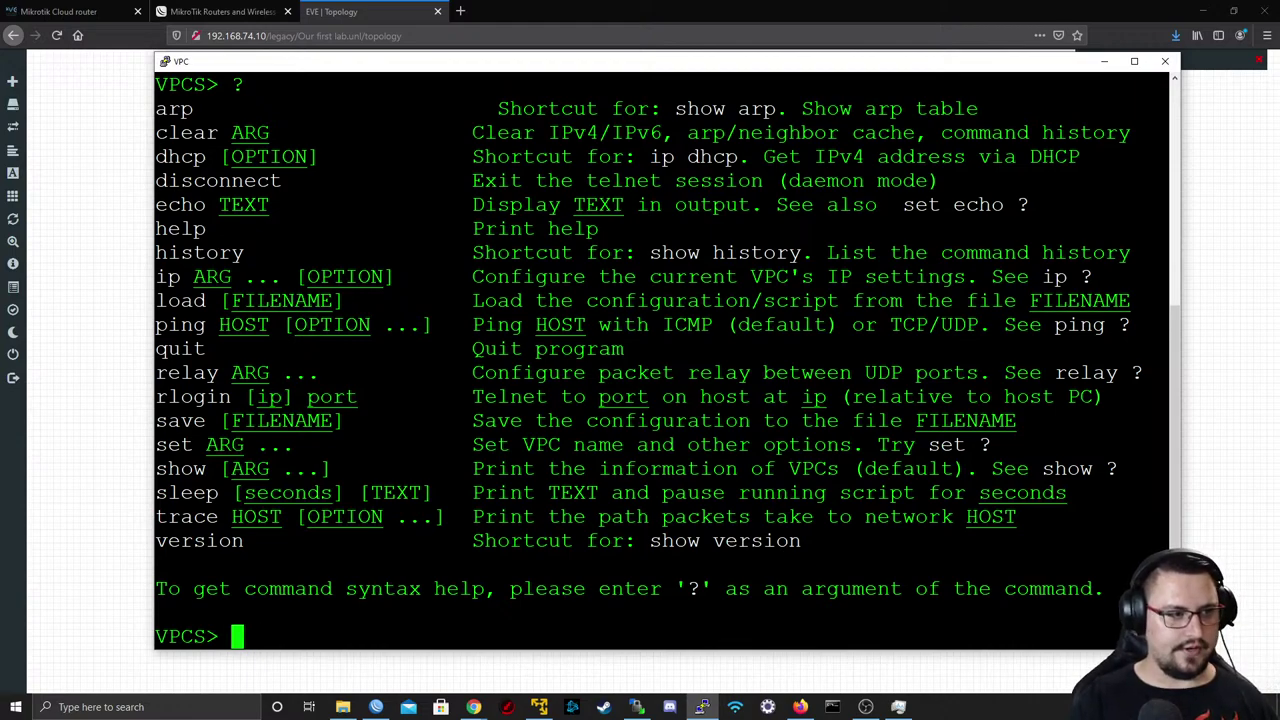
{"action": "type", "text": "ip 192"}
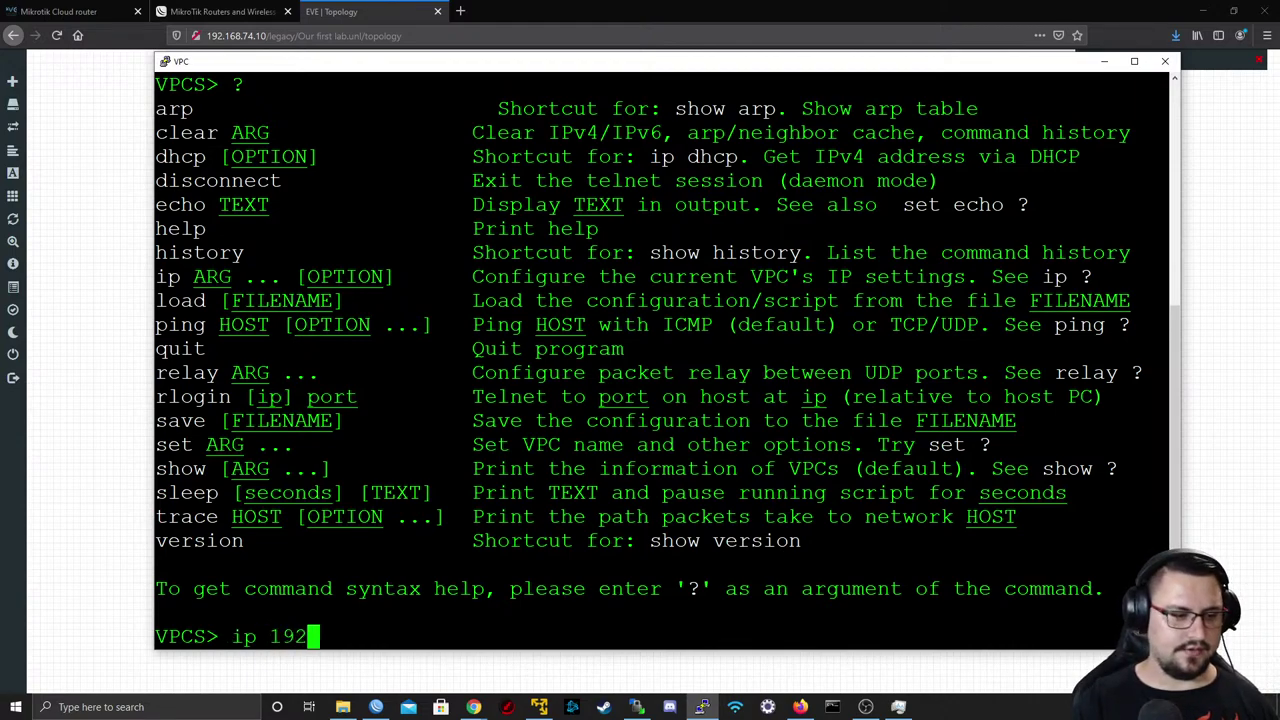
{"action": "type", "text": ".168.20"}
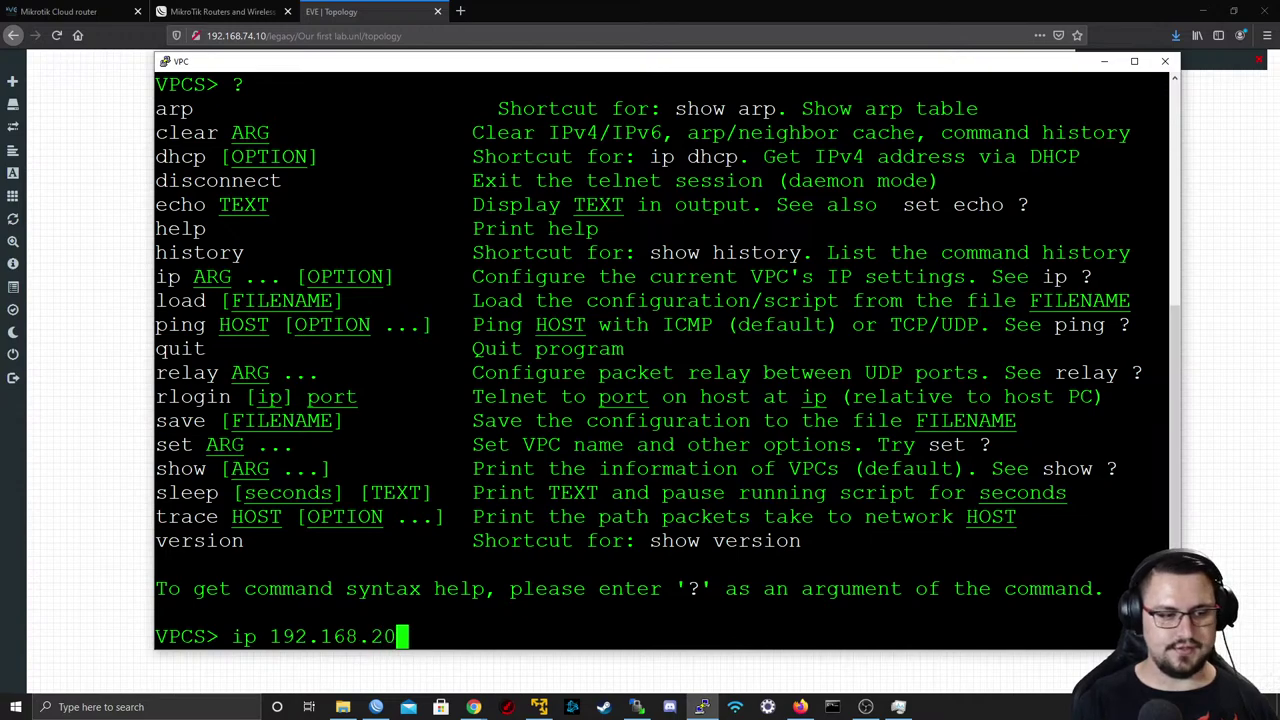
{"action": "type", "text": ".2/24"}
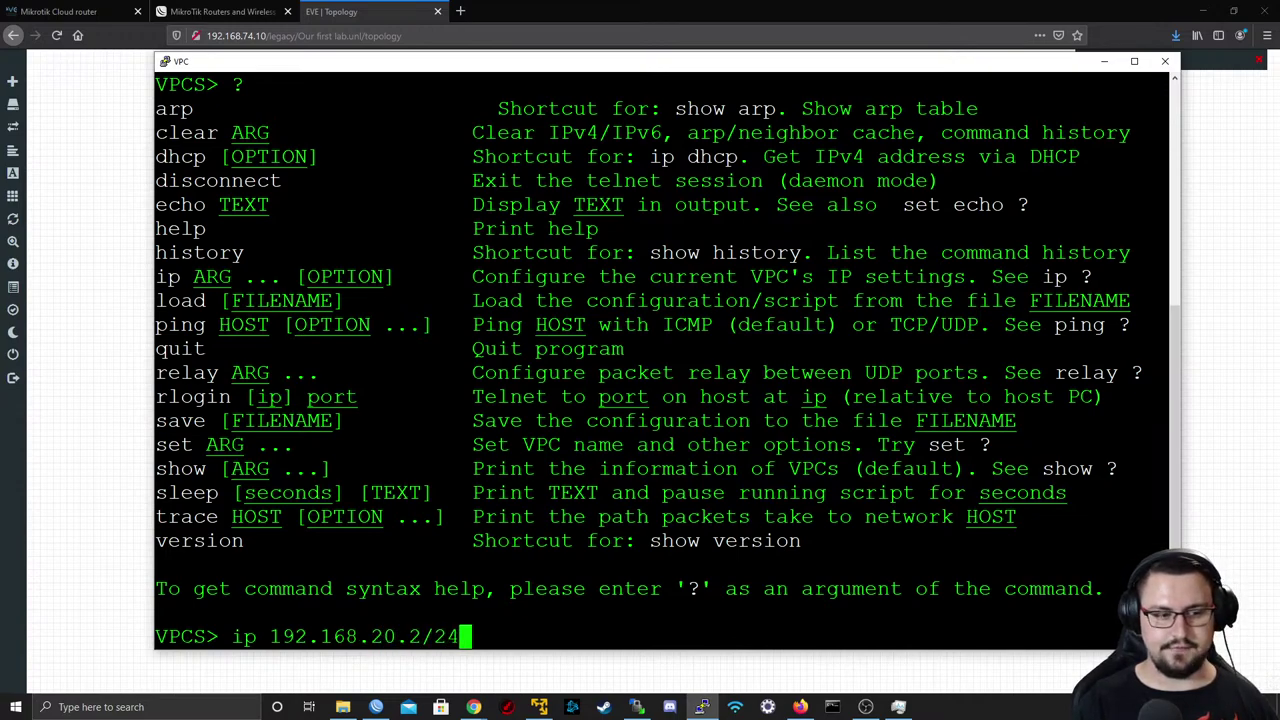
{"action": "type", "text": " 192.16"}
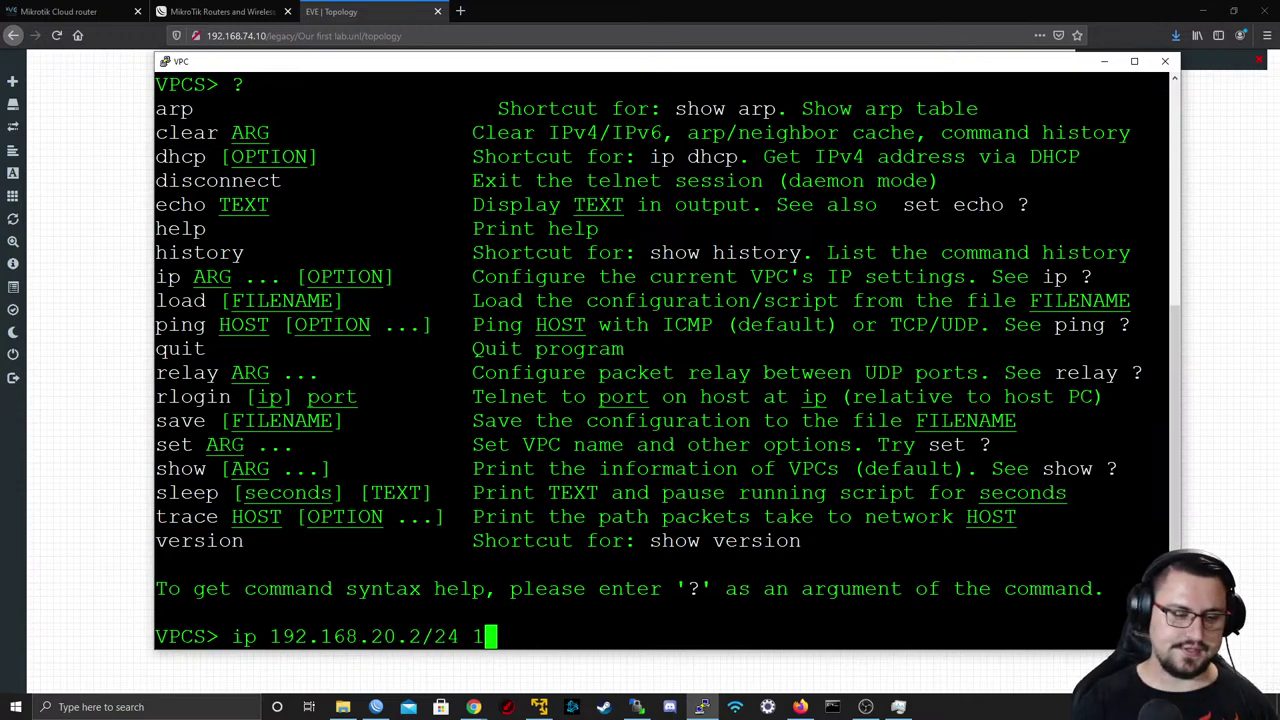
{"action": "type", "text": "8."}
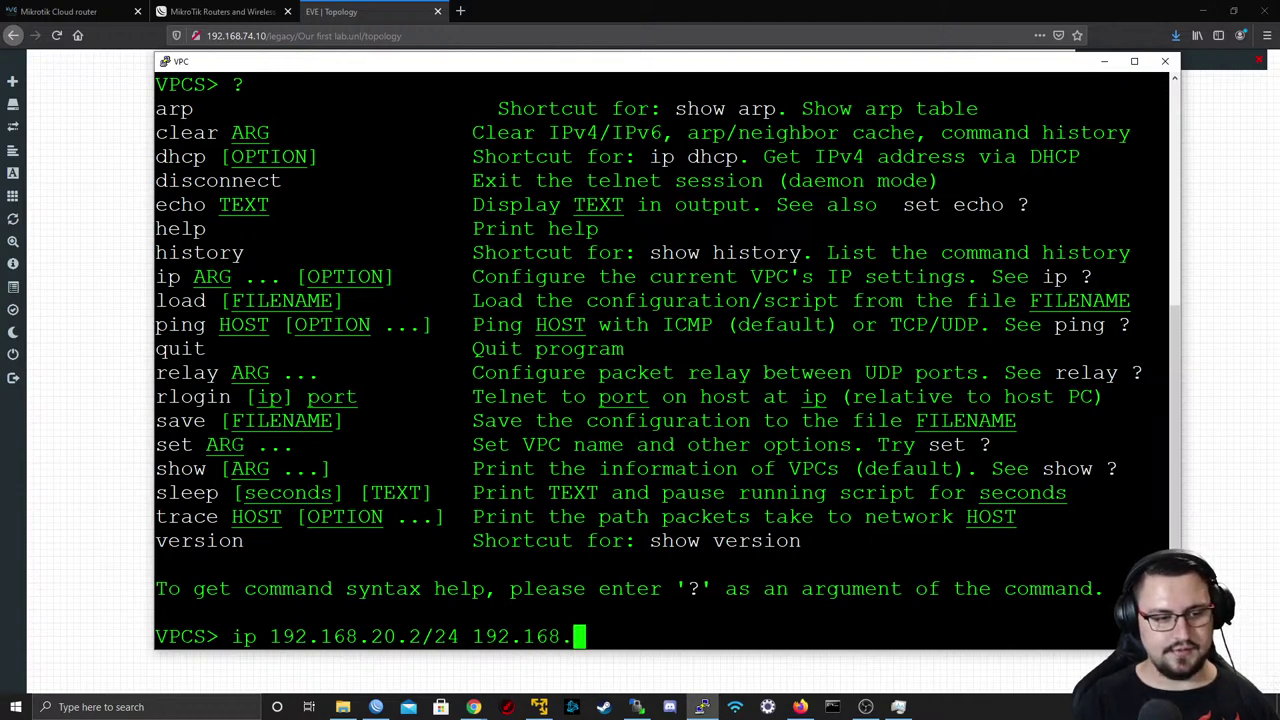
{"action": "type", "text": "20.1"}
{"action": "key", "text": "Return"}
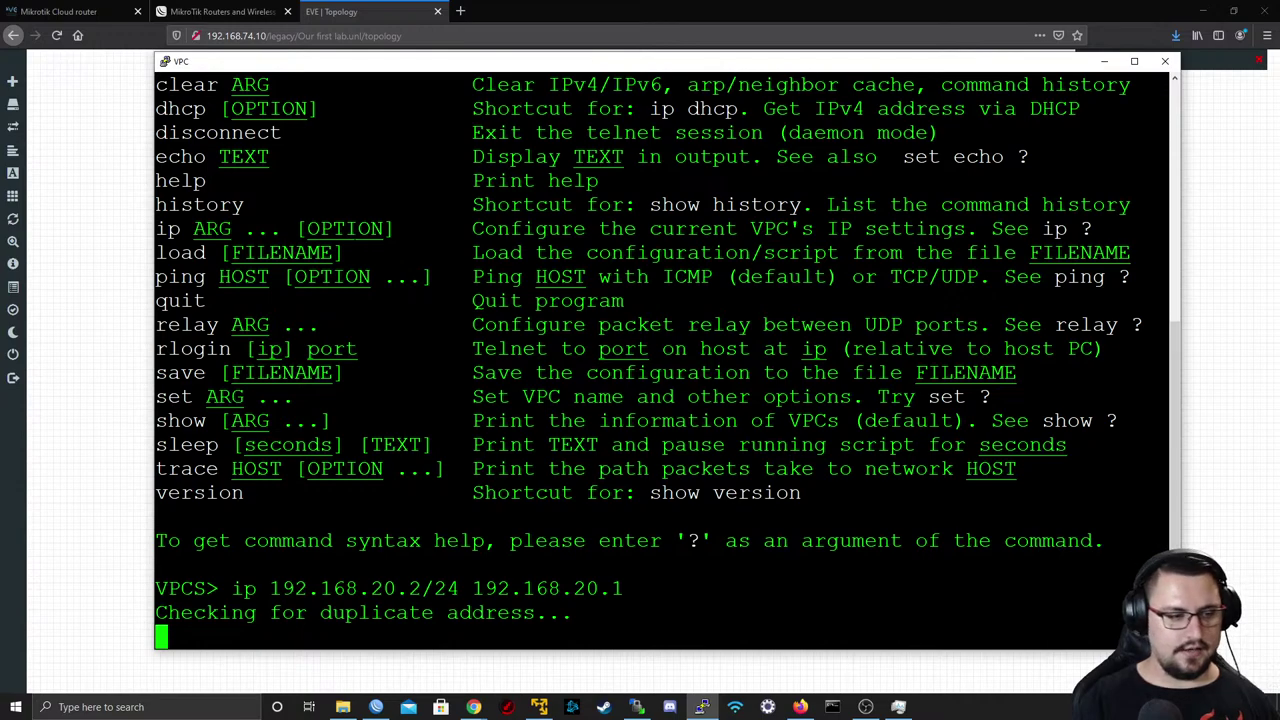
{"action": "key", "text": "Return"}
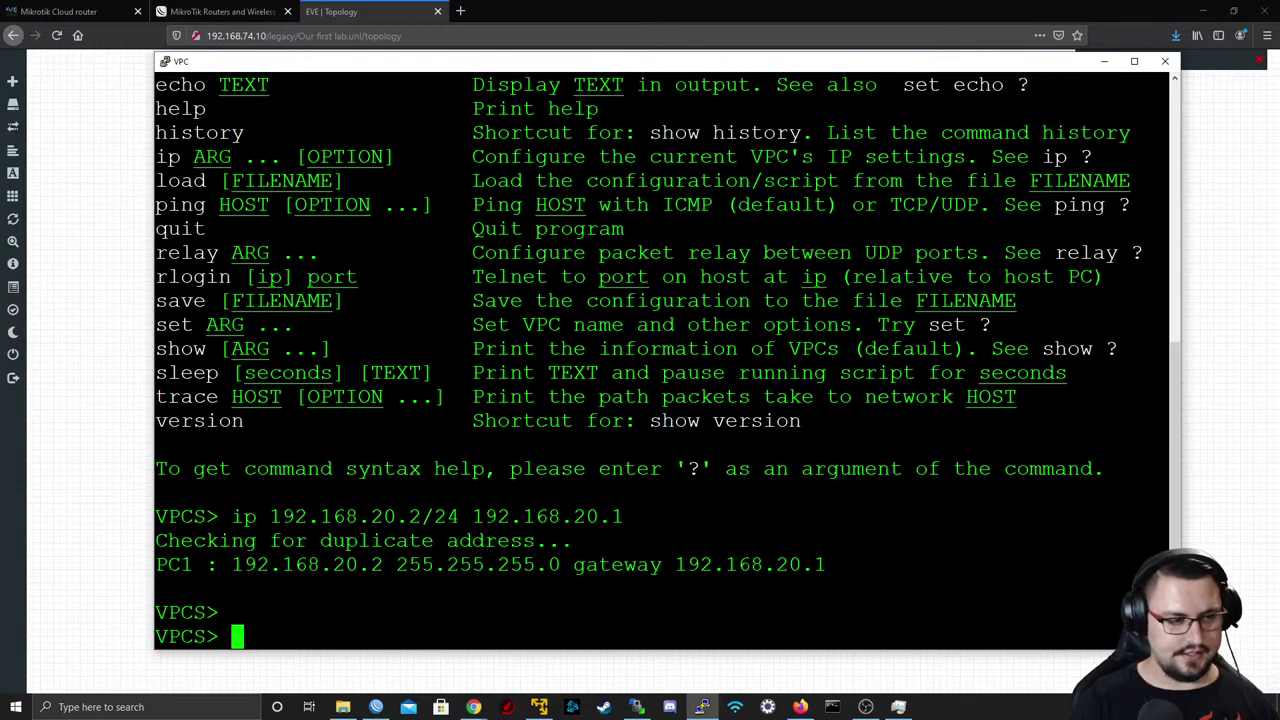
{"action": "key", "text": "Return"}
Ping gateway 192.168.20.1 successfully, then ping 8.8.8.8, which times out
{"action": "type", "text": "ping 192.168.20.1"}
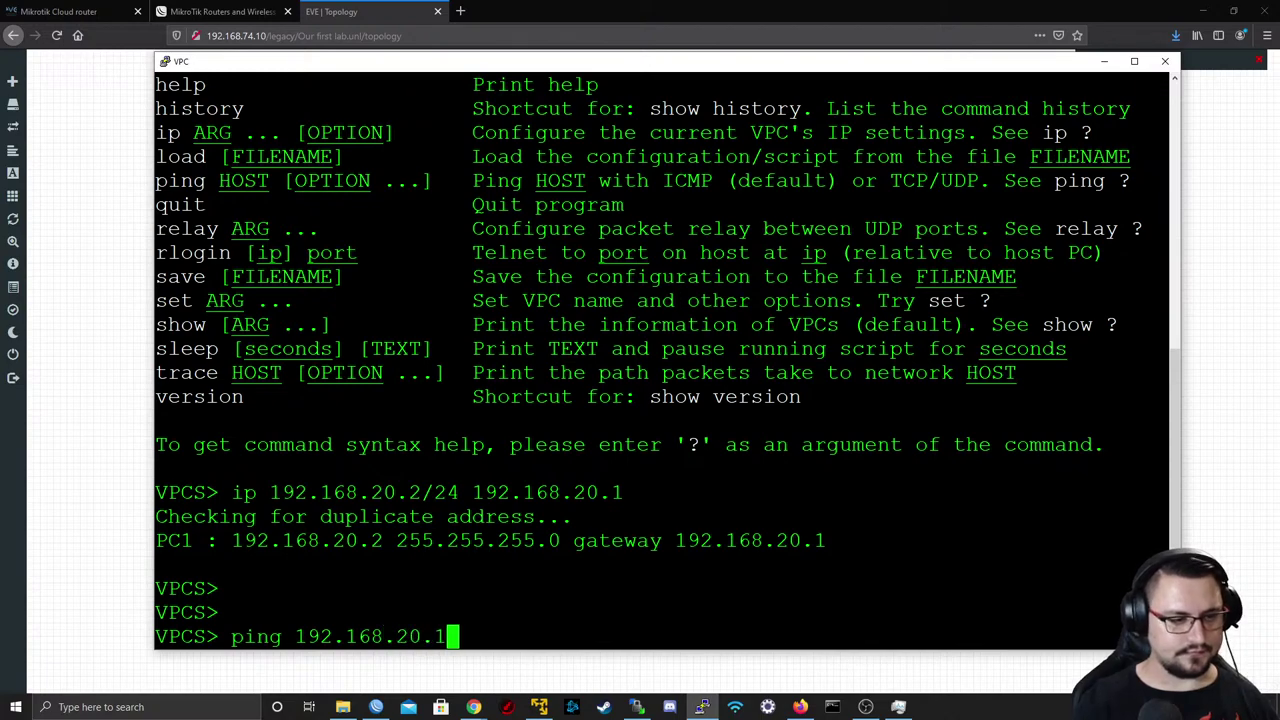
{"action": "key", "text": "Return"}
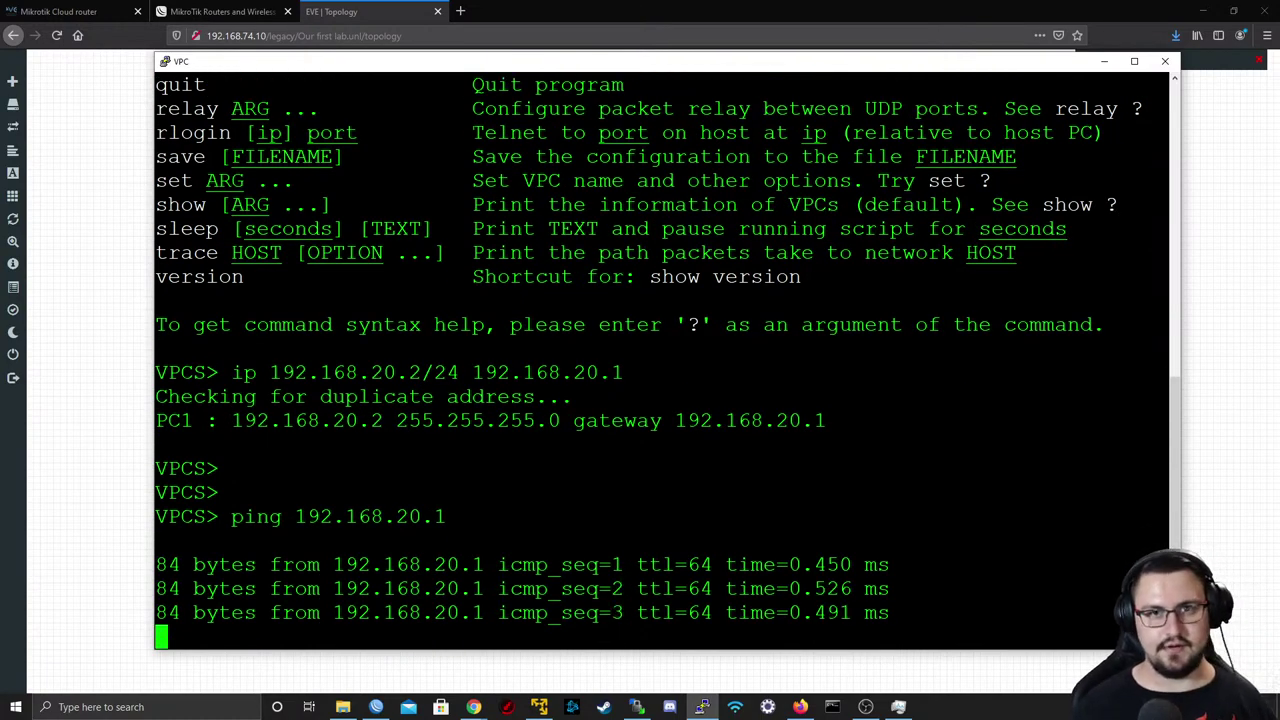
{"action": "key", "text": "ctrl+c"}
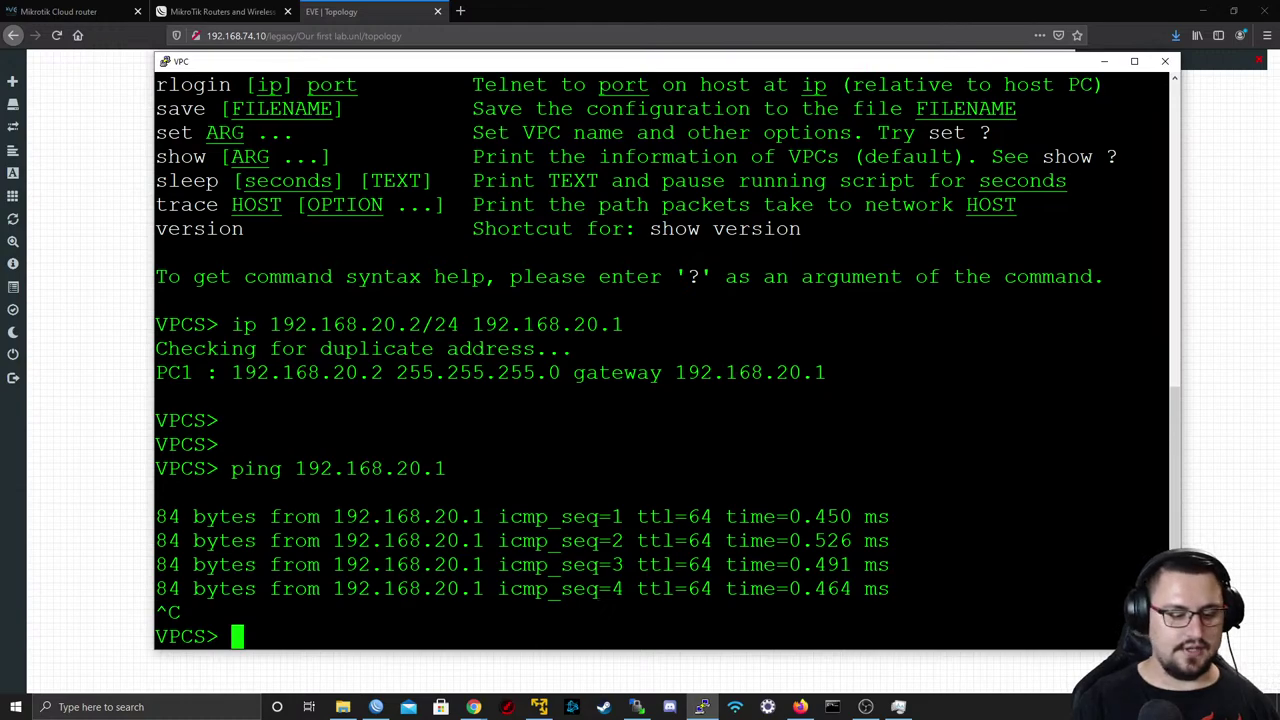
{"action": "type", "text": "ping "}
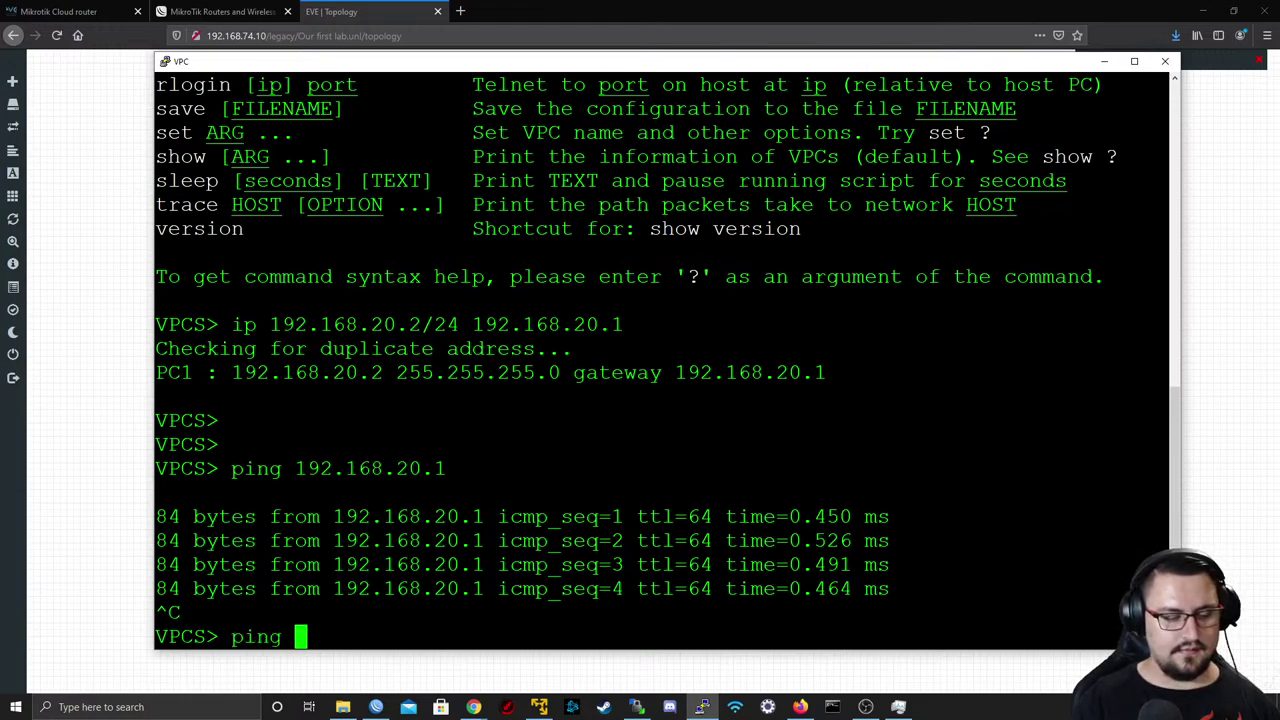
{"action": "type", "text": "8.8.8.8"}
{"action": "key", "text": "Return"}
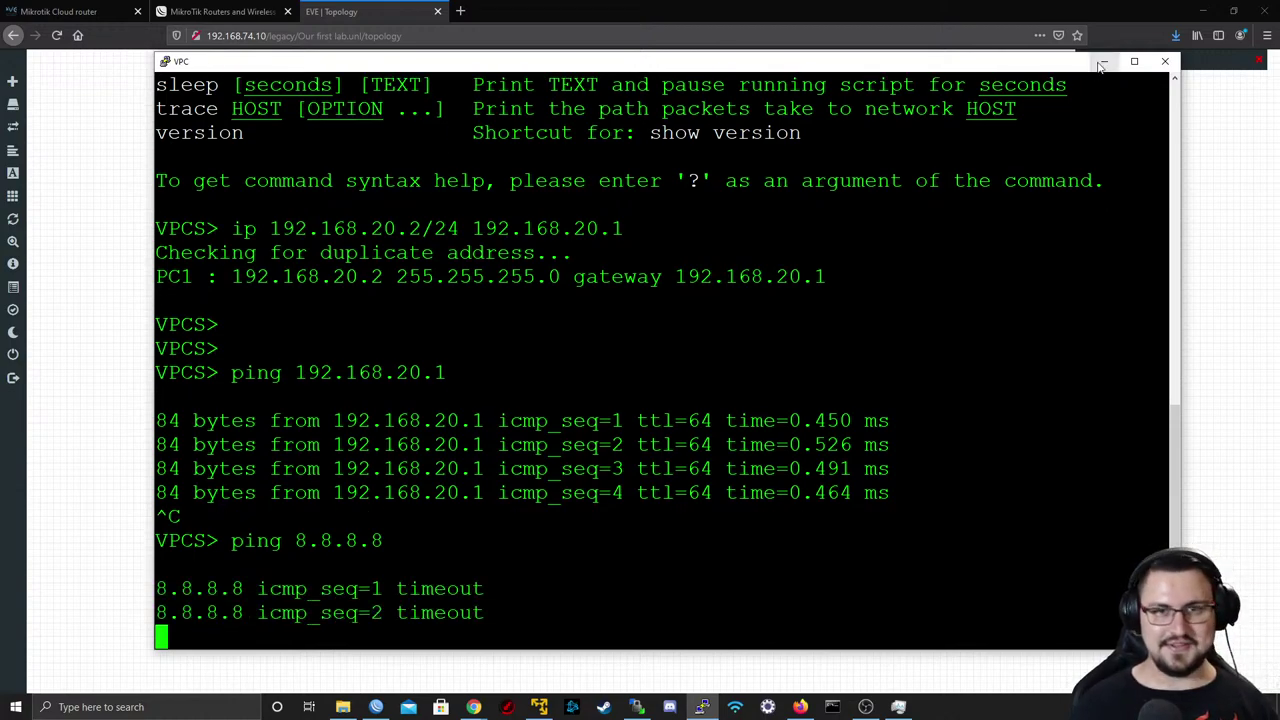
{"action": "key", "text": "ctrl+c"}
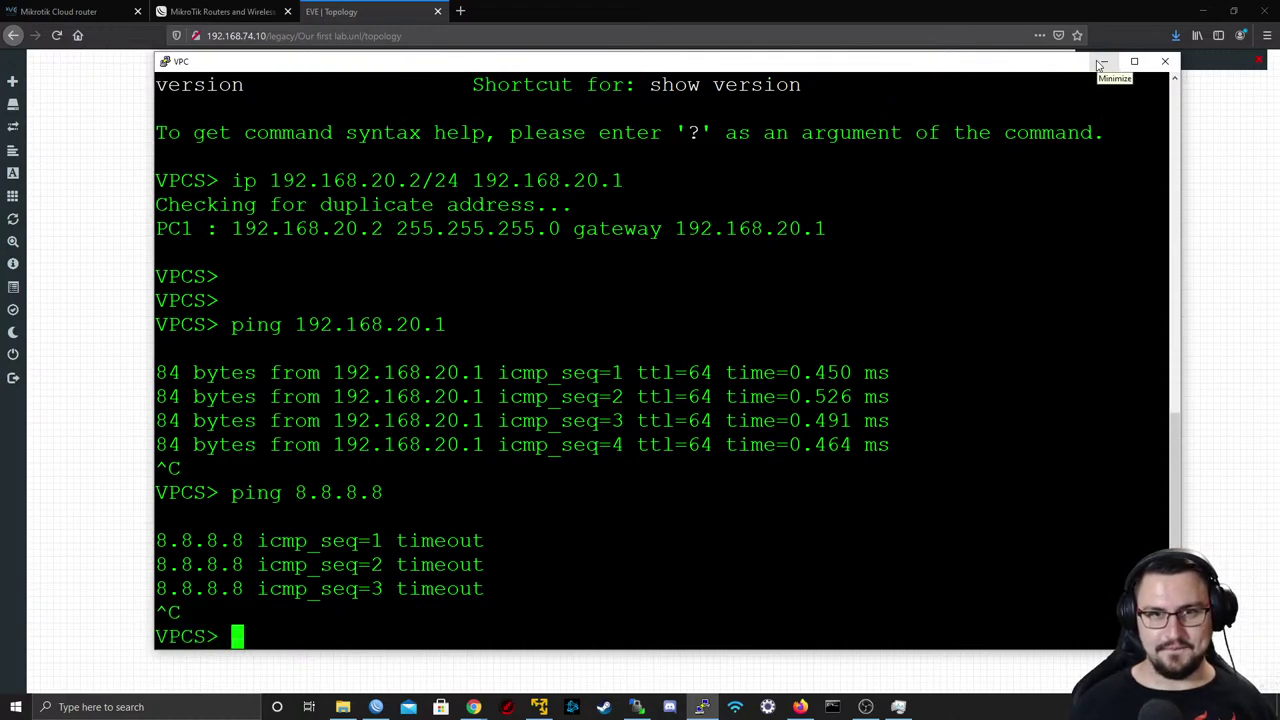
{"action": "left_click", "coordinate": [1100, 65]}
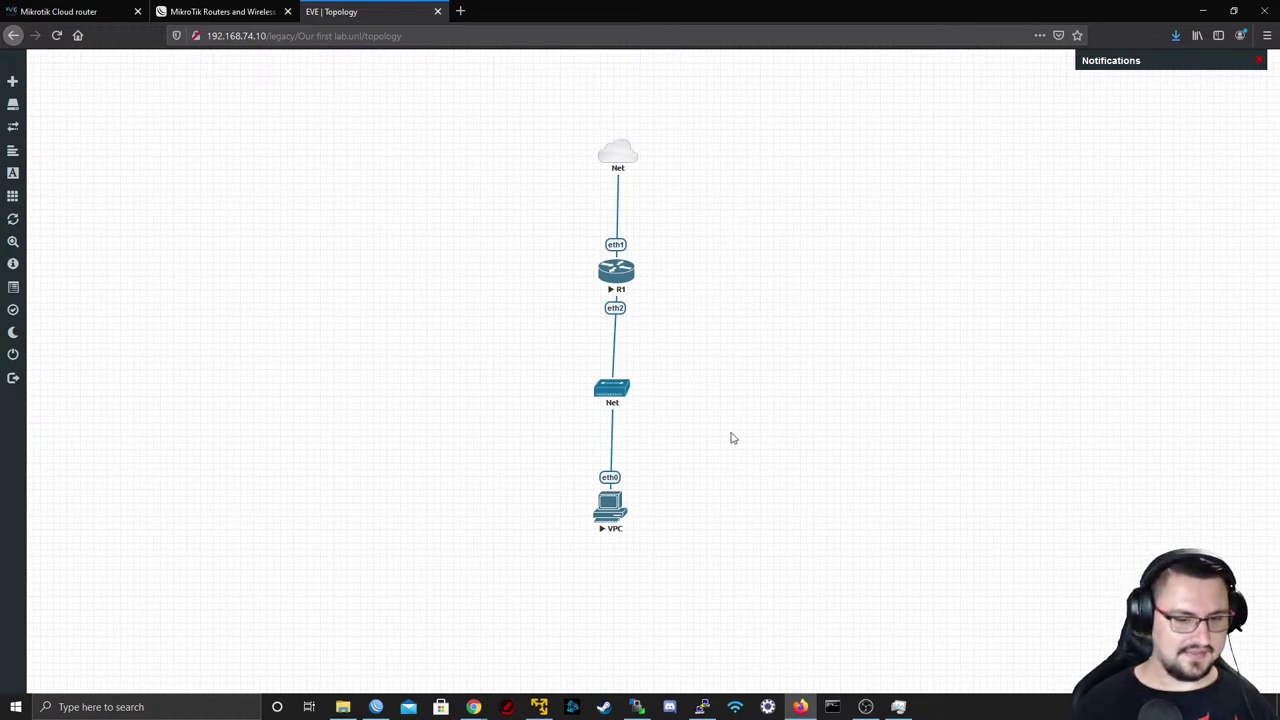
{"action": "mouse_move", "coordinate": [638, 708]}
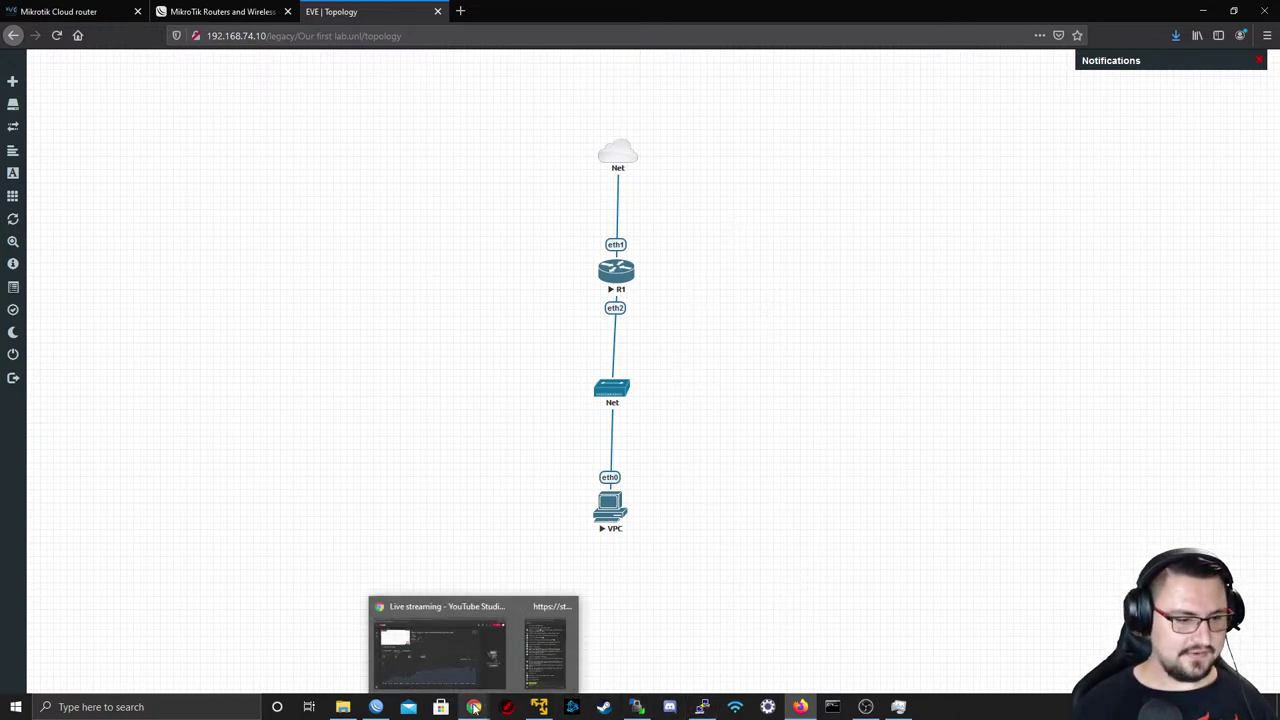
In WinBox, go to IP > Firewall NAT and start a new NAT rule
{"action": "left_click", "coordinate": [440, 650]}
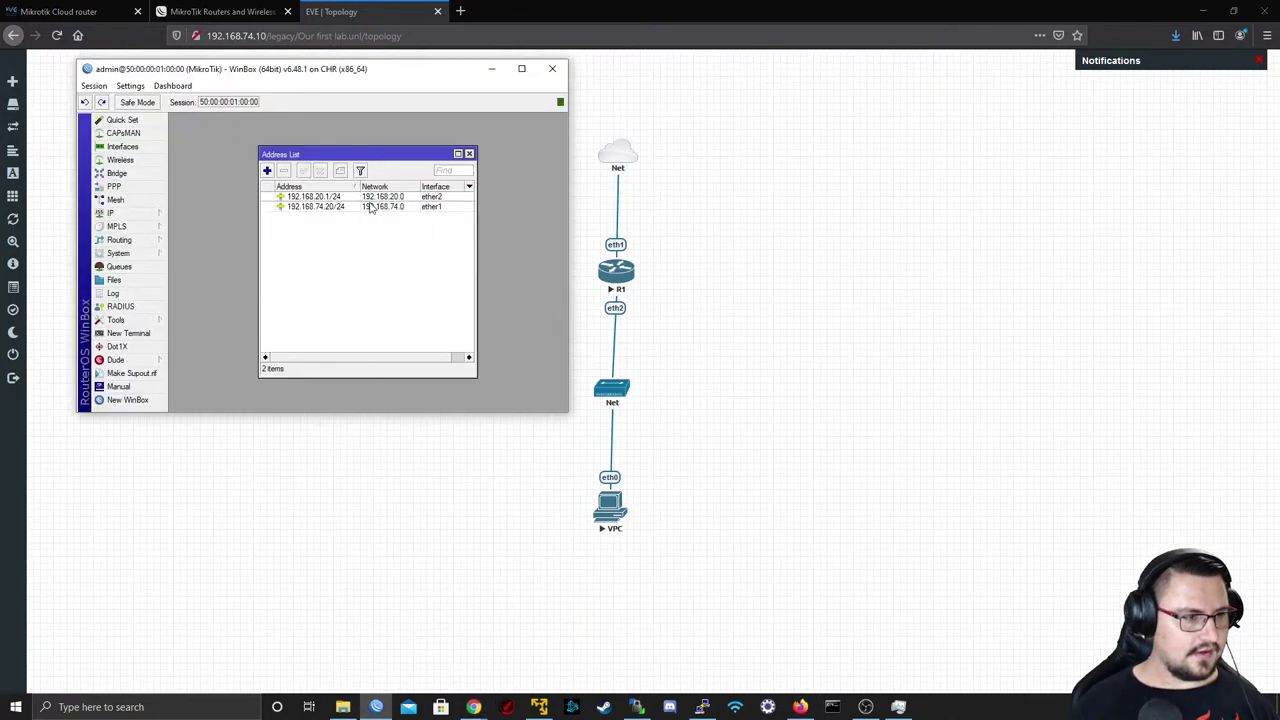
{"action": "left_click", "coordinate": [145, 215]}
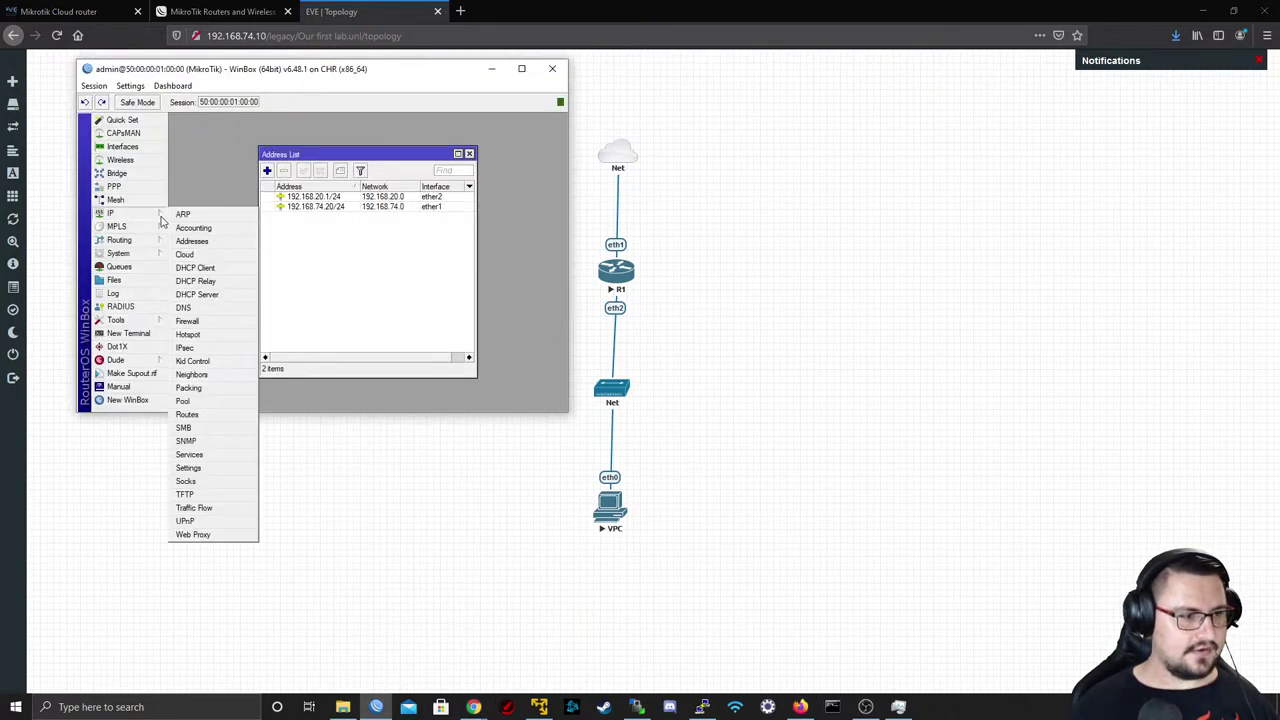
{"action": "left_click", "coordinate": [211, 321]}
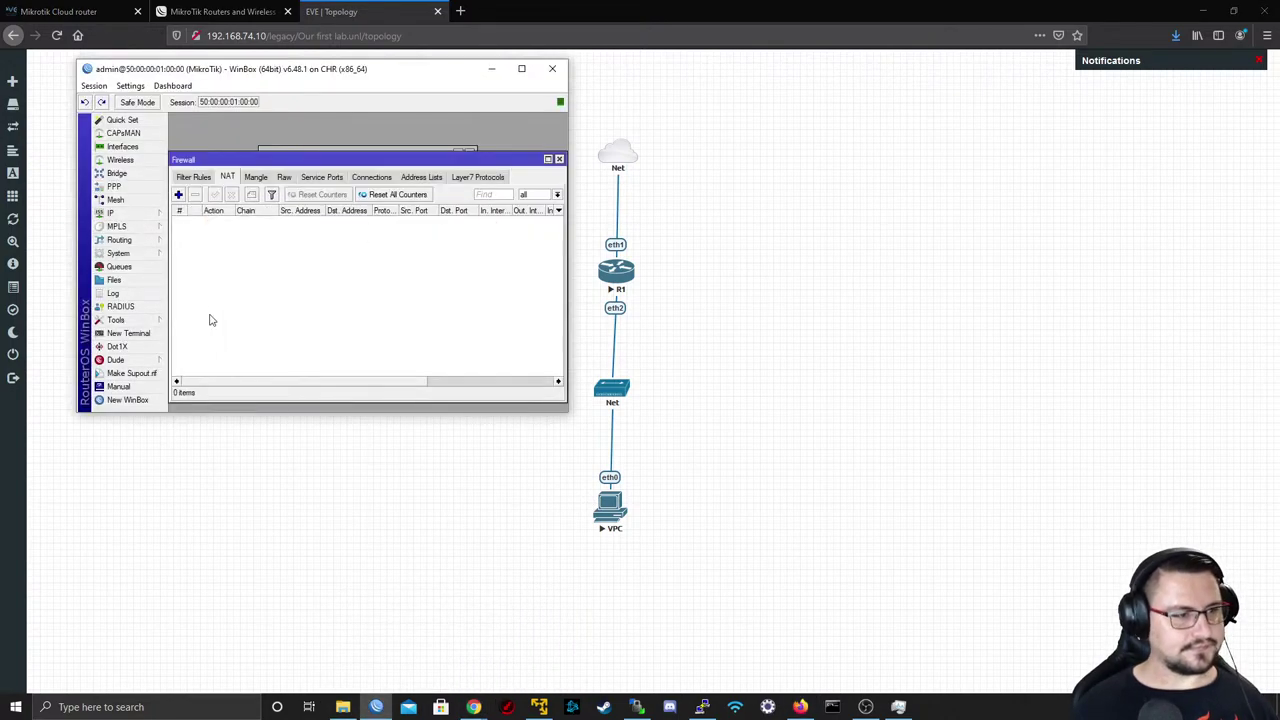
{"action": "left_click", "coordinate": [178, 195]}
{"action": "left_click", "coordinate": [285, 139]}
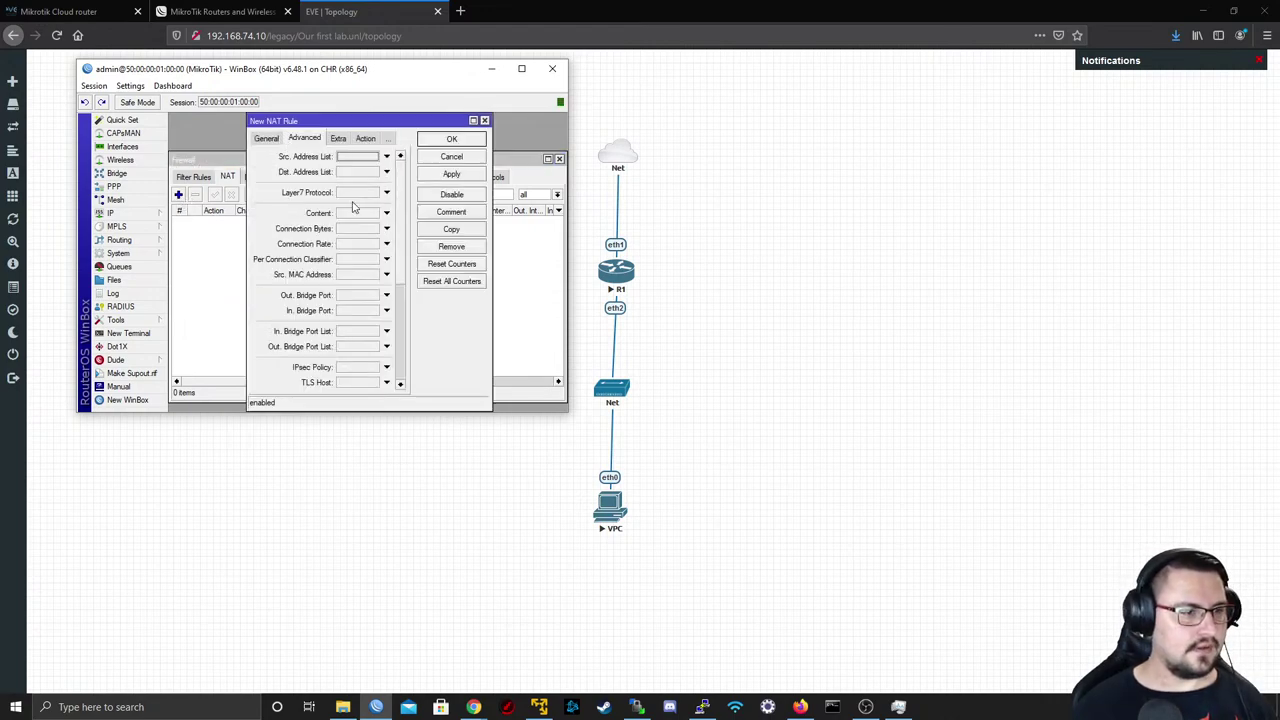
{"action": "left_click", "coordinate": [264, 139]}
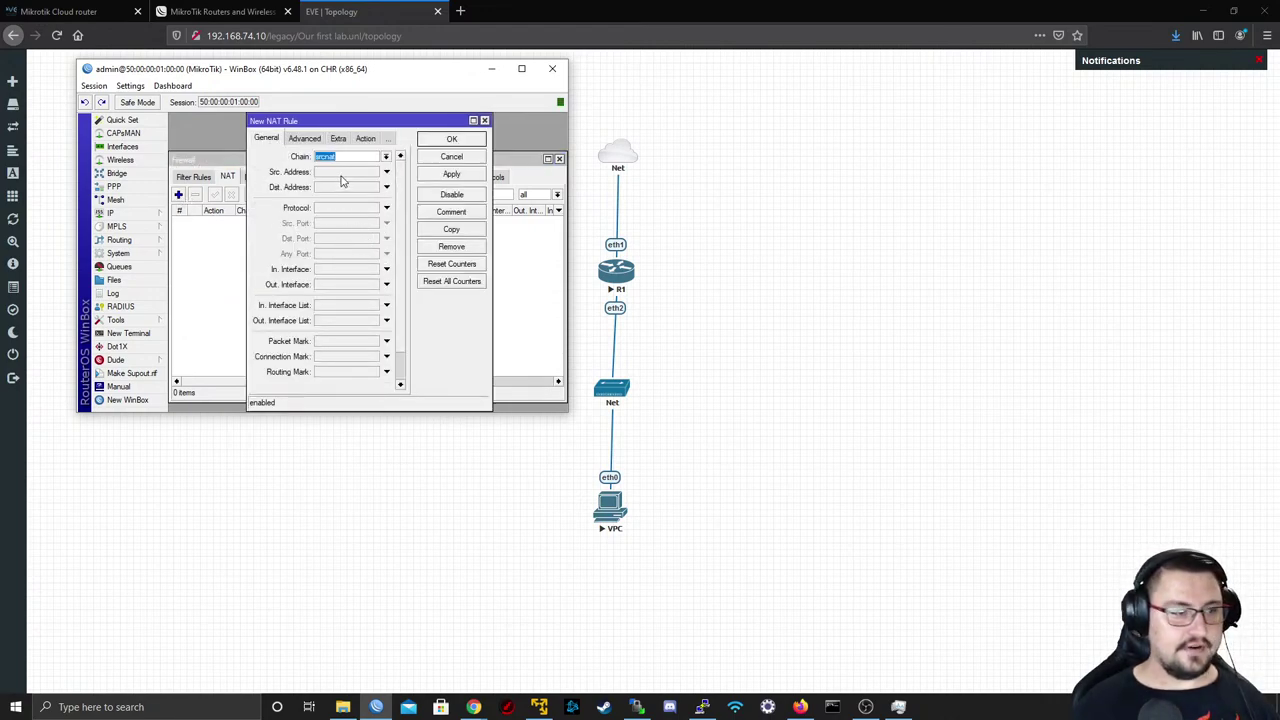
Set the rule's out-interface to ether1 and action to masquerade, then apply and close
{"action": "left_click", "coordinate": [343, 286]}
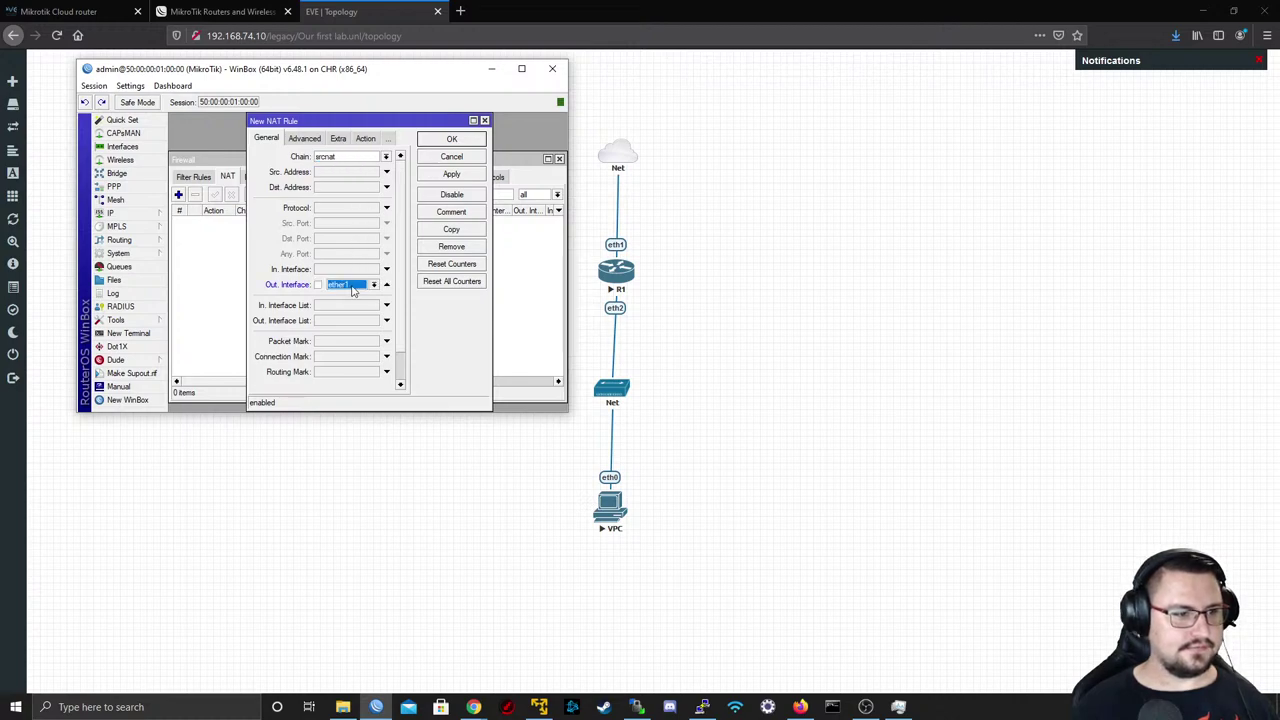
{"action": "left_click", "coordinate": [362, 285]}
{"action": "left_click", "coordinate": [349, 330]}
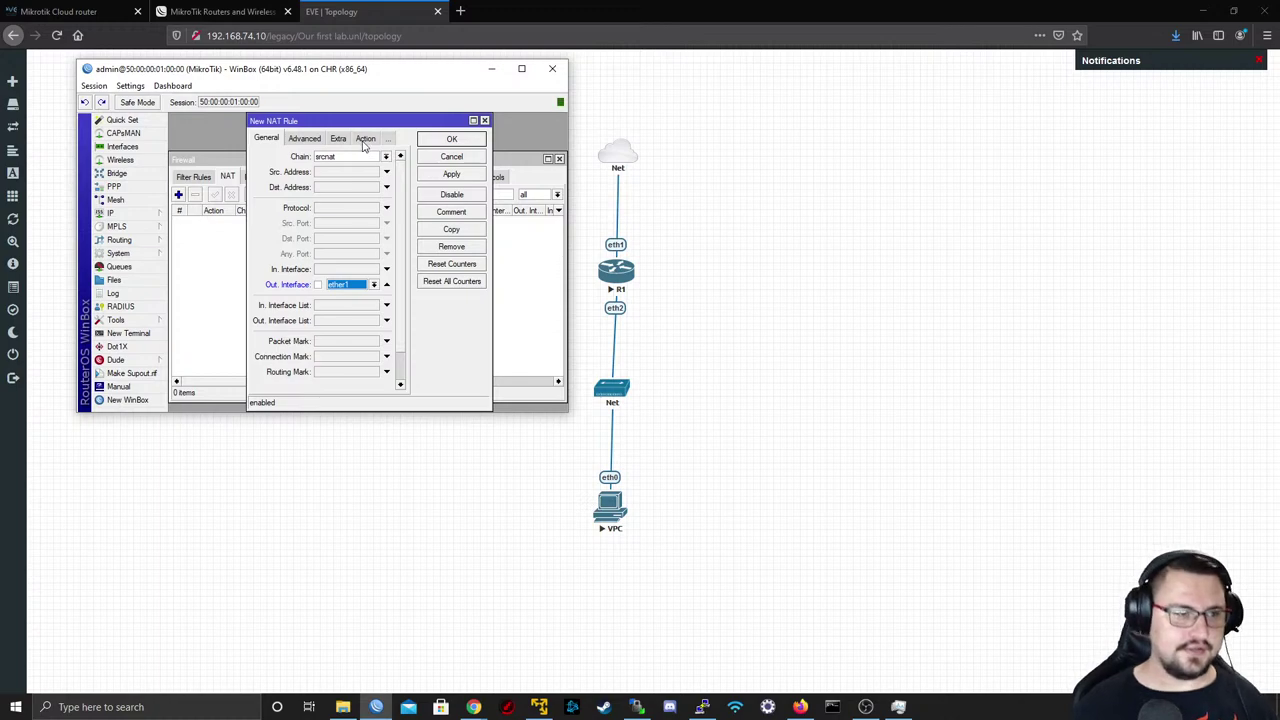
{"action": "left_click", "coordinate": [365, 139]}
{"action": "left_click", "coordinate": [360, 158]}
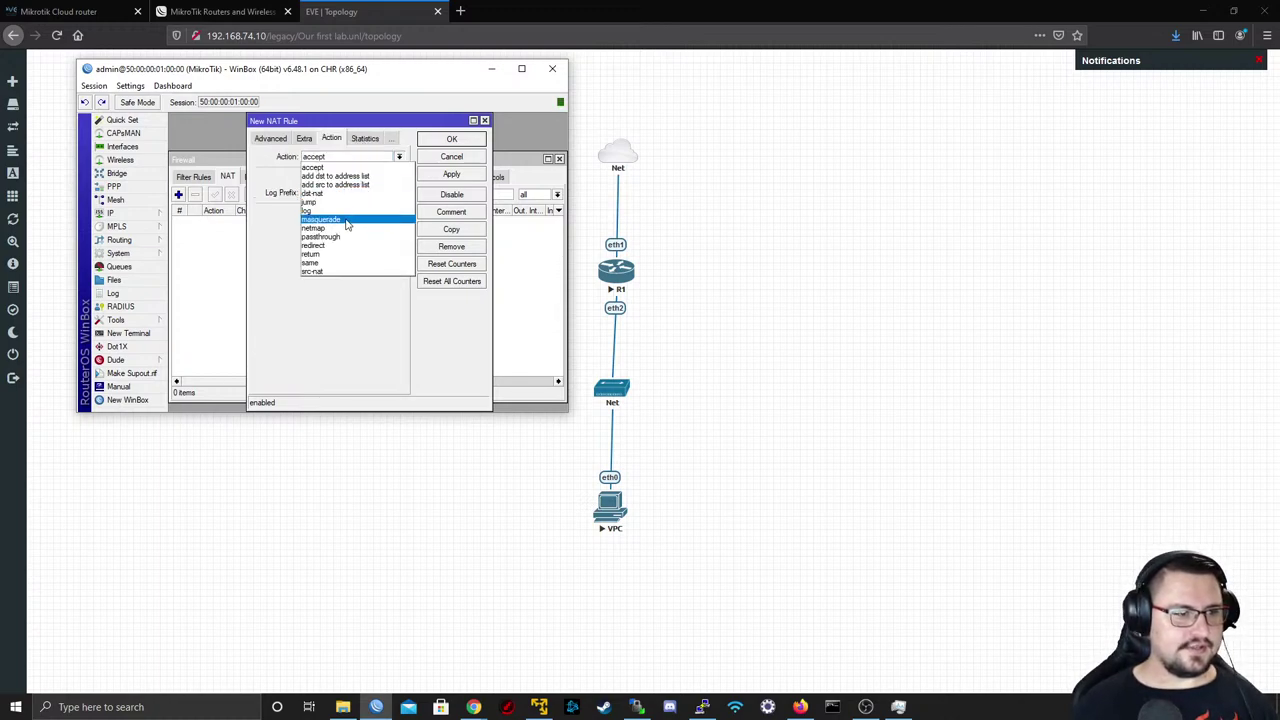
{"action": "left_click", "coordinate": [330, 219]}
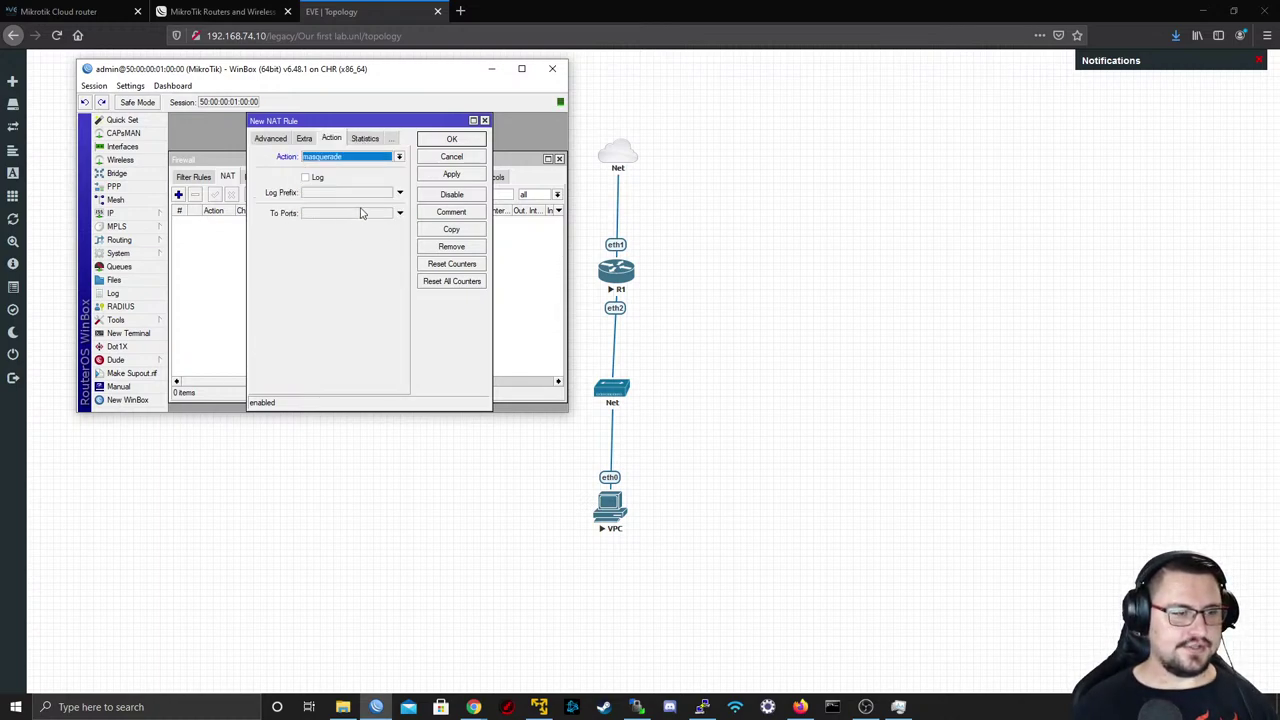
{"action": "left_click", "coordinate": [451, 175]}
{"action": "left_click", "coordinate": [449, 140]}
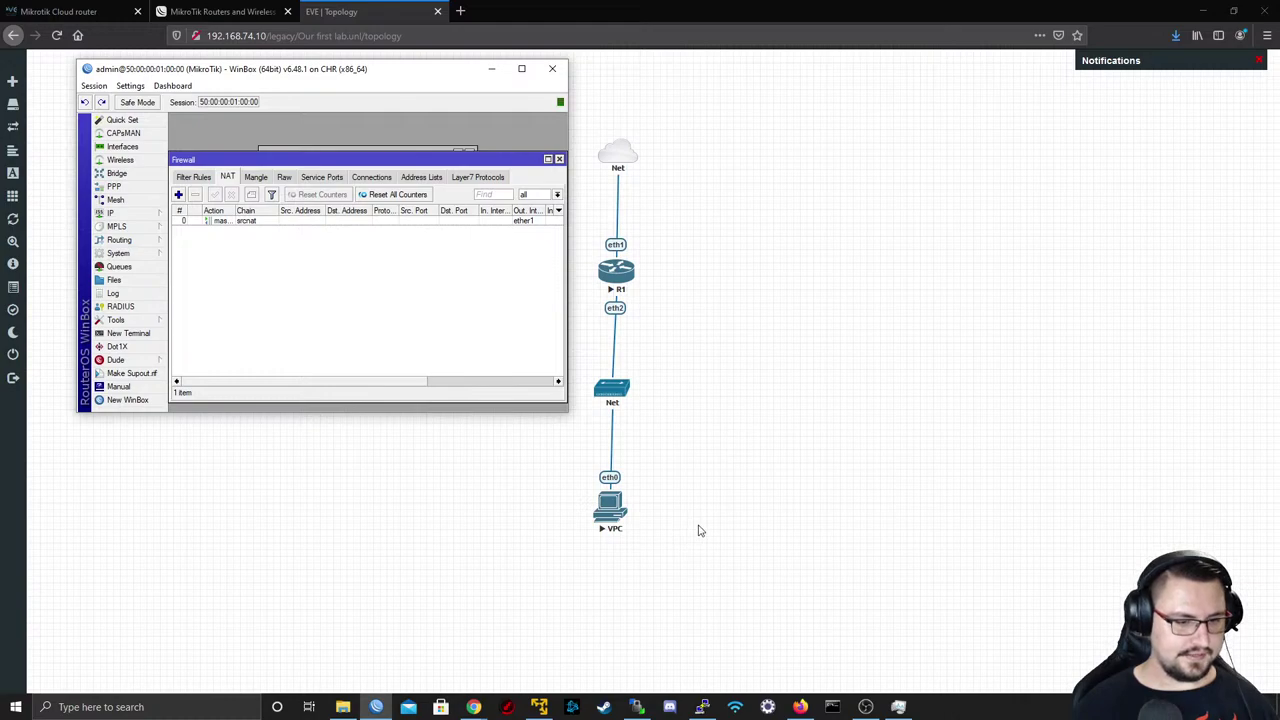
Re-run ping 8.8.8.8 in the VPC console, now getting replies with ttl 127
{"action": "left_click", "coordinate": [703, 707]}
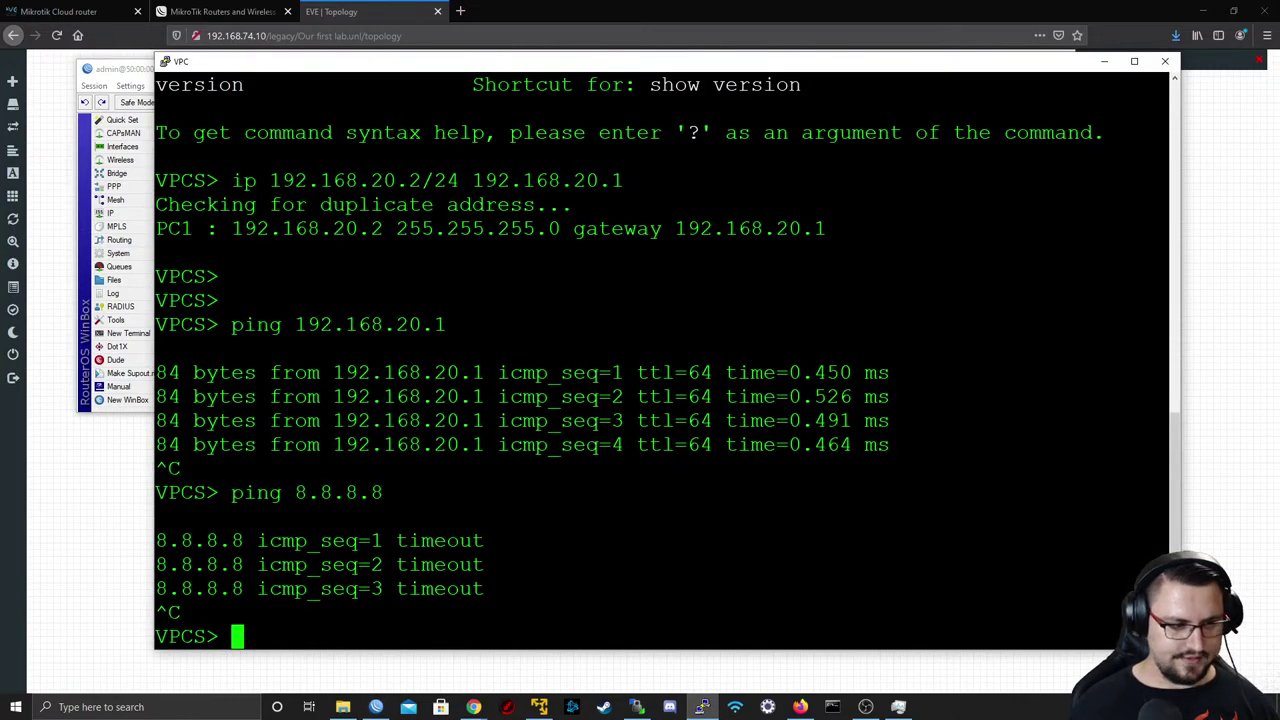
{"action": "key", "text": "Up"}
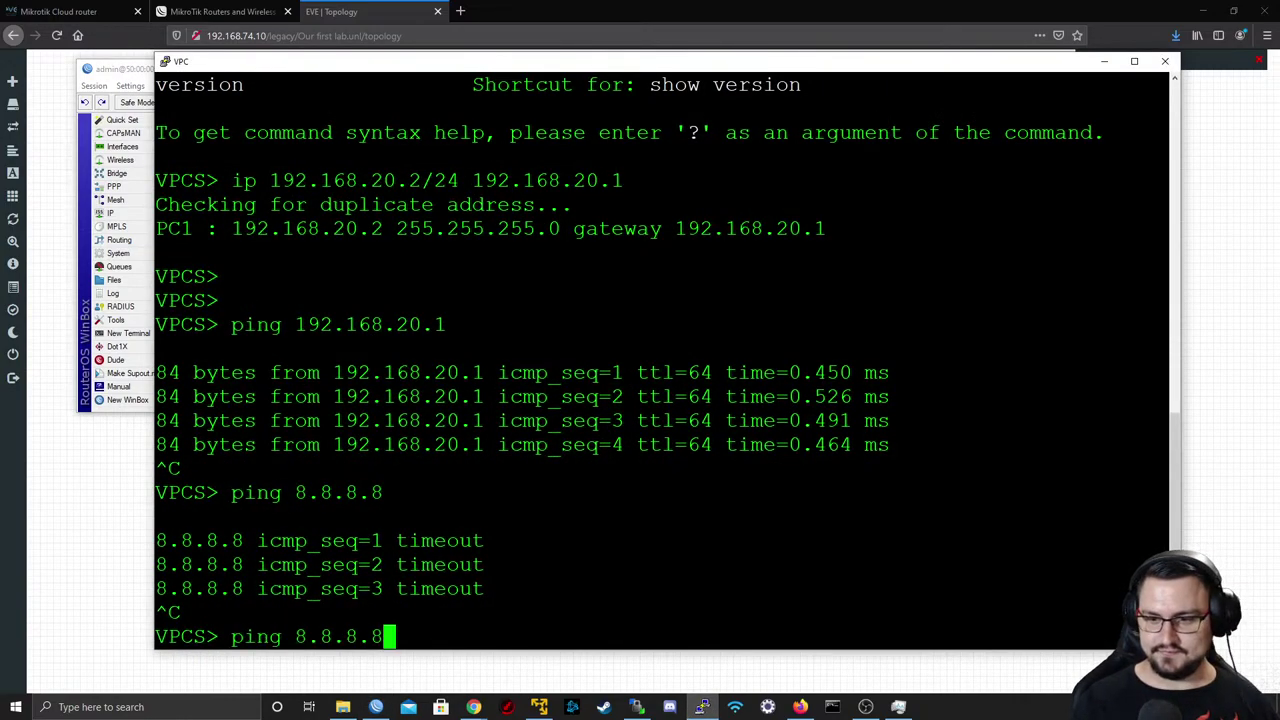
{"action": "key", "text": "Return"}
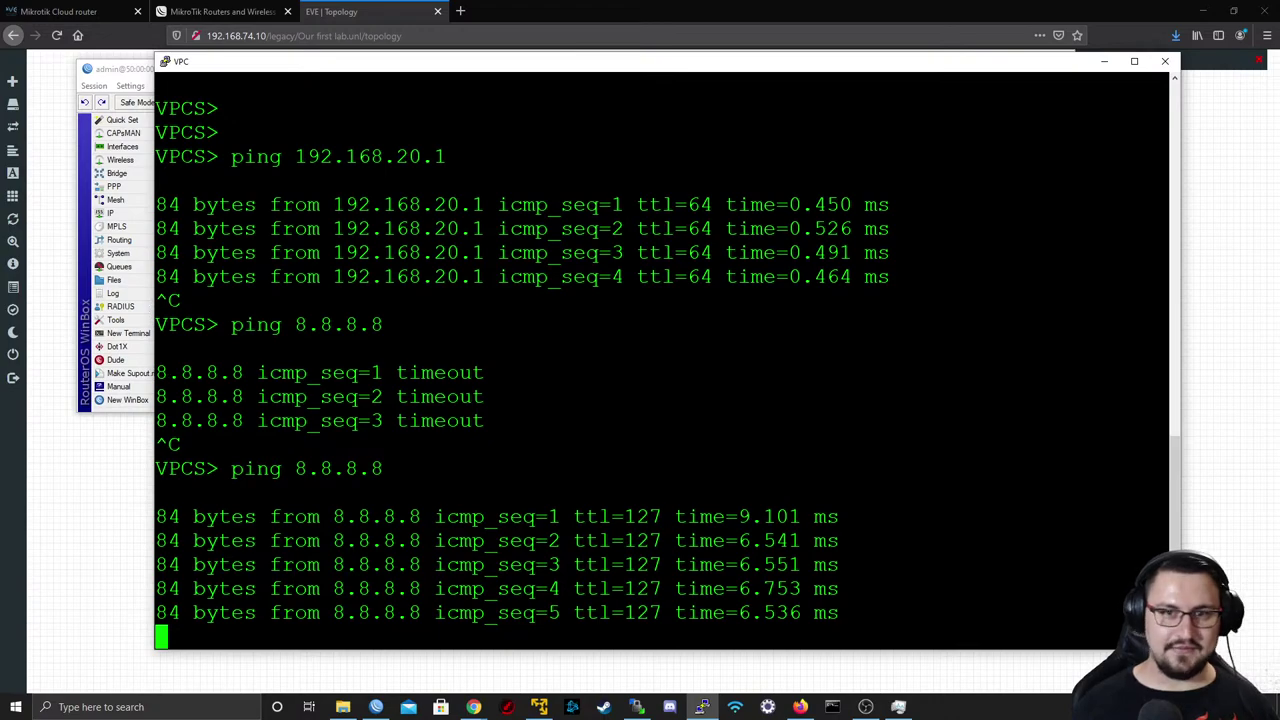
Minimize the VPC console and stop the VPC node in the EVE topology
{"action": "left_click", "coordinate": [1104, 61]}
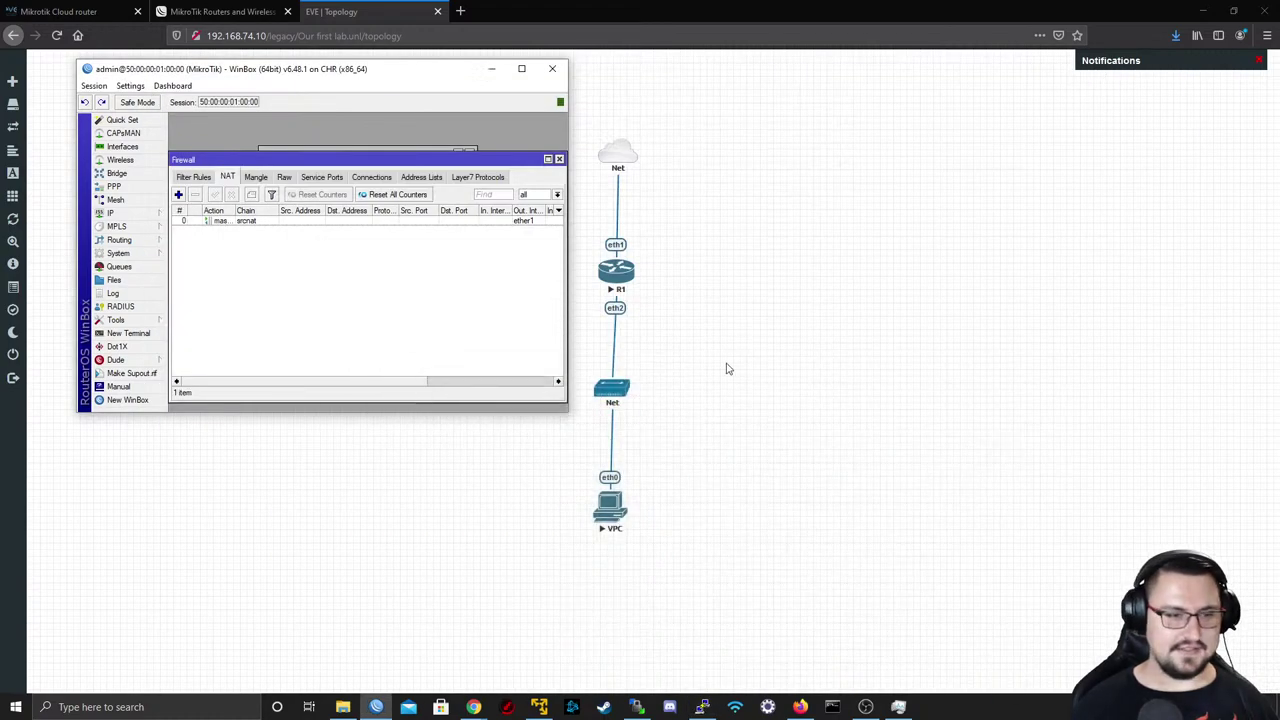
{"action": "left_click", "coordinate": [651, 503]}
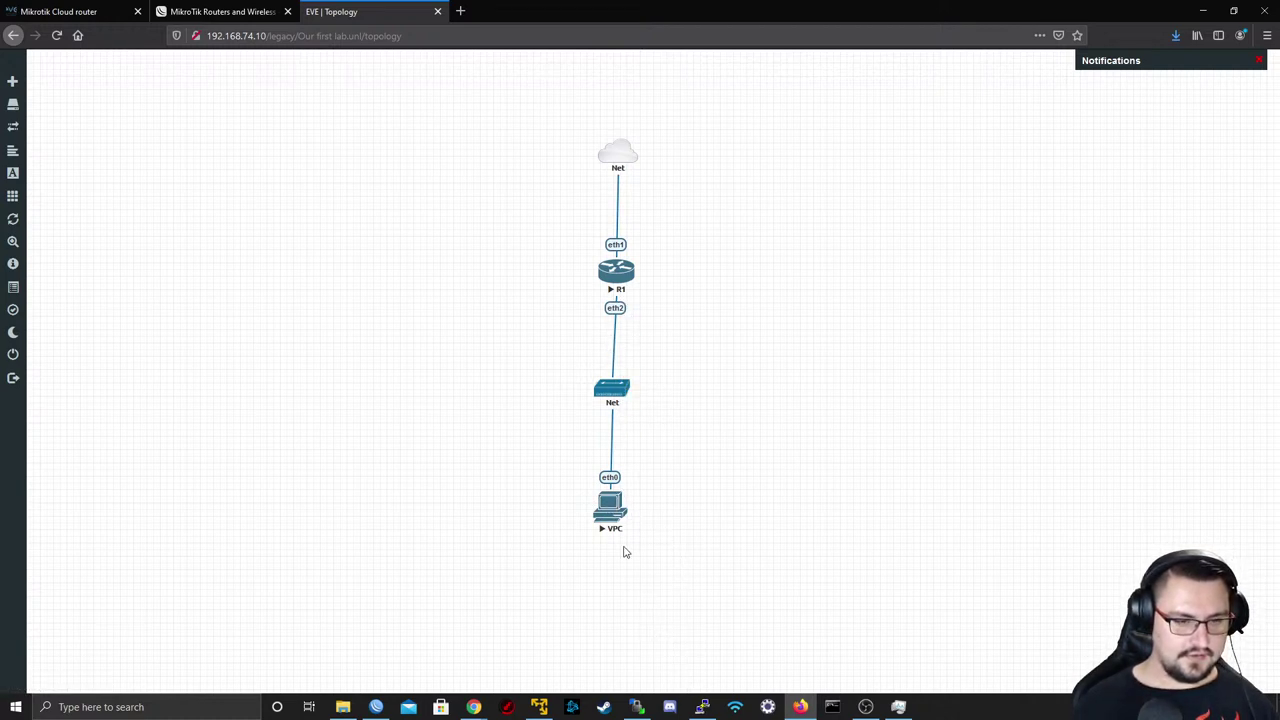
{"action": "right_click", "coordinate": [607, 515]}
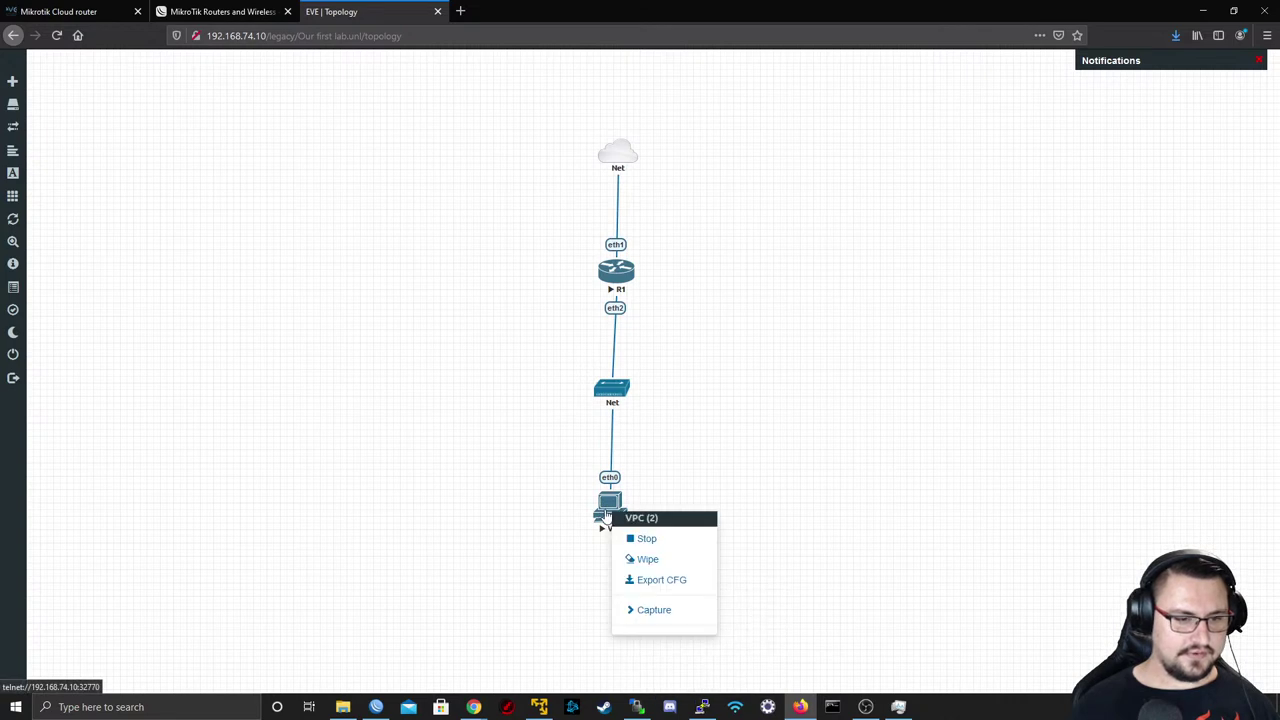
{"action": "left_click", "coordinate": [648, 538]}
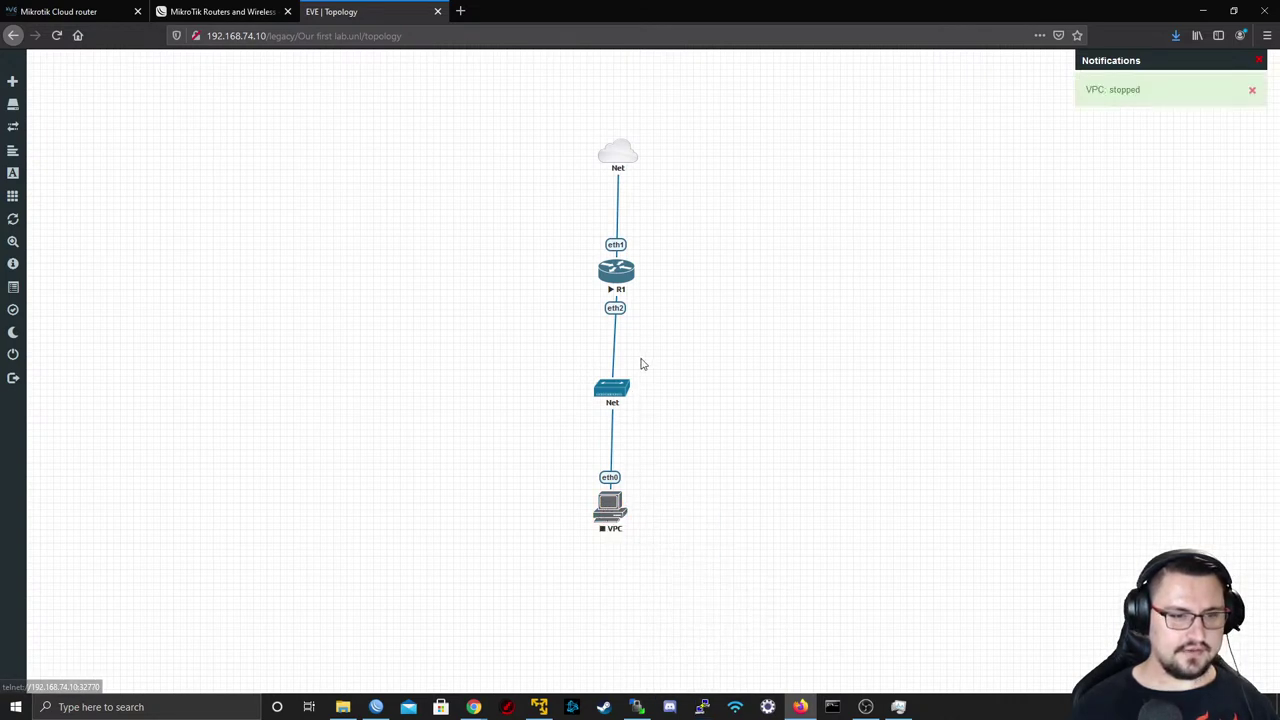
Bring the WinBox window with the NAT list back to the front
{"action": "right_click", "coordinate": [617, 272]}
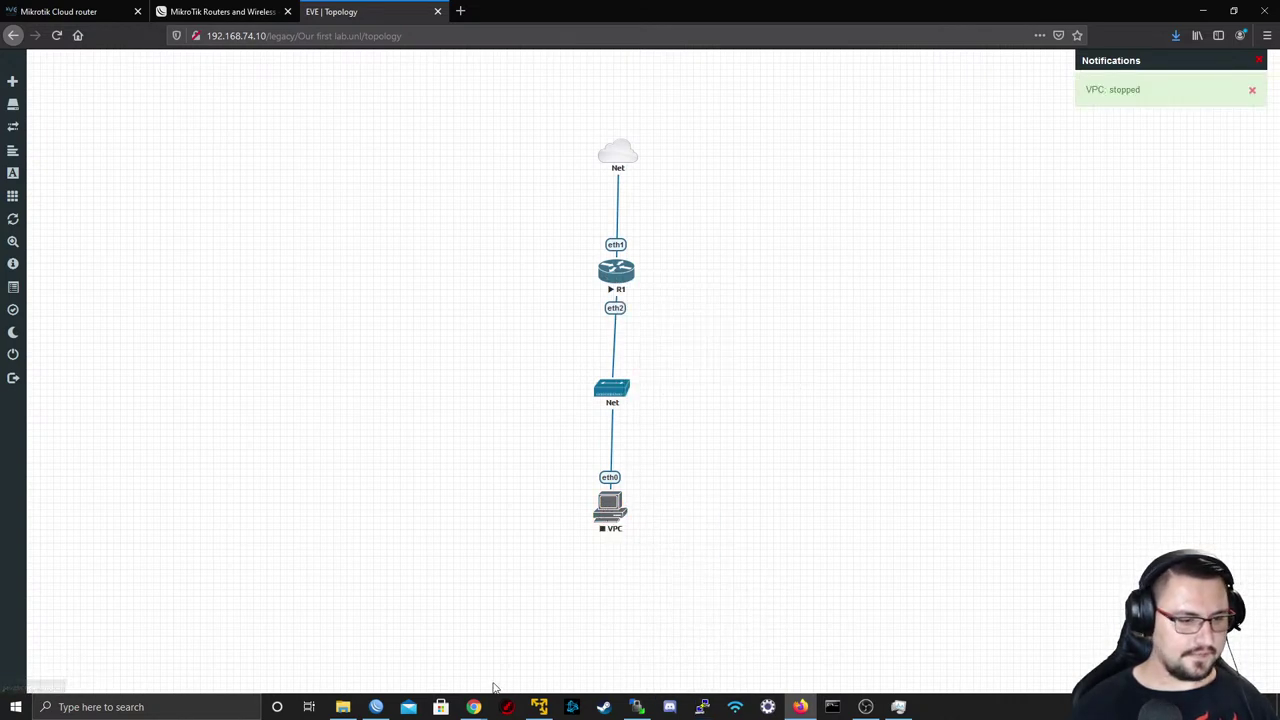
{"action": "mouse_move", "coordinate": [376, 705]}
{"action": "left_click", "coordinate": [371, 640]}
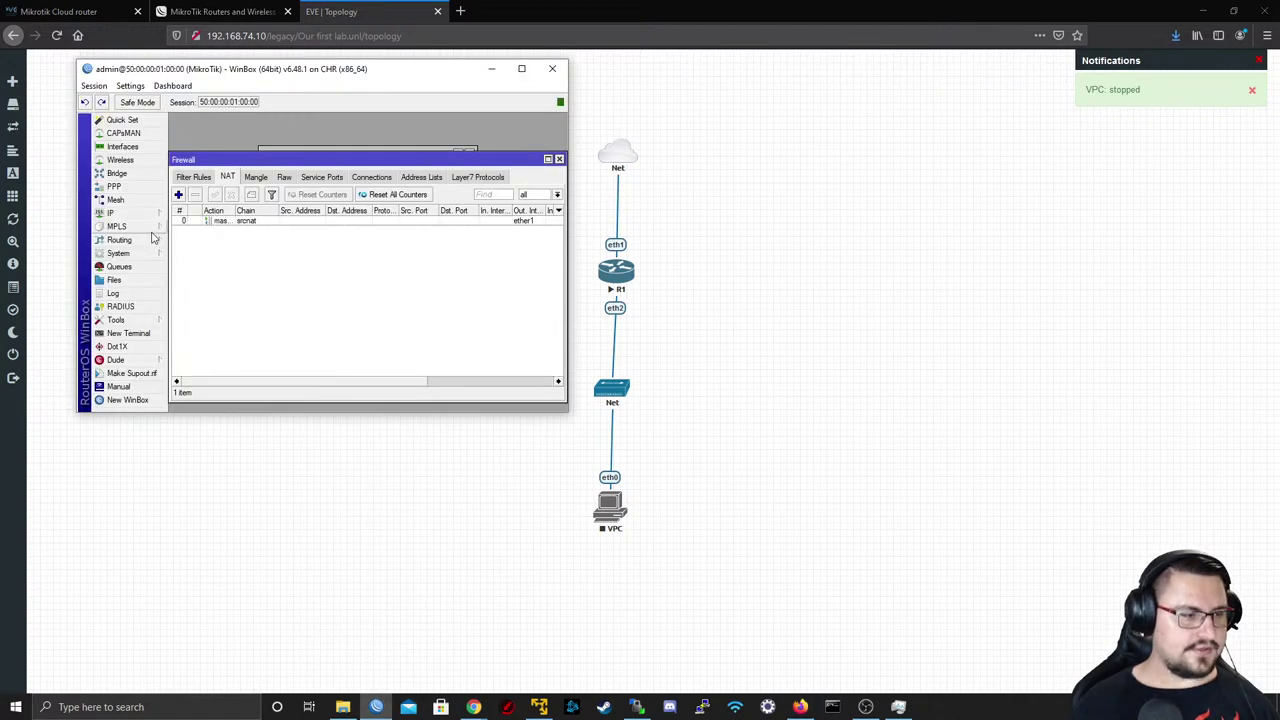
Launch DHCP Setup from IP > DHCP Server and choose ether2 as the interface
{"action": "left_click", "coordinate": [112, 213]}
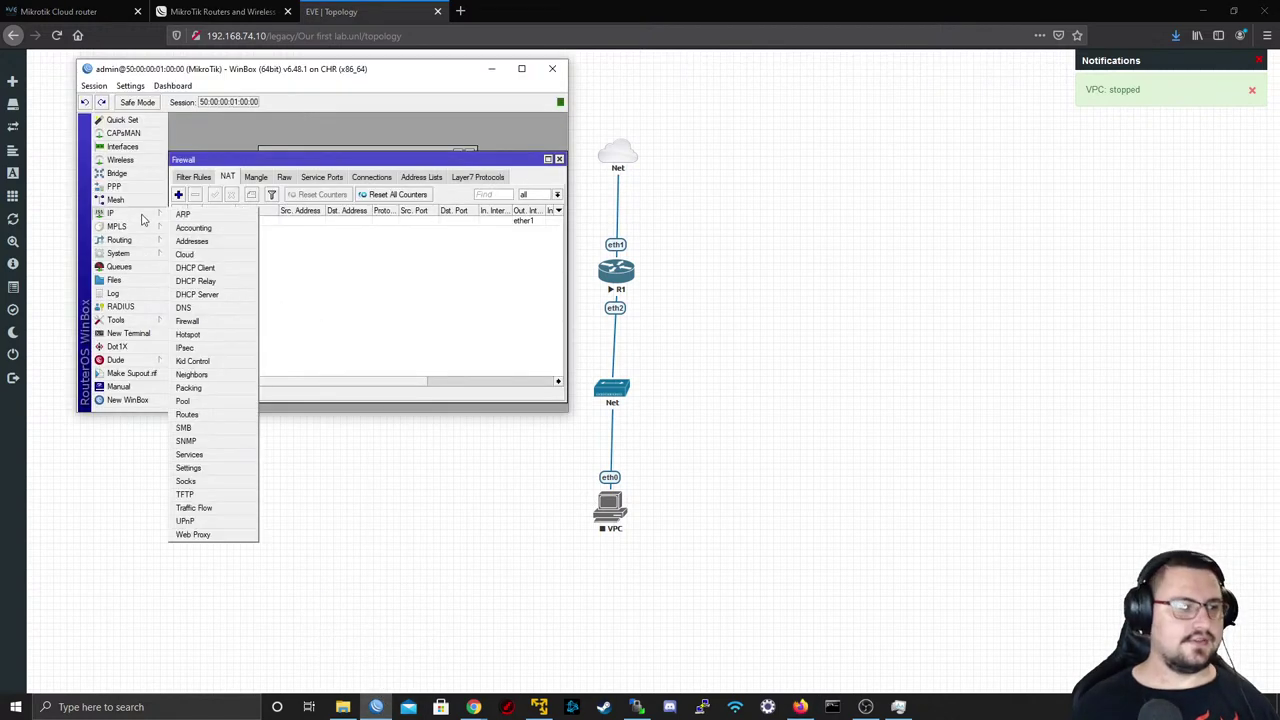
{"action": "left_click", "coordinate": [211, 297]}
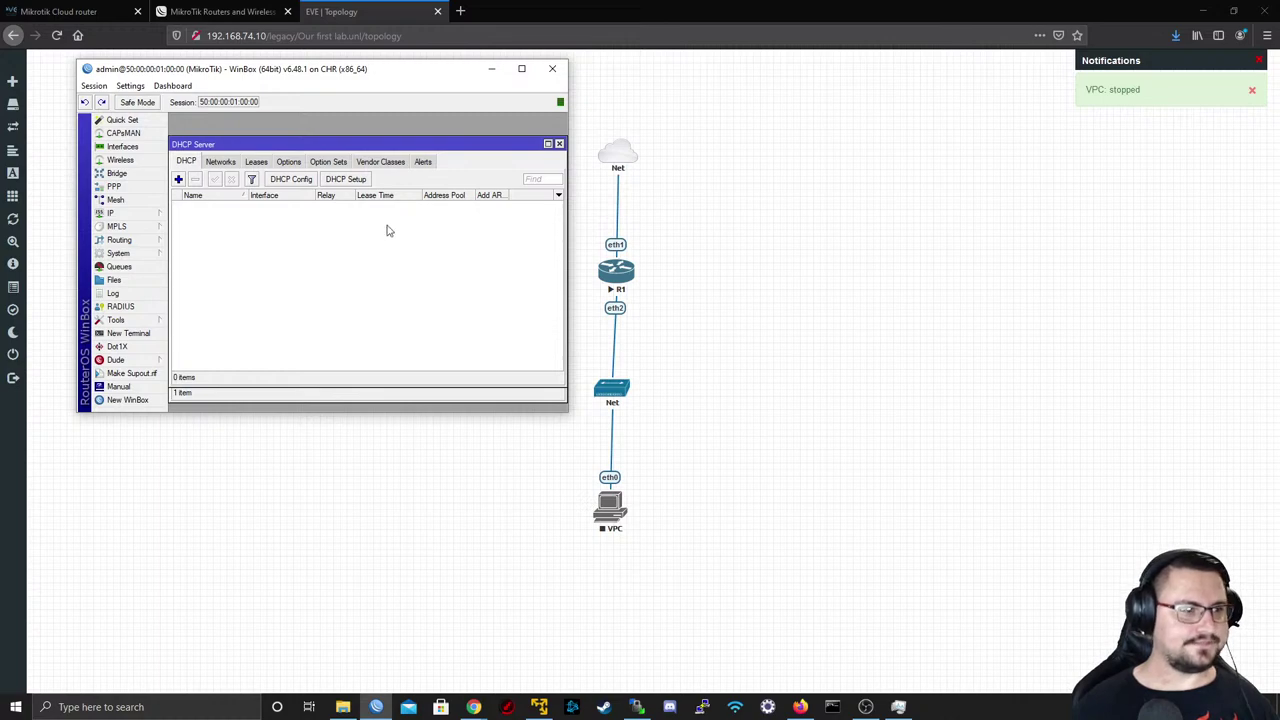
{"action": "left_click", "coordinate": [348, 180]}
{"action": "left_click", "coordinate": [396, 261]}
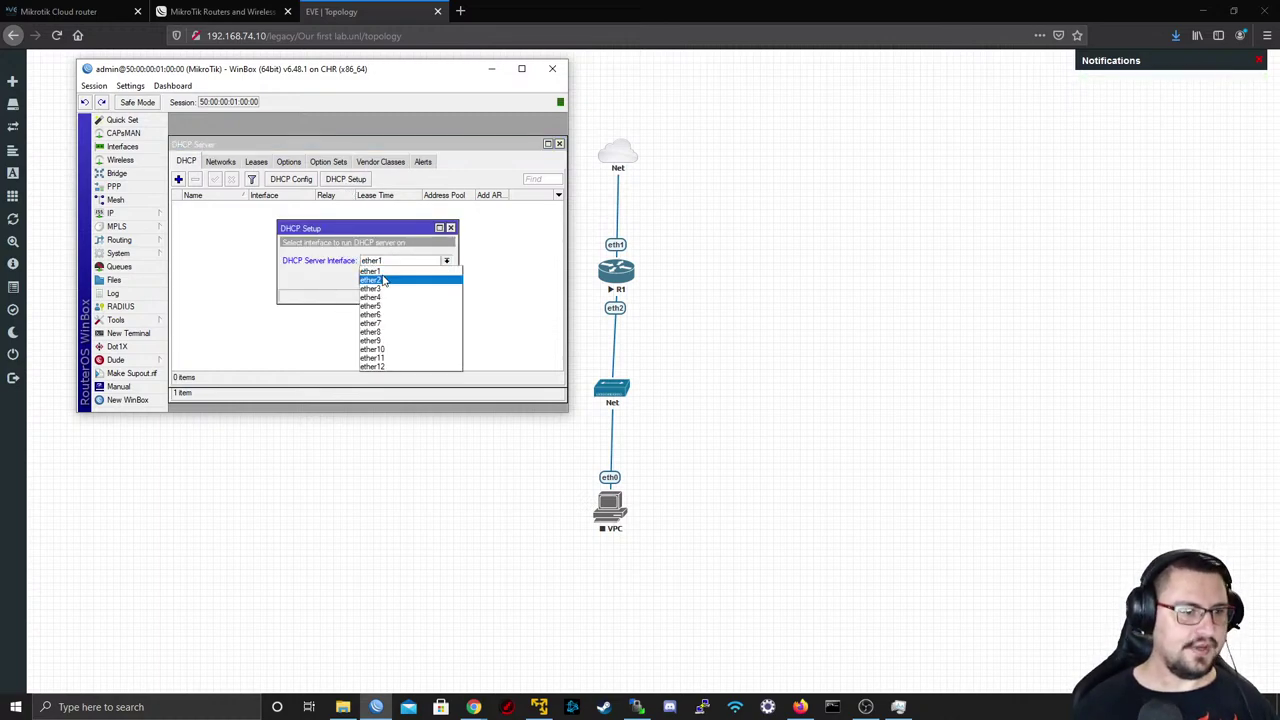
{"action": "left_click", "coordinate": [383, 281]}
{"action": "left_click", "coordinate": [401, 278]}
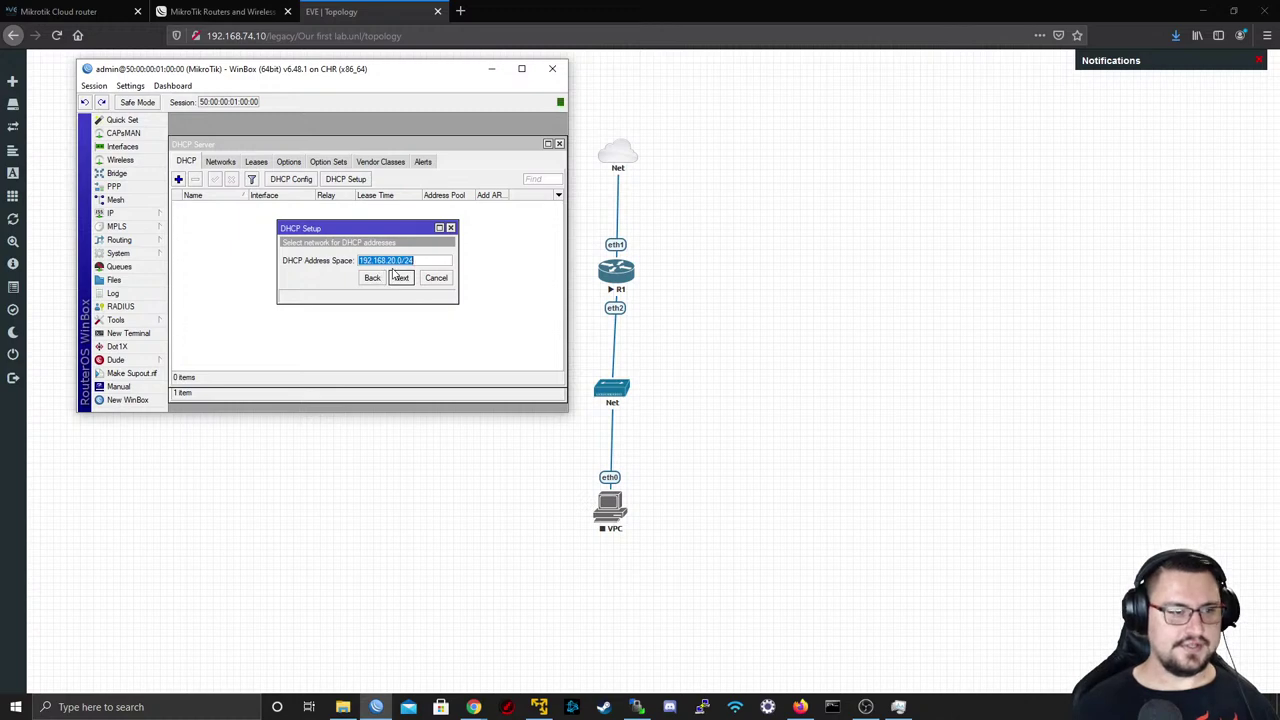
Accept 192.168.20.0/24, gateway 192.168.20.1, the address pool, DNS 8.8.8.8 and 00:10:00 lease
{"action": "left_click", "coordinate": [401, 278]}
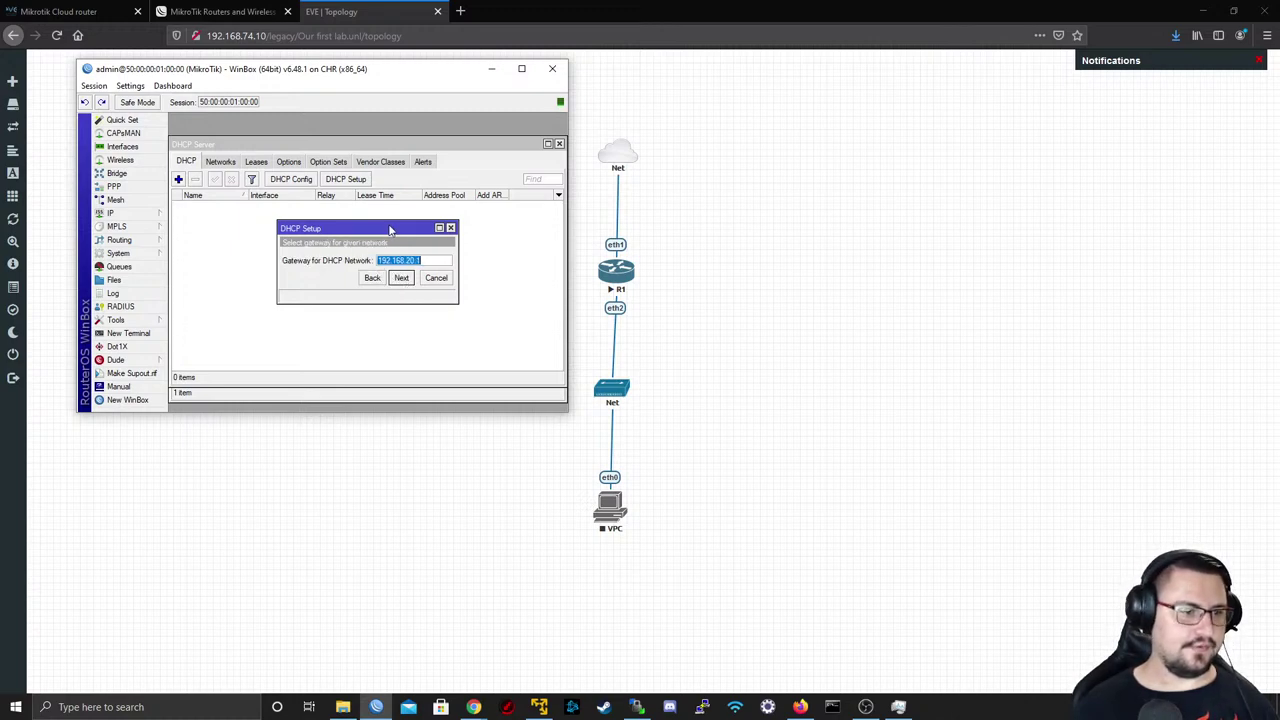
{"action": "left_click", "coordinate": [403, 278]}
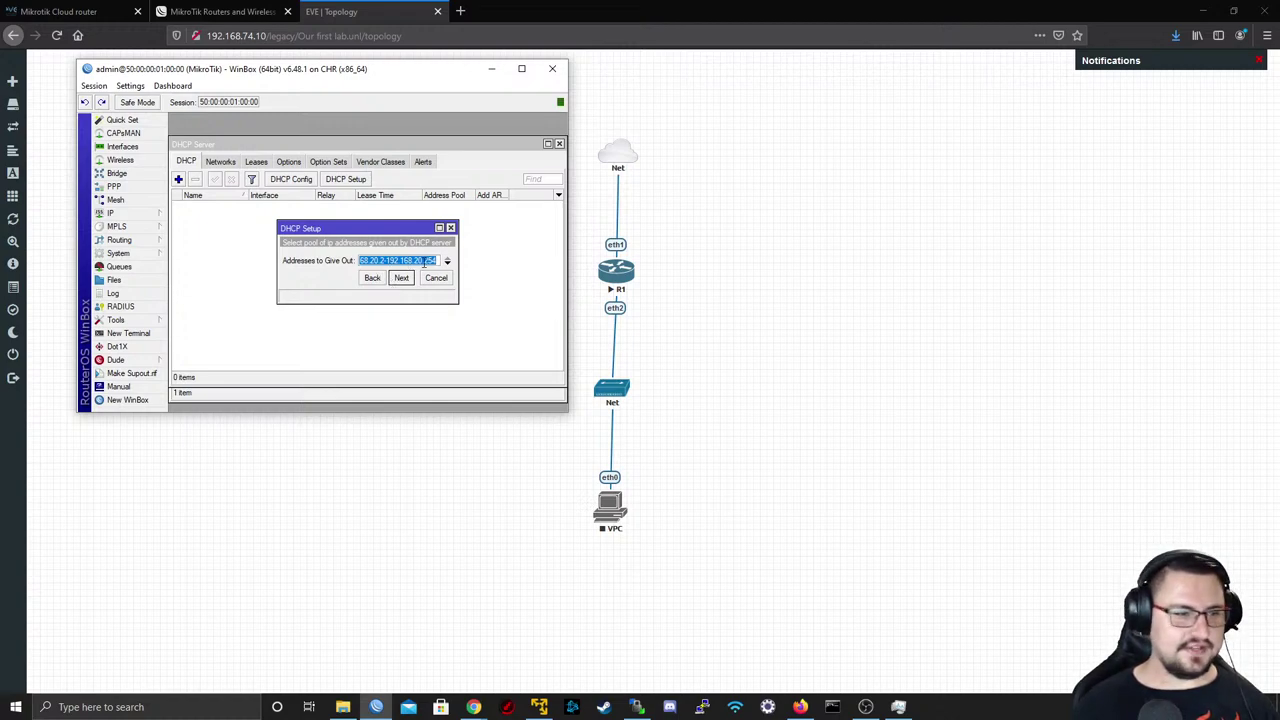
{"action": "mouse_move", "coordinate": [428, 262]}
{"action": "left_mouse_down"}
{"action": "mouse_move", "coordinate": [398, 257]}
{"action": "mouse_move", "coordinate": [447, 258]}
{"action": "mouse_move", "coordinate": [362, 260]}
{"action": "mouse_move", "coordinate": [430, 258]}
{"action": "left_mouse_up"}
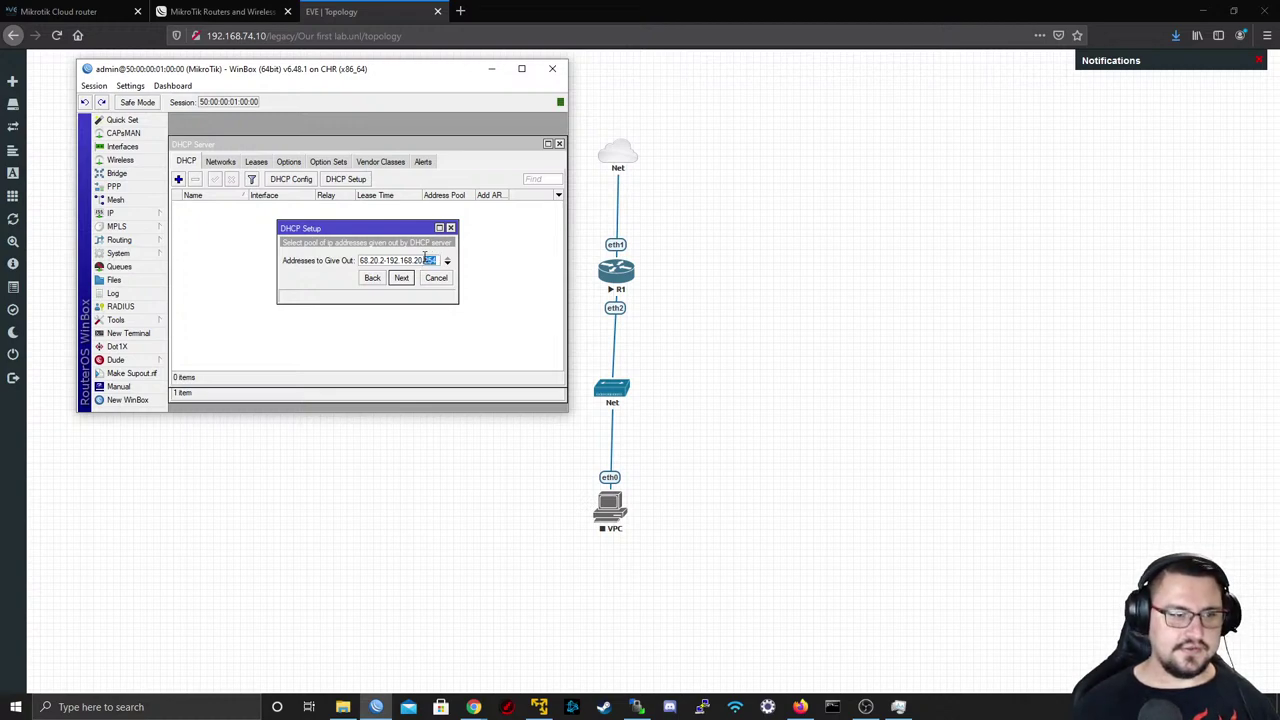
{"action": "left_click", "coordinate": [383, 257]}
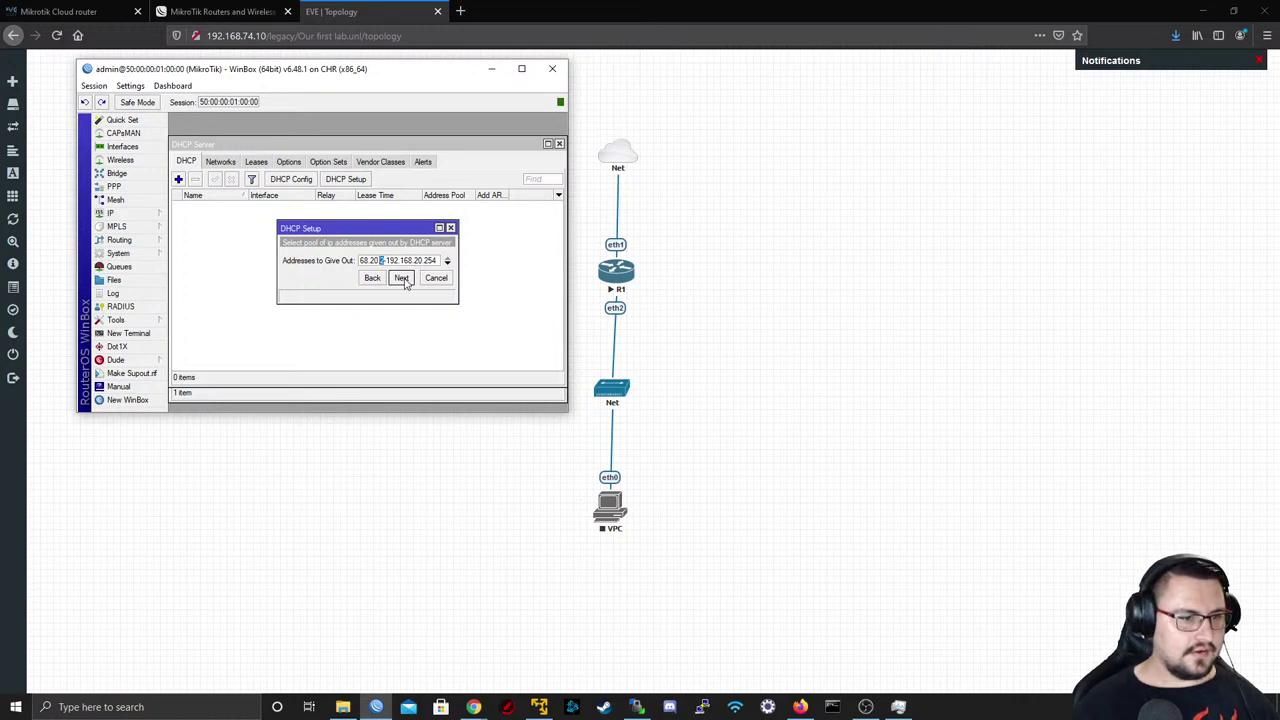
{"action": "left_click", "coordinate": [401, 279]}
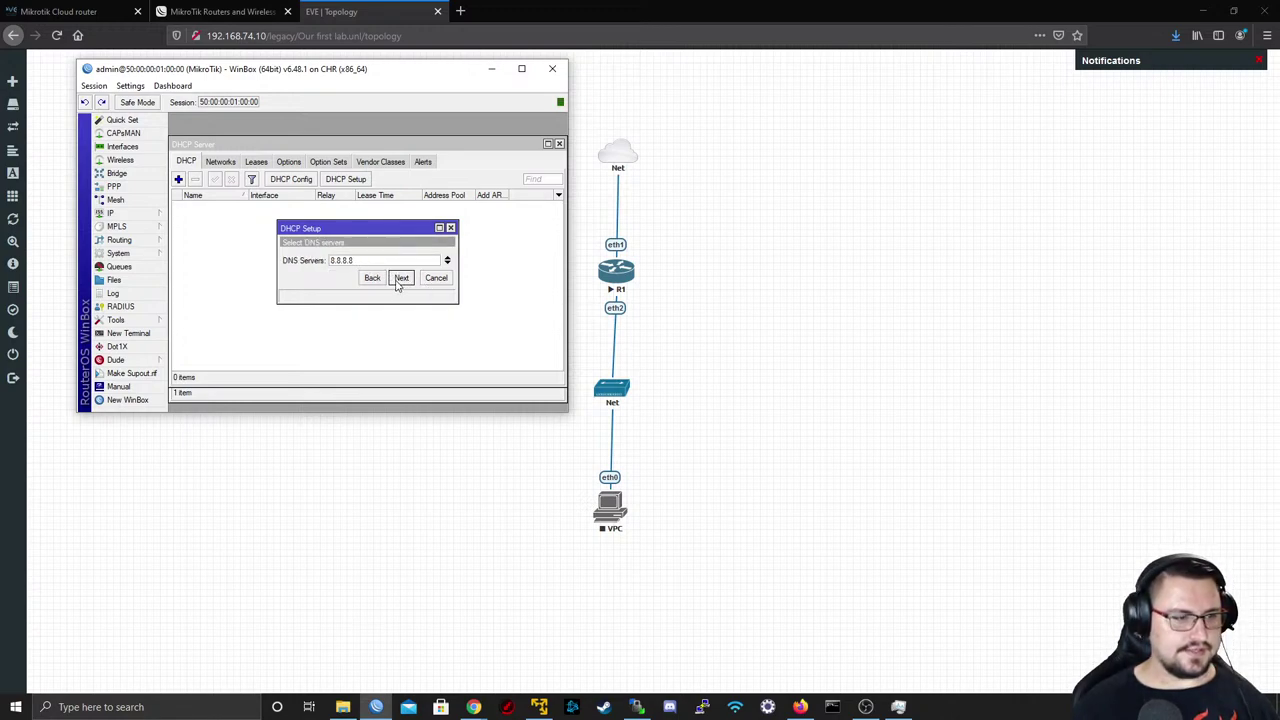
{"action": "left_click", "coordinate": [401, 279]}
{"action": "left_click", "coordinate": [401, 280]}
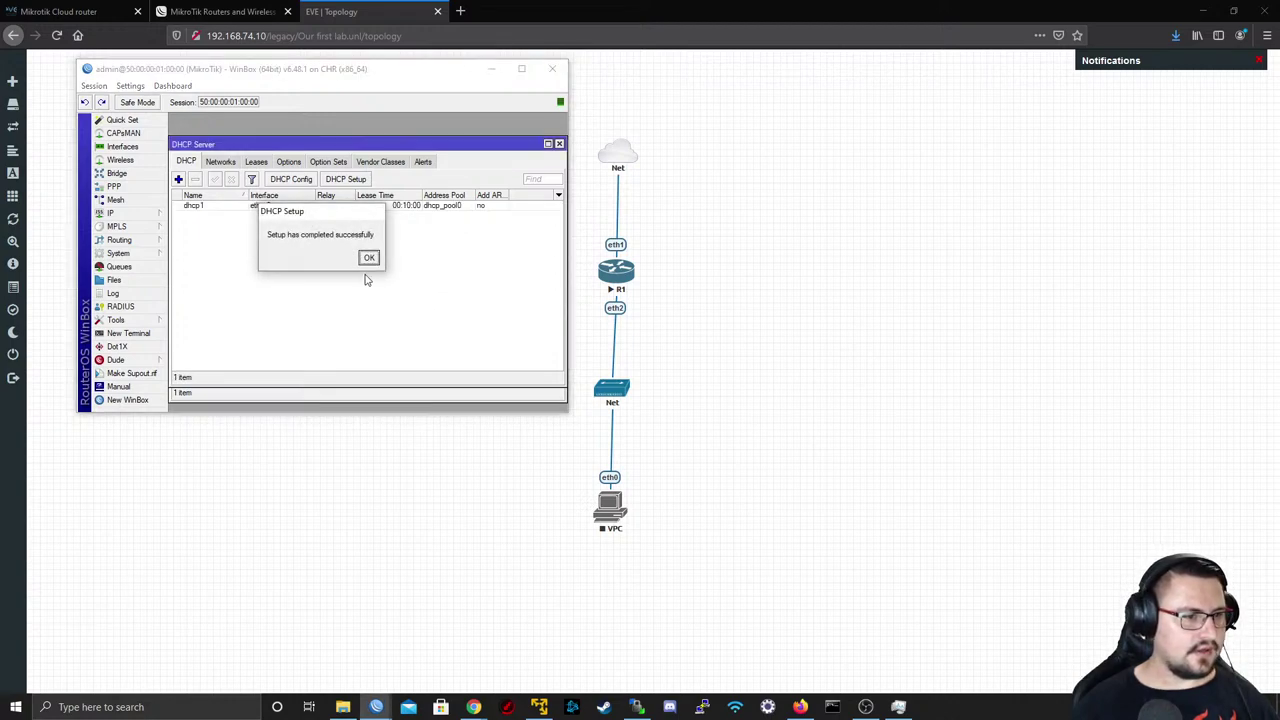
{"action": "left_click", "coordinate": [367, 258]}
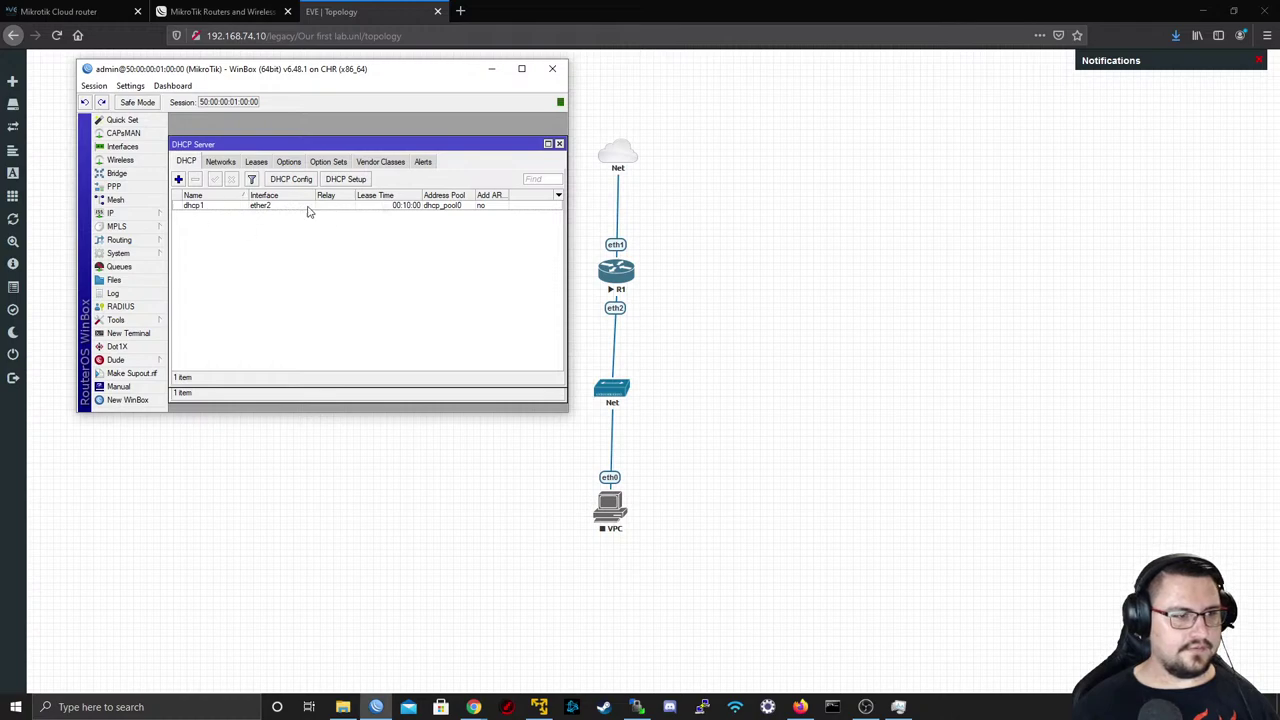
Start the VPC node, open its console in PuTTY and list VPCS commands with '?'
{"action": "right_click", "coordinate": [607, 512]}
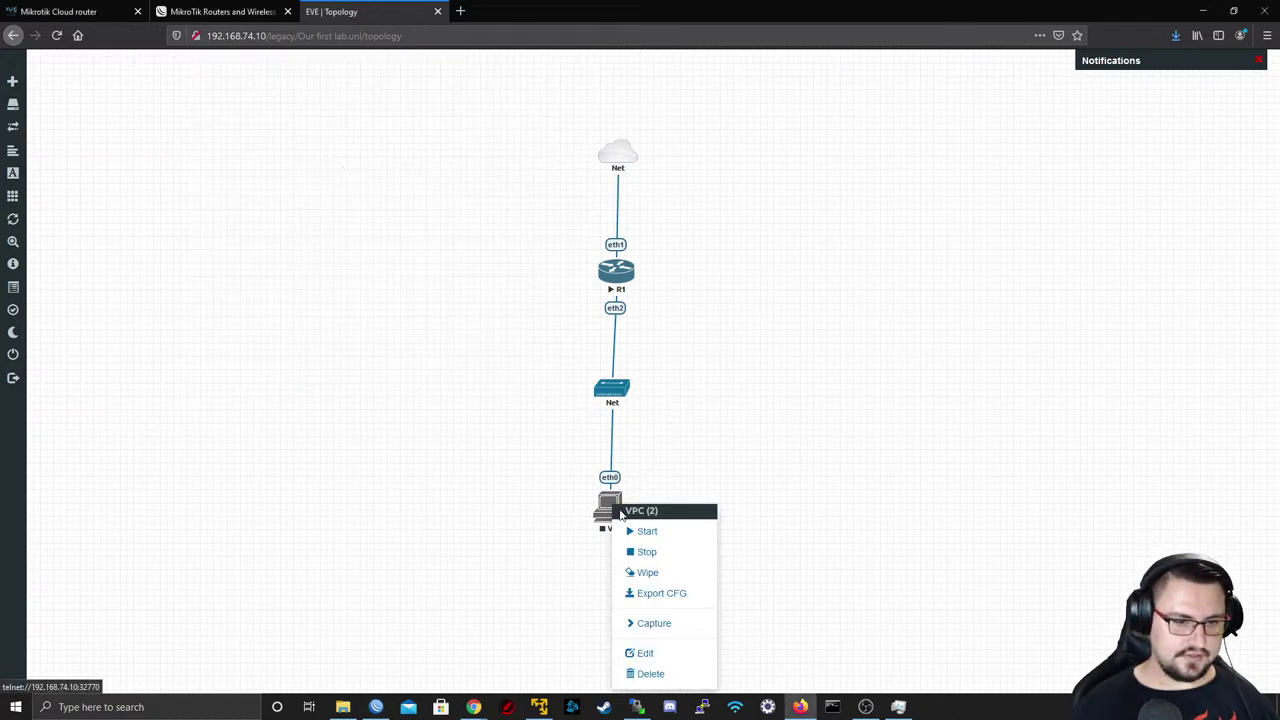
{"action": "left_click", "coordinate": [634, 529]}
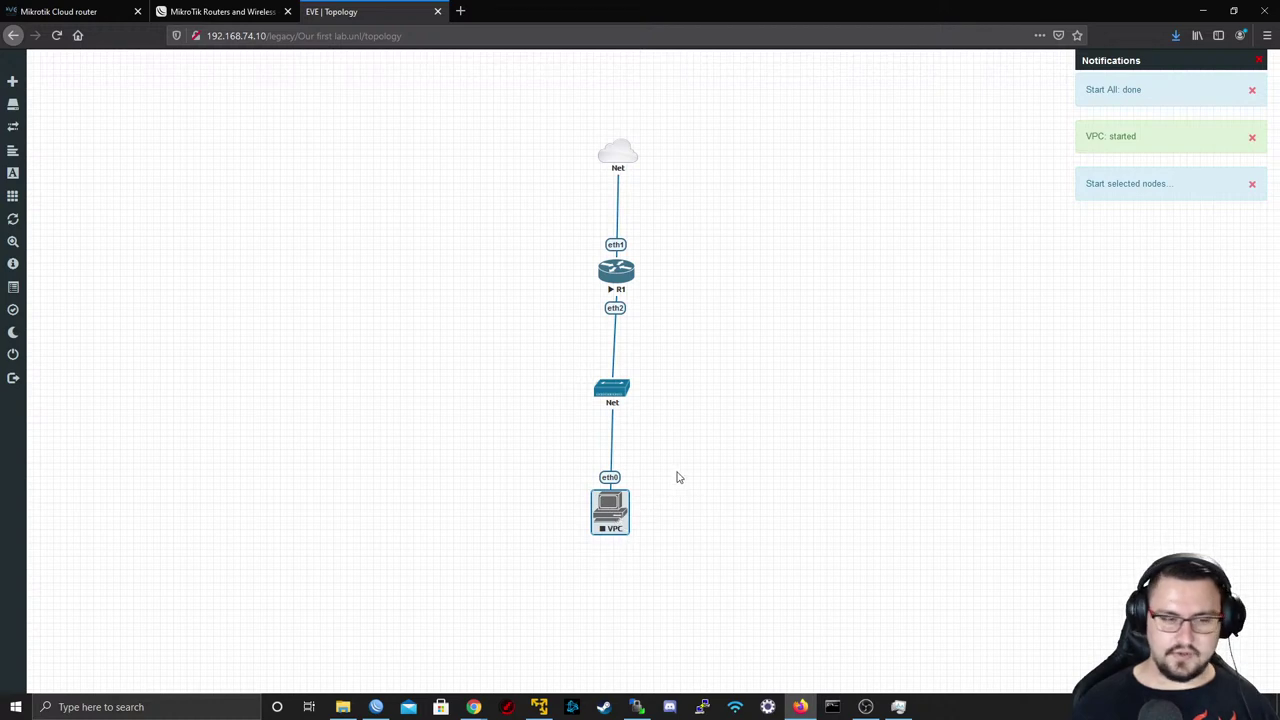
{"action": "left_click", "coordinate": [612, 503]}
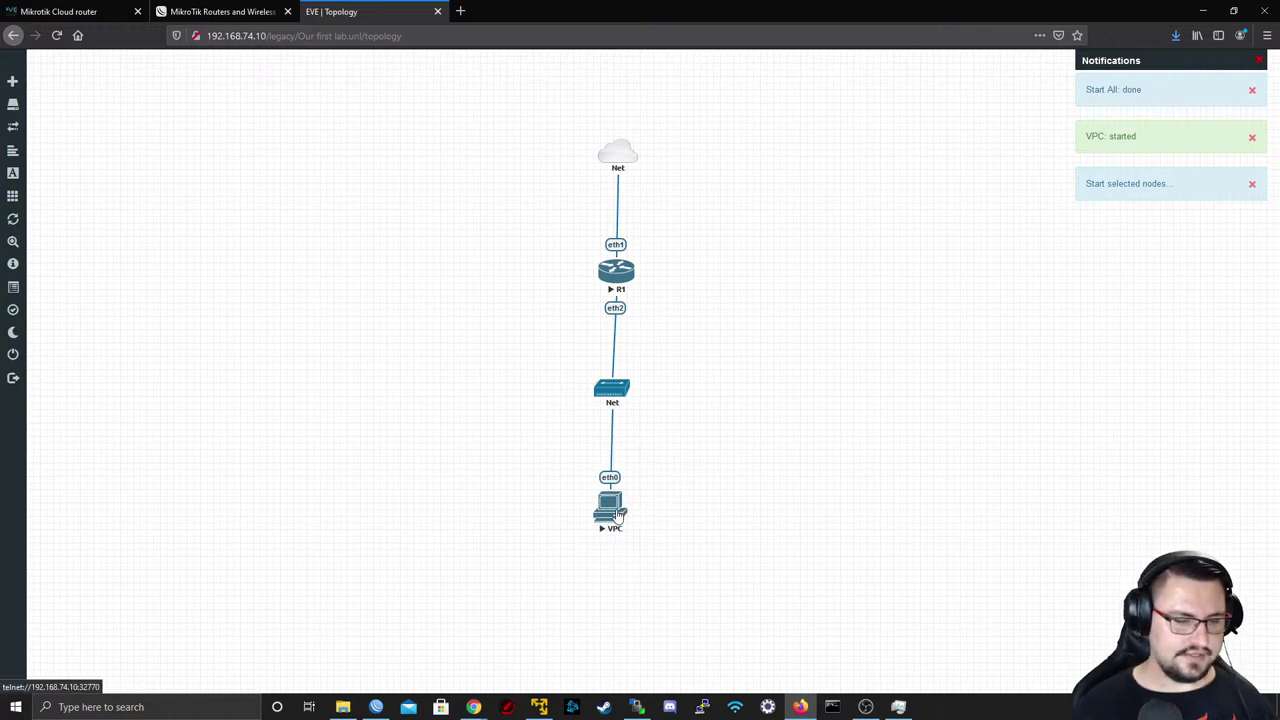
{"action": "left_click", "coordinate": [673, 126]}
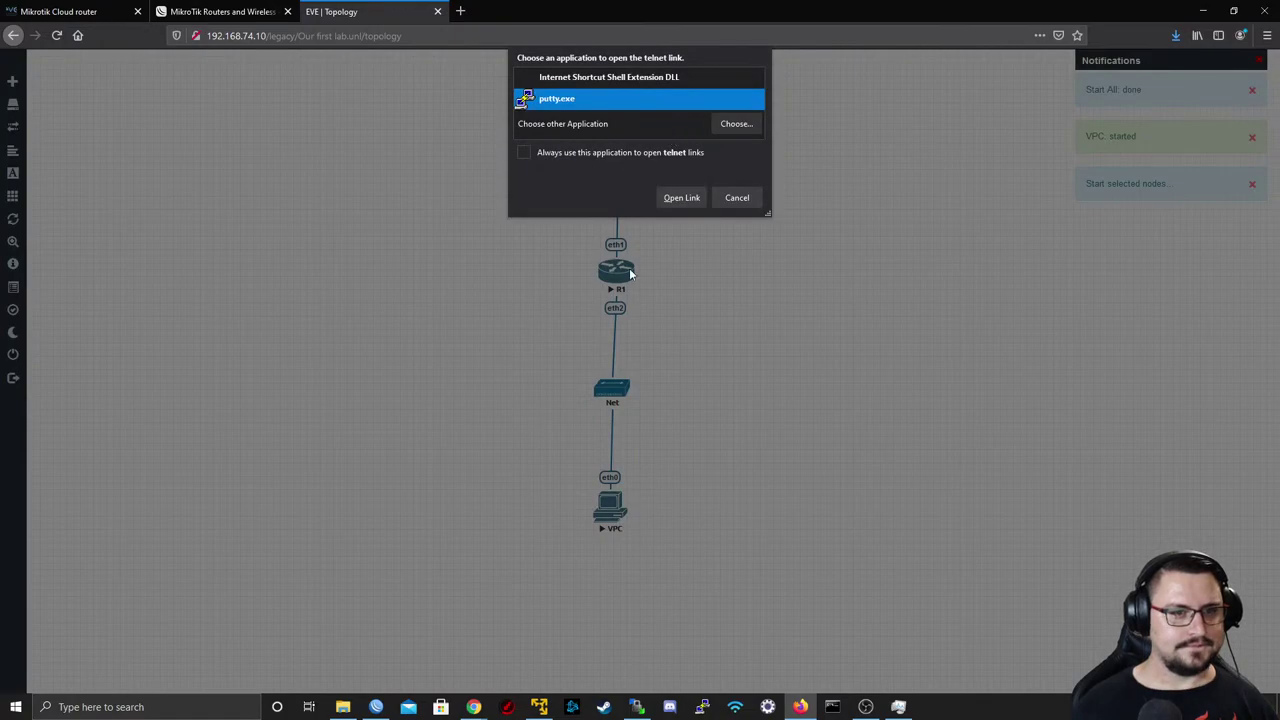
{"action": "left_click", "coordinate": [678, 199]}
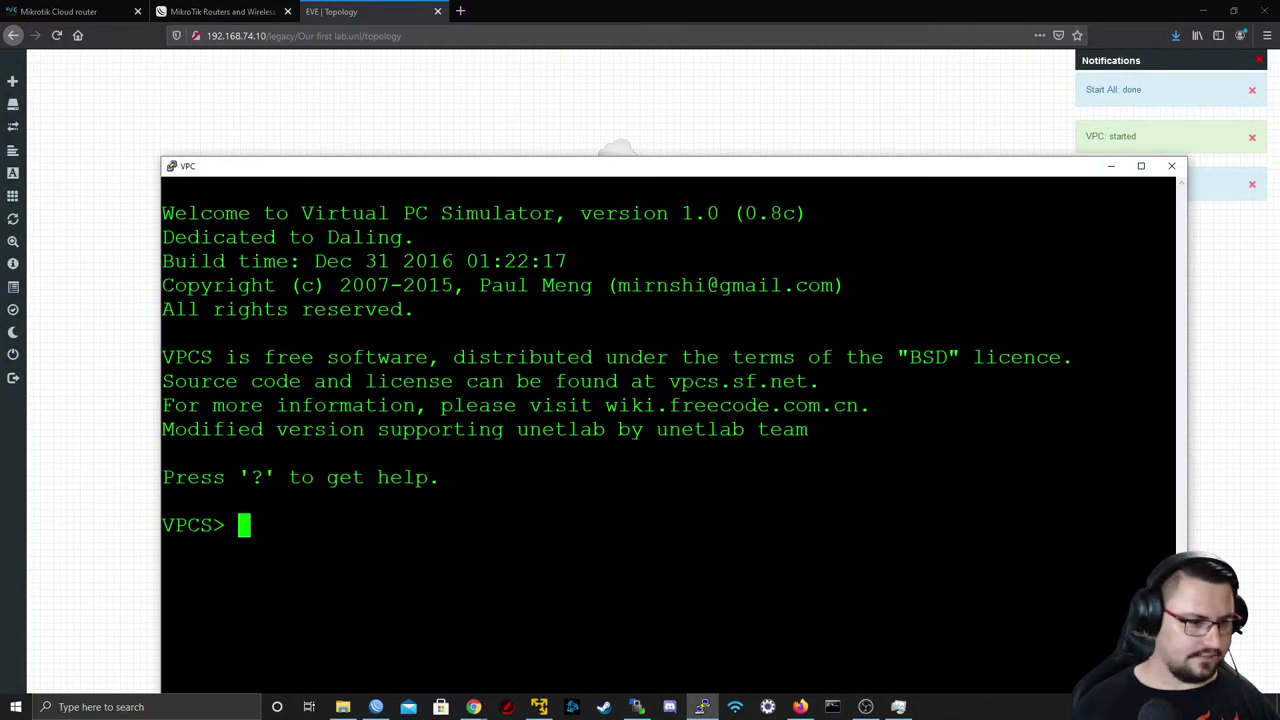
{"action": "type", "text": "?"}
{"action": "key", "text": "Return"}
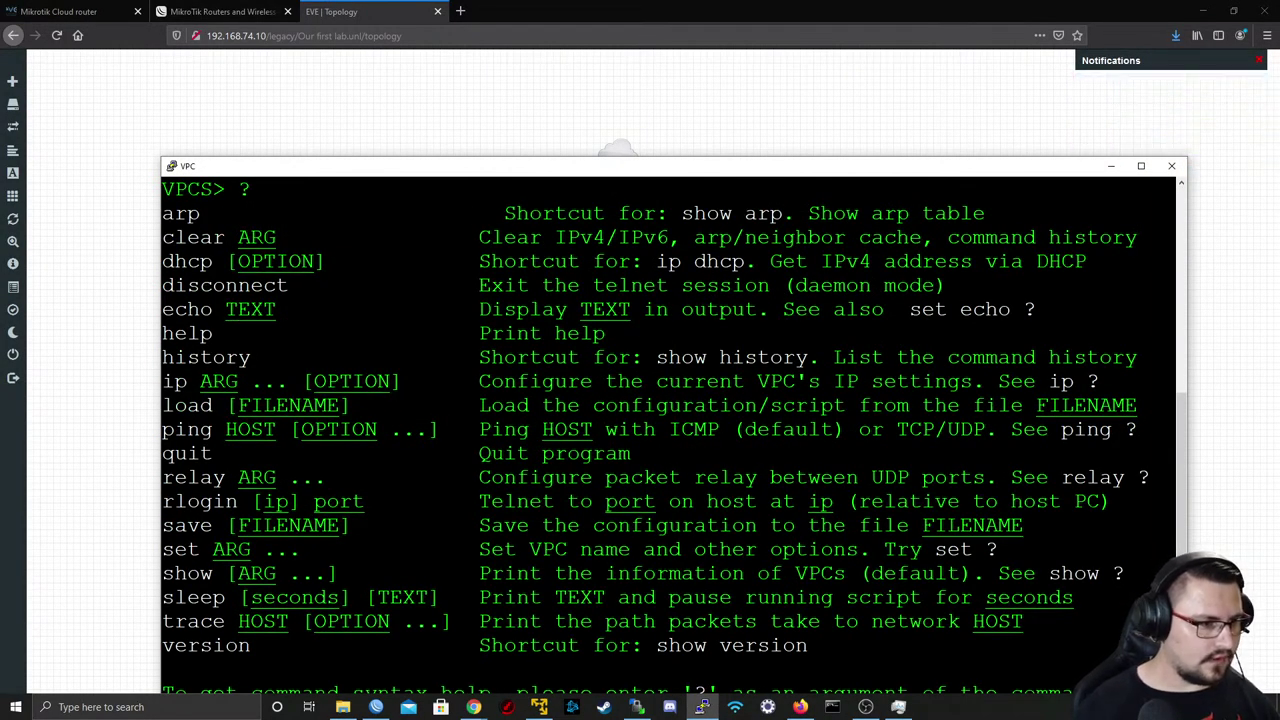
Ping gateway 192.168.20.1, stop it after it times out, and return to the EVE topology
{"action": "left_click_drag", "start_coordinate": [334, 166], "coordinate": [332, 57]}
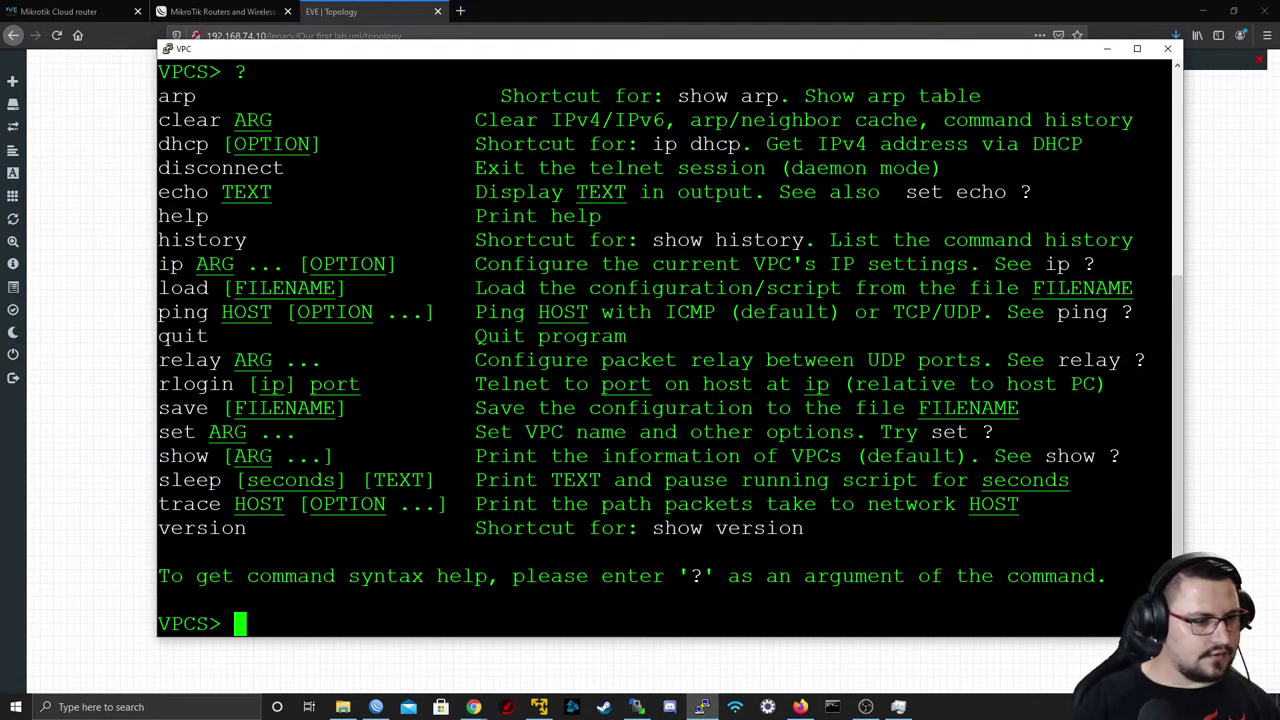
{"action": "type", "text": "ping "}
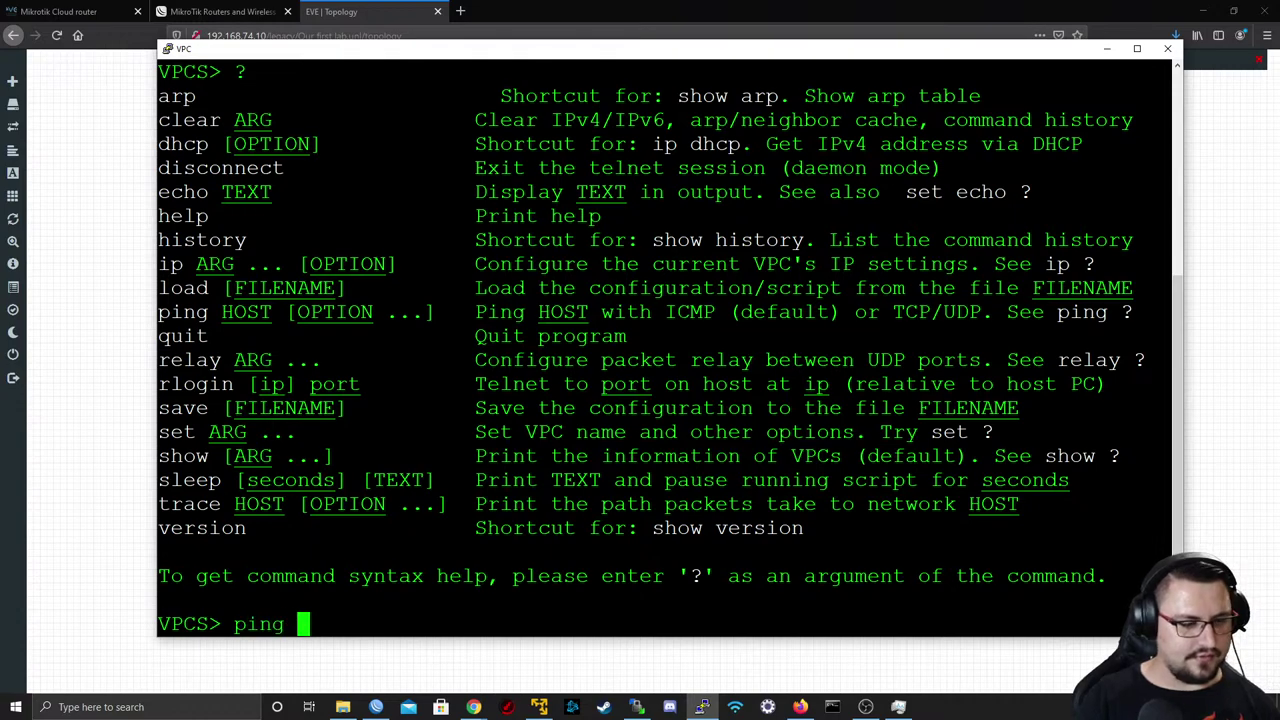
{"action": "type", "text": "192.168."}
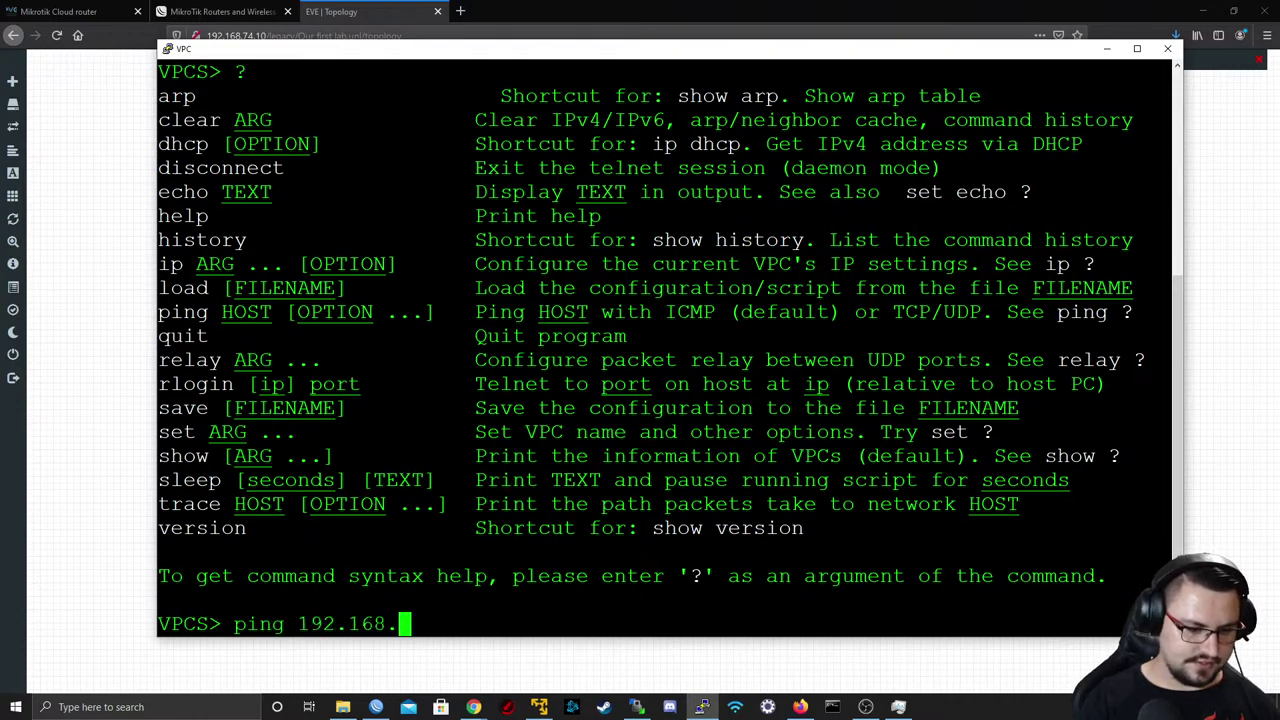
{"action": "type", "text": "20.1"}
{"action": "key", "text": "Return"}
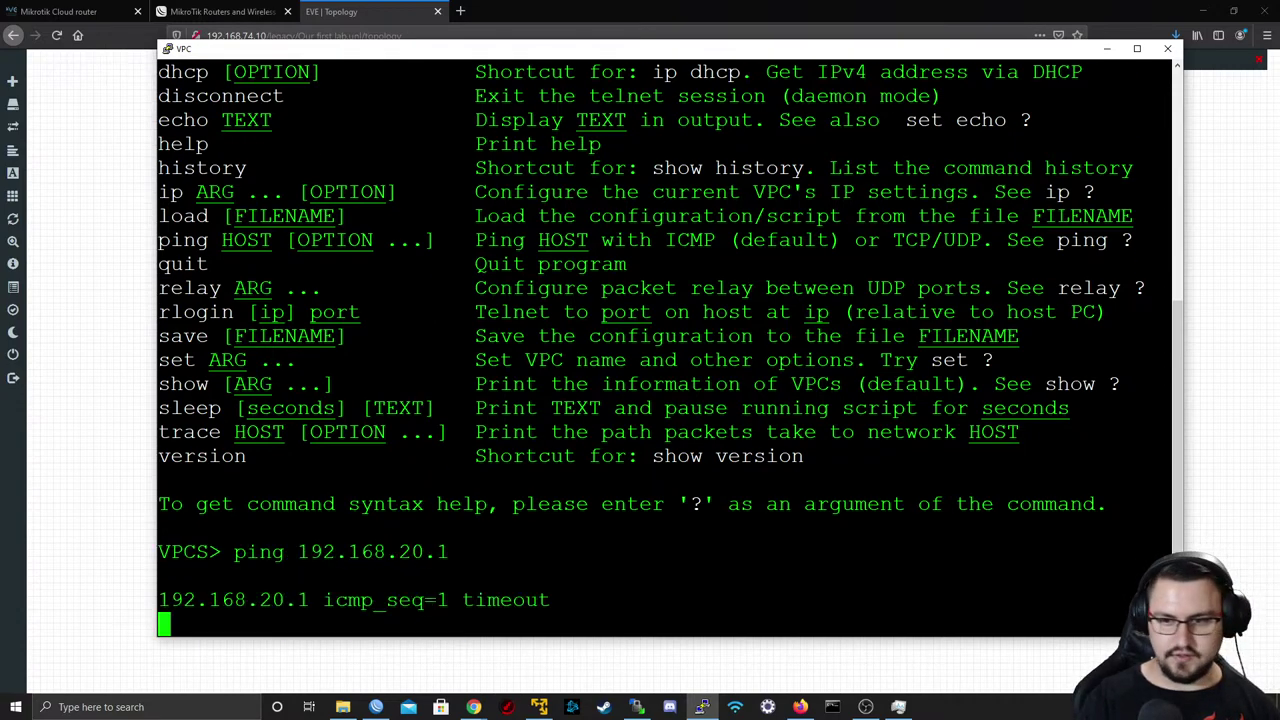
{"action": "key", "text": "ctrl+c"}
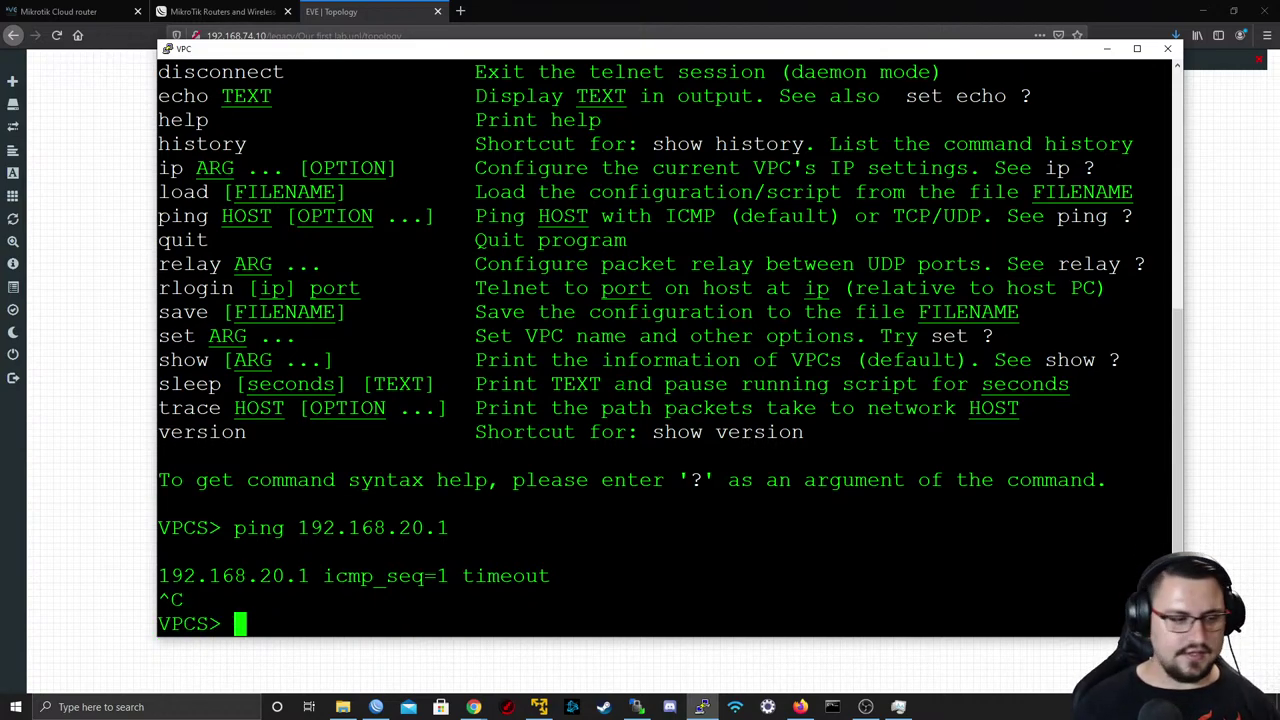
{"action": "left_click", "coordinate": [642, 684]}
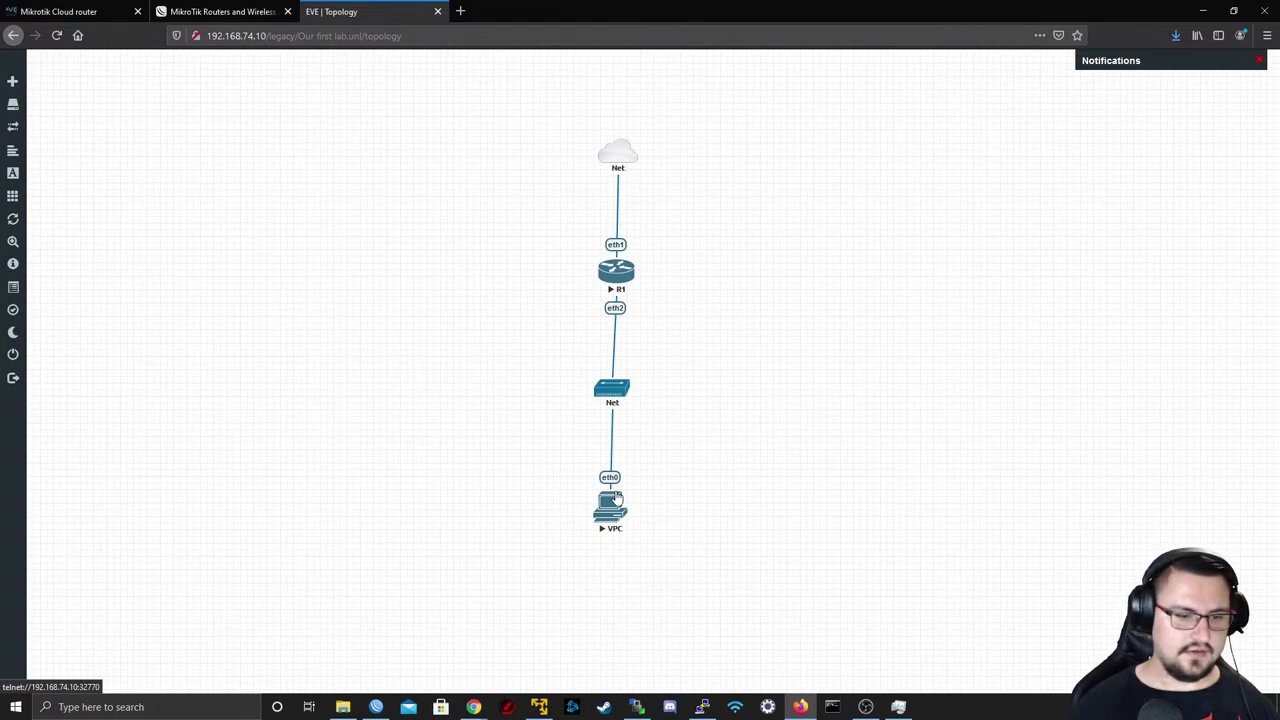
Open a second PuTTY telnet session to the VPC and enter '?' there
{"action": "left_click", "coordinate": [614, 499]}
{"action": "left_click", "coordinate": [734, 126]}
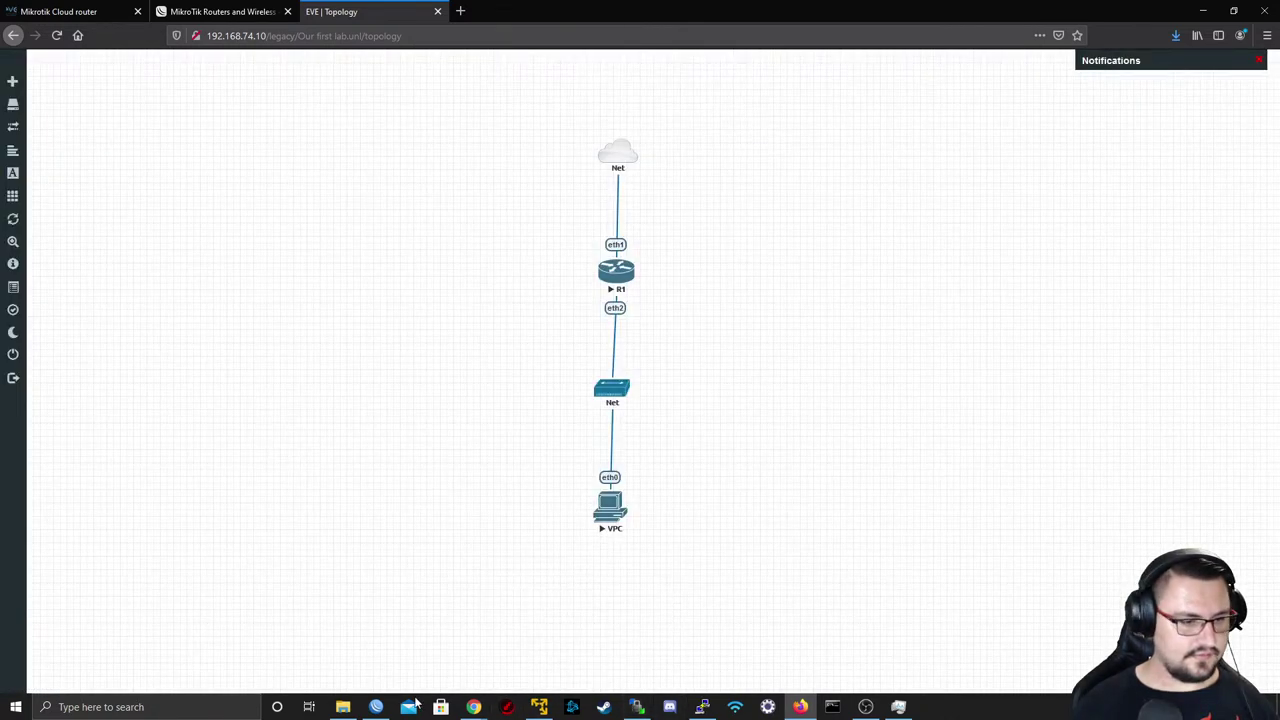
{"action": "left_click", "coordinate": [600, 525]}
{"action": "left_click", "coordinate": [675, 123]}
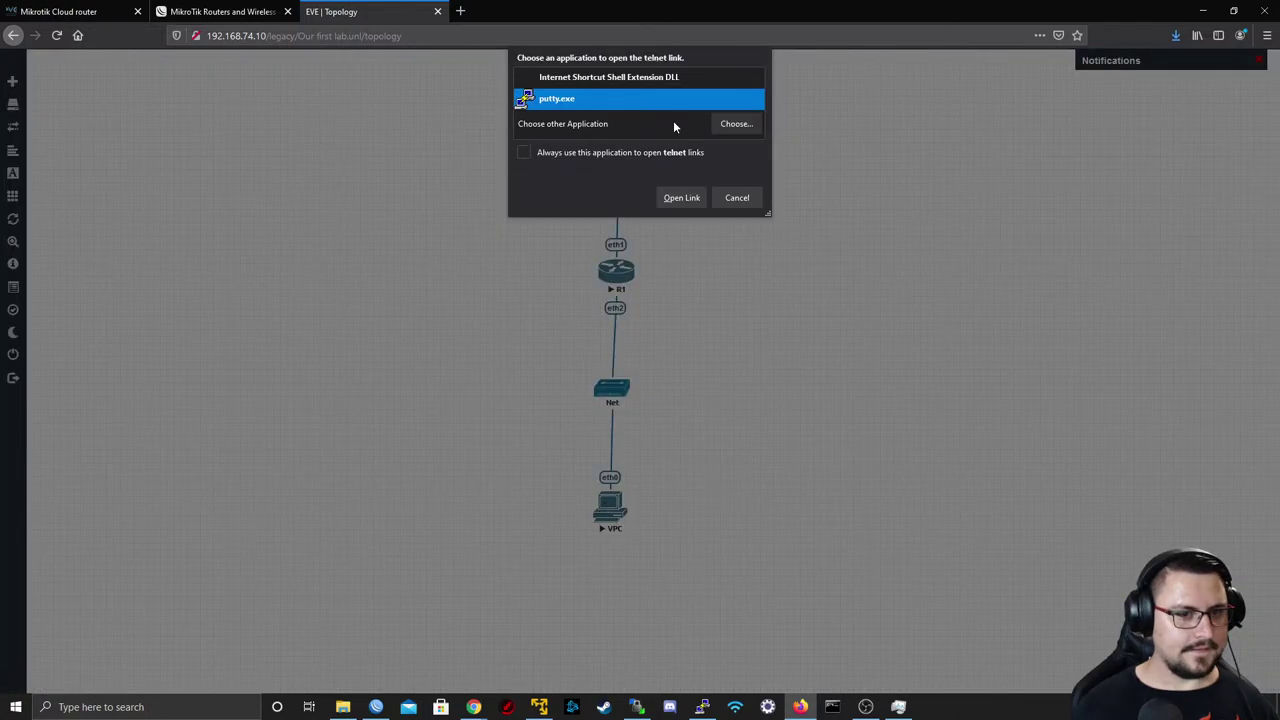
{"action": "left_click", "coordinate": [681, 197]}
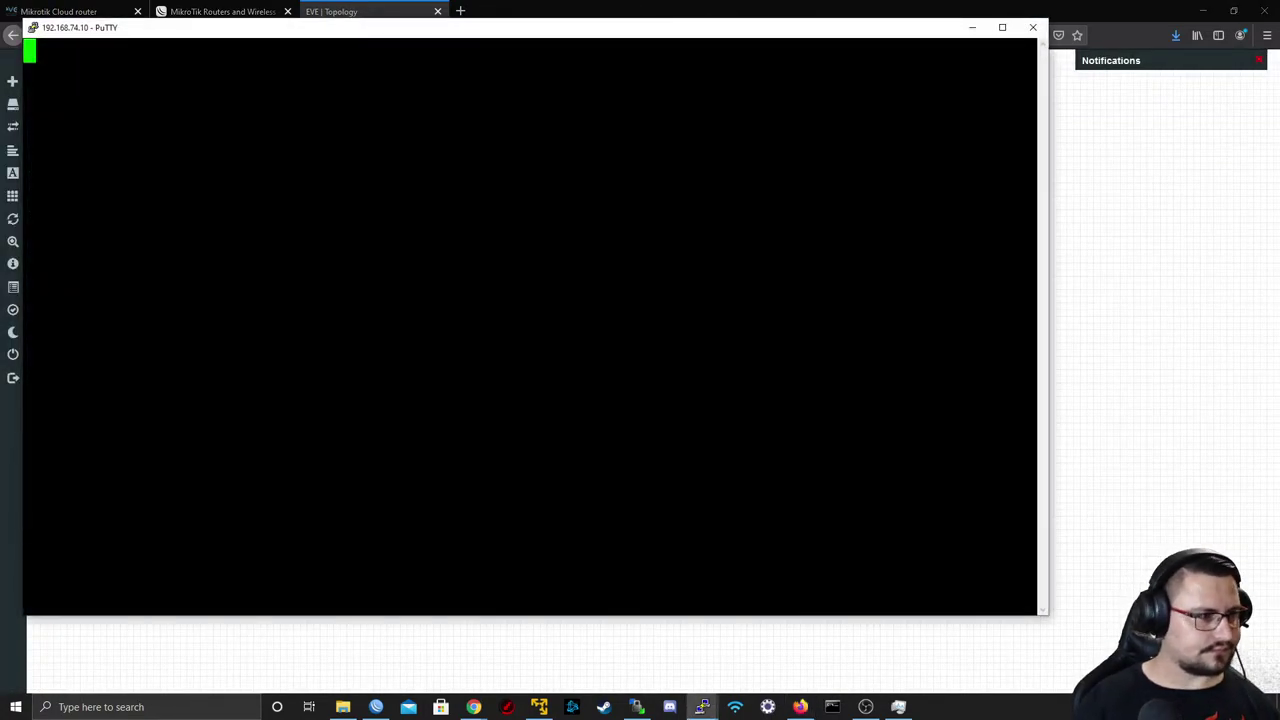
{"action": "key", "text": "Return"}
{"action": "key", "text": "Return"}
{"action": "key", "text": "Return"}
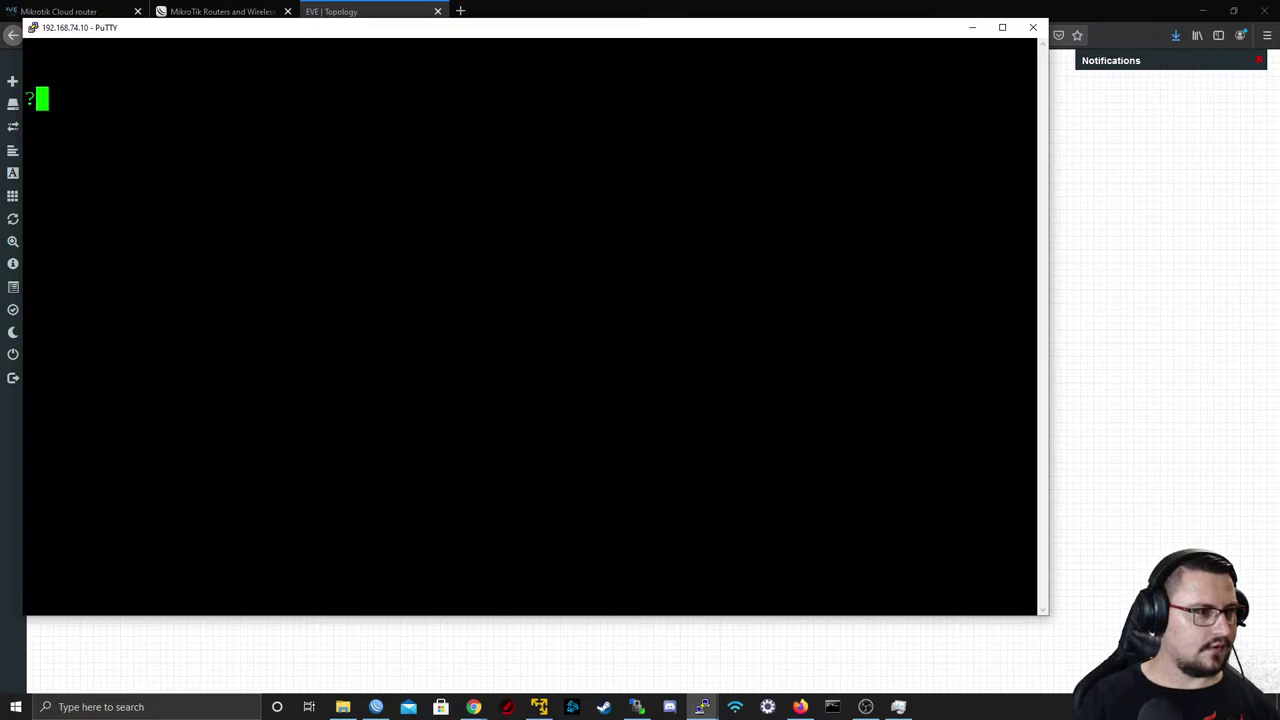
{"action": "type", "text": "?"}
{"action": "key", "text": "Return"}
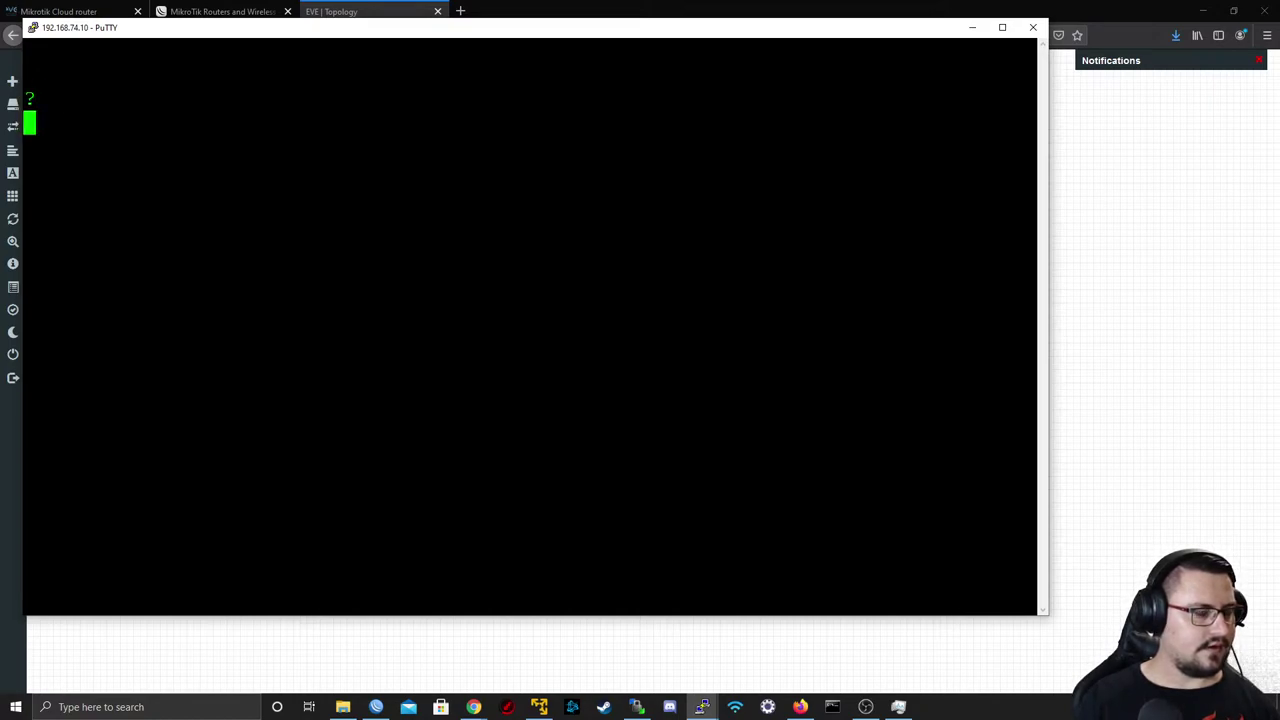
{"action": "key", "text": "Return"}
{"action": "key", "text": "Return"}
Close the extra PuTTY session and bring the original VPC console back to the front
{"action": "left_click", "coordinate": [1033, 27]}
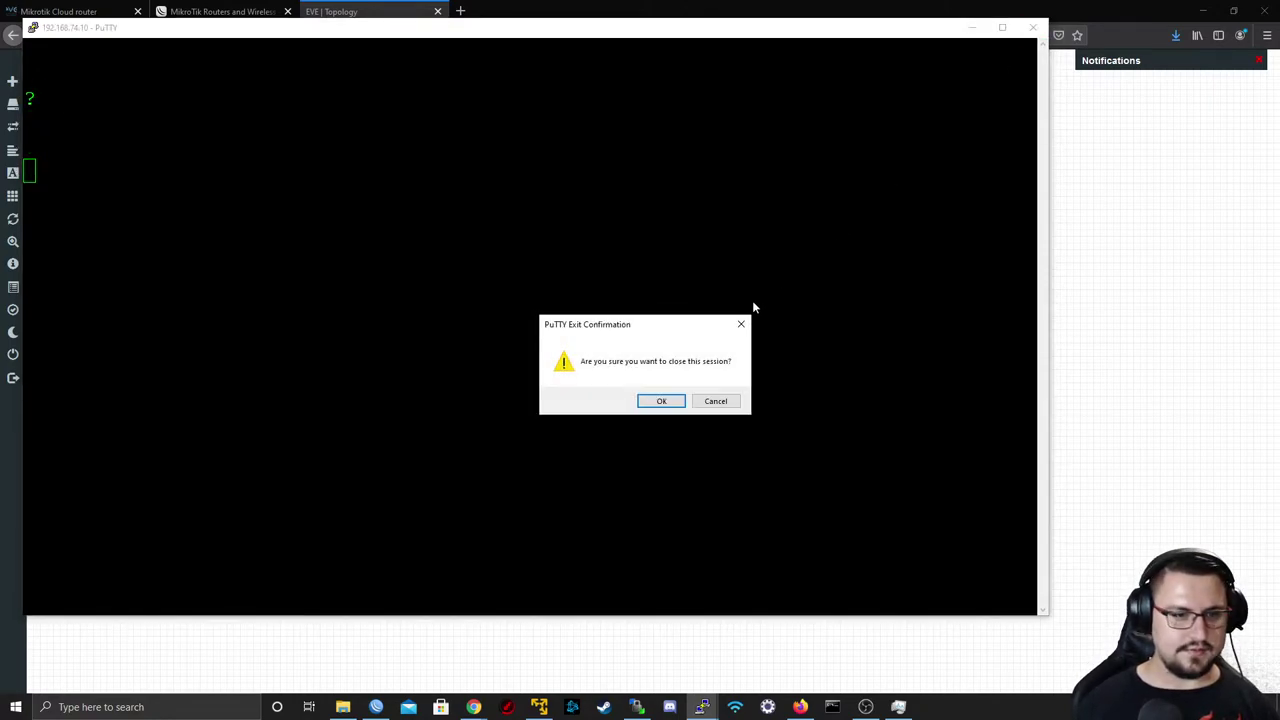
{"action": "left_click", "coordinate": [665, 400]}
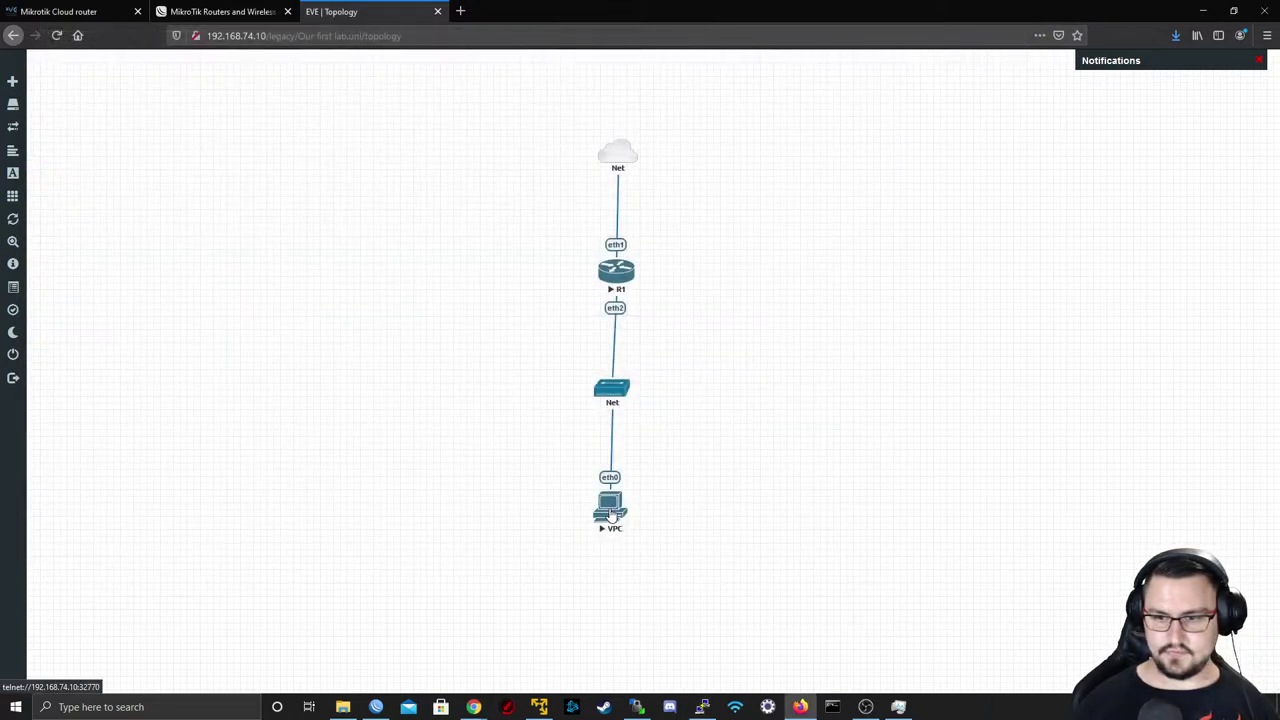
{"action": "right_click", "coordinate": [611, 515]}
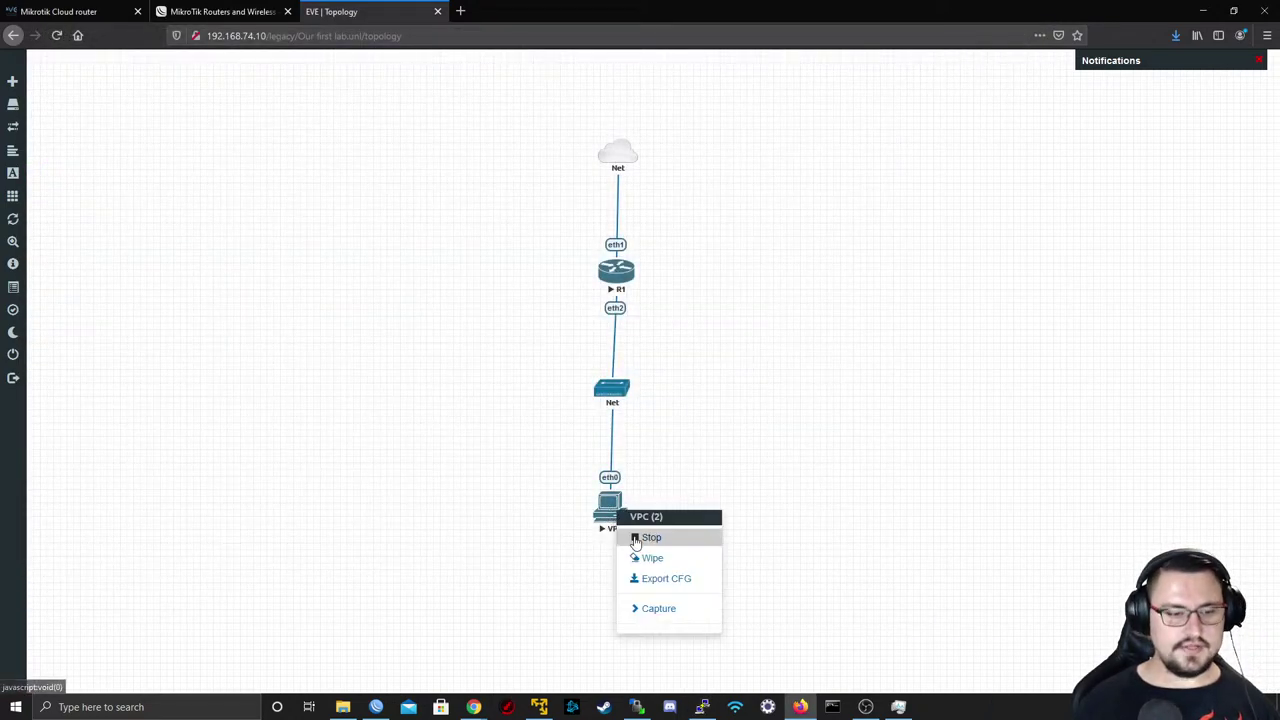
{"action": "left_click", "coordinate": [634, 534]}
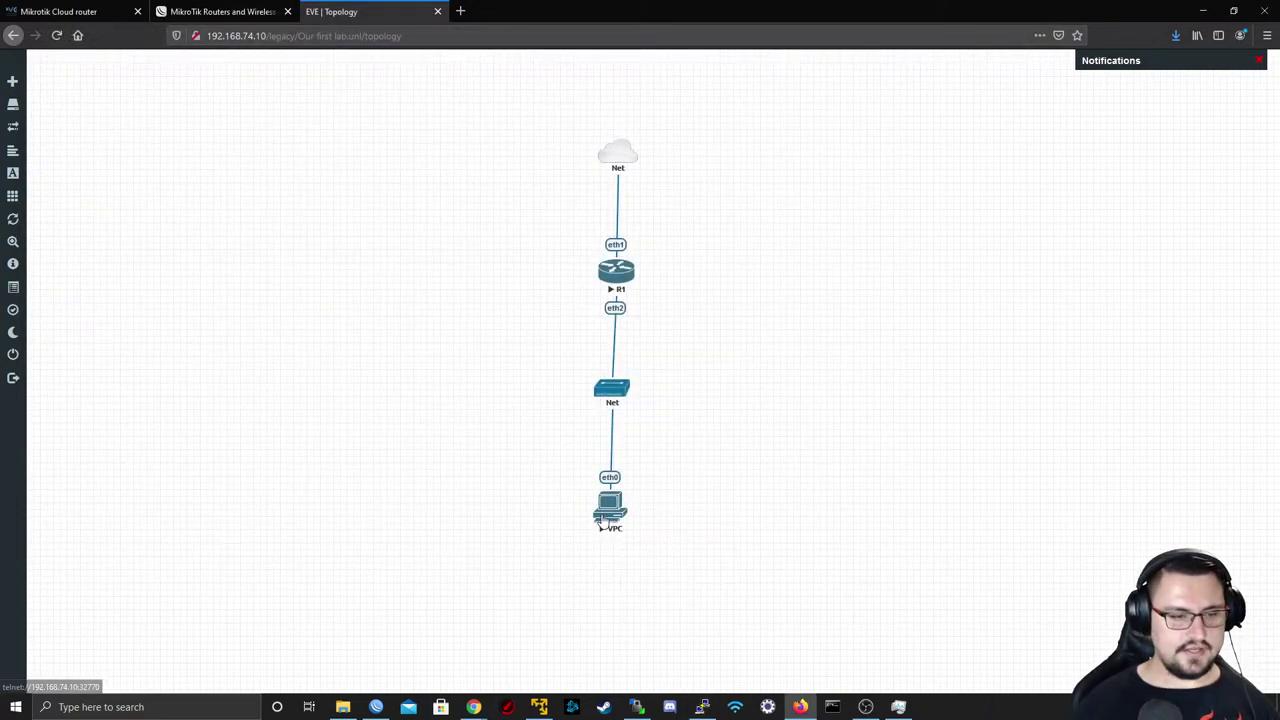
{"action": "left_click", "coordinate": [697, 707]}
Obtain the VPC's address 192.168.20.254/24 via 'ip dhcp' after 'ip address dhcp' fails
{"action": "key", "text": "Return"}
{"action": "key", "text": "Return"}
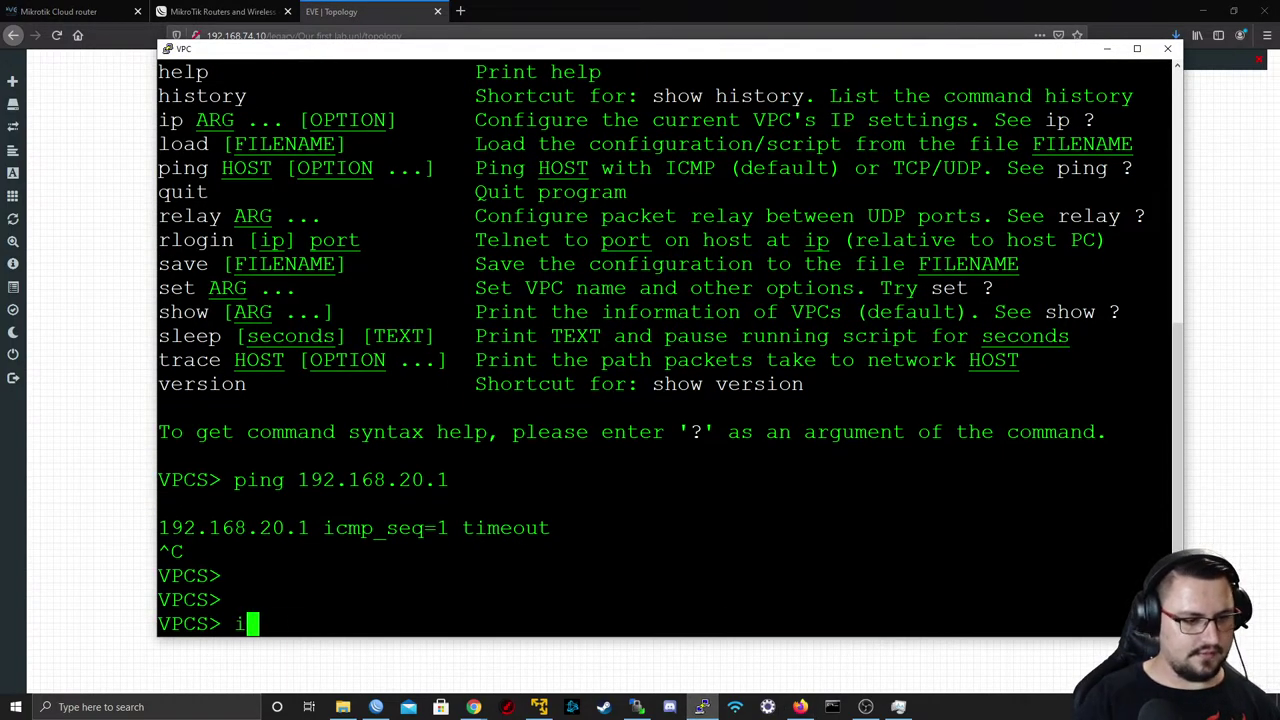
{"action": "type", "text": "ip address dhcp"}
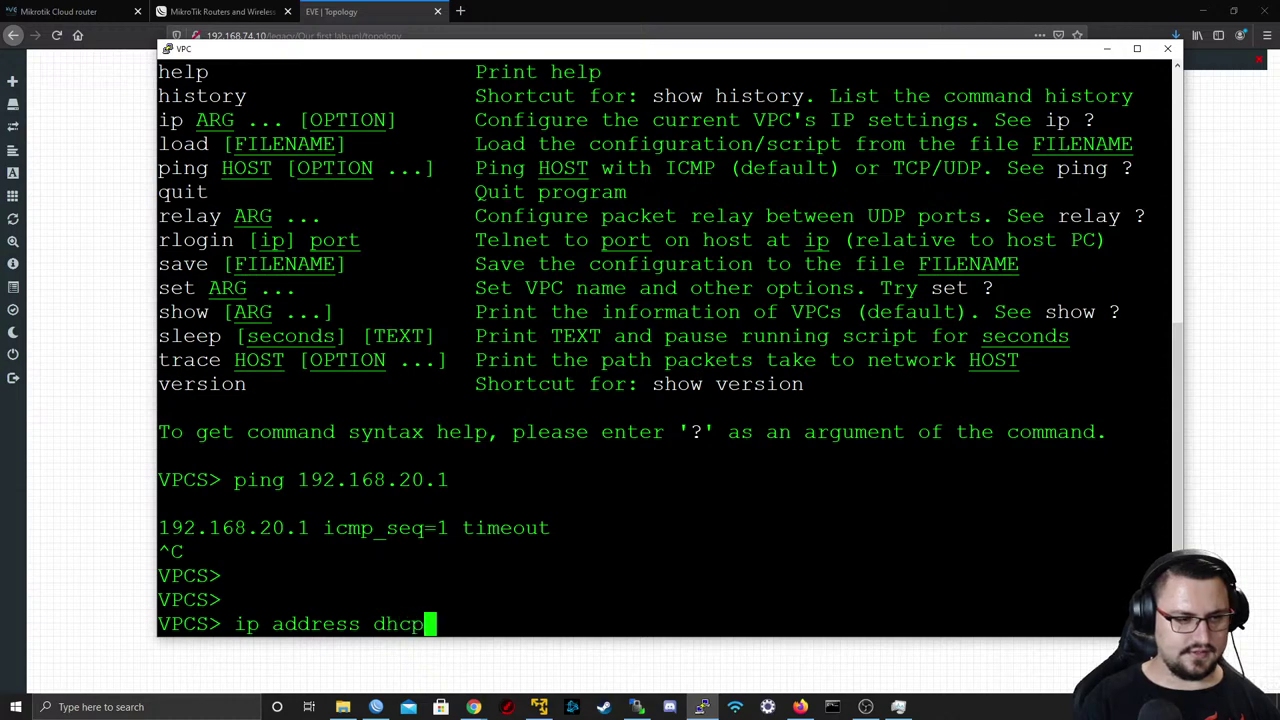
{"action": "key", "text": "Return"}
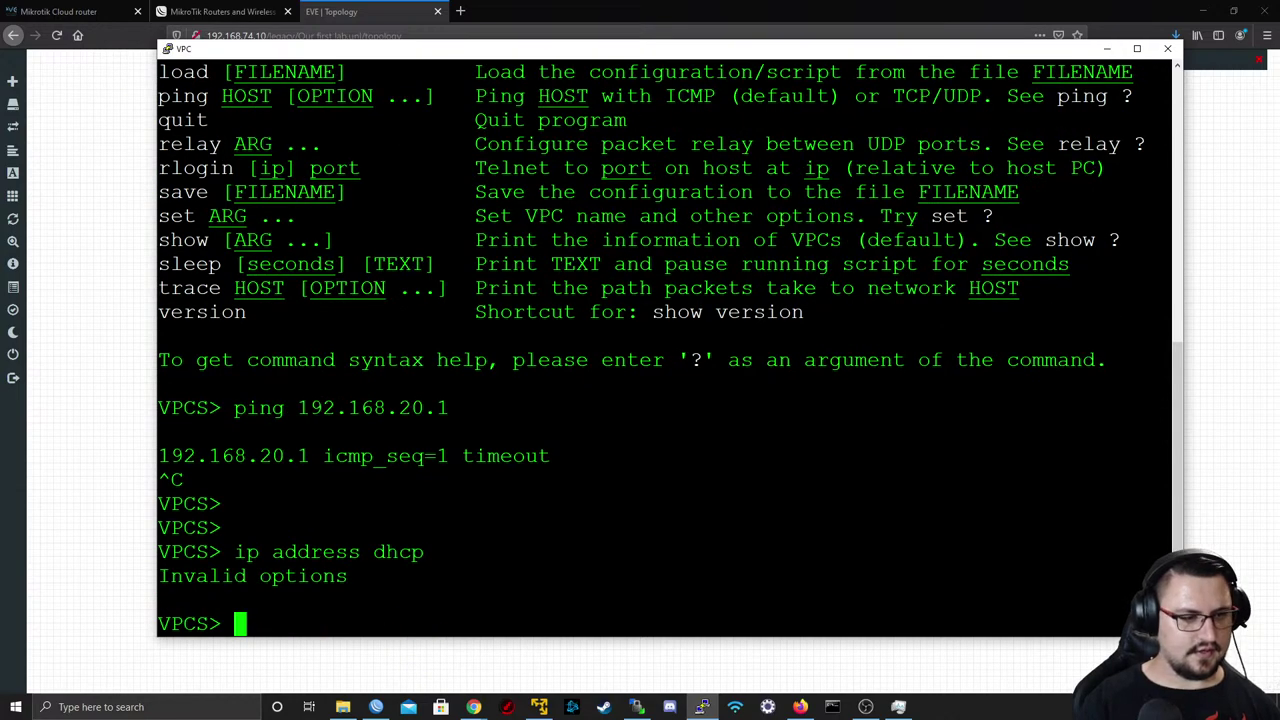
{"action": "scroll", "coordinate": [665, 345], "scroll_direction": "up", "scroll_amount": 4}
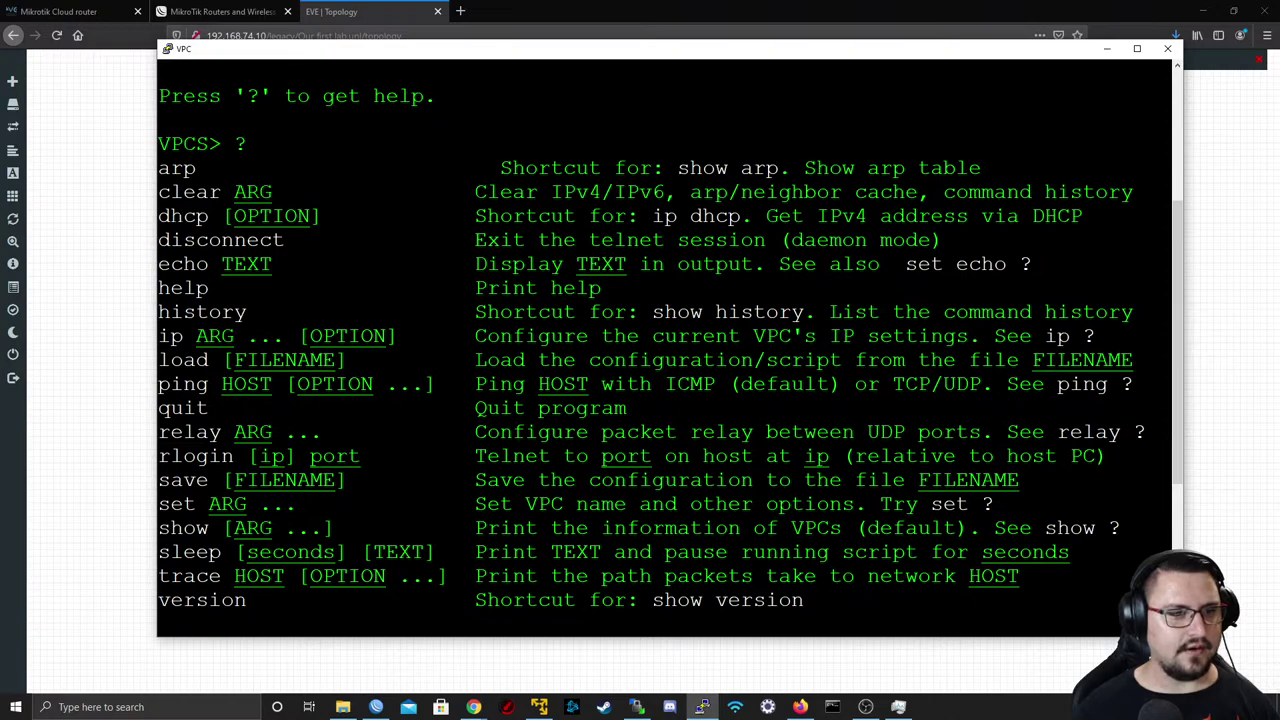
{"action": "scroll", "coordinate": [665, 345], "scroll_direction": "down", "scroll_amount": 4}
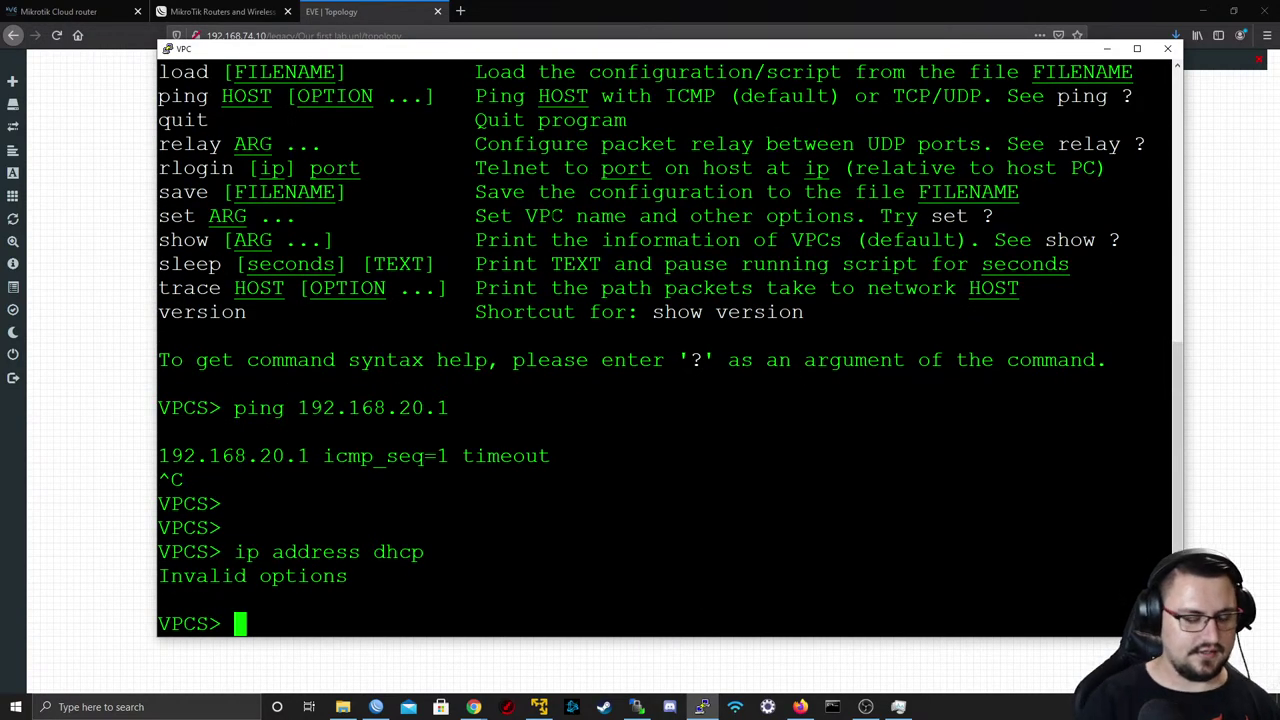
{"action": "type", "text": "ip dhcp"}
{"action": "key", "text": "Return"}
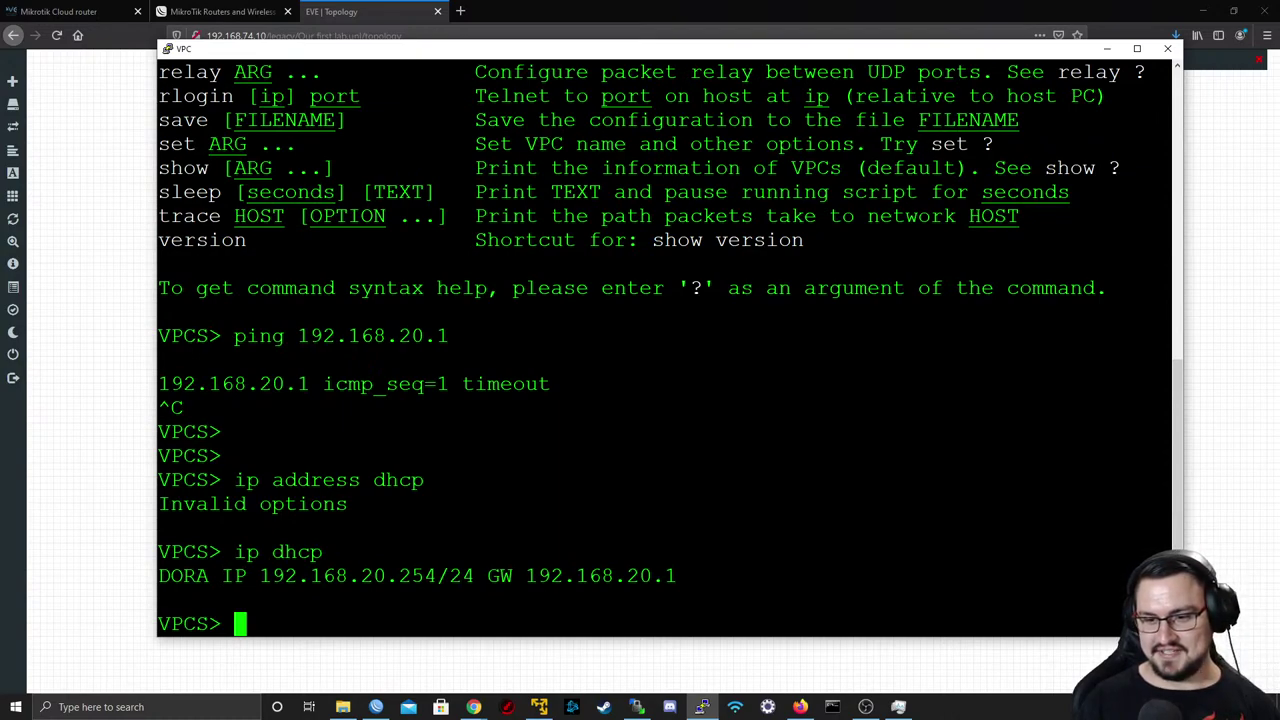
{"action": "key", "text": "Return"}
{"action": "key", "text": "Return"}
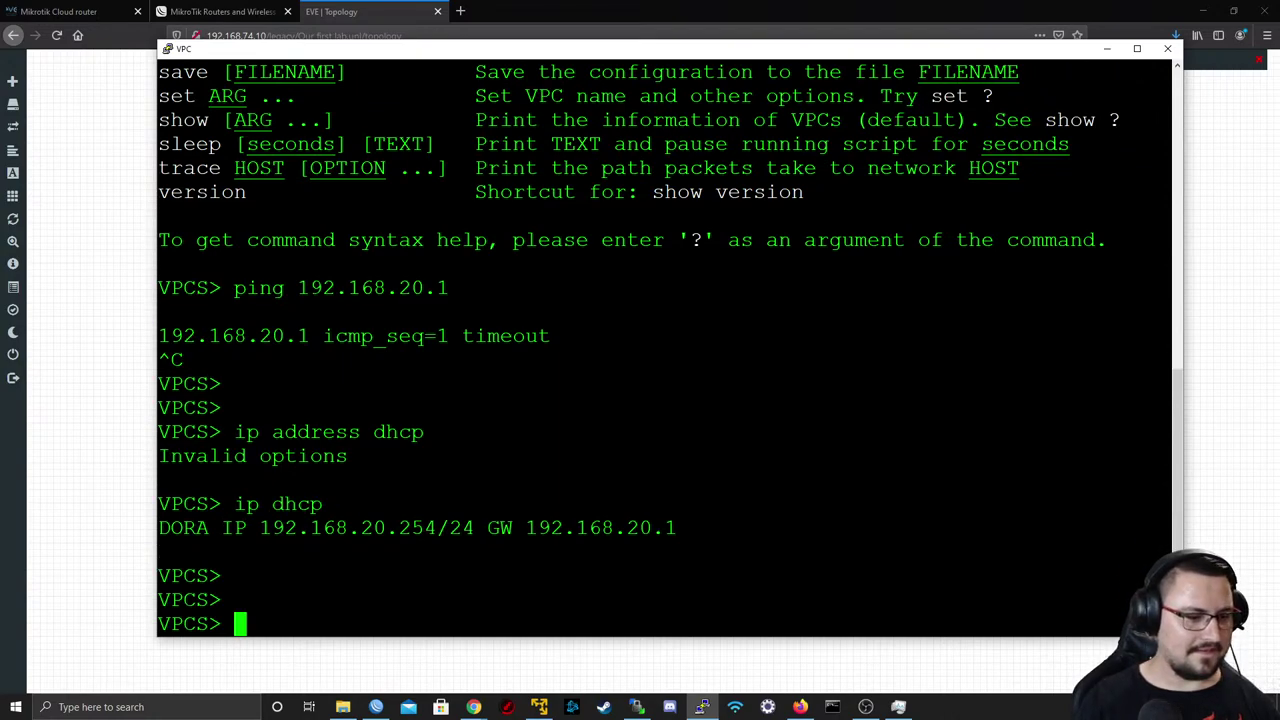
{"action": "type", "text": "ping 192.1"}
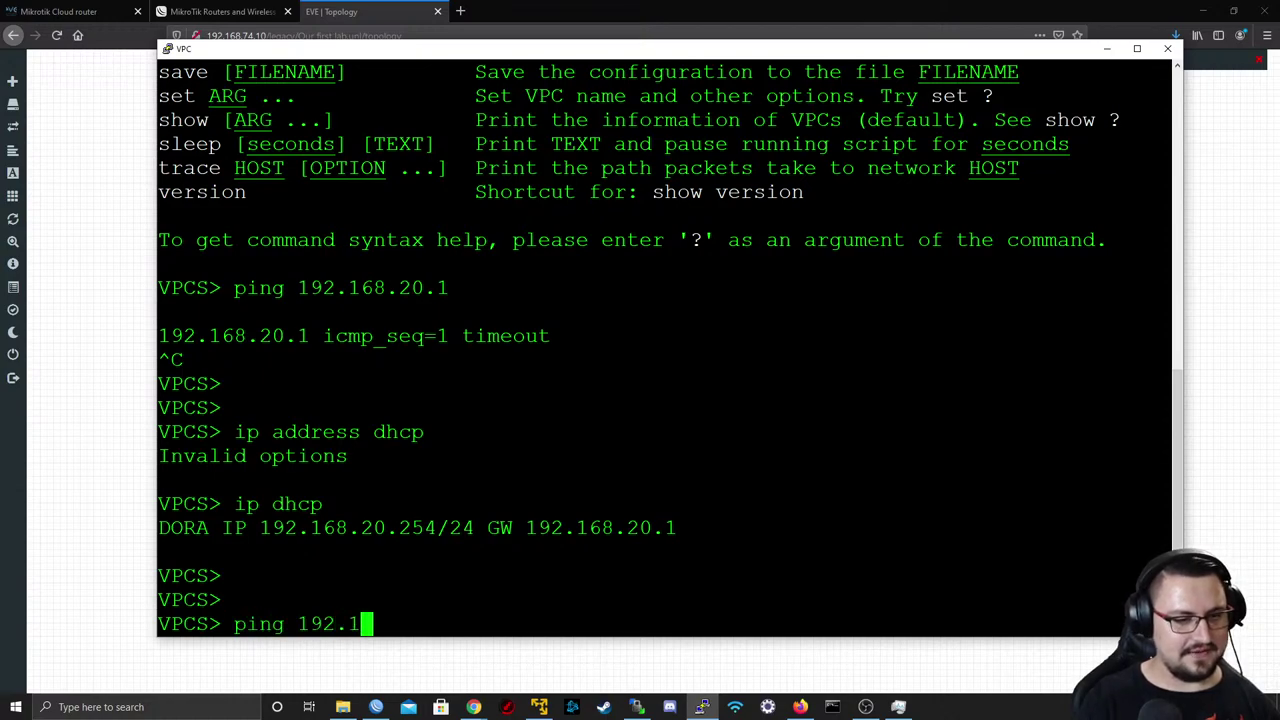
{"action": "type", "text": "68.20.1"}
{"action": "key", "text": "Return"}
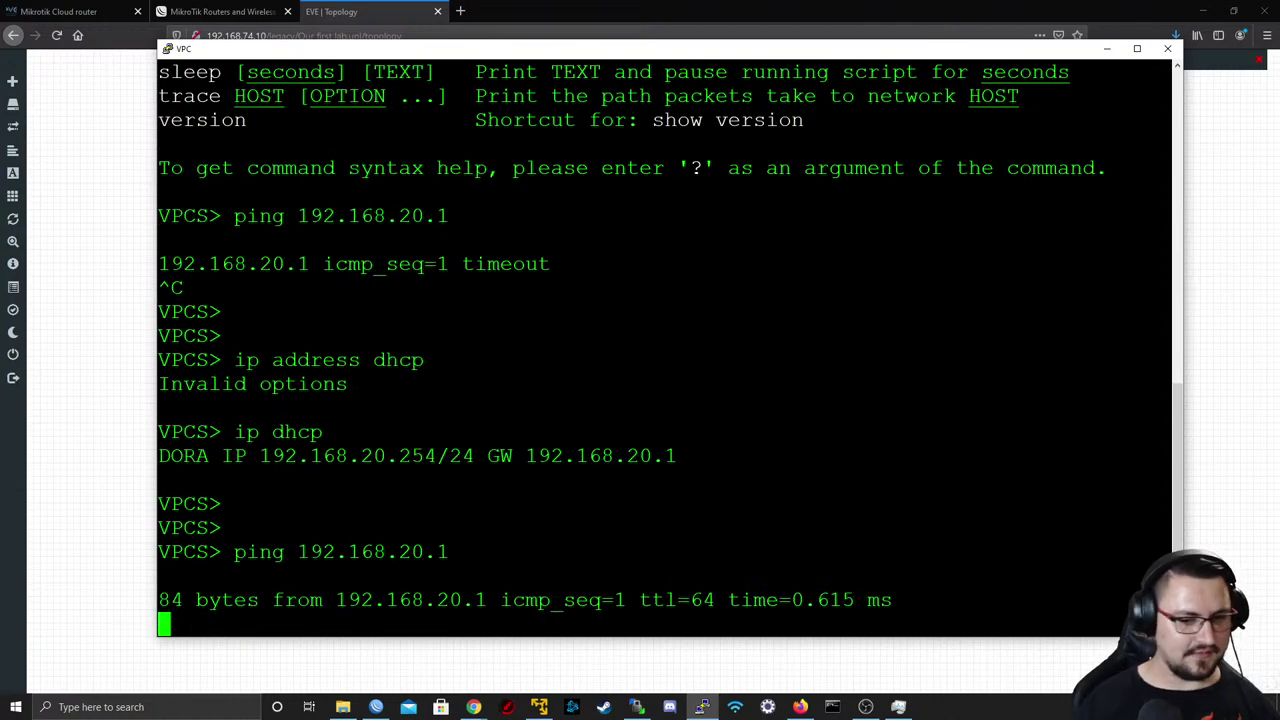
{"action": "key", "text": "ctrl+c"}
{"action": "type", "text": "ping 8.8"}
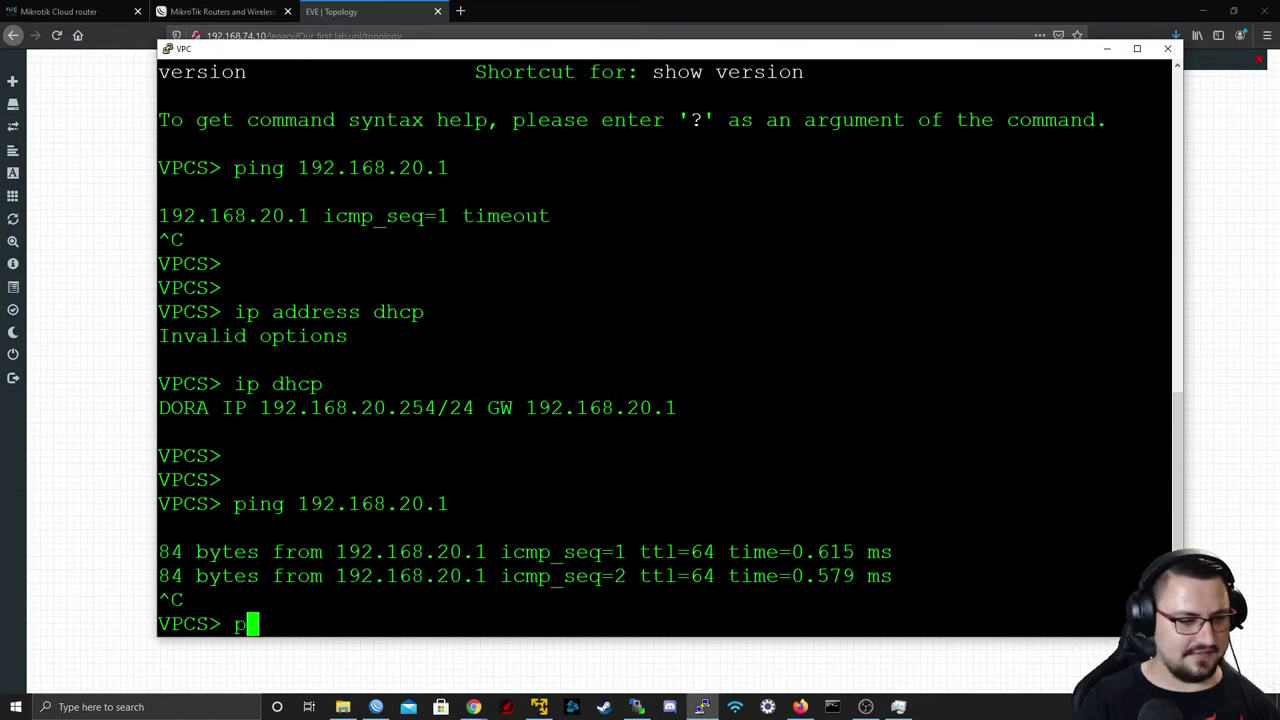
{"action": "type", "text": ".8.8"}
{"action": "key", "text": "Return"}
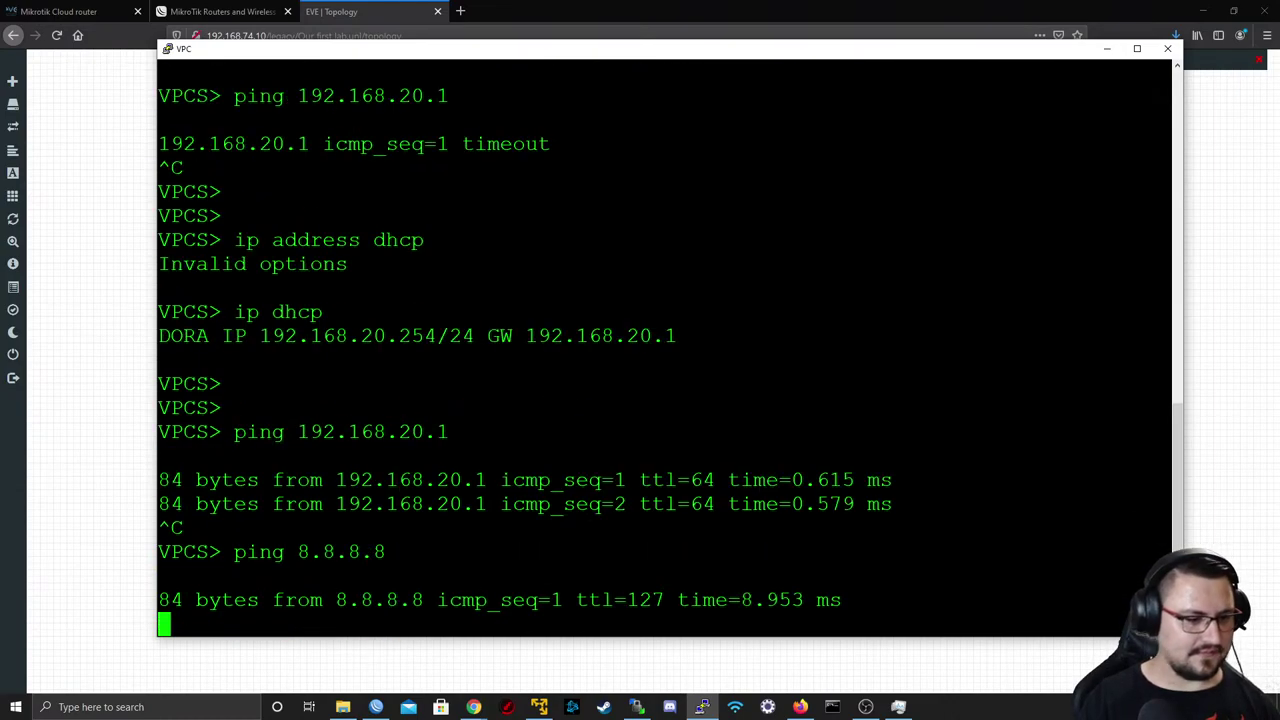
{"action": "key", "text": "ctrl+c"}
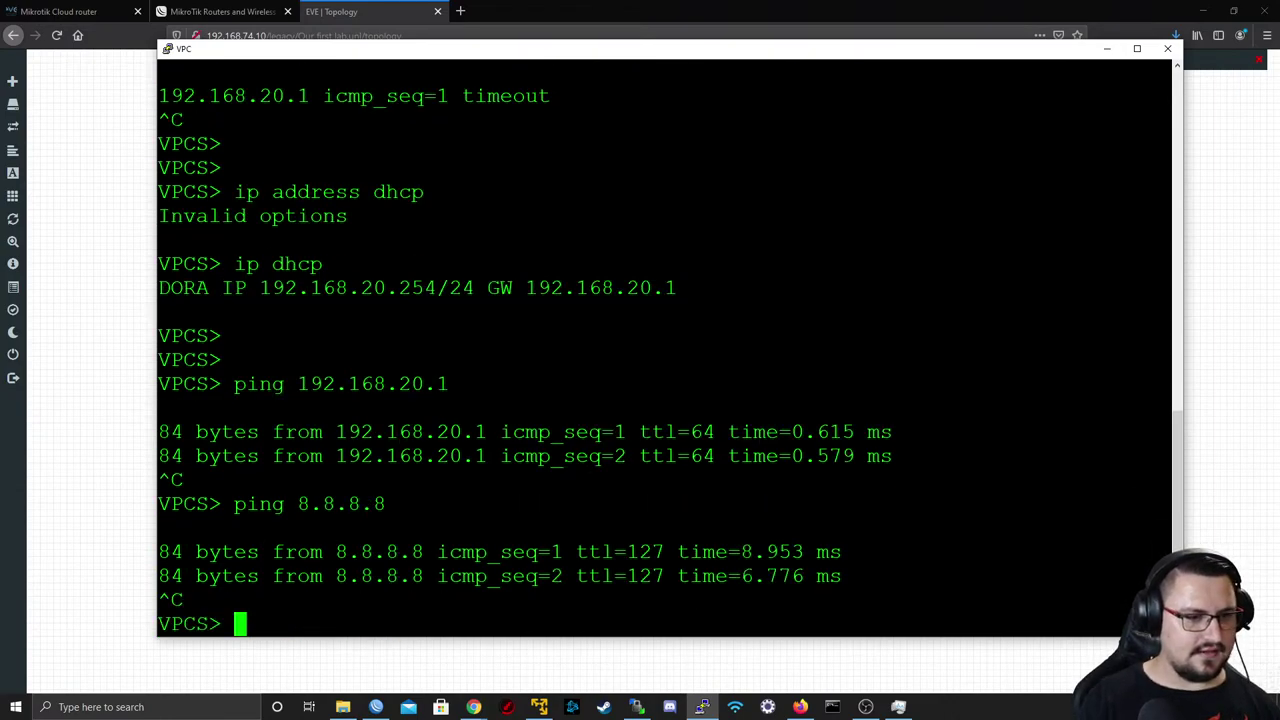
{"action": "type", "text": "ping www."}
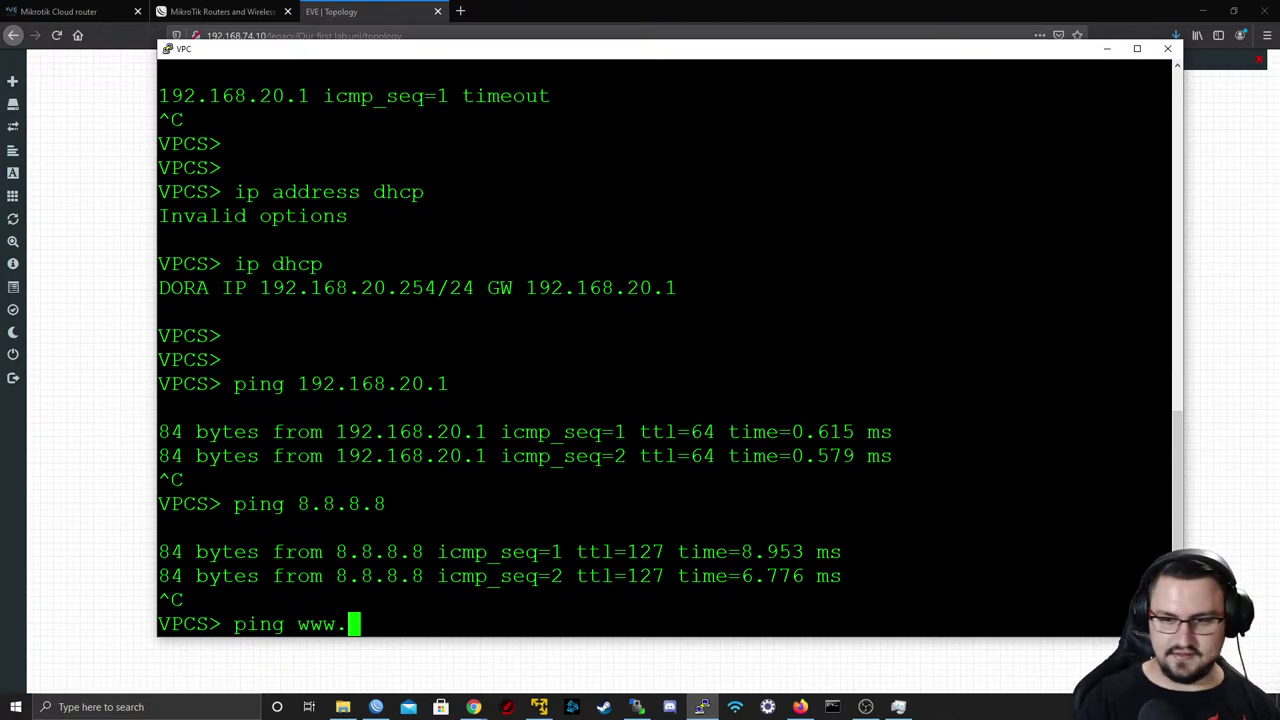
{"action": "type", "text": "google.com"}
{"action": "key", "text": "Return"}
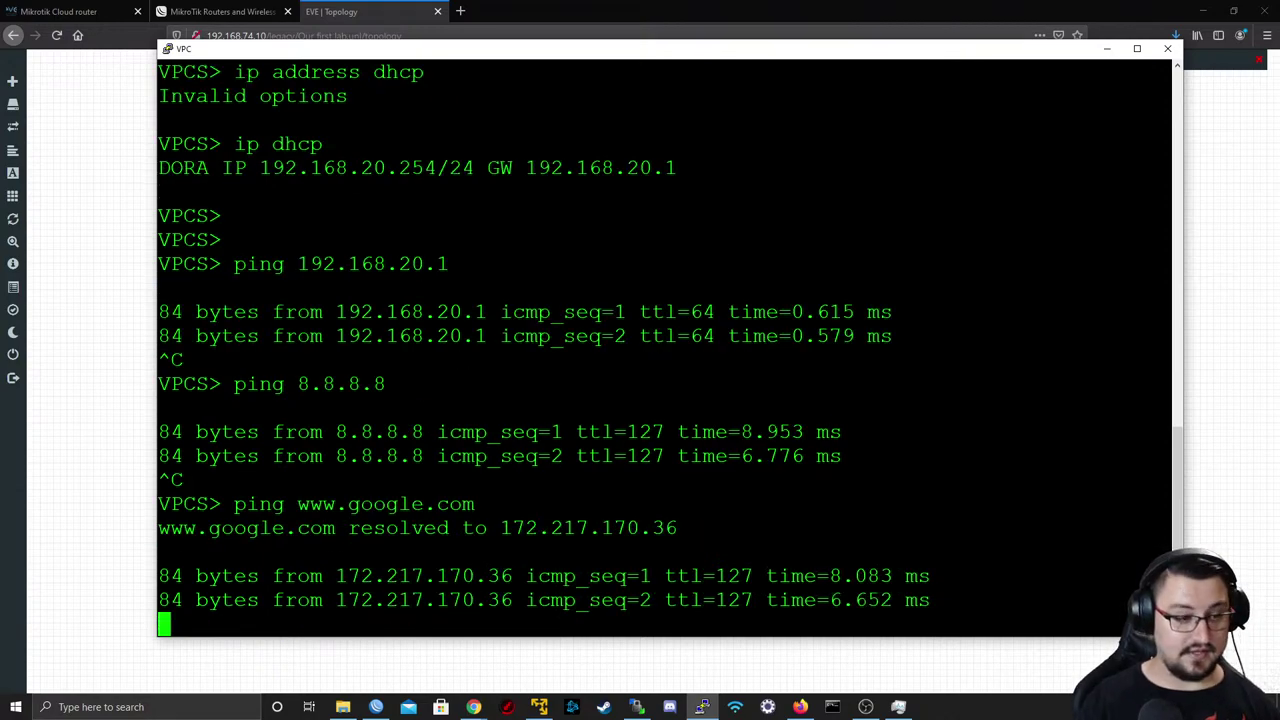
{"action": "key", "text": "ctrl+c"}
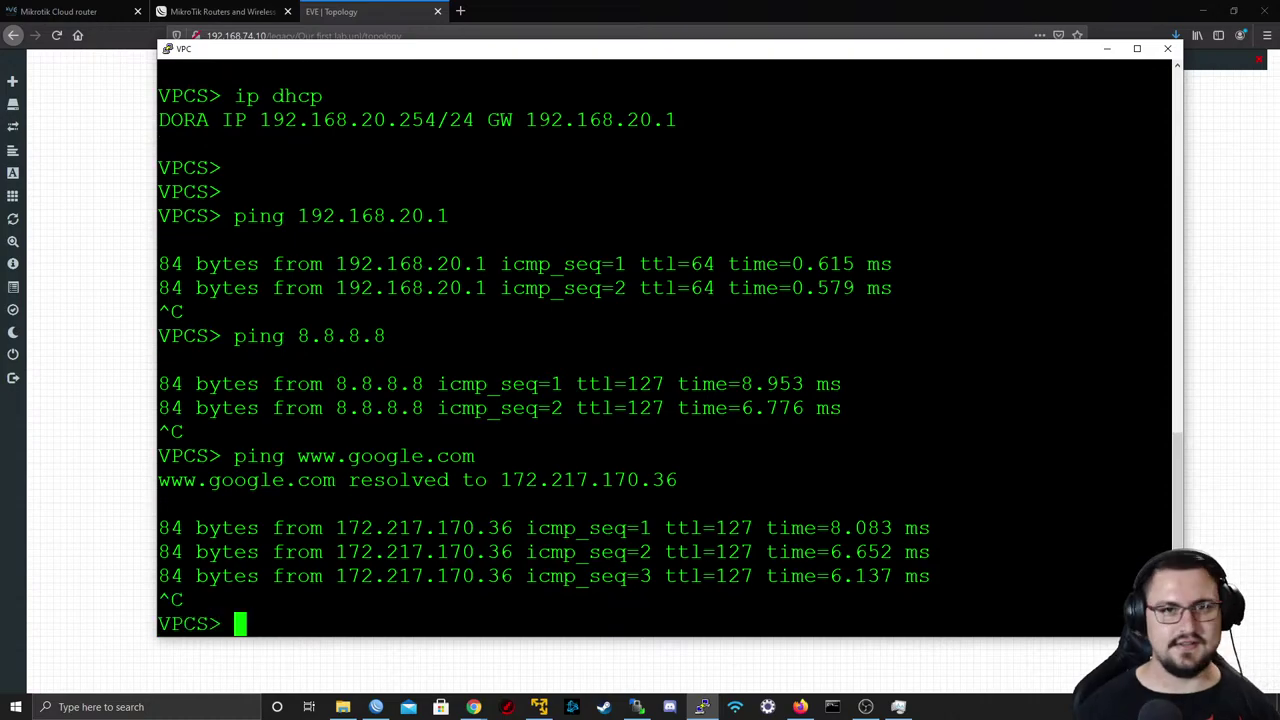
Show the VPCS command help list with '?' and scroll through it
{"action": "type", "text": "?"}
{"action": "key", "text": "Return"}
{"action": "scroll", "coordinate": [665, 340], "scroll_direction": "down", "scroll_amount": 4}
{"action": "scroll", "coordinate": [665, 340], "scroll_direction": "up", "scroll_amount": 4}
{"action": "scroll", "coordinate": [665, 340], "scroll_direction": "down", "scroll_amount": 4}
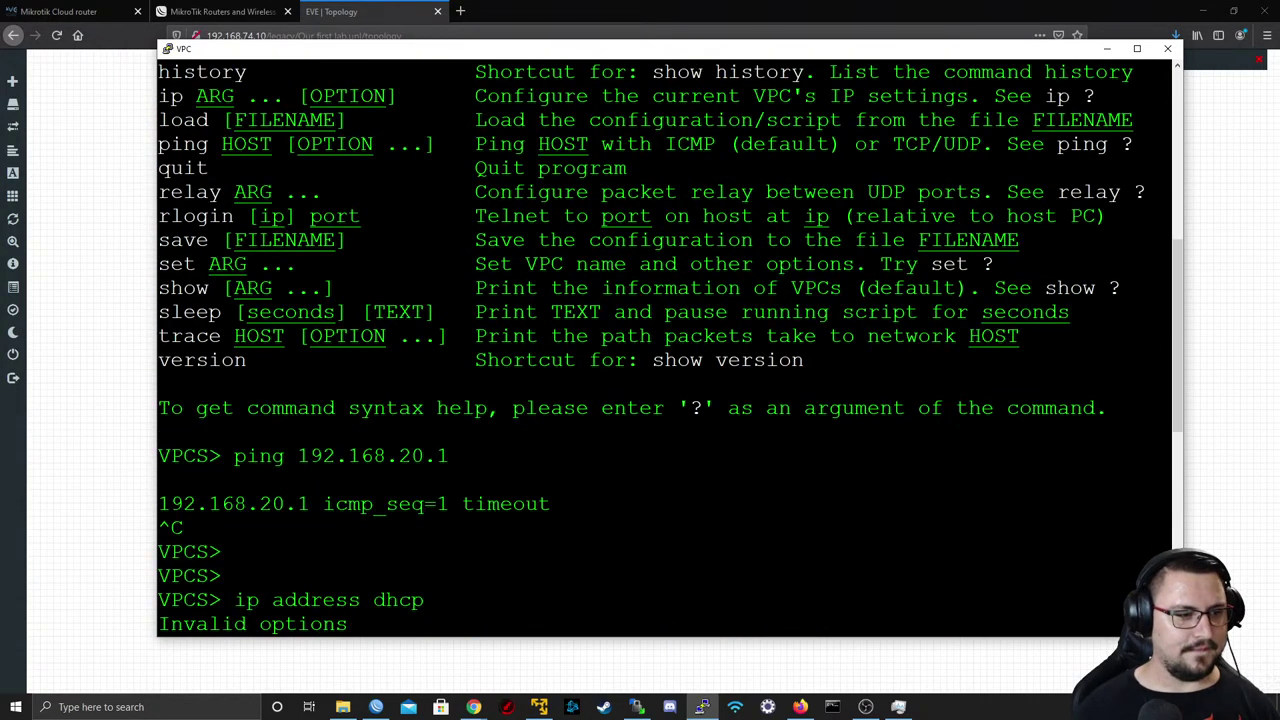
{"action": "scroll", "coordinate": [665, 340], "scroll_direction": "up", "scroll_amount": 4}
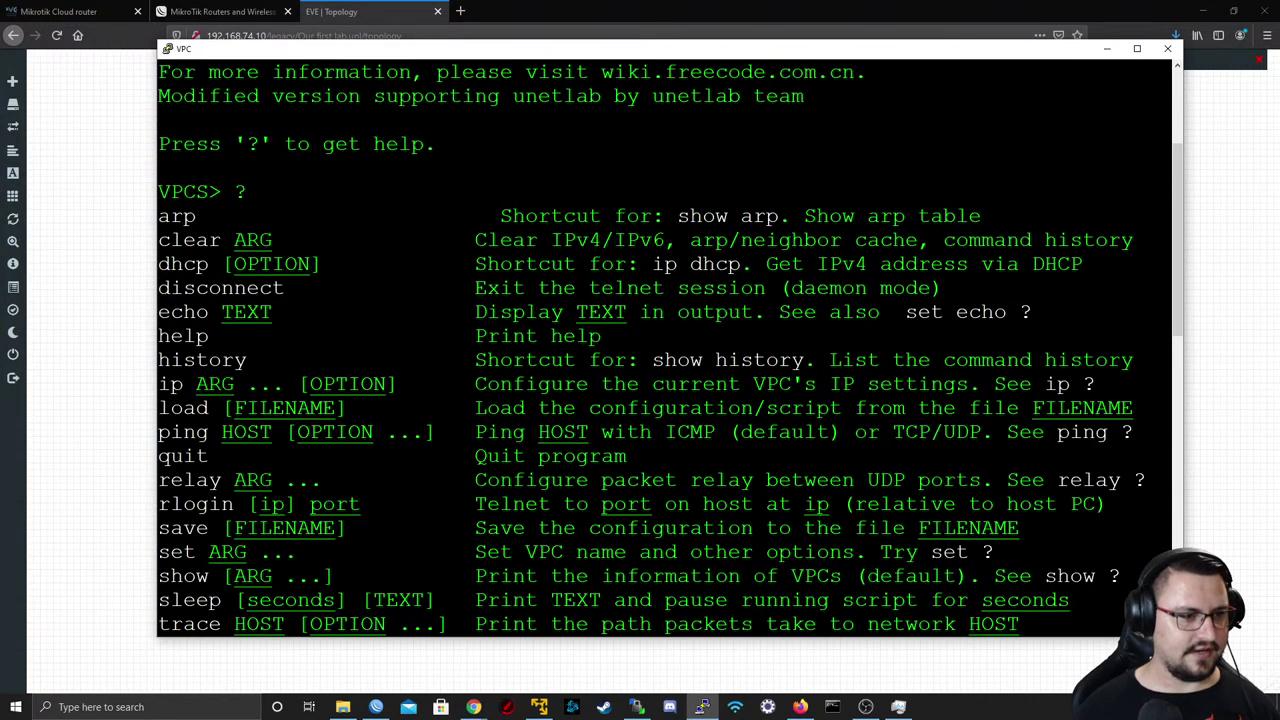
{"action": "scroll", "coordinate": [665, 340], "scroll_direction": "down", "scroll_amount": 12}
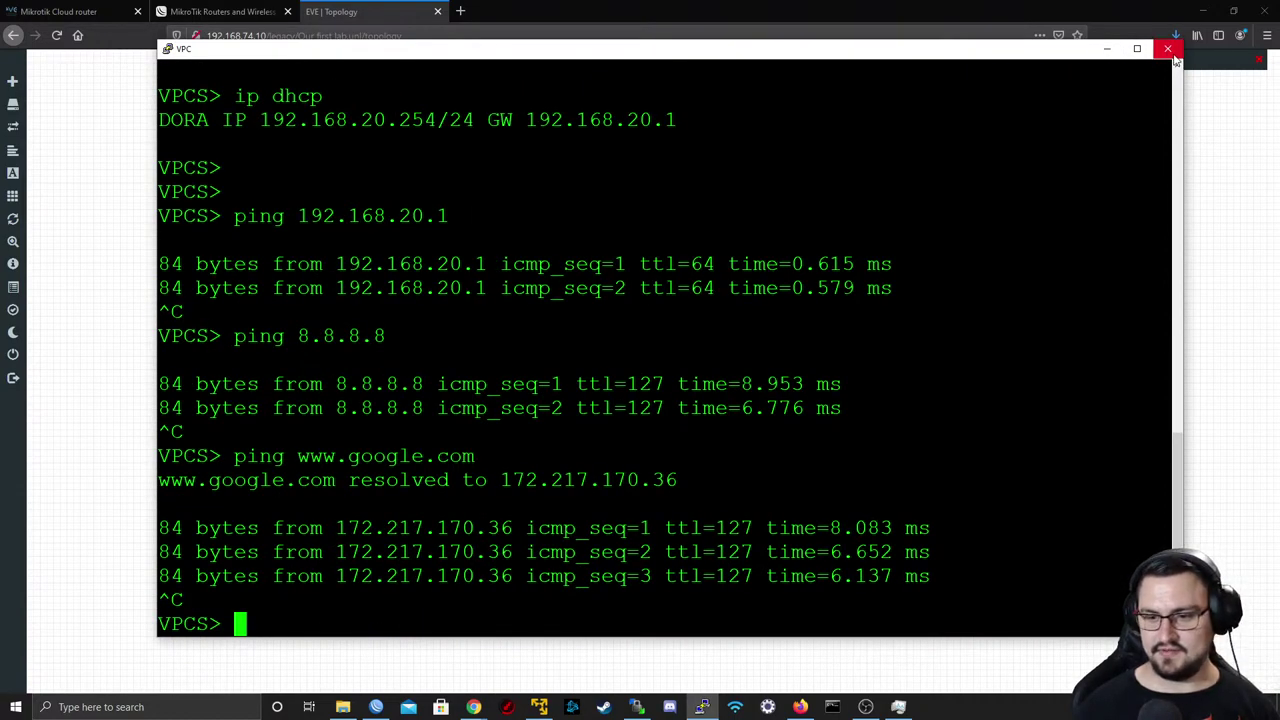
Close the VPC PuTTY console window, confirming the exit prompt
{"action": "left_click", "coordinate": [1170, 50]}
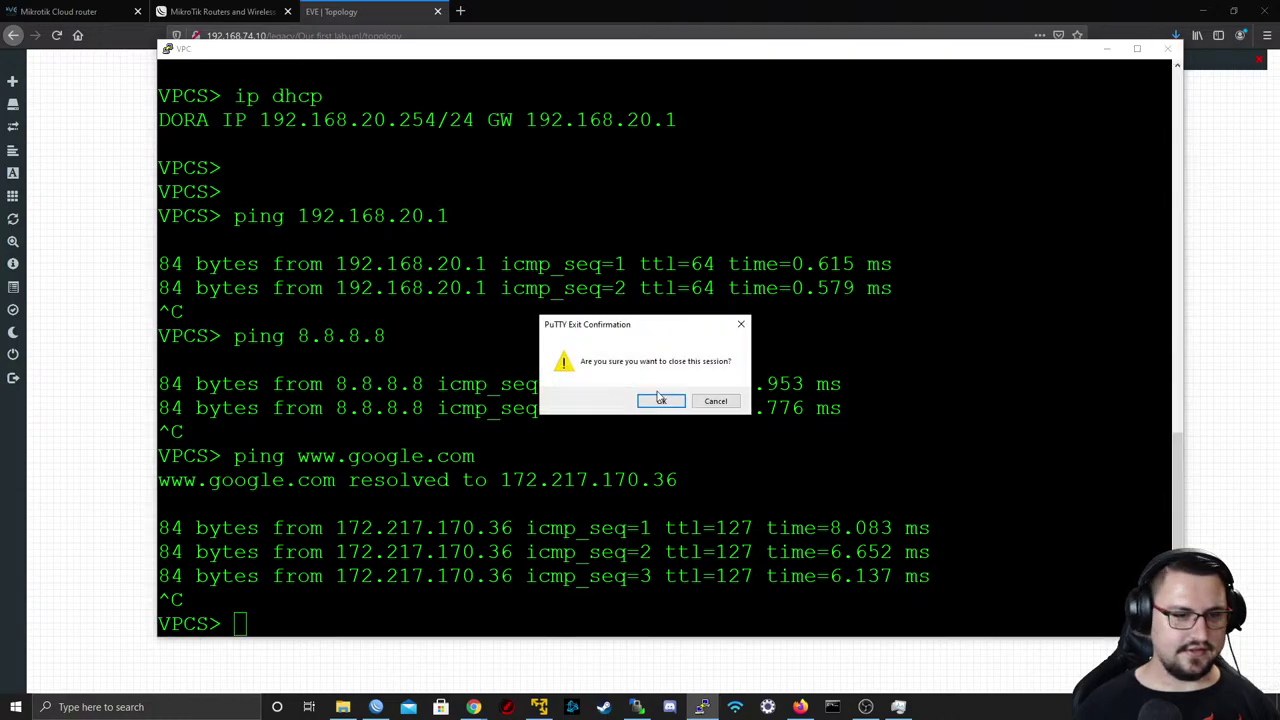
{"action": "left_click", "coordinate": [657, 402]}
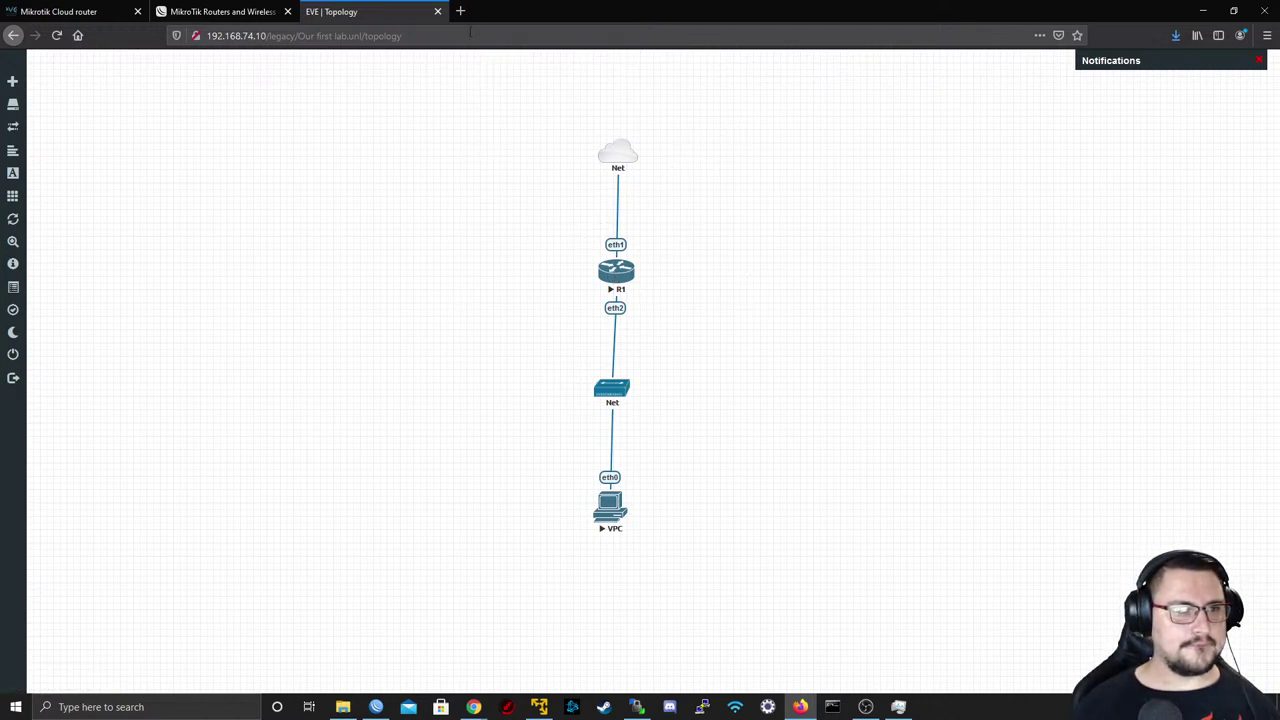
{"action": "left_click", "coordinate": [462, 13]}
{"action": "type", "text": "www.gogol"}
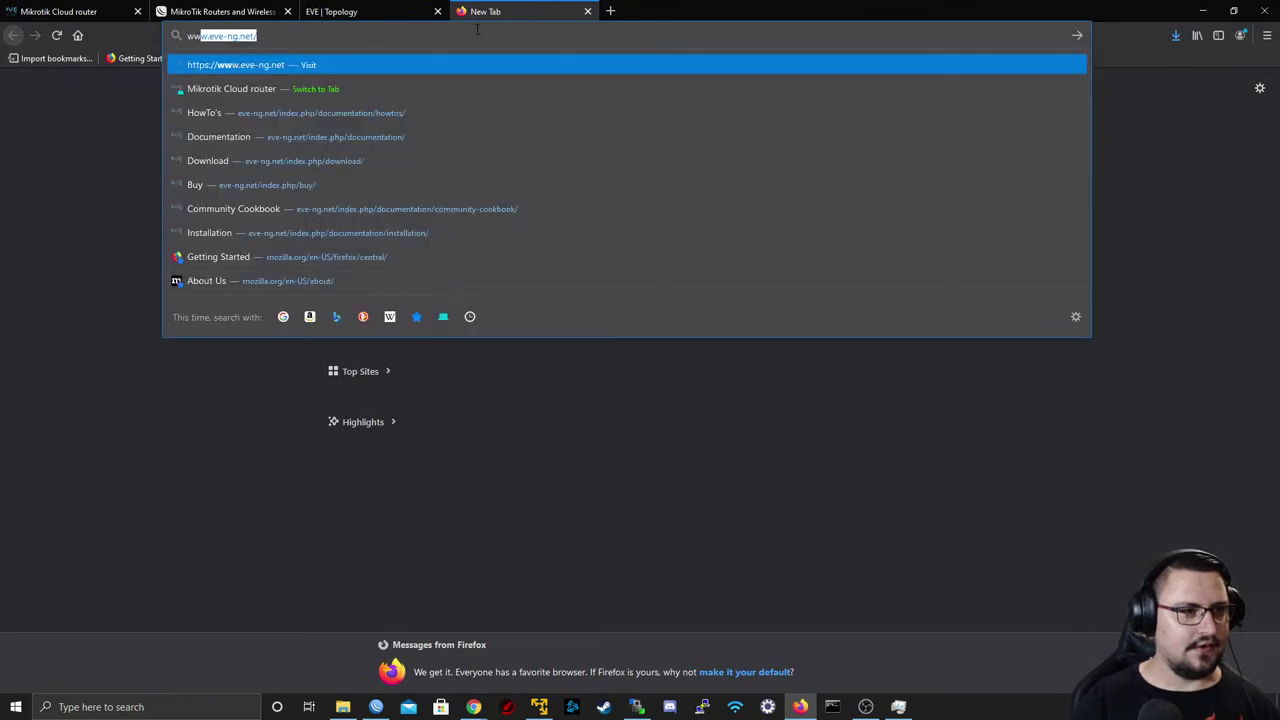
{"action": "key", "text": "BackSpace"}
{"action": "key", "text": "BackSpace"}
{"action": "key", "text": "BackSpace"}
{"action": "key", "text": "BackSpace"}
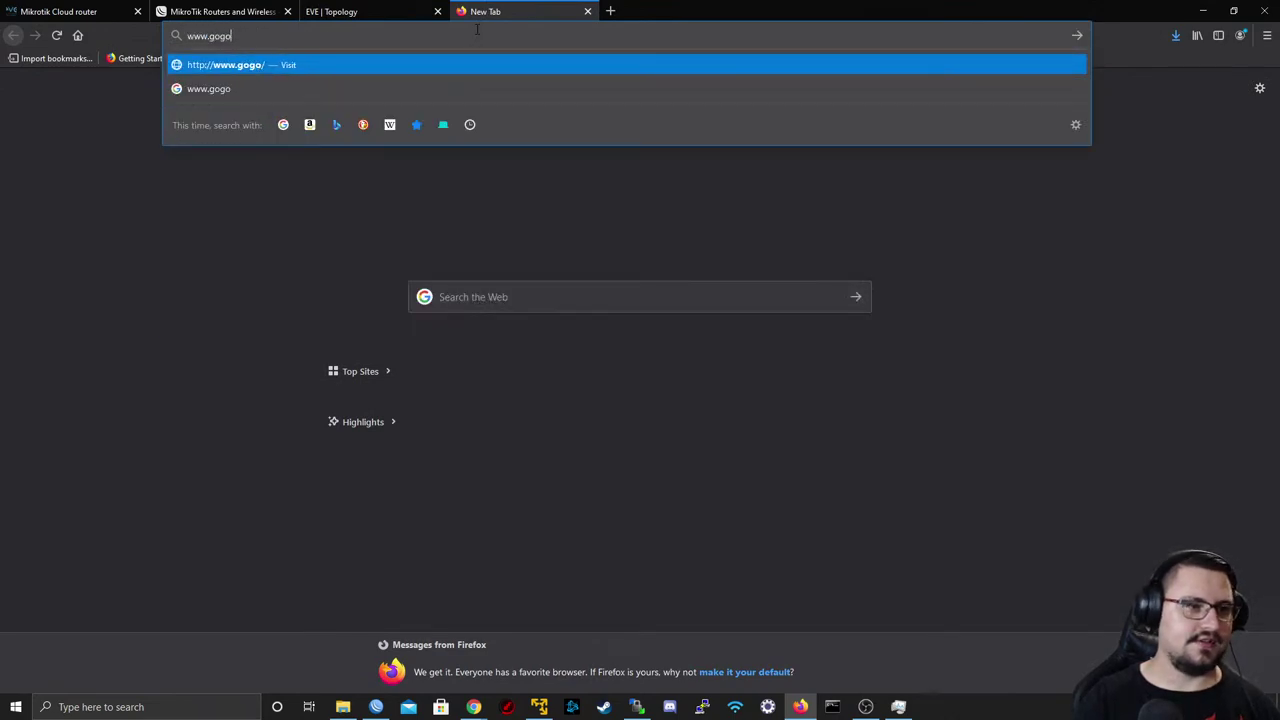
{"action": "type", "text": "oogle.com"}
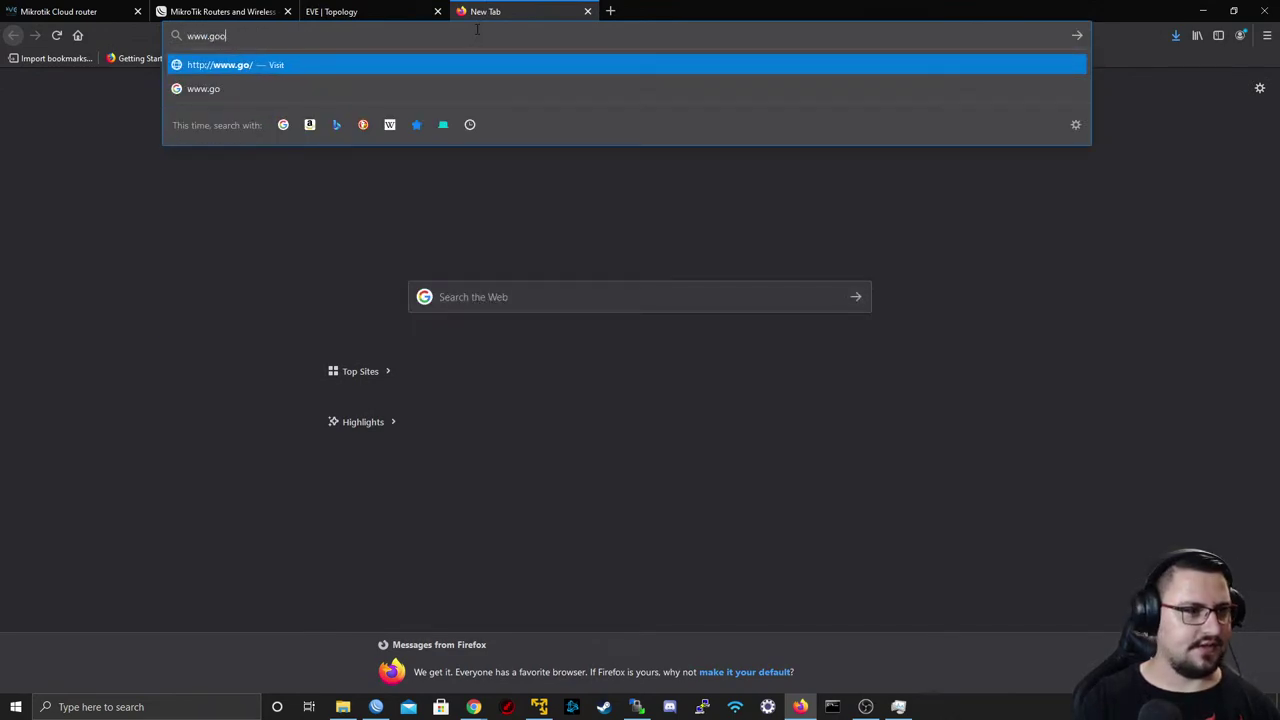
{"action": "key", "text": "Return"}
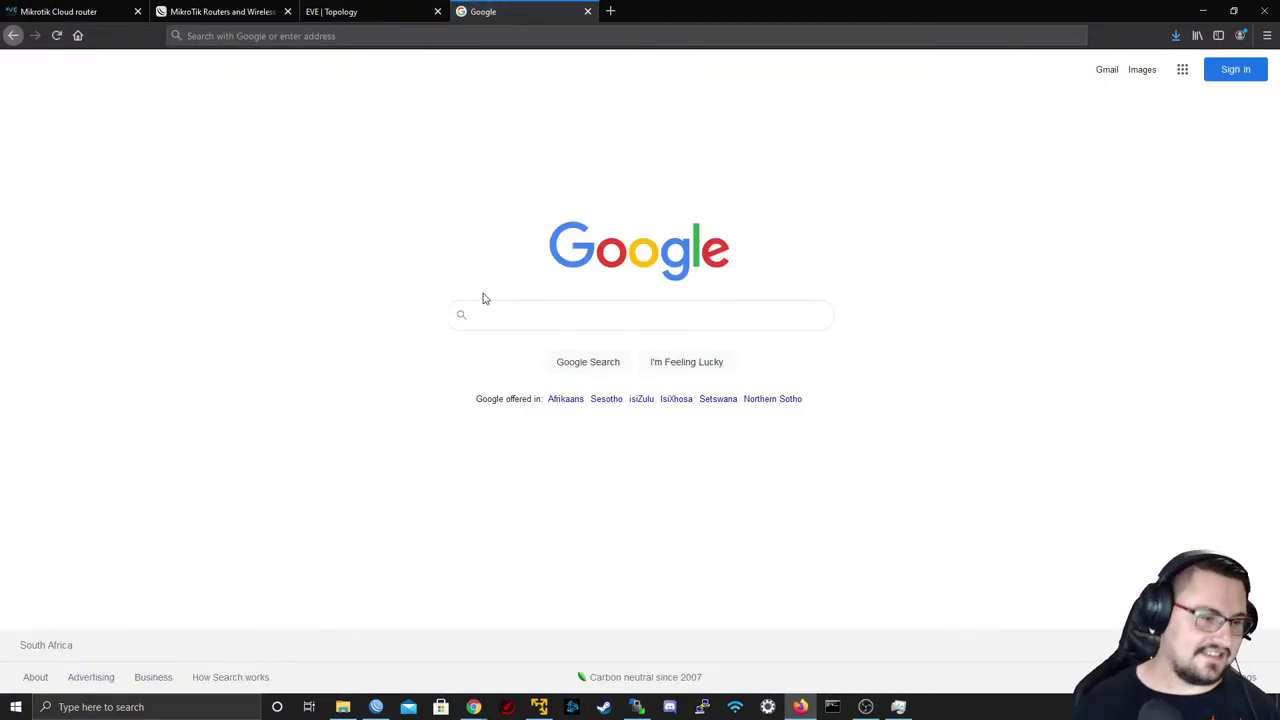
{"action": "left_click", "coordinate": [491, 317]}
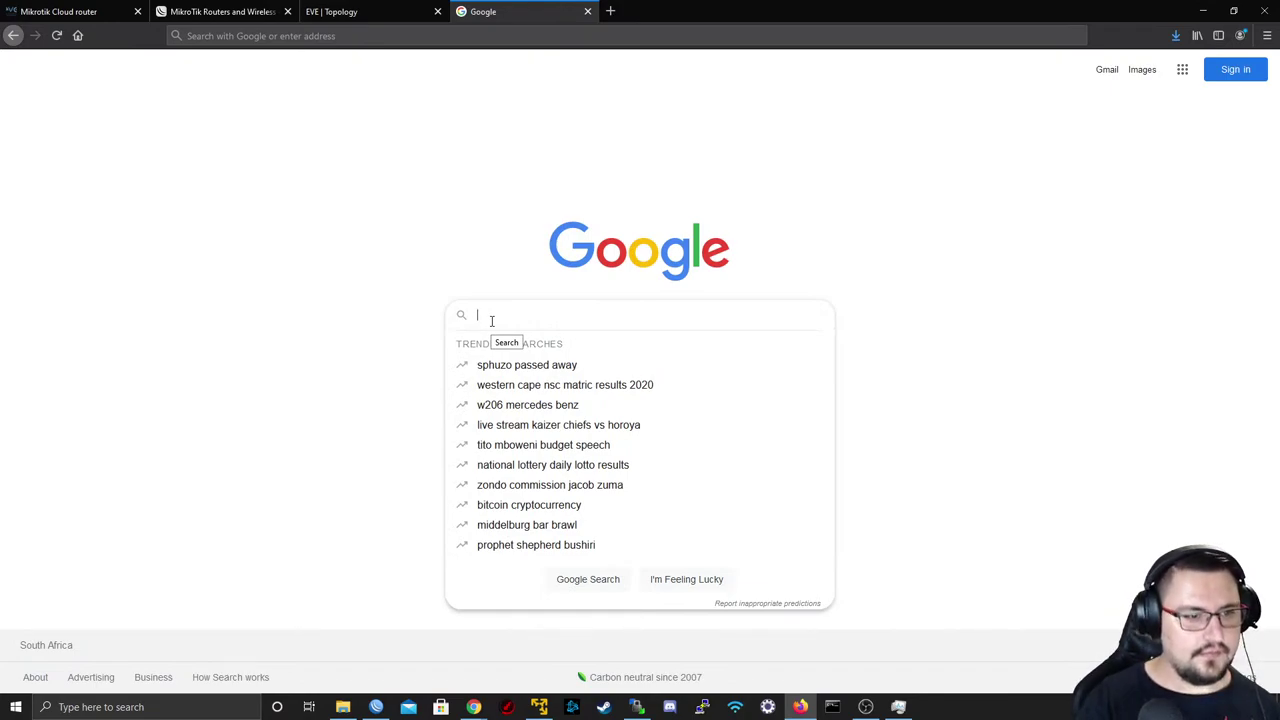
{"action": "type", "text": "Map of the inten"}
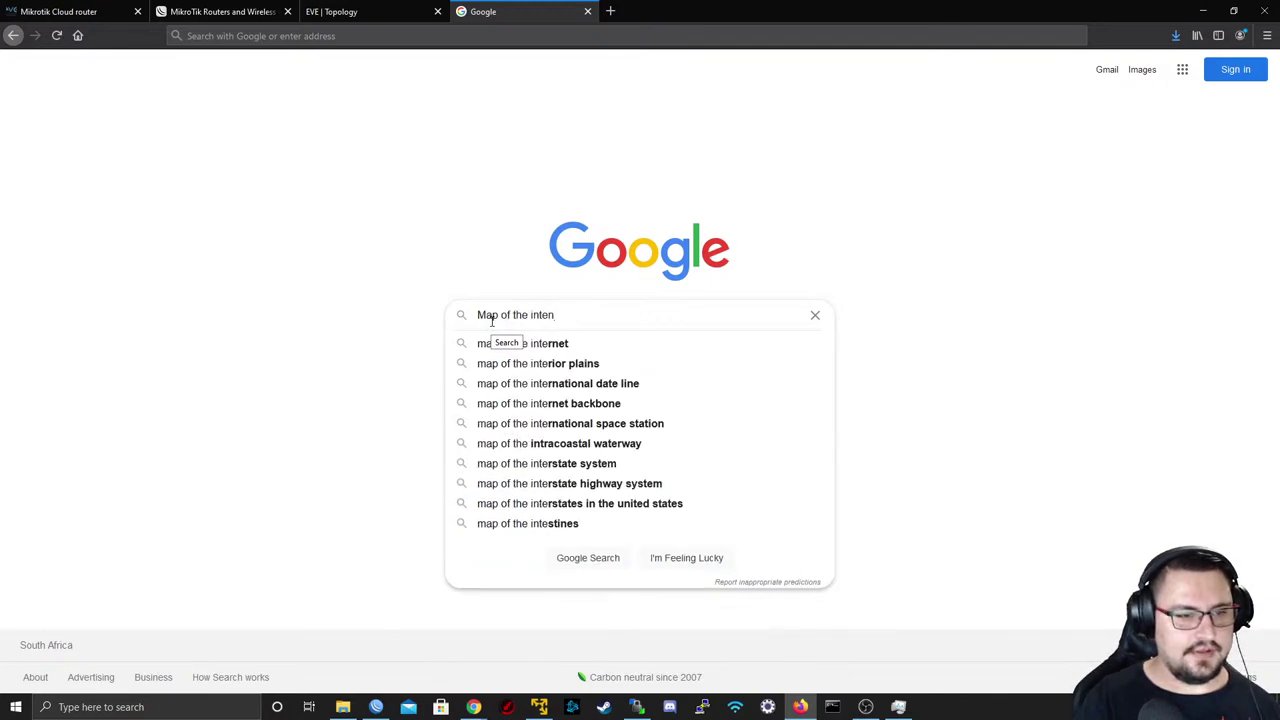
{"action": "key", "text": "BackSpace"}
{"action": "type", "text": "rnet"}
{"action": "key", "text": "Return"}
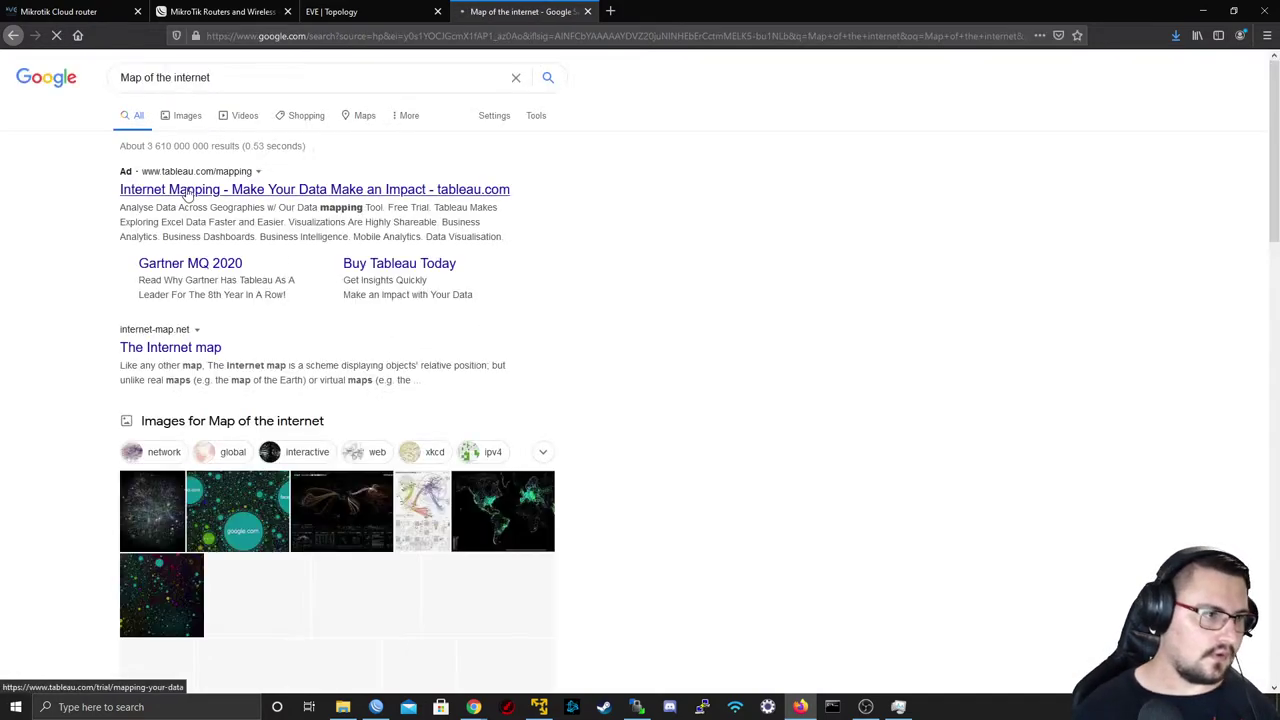
In image results, preview the first internet map and open its Kaspersky page in a new tab
{"action": "left_click", "coordinate": [183, 117]}
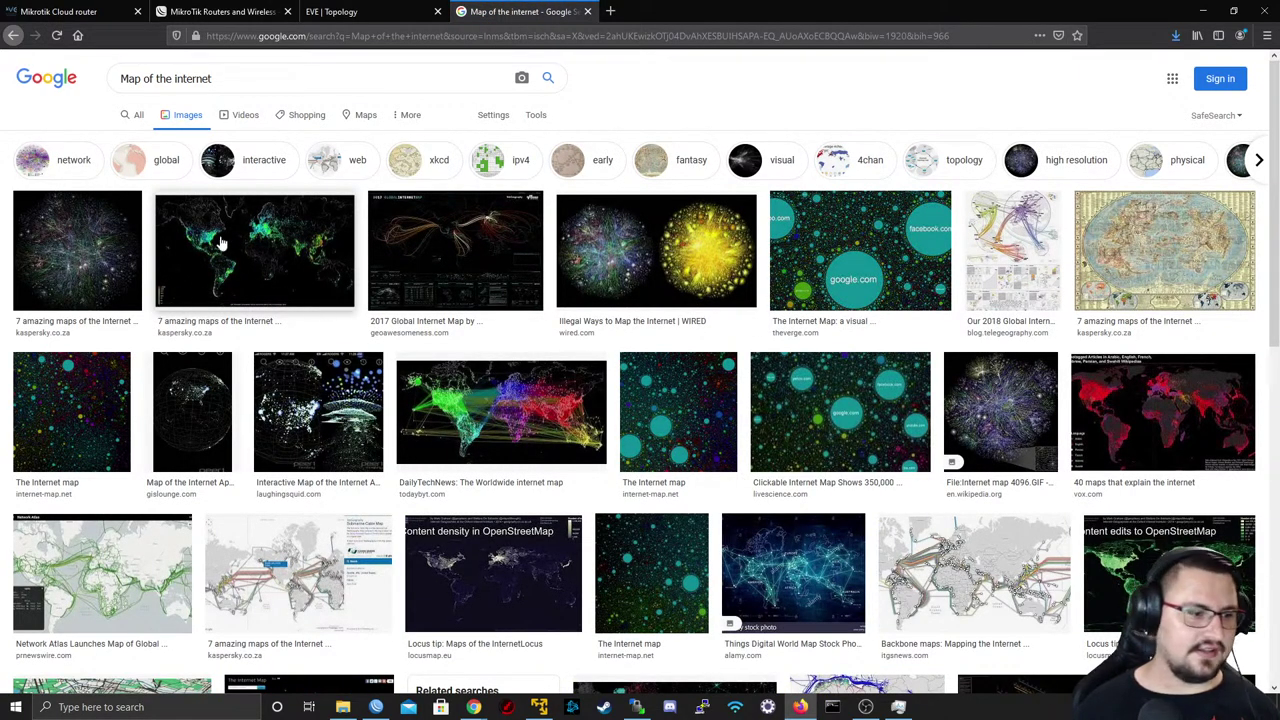
{"action": "scroll", "coordinate": [222, 246], "scroll_direction": "down", "scroll_amount": 3}
{"action": "scroll", "coordinate": [229, 252], "scroll_direction": "up", "scroll_amount": 4}
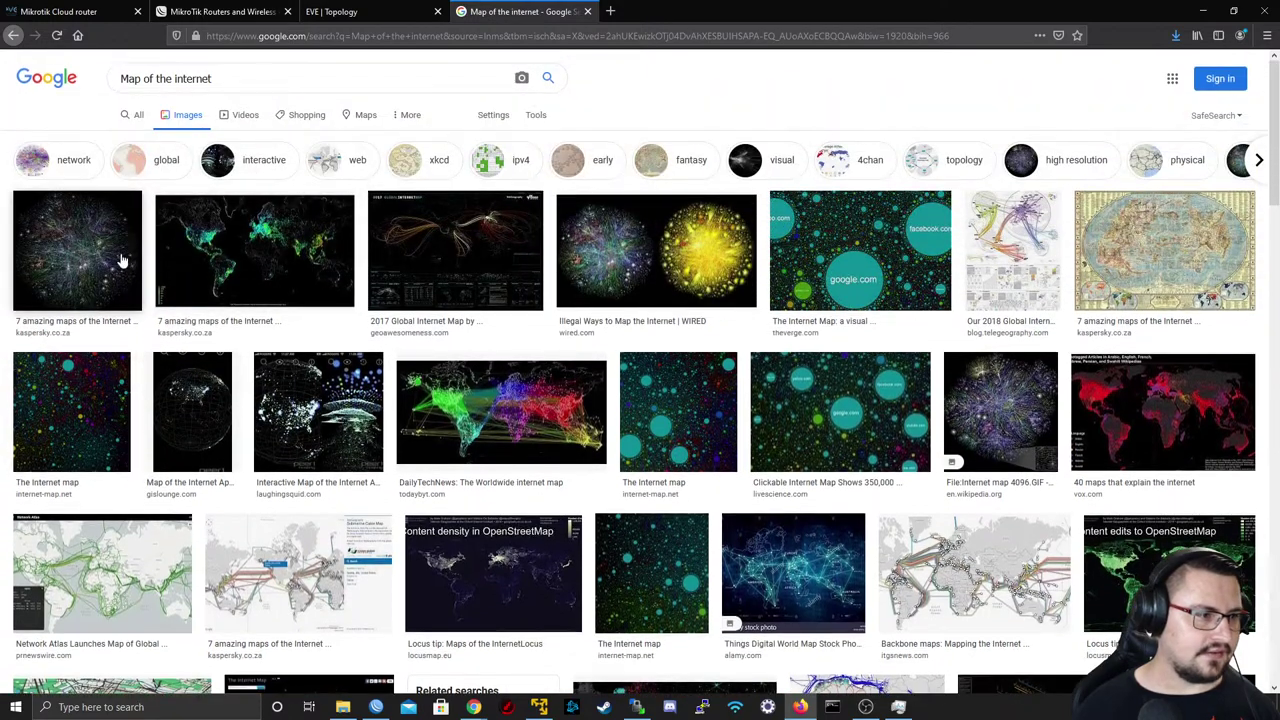
{"action": "left_click", "coordinate": [120, 257]}
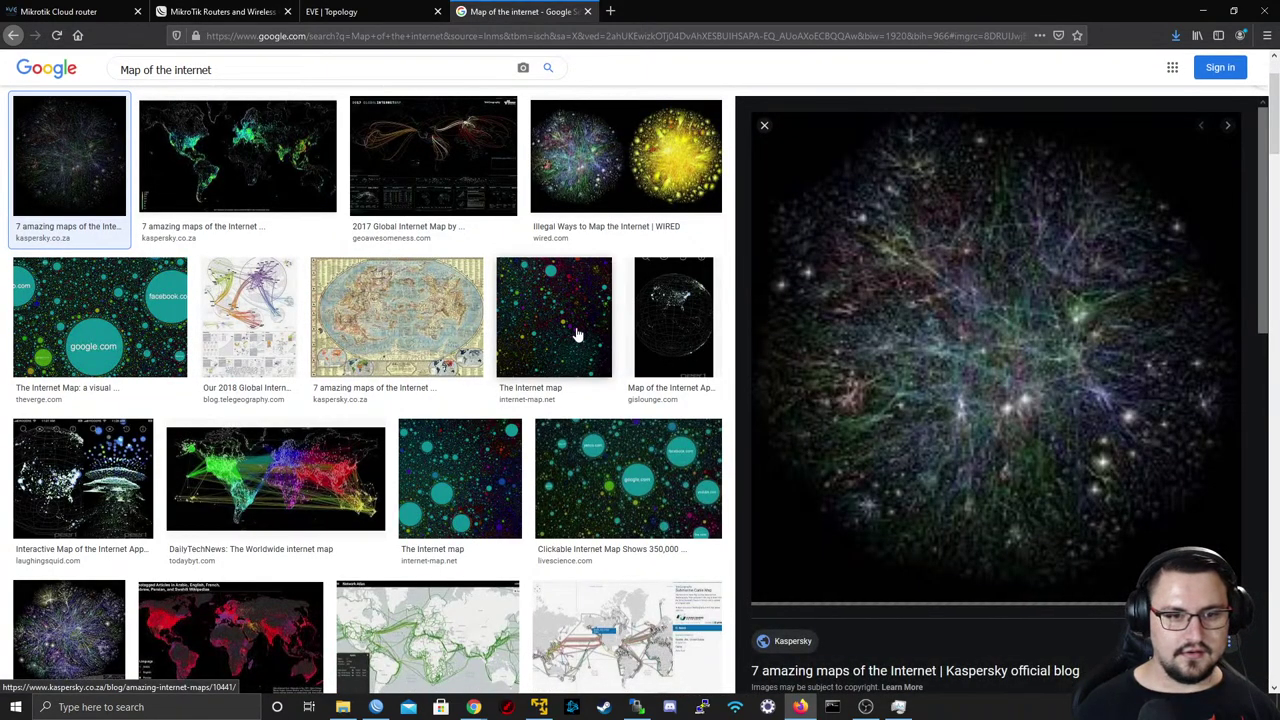
{"action": "left_click", "coordinate": [985, 403]}
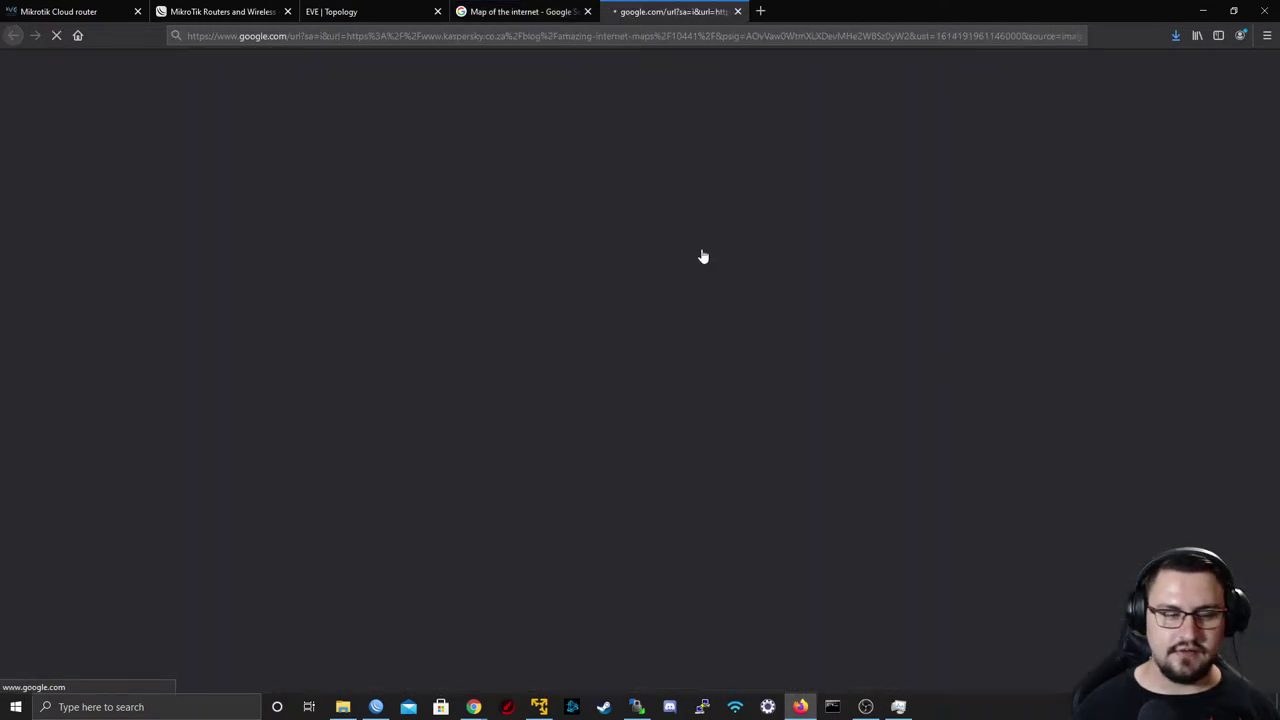
{"action": "left_click", "coordinate": [553, 9]}
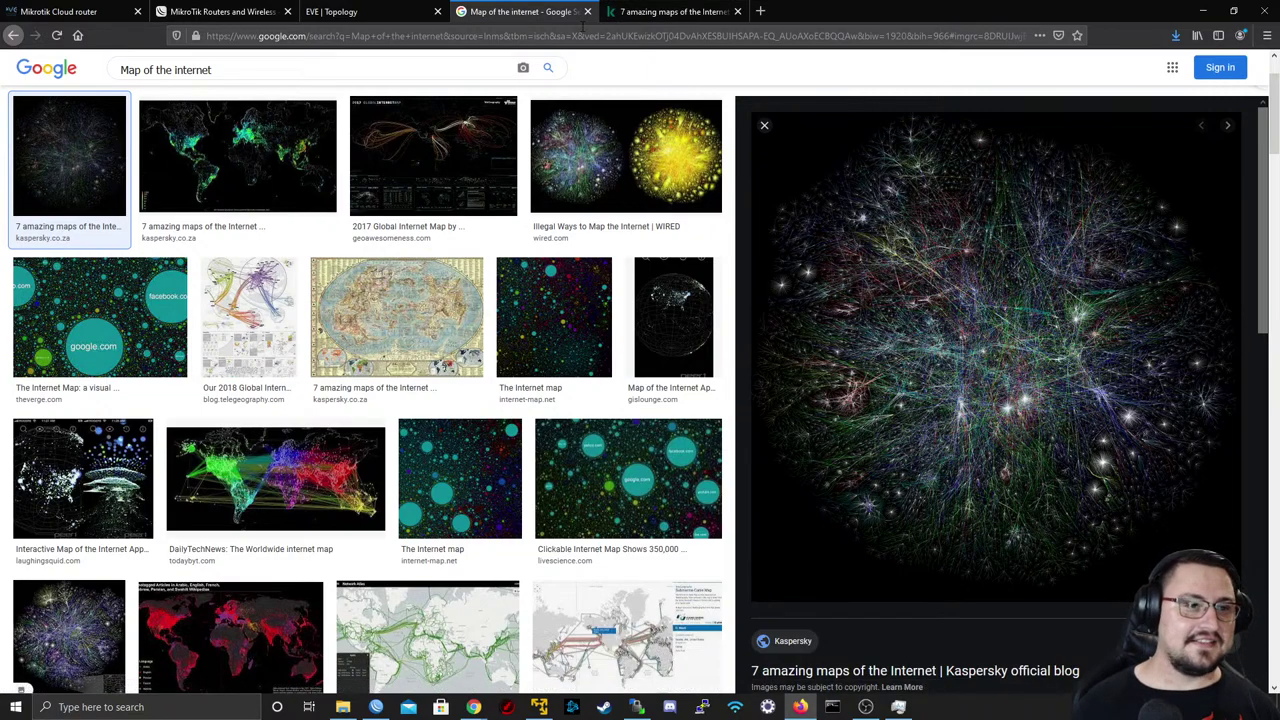
Search images for 'Map of the universe' and preview the Map of Local Universe image
{"action": "left_click", "coordinate": [318, 65]}
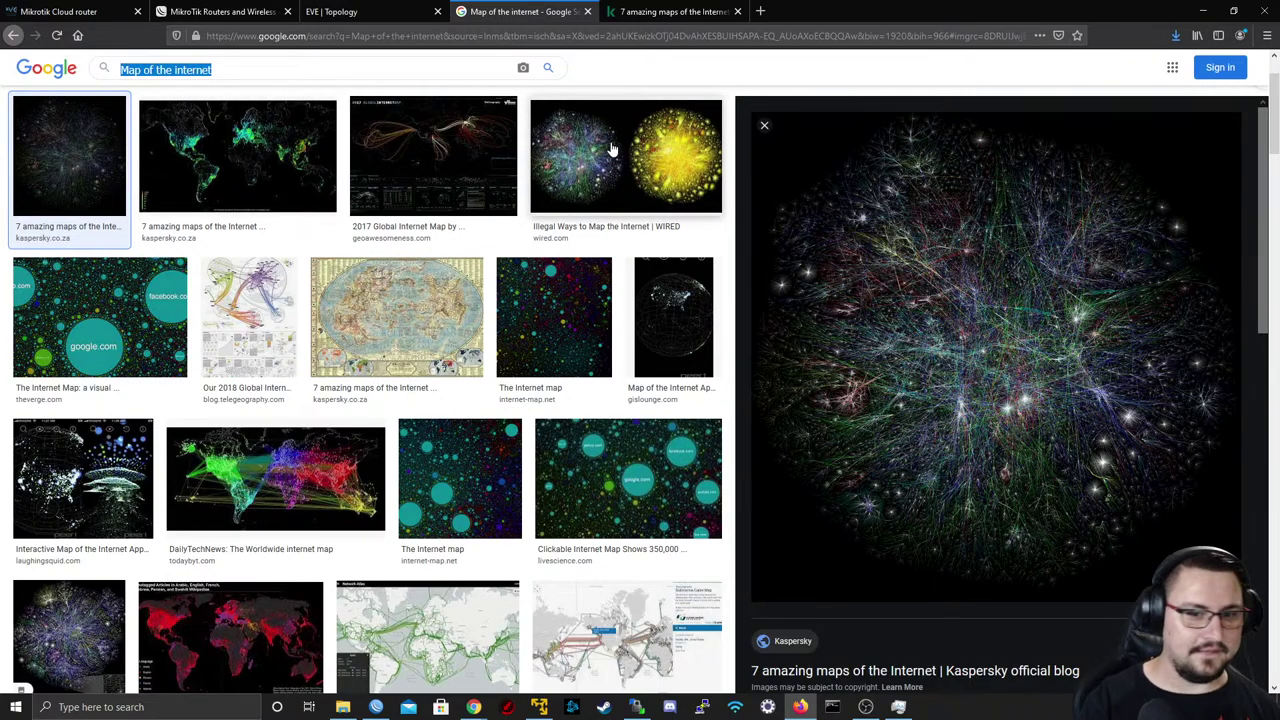
{"action": "type", "text": "Map of the un"}
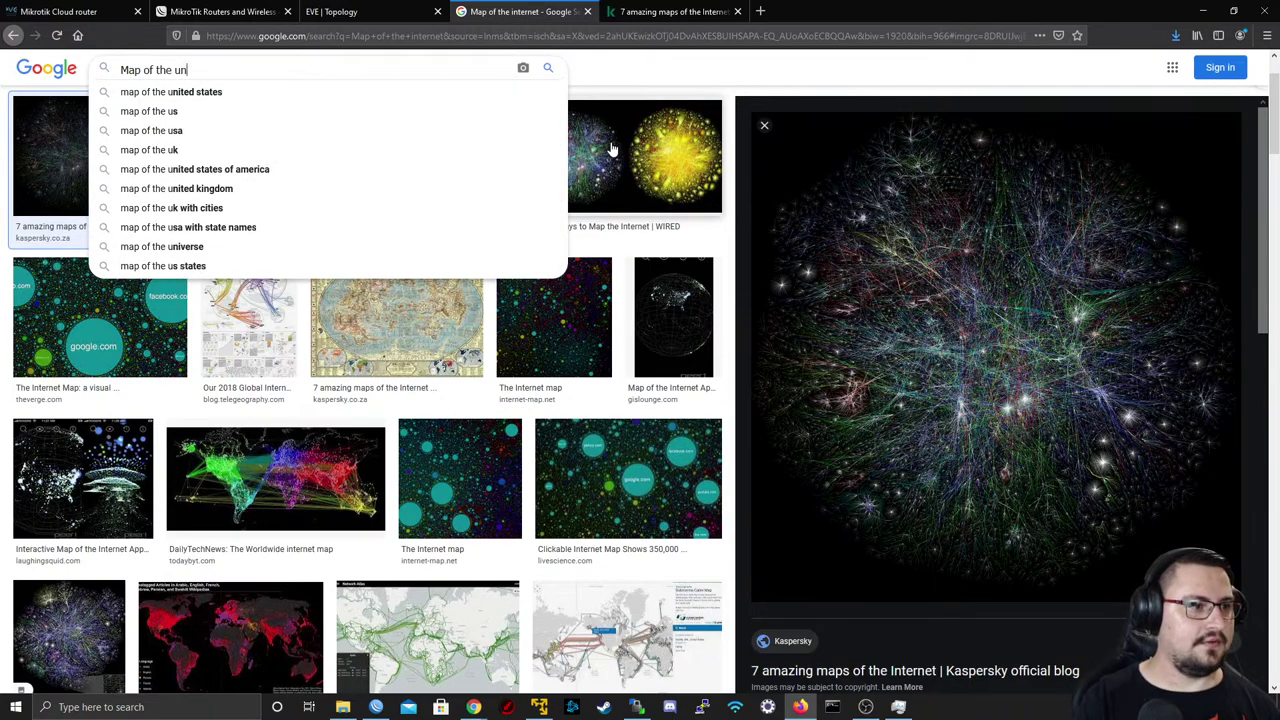
{"action": "type", "text": "ivirs"}
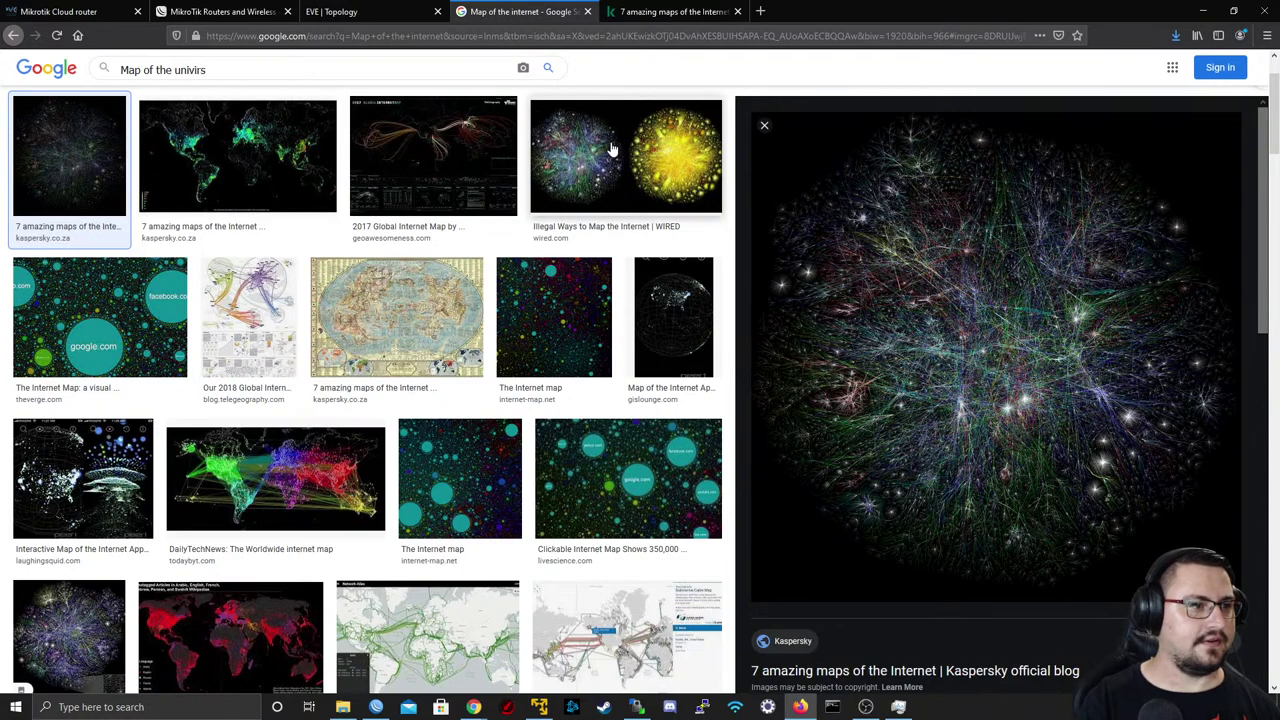
{"action": "key", "text": "BackSpace"}
{"action": "key", "text": "BackSpace"}
{"action": "key", "text": "BackSpace"}
{"action": "type", "text": "erse"}
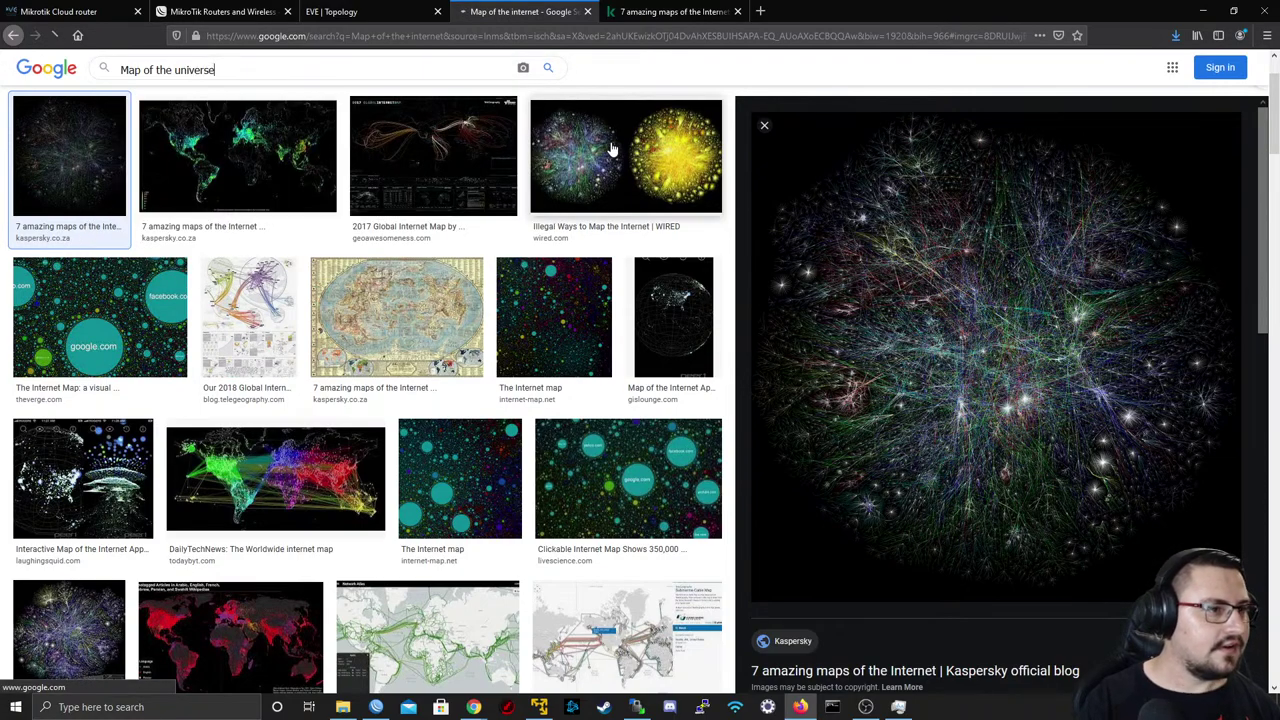
{"action": "key", "text": "Return"}
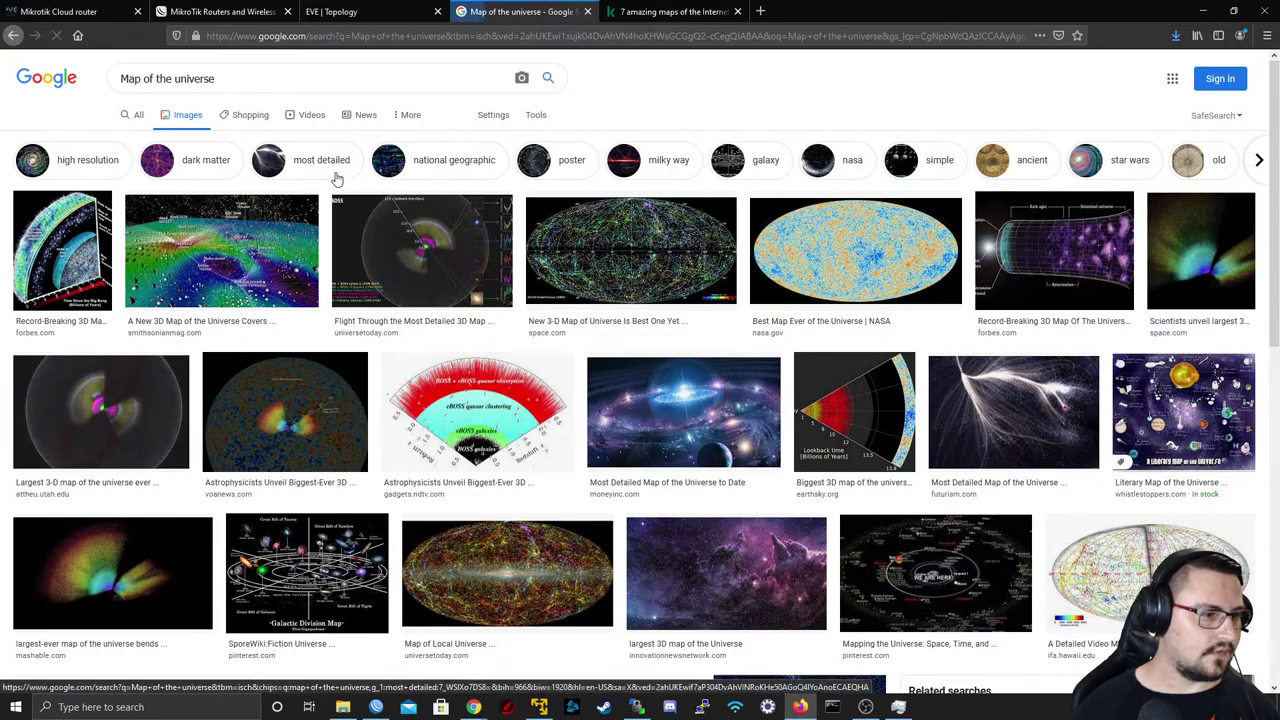
{"action": "scroll", "coordinate": [336, 178], "scroll_direction": "down", "scroll_amount": 1}
{"action": "scroll", "coordinate": [340, 170], "scroll_direction": "down", "scroll_amount": 2}
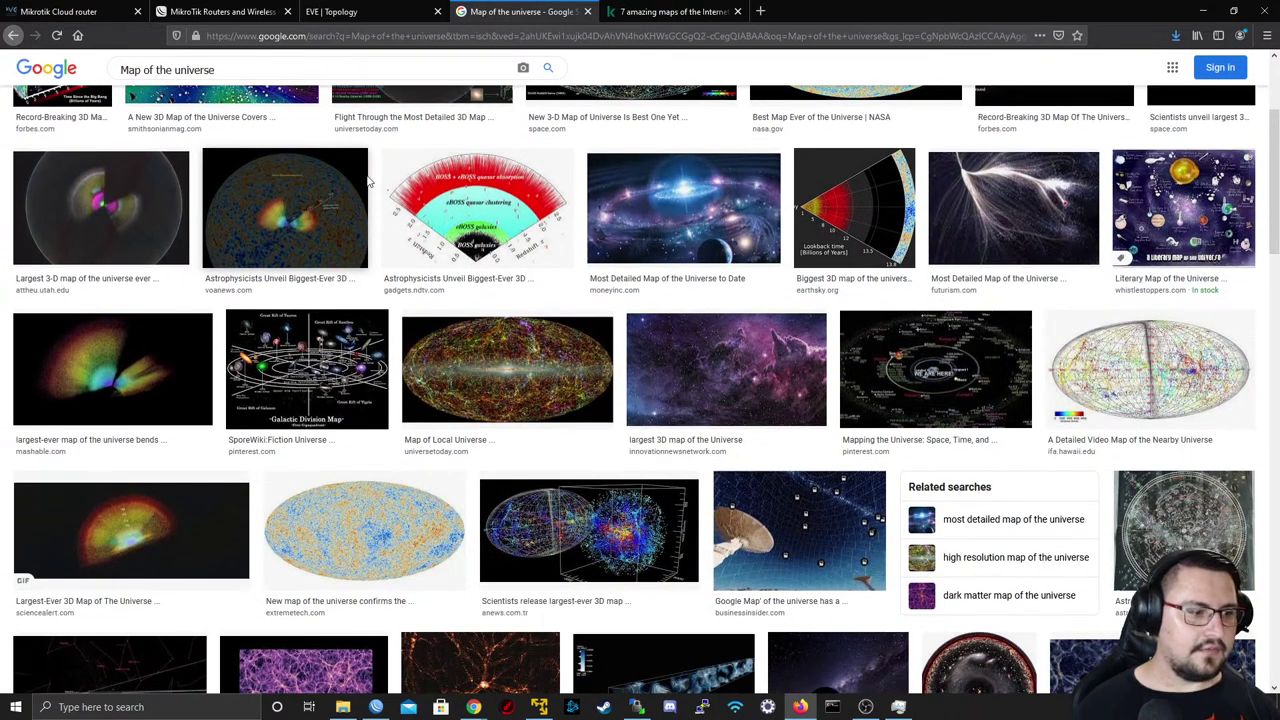
{"action": "left_click", "coordinate": [555, 372]}
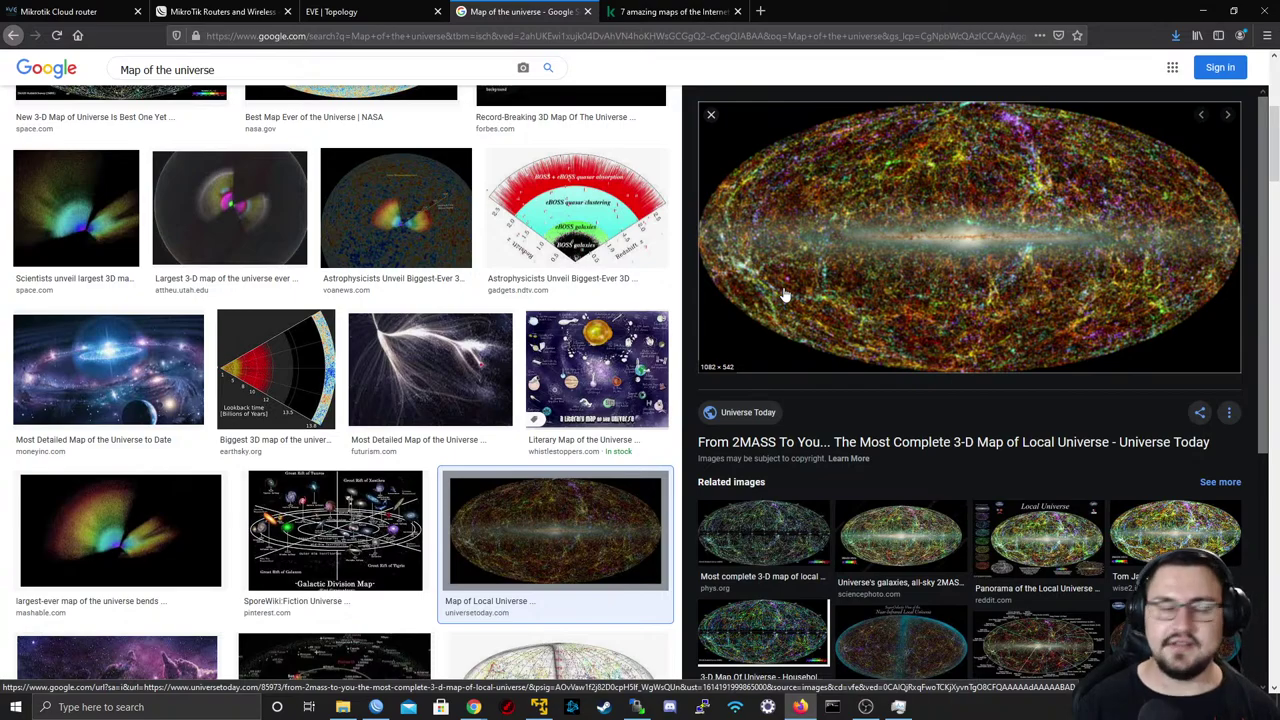
{"action": "left_click", "coordinate": [670, 11]}
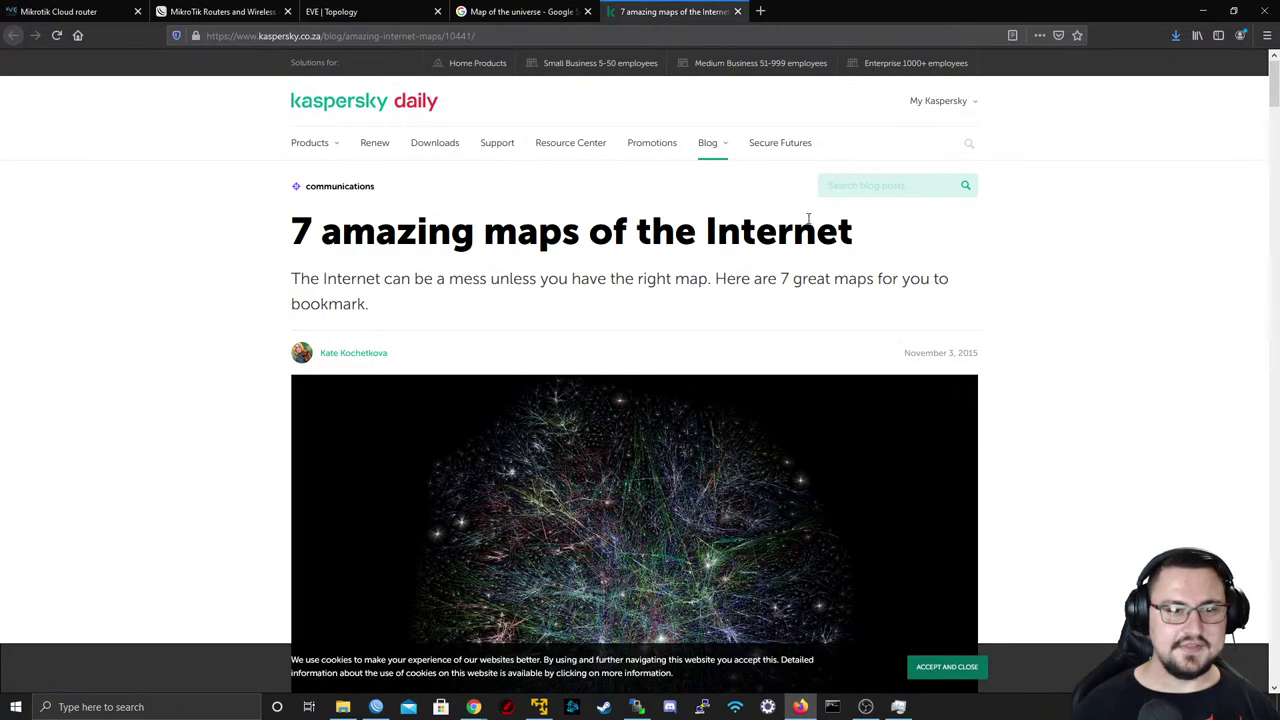
{"action": "scroll", "coordinate": [687, 214], "scroll_direction": "down", "scroll_amount": 4}
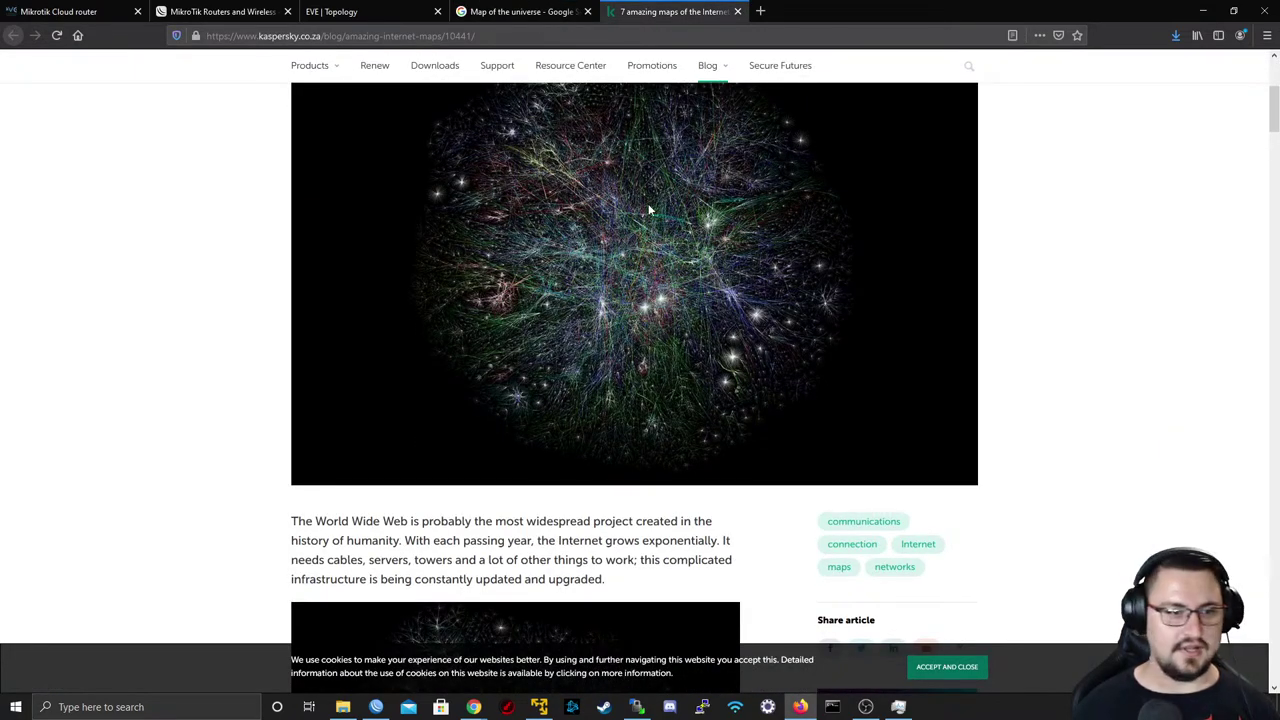
{"action": "scroll", "coordinate": [600, 215], "scroll_direction": "down", "scroll_amount": 1}
{"action": "scroll", "coordinate": [540, 260], "scroll_direction": "up", "scroll_amount": 1}
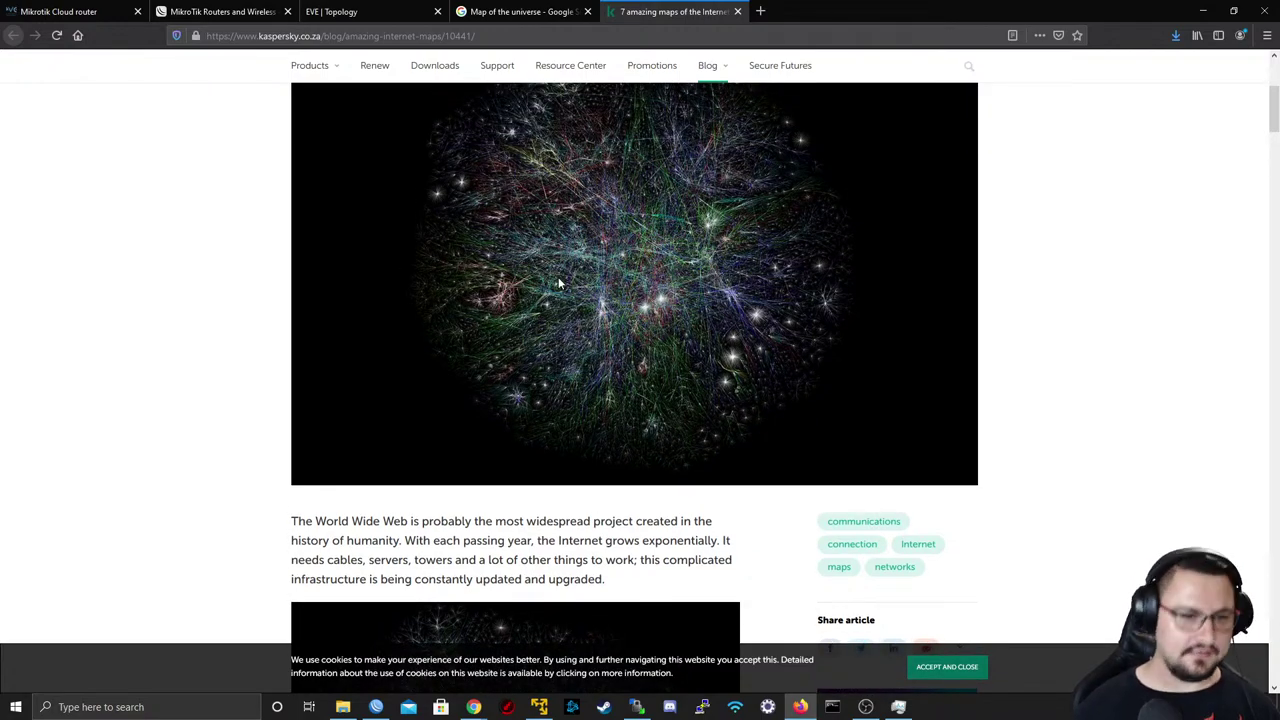
{"action": "scroll", "coordinate": [622, 340], "scroll_direction": "up", "scroll_amount": 3}
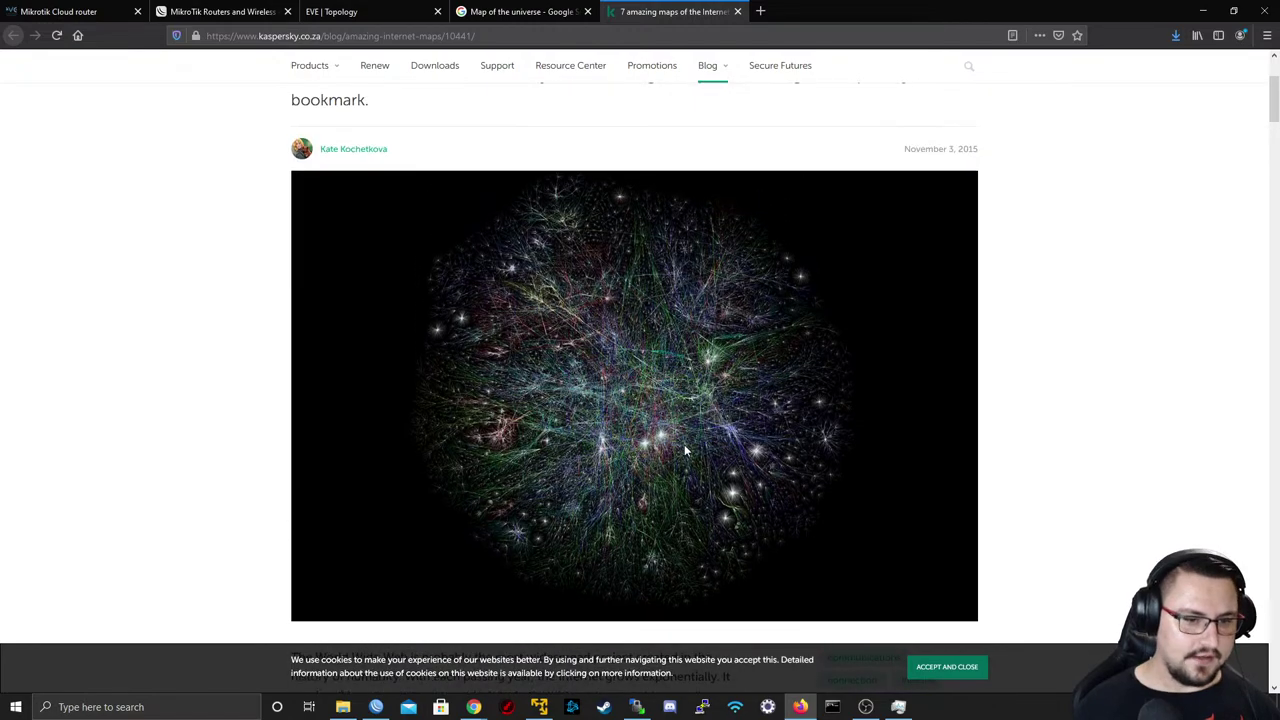
{"action": "scroll", "coordinate": [684, 444], "scroll_direction": "down", "scroll_amount": 2}
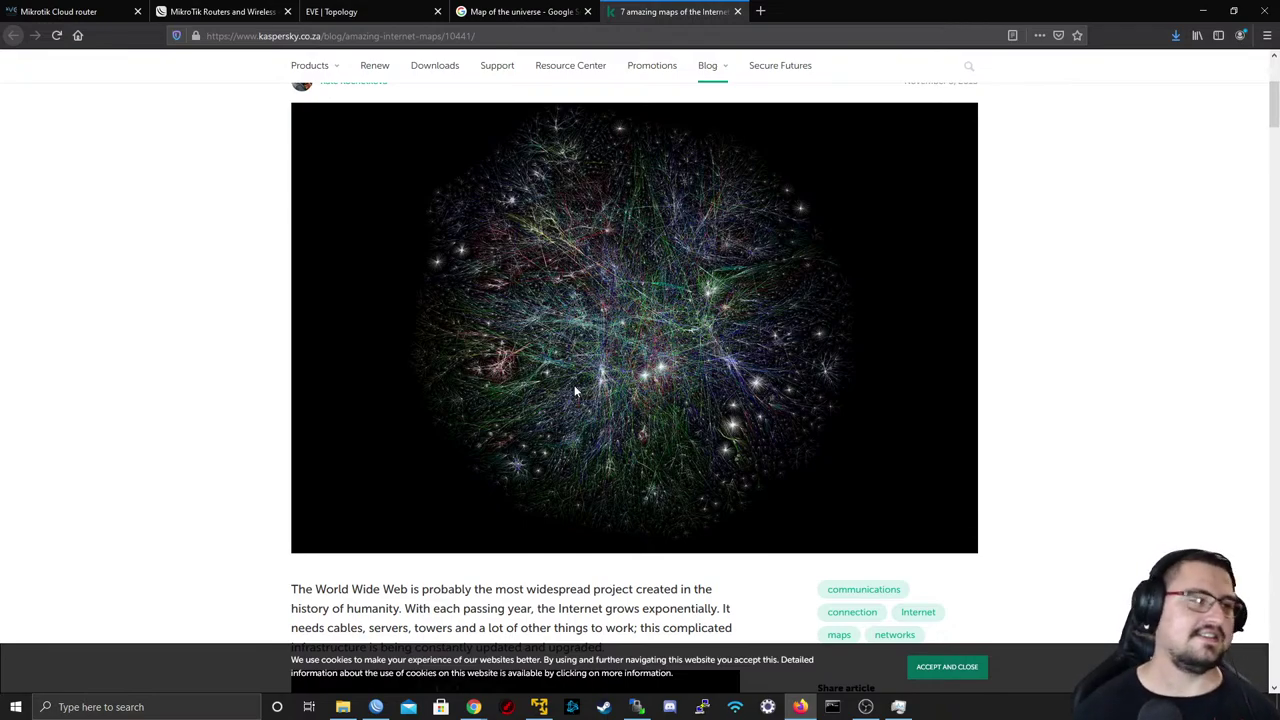
Close the MikroTik download, 'Map of the universe' Google and Kaspersky maps browser tabs
{"action": "left_click", "coordinate": [113, 10]}
{"action": "left_click", "coordinate": [200, 12]}
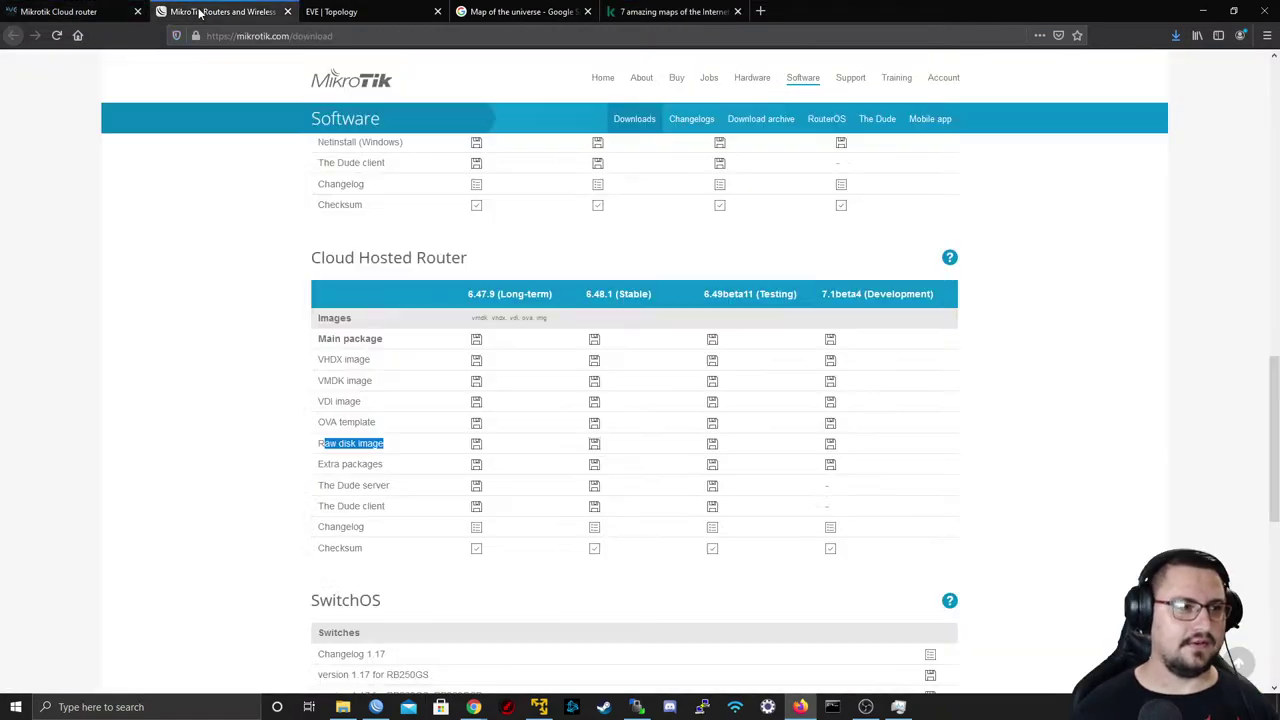
{"action": "left_click", "coordinate": [287, 11]}
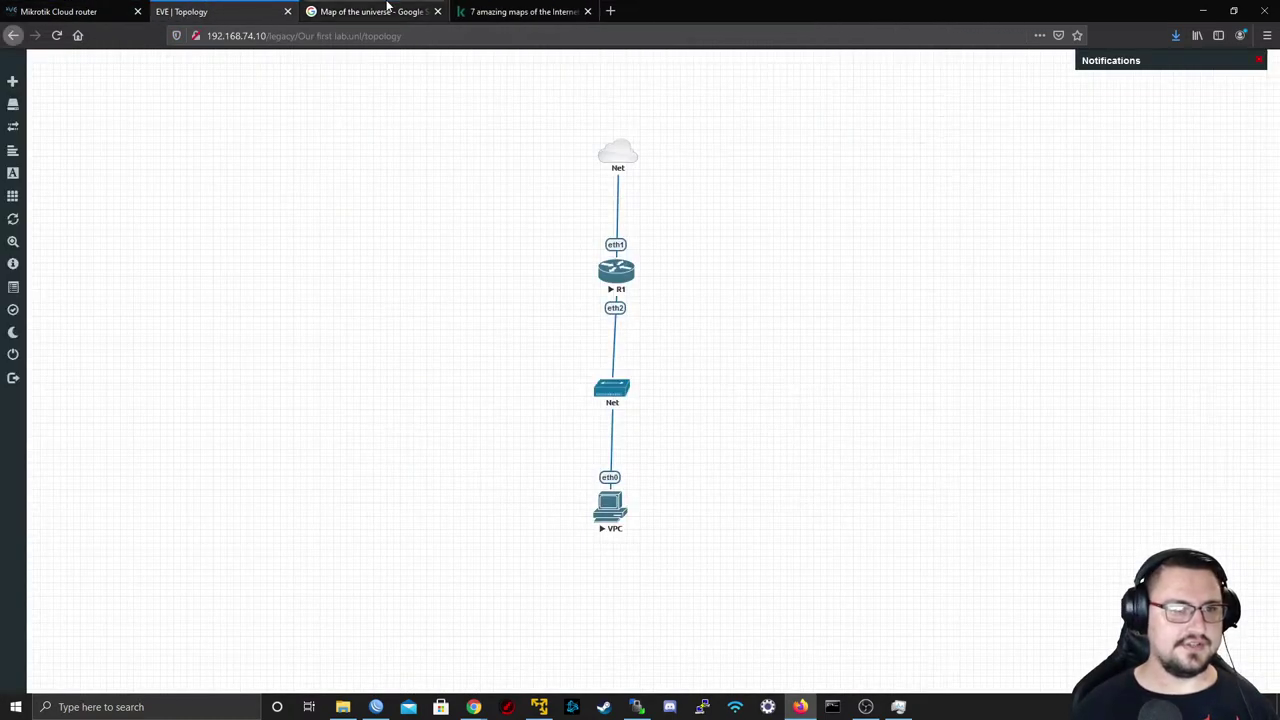
{"action": "left_click", "coordinate": [385, 8]}
{"action": "left_click", "coordinate": [415, 8]}
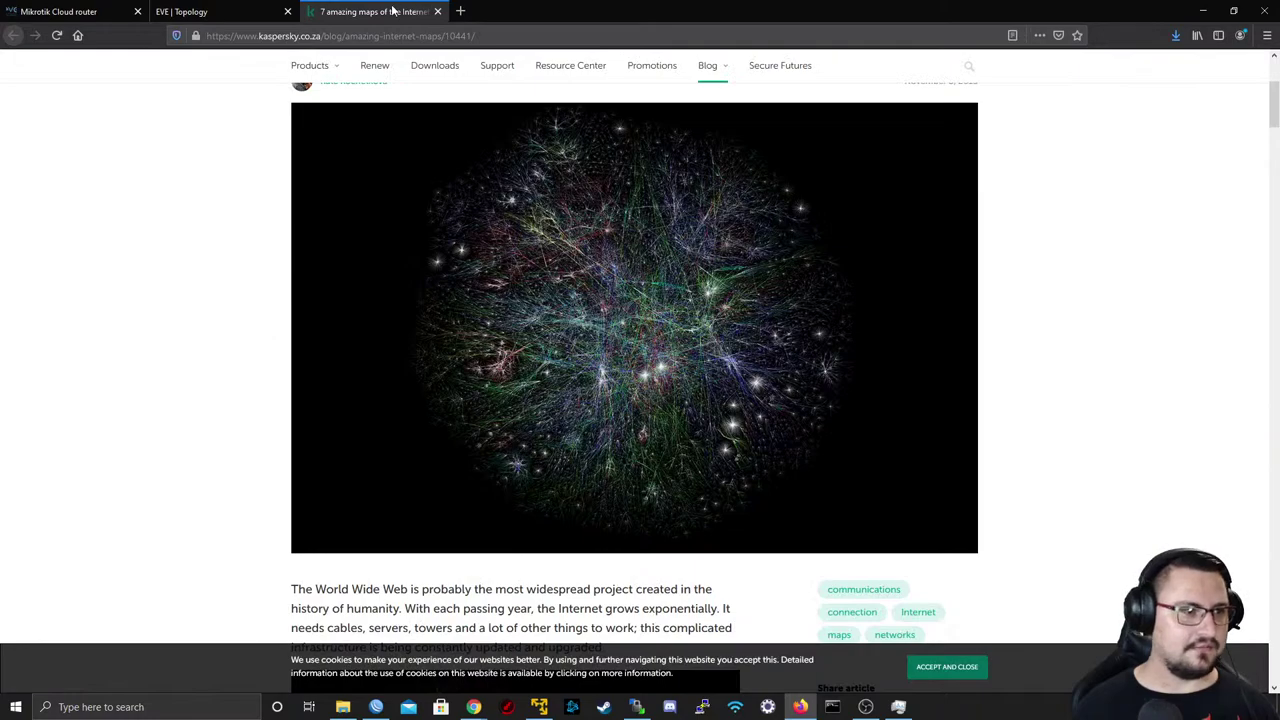
{"action": "middle_click", "coordinate": [393, 8]}
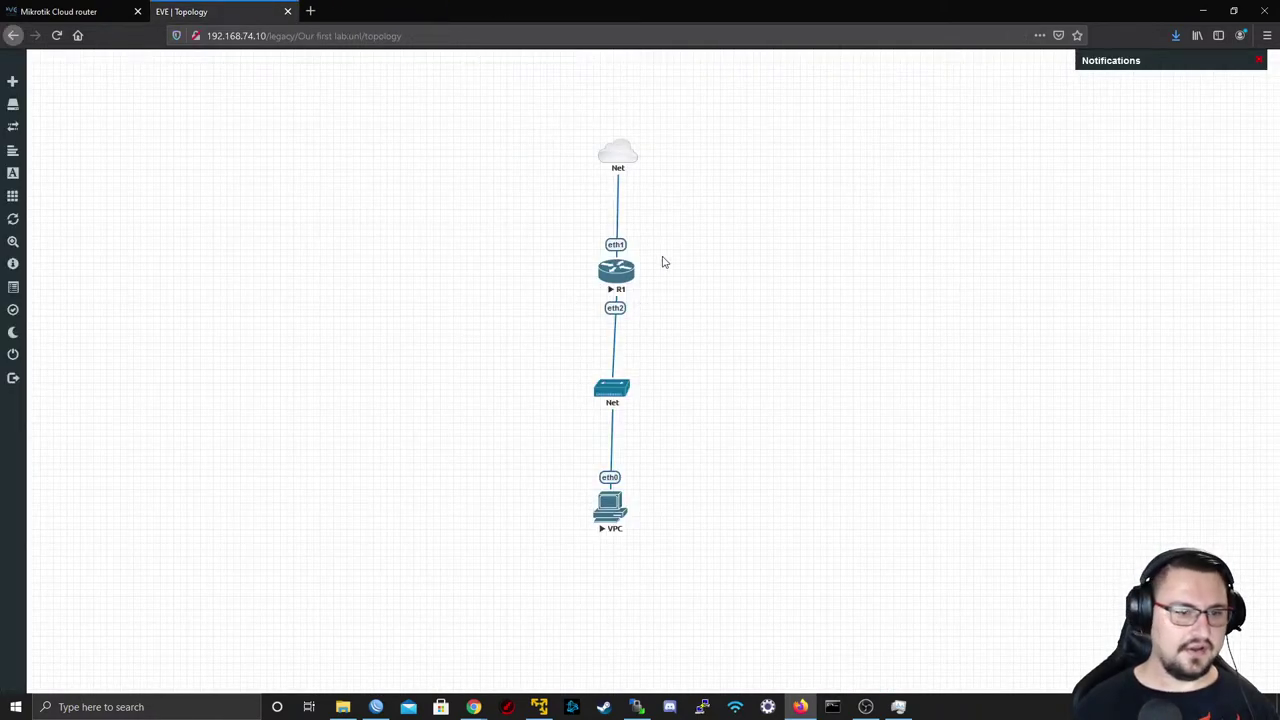
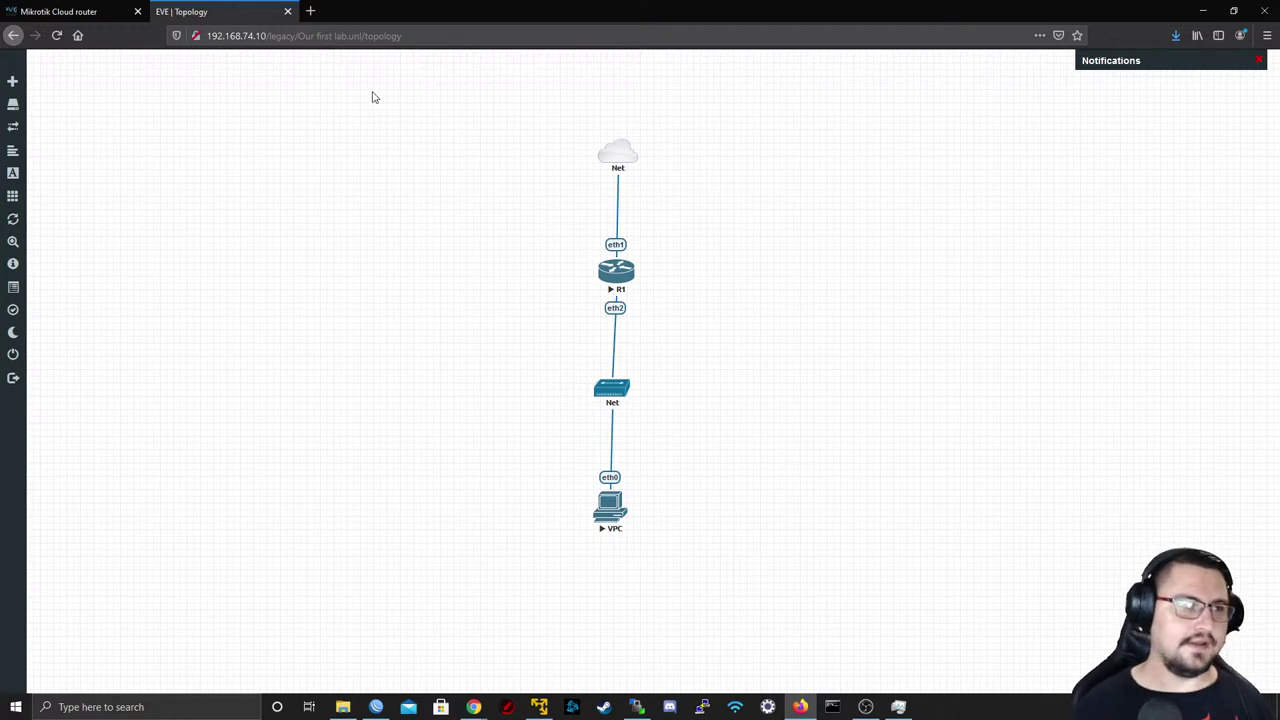
Search Google for 'MikroTik TOC' in a new tab and open the Manual:TOC - MikroTik Wiki result
{"action": "left_click", "coordinate": [311, 12]}
{"action": "type", "text": "M"}
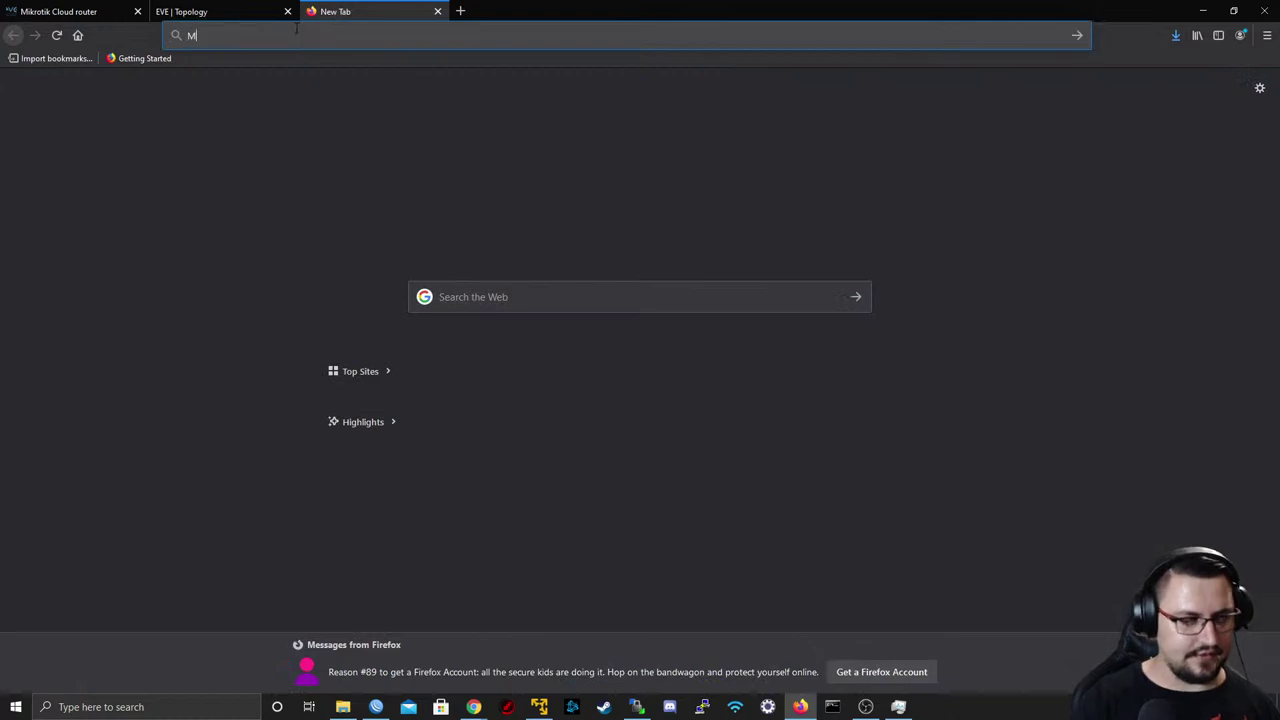
{"action": "type", "text": "ikroTik TOC"}
{"action": "key", "text": "Return"}
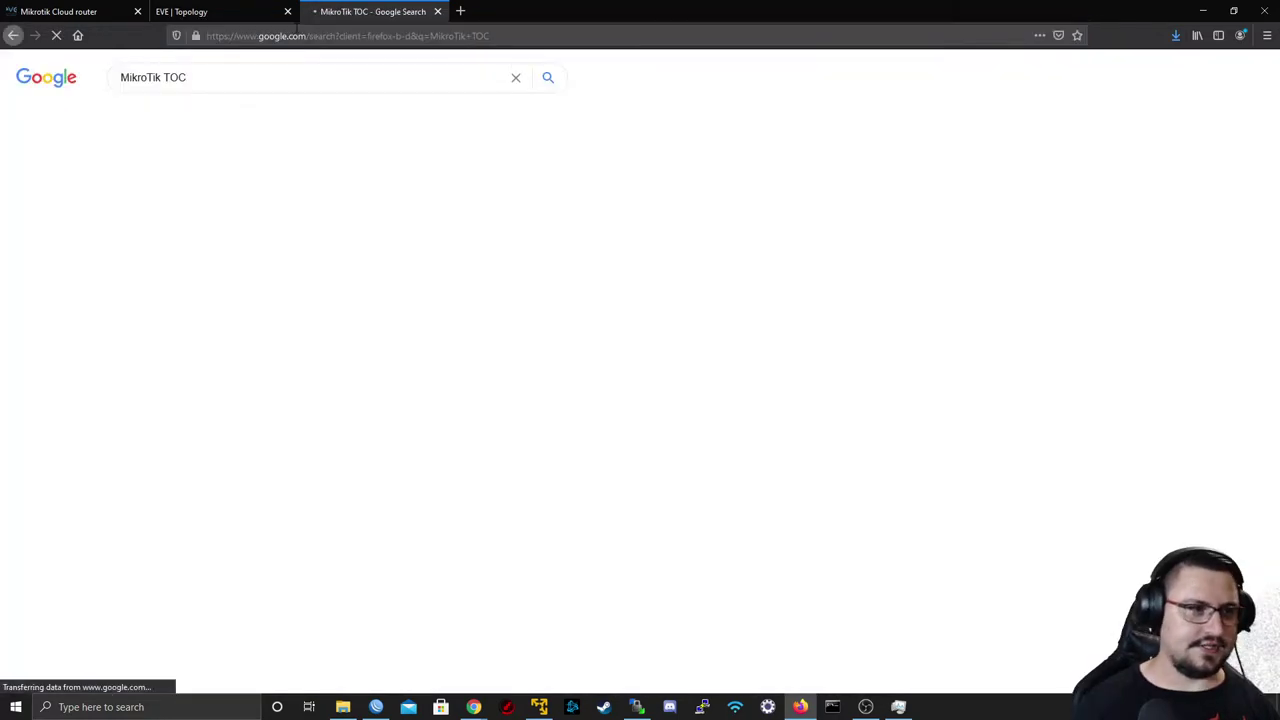
{"action": "left_click", "coordinate": [191, 192]}
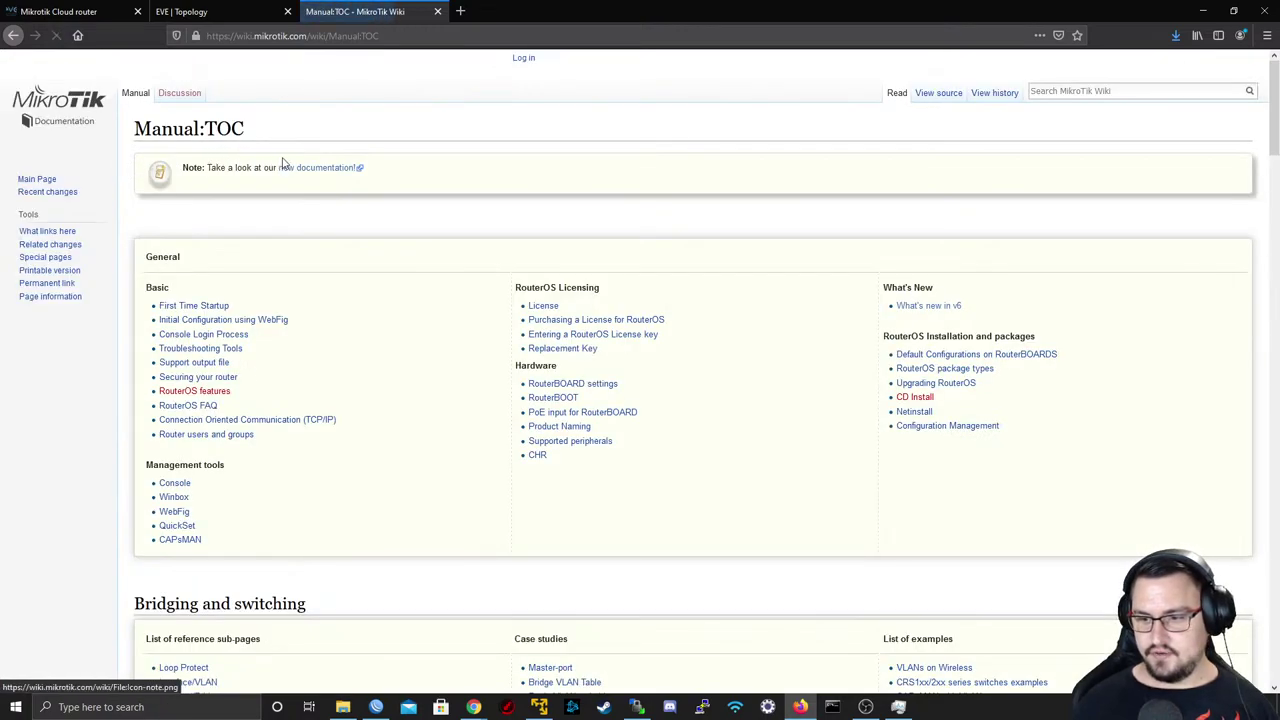
Scroll through the Manual:TOC table of contents
{"action": "scroll", "coordinate": [450, 152], "scroll_direction": "down", "scroll_amount": 1}
{"action": "scroll", "coordinate": [450, 152], "scroll_direction": "down", "scroll_amount": 5}
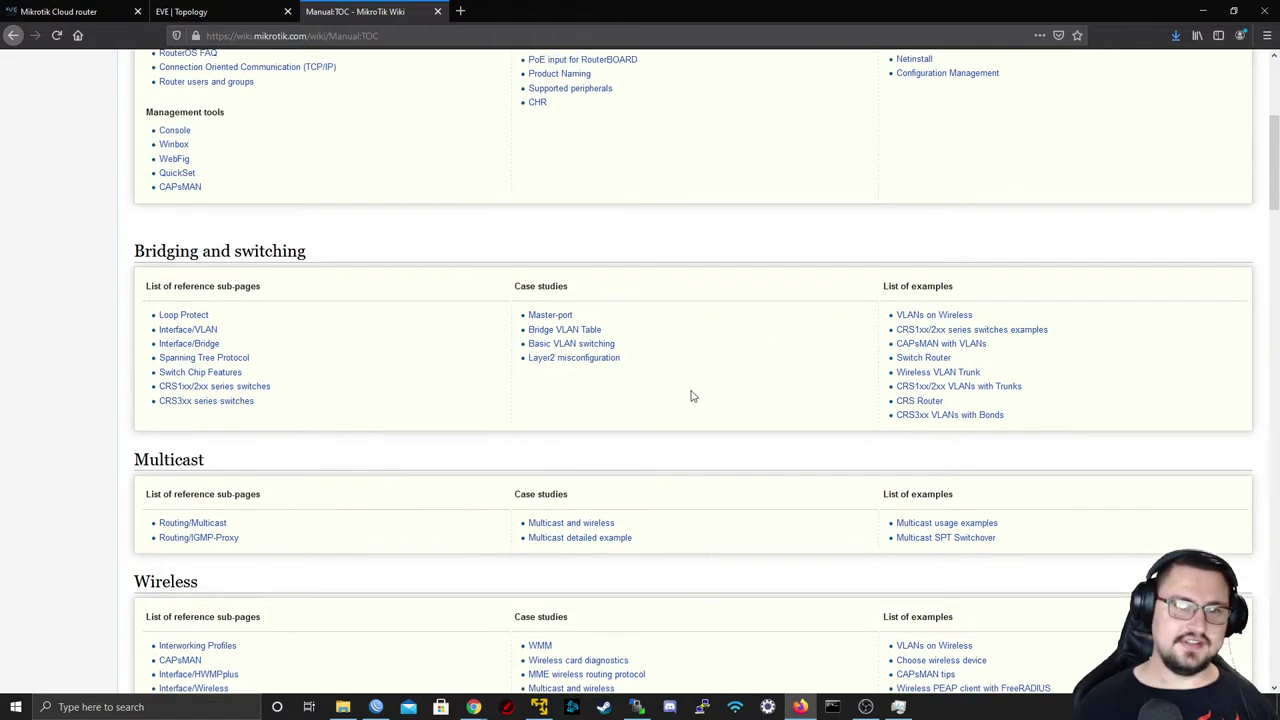
{"action": "scroll", "coordinate": [691, 394], "scroll_direction": "up", "scroll_amount": 6}
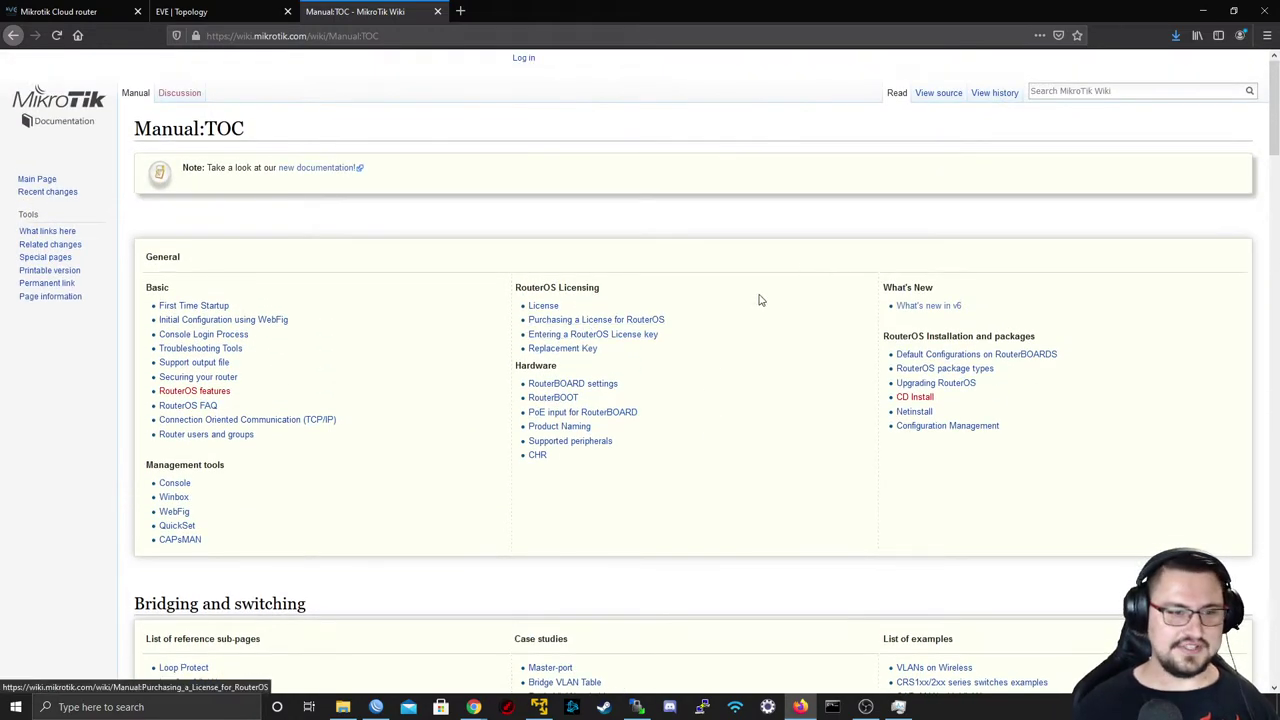
{"action": "scroll", "coordinate": [766, 300], "scroll_direction": "down", "scroll_amount": 1}
{"action": "scroll", "coordinate": [742, 298], "scroll_direction": "up", "scroll_amount": 1}
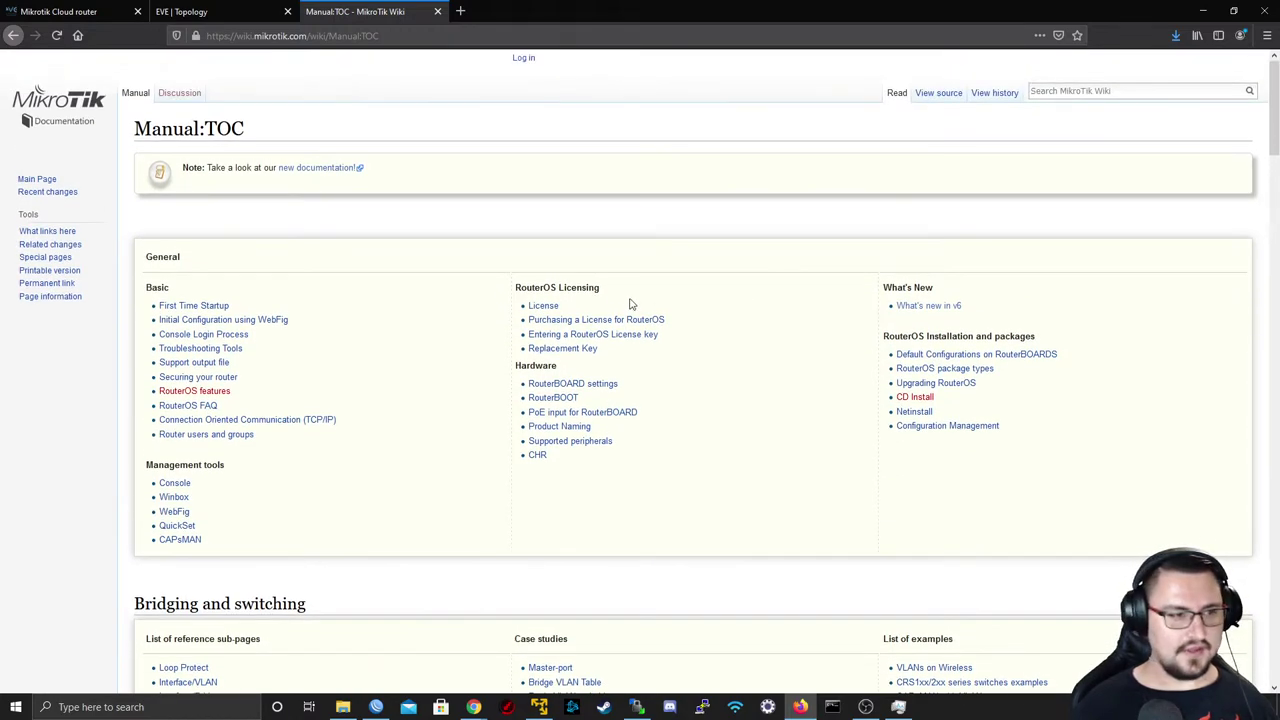
{"action": "scroll", "coordinate": [487, 261], "scroll_direction": "down", "scroll_amount": 1}
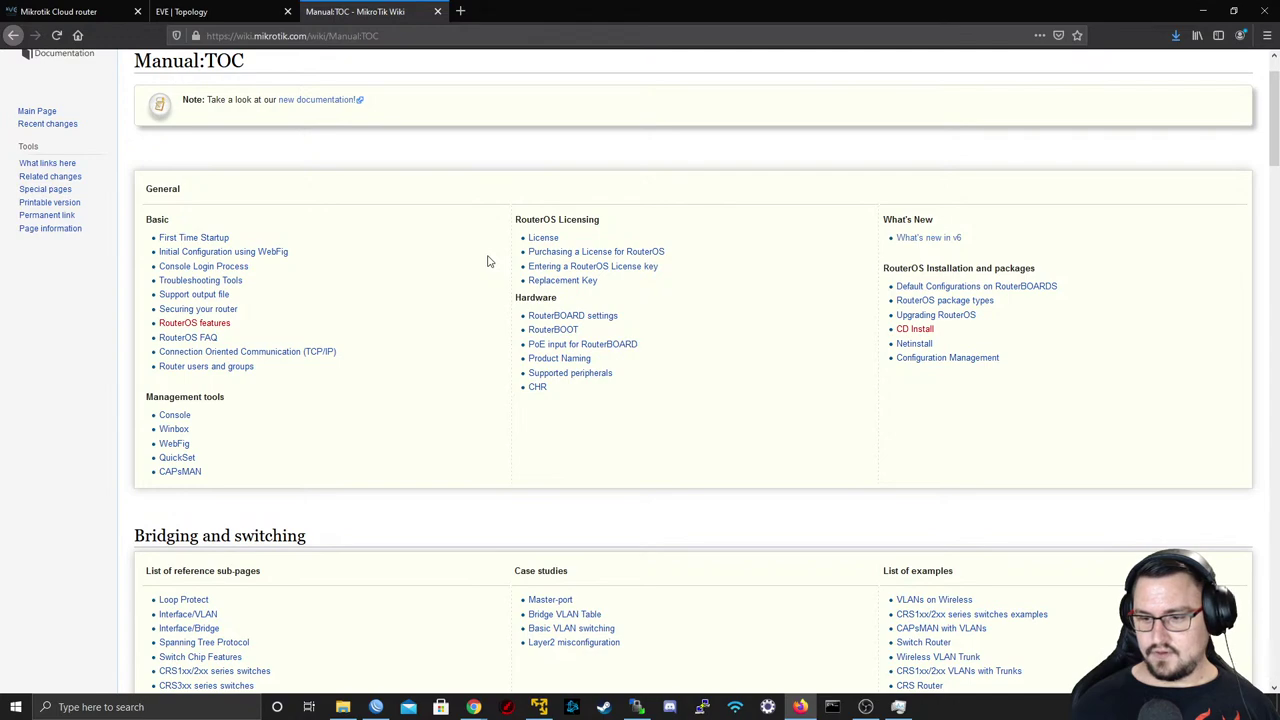
{"action": "scroll", "coordinate": [488, 261], "scroll_direction": "down", "scroll_amount": 1}
{"action": "scroll", "coordinate": [488, 261], "scroll_direction": "up", "scroll_amount": 2}
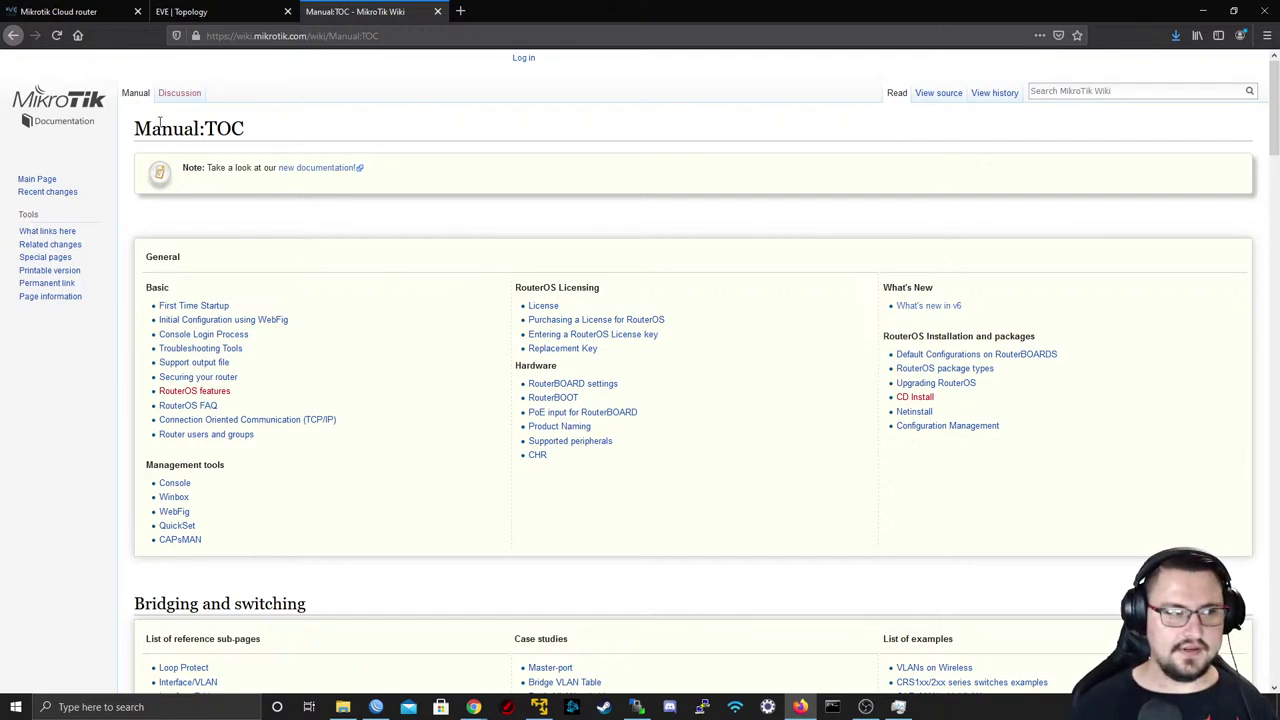
Highlight part of the Manual:TOC title and review the Wireless, Interface and IP listings
{"action": "left_click_drag", "start_coordinate": [160, 126], "coordinate": [205, 128]}
{"action": "scroll", "coordinate": [372, 140], "scroll_direction": "down", "scroll_amount": 5}
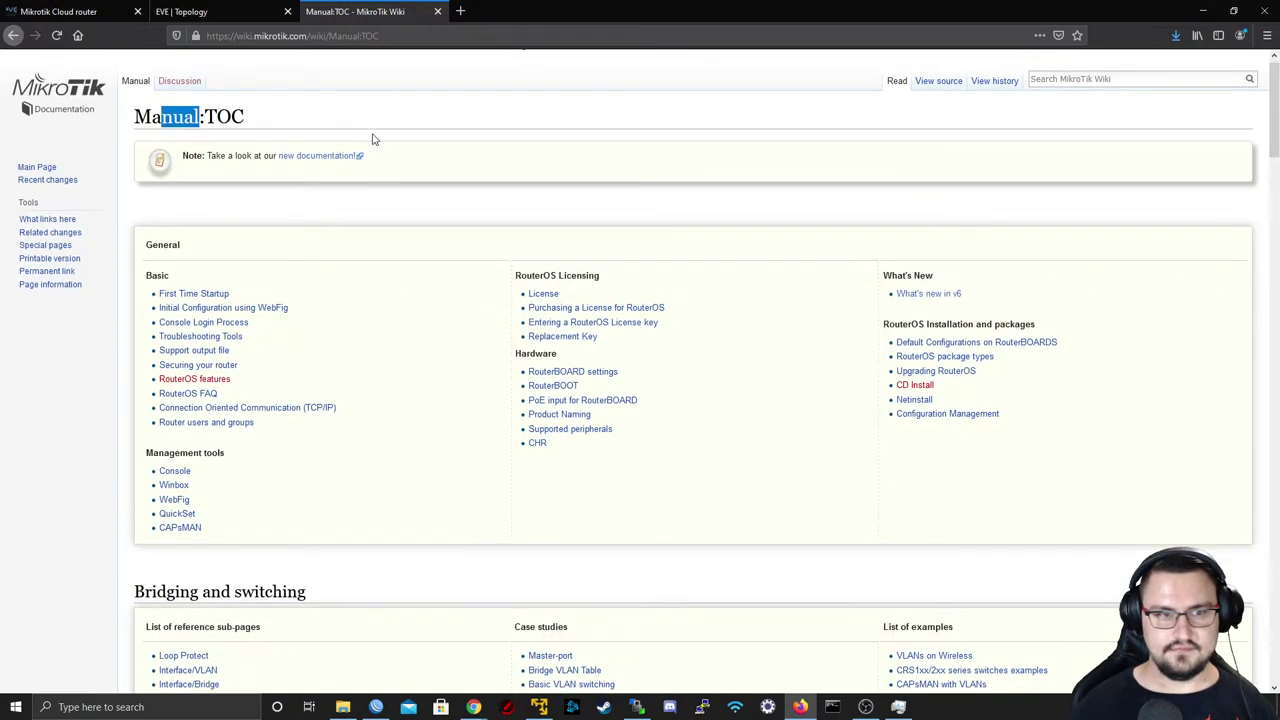
{"action": "scroll", "coordinate": [372, 140], "scroll_direction": "down", "scroll_amount": 5}
{"action": "scroll", "coordinate": [372, 200], "scroll_direction": "up", "scroll_amount": 9}
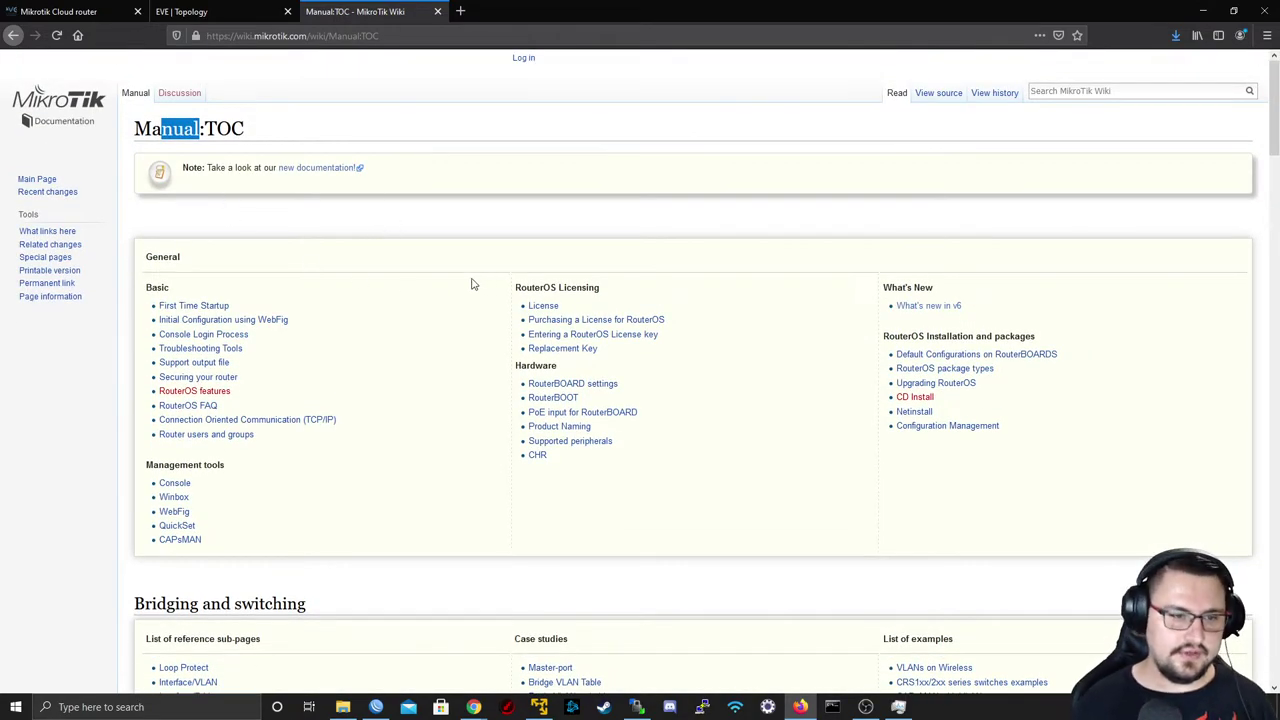
{"action": "scroll", "coordinate": [380, 280], "scroll_direction": "down", "scroll_amount": 10}
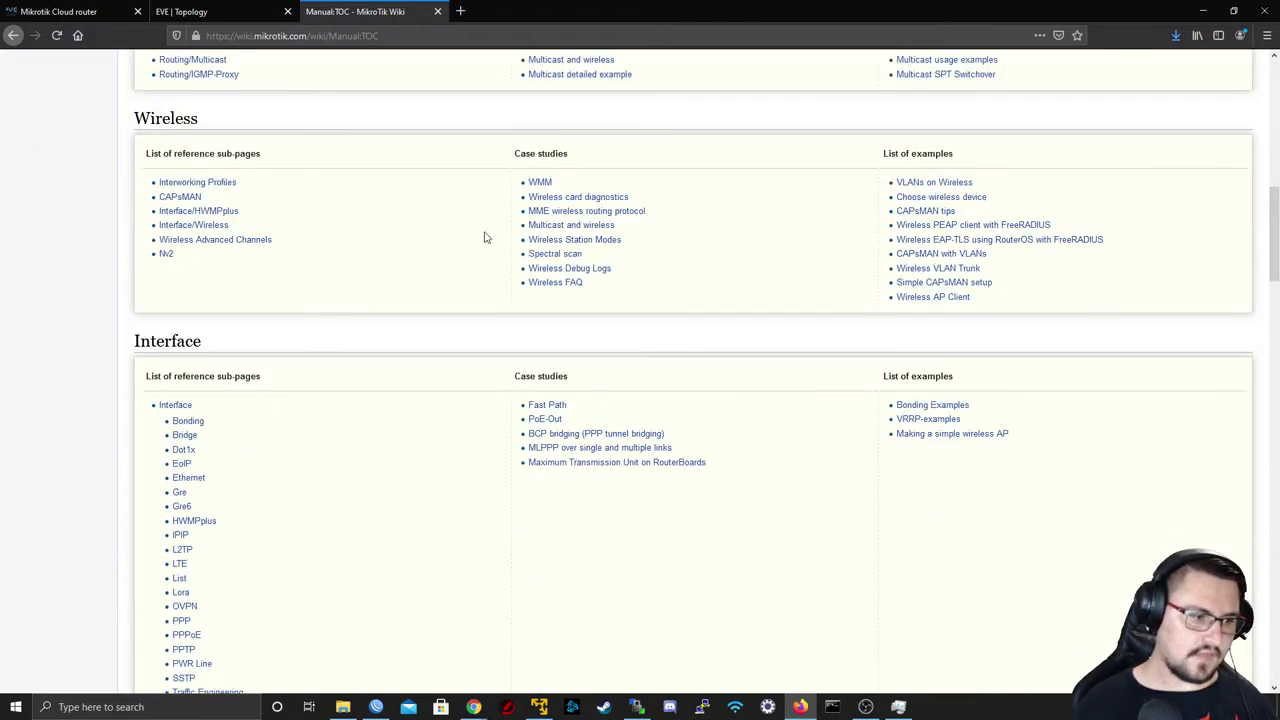
{"action": "scroll", "coordinate": [375, 296], "scroll_direction": "up", "scroll_amount": 1}
{"action": "scroll", "coordinate": [373, 294], "scroll_direction": "up", "scroll_amount": 3}
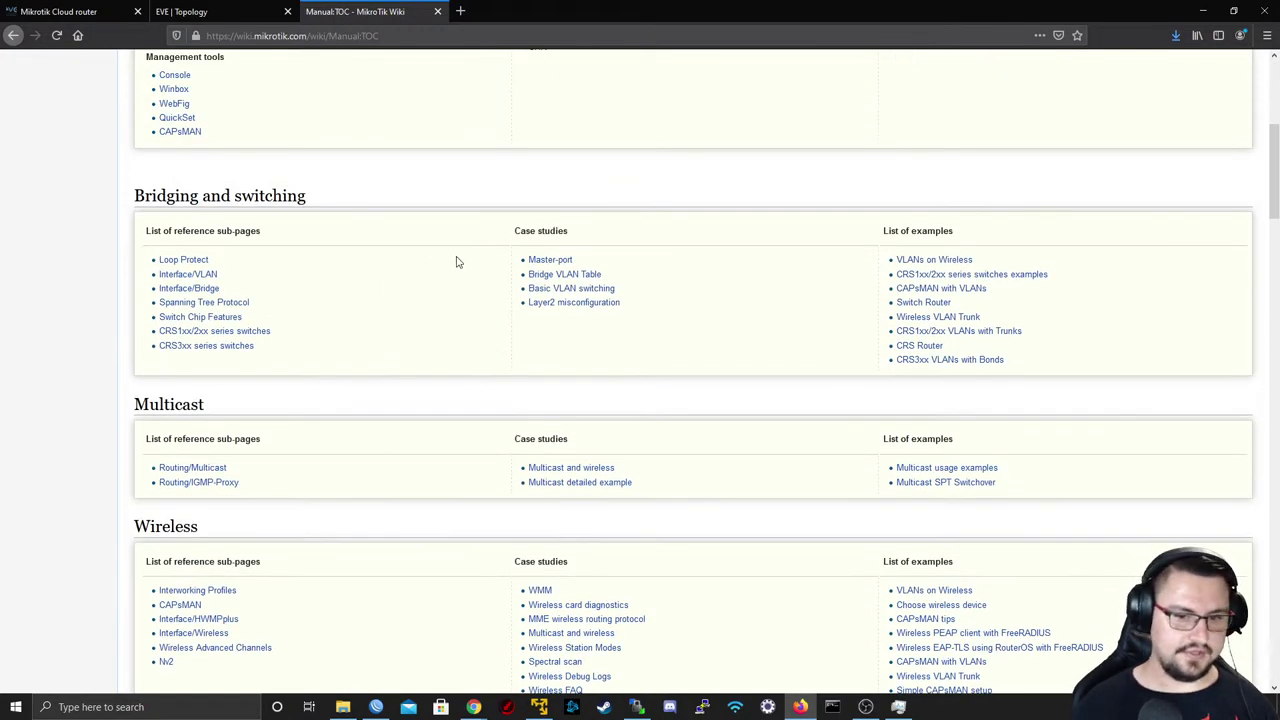
{"action": "scroll", "coordinate": [457, 261], "scroll_direction": "down", "scroll_amount": 1}
{"action": "scroll", "coordinate": [440, 250], "scroll_direction": "down", "scroll_amount": 2}
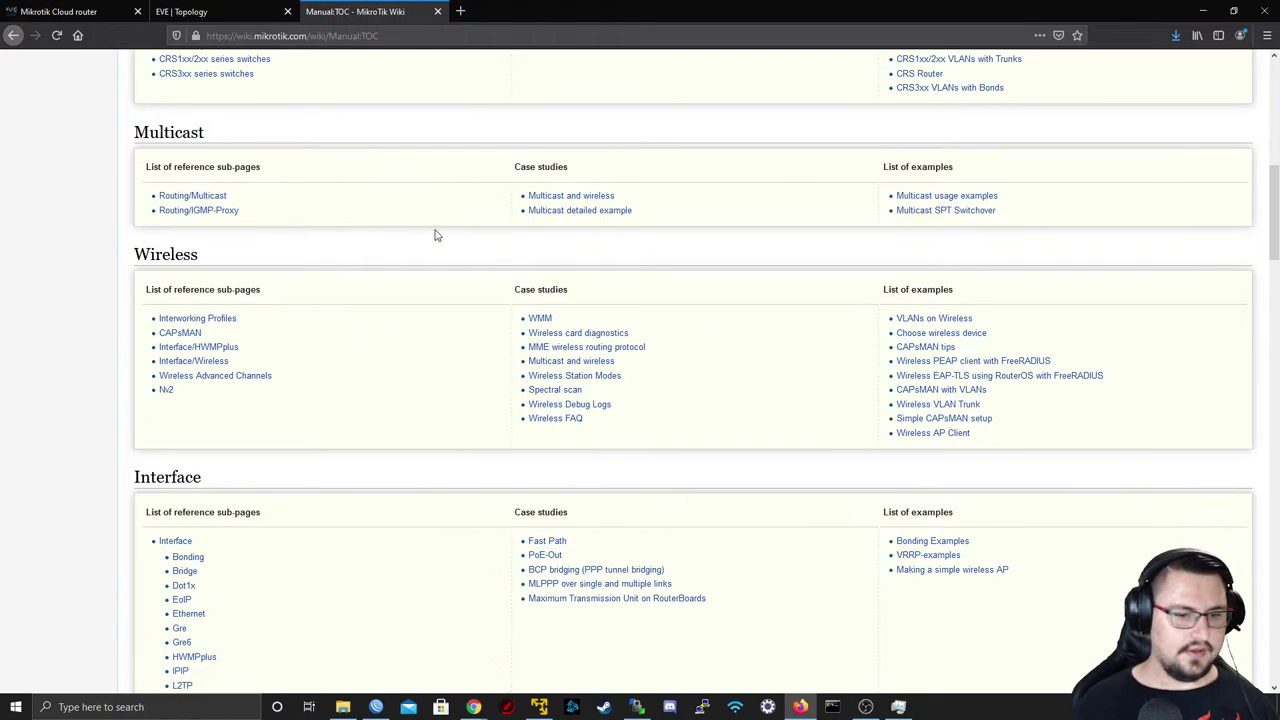
{"action": "scroll", "coordinate": [503, 239], "scroll_direction": "down", "scroll_amount": 2}
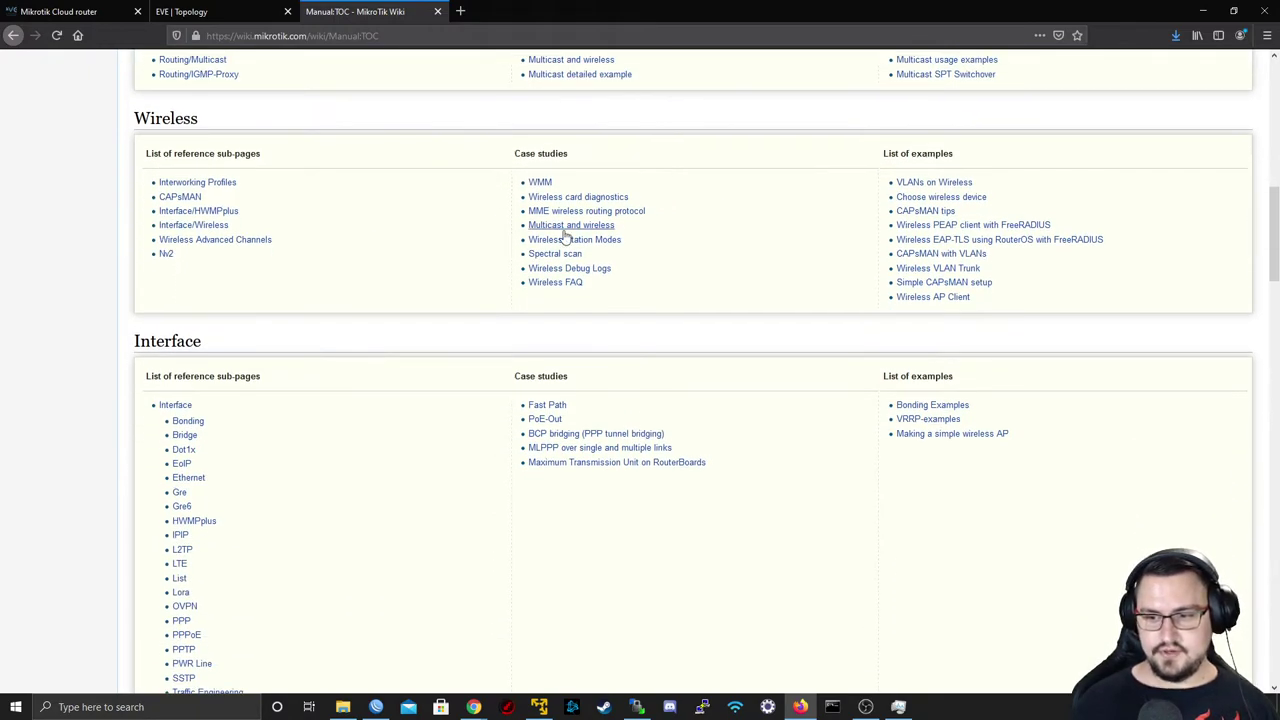
{"action": "scroll", "coordinate": [680, 255], "scroll_direction": "up", "scroll_amount": 1}
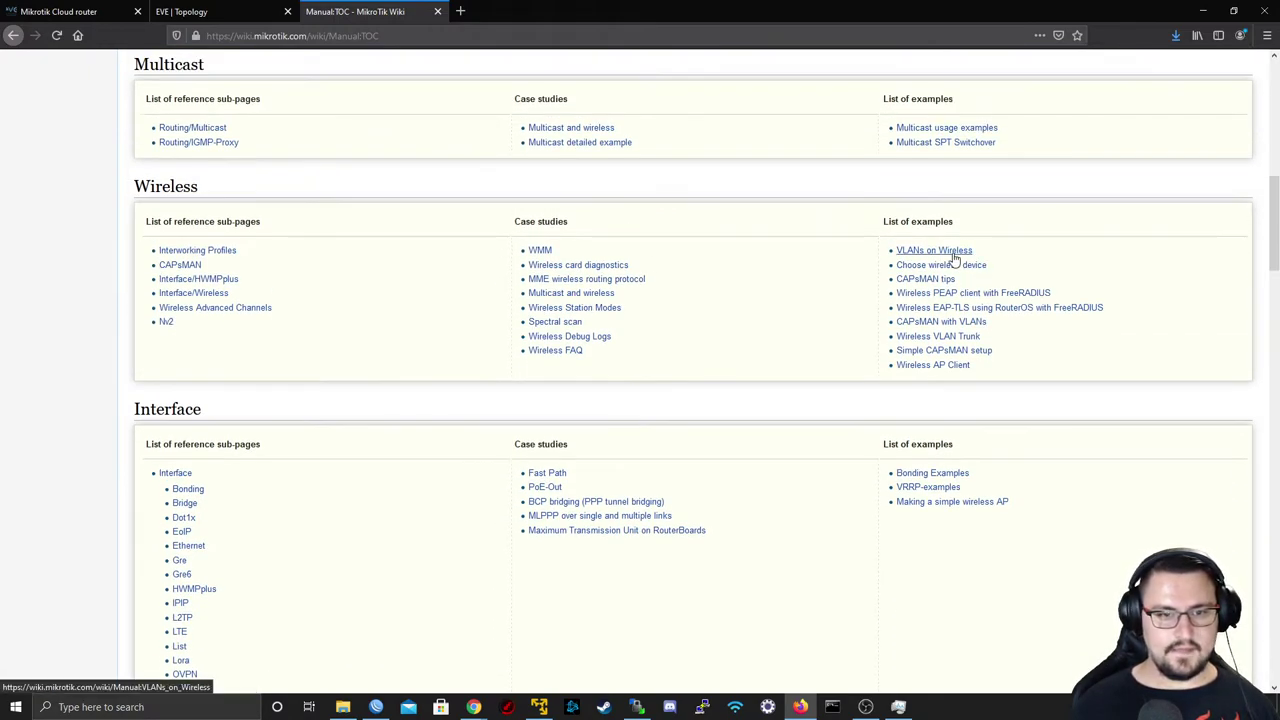
{"action": "scroll", "coordinate": [945, 265], "scroll_direction": "up", "scroll_amount": 1}
{"action": "scroll", "coordinate": [532, 412], "scroll_direction": "down", "scroll_amount": 4}
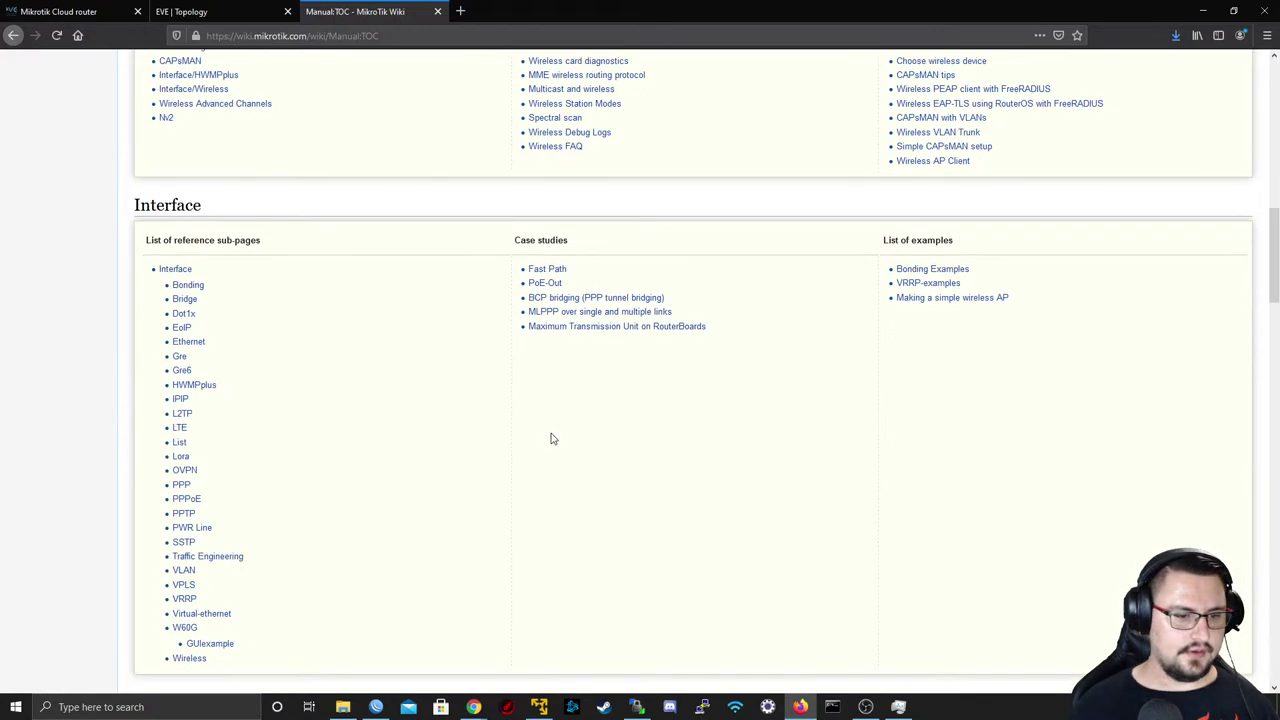
{"action": "scroll", "coordinate": [534, 366], "scroll_direction": "down", "scroll_amount": 1}
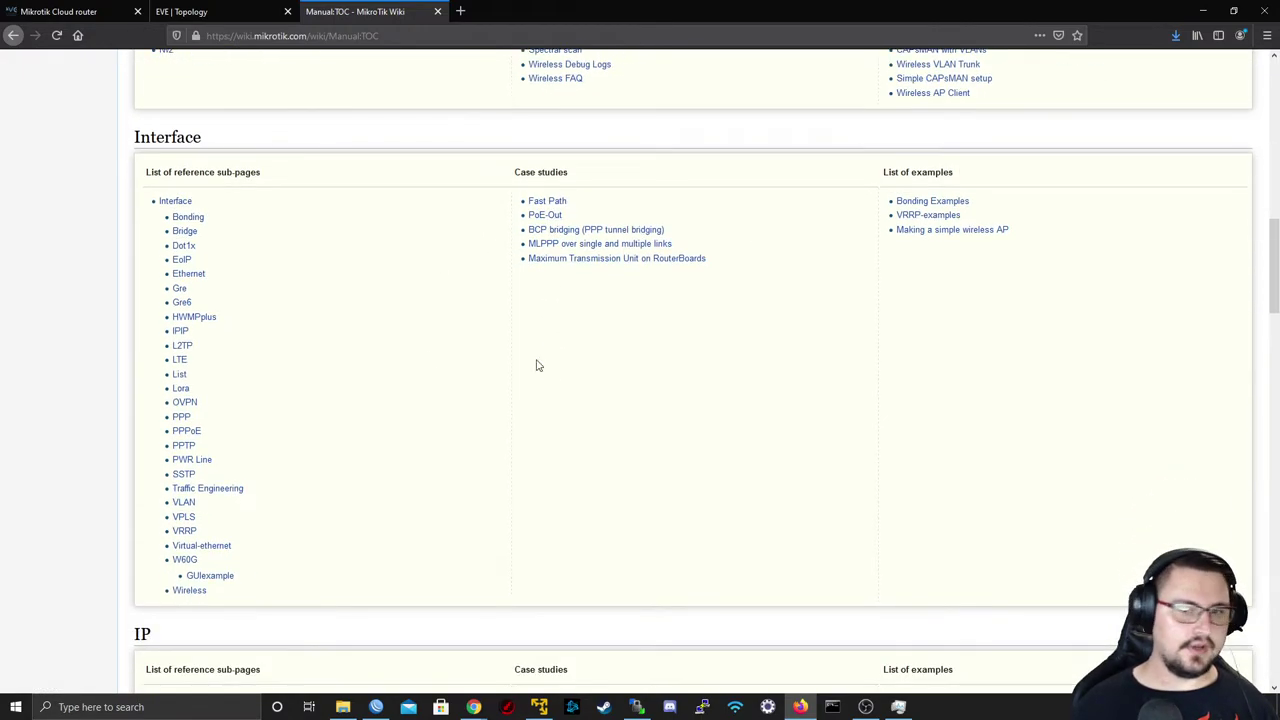
{"action": "scroll", "coordinate": [700, 300], "scroll_direction": "up", "scroll_amount": 5}
{"action": "scroll", "coordinate": [934, 226], "scroll_direction": "down", "scroll_amount": 6}
{"action": "scroll", "coordinate": [903, 220], "scroll_direction": "up", "scroll_amount": 1}
{"action": "scroll", "coordinate": [594, 354], "scroll_direction": "down", "scroll_amount": 14}
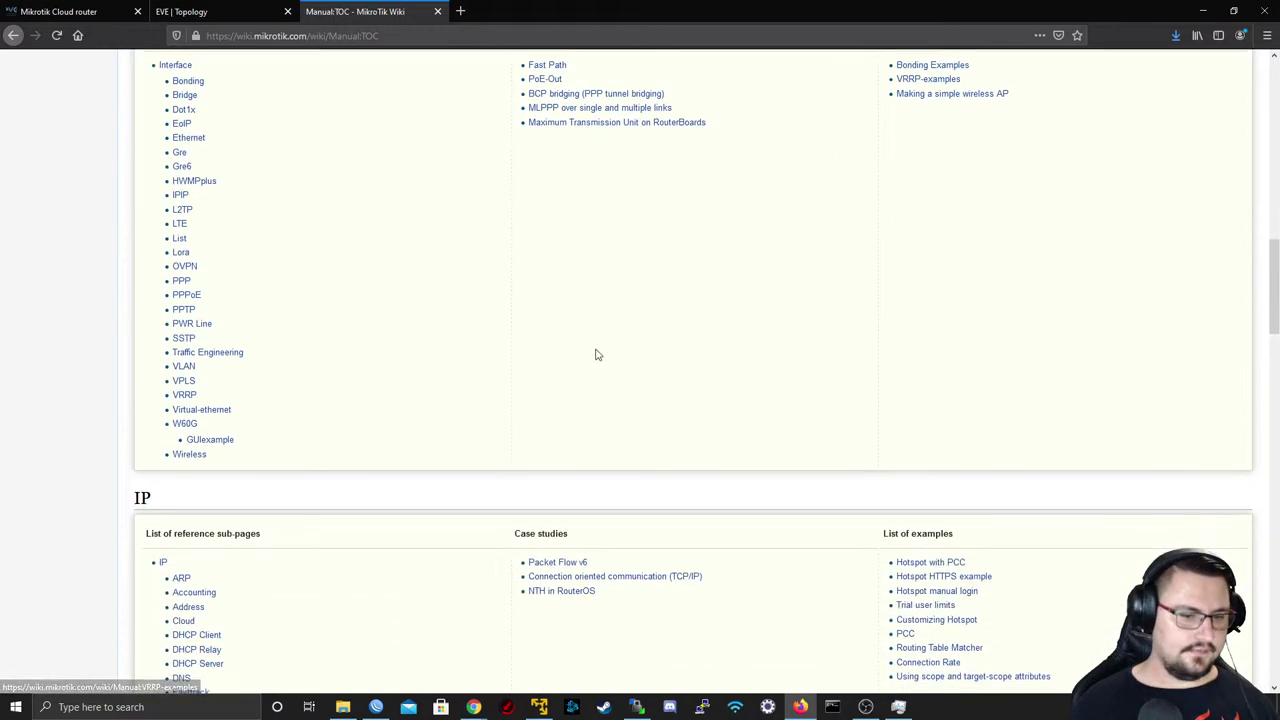
Find 'Bgp' on the TOC page and locate the Routing section's BGP links
{"action": "key", "text": "ctrl+f"}
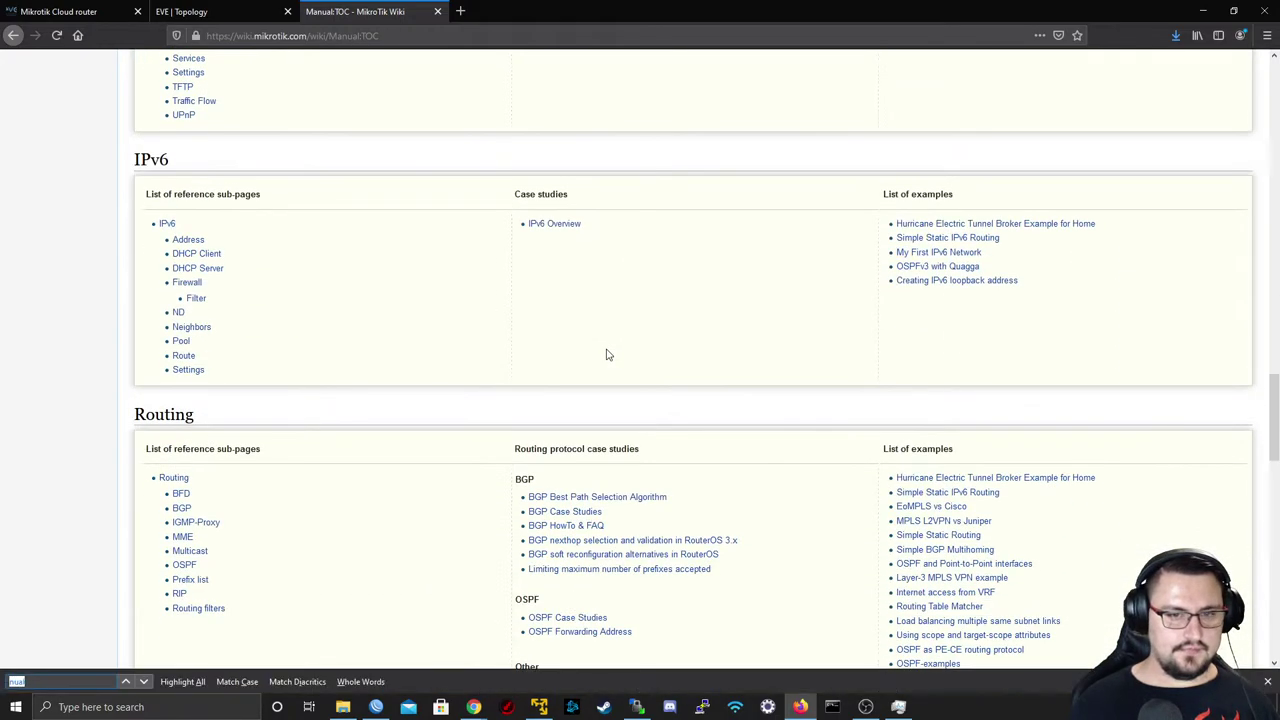
{"action": "type", "text": "Bgp"}
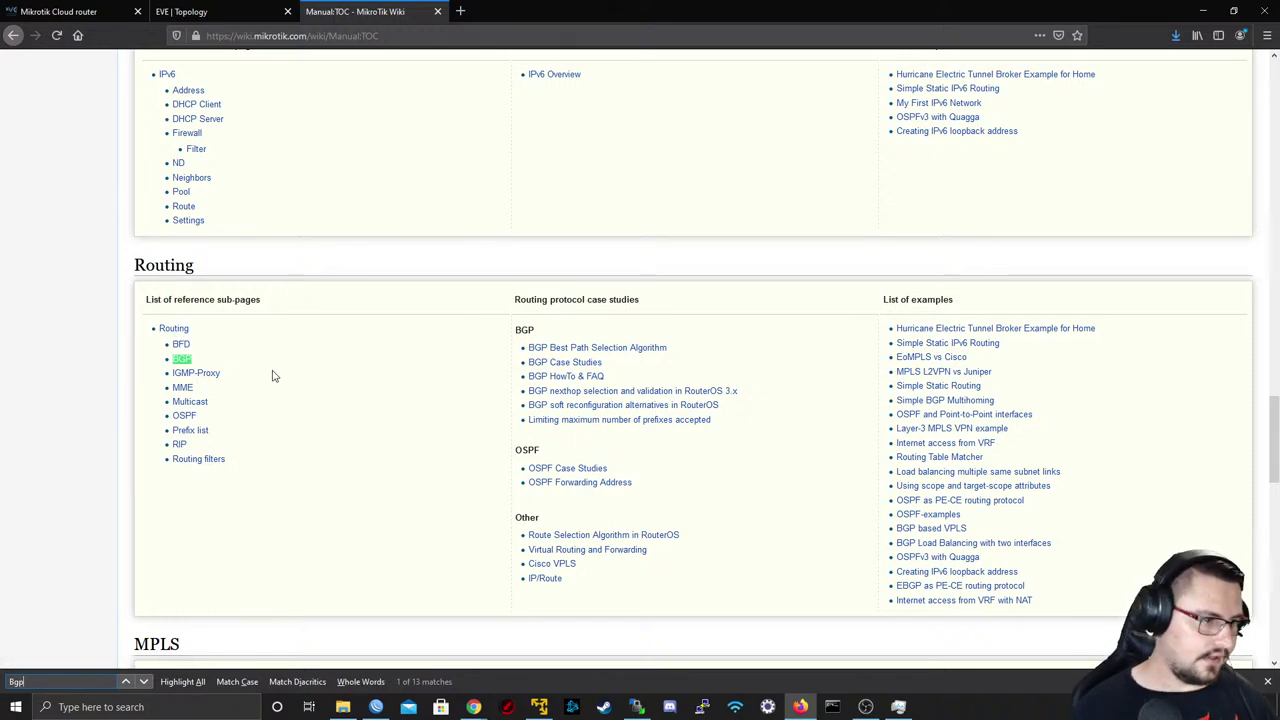
{"action": "scroll", "coordinate": [273, 376], "scroll_direction": "down", "scroll_amount": 1}
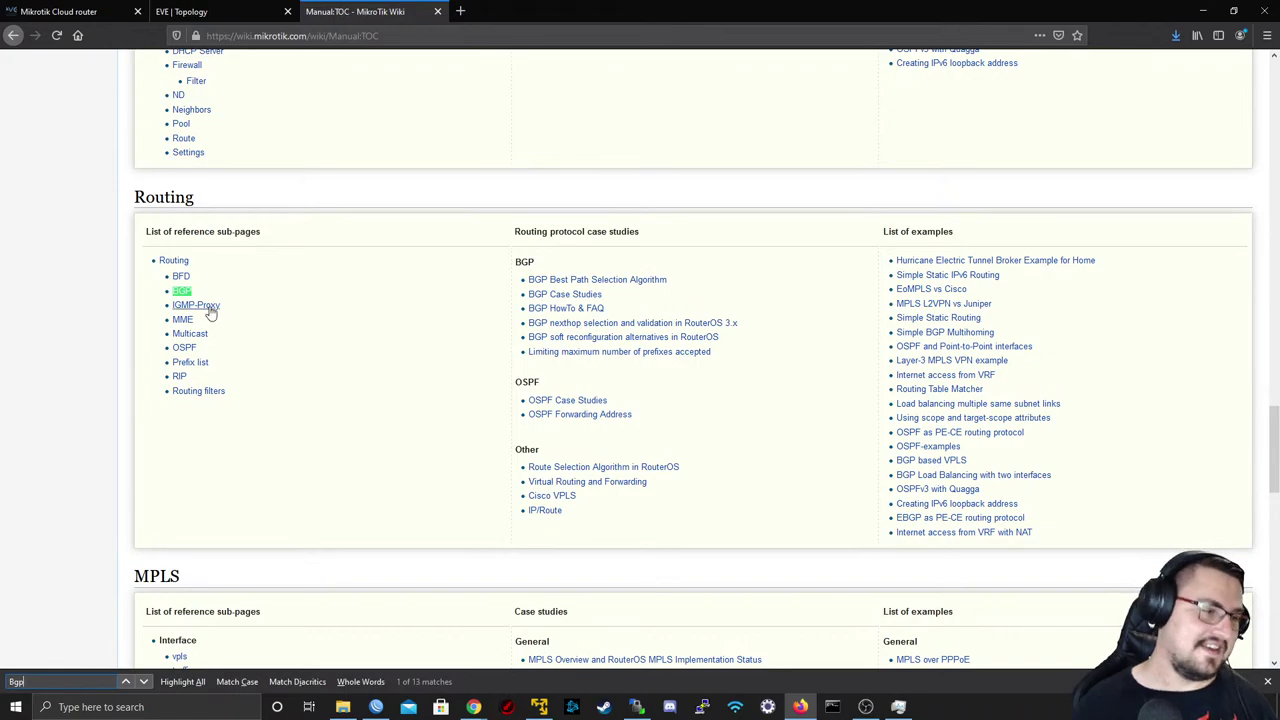
{"action": "scroll", "coordinate": [347, 360], "scroll_direction": "down", "scroll_amount": 3}
{"action": "scroll", "coordinate": [347, 360], "scroll_direction": "down", "scroll_amount": 8}
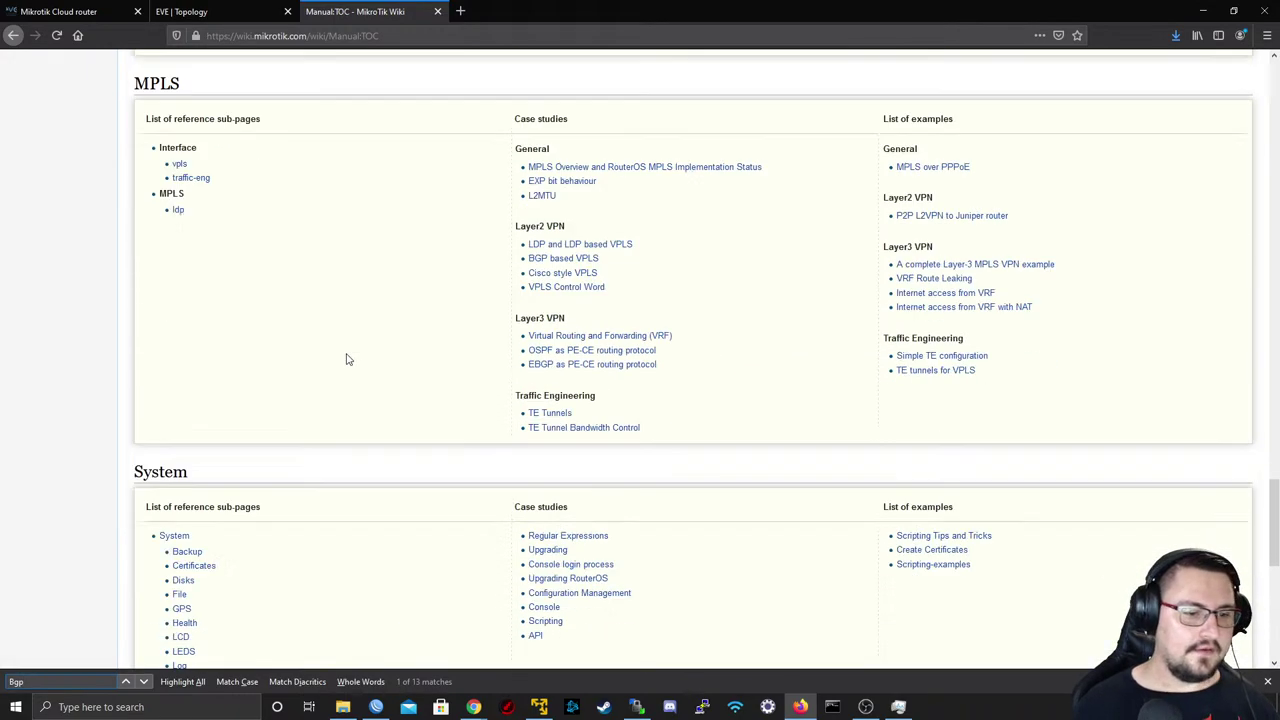
{"action": "scroll", "coordinate": [277, 255], "scroll_direction": "up", "scroll_amount": 5}
{"action": "scroll", "coordinate": [277, 255], "scroll_direction": "up", "scroll_amount": 6}
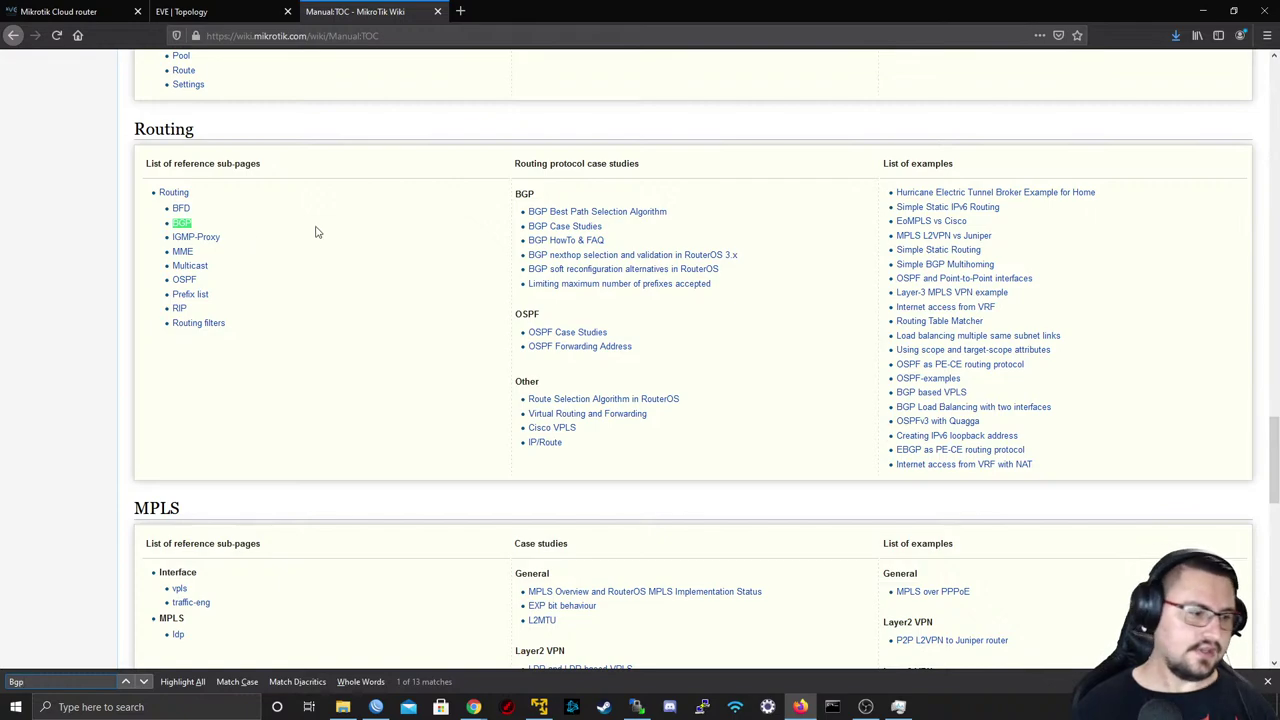
{"action": "scroll", "coordinate": [315, 231], "scroll_direction": "down", "scroll_amount": 7}
{"action": "scroll", "coordinate": [315, 231], "scroll_direction": "down", "scroll_amount": 2}
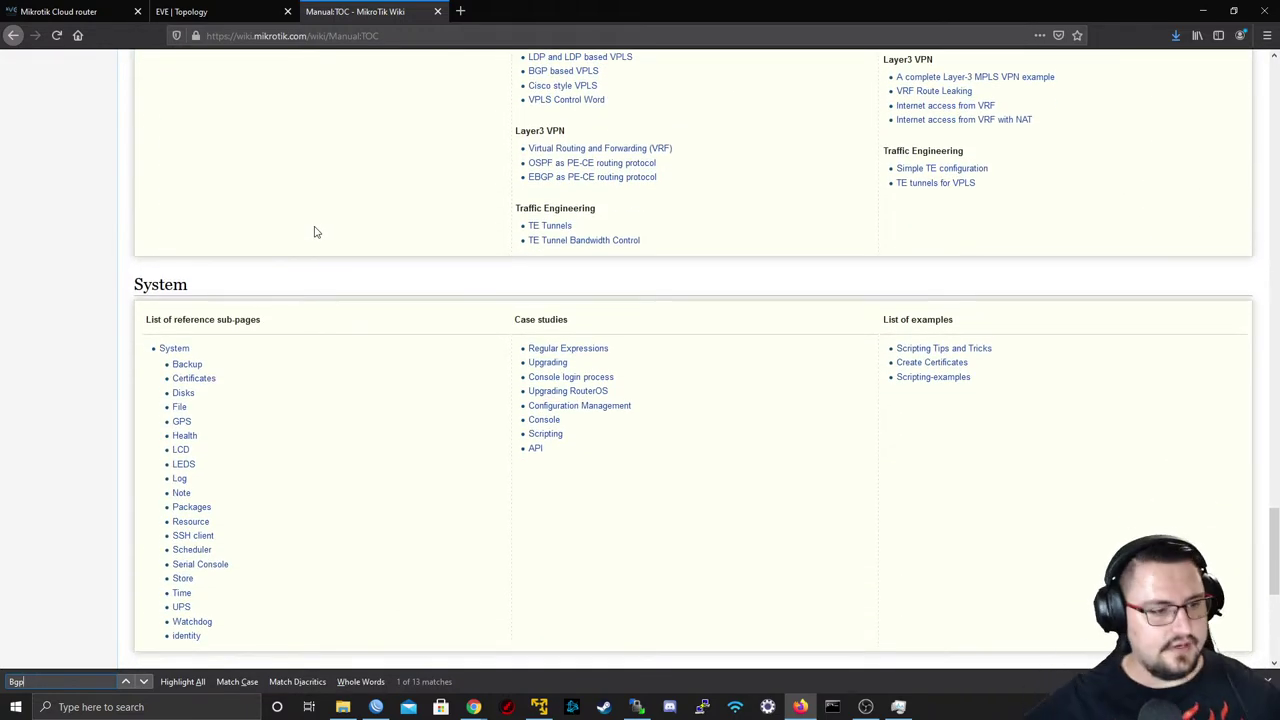
Review the BGP entries once more and close the wiki tab
{"action": "scroll", "coordinate": [352, 210], "scroll_direction": "up", "scroll_amount": 5}
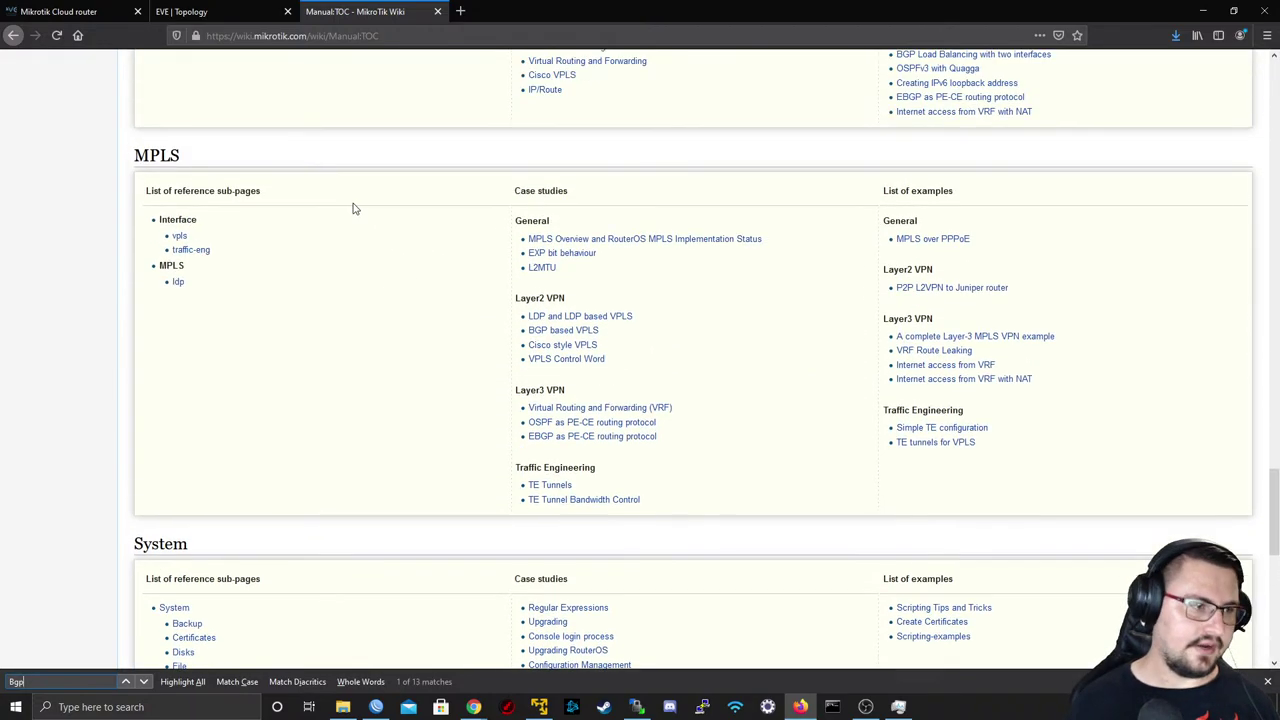
{"action": "scroll", "coordinate": [477, 335], "scroll_direction": "up", "scroll_amount": 6}
{"action": "scroll", "coordinate": [463, 320], "scroll_direction": "down", "scroll_amount": 1}
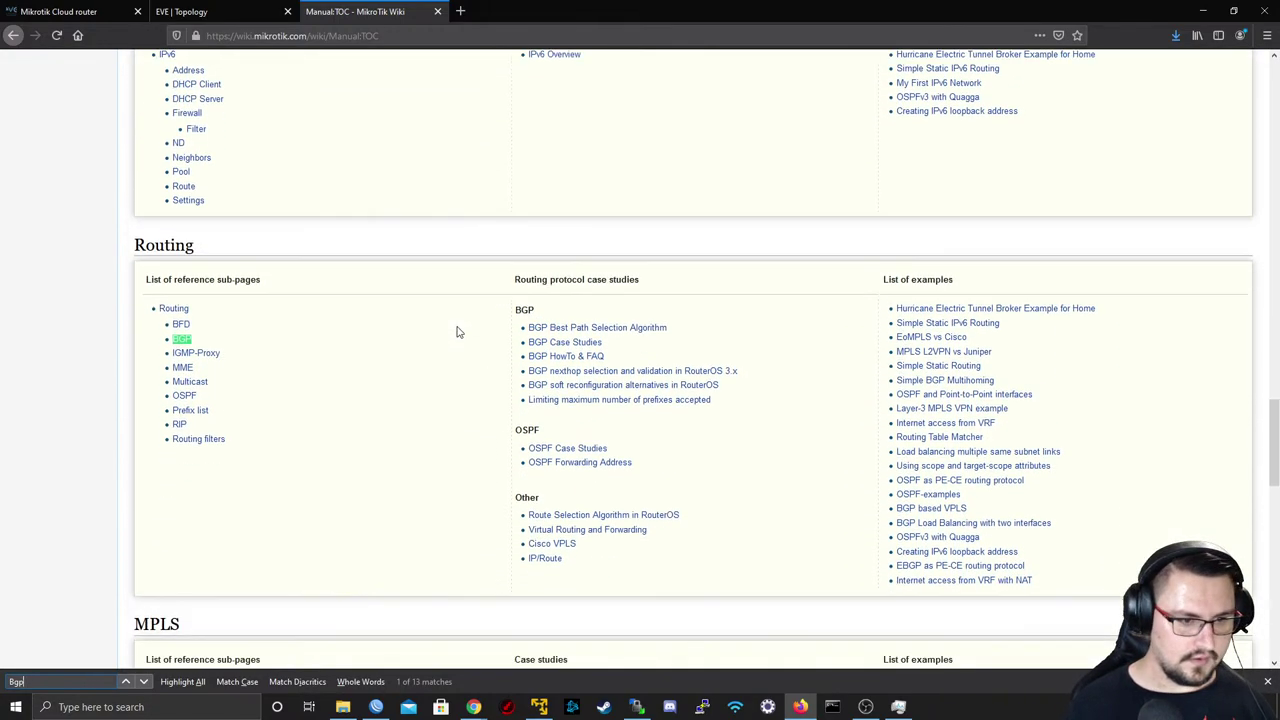
{"action": "scroll", "coordinate": [484, 290], "scroll_direction": "down", "scroll_amount": 1}
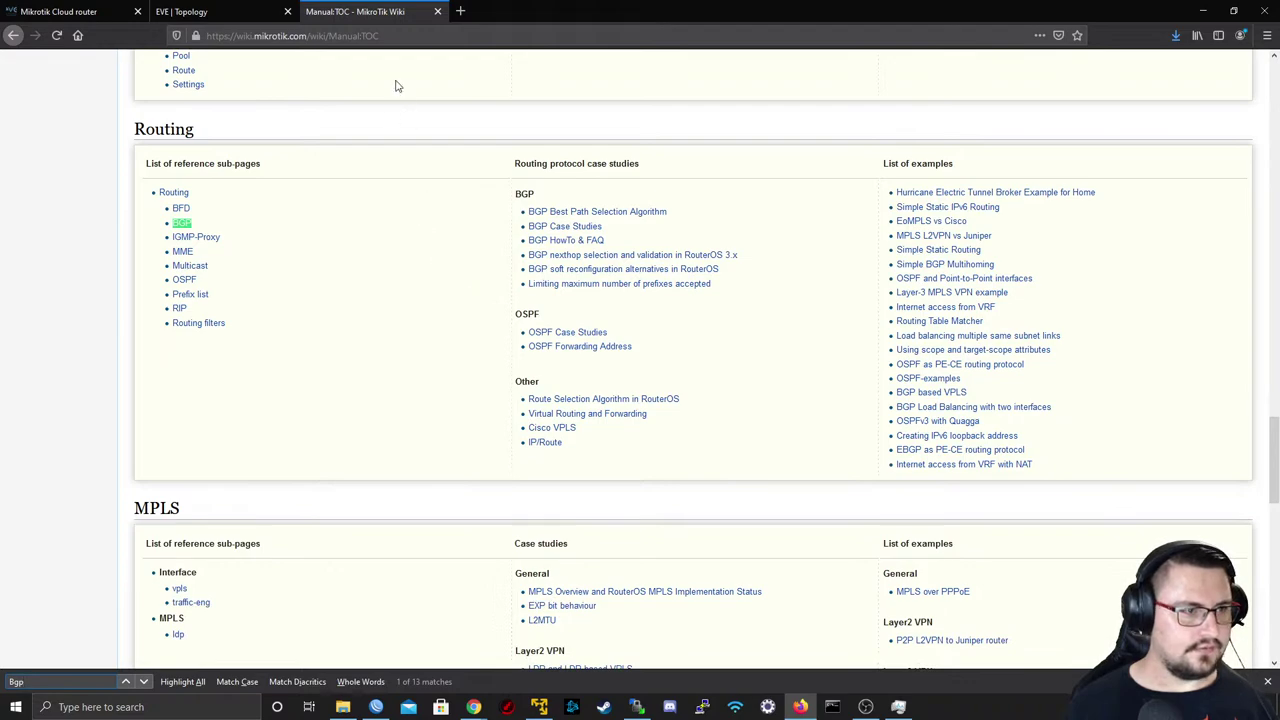
{"action": "scroll", "coordinate": [378, 96], "scroll_direction": "up", "scroll_amount": 1}
{"action": "scroll", "coordinate": [378, 96], "scroll_direction": "up", "scroll_amount": 1}
{"action": "key", "text": "ctrl+w"}
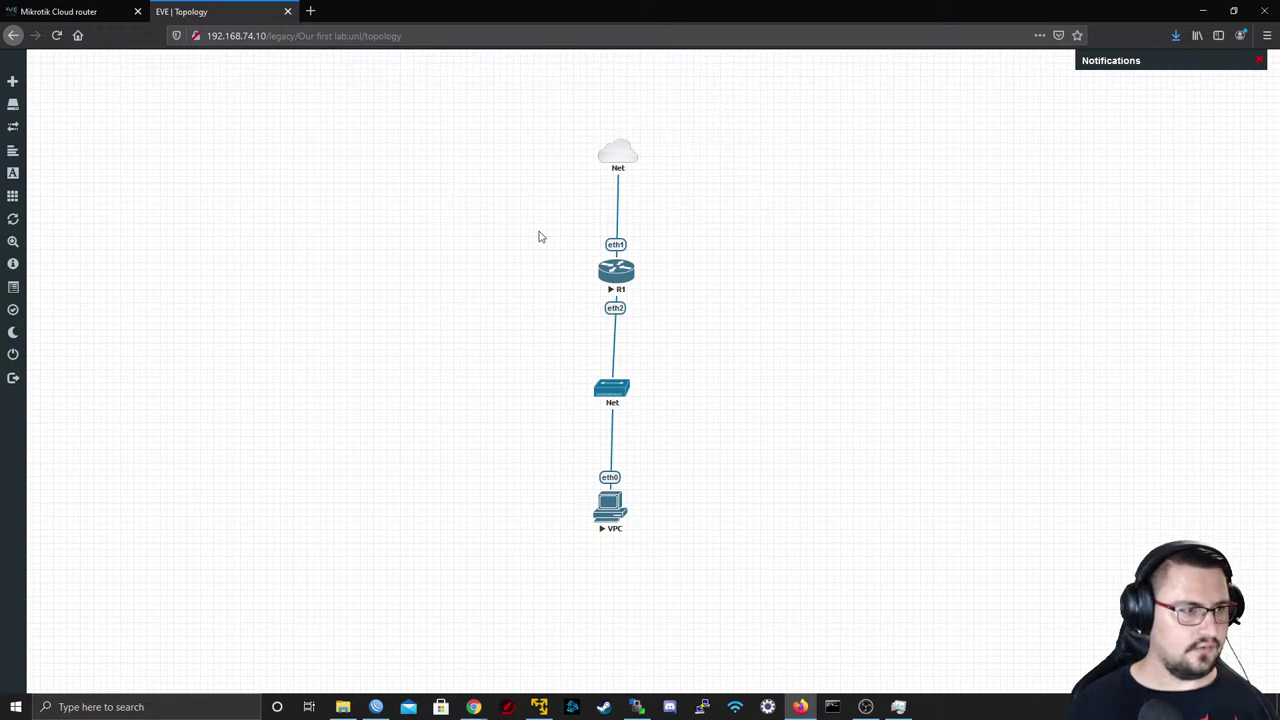
Box-select the R1 and VPC nodes, stop them with Stop Selected, and clear the selection
{"action": "left_click_drag", "start_coordinate": [778, 104], "coordinate": [450, 580]}
{"action": "right_click", "coordinate": [616, 512]}
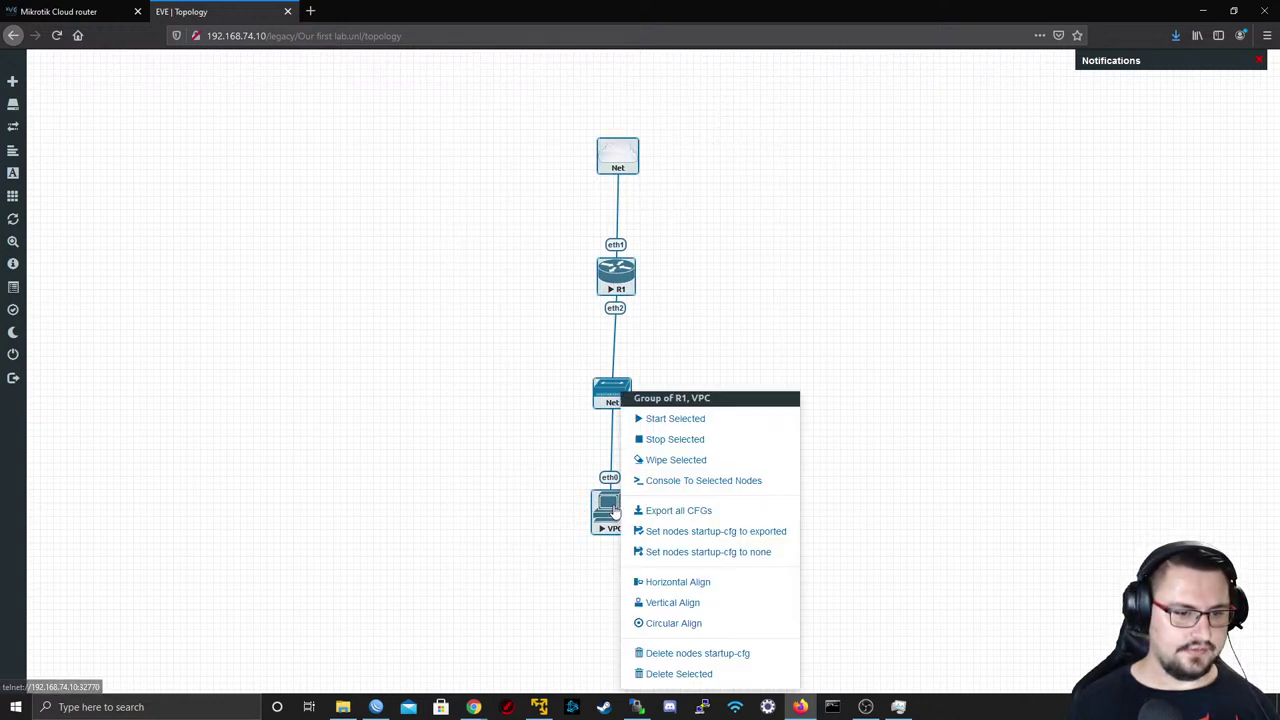
{"action": "left_click", "coordinate": [684, 440]}
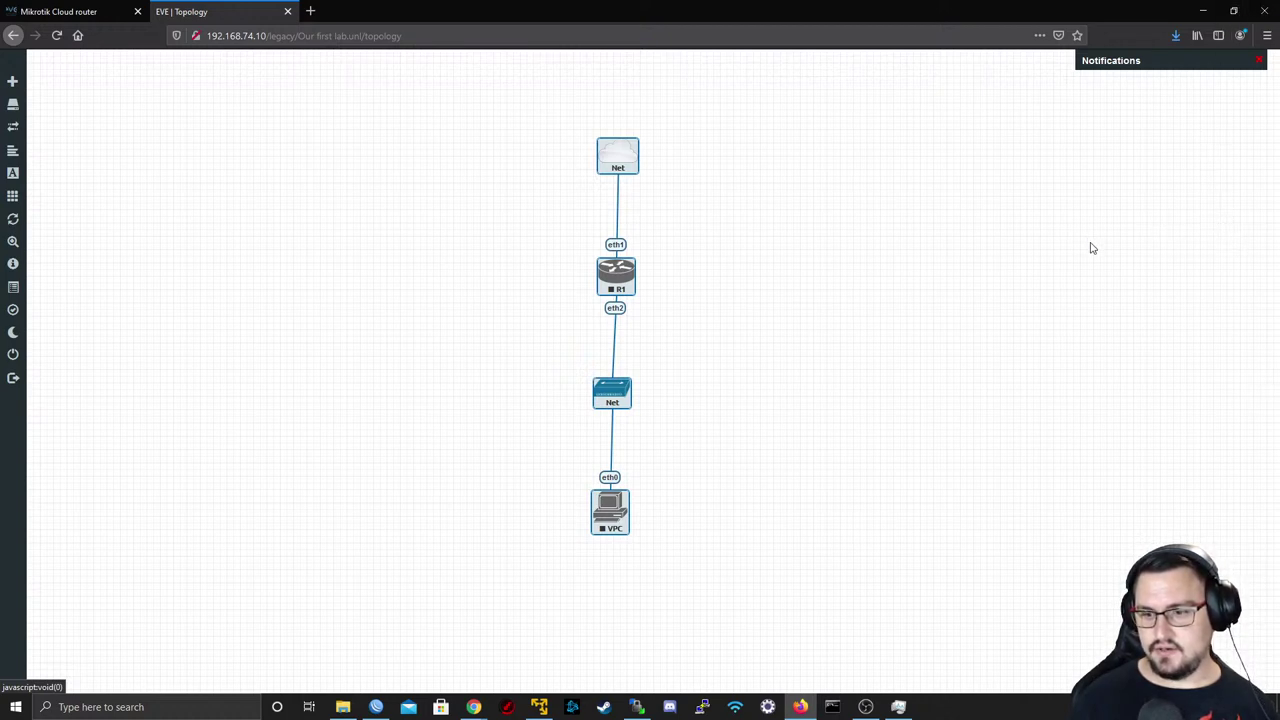
{"action": "left_click", "coordinate": [980, 248]}
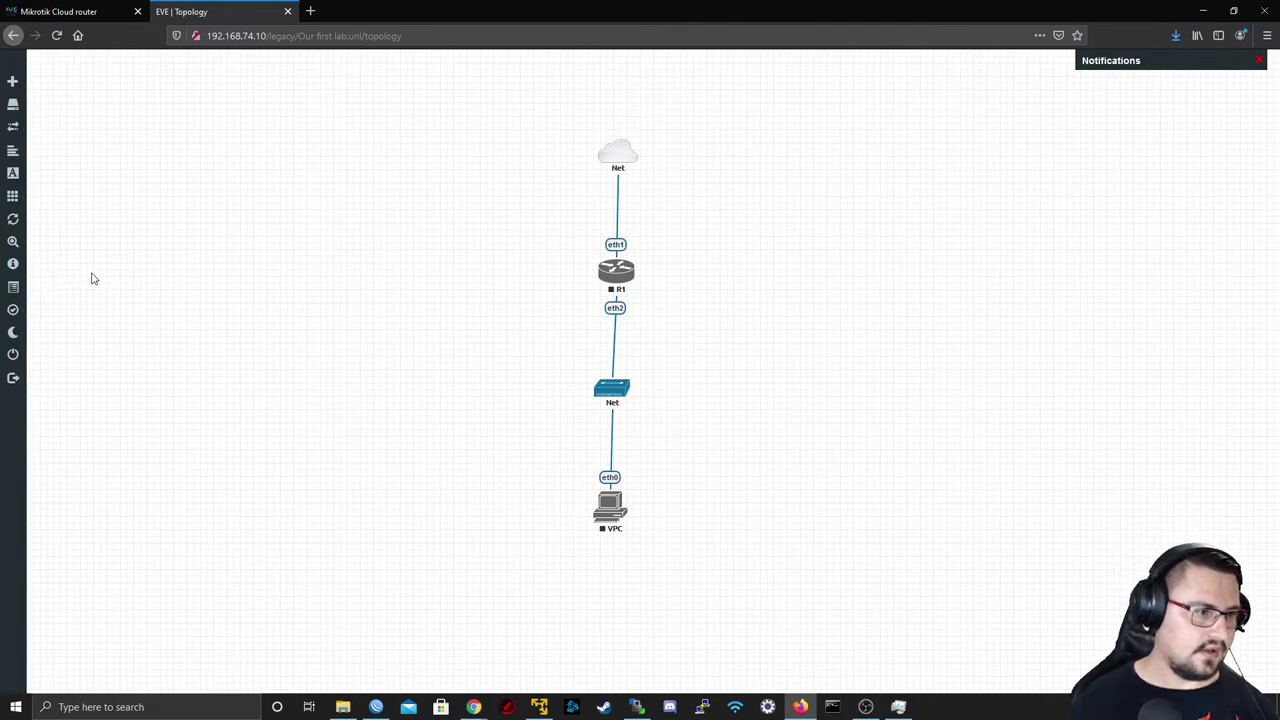
{"action": "mouse_move", "coordinate": [24, 284]}
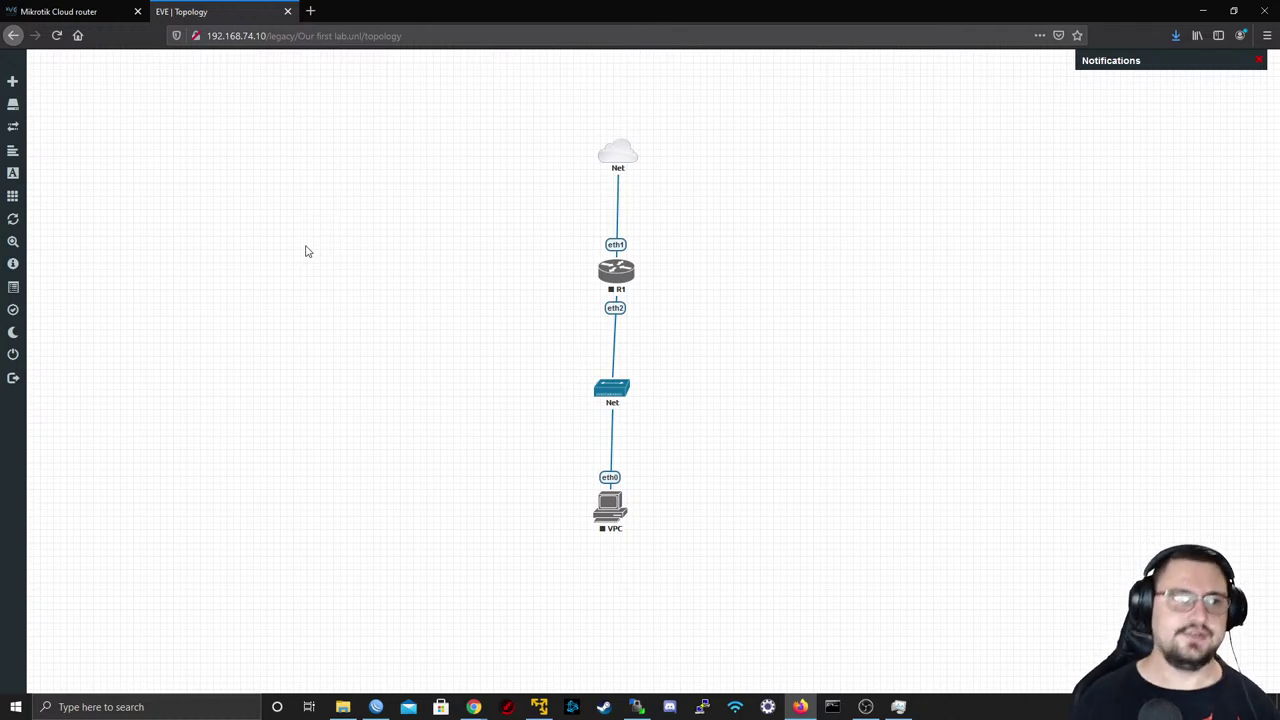
Close the lab, sign out, shut down EVE-NG with 'shutdown -h now', and close the login tab
{"action": "left_click", "coordinate": [48, 357]}
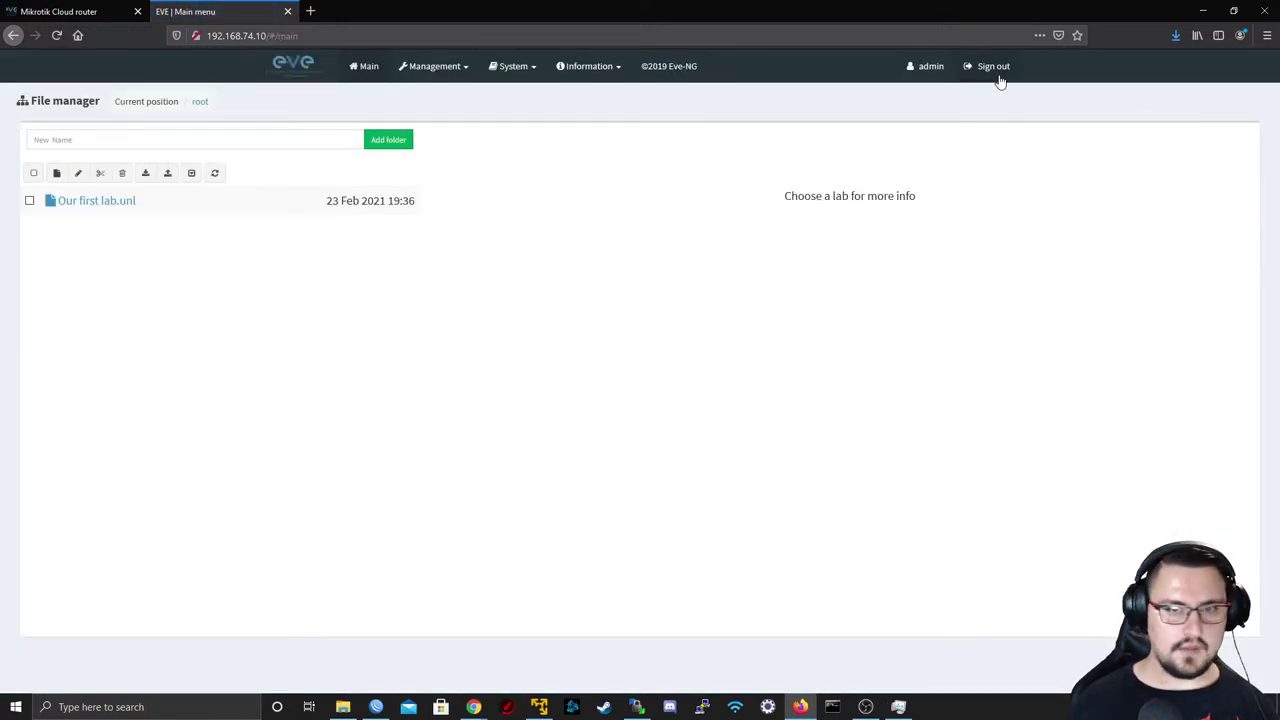
{"action": "left_click", "coordinate": [996, 72]}
{"action": "left_click", "coordinate": [539, 707]}
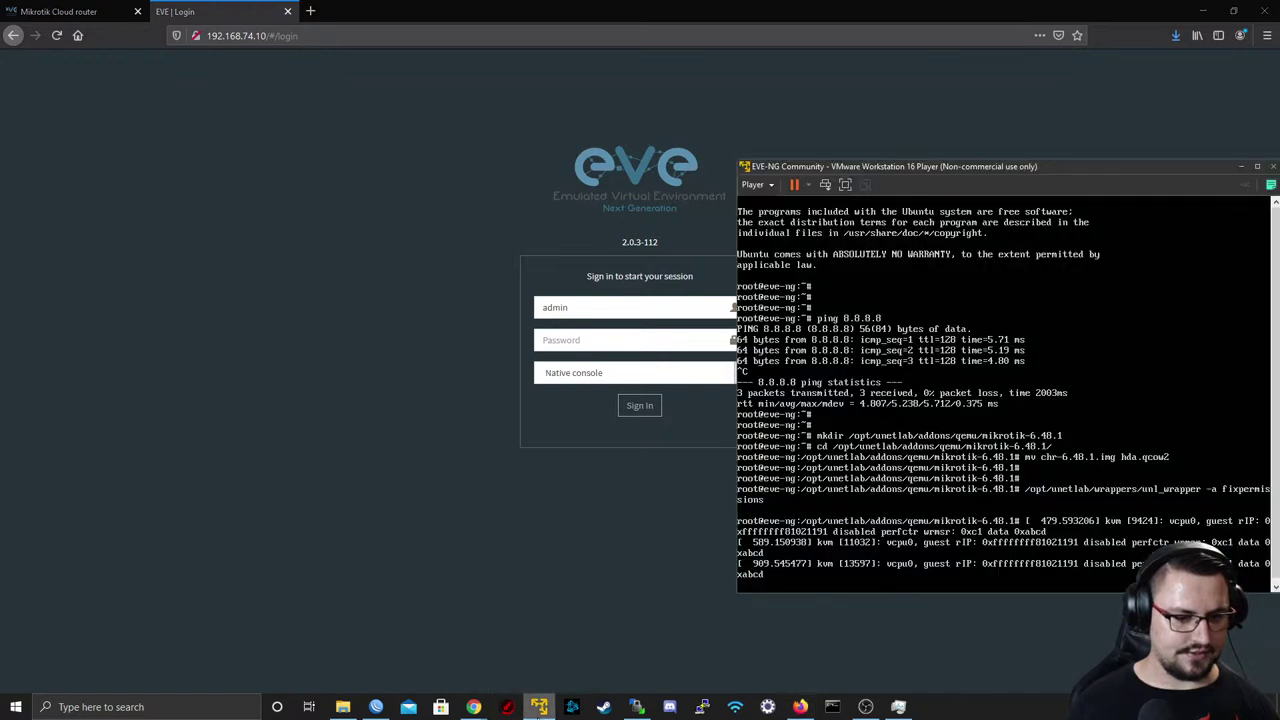
{"action": "key", "text": "Return"}
{"action": "key", "text": "Return"}
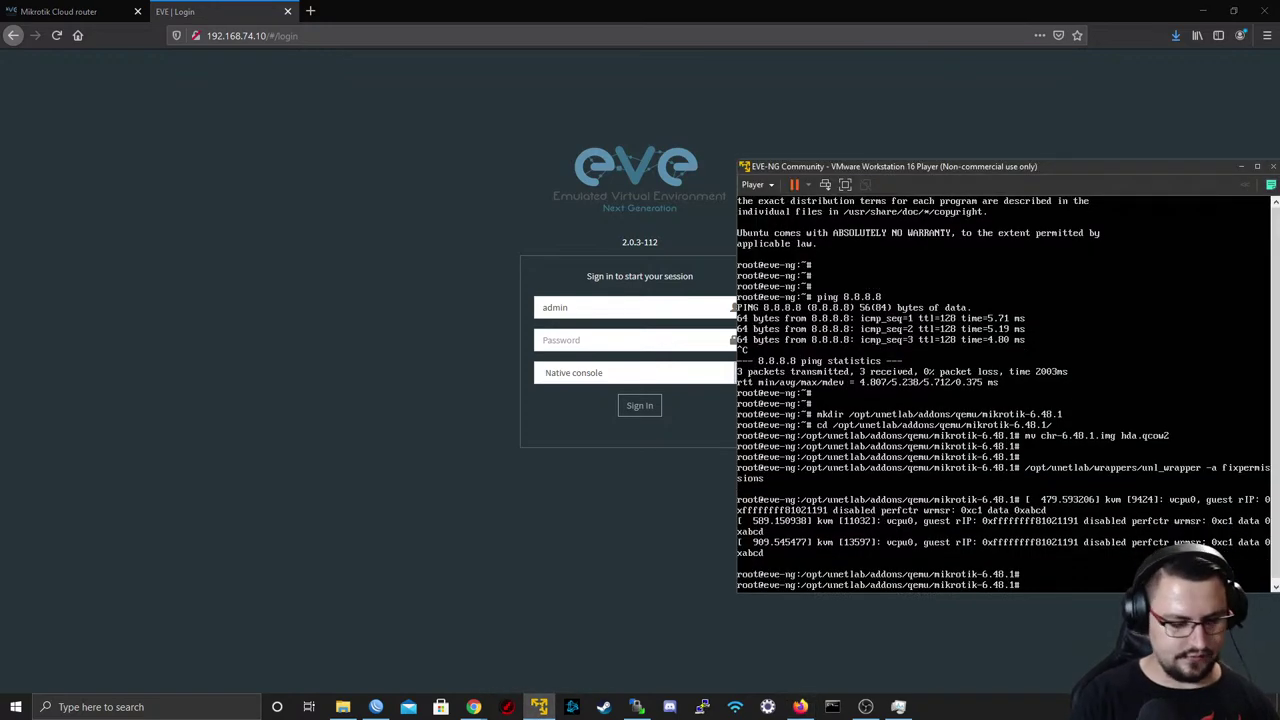
{"action": "type", "text": "shutdown"}
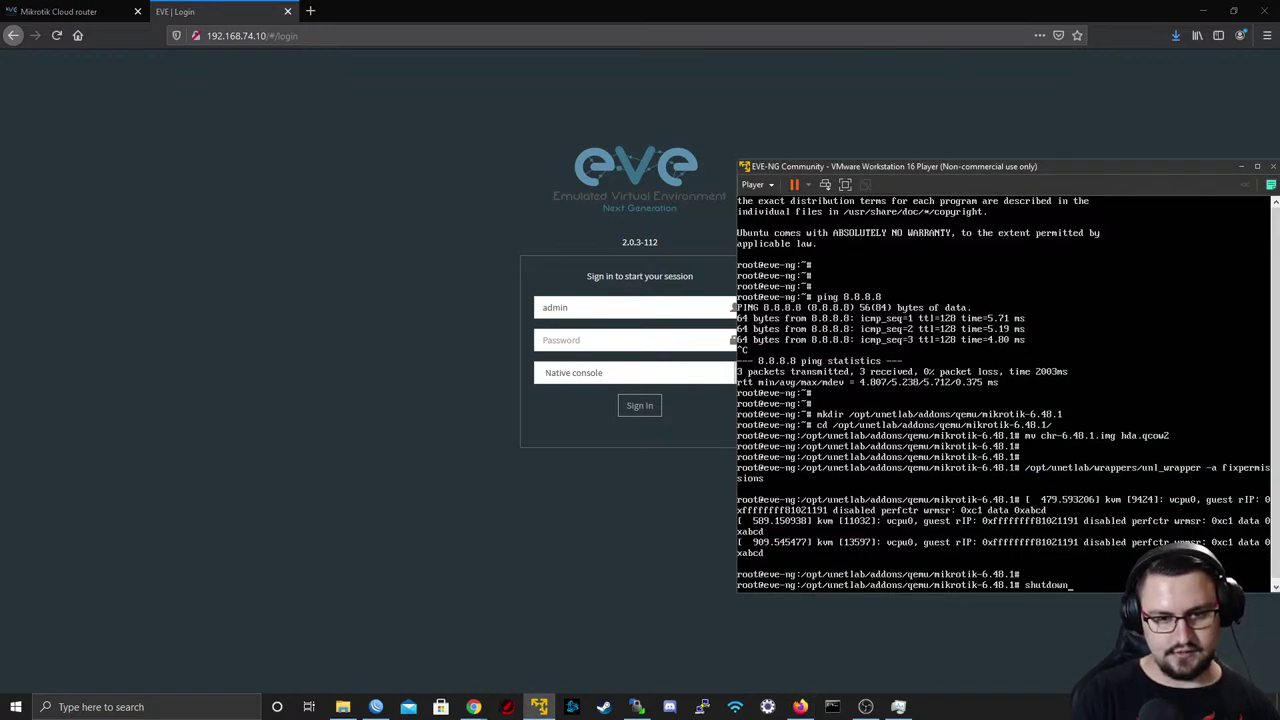
{"action": "type", "text": " -h now"}
{"action": "key", "text": "Return"}
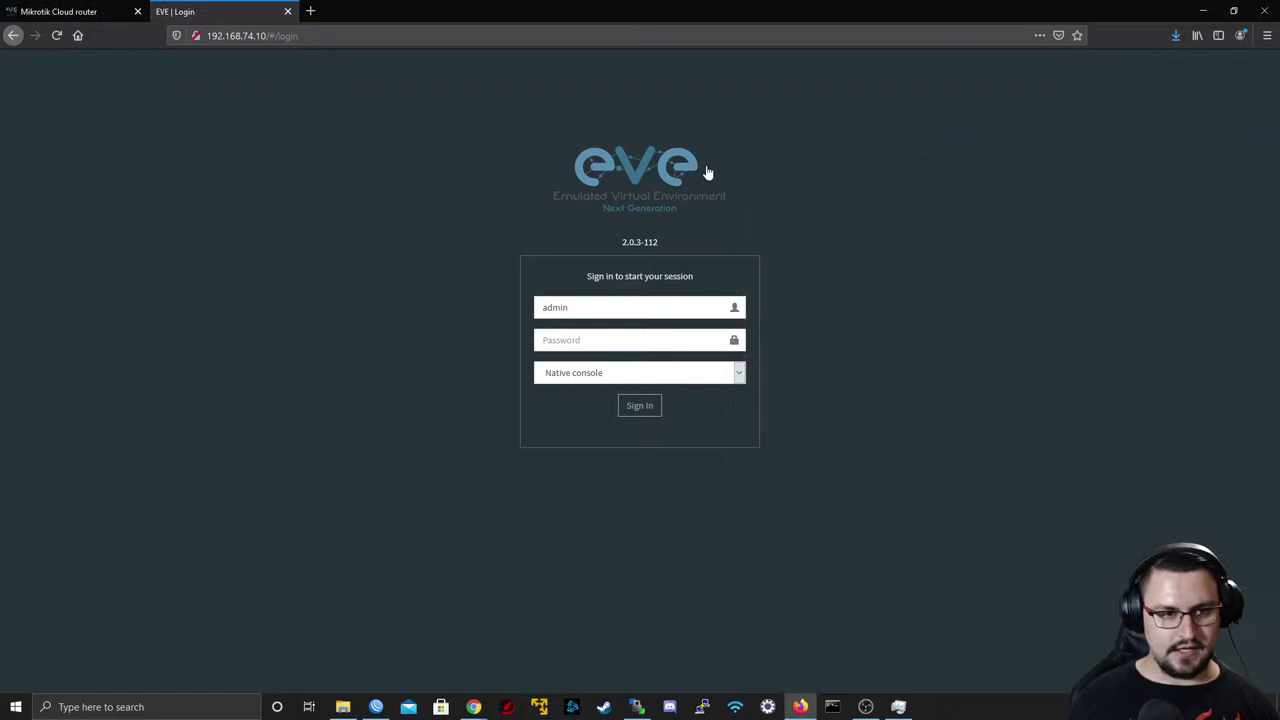
{"action": "left_click", "coordinate": [287, 11]}
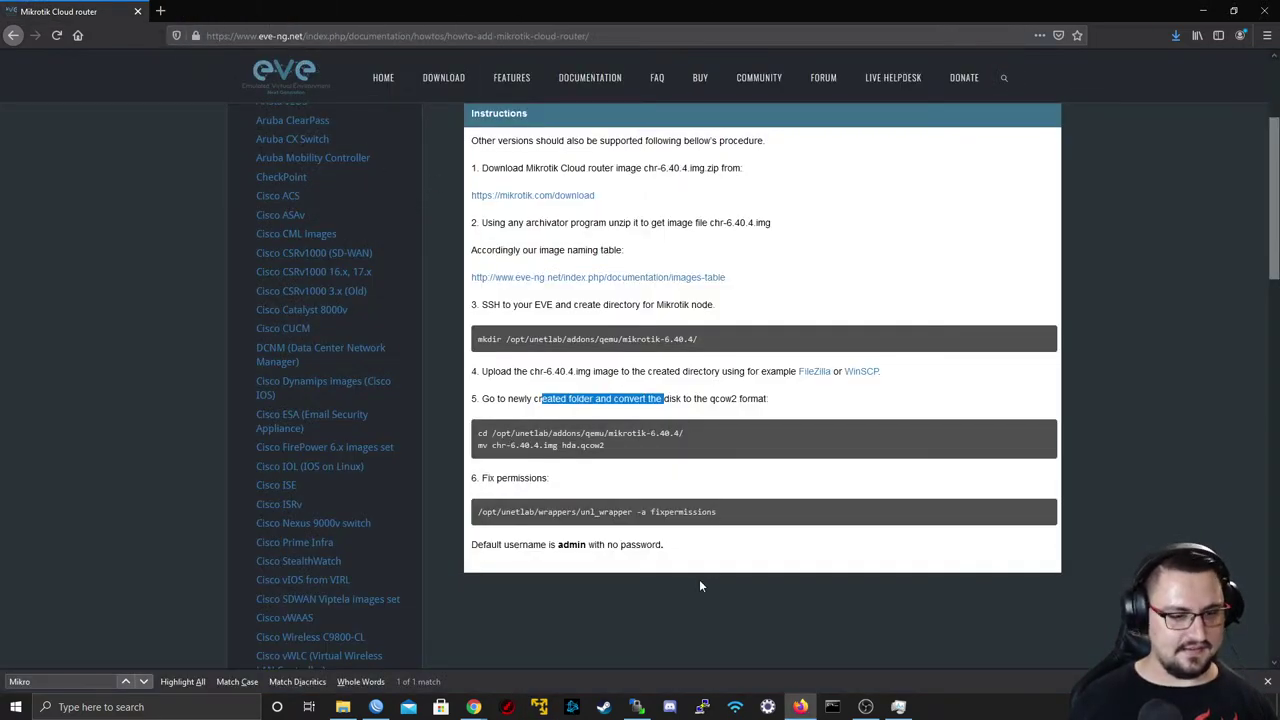
{"action": "left_click", "coordinate": [539, 706]}
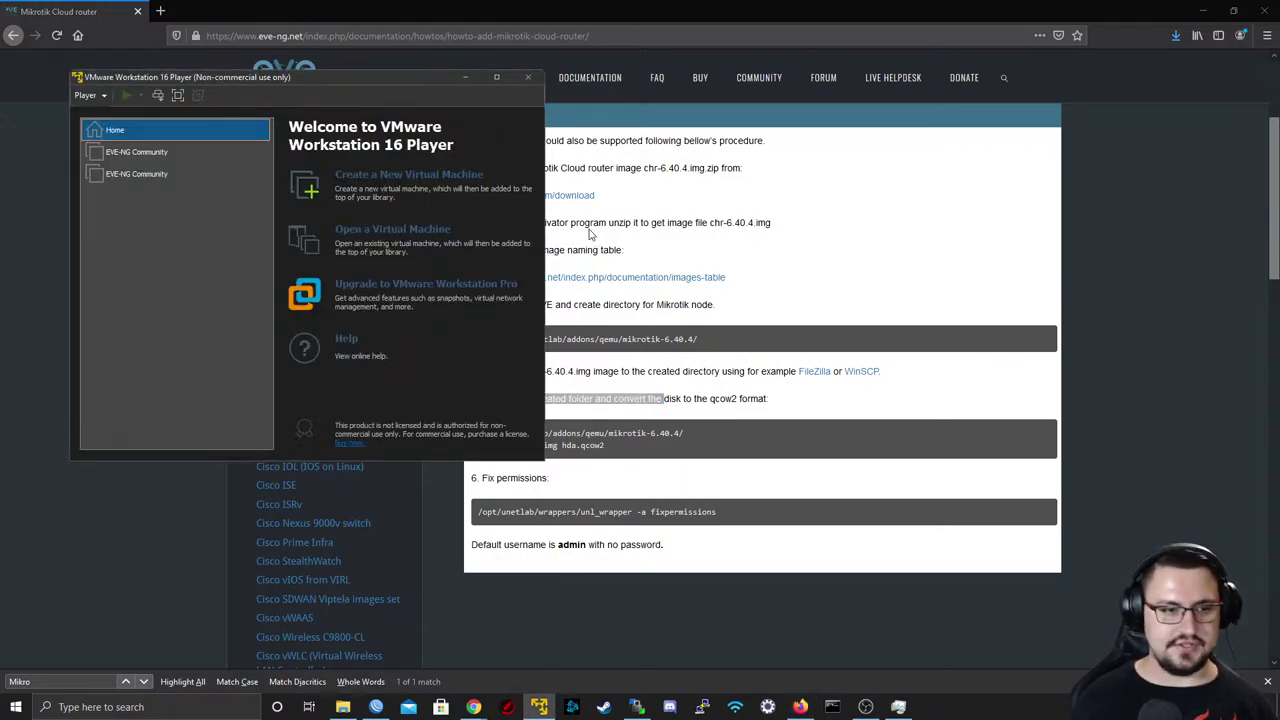
Open the second EVE-NG Community virtual machine and dismiss the software update prompt
{"action": "left_click", "coordinate": [169, 174]}
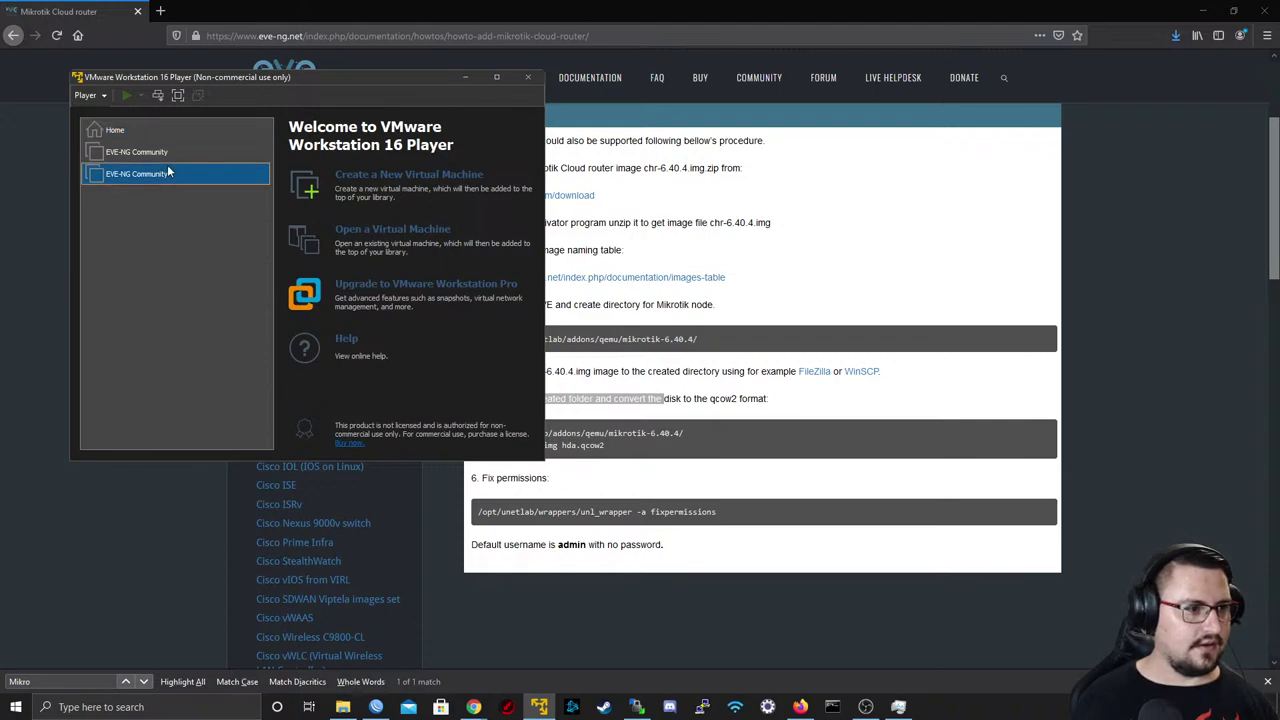
{"action": "key", "text": "Up"}
{"action": "left_click", "coordinate": [172, 174]}
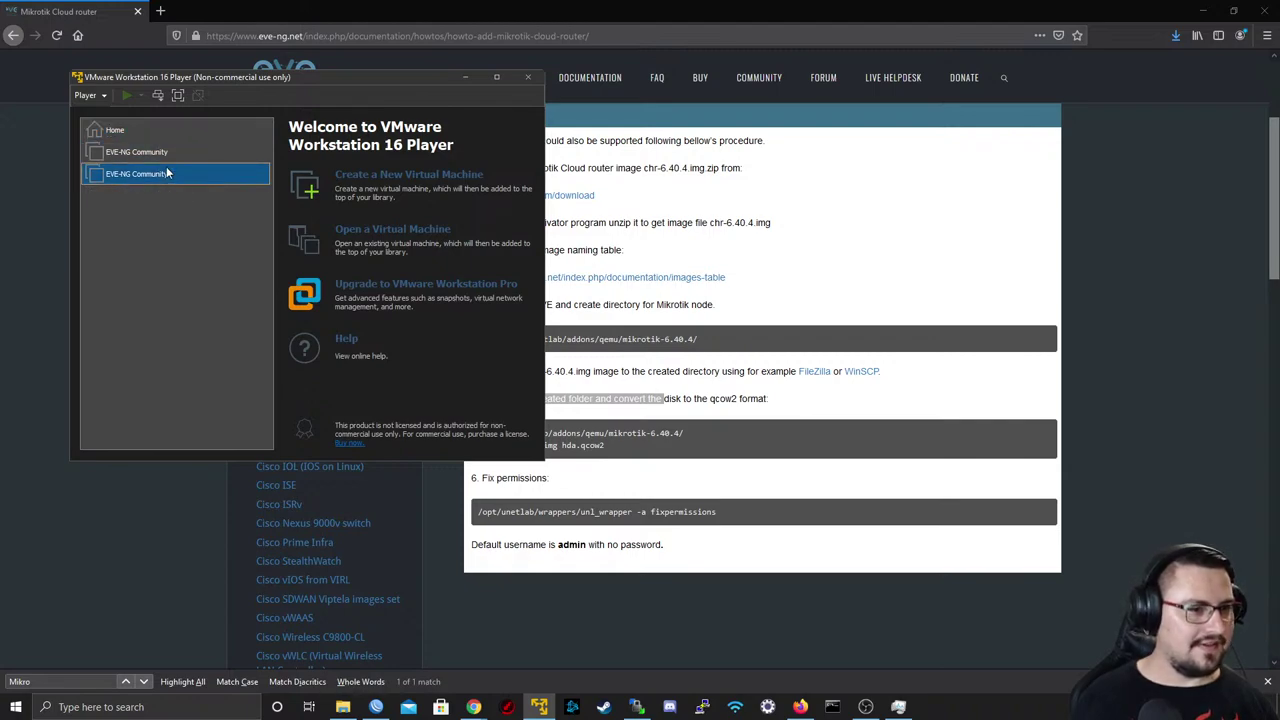
{"action": "key", "text": "Up"}
{"action": "double_click", "coordinate": [160, 175]}
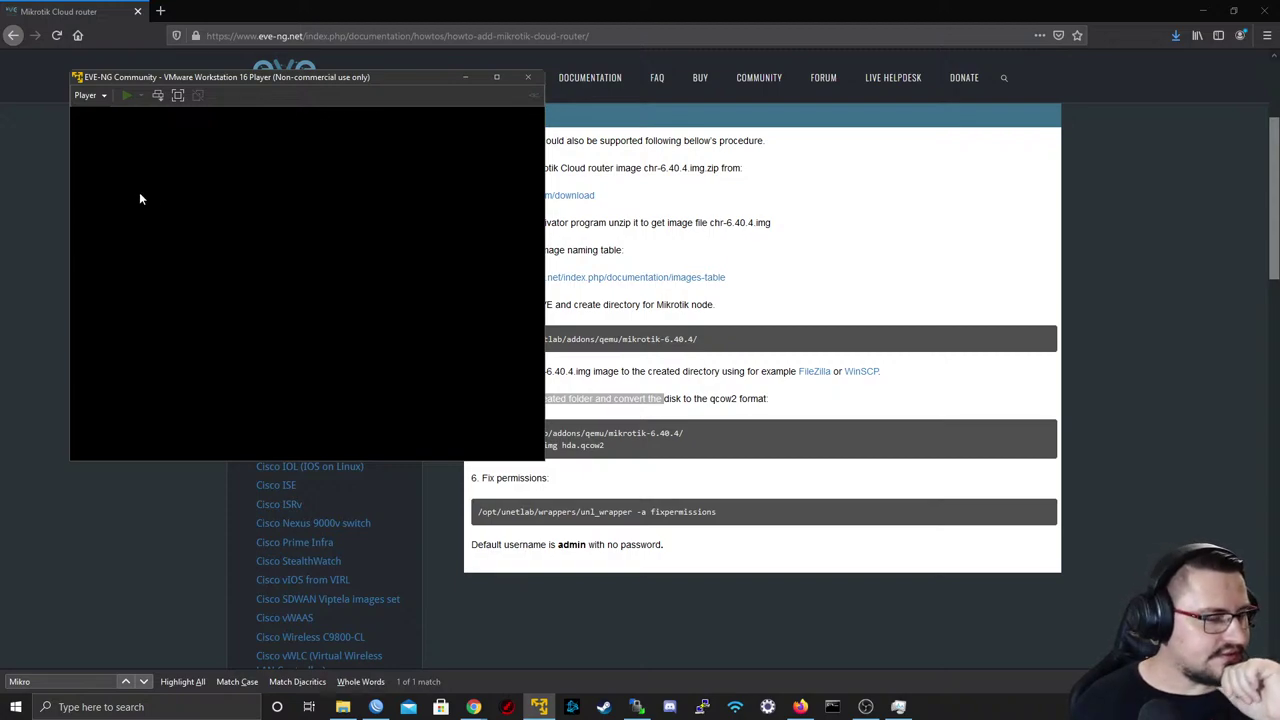
{"action": "left_click", "coordinate": [363, 315]}
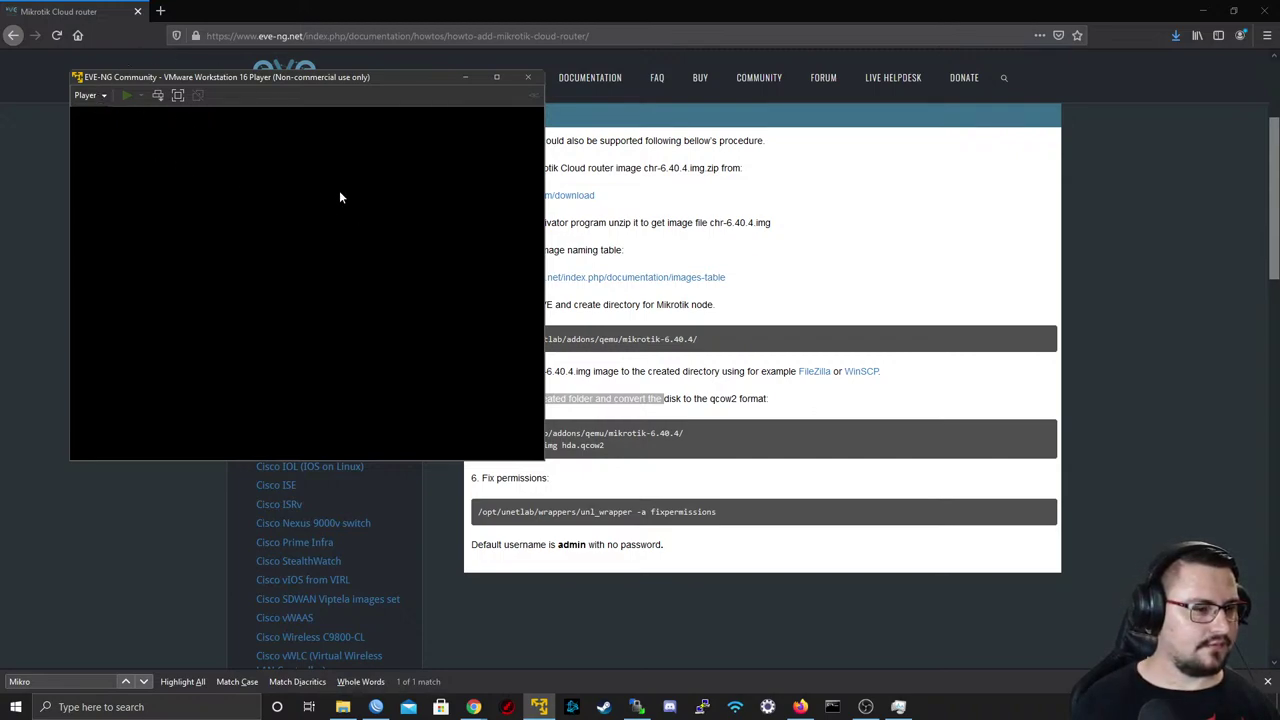
Check the F:\EVE-NG folder in File Explorer, then return to the VM window
{"action": "left_click", "coordinate": [343, 707]}
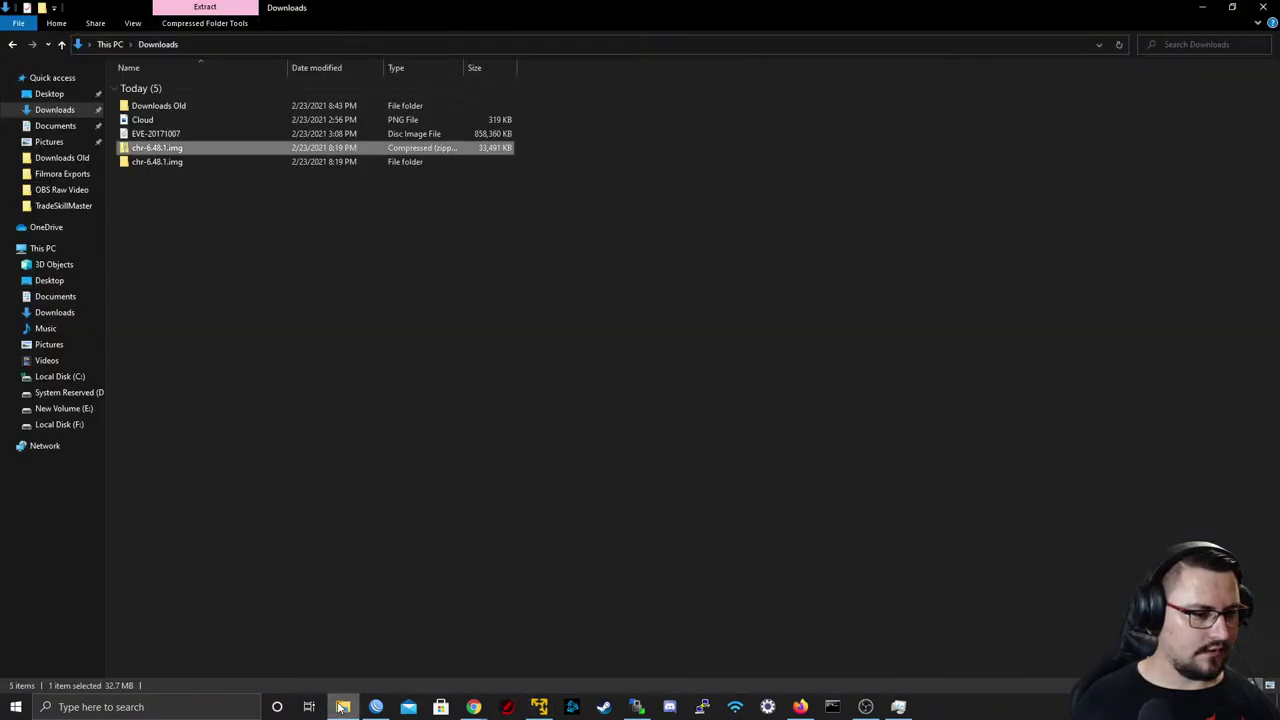
{"action": "left_click", "coordinate": [74, 426]}
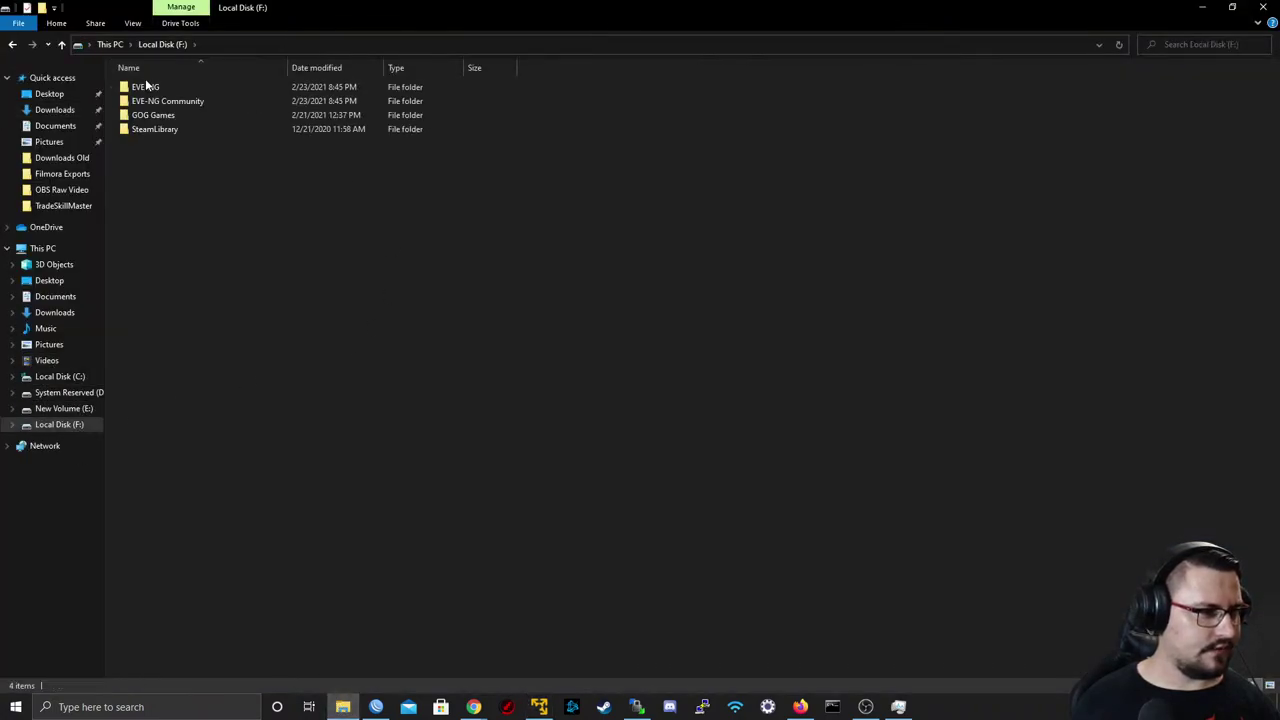
{"action": "double_click", "coordinate": [145, 87]}
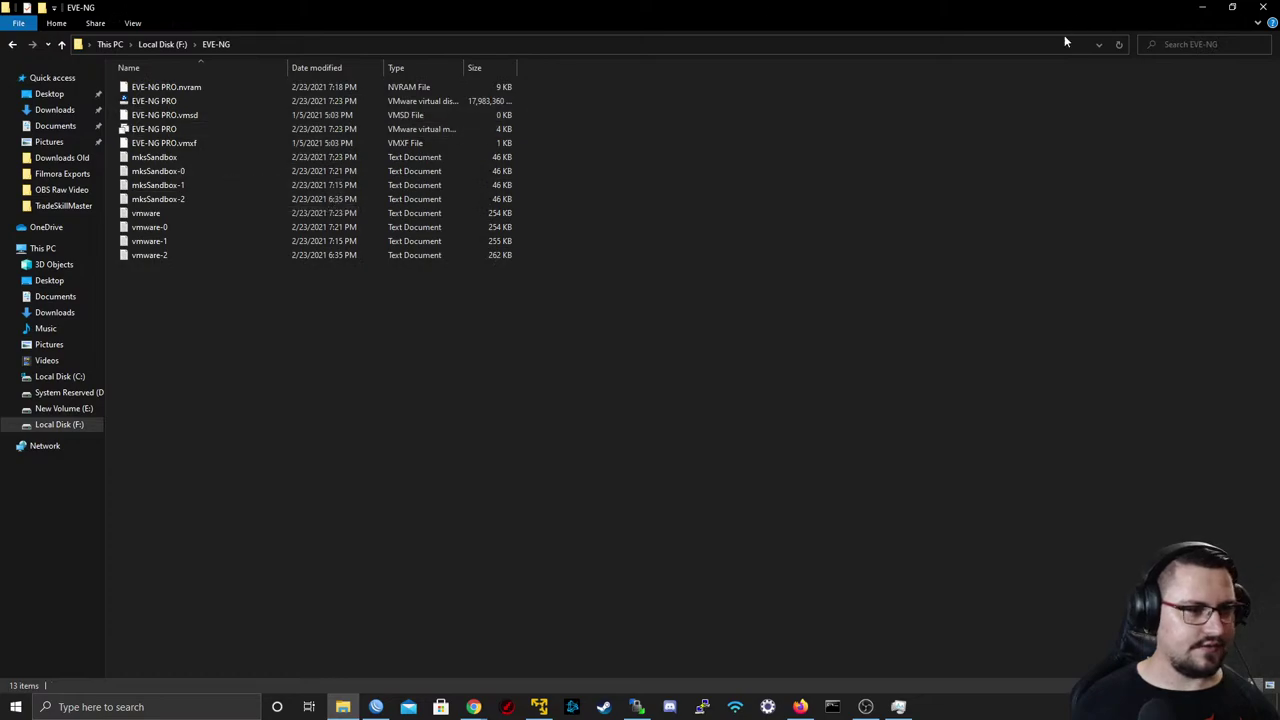
{"action": "left_click", "coordinate": [1201, 7]}
Close the VMware Player virtual machine window from the taskbar
{"action": "left_click", "coordinate": [86, 95]}
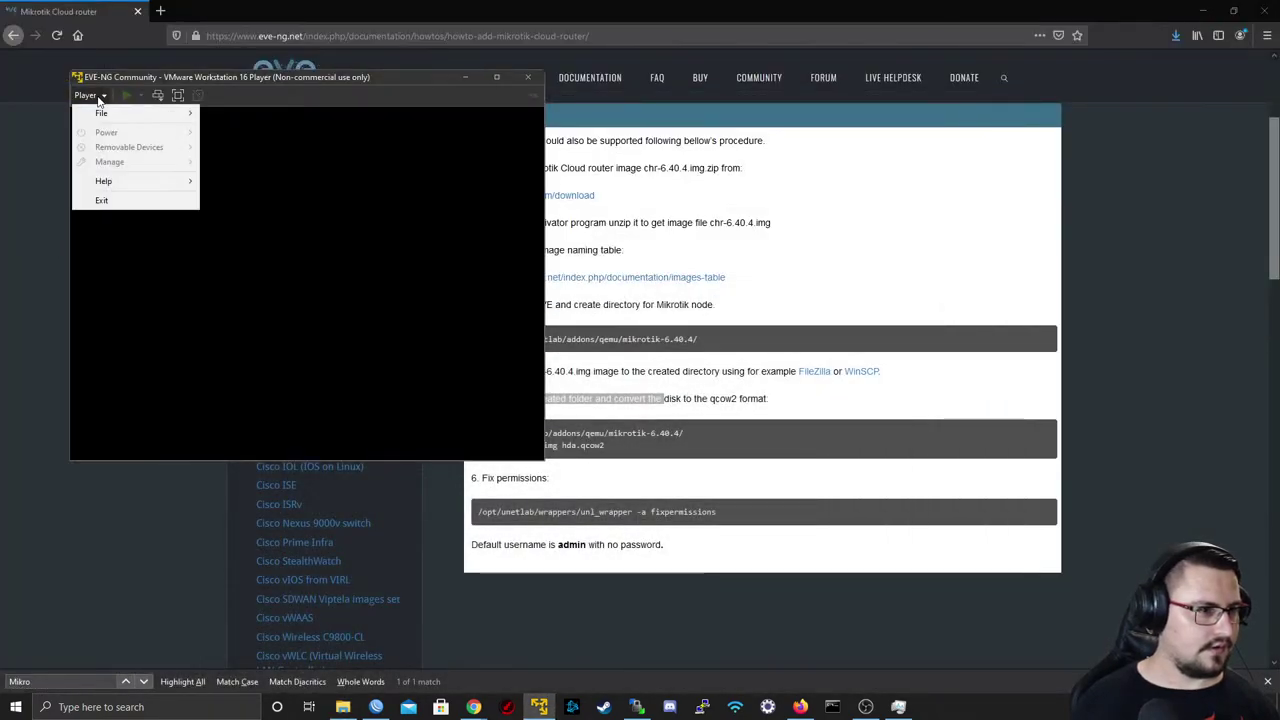
{"action": "mouse_move", "coordinate": [115, 113]}
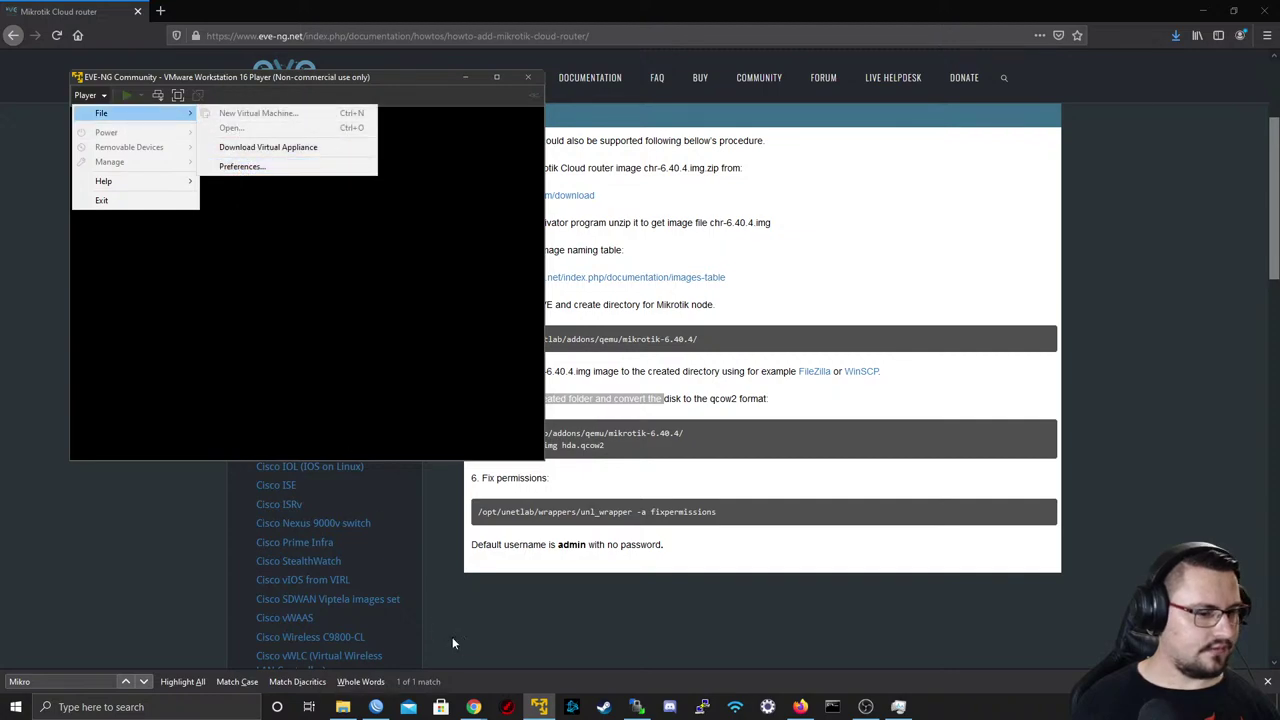
{"action": "right_click", "coordinate": [539, 706]}
{"action": "left_click", "coordinate": [500, 674]}
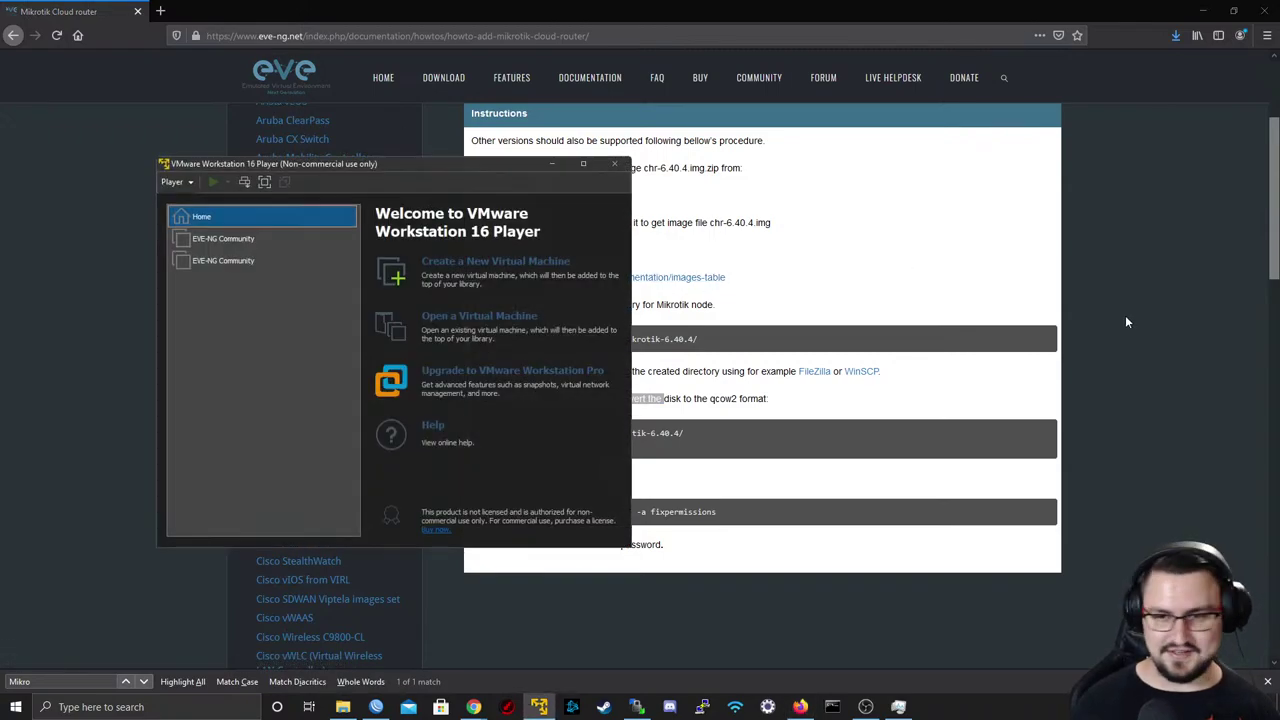
Inspect the second EVE-NG Community machine's settings and its general options
{"action": "left_click", "coordinate": [251, 262]}
{"action": "right_click", "coordinate": [232, 256]}
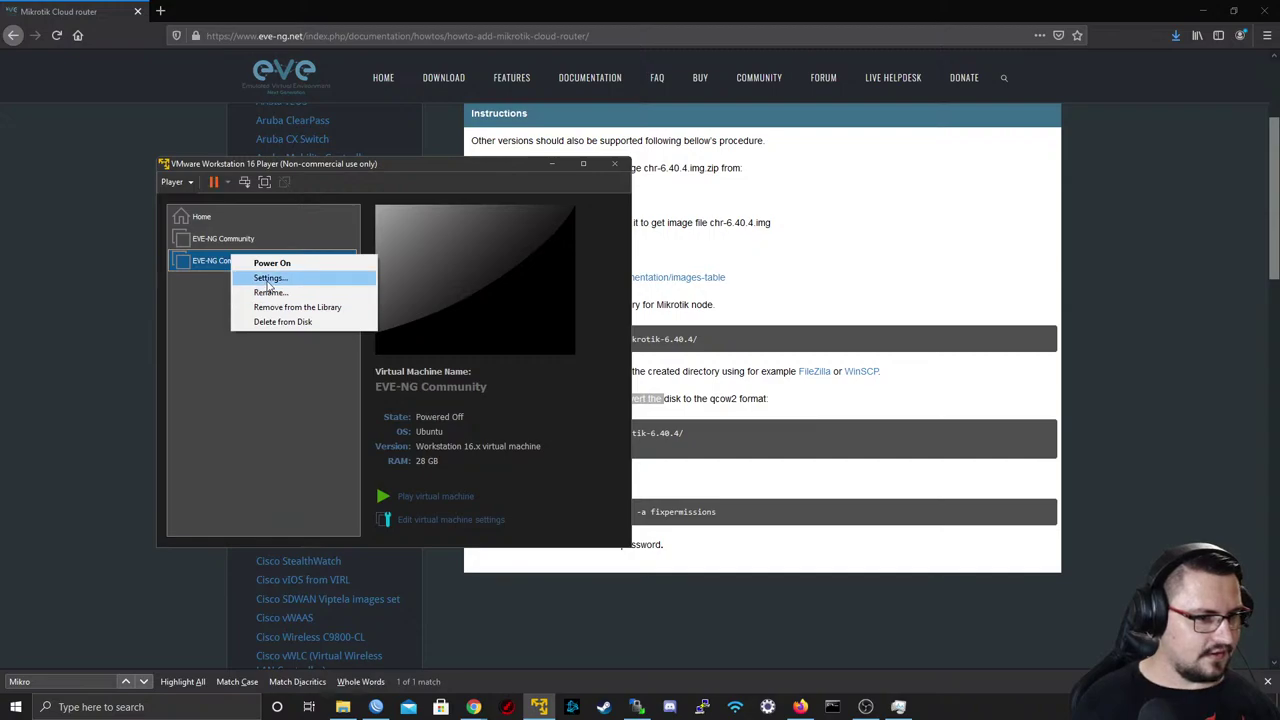
{"action": "left_click", "coordinate": [267, 281]}
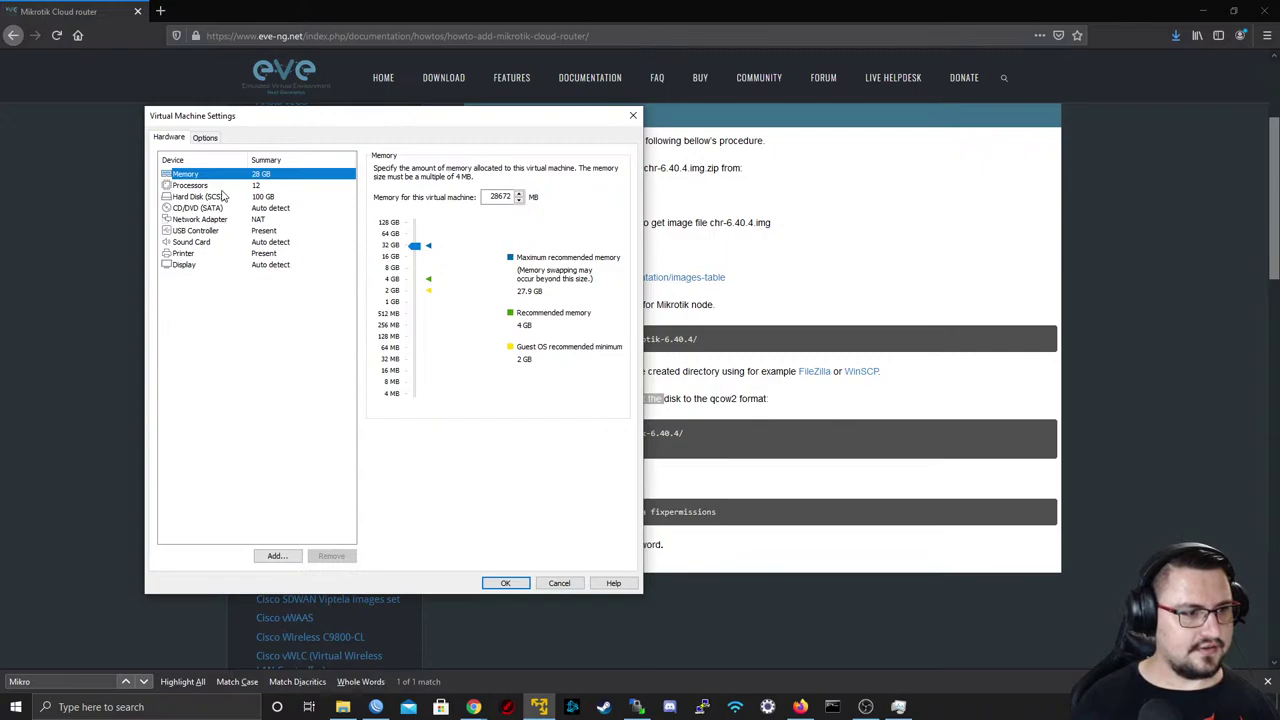
{"action": "left_click", "coordinate": [576, 584]}
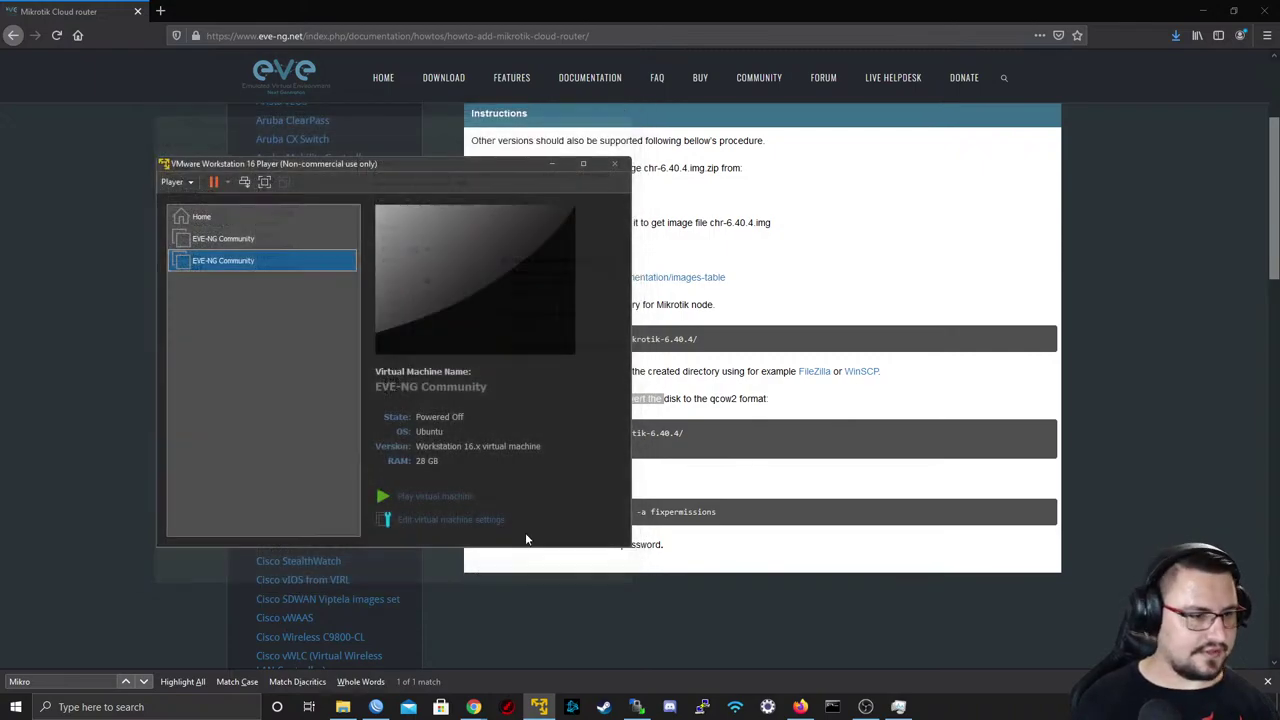
{"action": "right_click", "coordinate": [237, 262]}
{"action": "left_click", "coordinate": [266, 288]}
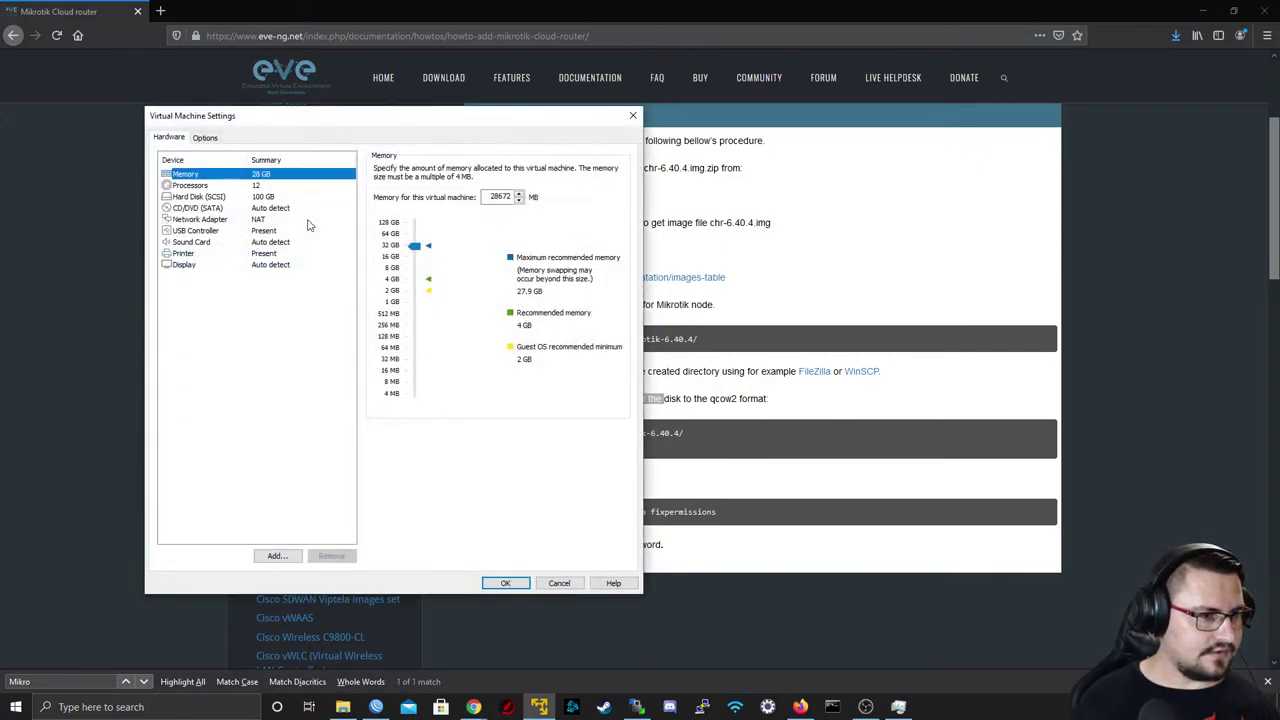
{"action": "left_click", "coordinate": [214, 139]}
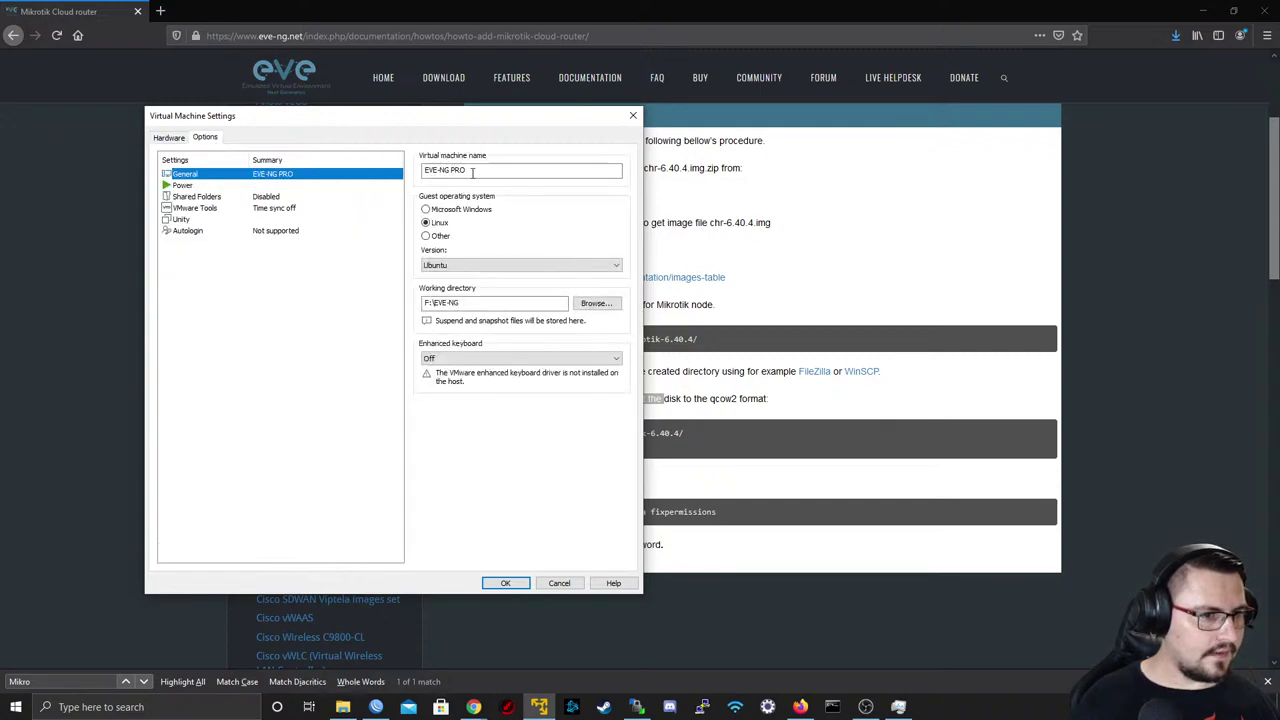
{"action": "key", "text": "Escape"}
Rename the machine to 'EVE-NG PRO', power it on, and dismiss the update prompt
{"action": "right_click", "coordinate": [259, 268]}
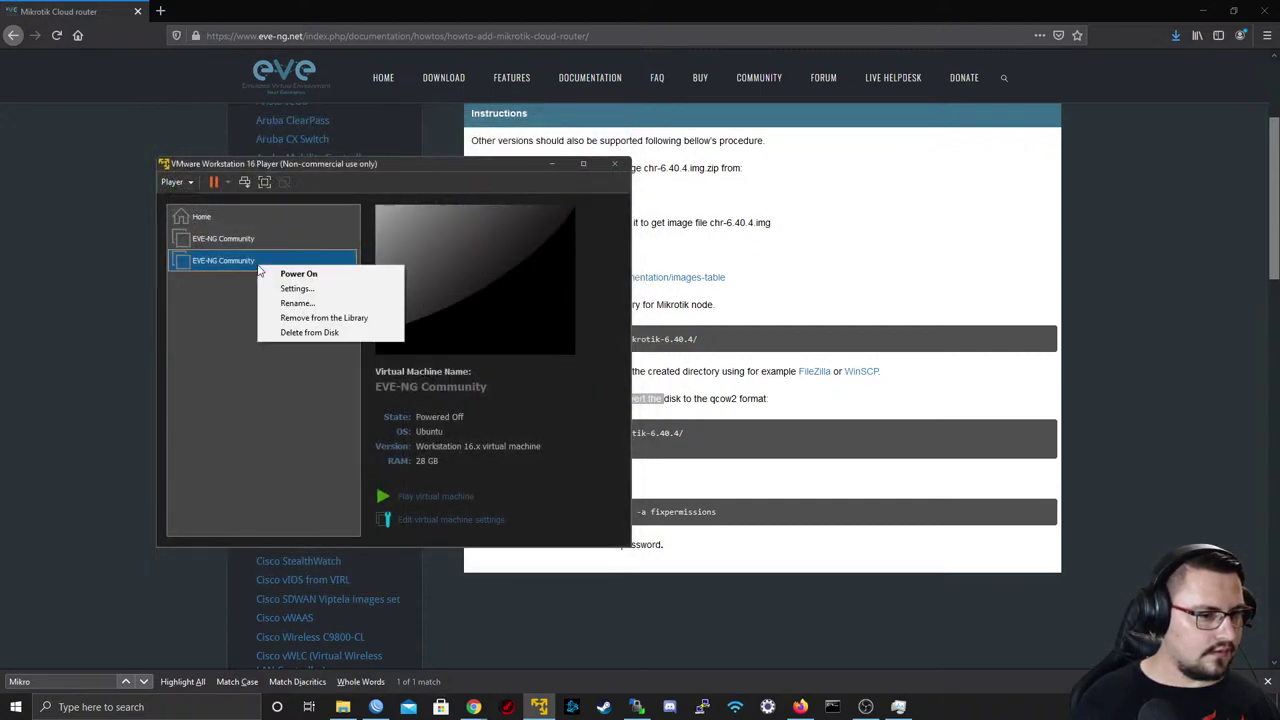
{"action": "left_click", "coordinate": [310, 303]}
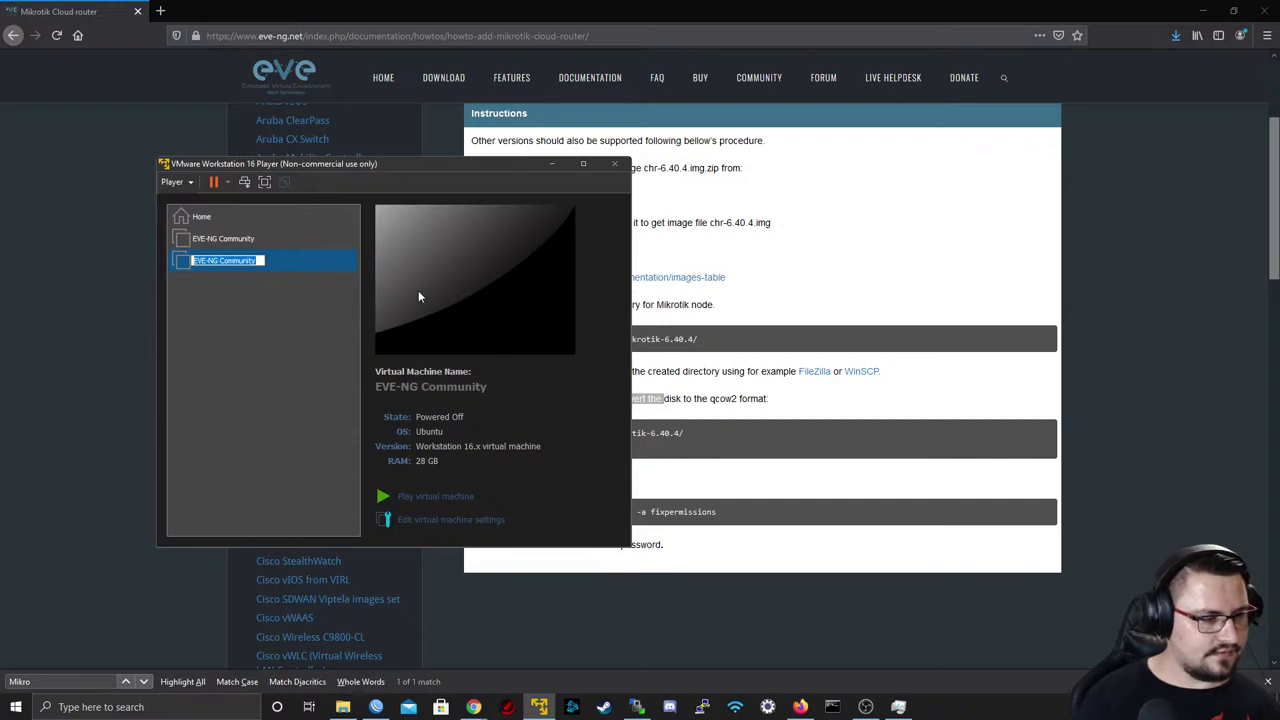
{"action": "type", "text": "EVE-NG P"}
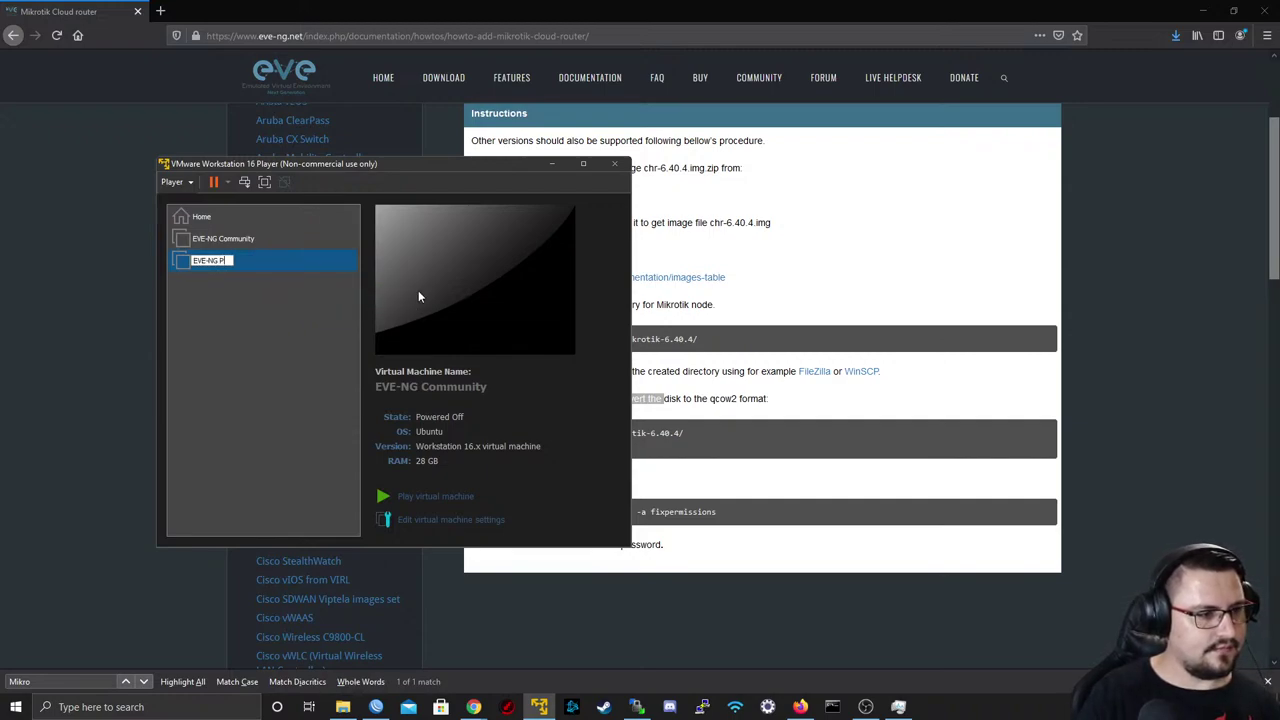
{"action": "type", "text": "RO"}
{"action": "key", "text": "Return"}
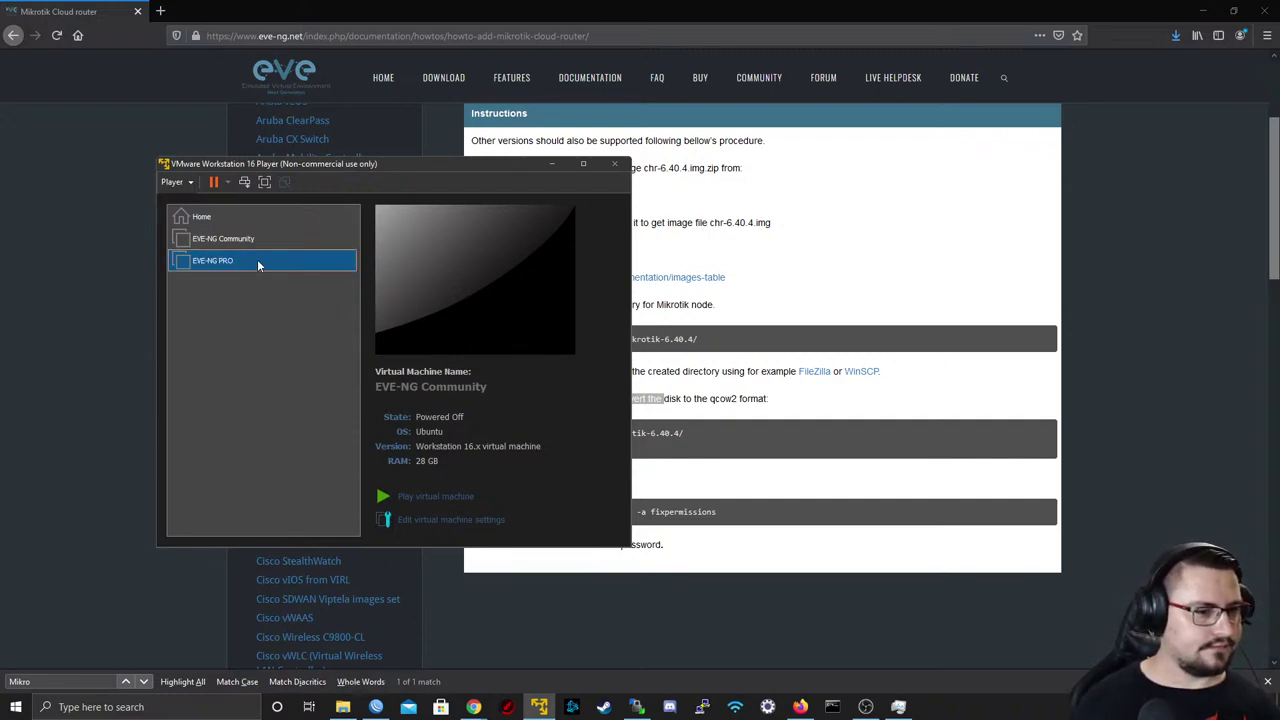
{"action": "left_click", "coordinate": [414, 496]}
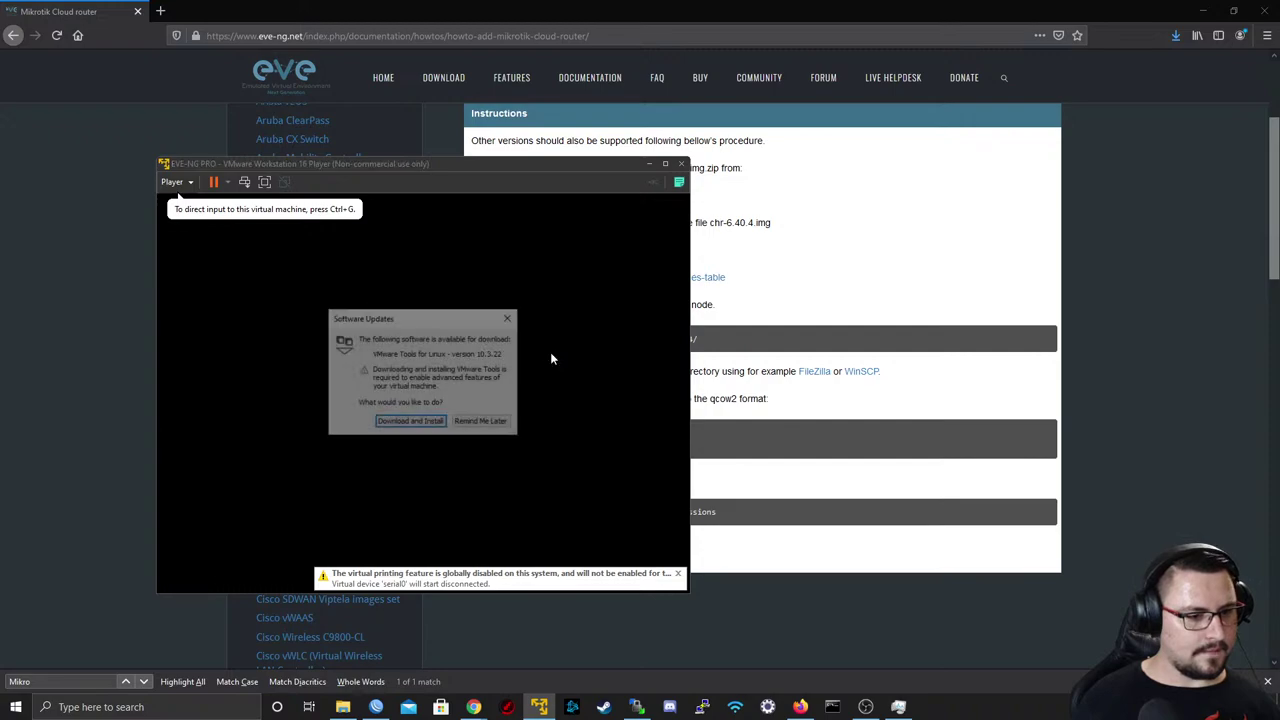
{"action": "left_click", "coordinate": [484, 428]}
Log into the EVE-NG PRO console as root with the root password
{"action": "left_click", "coordinate": [481, 408]}
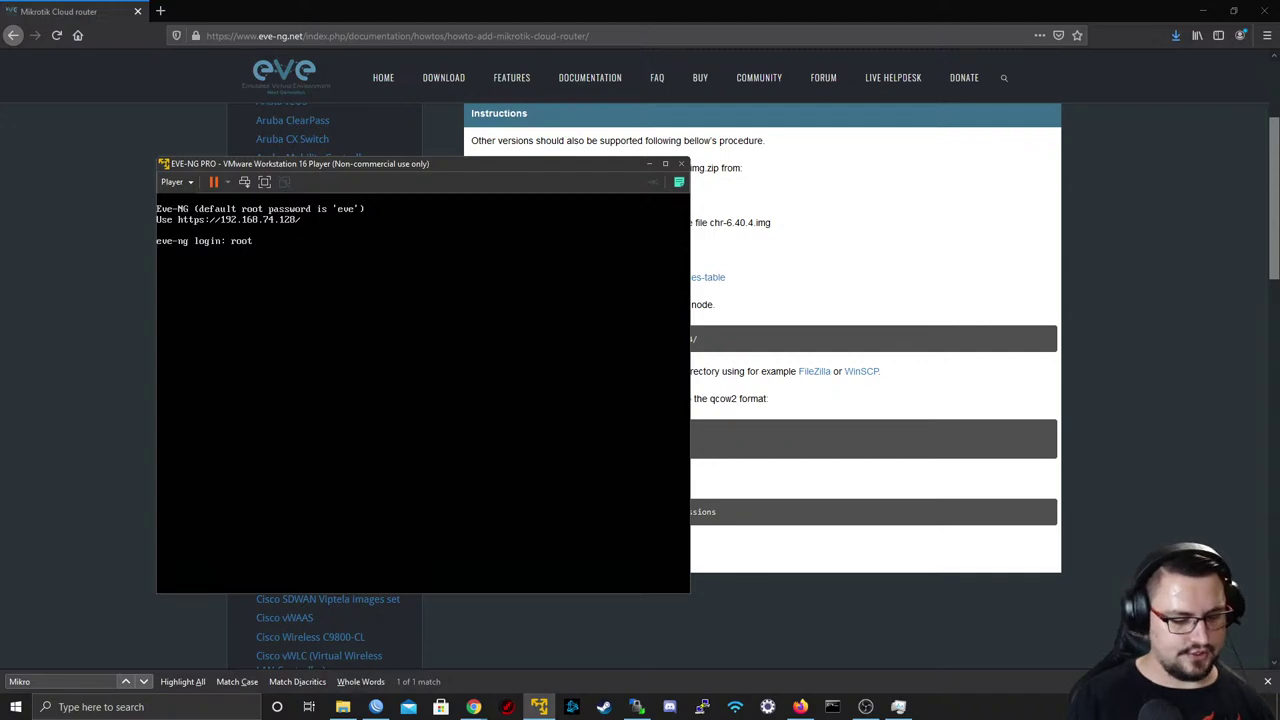
{"action": "key", "text": "Return"}
{"action": "type", "text": "eve"}
{"action": "key", "text": "Return"}
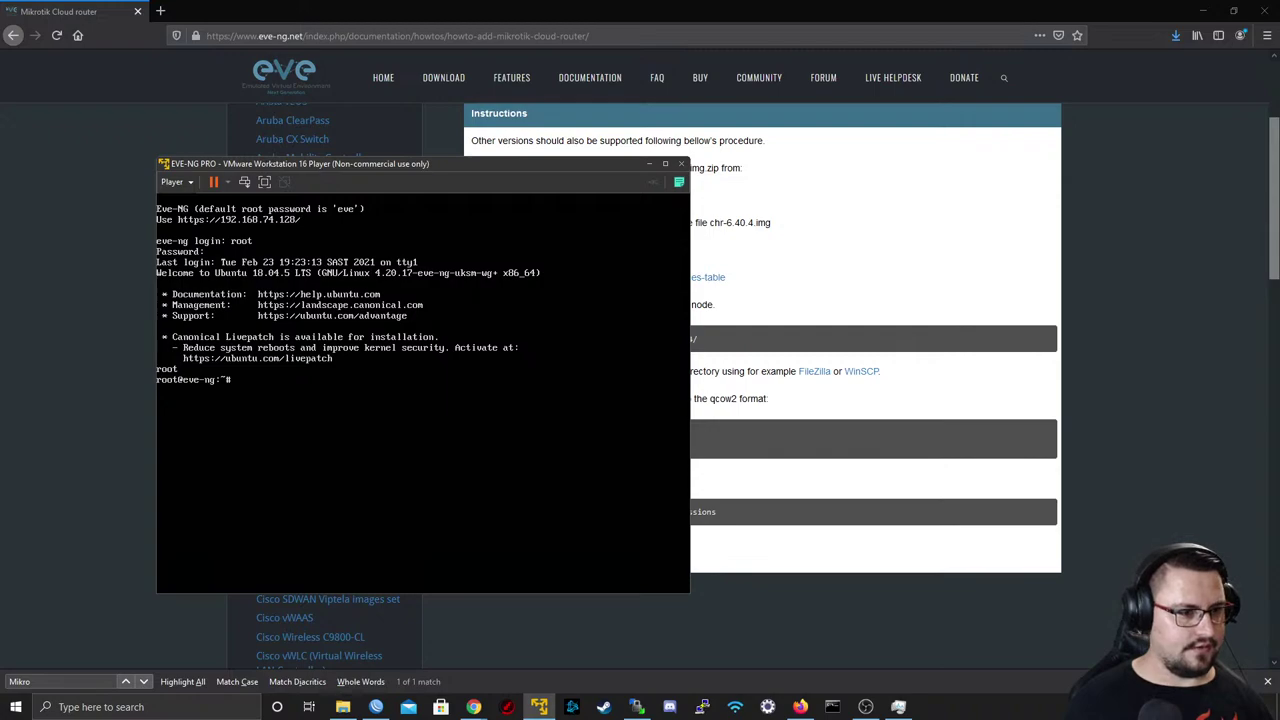
{"action": "left_click", "coordinate": [160, 11]}
{"action": "type", "text": "192"}
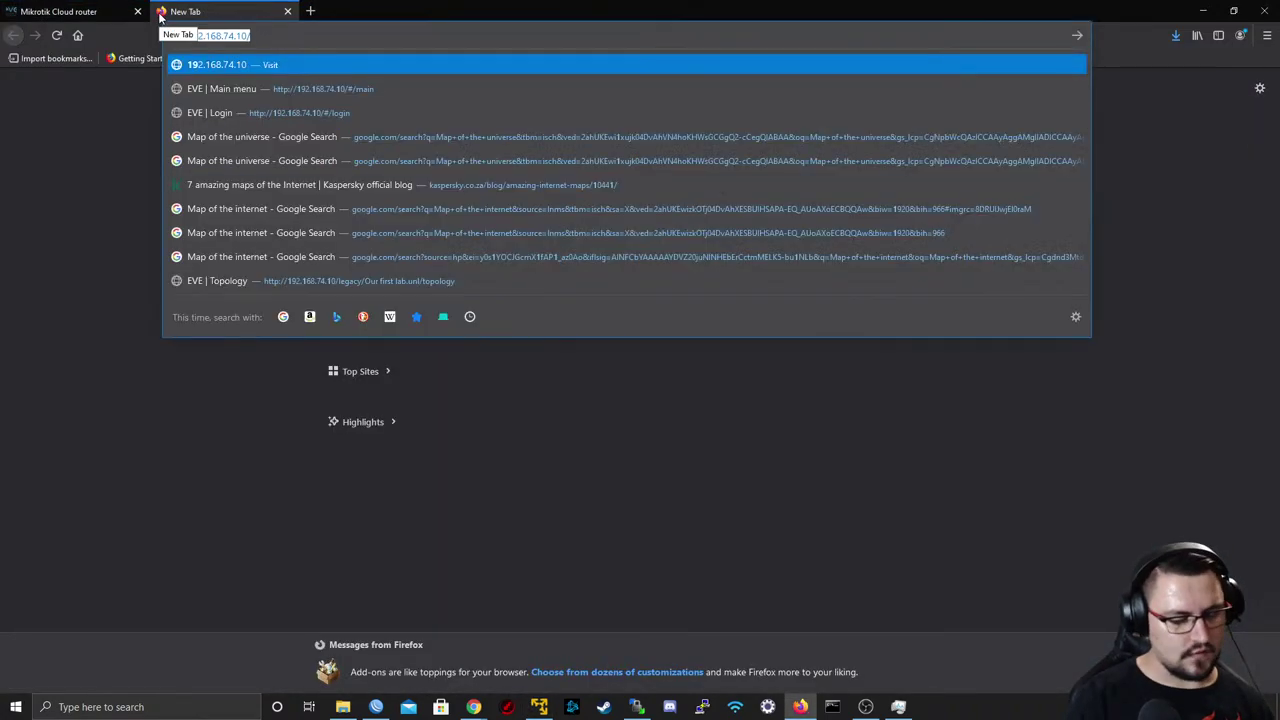
{"action": "key", "text": "BackSpace"}
{"action": "key", "text": "BackSpace"}
{"action": "key", "text": "BackSpace"}
{"action": "type", "text": "h"}
{"action": "key", "text": "BackSpace"}
{"action": "type", "text": "http"}
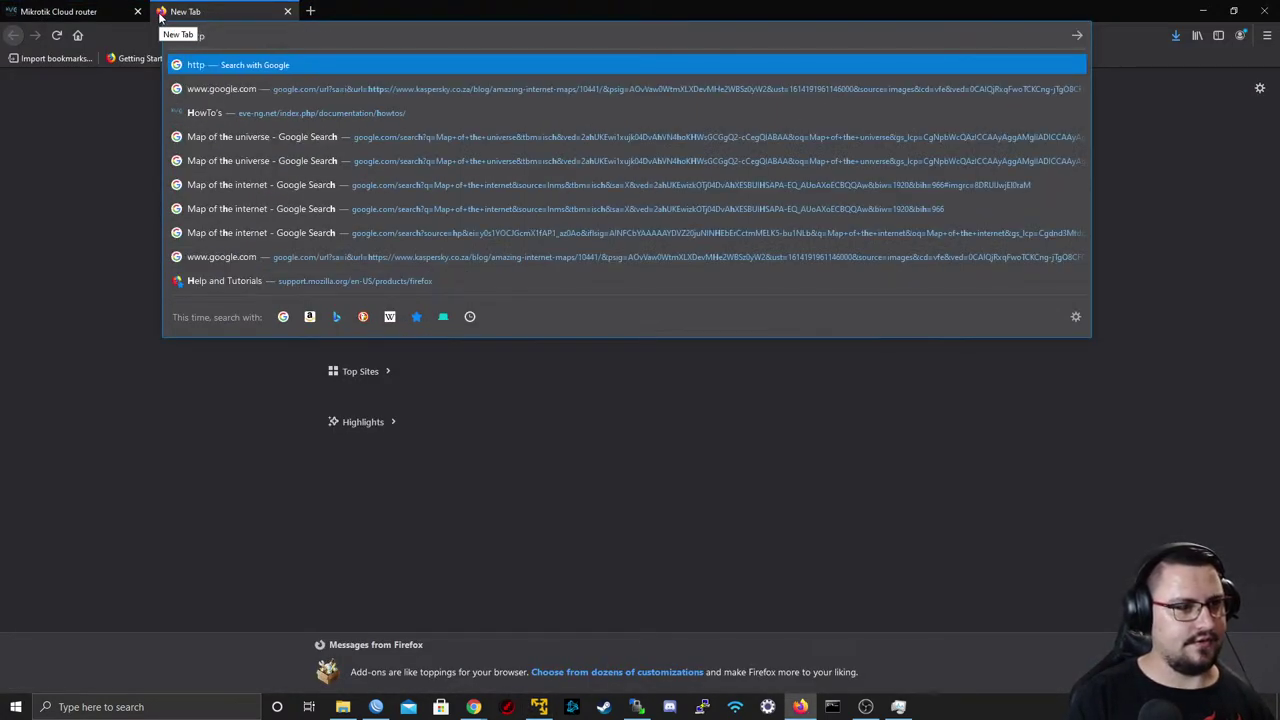
{"action": "type", "text": "s://192.168"}
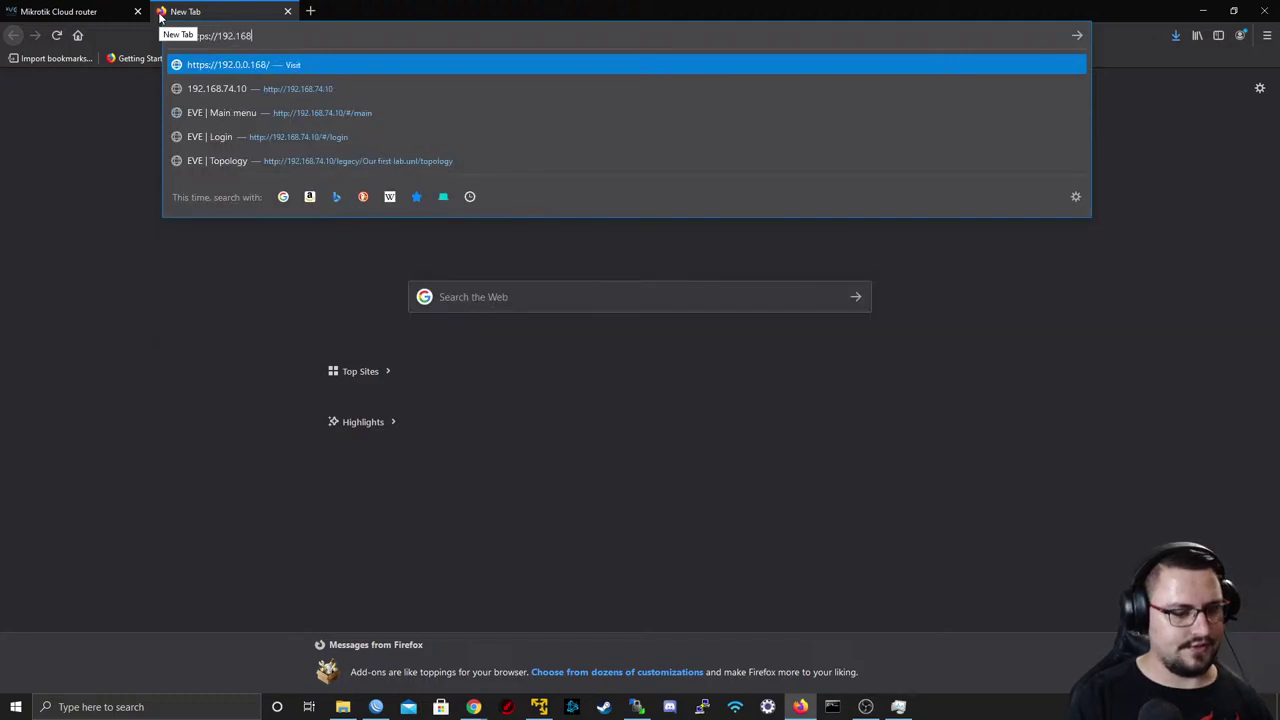
{"action": "type", "text": ".74.10"}
{"action": "key", "text": "BackSpace"}
{"action": "key", "text": "BackSpace"}
{"action": "key", "text": "BackSpace"}
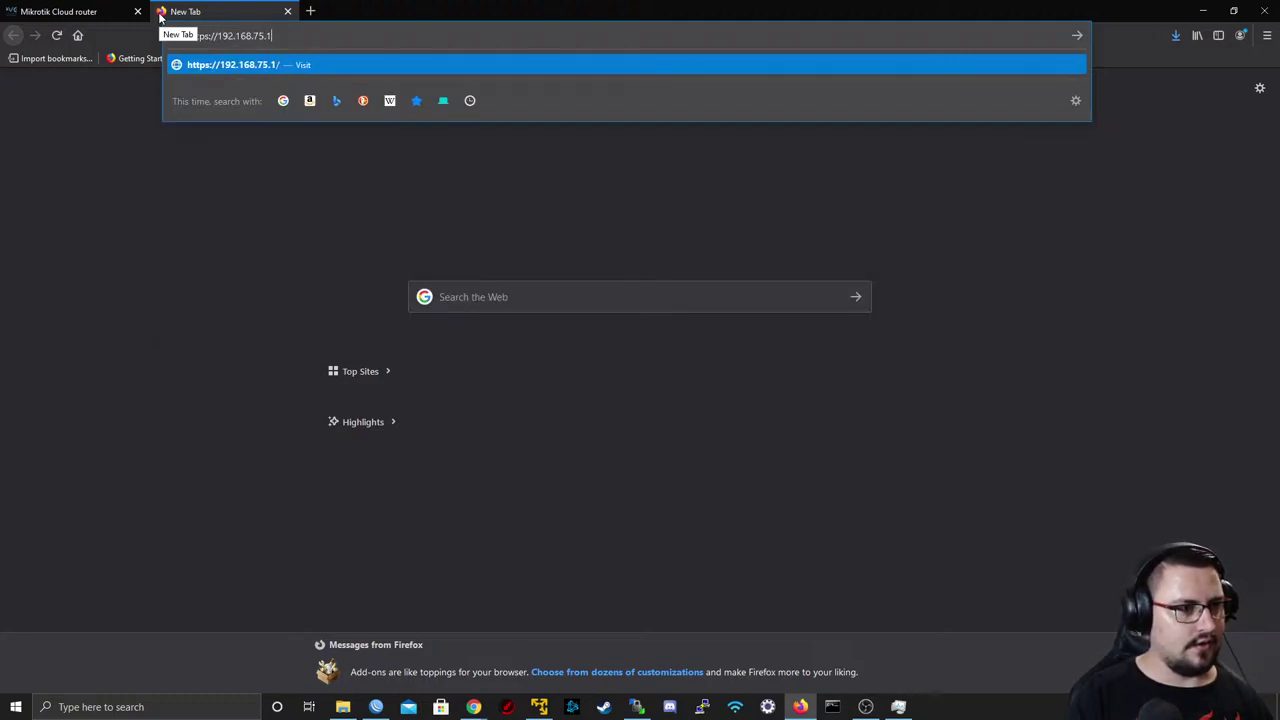
{"action": "type", "text": ".128"}
{"action": "key", "text": "Return"}
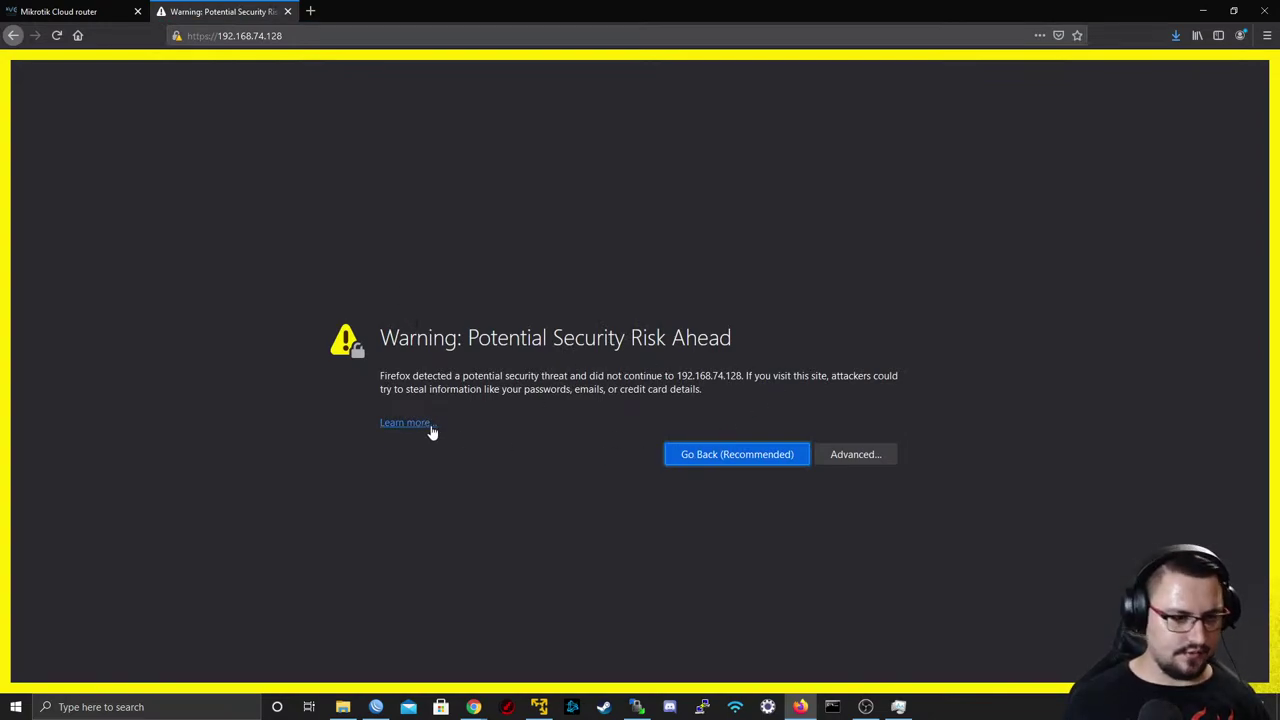
Accept the self-signed certificate risk via Advanced to reach the EVE-NG login page
{"action": "left_click", "coordinate": [770, 459]}
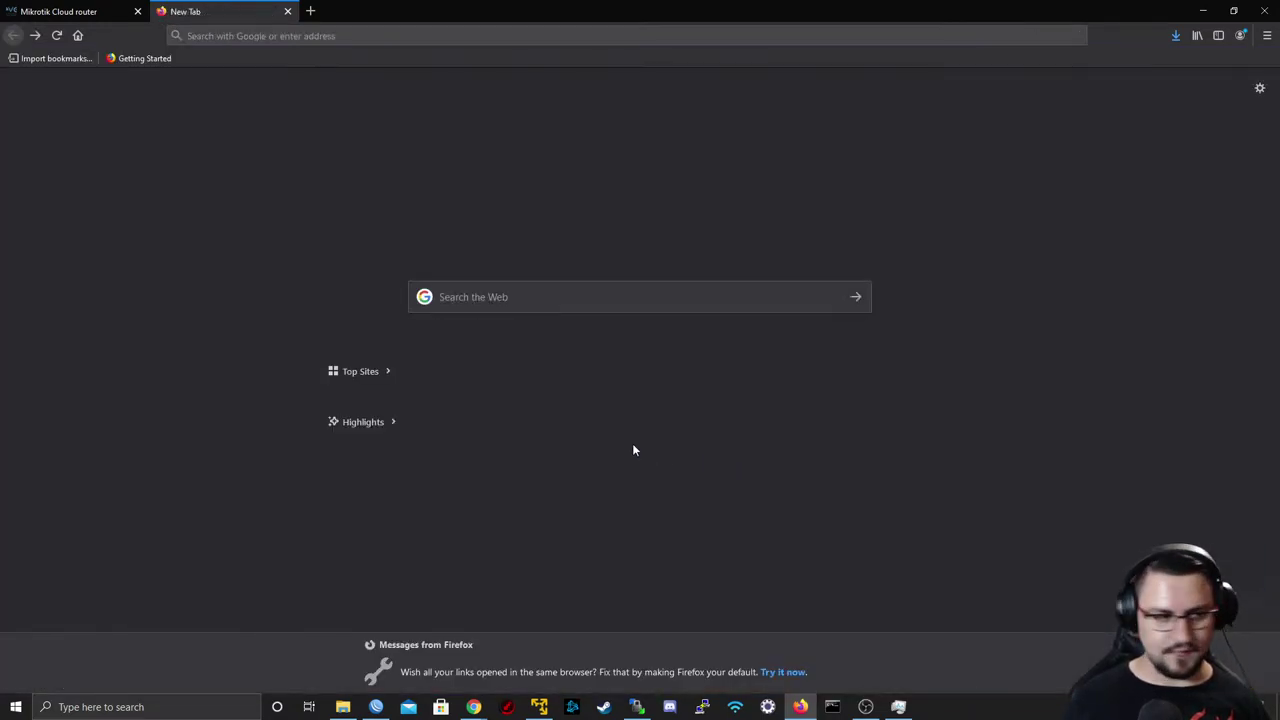
{"action": "left_click", "coordinate": [35, 35]}
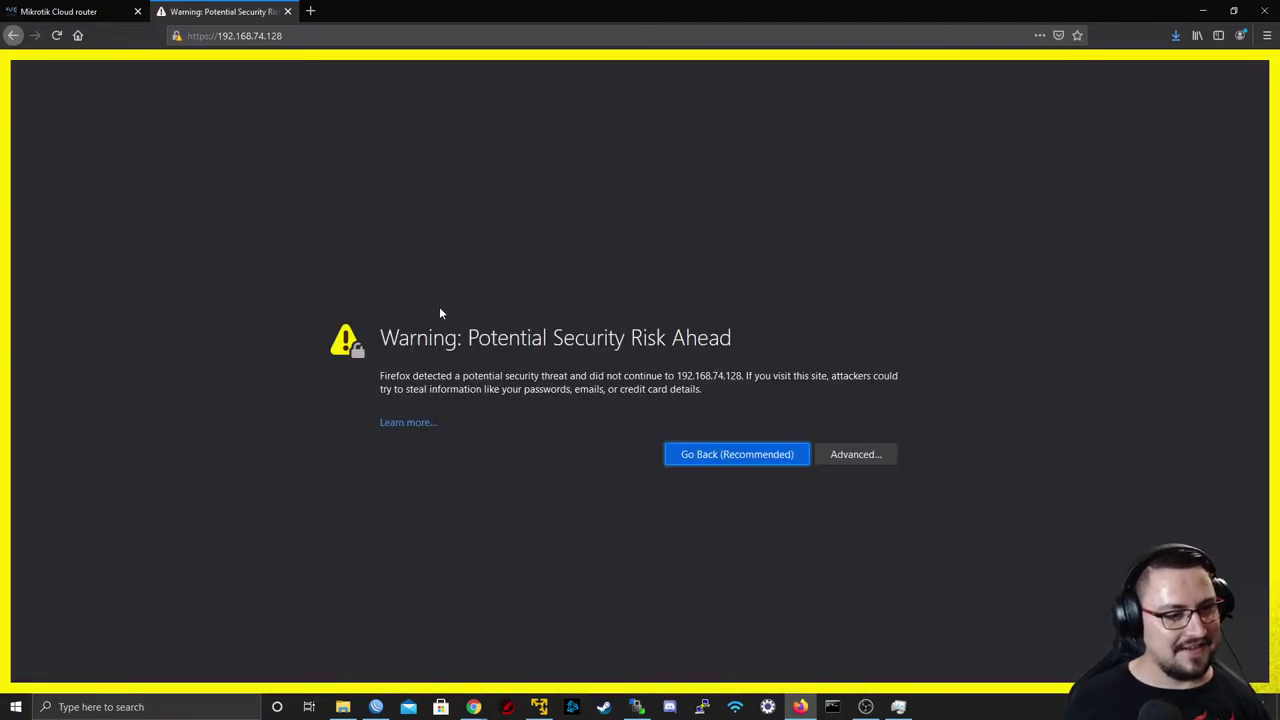
{"action": "left_click", "coordinate": [832, 454]}
{"action": "left_click", "coordinate": [775, 670]}
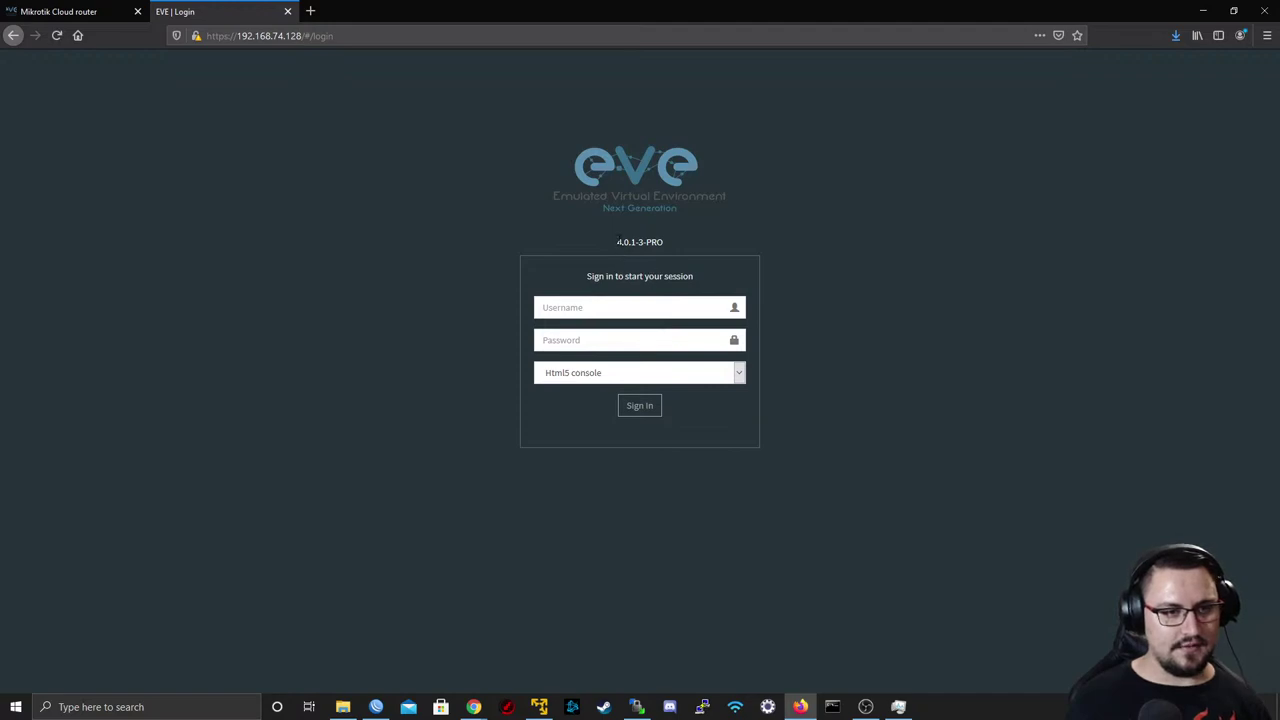
Sign in to EVE-NG PRO as admin with the password and Native console type
{"action": "left_click_drag", "start_coordinate": [618, 240], "coordinate": [675, 243]}
{"action": "left_click", "coordinate": [609, 307]}
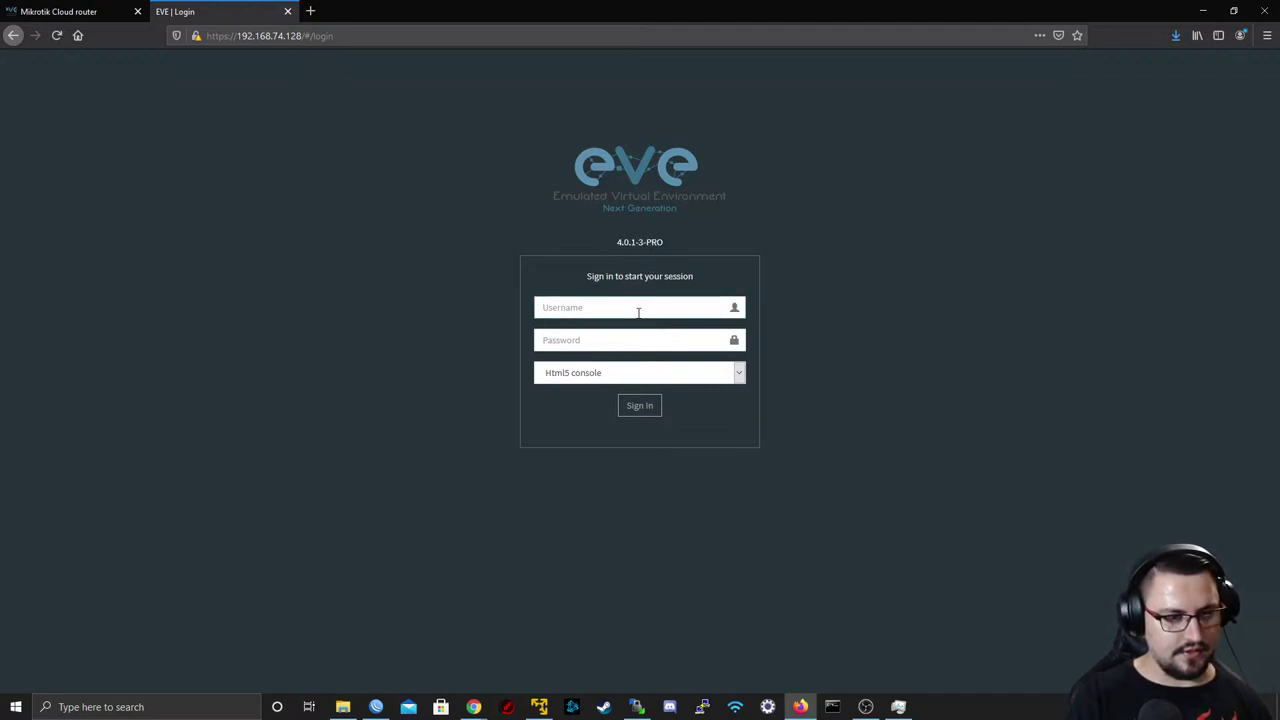
{"action": "type", "text": "admin"}
{"action": "key", "text": "Tab"}
{"action": "type", "text": "eve"}
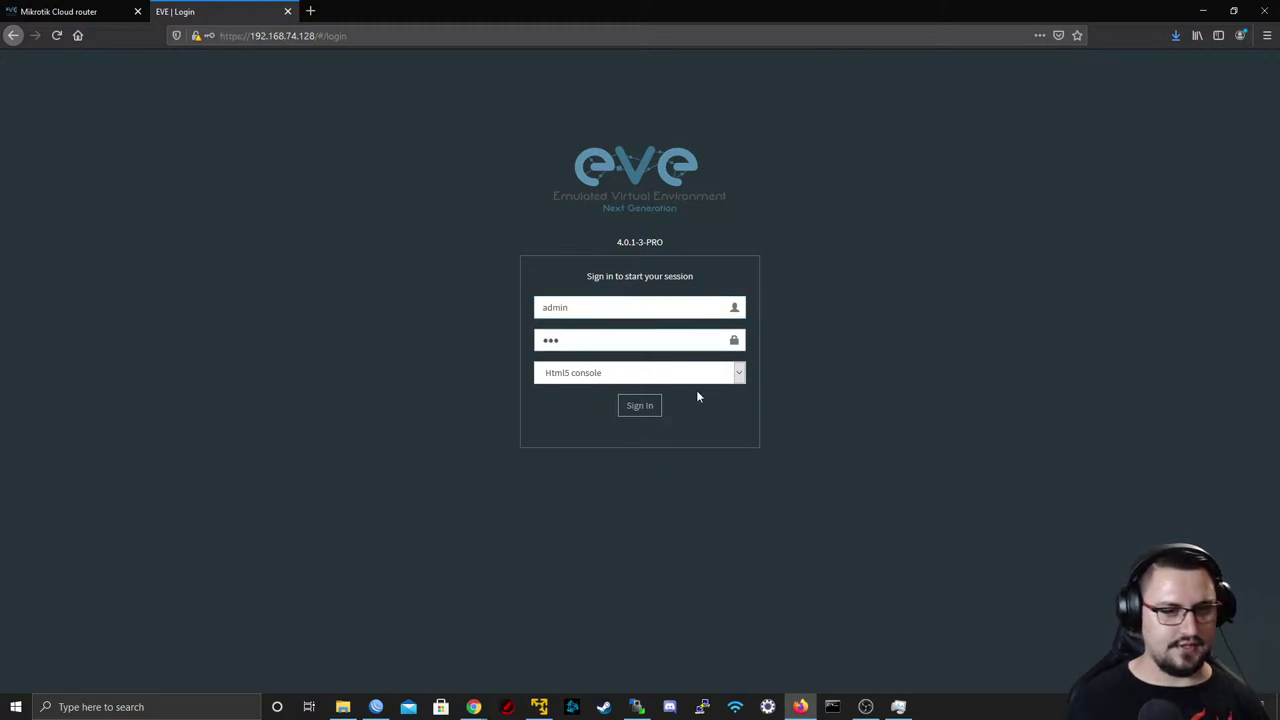
{"action": "left_click", "coordinate": [734, 374]}
{"action": "left_click", "coordinate": [673, 393]}
{"action": "left_click", "coordinate": [630, 407]}
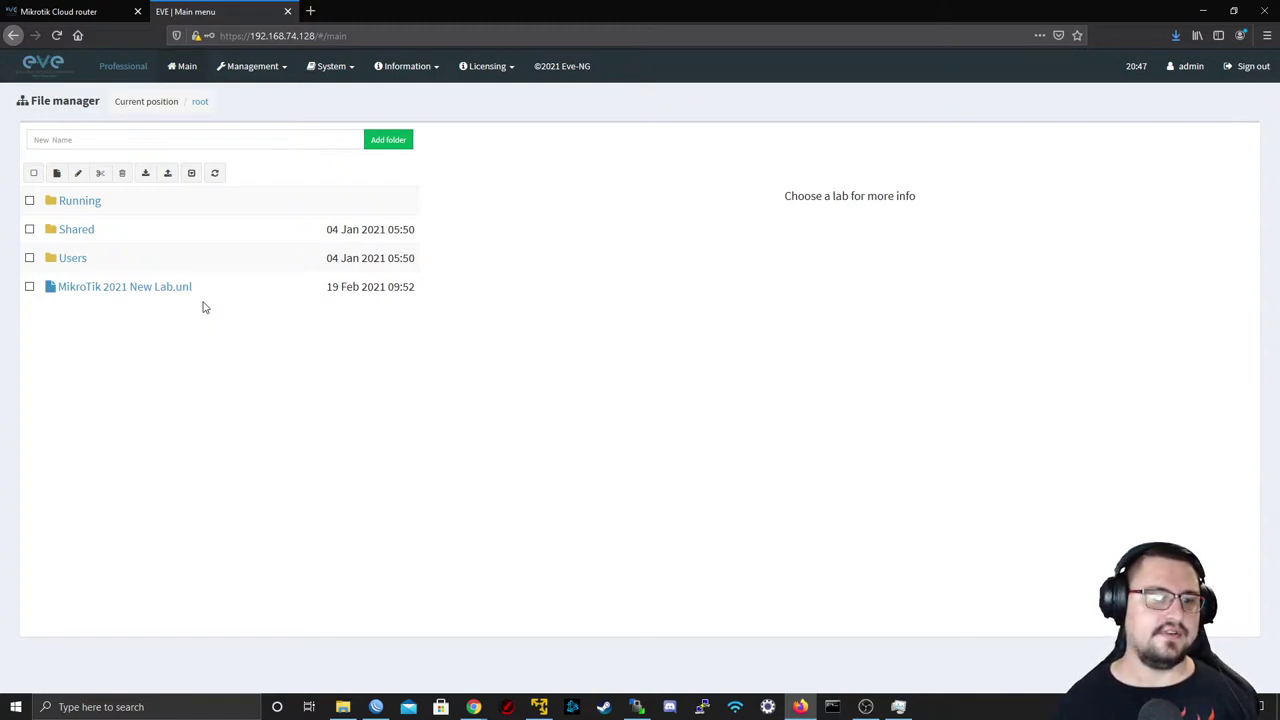
Open 'MikroTik 2021 New Lab' from the File manager and survey its topology
{"action": "left_click", "coordinate": [126, 292]}
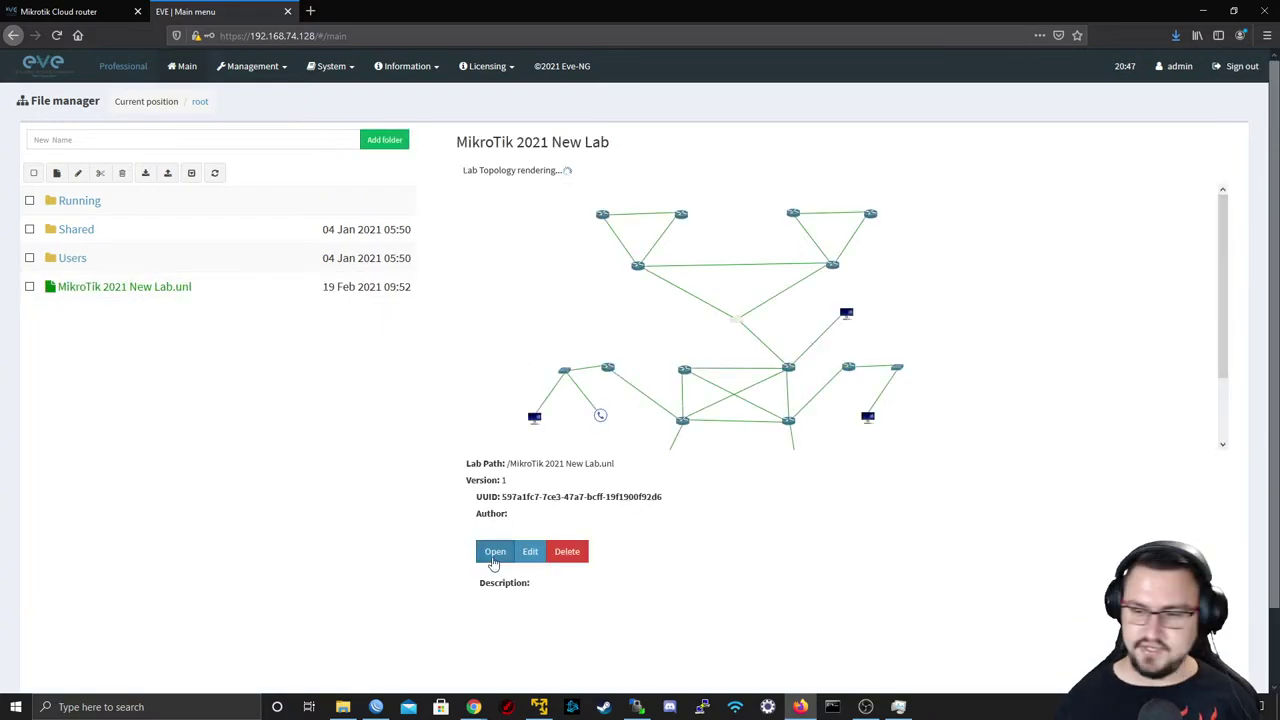
{"action": "left_click", "coordinate": [494, 553]}
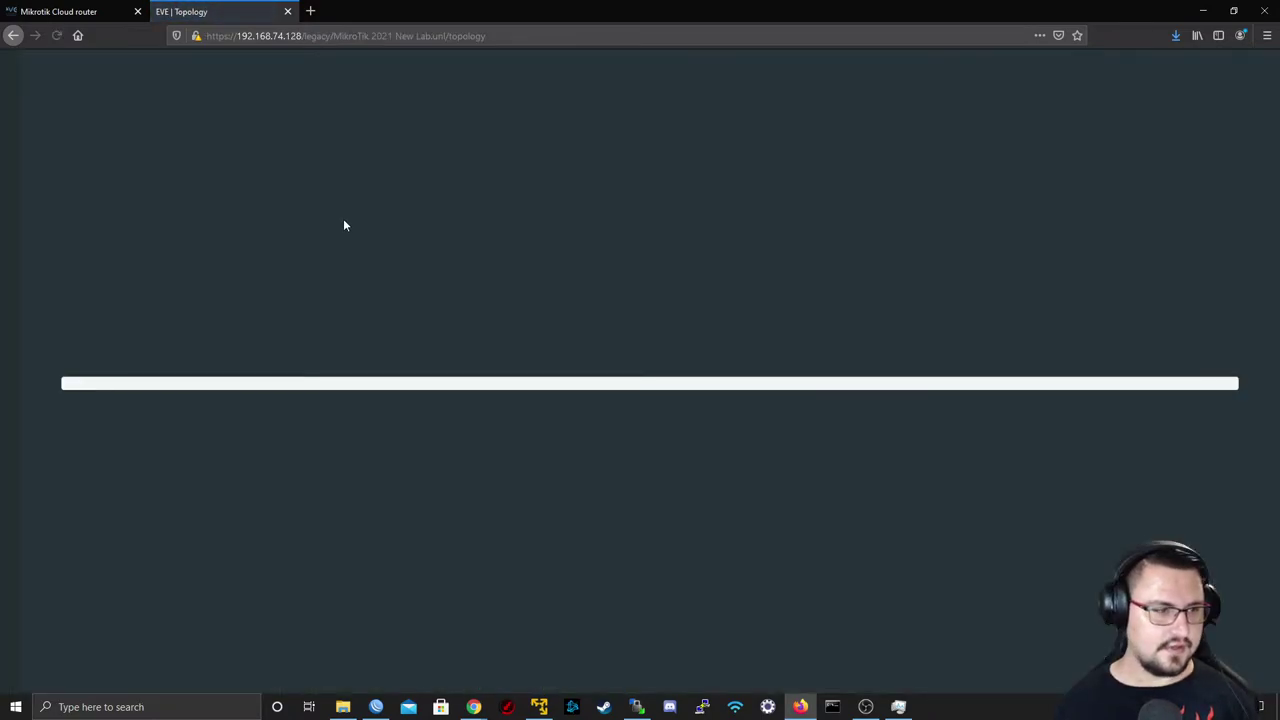
{"action": "scroll", "coordinate": [598, 398], "scroll_direction": "down", "scroll_amount": 5}
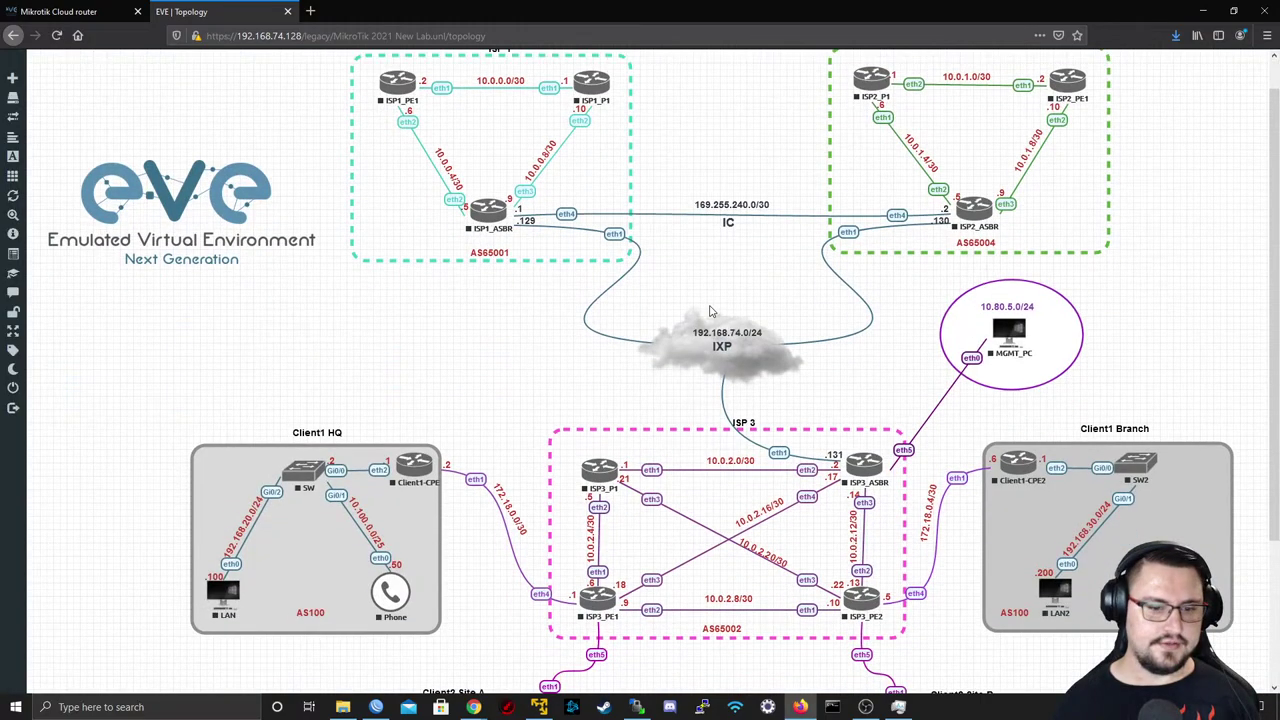
{"action": "scroll", "coordinate": [806, 503], "scroll_direction": "up", "scroll_amount": 4}
{"action": "scroll", "coordinate": [815, 300], "scroll_direction": "down", "scroll_amount": 4}
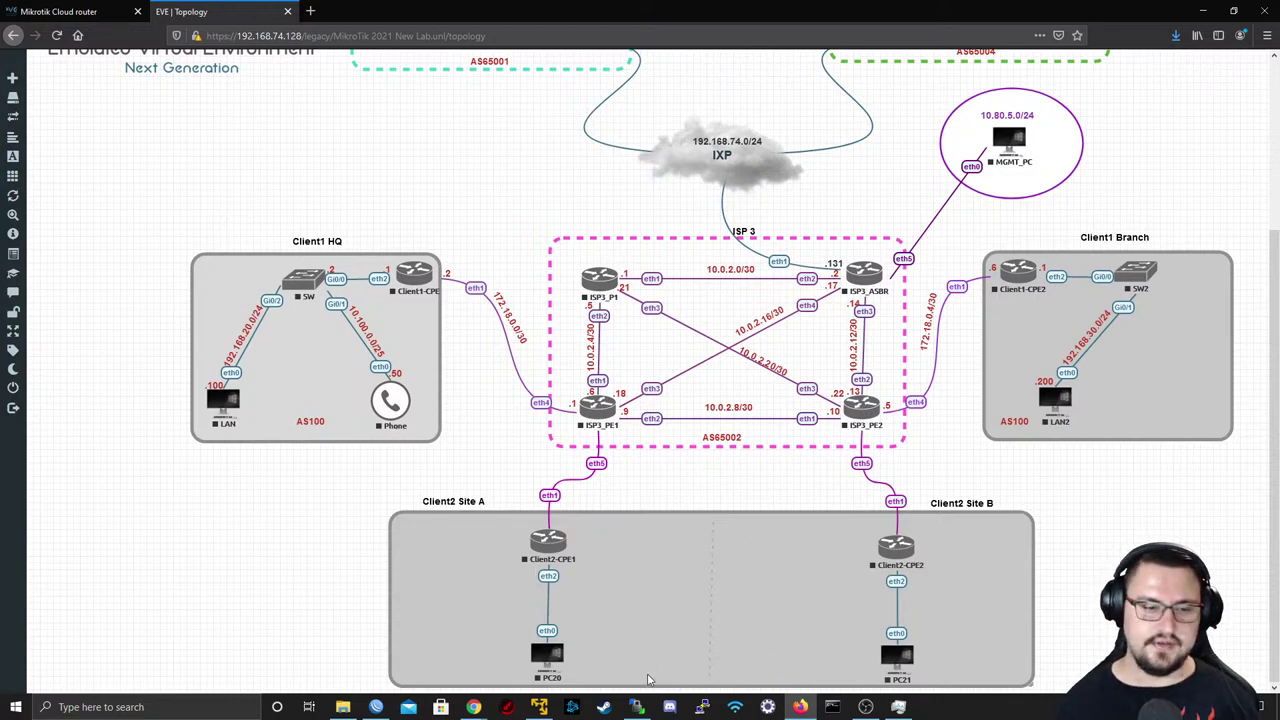
{"action": "scroll", "coordinate": [750, 598], "scroll_direction": "up", "scroll_amount": 3}
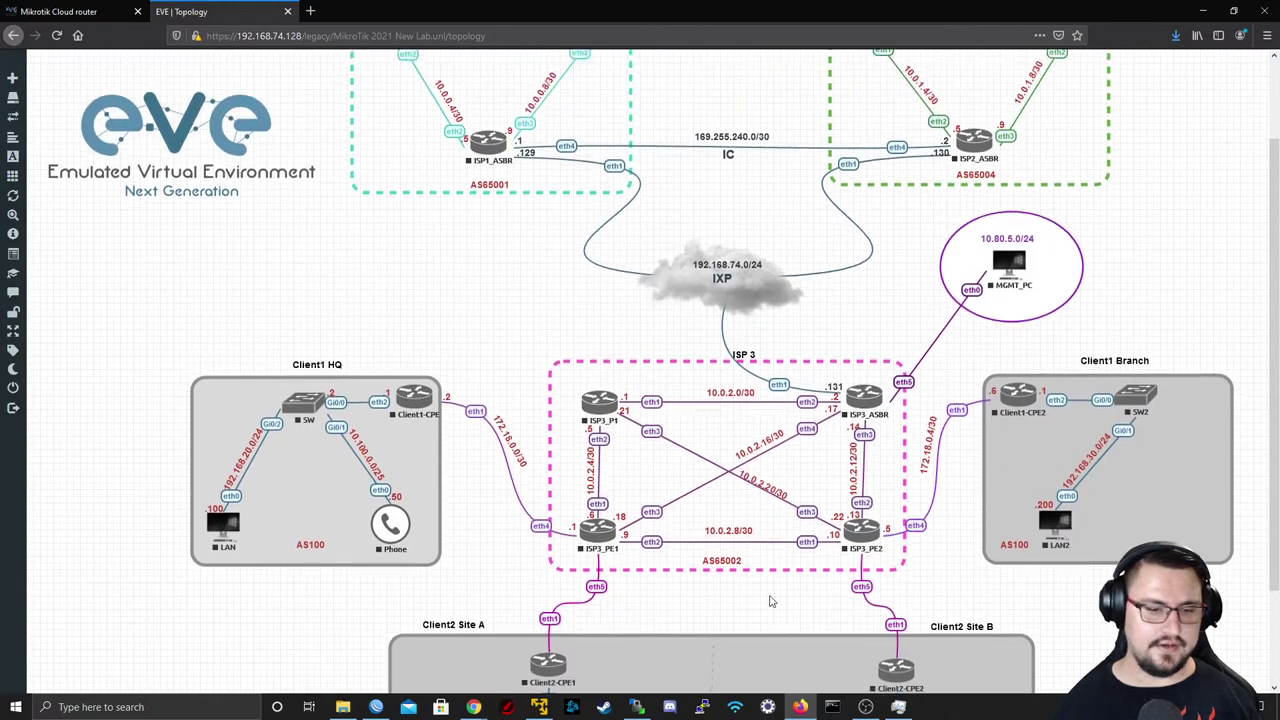
{"action": "scroll", "coordinate": [743, 590], "scroll_direction": "down", "scroll_amount": 3}
{"action": "scroll", "coordinate": [743, 590], "scroll_direction": "up", "scroll_amount": 4}
{"action": "scroll", "coordinate": [720, 380], "scroll_direction": "down", "scroll_amount": 3}
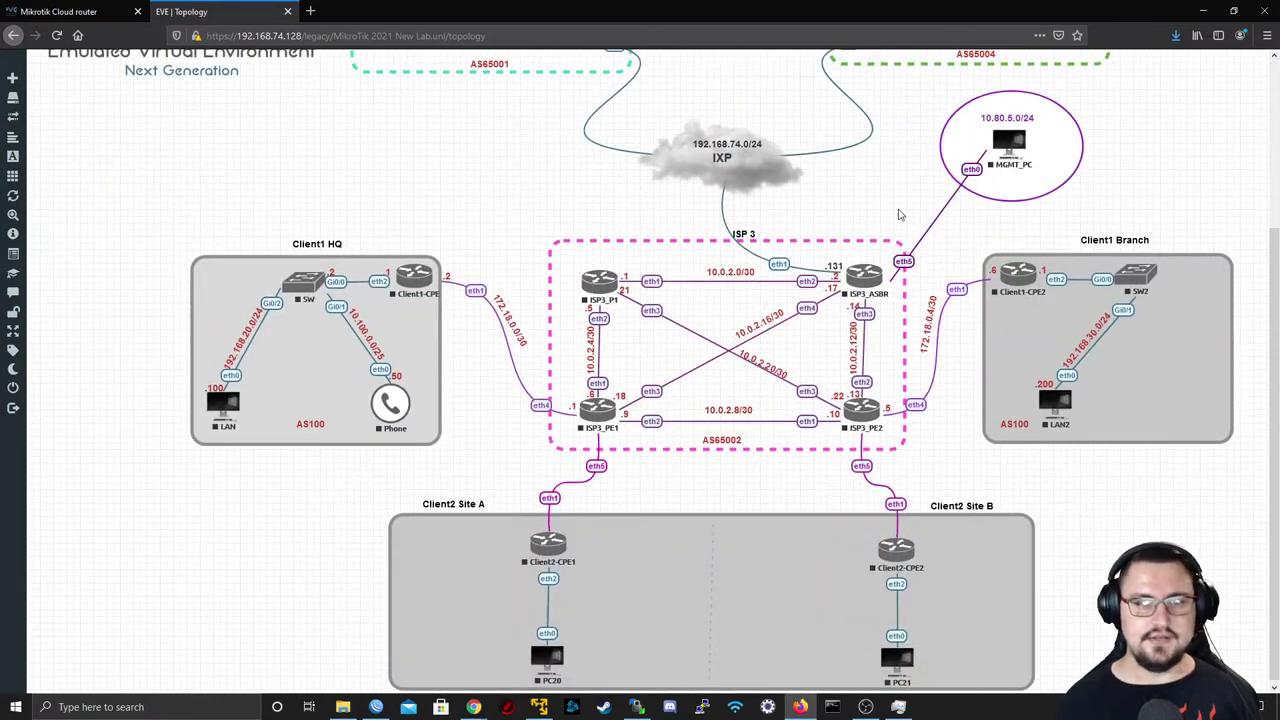
{"action": "scroll", "coordinate": [704, 158], "scroll_direction": "up", "scroll_amount": 3}
{"action": "scroll", "coordinate": [727, 193], "scroll_direction": "down", "scroll_amount": 1}
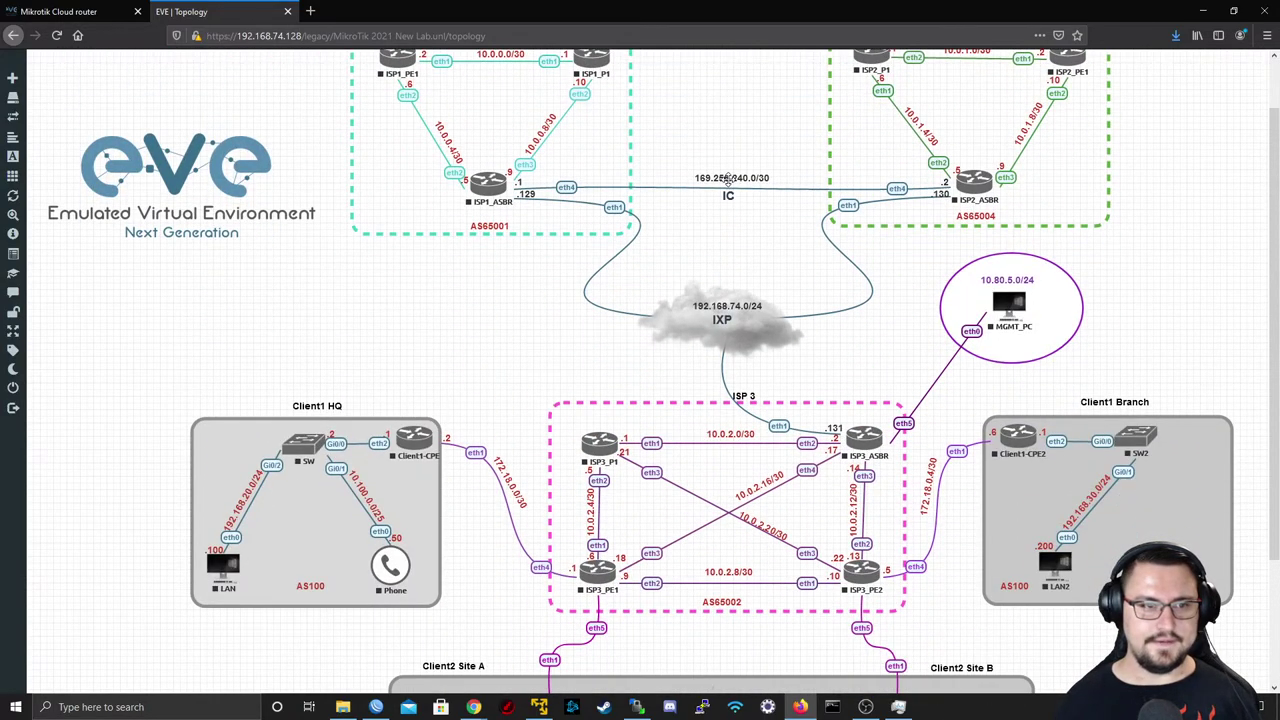
{"action": "scroll", "coordinate": [680, 137], "scroll_direction": "up", "scroll_amount": 1}
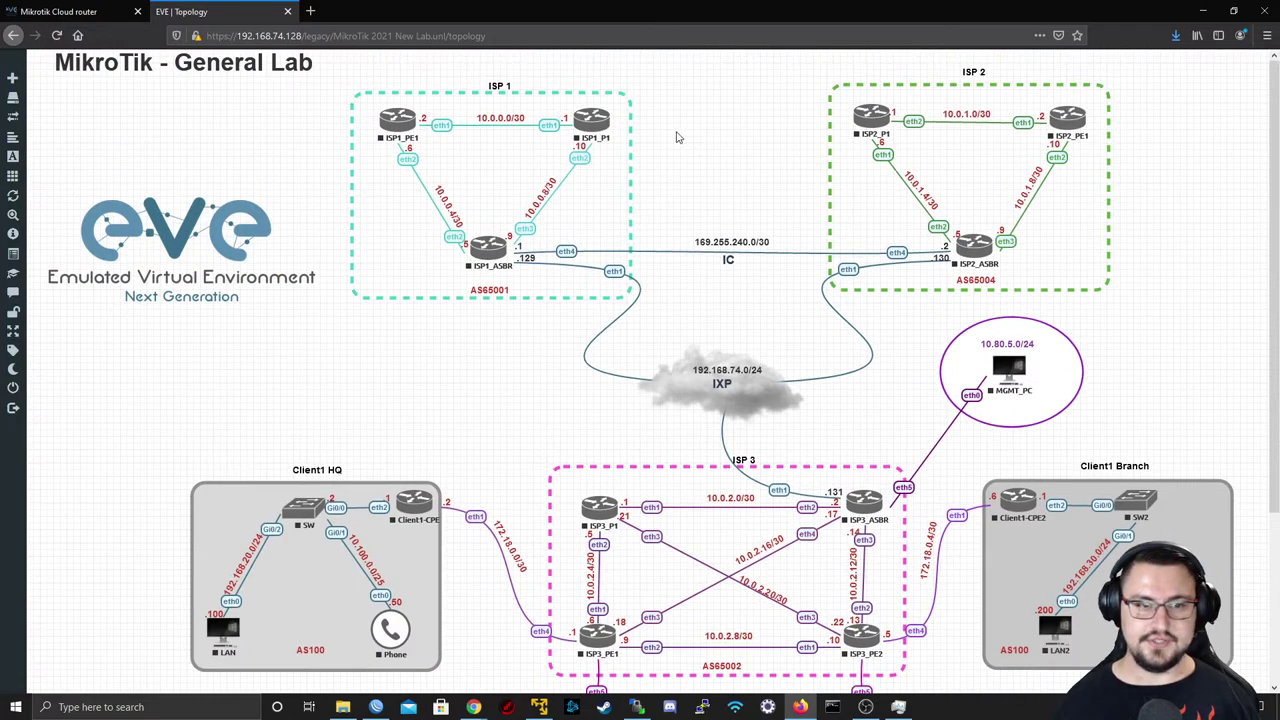
{"action": "scroll", "coordinate": [860, 172], "scroll_direction": "down", "scroll_amount": 3}
{"action": "scroll", "coordinate": [503, 223], "scroll_direction": "up", "scroll_amount": 2}
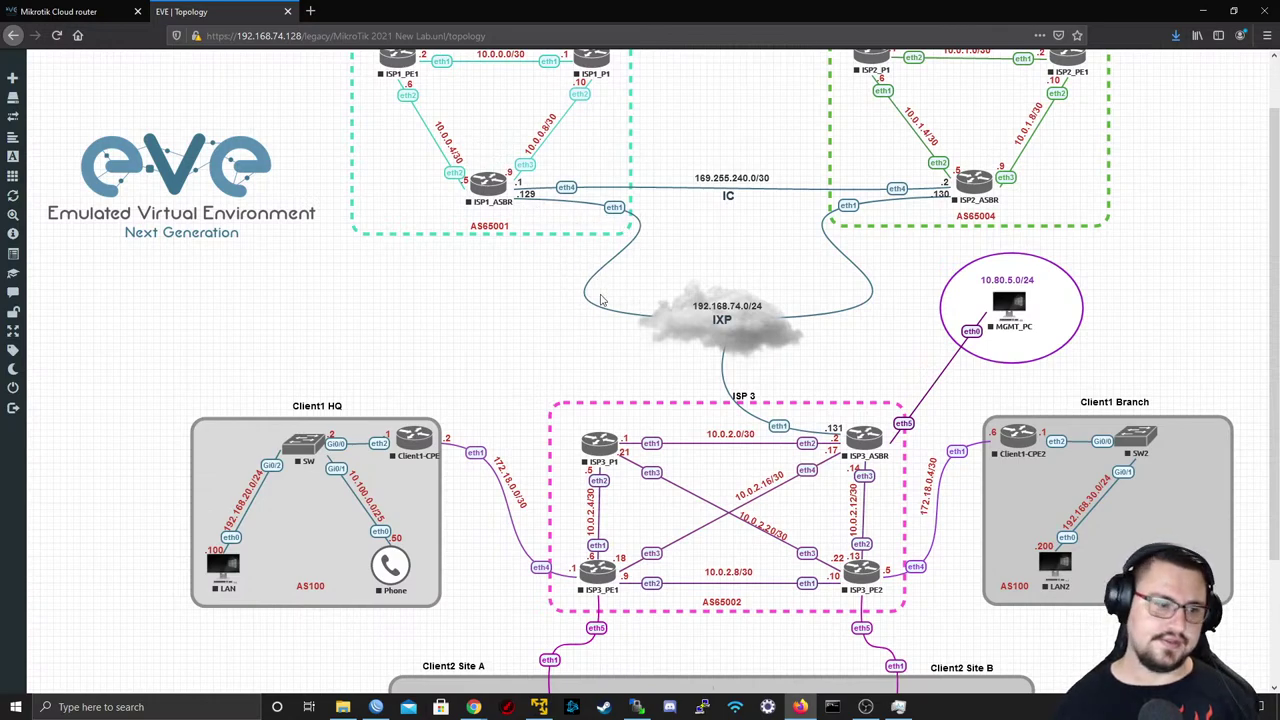
{"action": "scroll", "coordinate": [603, 298], "scroll_direction": "down", "scroll_amount": 2}
{"action": "scroll", "coordinate": [603, 259], "scroll_direction": "down", "scroll_amount": 1}
{"action": "right_click", "coordinate": [459, 152]}
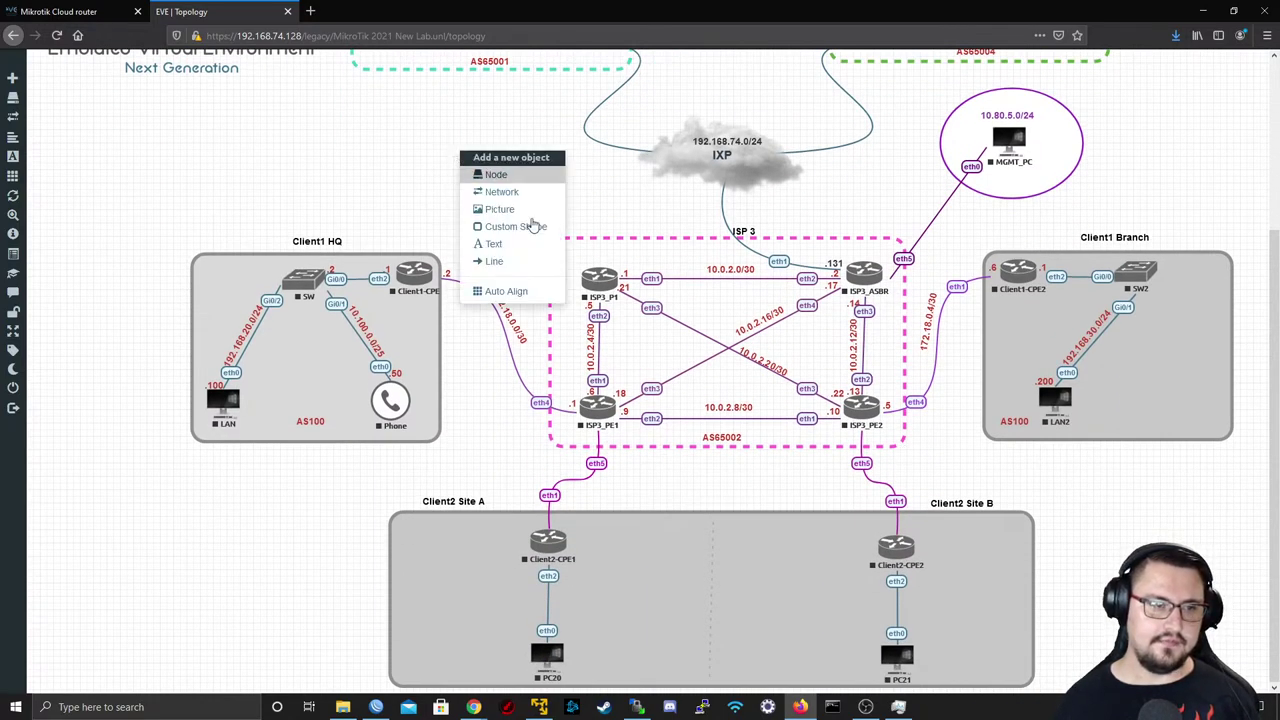
{"action": "left_click", "coordinate": [866, 248]}
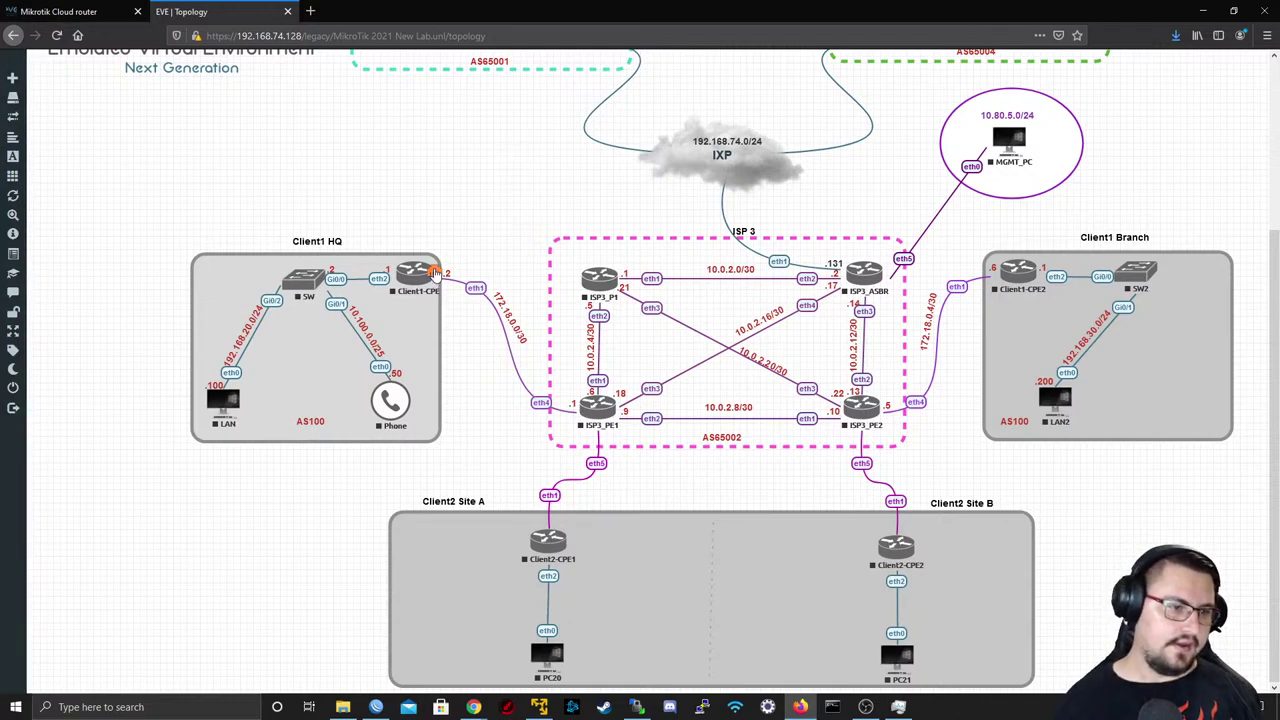
{"action": "right_click", "coordinate": [600, 472]}
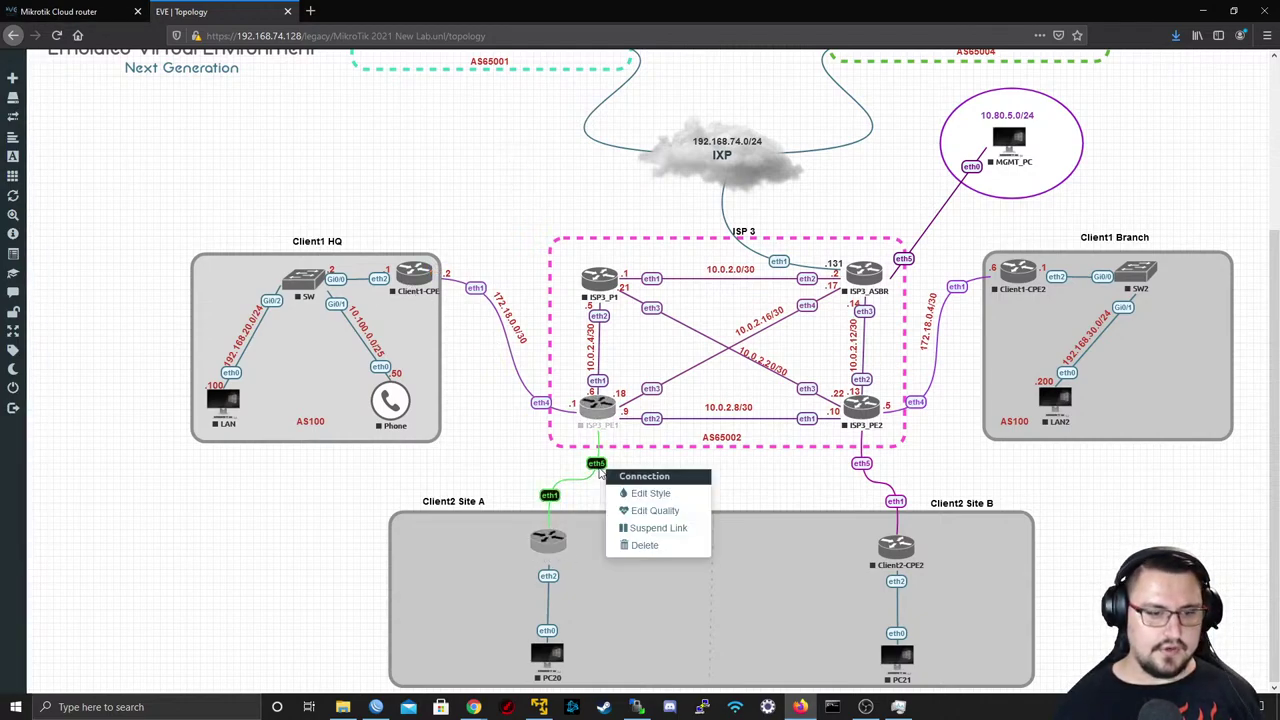
{"action": "left_click", "coordinate": [650, 512]}
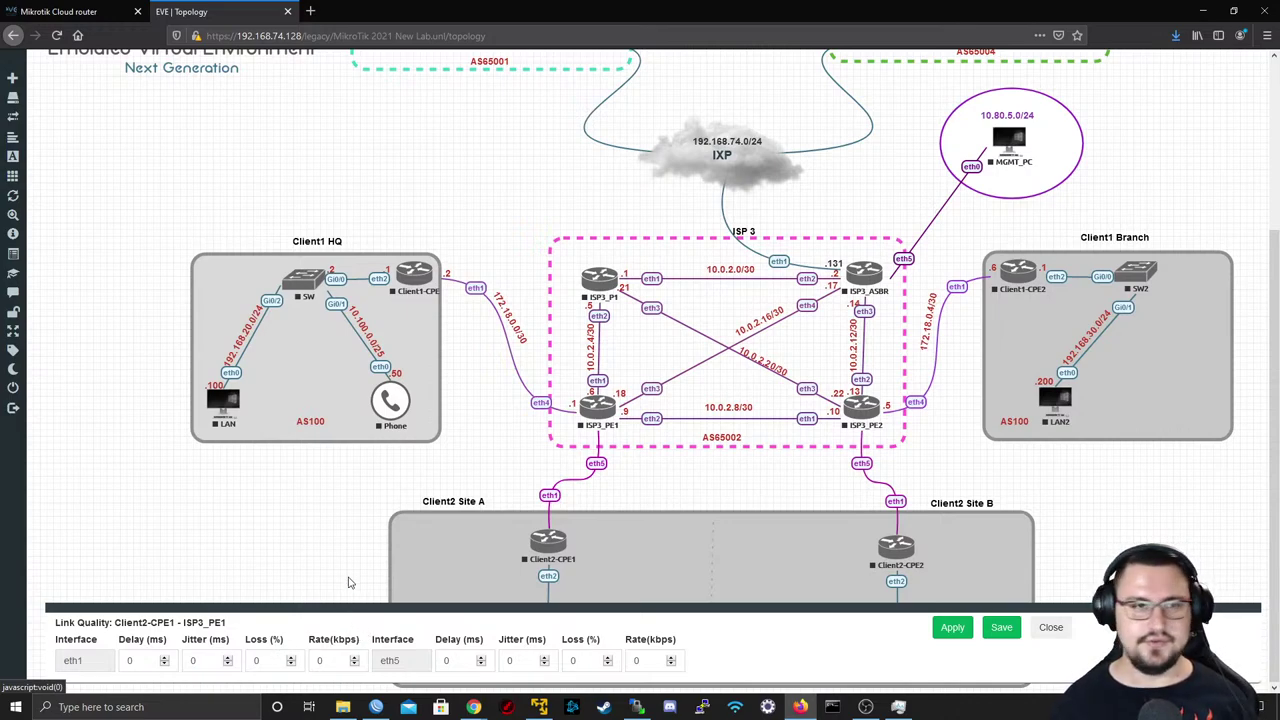
{"action": "double_click", "coordinate": [268, 661]}
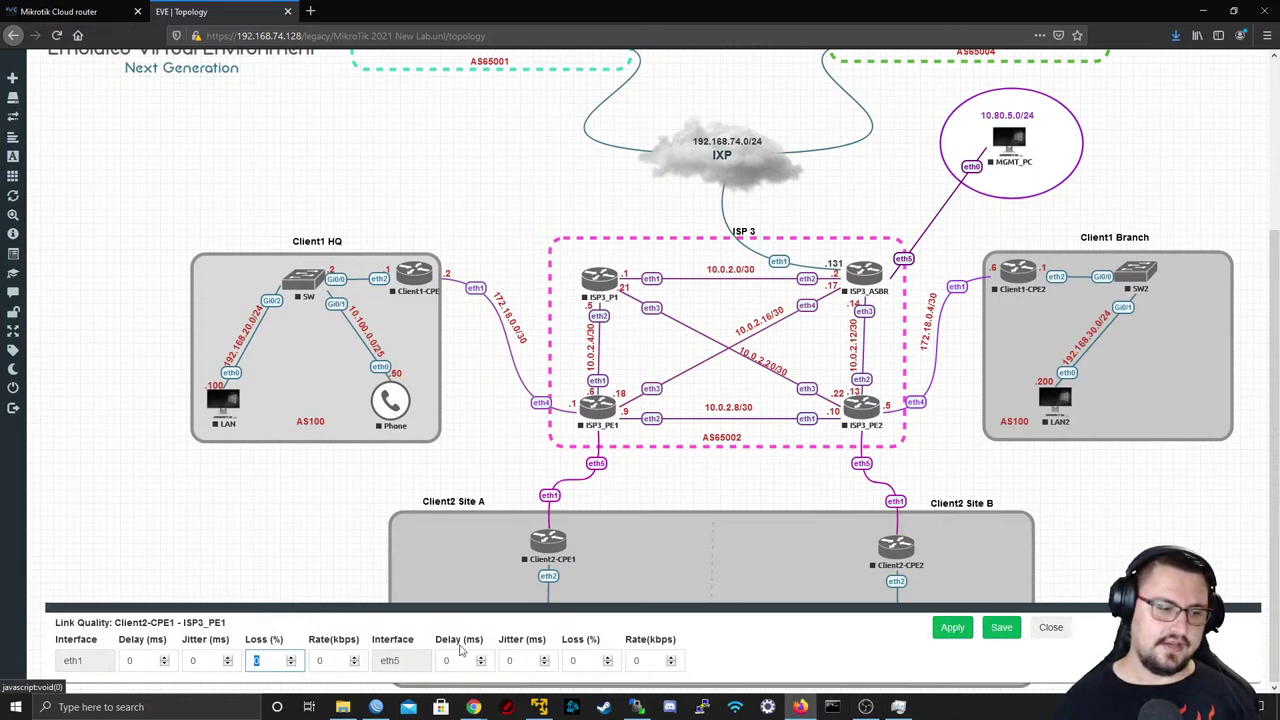
{"action": "type", "text": "4"}
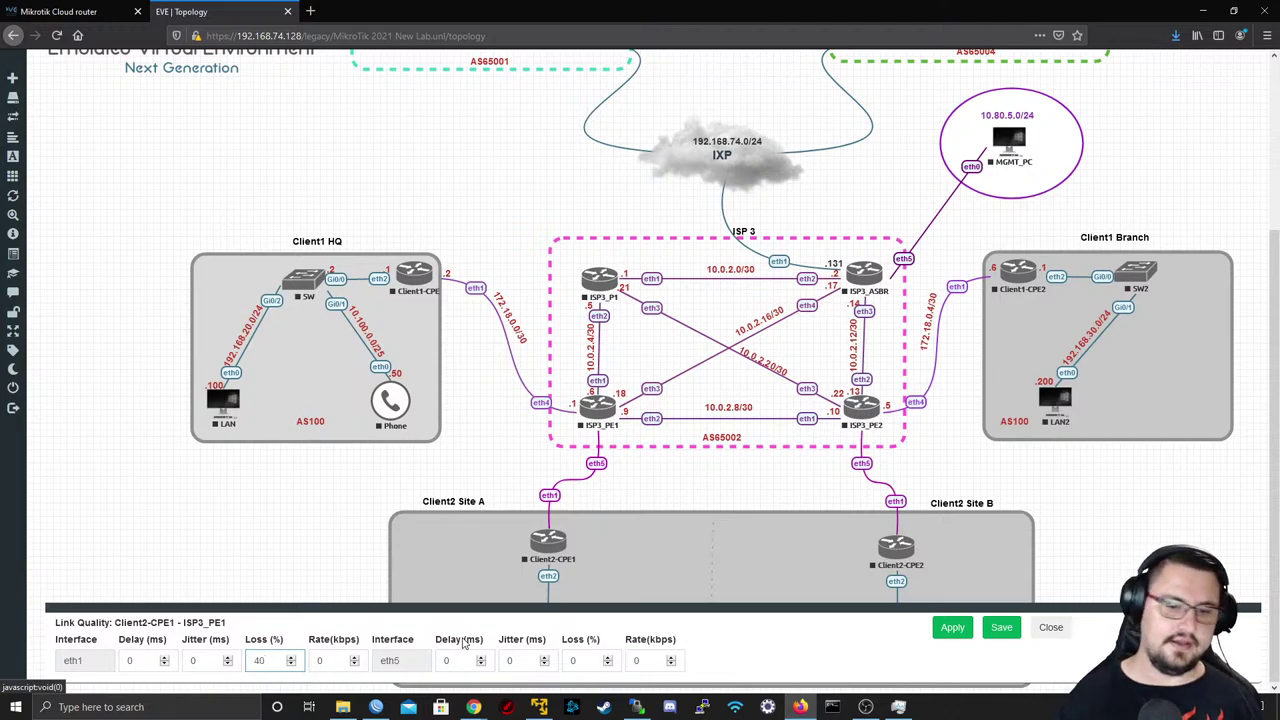
{"action": "left_click", "coordinate": [1048, 627]}
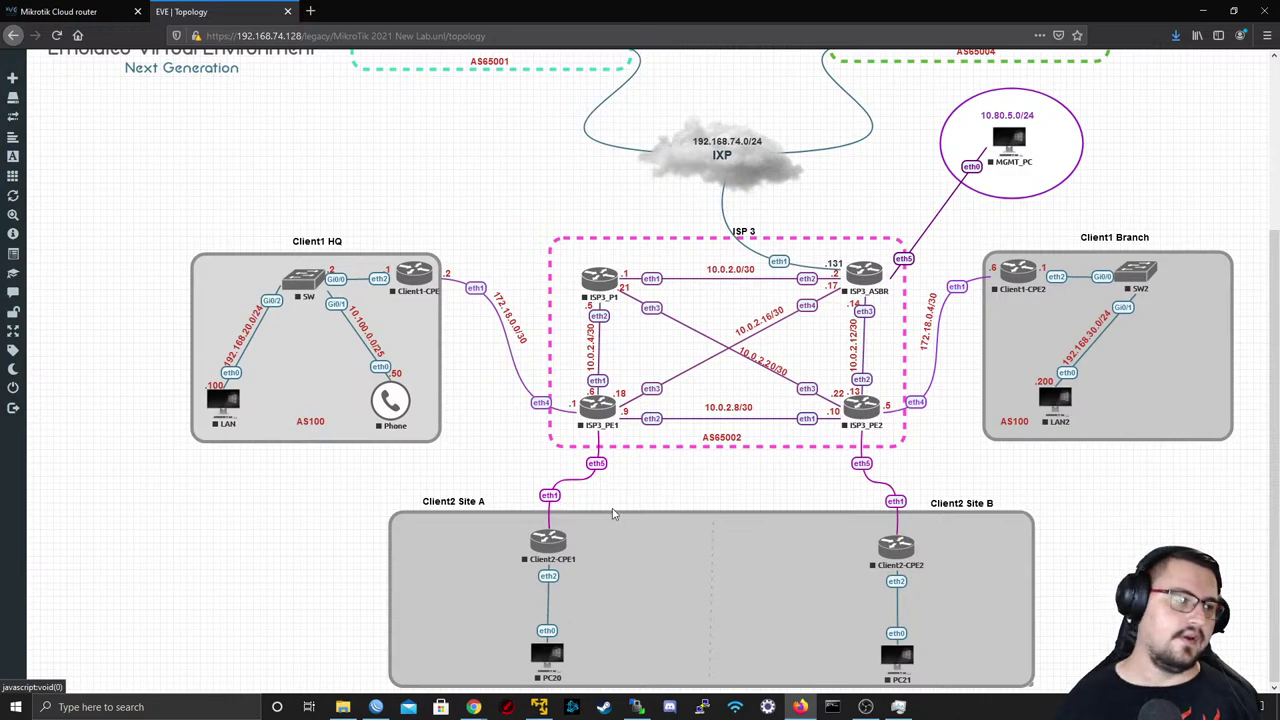
{"action": "scroll", "coordinate": [617, 520], "scroll_direction": "up", "scroll_amount": 2}
{"action": "scroll", "coordinate": [360, 366], "scroll_direction": "down", "scroll_amount": 2}
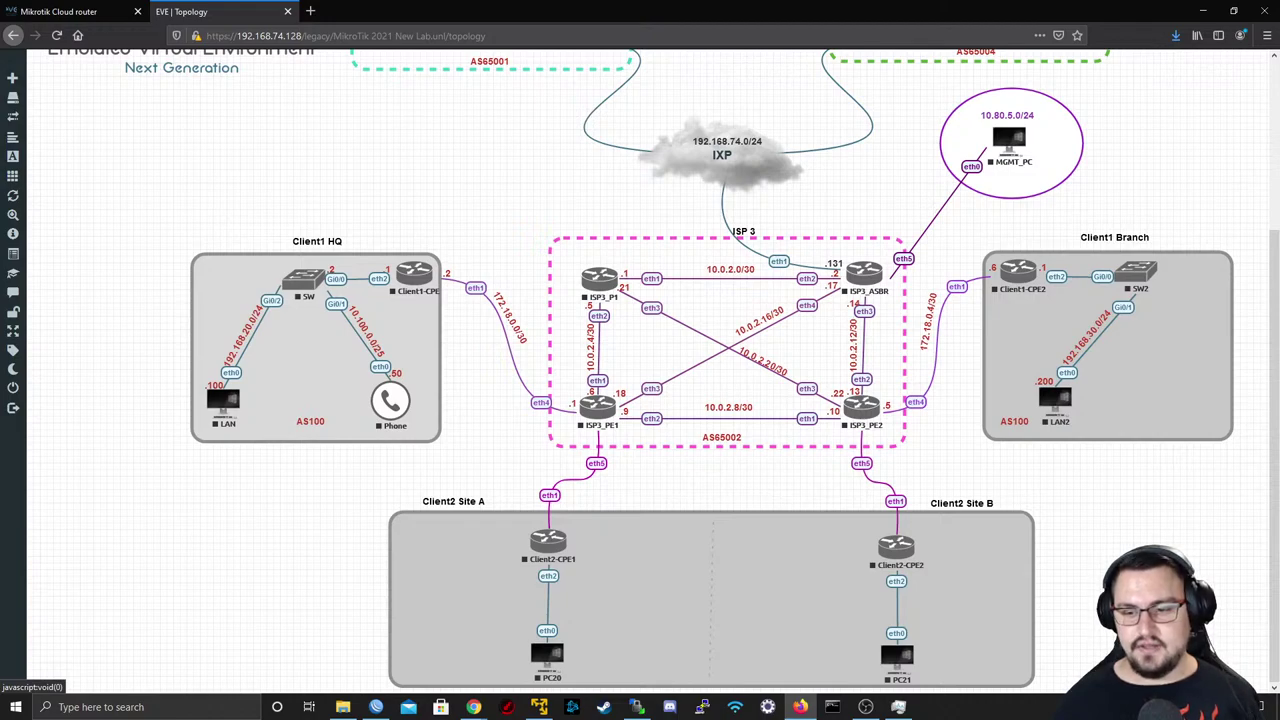
{"action": "key", "text": "alt+Tab"}
{"action": "key", "text": "alt+Tab"}
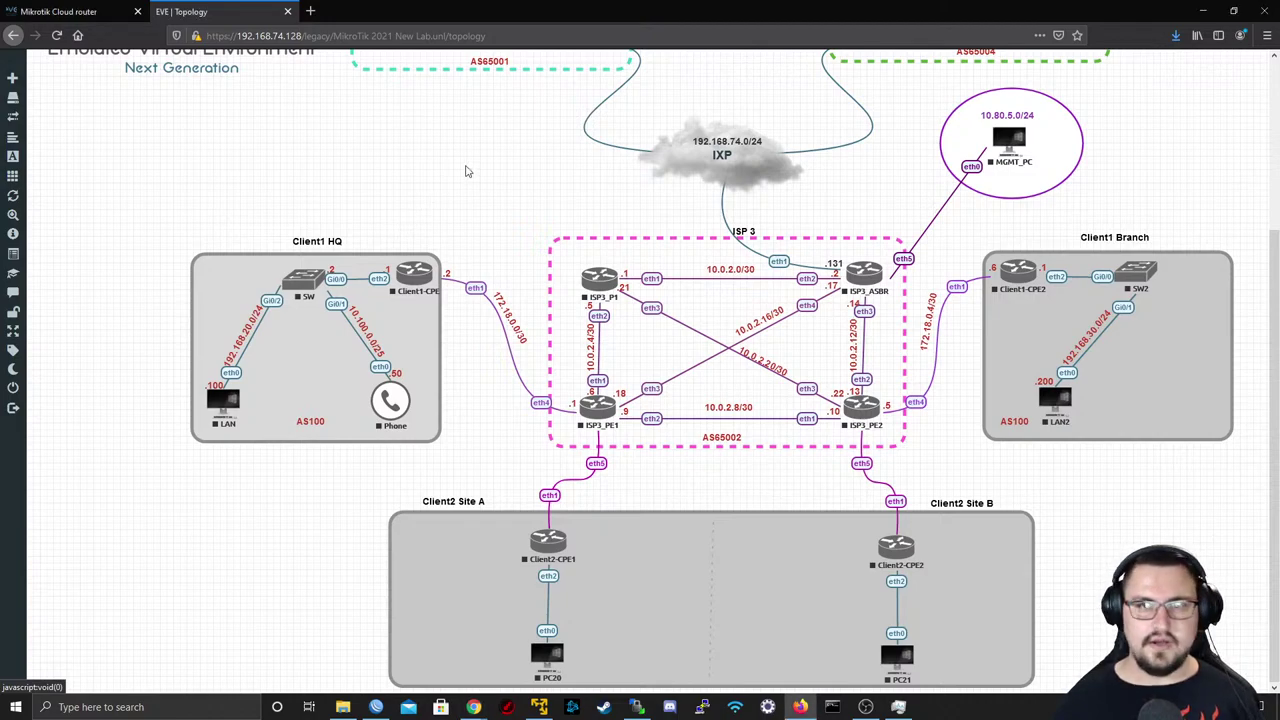
{"action": "scroll", "coordinate": [466, 169], "scroll_direction": "up", "scroll_amount": 2}
{"action": "scroll", "coordinate": [538, 157], "scroll_direction": "down", "scroll_amount": 2}
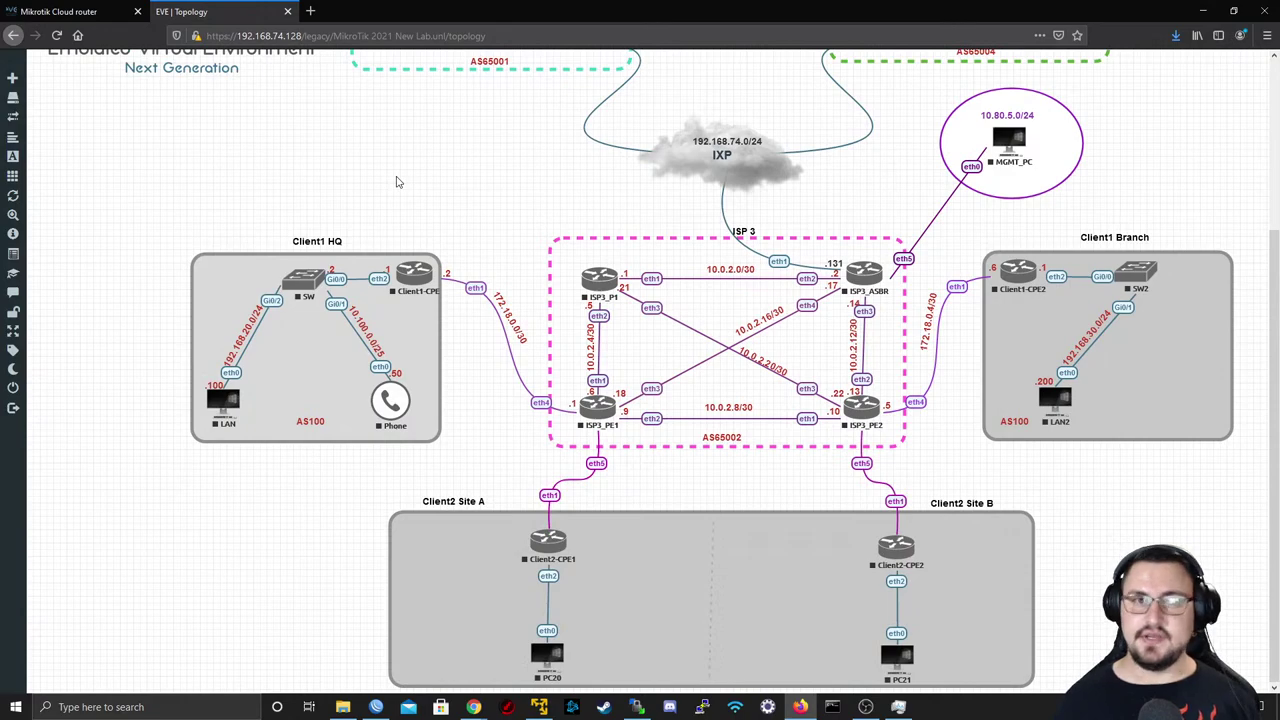
{"action": "scroll", "coordinate": [330, 130], "scroll_direction": "up", "scroll_amount": 4}
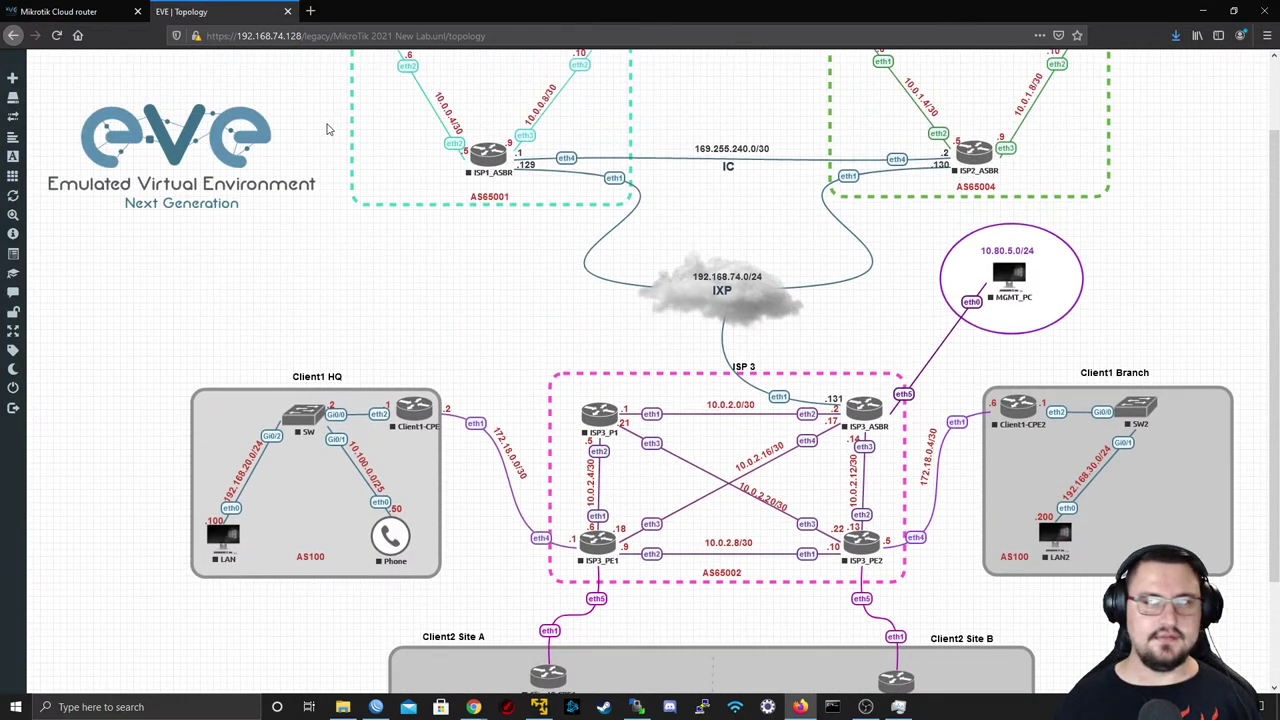
{"action": "scroll", "coordinate": [325, 128], "scroll_direction": "down", "scroll_amount": 4}
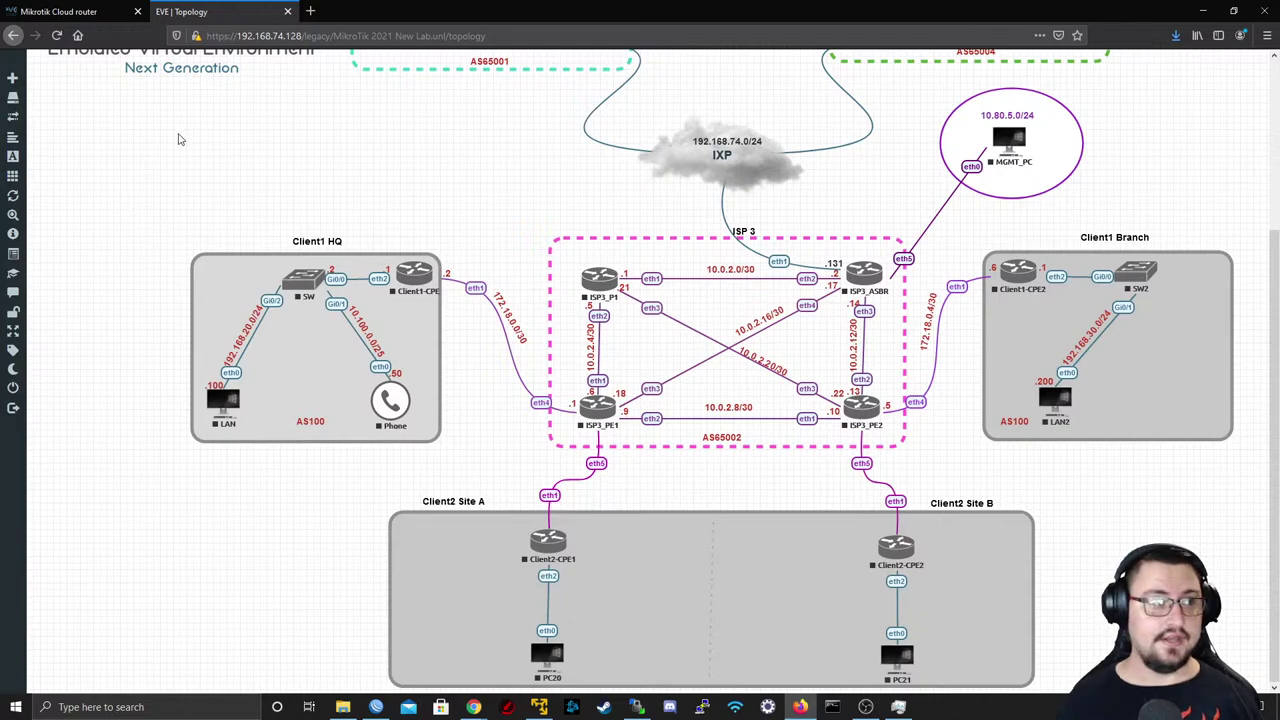
Load eve-ng.net's Professional Cookbook documentation in the other tab, then return to the topology
{"action": "left_click", "coordinate": [98, 18]}
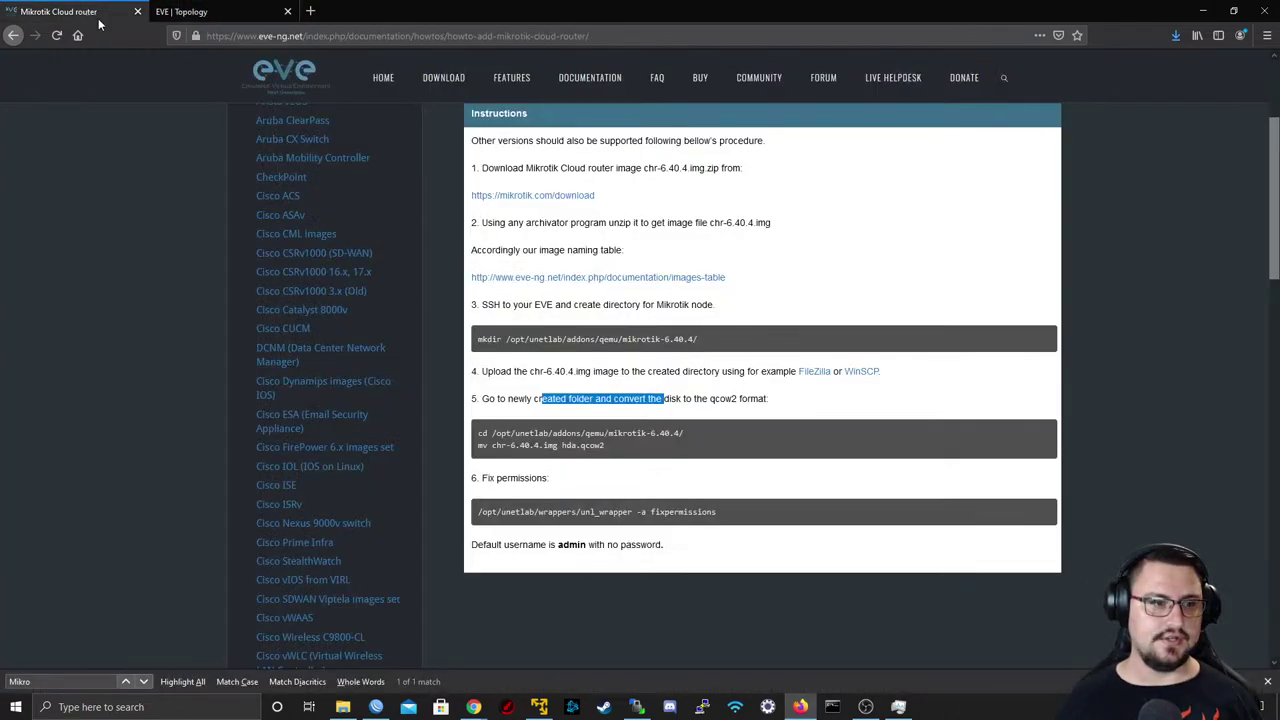
{"action": "left_click", "coordinate": [567, 83]}
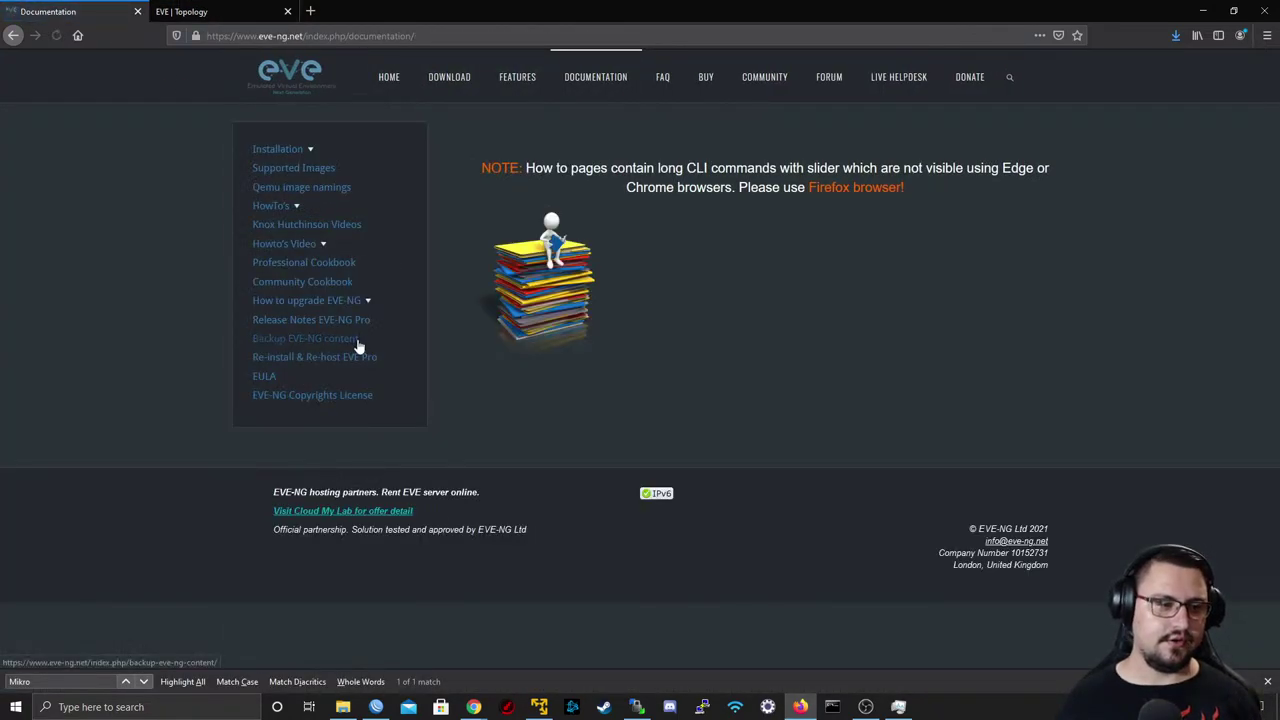
{"action": "left_click", "coordinate": [337, 274]}
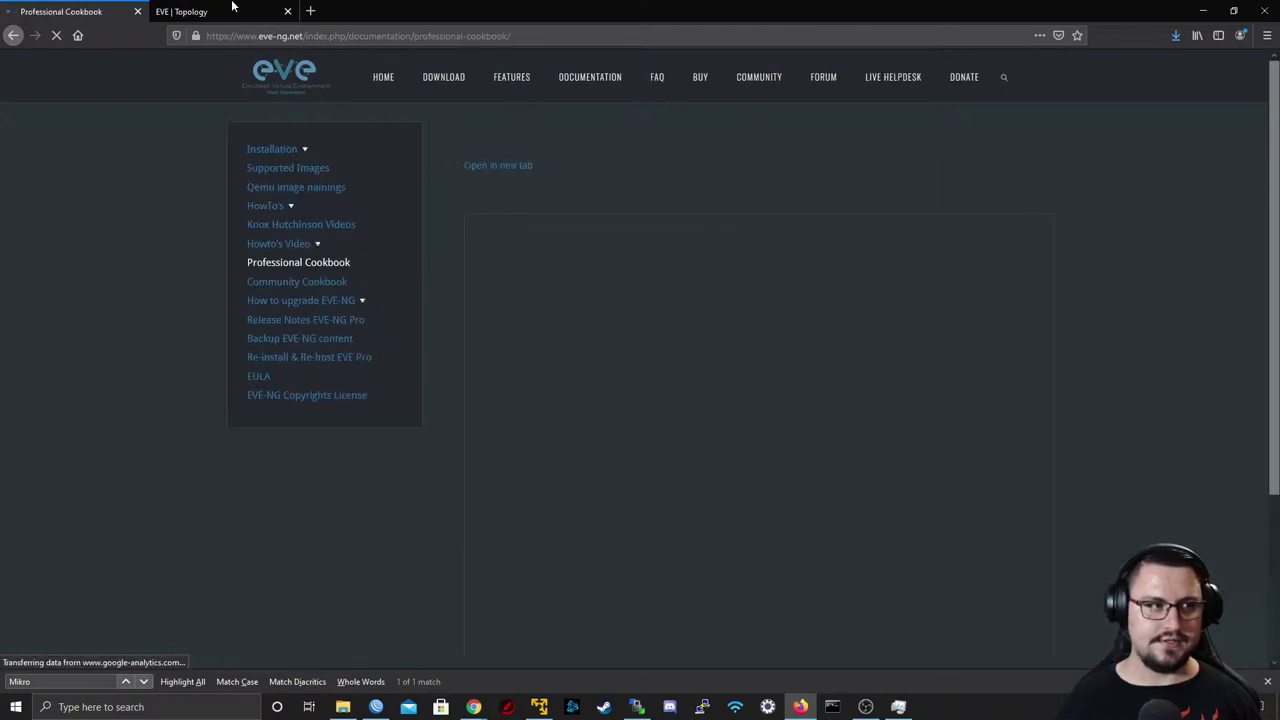
{"action": "left_click", "coordinate": [160, 8]}
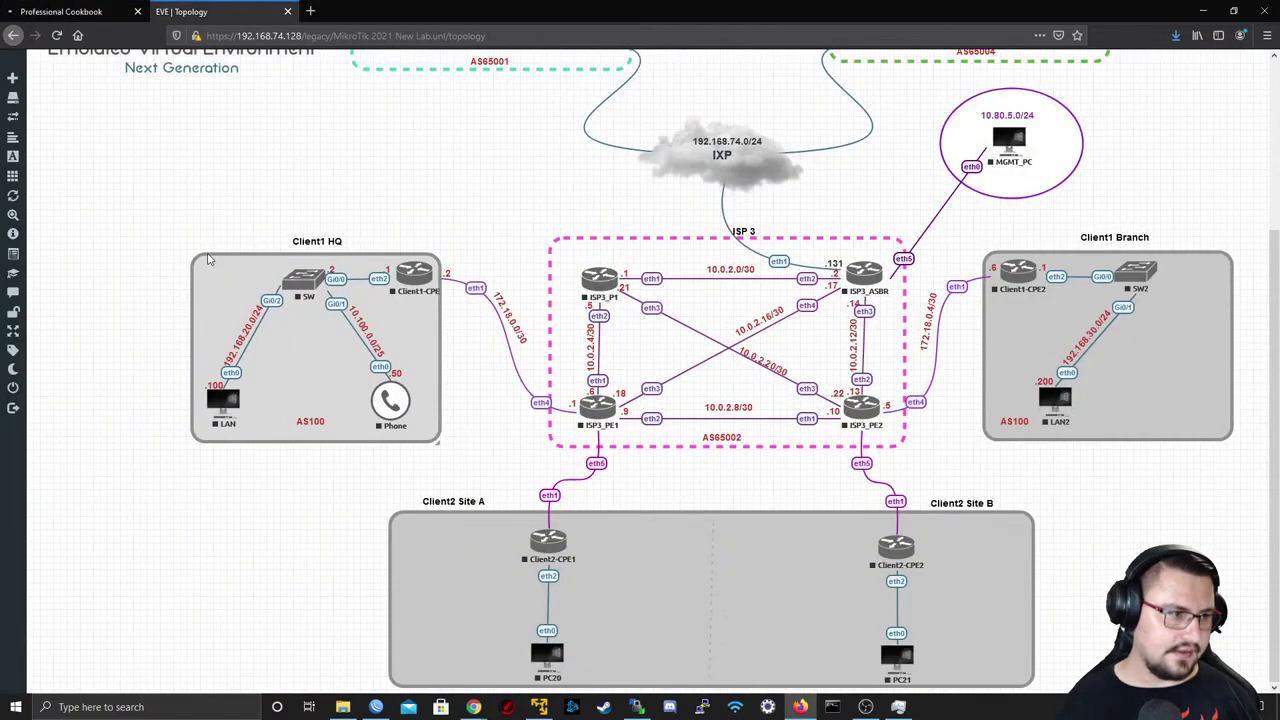
Create a new lab task named 'Task 1'
{"action": "scroll", "coordinate": [211, 177], "scroll_direction": "up", "scroll_amount": 4}
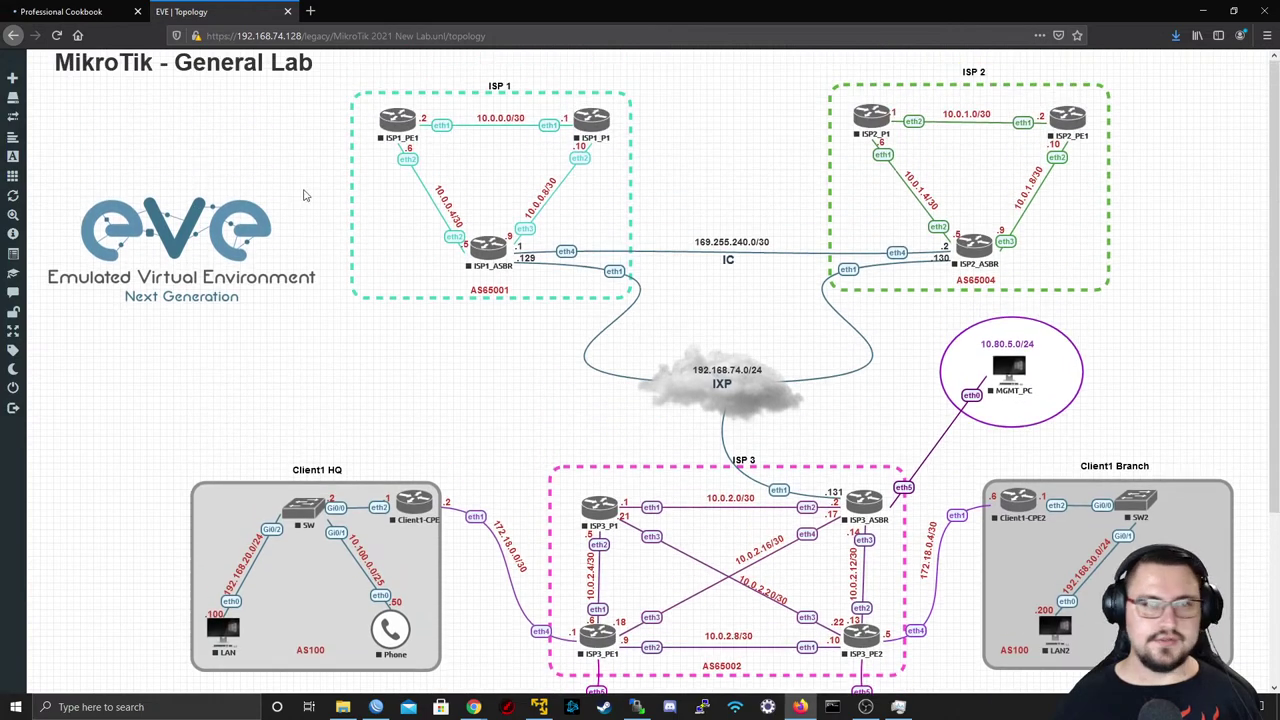
{"action": "mouse_move", "coordinate": [30, 275]}
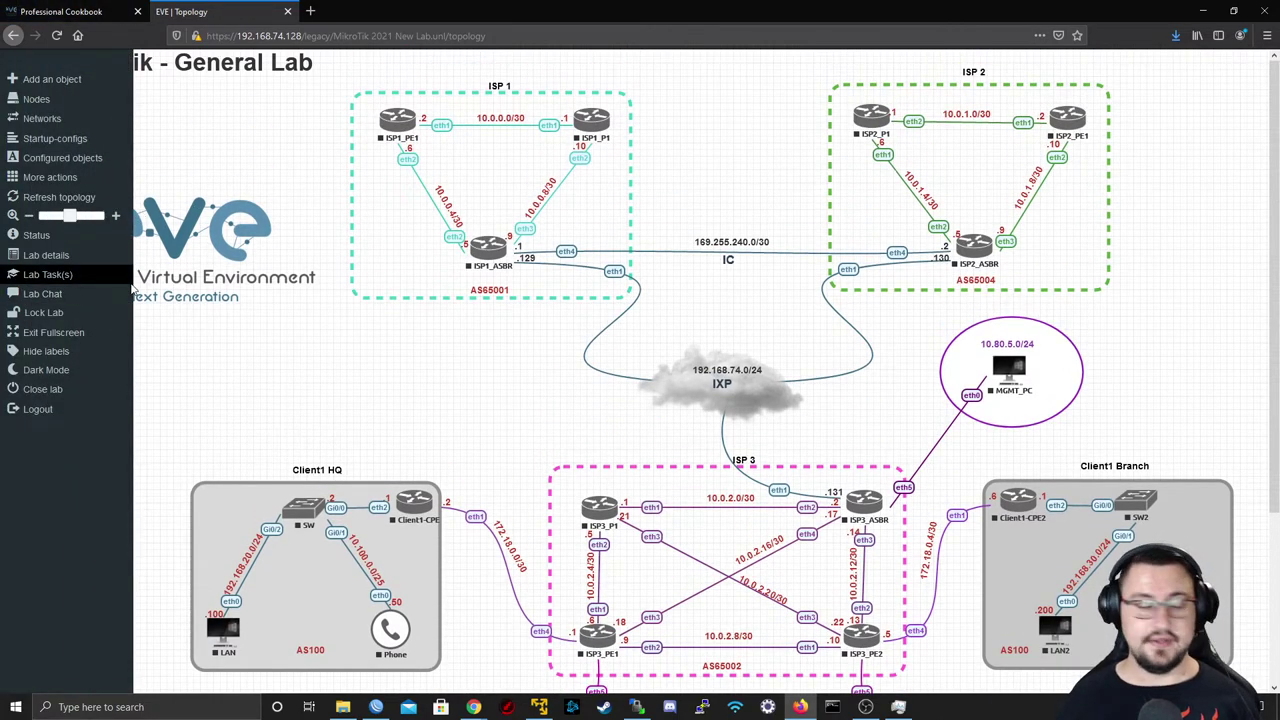
{"action": "left_click", "coordinate": [66, 275]}
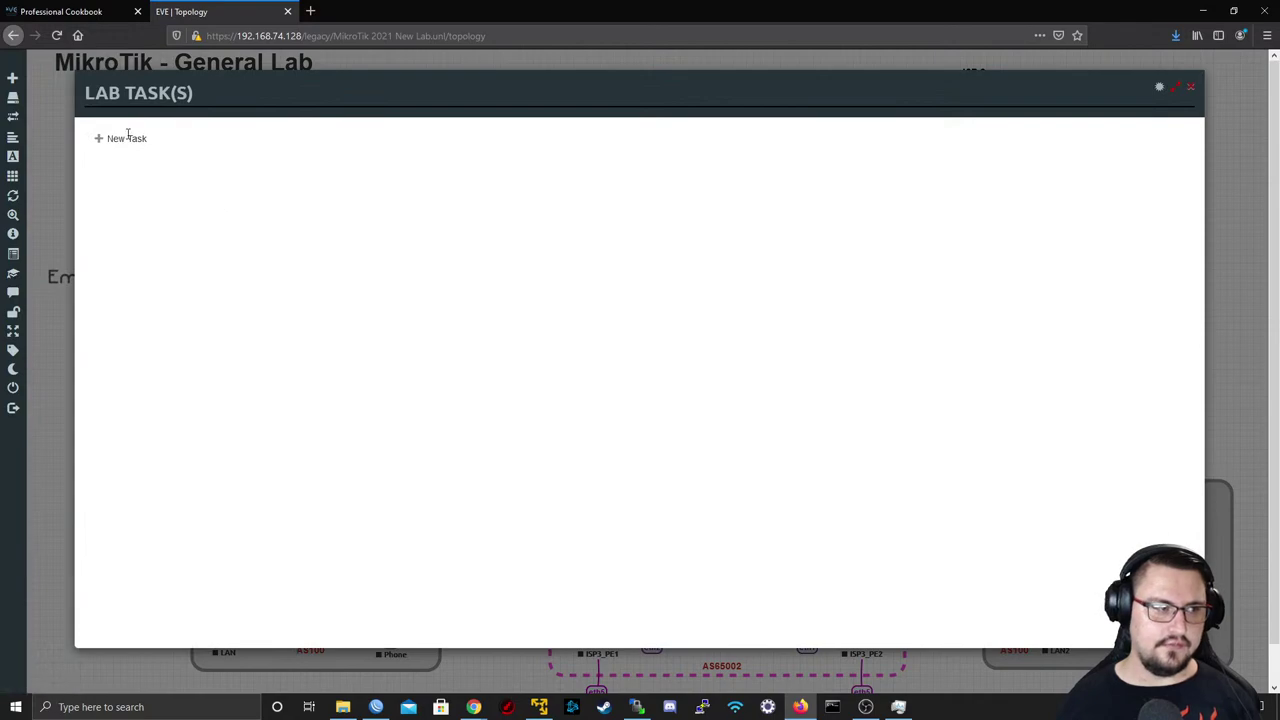
{"action": "left_click", "coordinate": [101, 140]}
{"action": "left_click", "coordinate": [617, 145]}
{"action": "type", "text": "Task 1"}
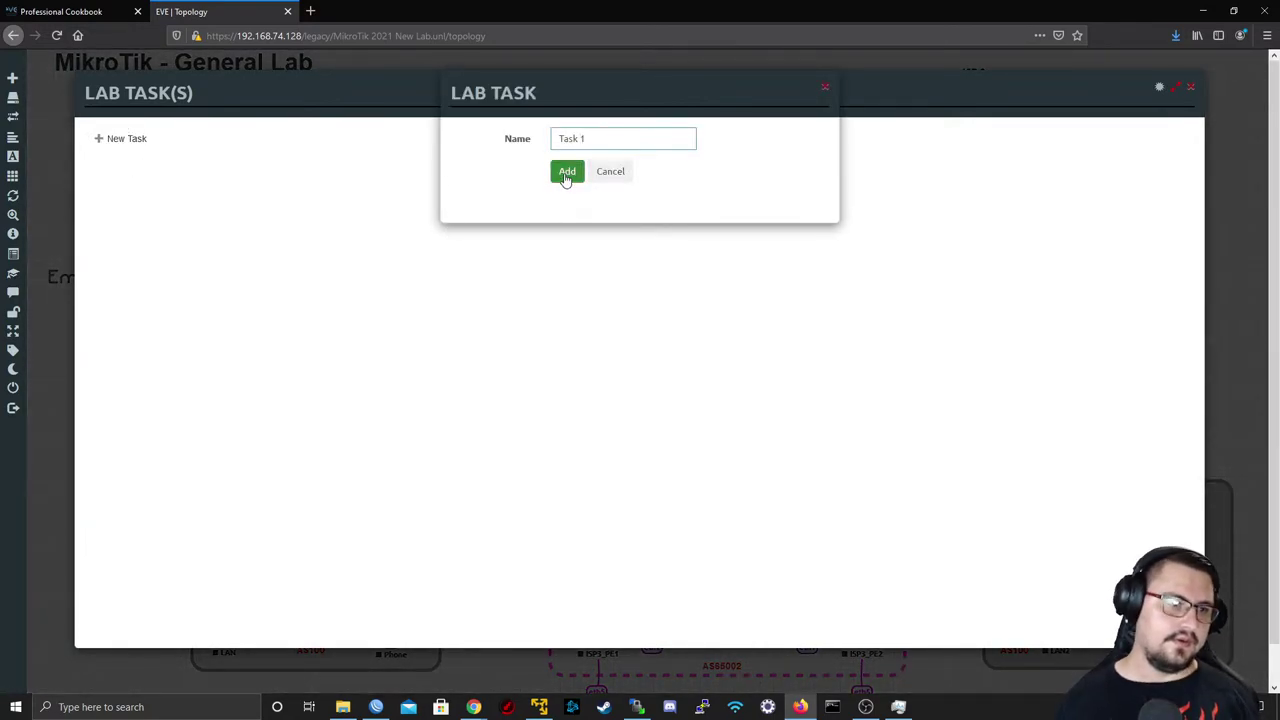
{"action": "left_click", "coordinate": [567, 172]}
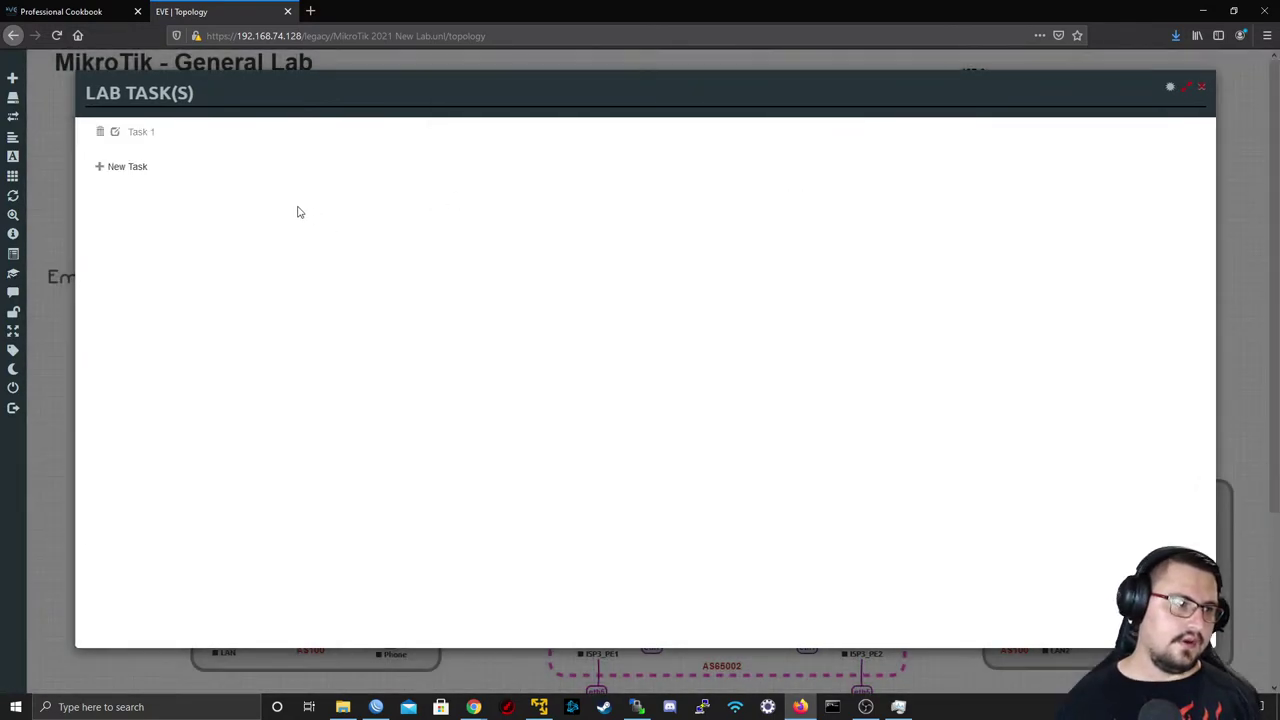
Replace Task 1's text with the question why Router A cannot form a BGP session with Router C
{"action": "left_click", "coordinate": [114, 133]}
{"action": "key", "text": "ctrl+a"}
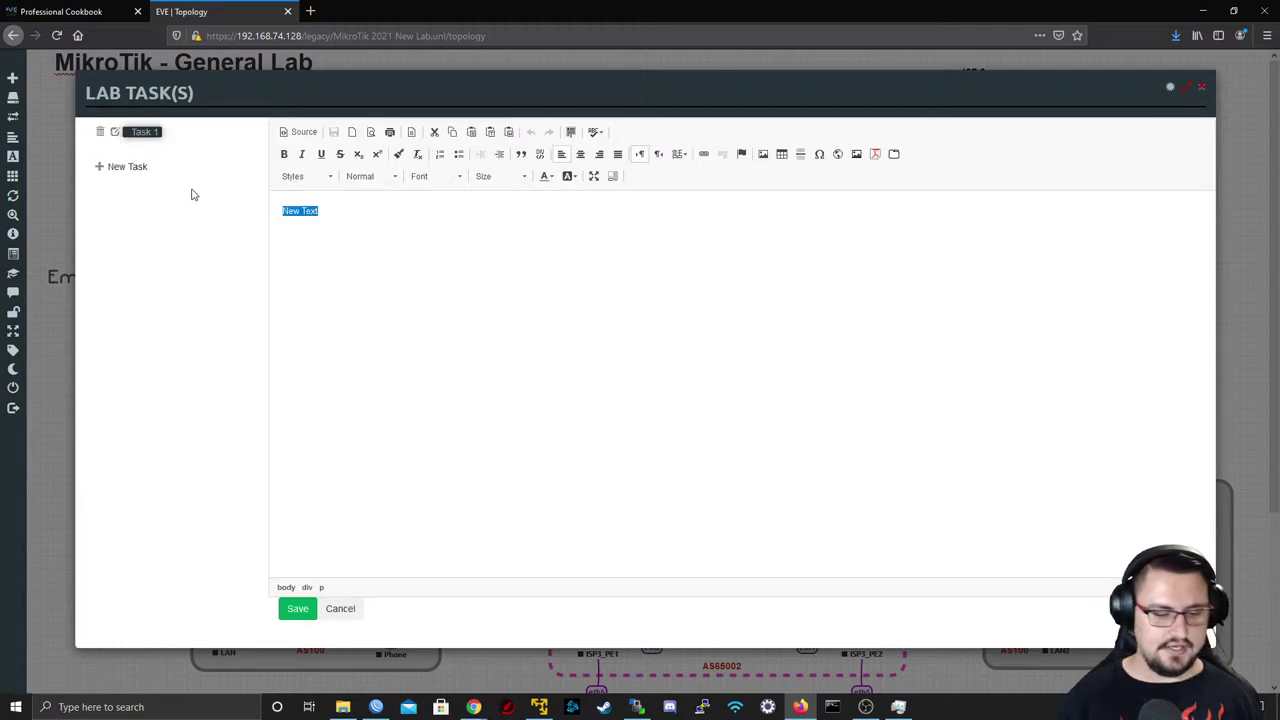
{"action": "type", "text": "R"}
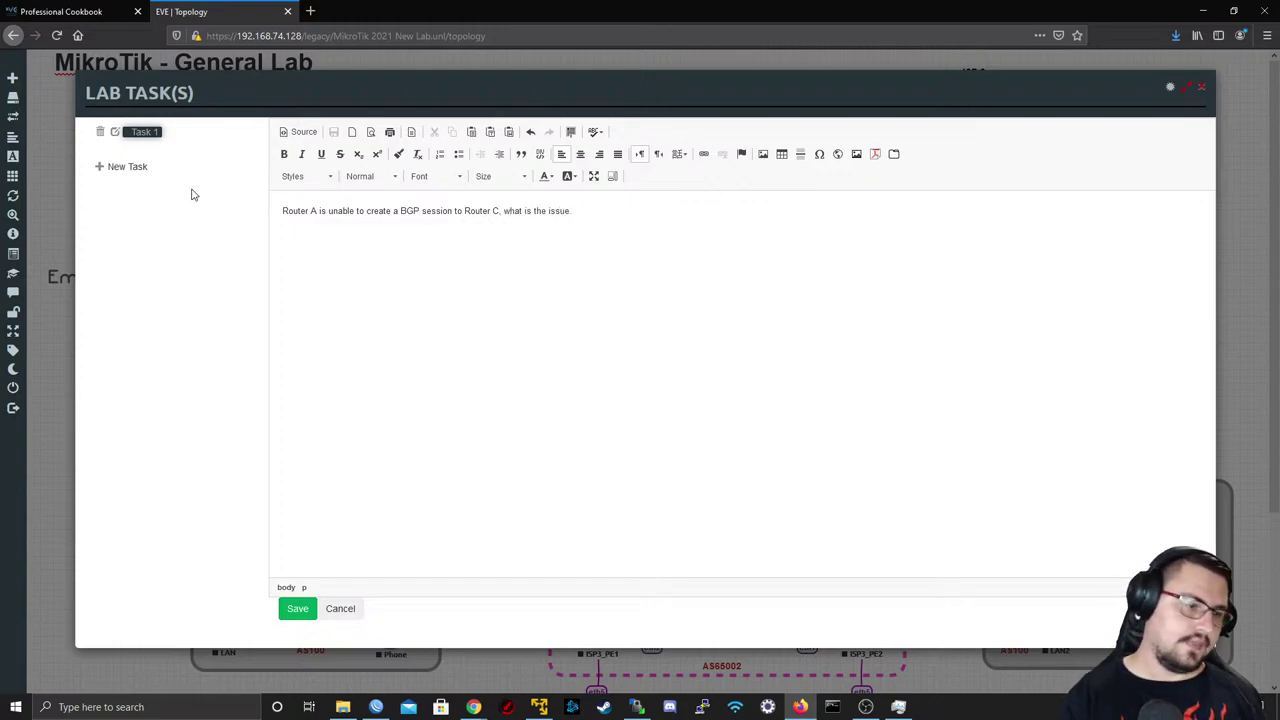
{"action": "left_click", "coordinate": [298, 608]}
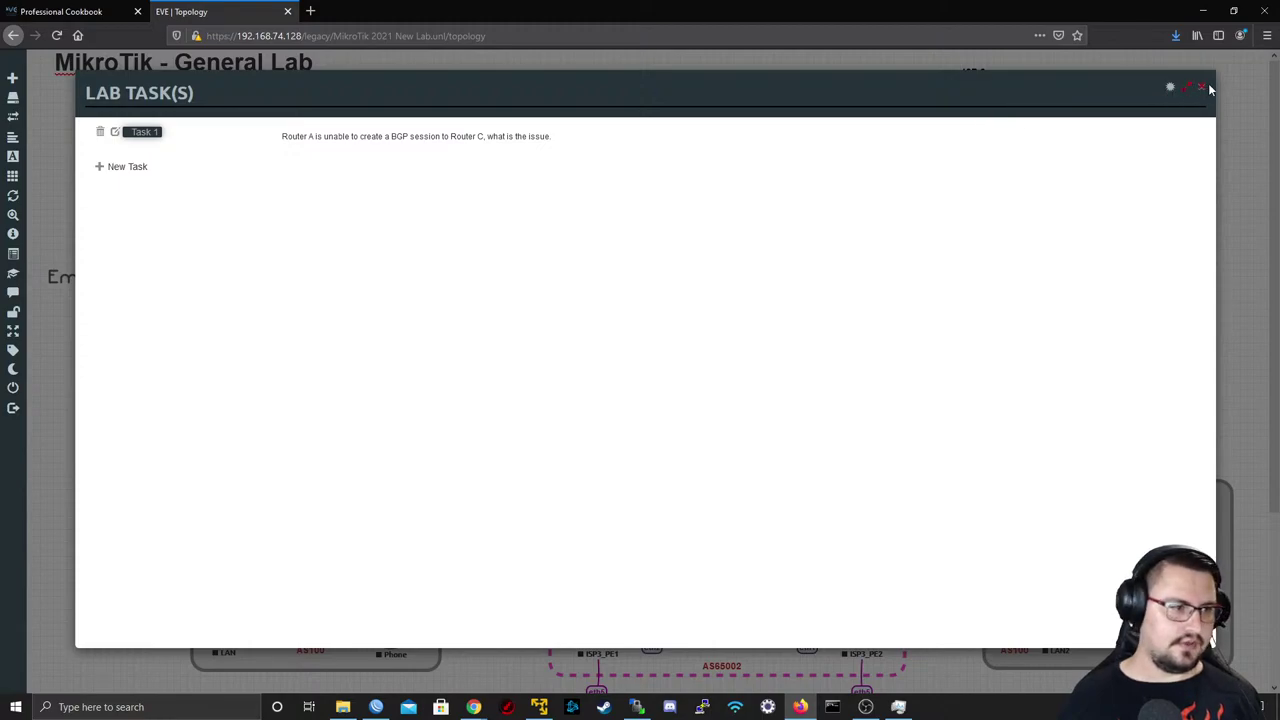
{"action": "left_click_drag", "start_coordinate": [1209, 89], "coordinate": [1213, 89]}
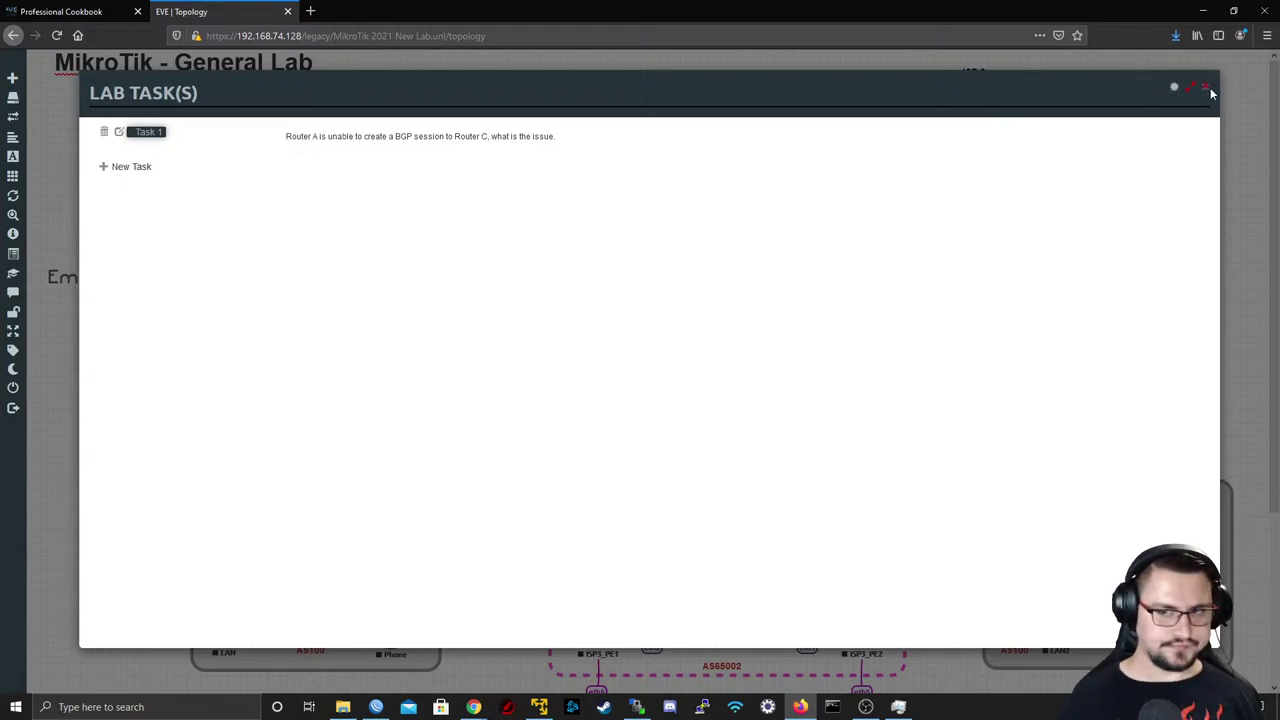
{"action": "left_click", "coordinate": [1208, 89]}
Open the lab chatroom, look through it, and close it again
{"action": "mouse_move", "coordinate": [60, 312]}
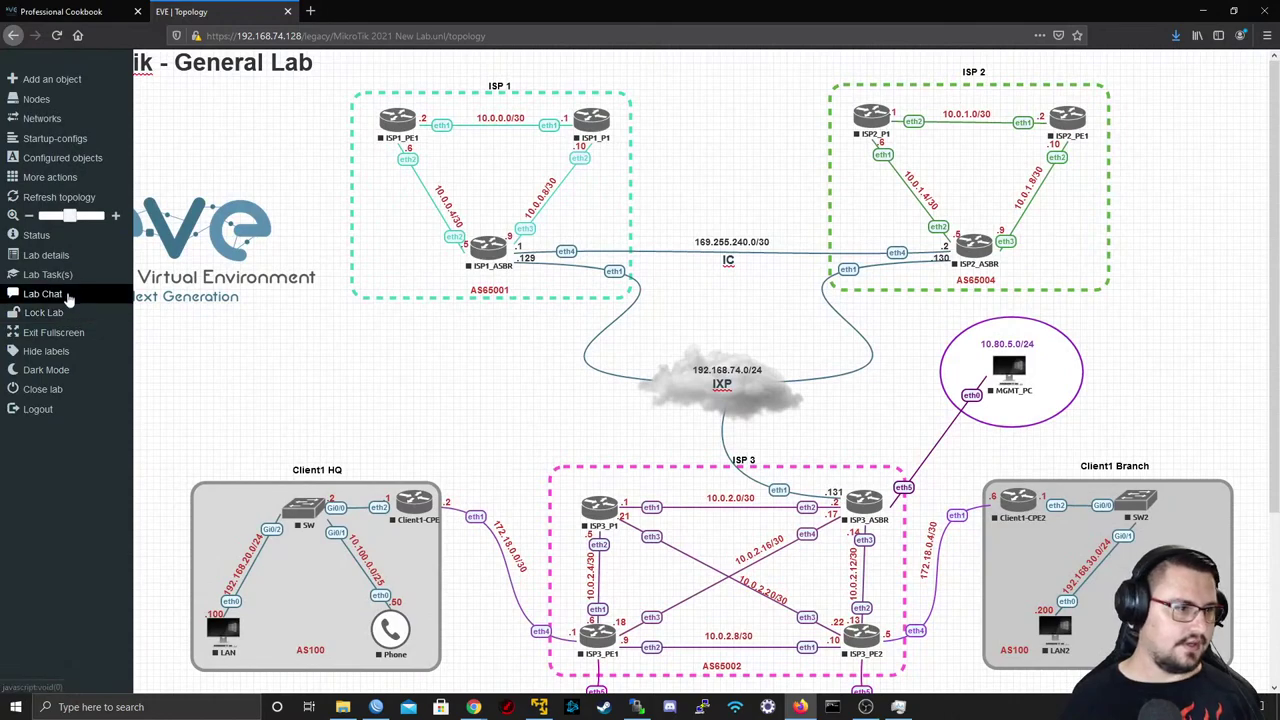
{"action": "left_click", "coordinate": [68, 296]}
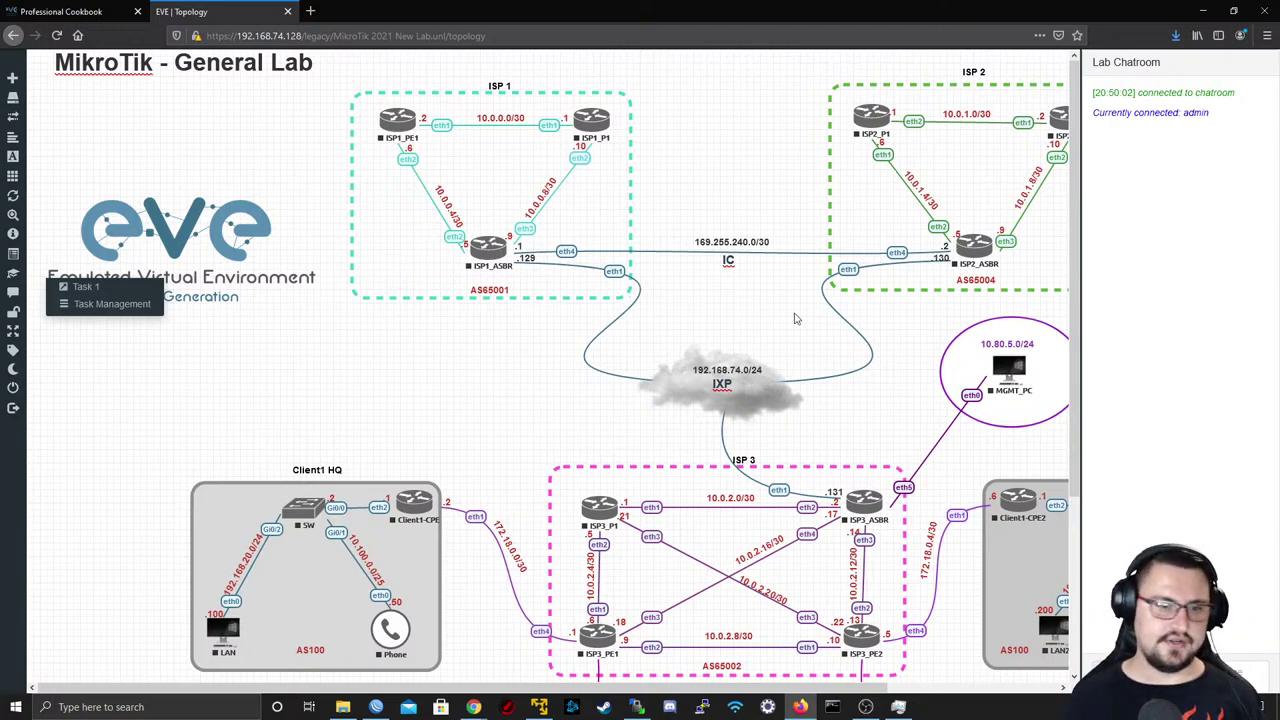
{"action": "scroll", "coordinate": [699, 426], "scroll_direction": "down", "scroll_amount": 2}
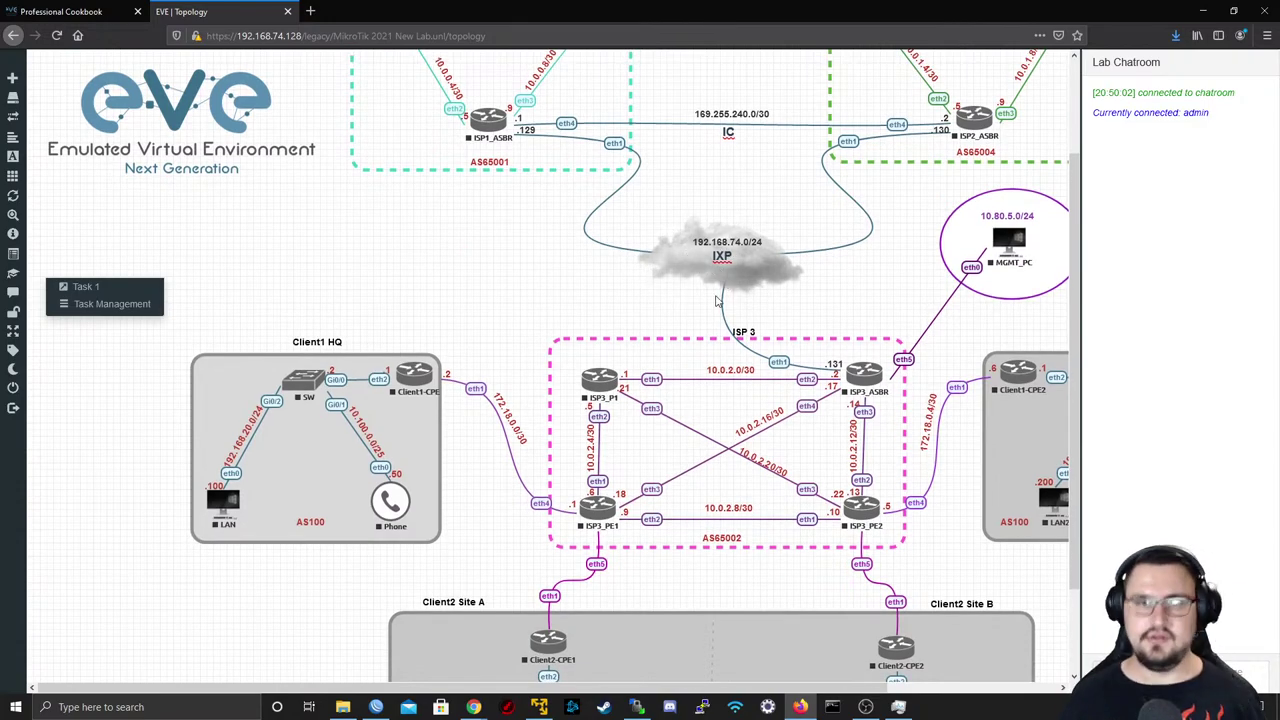
{"action": "scroll", "coordinate": [700, 265], "scroll_direction": "up", "scroll_amount": 1}
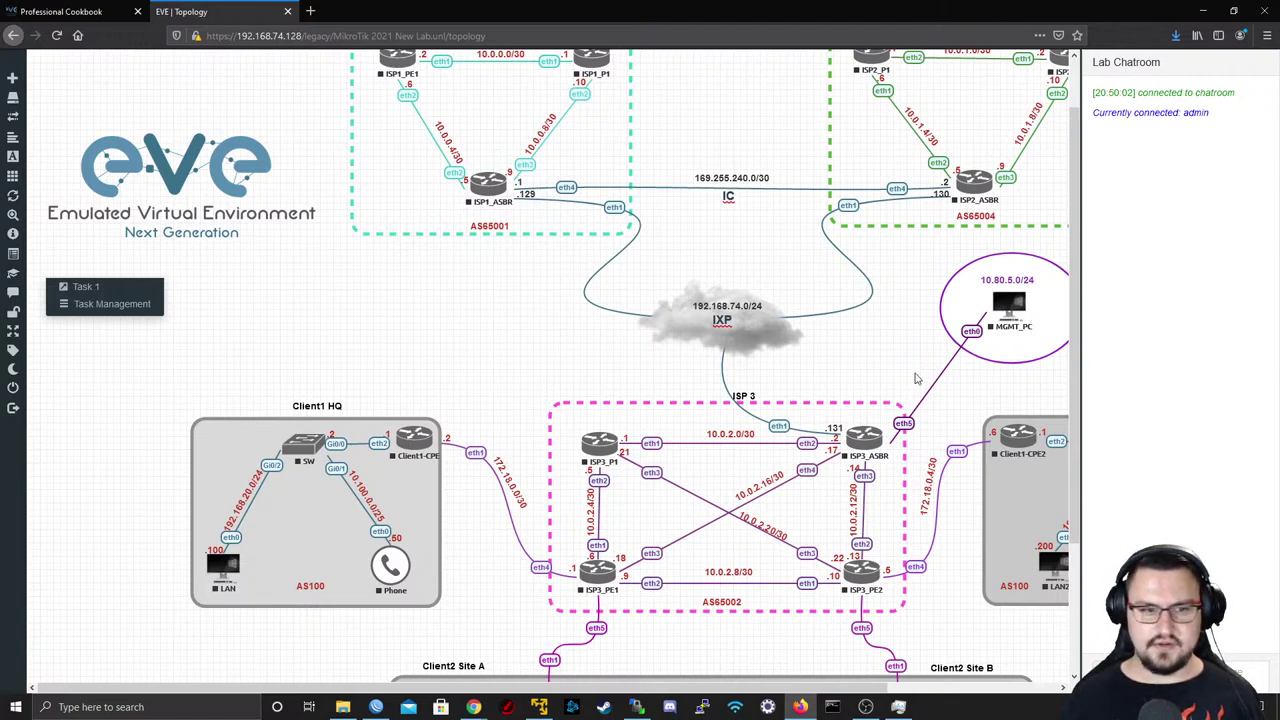
{"action": "mouse_move", "coordinate": [30, 326]}
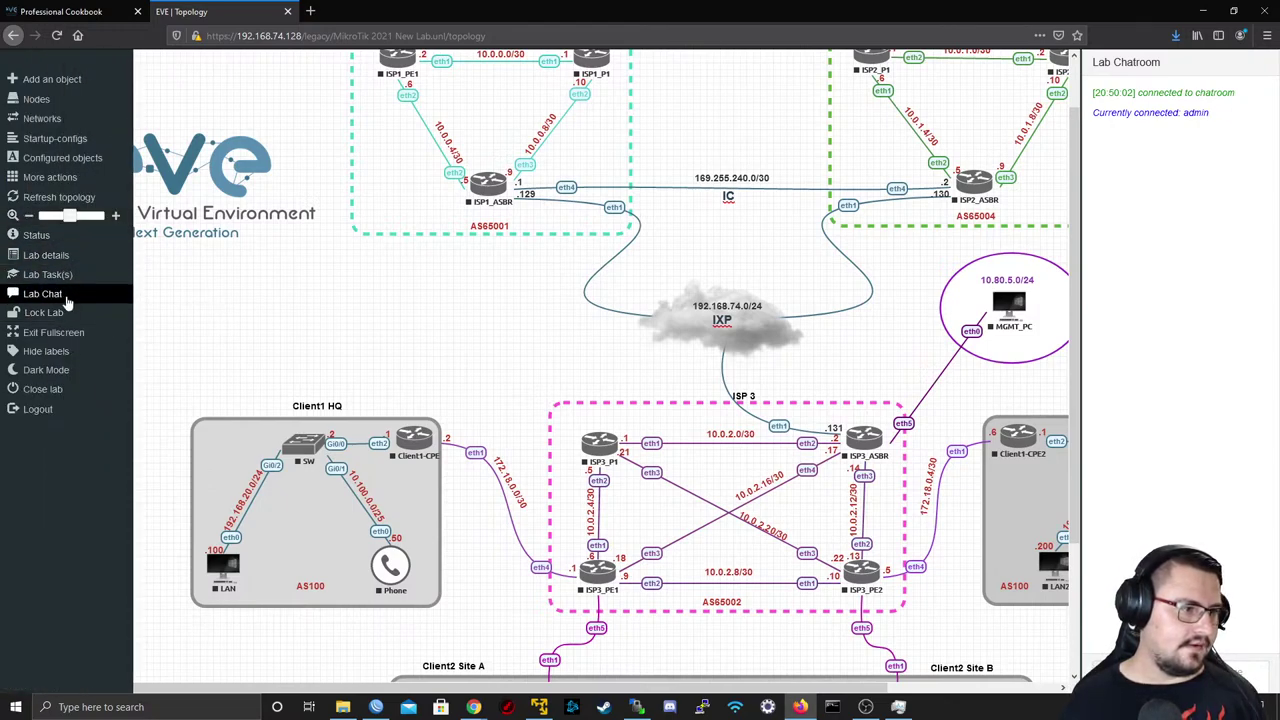
{"action": "left_click", "coordinate": [60, 298]}
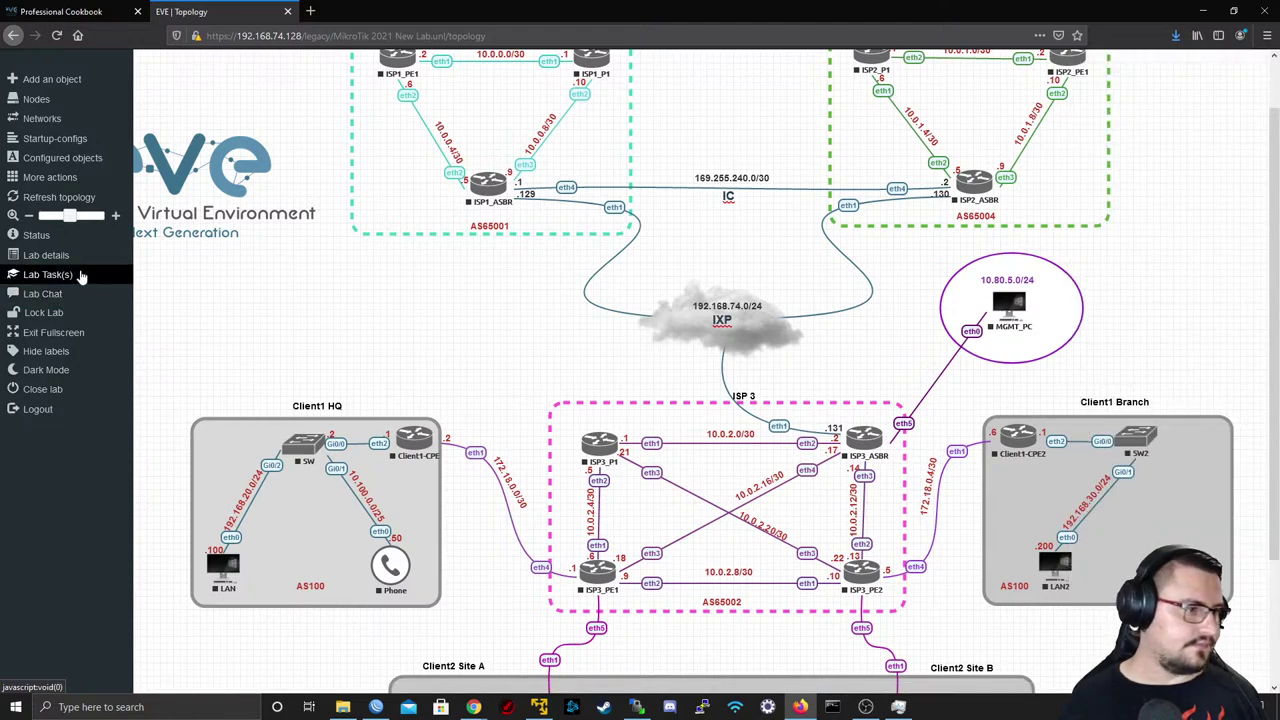
Toggle the canvas between dark and light themes, ending on the light theme
{"action": "left_click", "coordinate": [46, 370]}
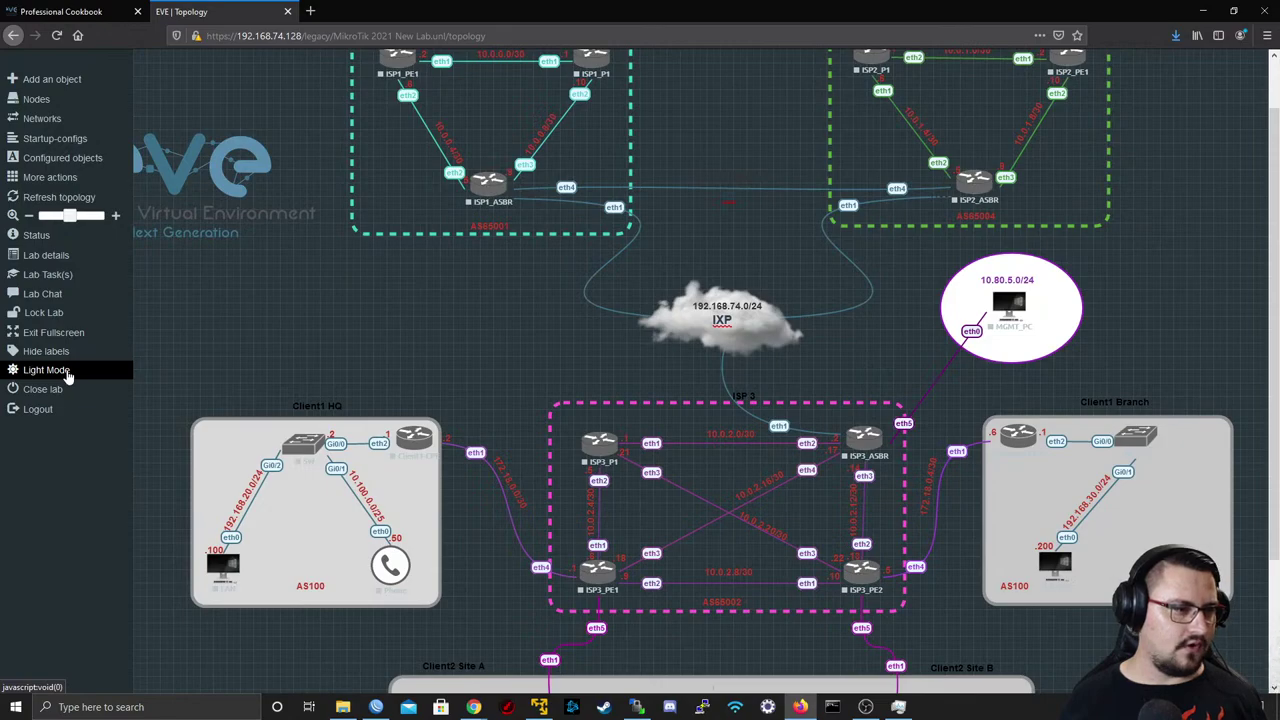
{"action": "left_click", "coordinate": [67, 372]}
{"action": "left_click", "coordinate": [67, 372]}
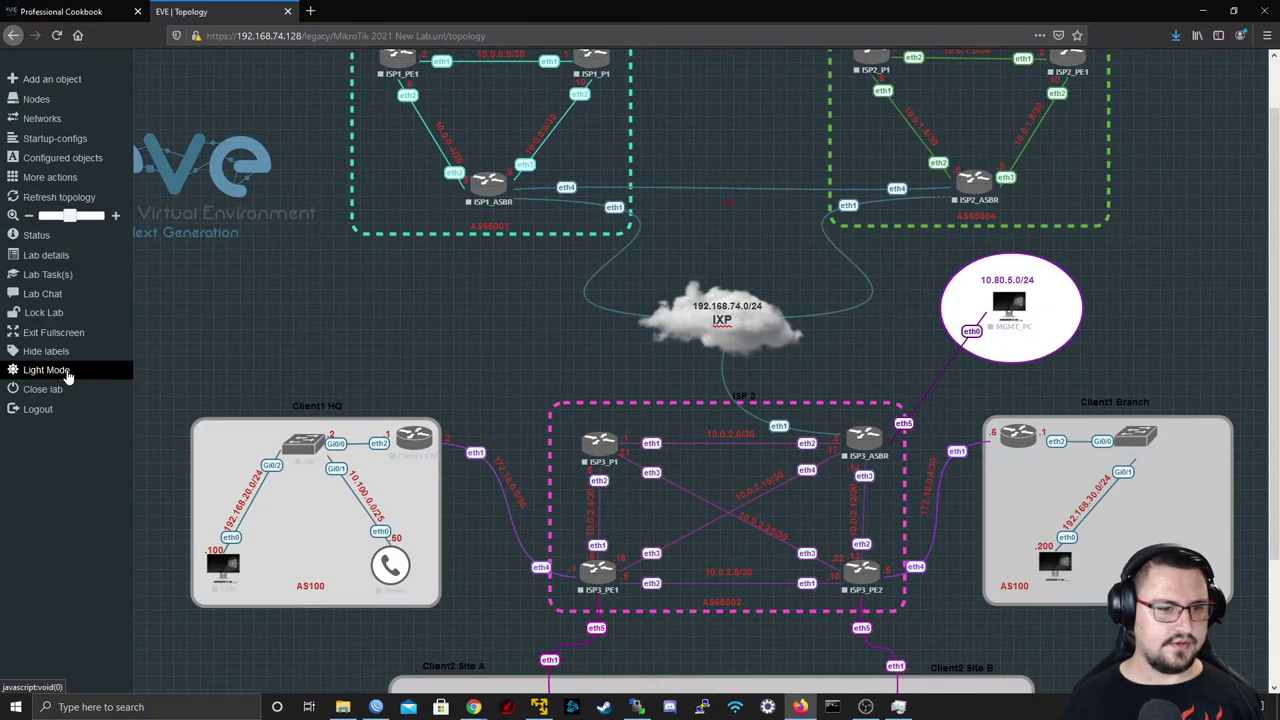
{"action": "left_click", "coordinate": [67, 372]}
{"action": "left_click", "coordinate": [67, 372]}
{"action": "left_click", "coordinate": [67, 372]}
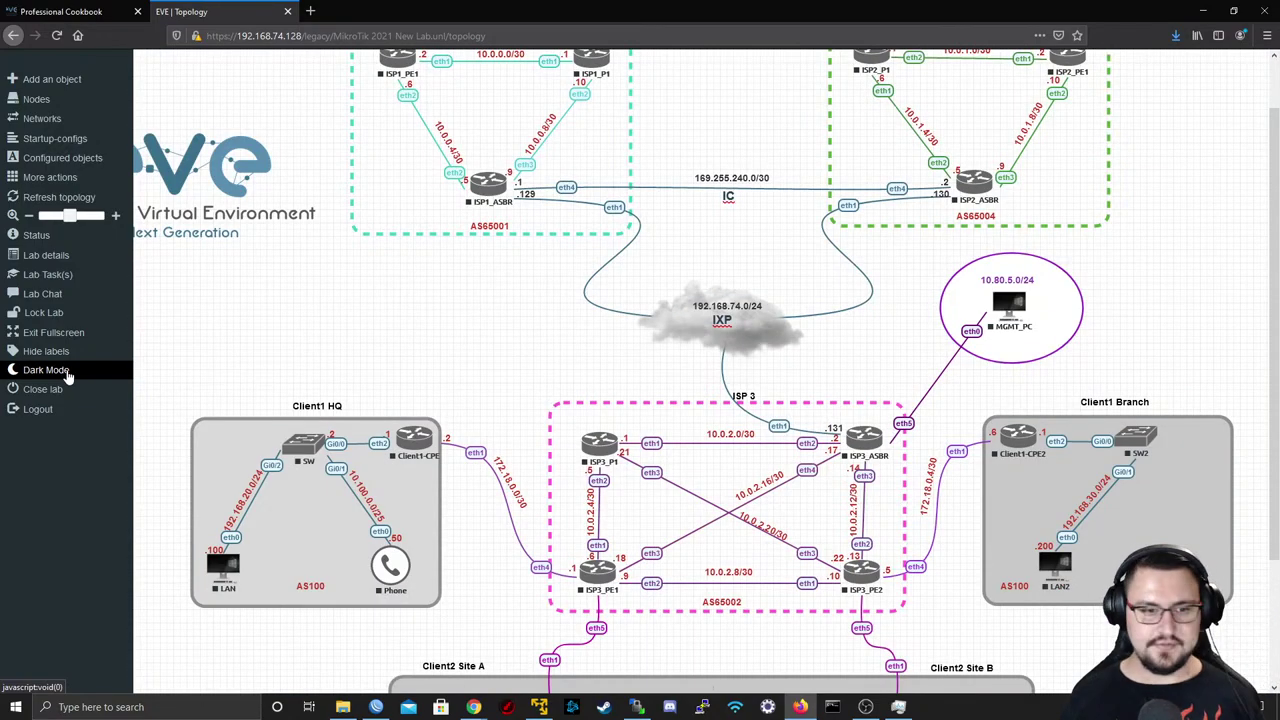
{"action": "left_click", "coordinate": [67, 372]}
{"action": "left_click", "coordinate": [67, 372]}
{"action": "left_click", "coordinate": [67, 372]}
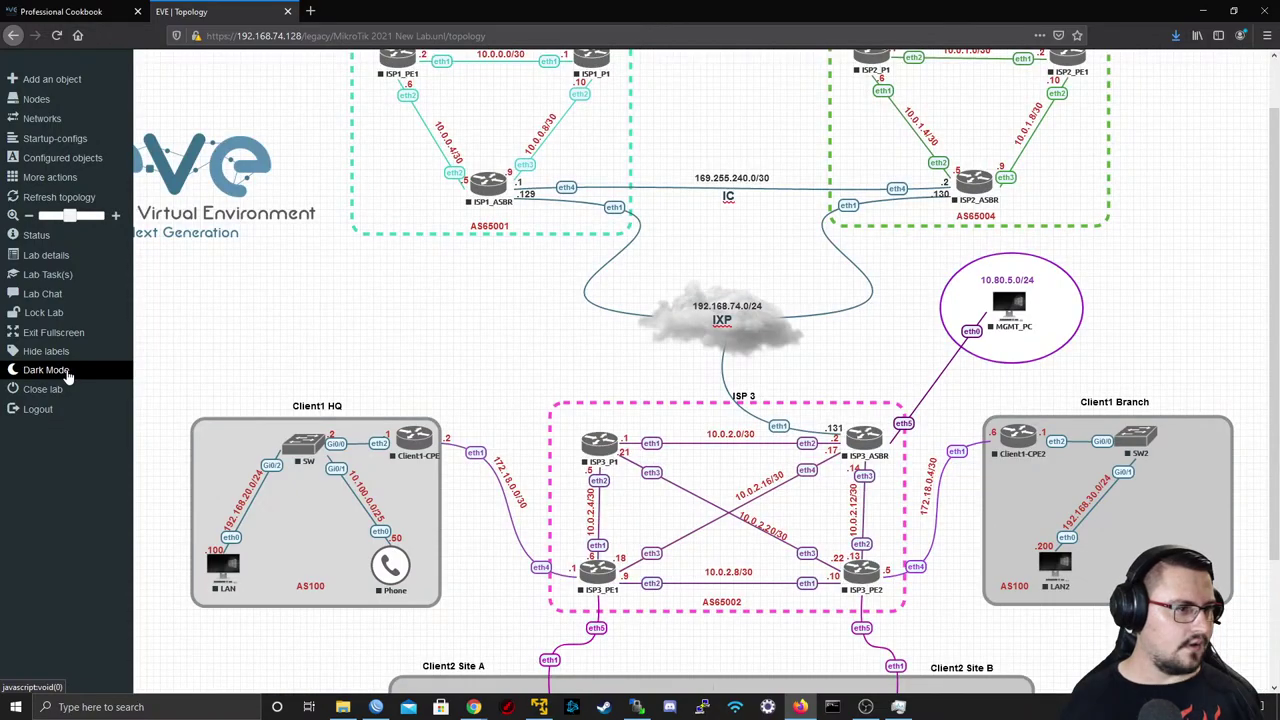
Refresh the lab topology
{"action": "left_click", "coordinate": [54, 197]}
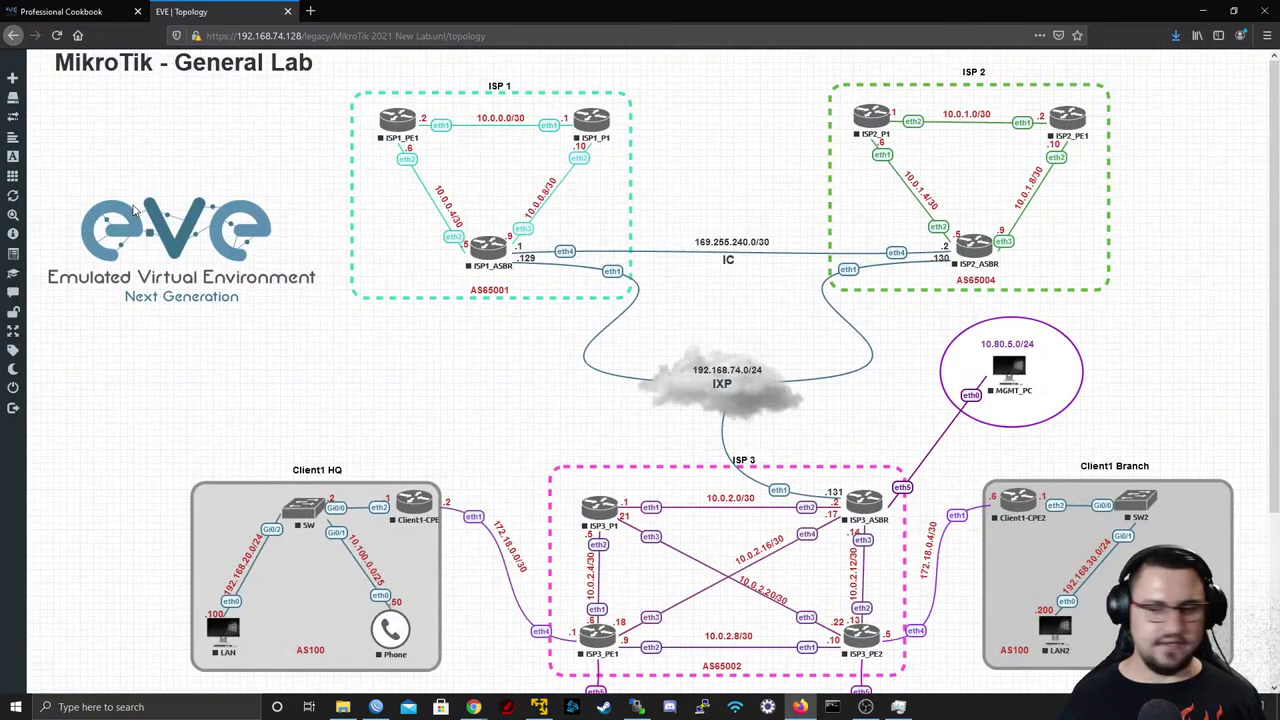
{"action": "scroll", "coordinate": [414, 286], "scroll_direction": "down", "scroll_amount": 5}
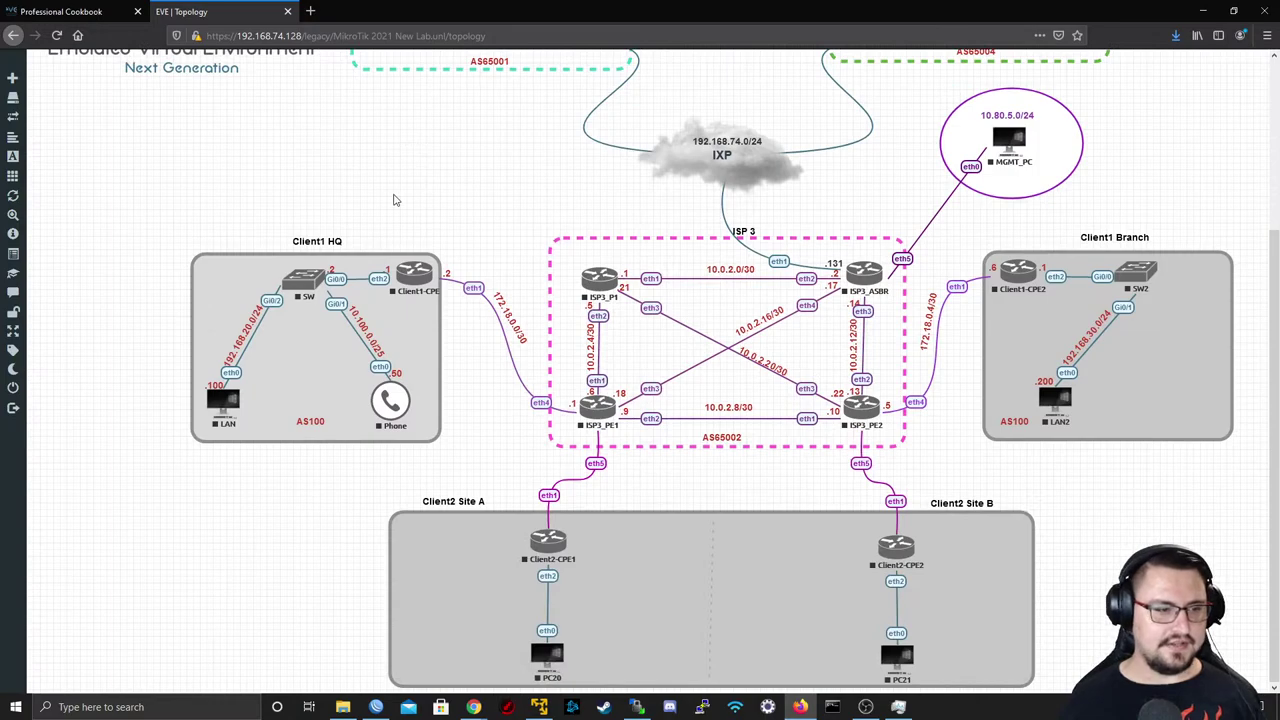
{"action": "scroll", "coordinate": [634, 388], "scroll_direction": "up", "scroll_amount": 3}
{"action": "scroll", "coordinate": [1225, 310], "scroll_direction": "down", "scroll_amount": 3}
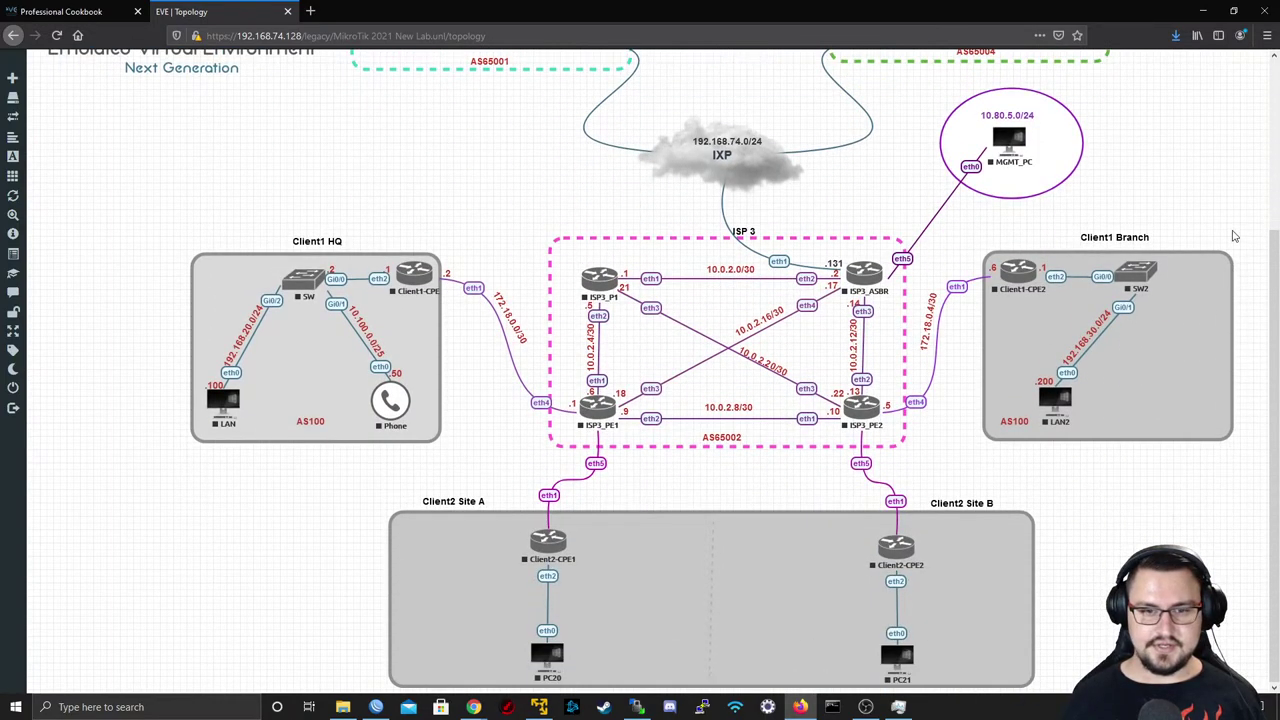
Select the Client1 Branch and ISP3 node groups and start them together
{"action": "left_click_drag", "start_coordinate": [1234, 231], "coordinate": [998, 468]}
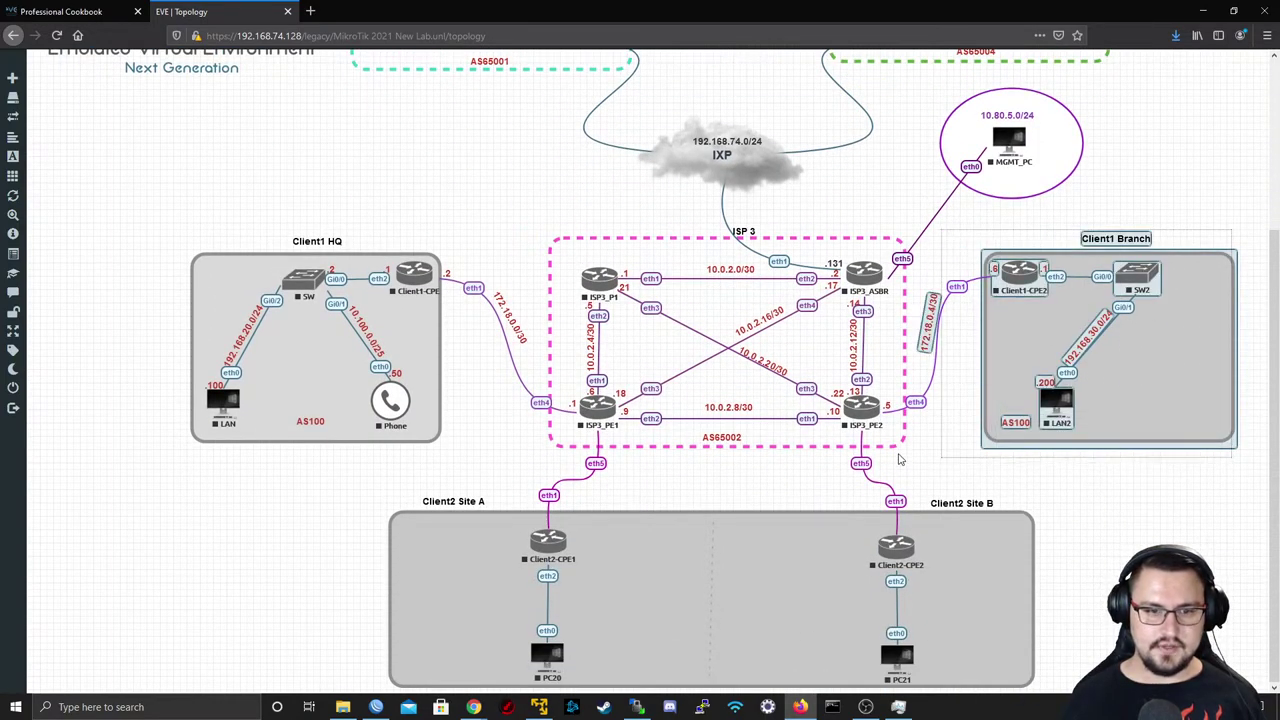
{"action": "left_click_drag", "start_coordinate": [910, 232], "coordinate": [545, 458]}
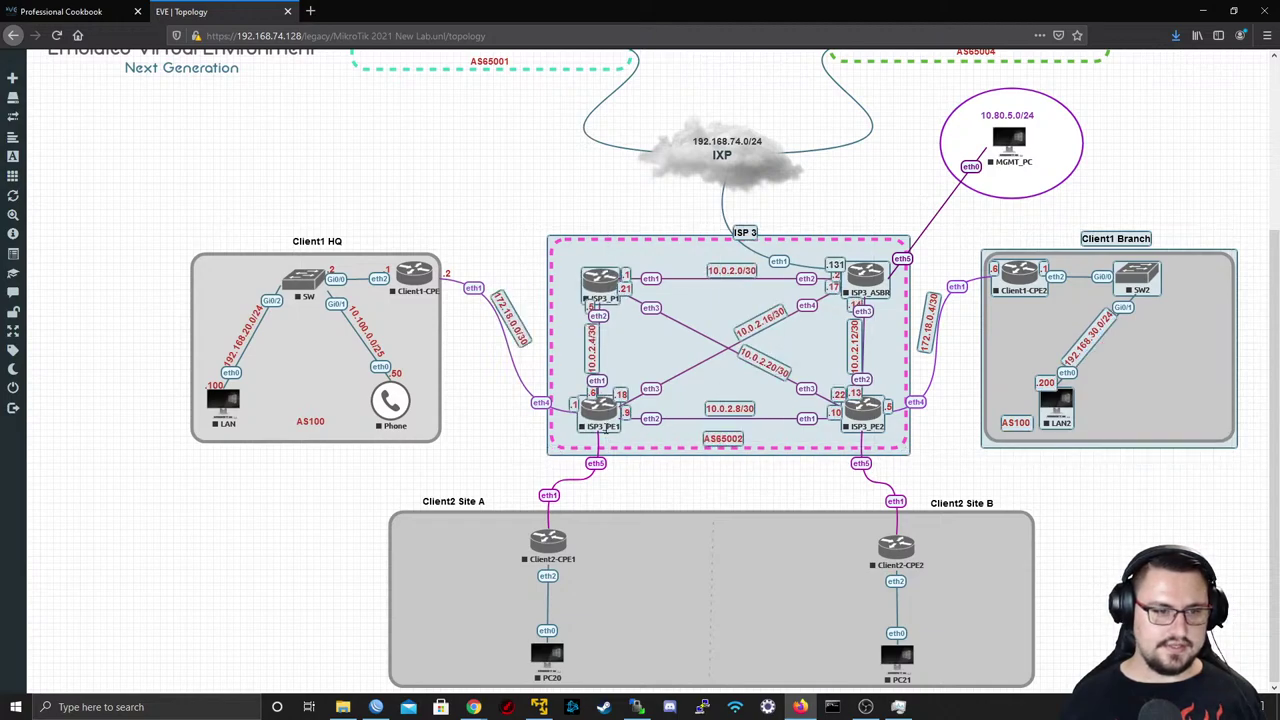
{"action": "right_click", "coordinate": [604, 424]}
{"action": "left_click", "coordinate": [630, 449]}
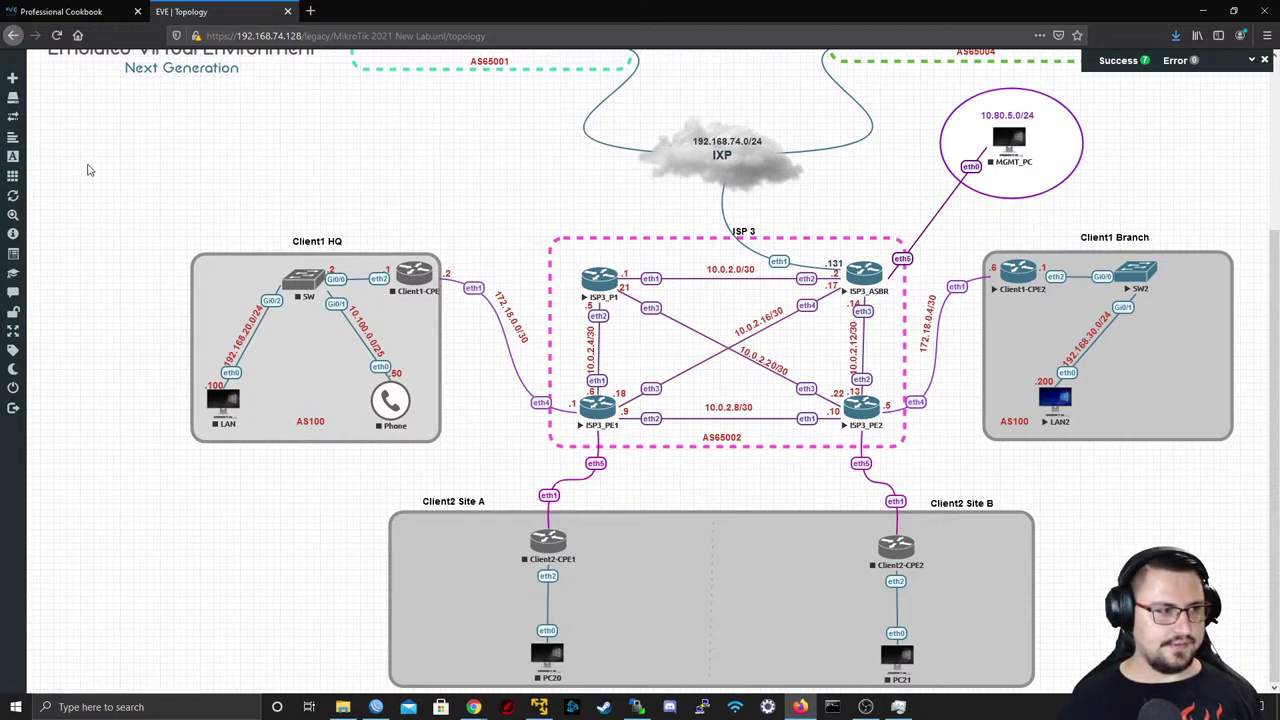
Check the startup-configs list: only Phone, LAN, LAN2 and MGMT_PC boot from exported configs
{"action": "mouse_move", "coordinate": [35, 155]}
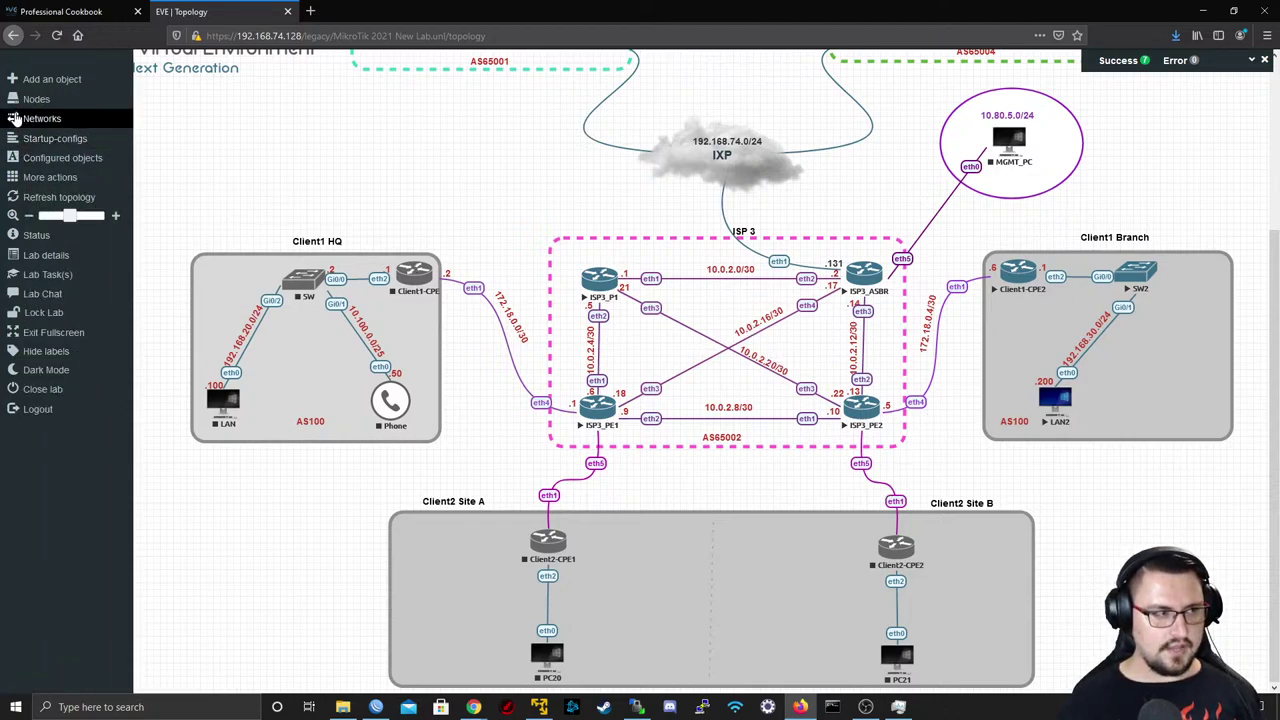
{"action": "left_click", "coordinate": [68, 138]}
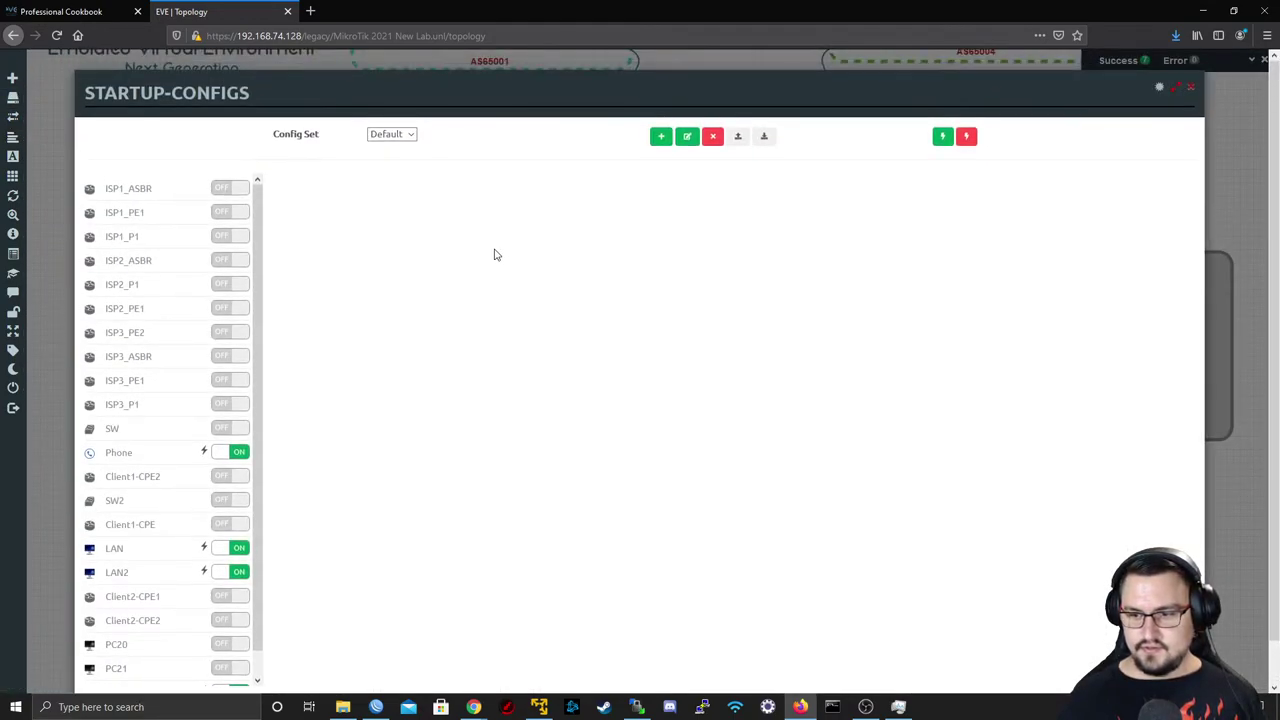
{"action": "scroll", "coordinate": [494, 255], "scroll_direction": "down", "scroll_amount": 1}
{"action": "scroll", "coordinate": [494, 255], "scroll_direction": "up", "scroll_amount": 1}
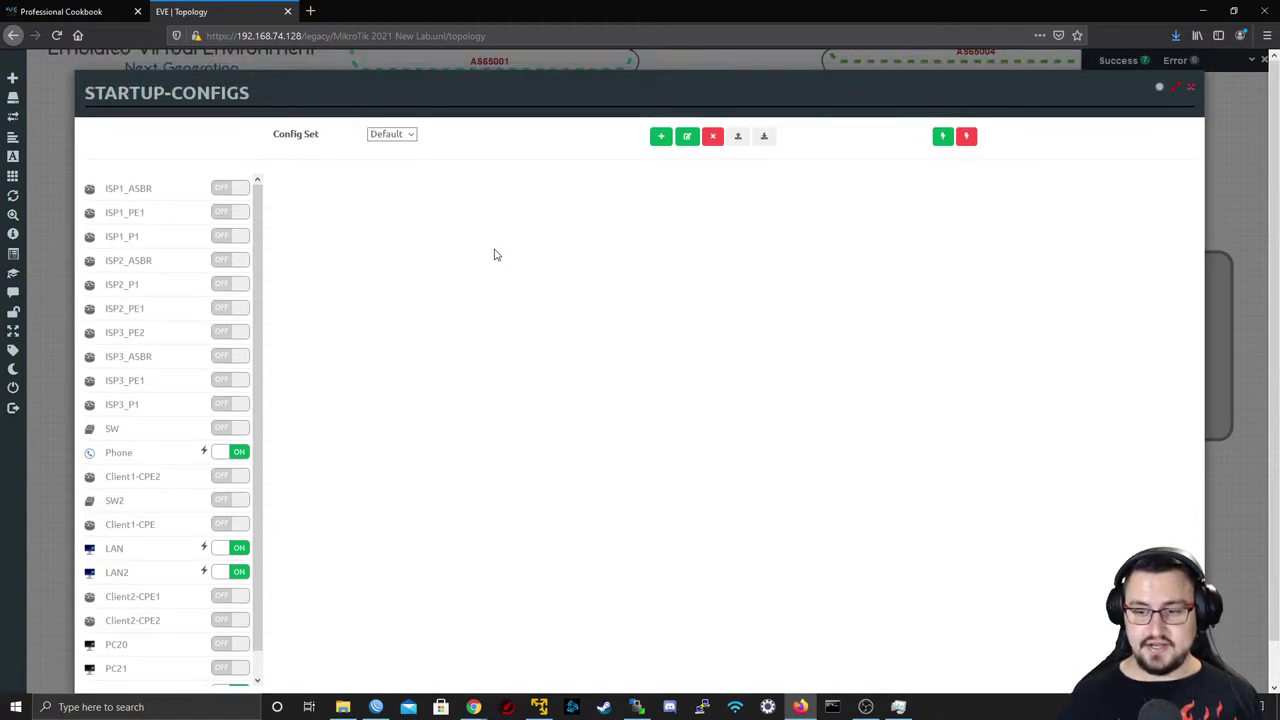
{"action": "scroll", "coordinate": [494, 255], "scroll_direction": "down", "scroll_amount": 1}
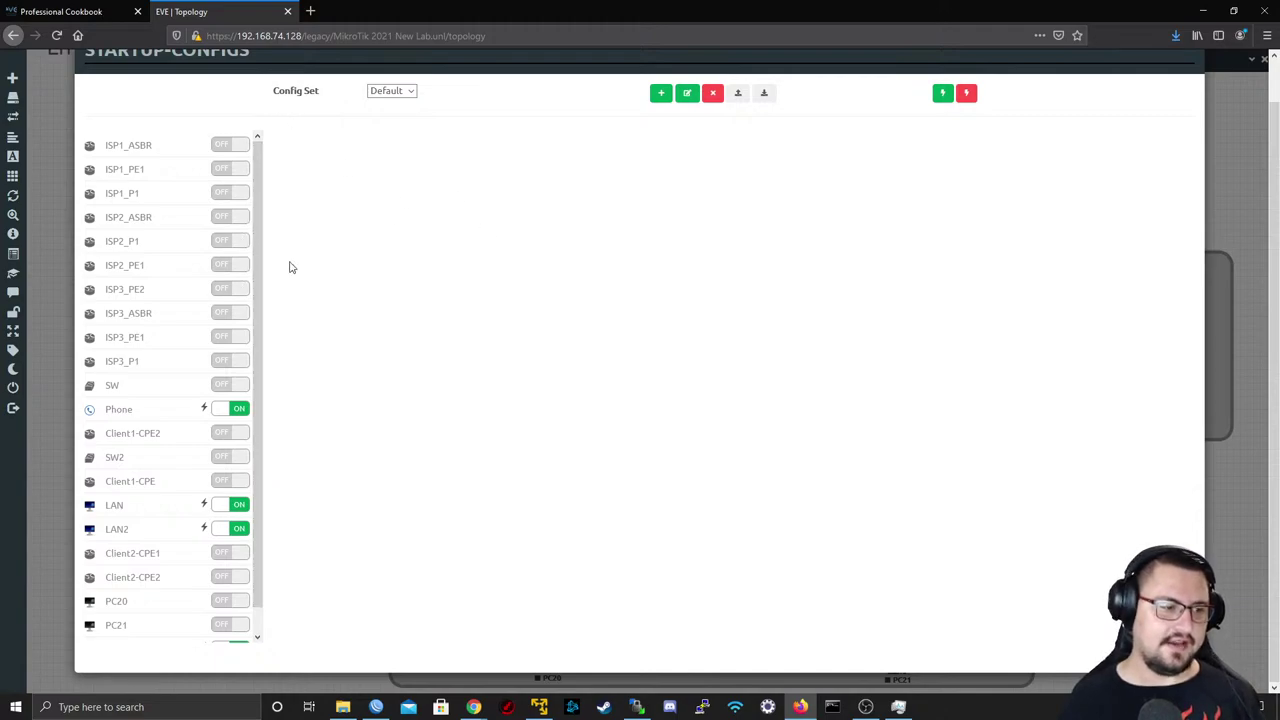
{"action": "scroll", "coordinate": [246, 265], "scroll_direction": "down", "scroll_amount": 1}
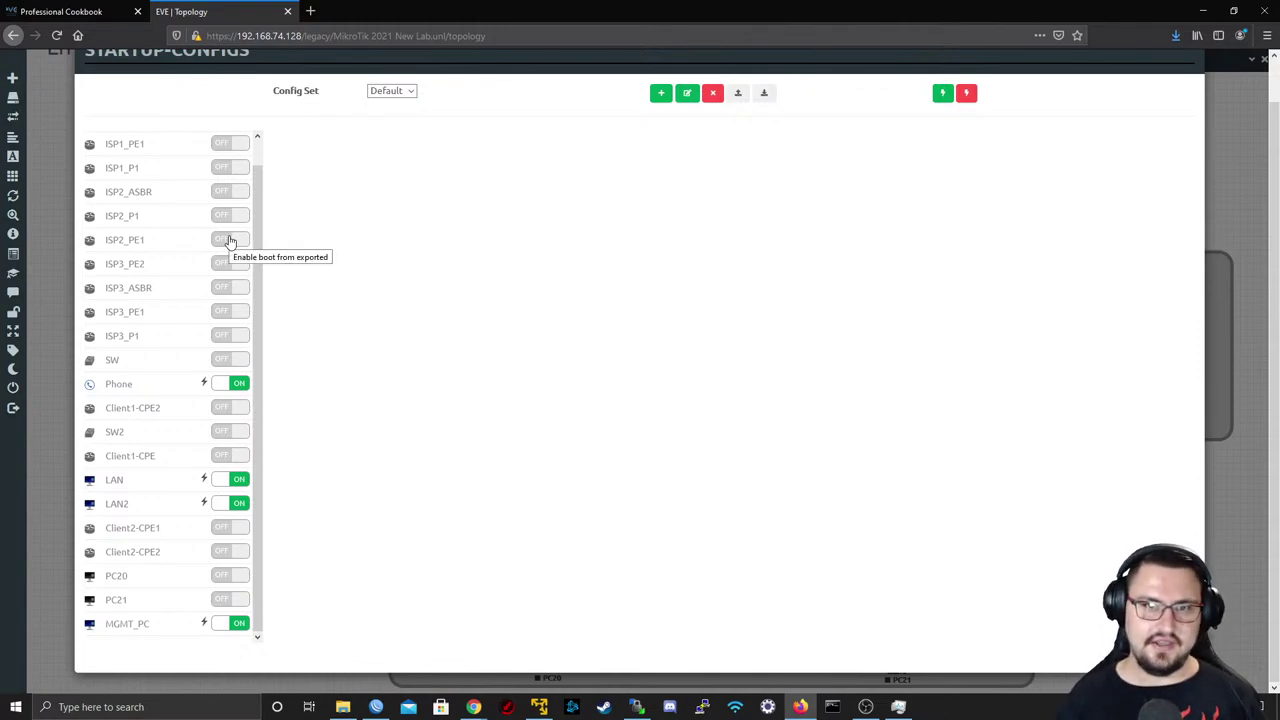
{"action": "scroll", "coordinate": [234, 366], "scroll_direction": "up", "scroll_amount": 2}
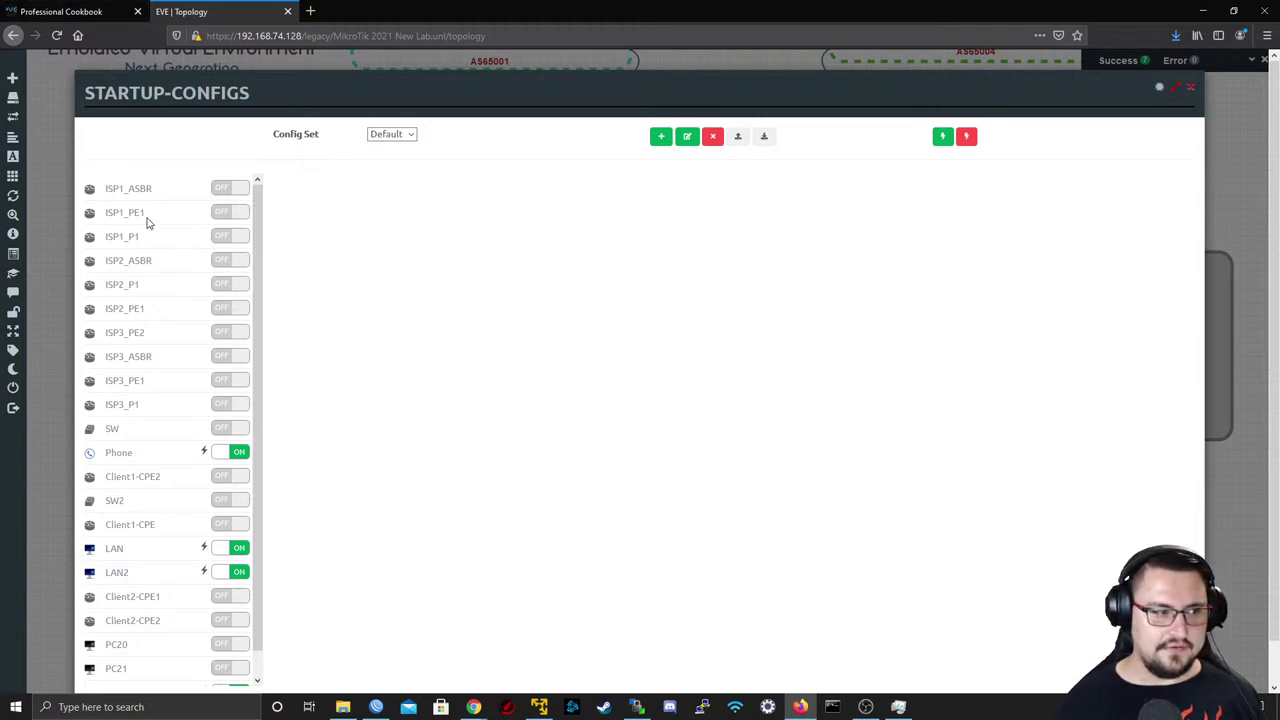
{"action": "scroll", "coordinate": [163, 317], "scroll_direction": "down", "scroll_amount": 3}
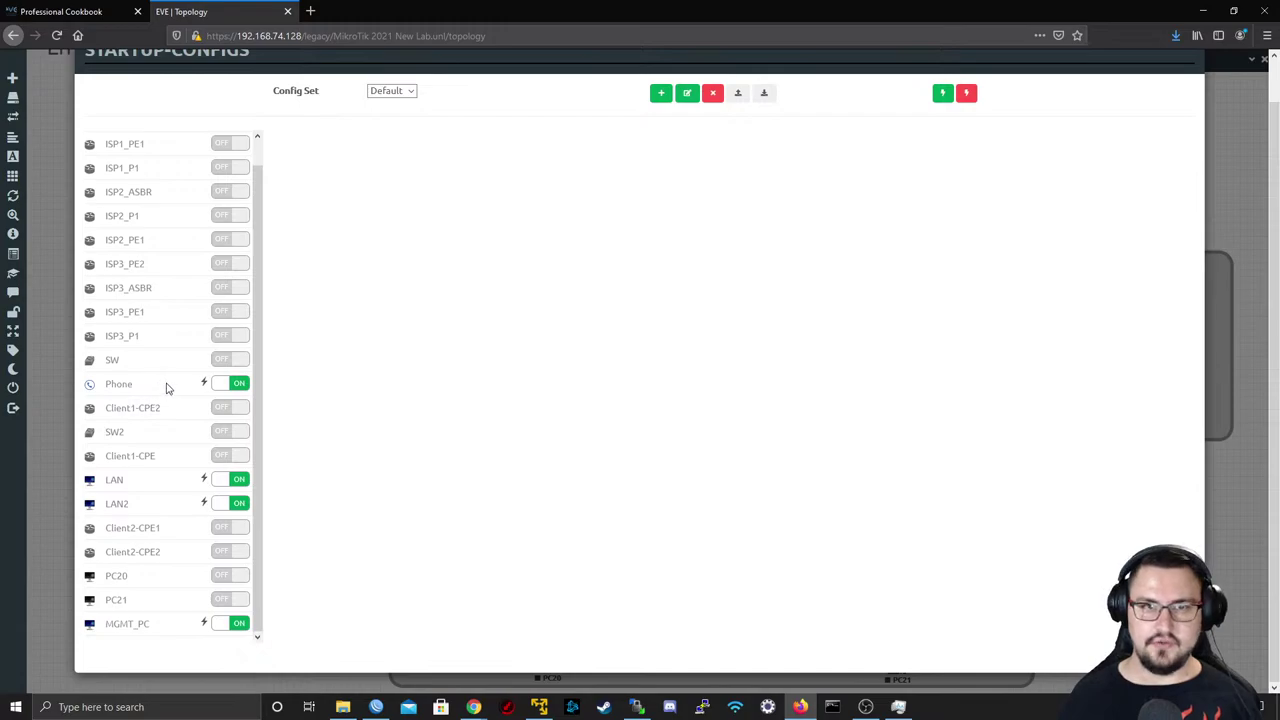
{"action": "left_click", "coordinate": [1230, 167]}
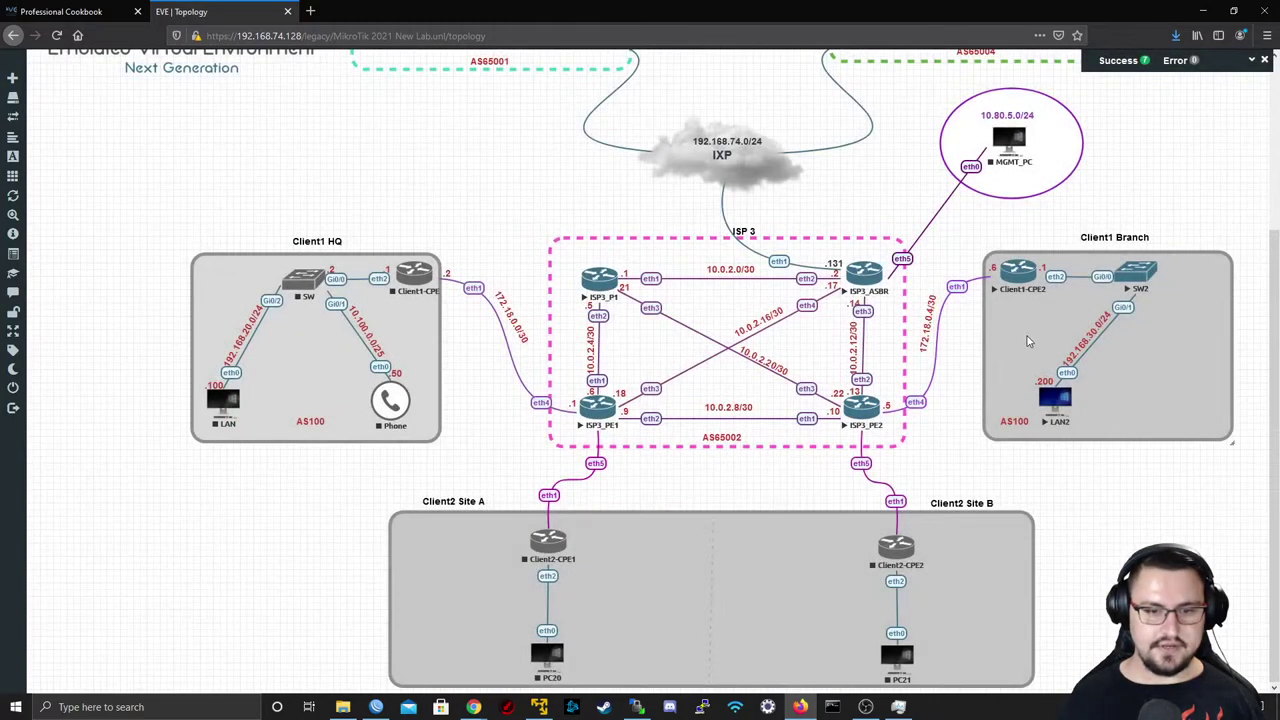
Connect to the LAN2 node over Remote Desktop and centre its window
{"action": "left_click", "coordinate": [1058, 400]}
{"action": "left_click", "coordinate": [700, 437]}
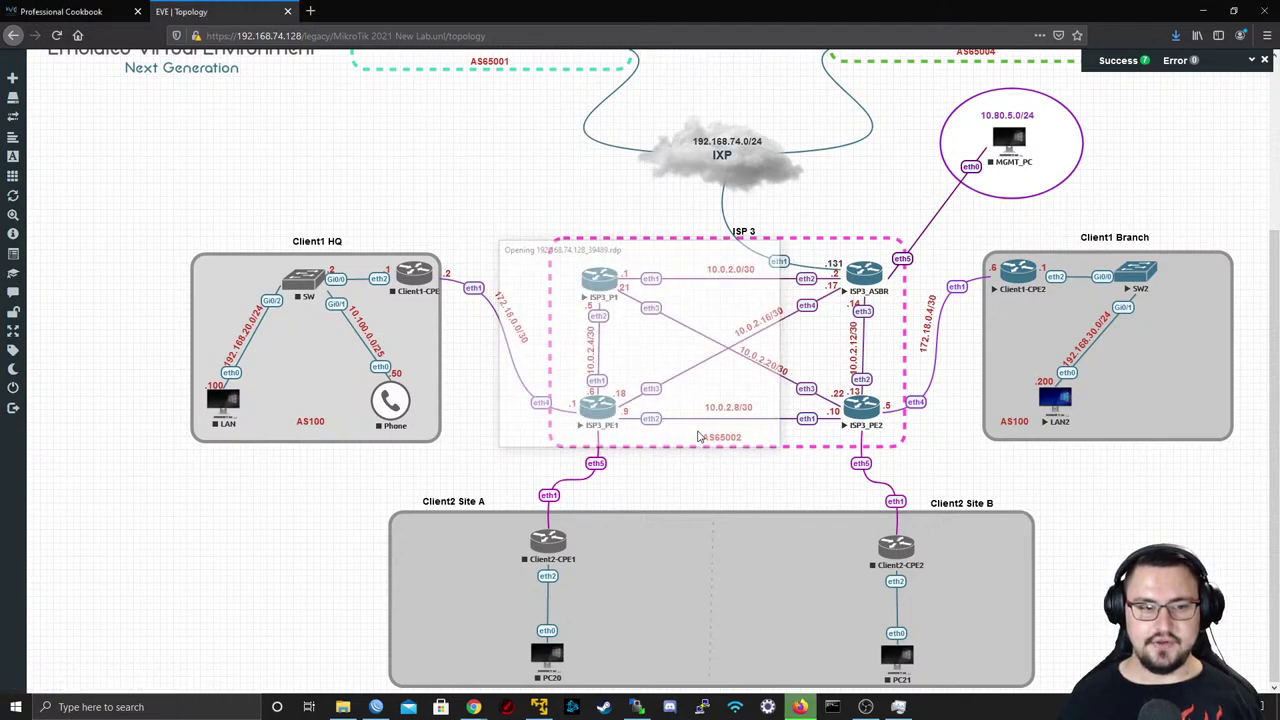
{"action": "left_click", "coordinate": [733, 425]}
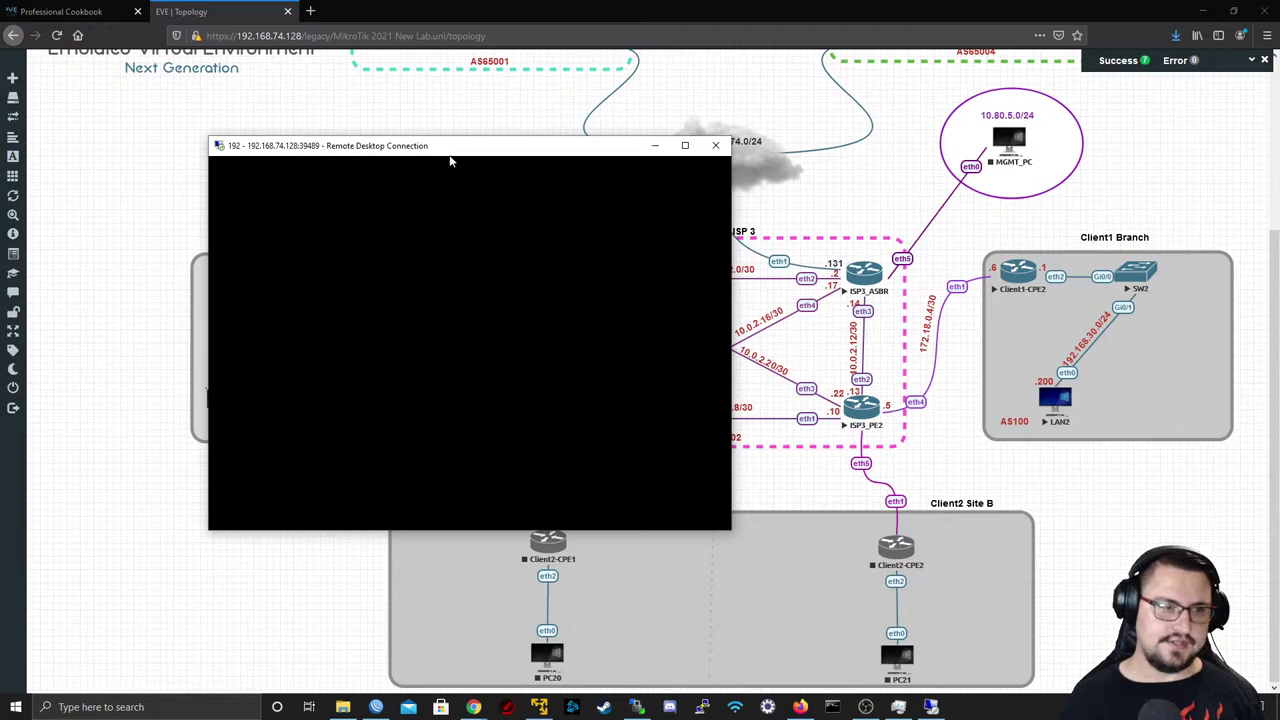
{"action": "left_click_drag", "start_coordinate": [450, 160], "coordinate": [709, 183]}
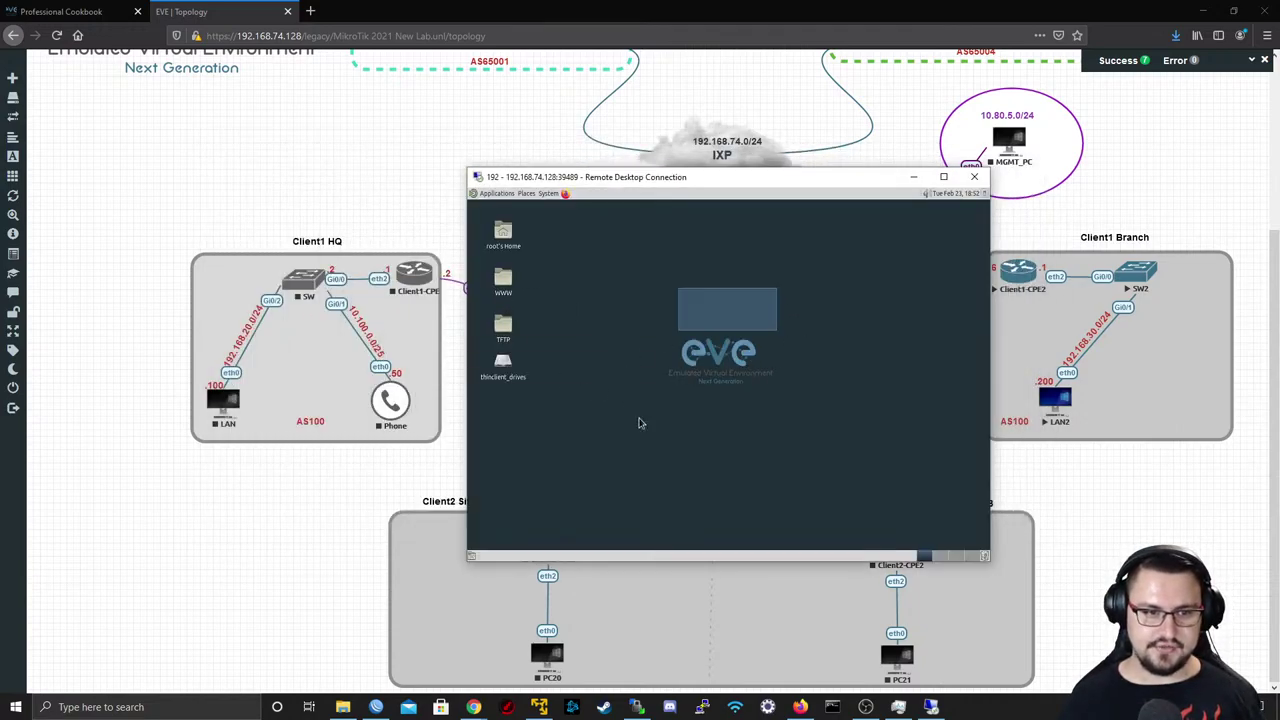
Launch MATE Terminal on LAN2 from the Applications menu
{"action": "left_click", "coordinate": [498, 194]}
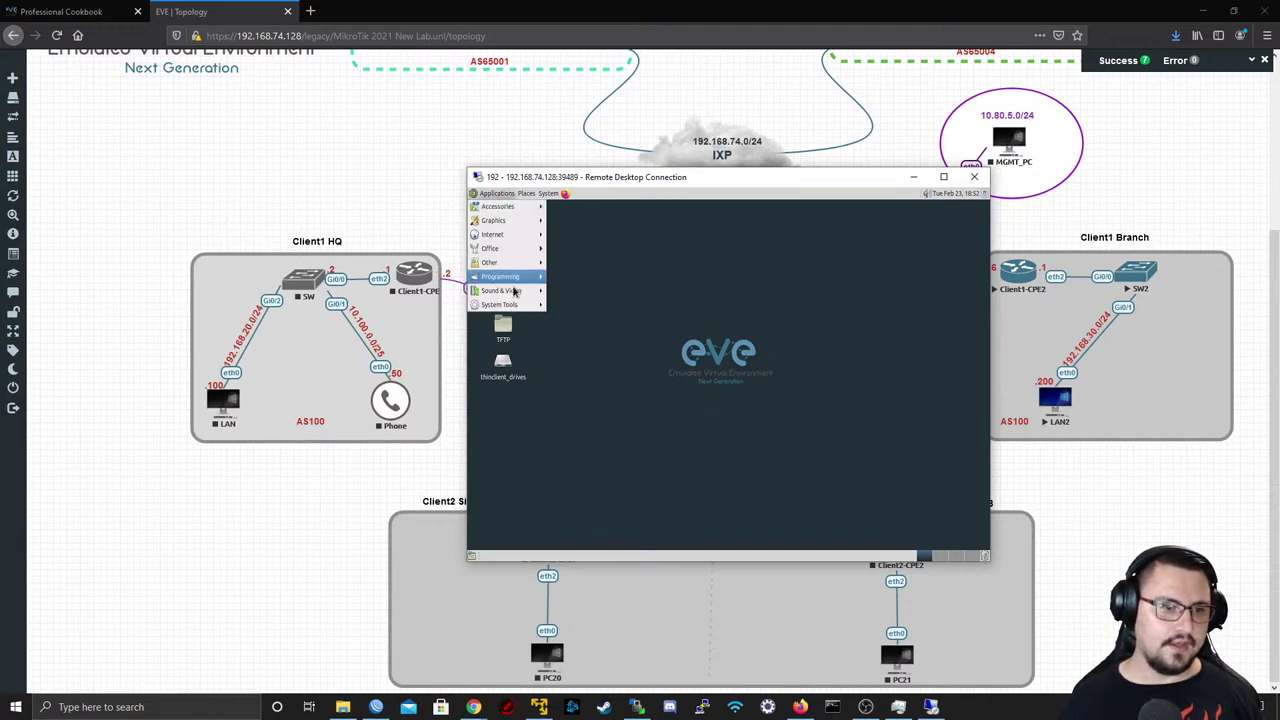
{"action": "mouse_move", "coordinate": [515, 305]}
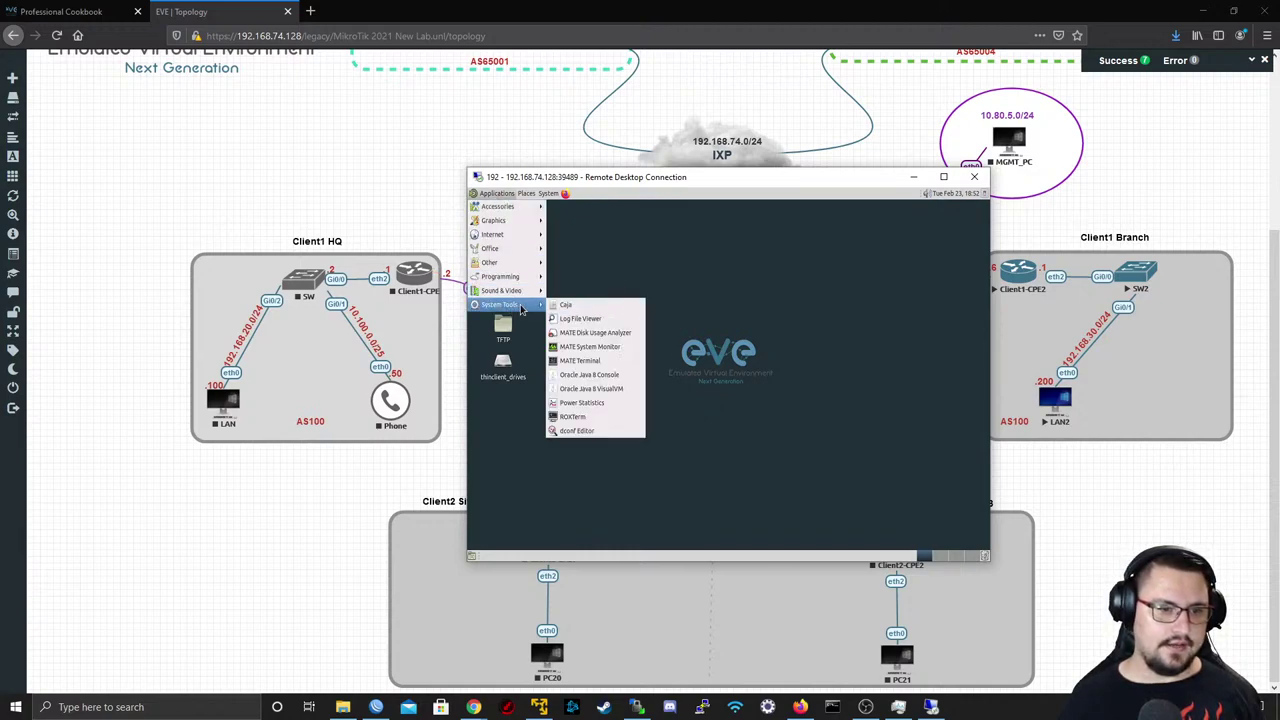
{"action": "left_click", "coordinate": [580, 360]}
{"action": "key", "text": "Return"}
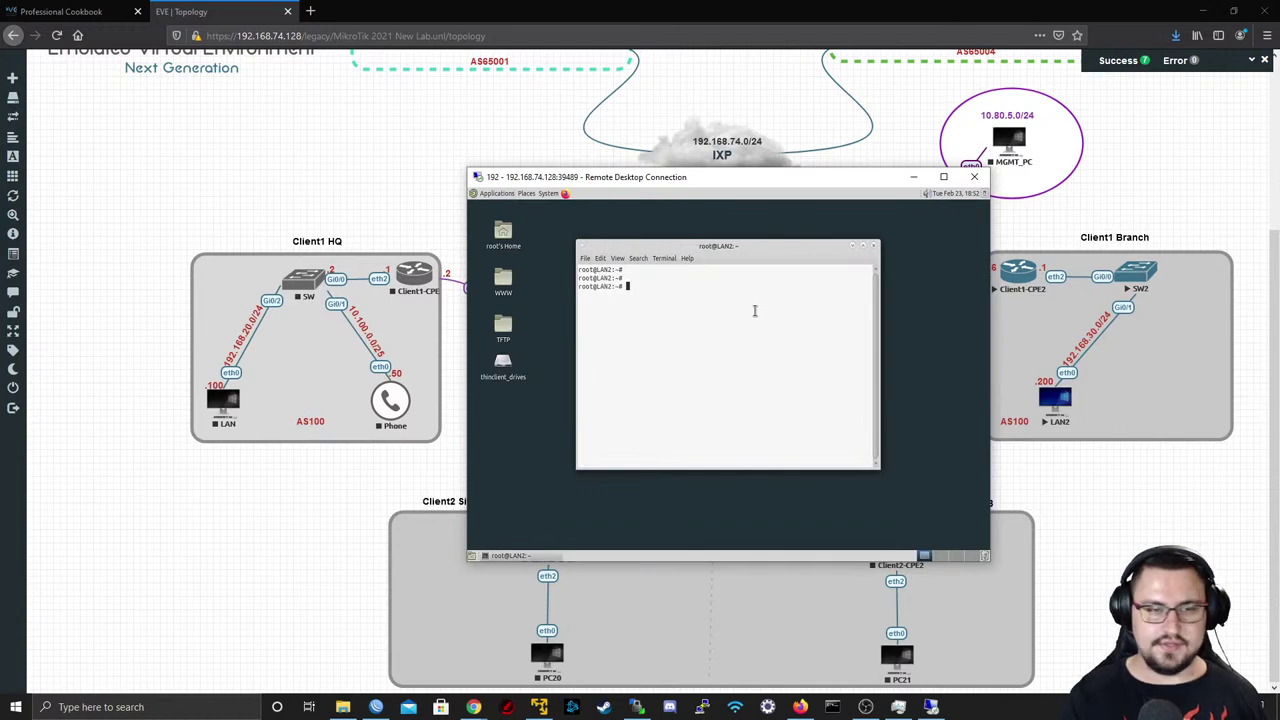
{"action": "type", "text": "ping "}
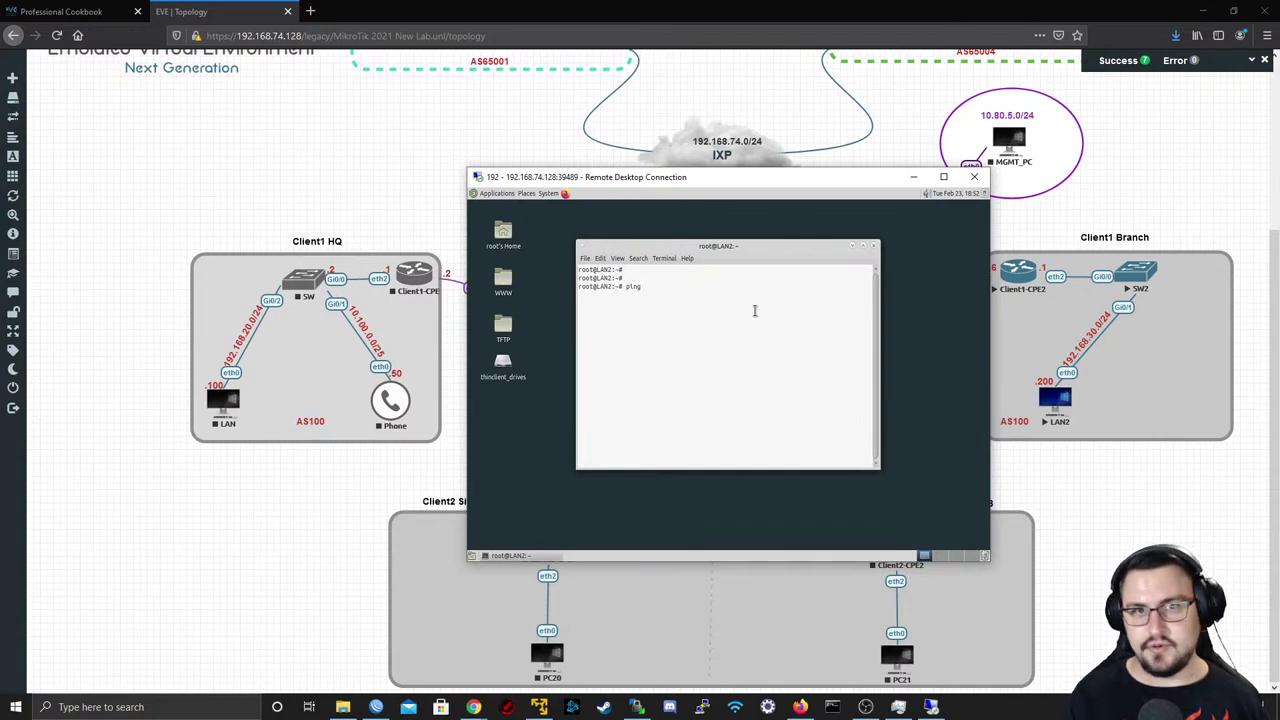
{"action": "type", "text": "www.google.com"}
{"action": "key", "text": "Return"}
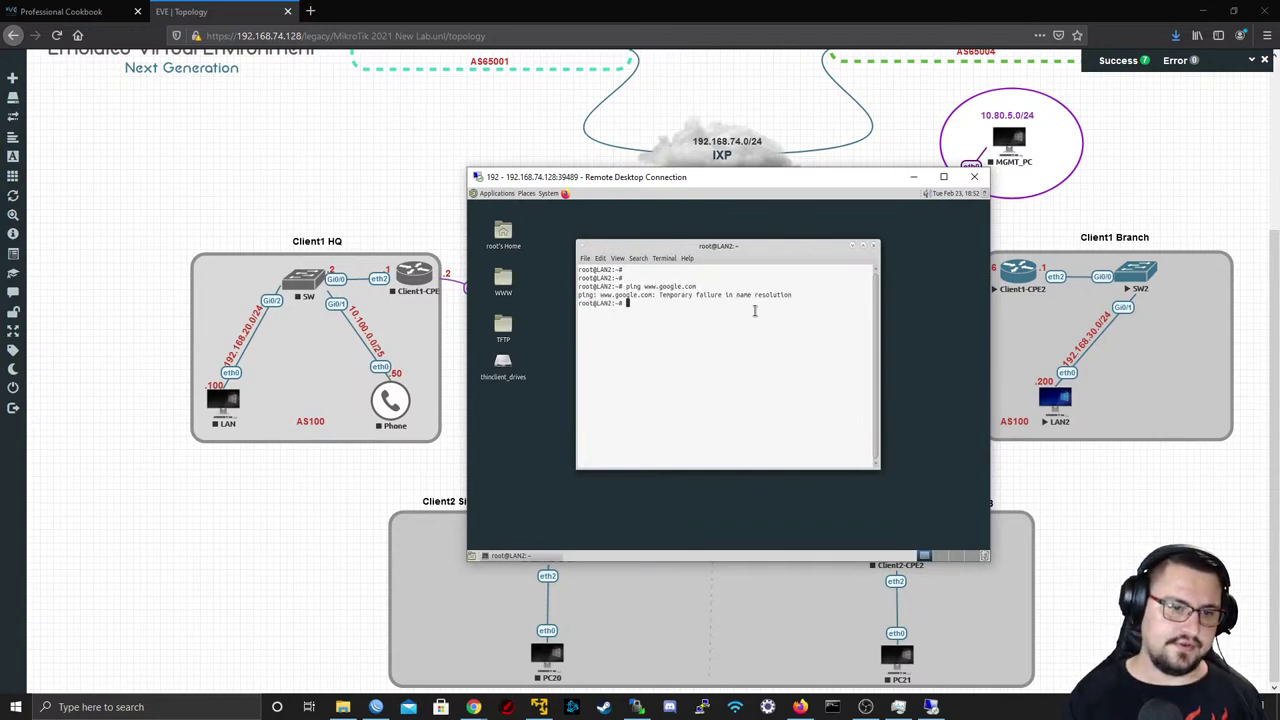
{"action": "type", "text": "ping "}
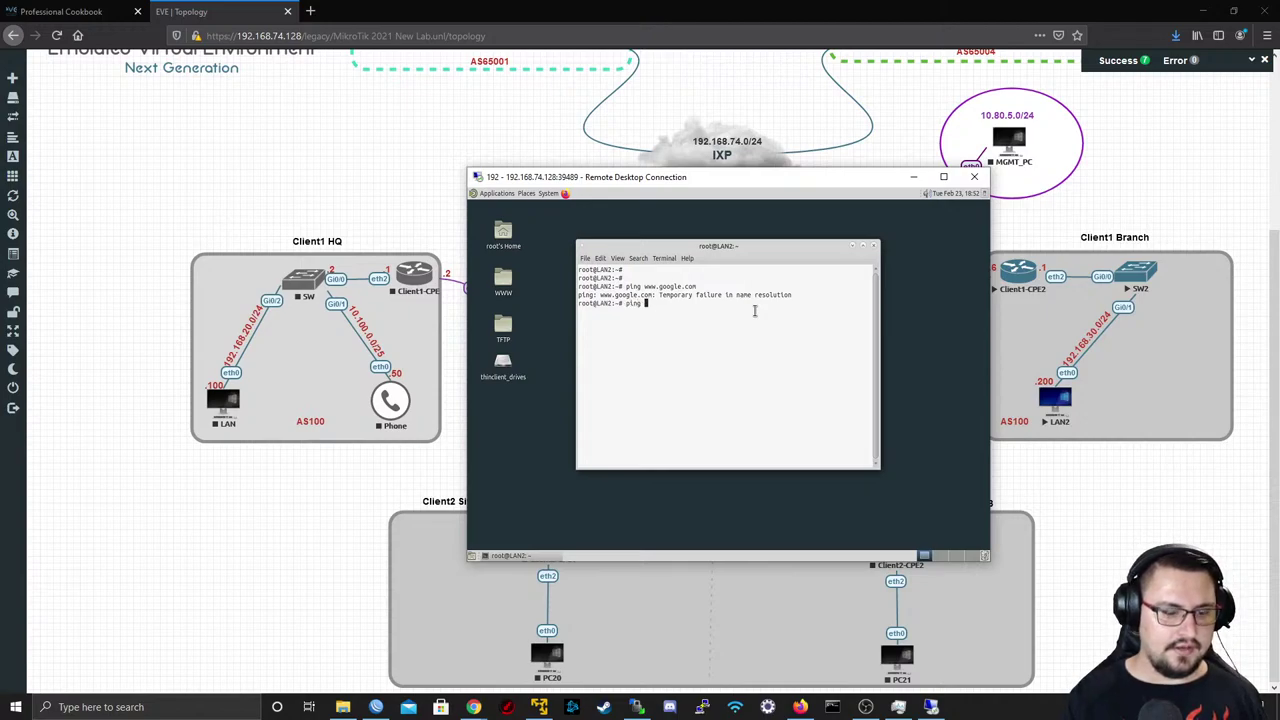
{"action": "type", "text": "8.8.8.8"}
{"action": "key", "text": "Return"}
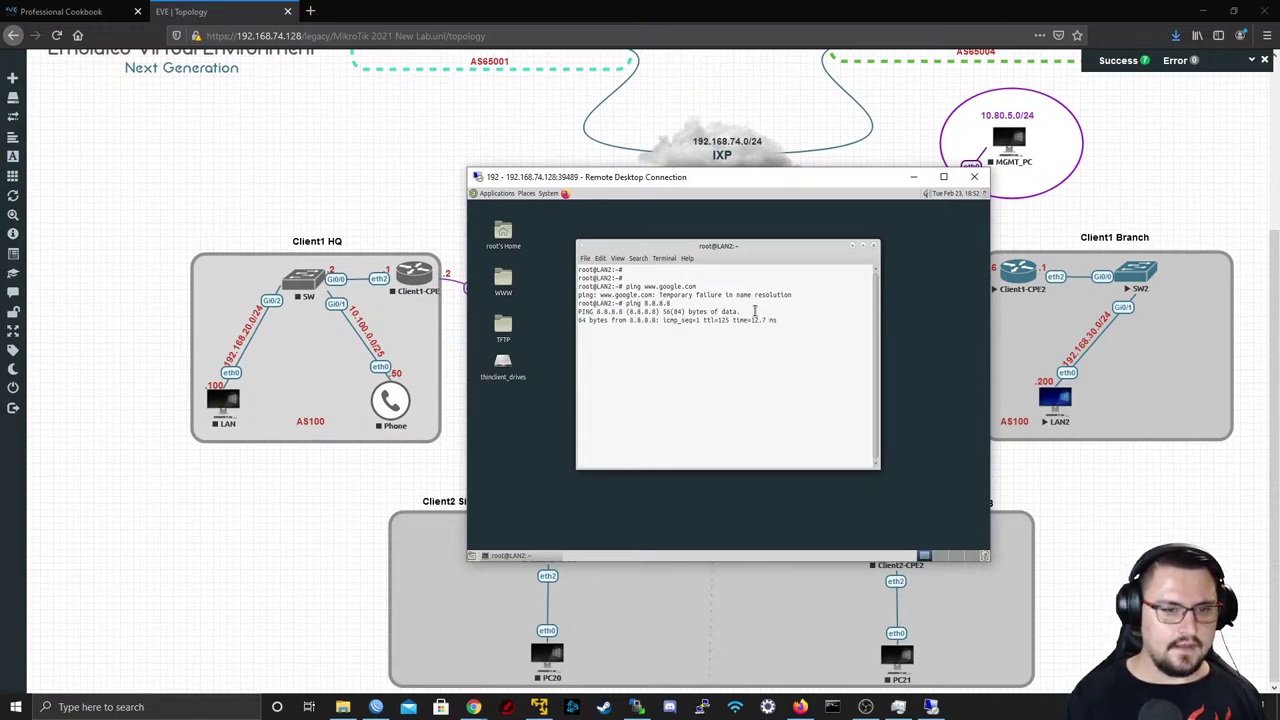
{"action": "key", "text": "ctrl+c"}
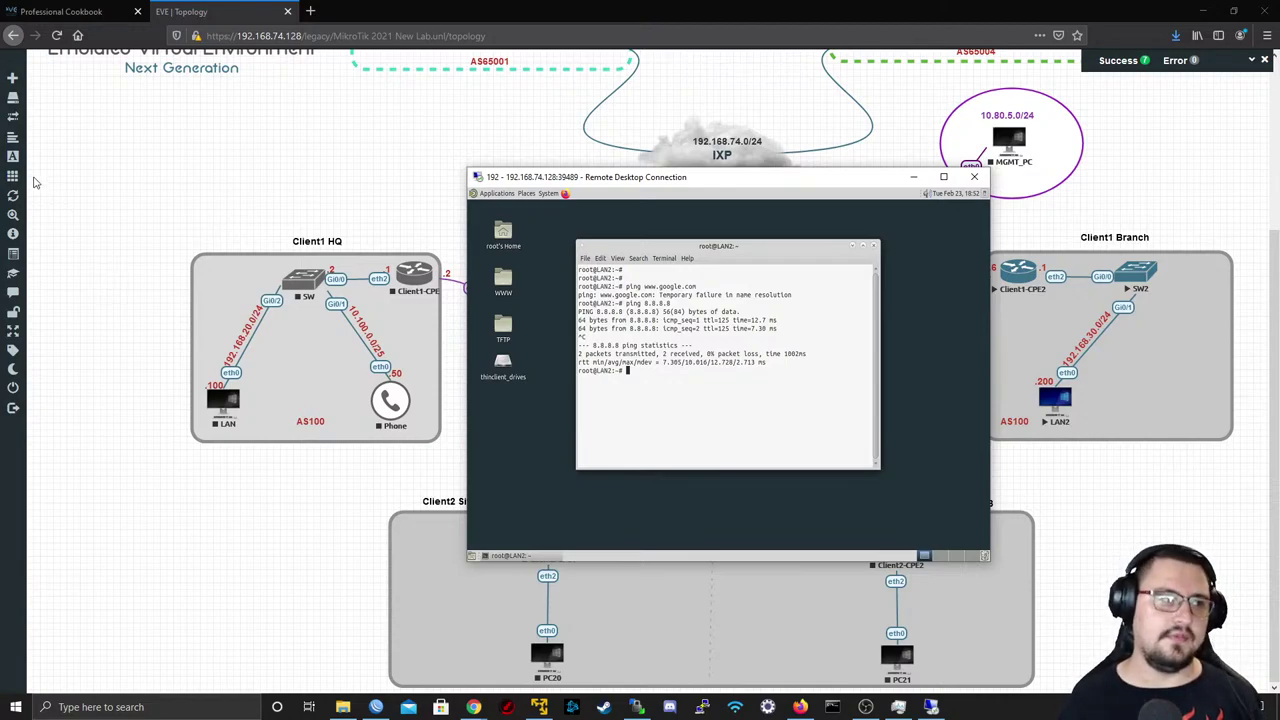
{"action": "mouse_move", "coordinate": [13, 156]}
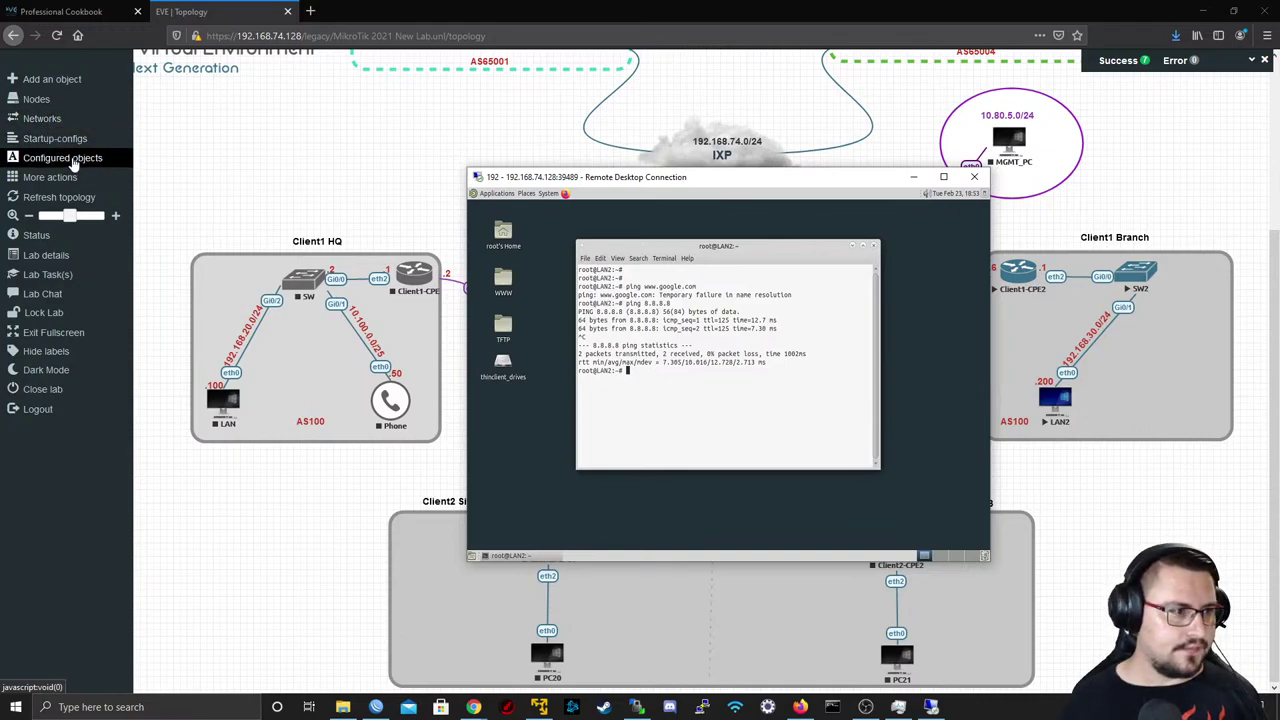
Inspect LAN2's startup config (192.168.30.200/24, gateway 192.168.30.1), then close Startup-configs
{"action": "left_click", "coordinate": [55, 138]}
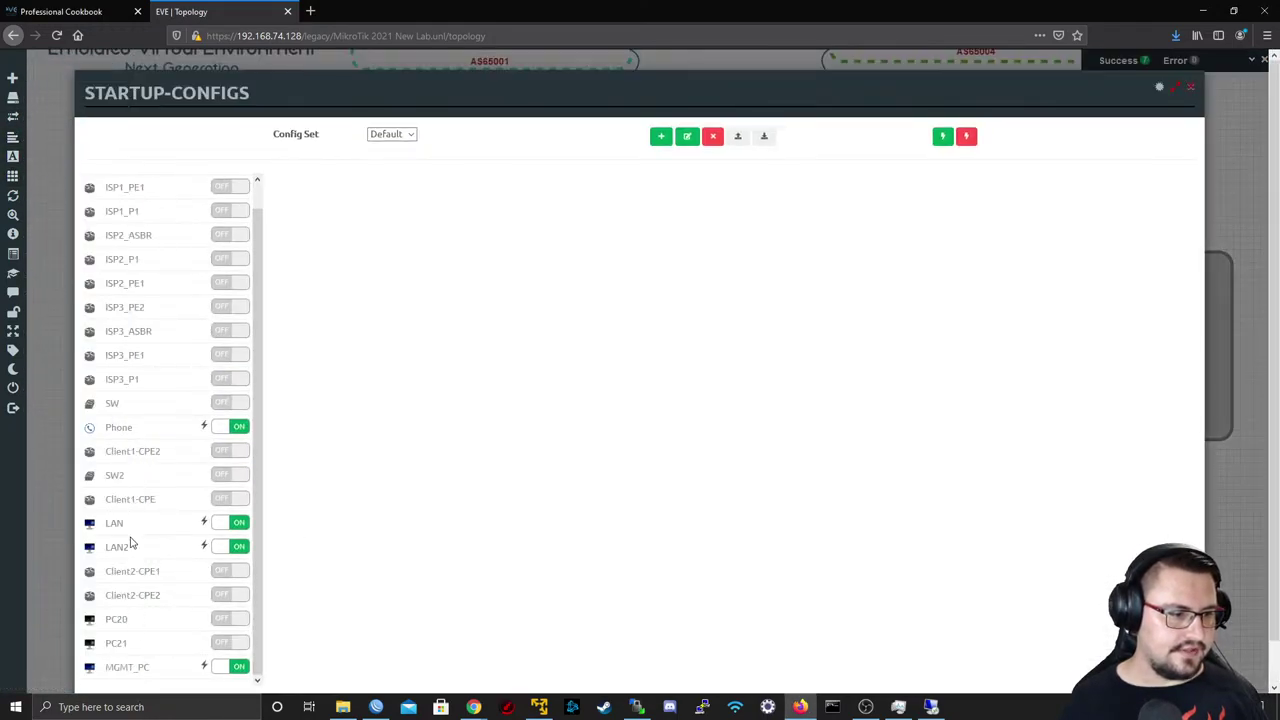
{"action": "left_click", "coordinate": [118, 549]}
{"action": "left_click_drag", "start_coordinate": [480, 251], "coordinate": [241, 184]}
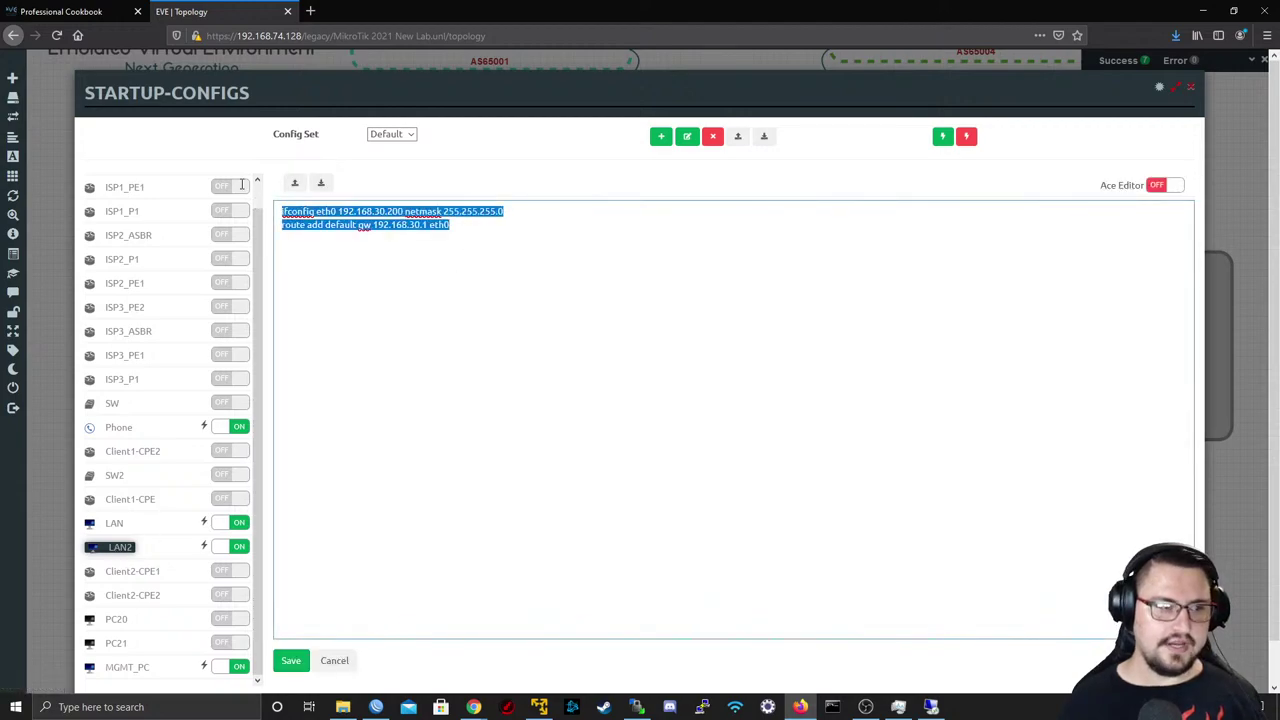
{"action": "left_click", "coordinate": [521, 289]}
{"action": "key", "text": "ctrl+a"}
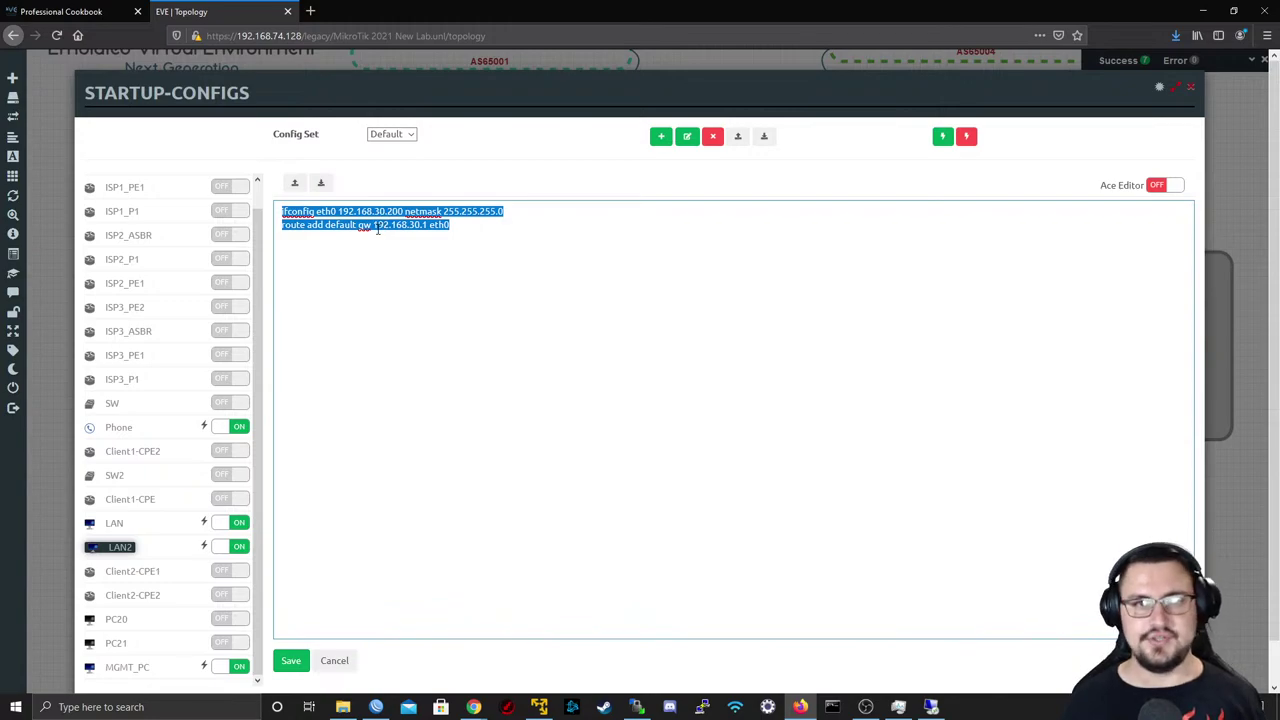
{"action": "left_click", "coordinate": [509, 263]}
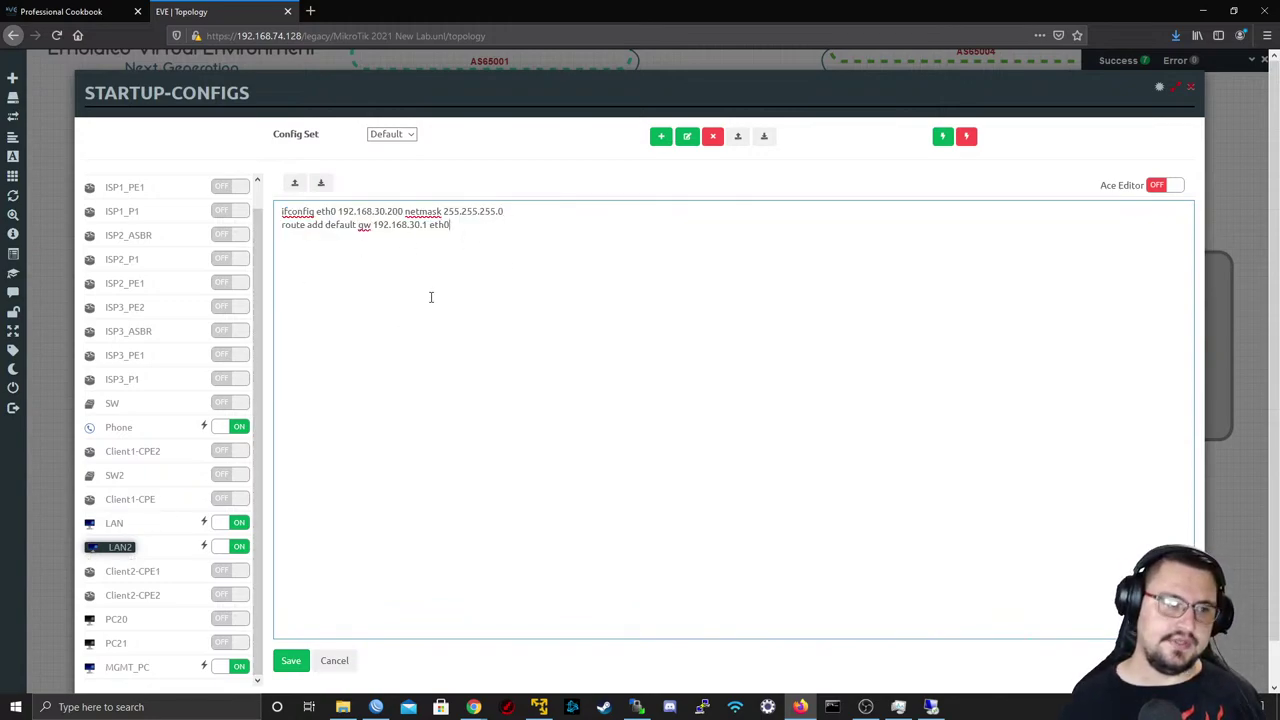
{"action": "left_click_drag", "start_coordinate": [281, 211], "coordinate": [229, 229]}
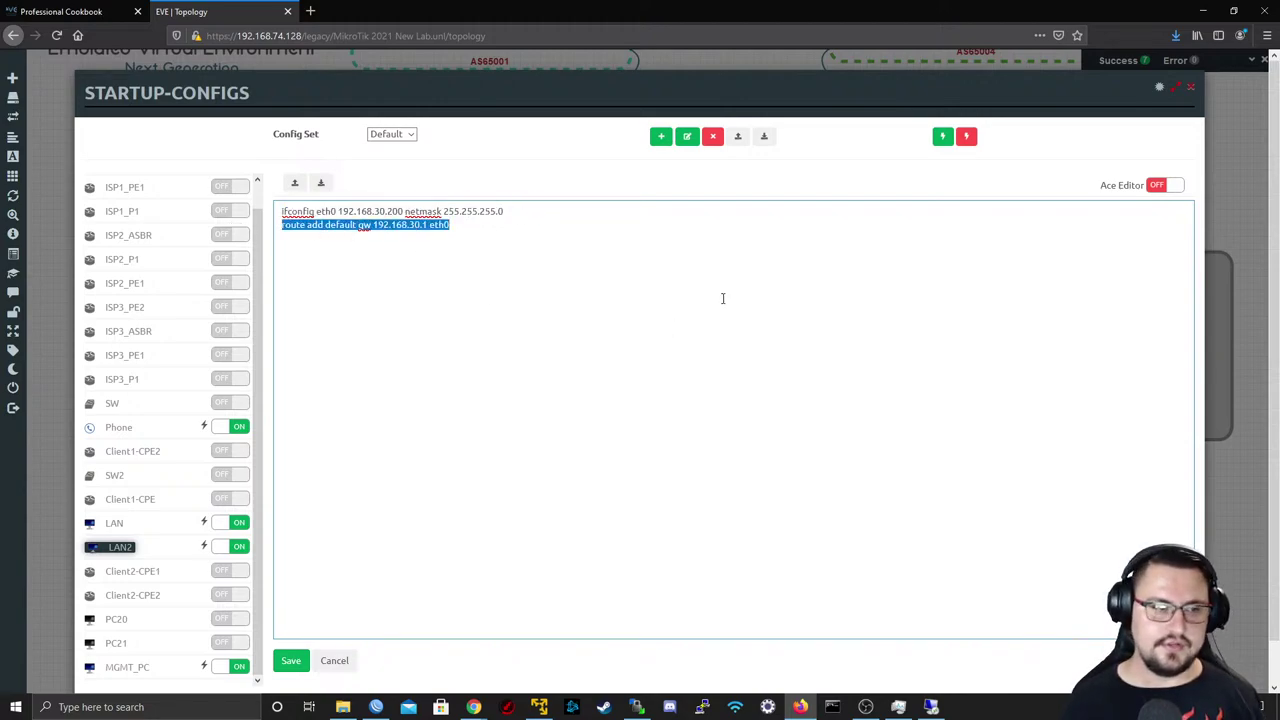
{"action": "left_click", "coordinate": [471, 341]}
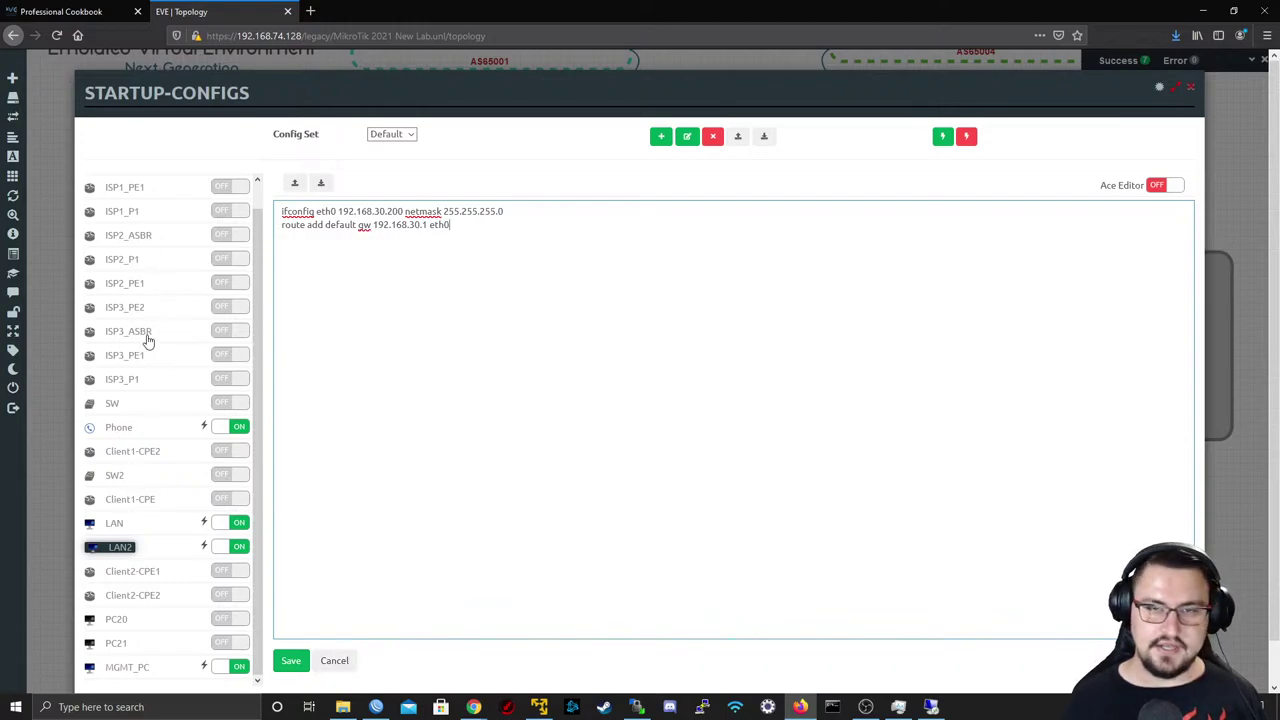
{"action": "left_click", "coordinate": [334, 660]}
{"action": "mouse_move", "coordinate": [73, 188]}
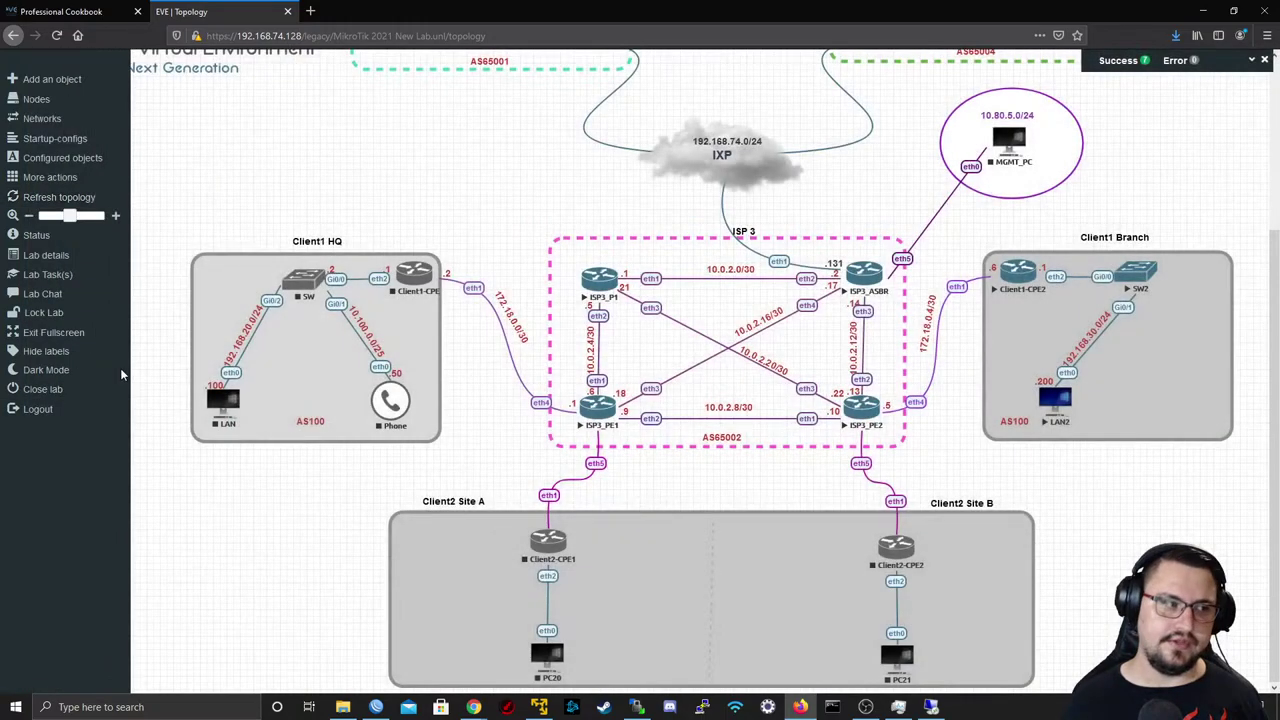
Open the More actions menu for all nodes and scroll around the topology
{"action": "left_click", "coordinate": [22, 180]}
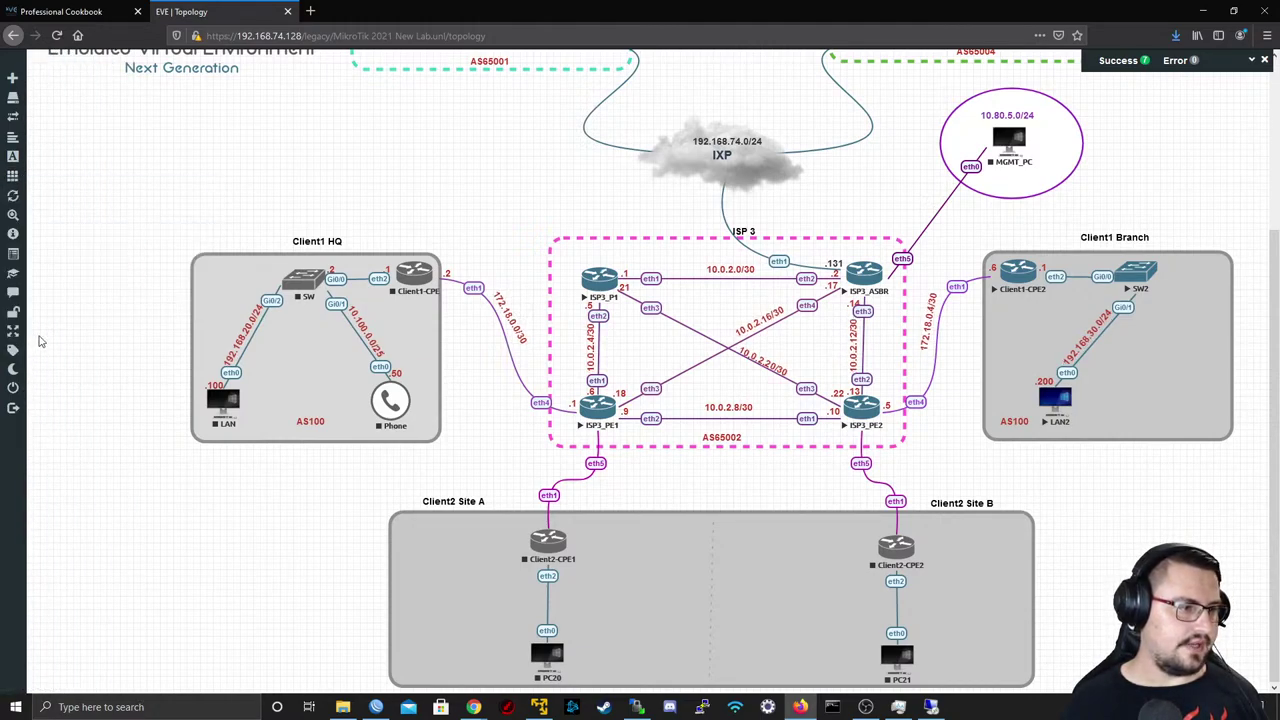
{"action": "mouse_move", "coordinate": [15, 330]}
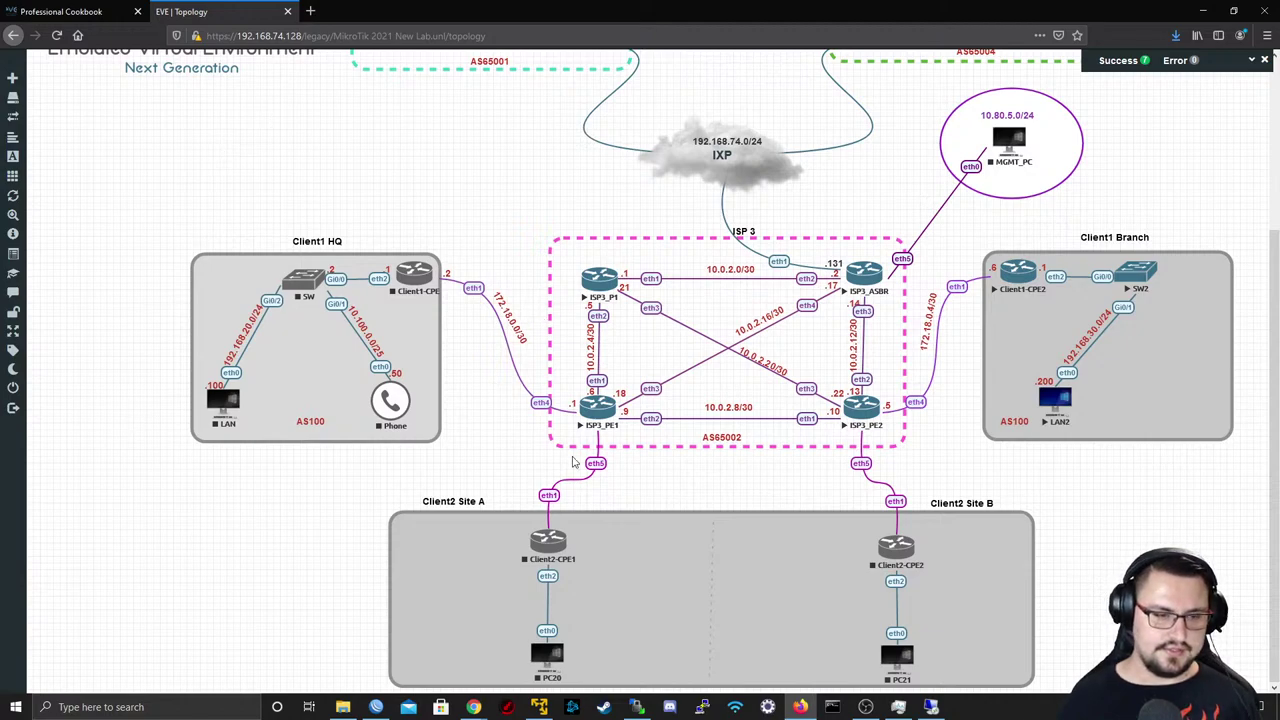
{"action": "scroll", "coordinate": [608, 334], "scroll_direction": "up", "scroll_amount": 2}
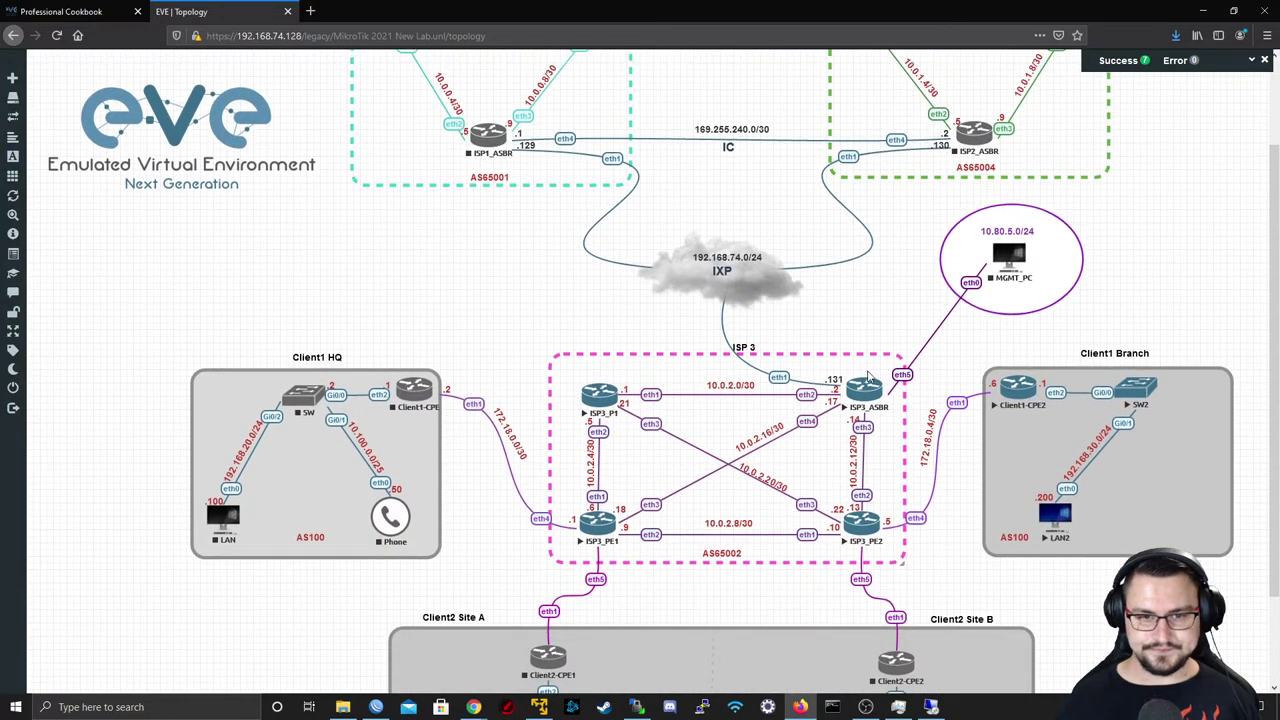
{"action": "scroll", "coordinate": [868, 378], "scroll_direction": "down", "scroll_amount": 1}
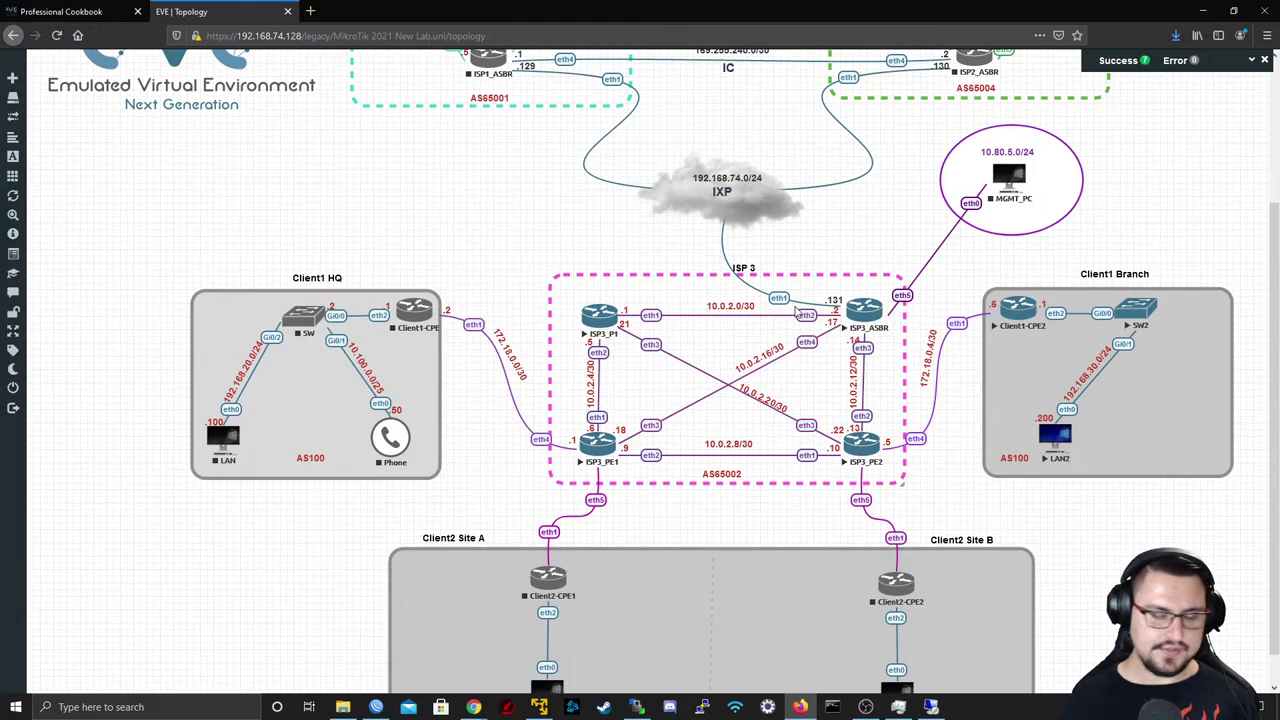
{"action": "scroll", "coordinate": [837, 246], "scroll_direction": "down", "scroll_amount": 1}
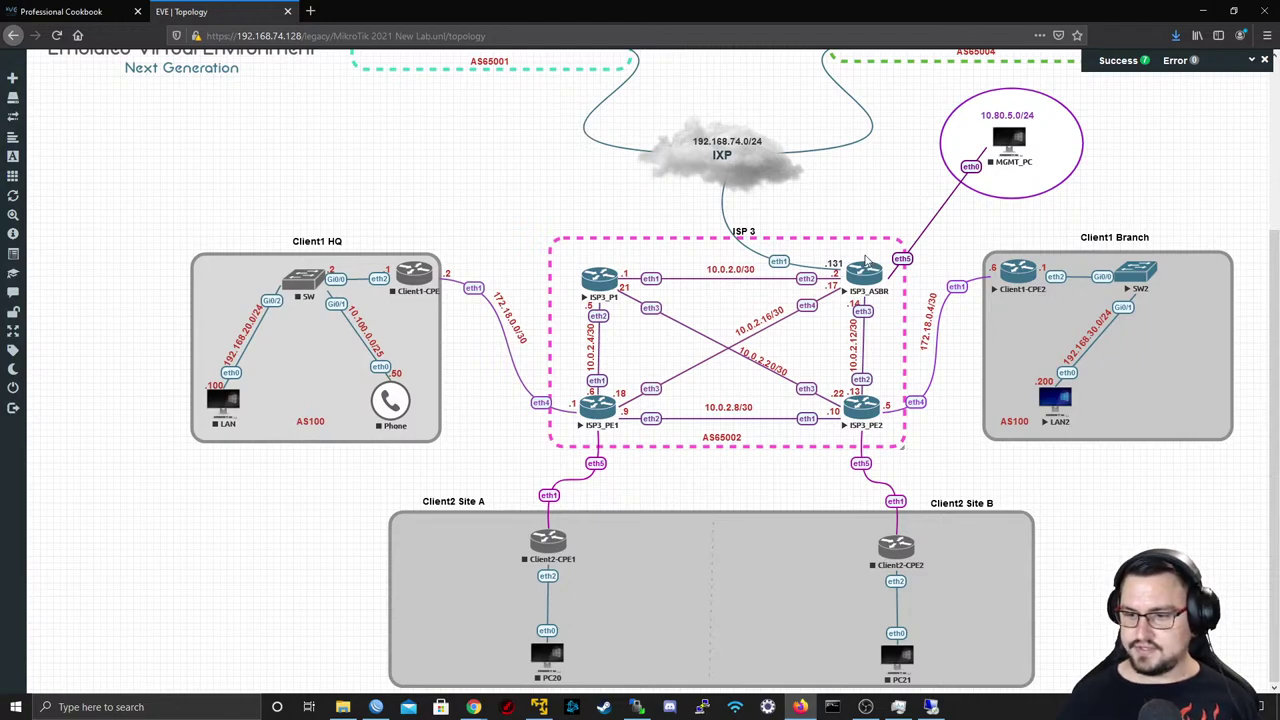
{"action": "scroll", "coordinate": [866, 262], "scroll_direction": "up", "scroll_amount": 3}
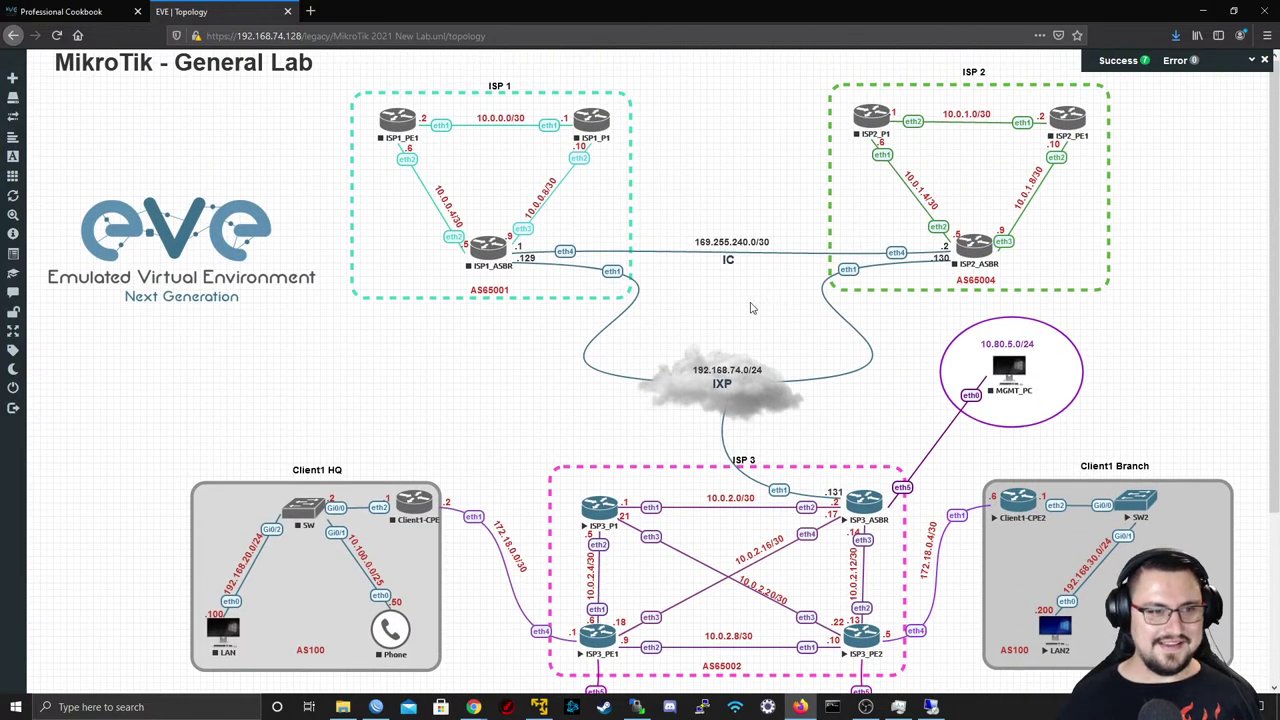
{"action": "scroll", "coordinate": [746, 386], "scroll_direction": "down", "scroll_amount": 3}
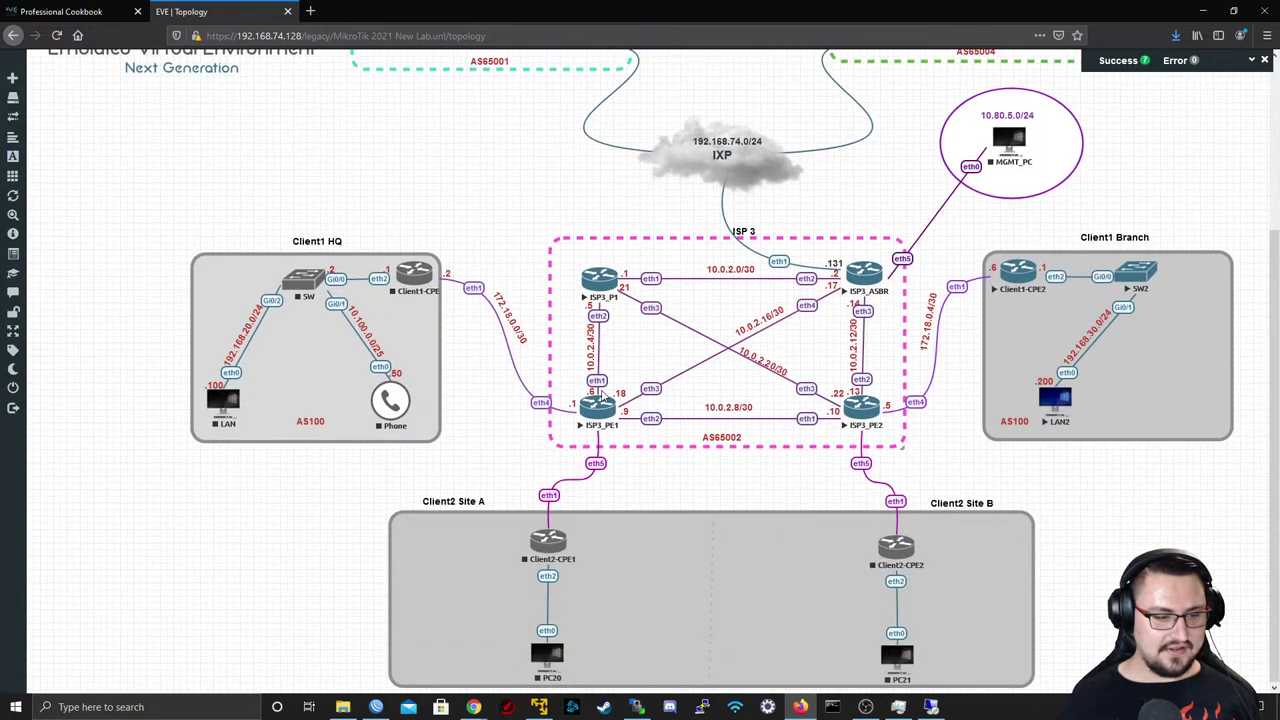
{"action": "scroll", "coordinate": [926, 494], "scroll_direction": "up", "scroll_amount": 2}
Open a PuTTY telnet console to the Client1-CPE2 node
{"action": "left_click", "coordinate": [1003, 403]}
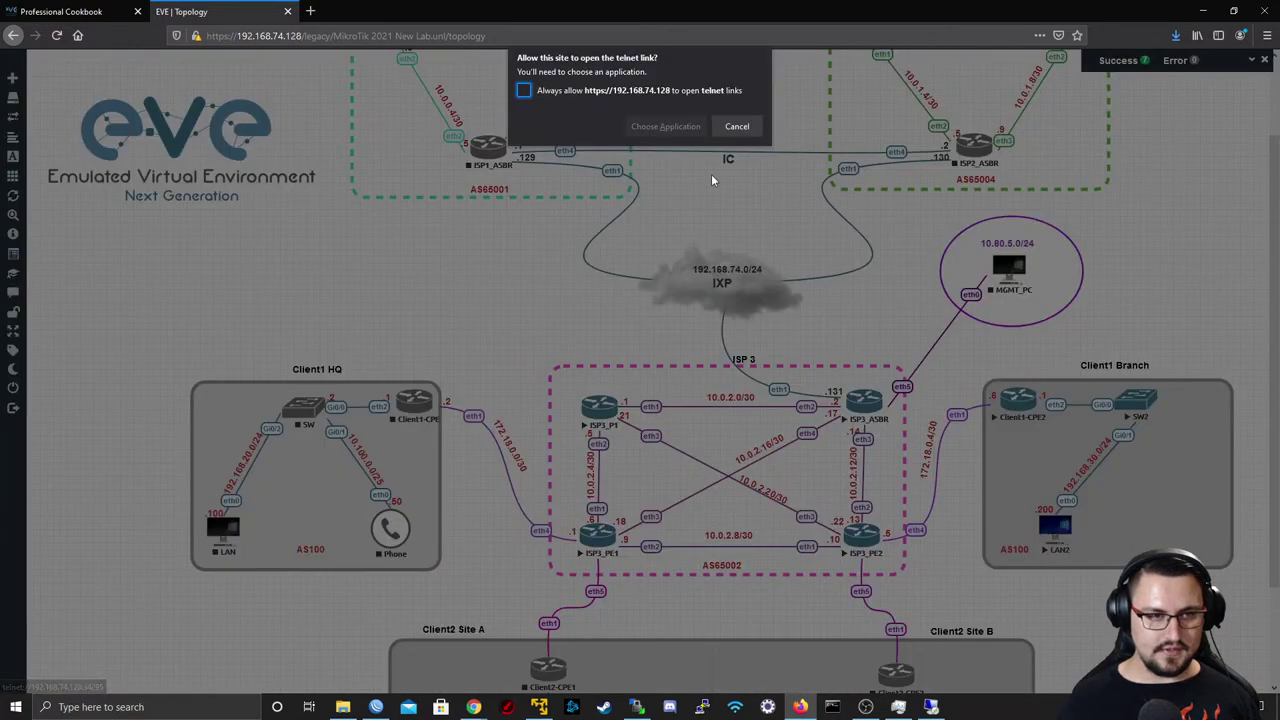
{"action": "left_click", "coordinate": [665, 127]}
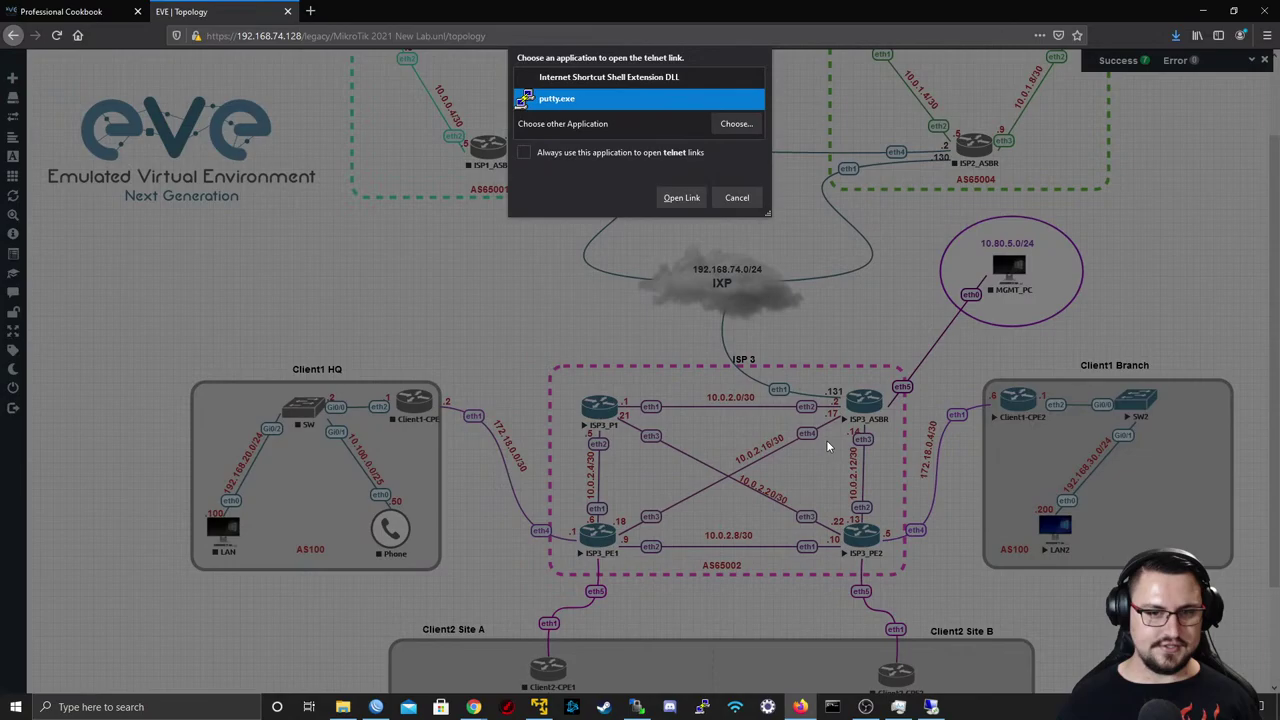
{"action": "left_click", "coordinate": [678, 198]}
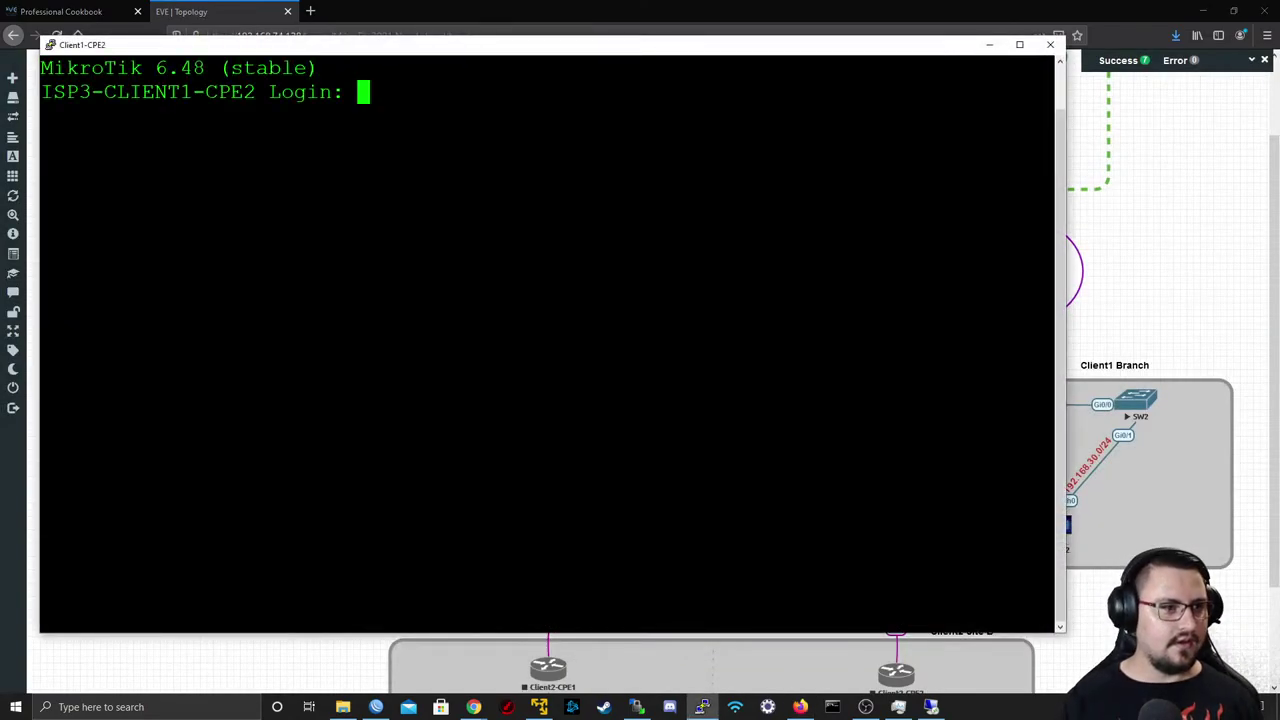
Log in to CPE2 as admin and list its IP addresses in detail
{"action": "type", "text": "admin"}
{"action": "key", "text": "Return"}
{"action": "key", "text": "Return"}
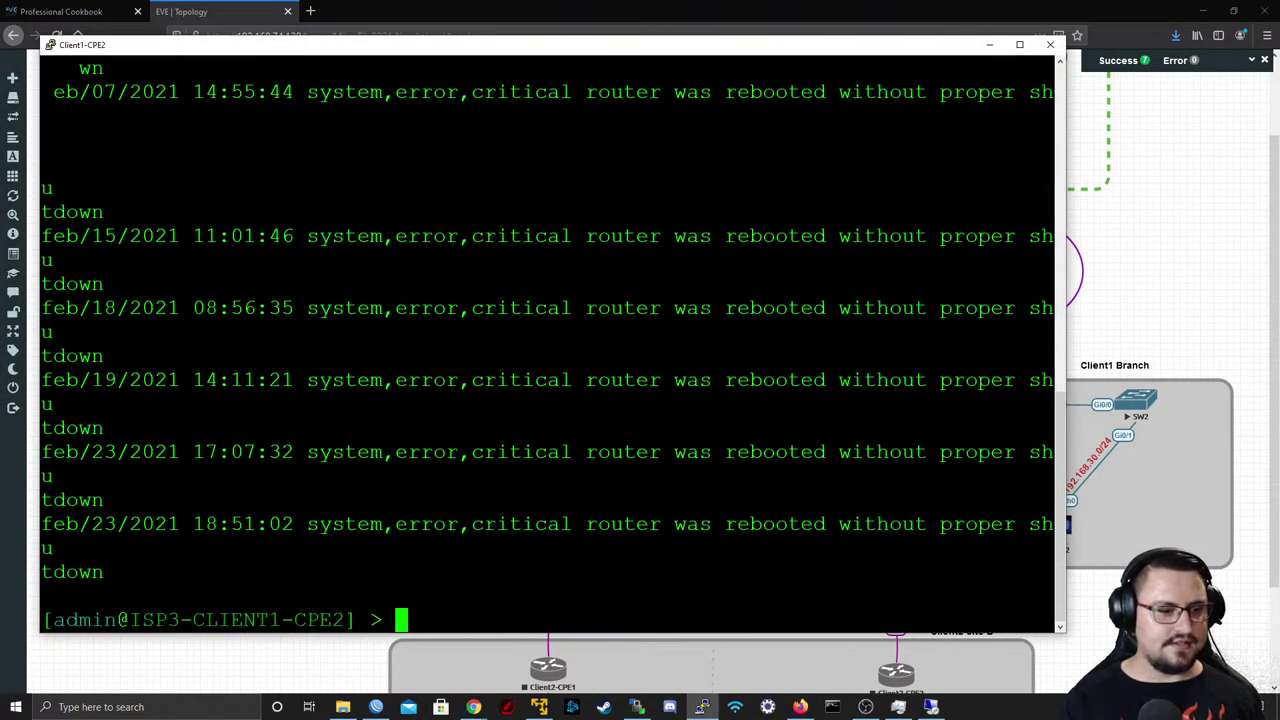
{"action": "key", "text": "Return"}
{"action": "key", "text": "Return"}
{"action": "key", "text": "Return"}
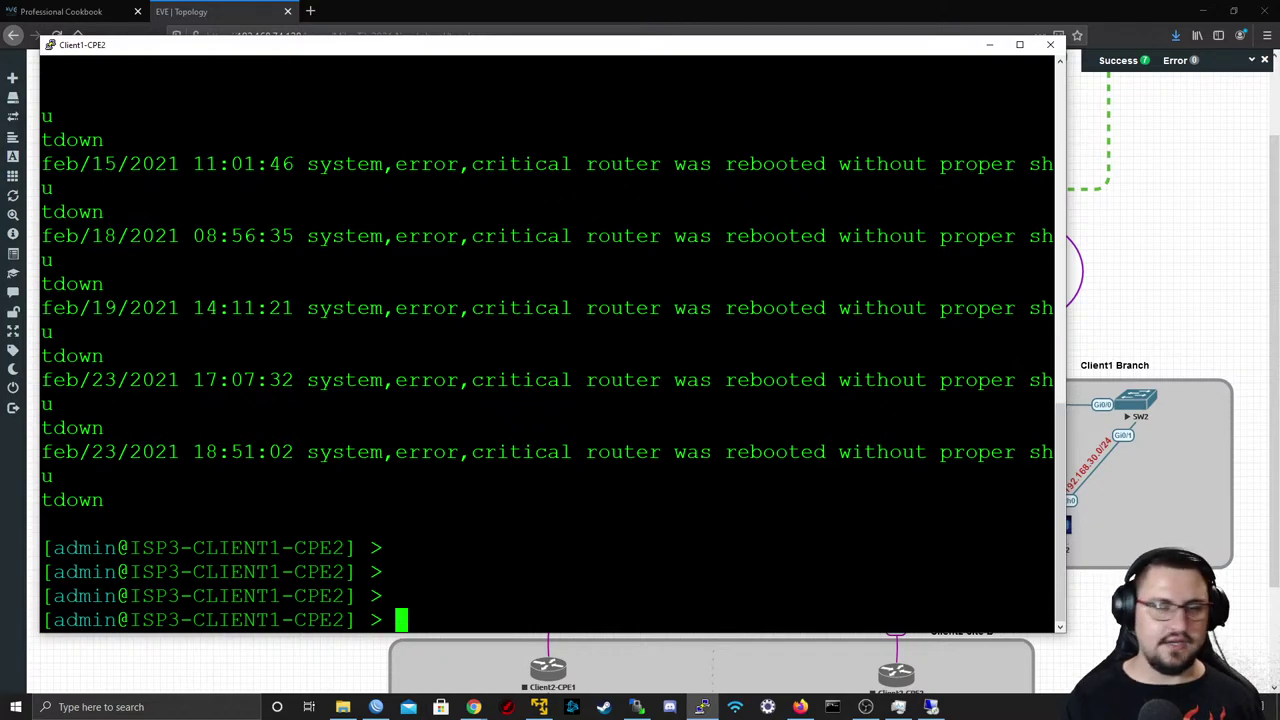
{"action": "type", "text": "ip address "}
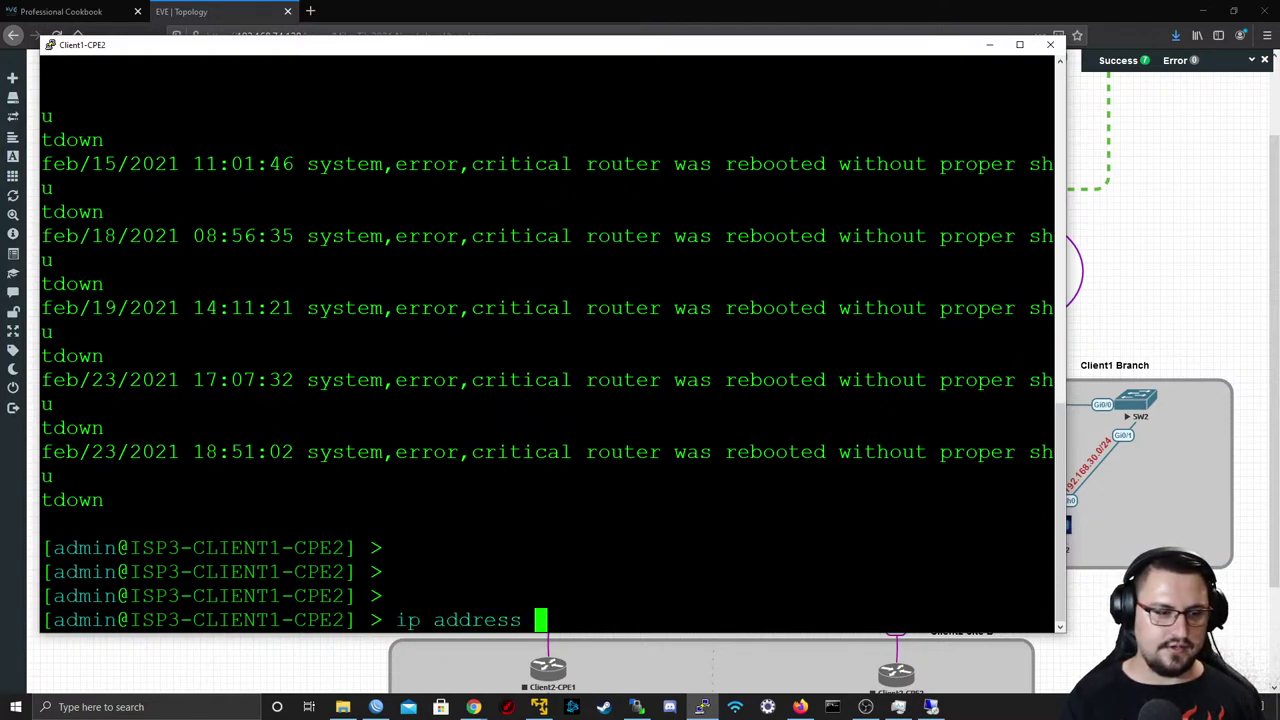
{"action": "type", "text": "print detail"}
{"action": "key", "text": "Return"}
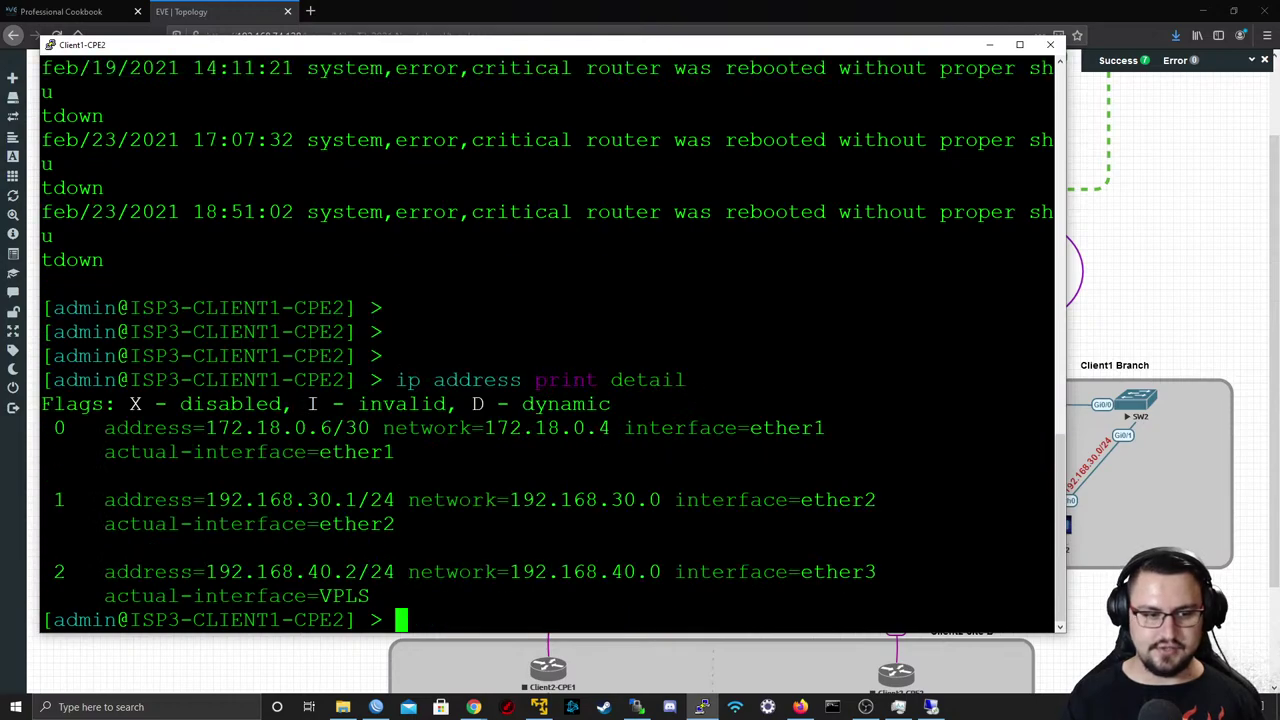
Run 'routing bgp peer print detail' and confirm PEER_TO_PE2 (172.18.0.5, AS 65002) is established
{"action": "type", "text": "ip route"}
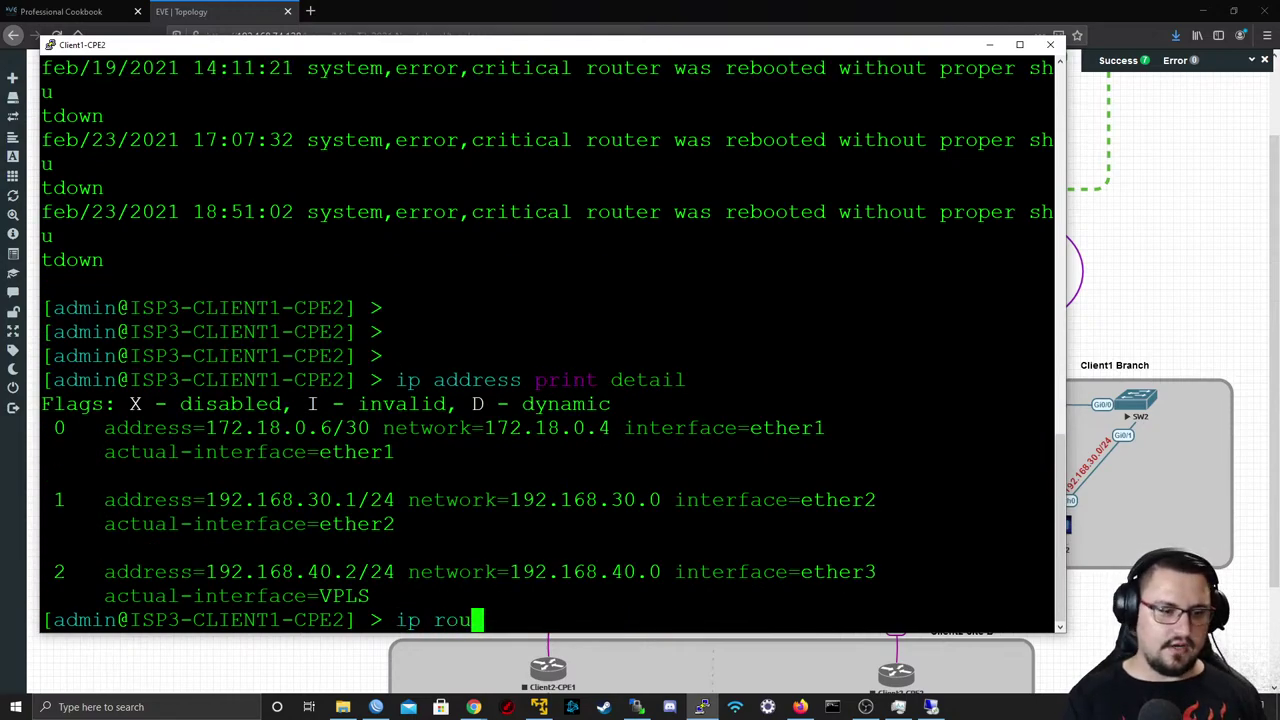
{"action": "key", "text": "BackSpace"}
{"action": "key", "text": "BackSpace"}
{"action": "key", "text": "BackSpace"}
{"action": "key", "text": "BackSpace"}
{"action": "key", "text": "BackSpace"}
{"action": "key", "text": "BackSpace"}
{"action": "key", "text": "BackSpace"}
{"action": "key", "text": "BackSpace"}
{"action": "key", "text": "BackSpace"}
{"action": "type", "text": "ro"}
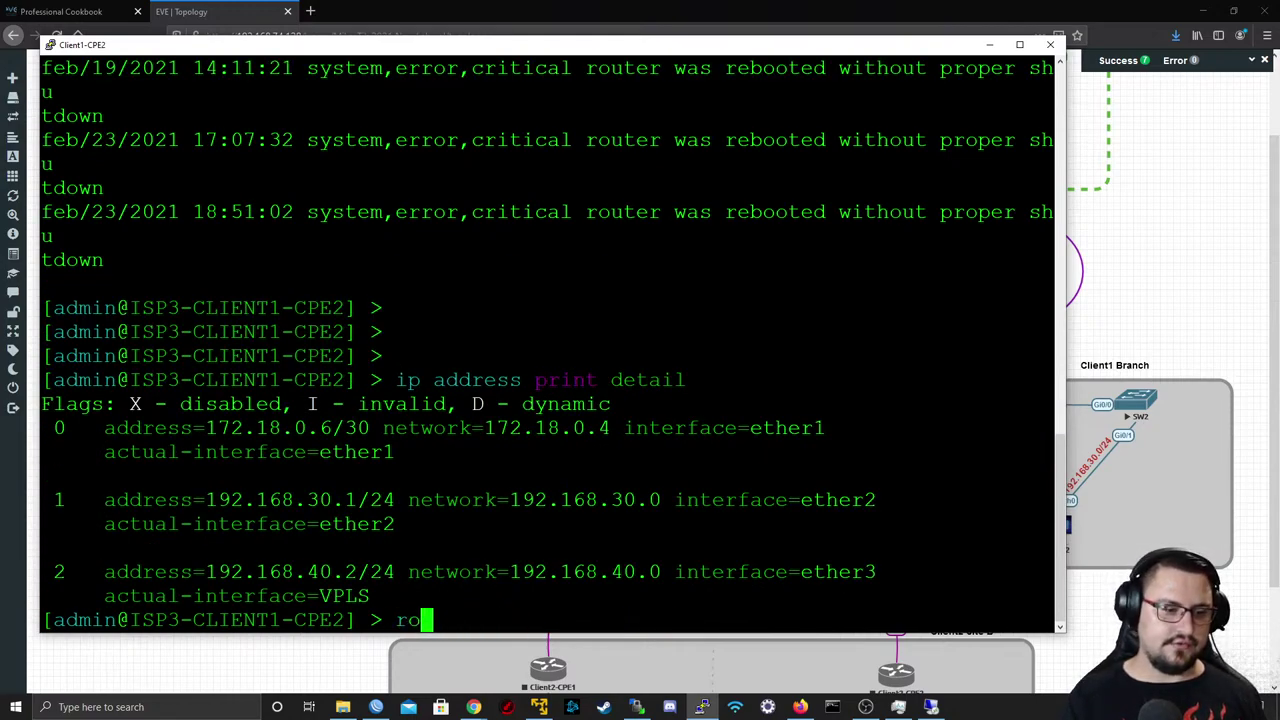
{"action": "type", "text": "uting bgp peer "}
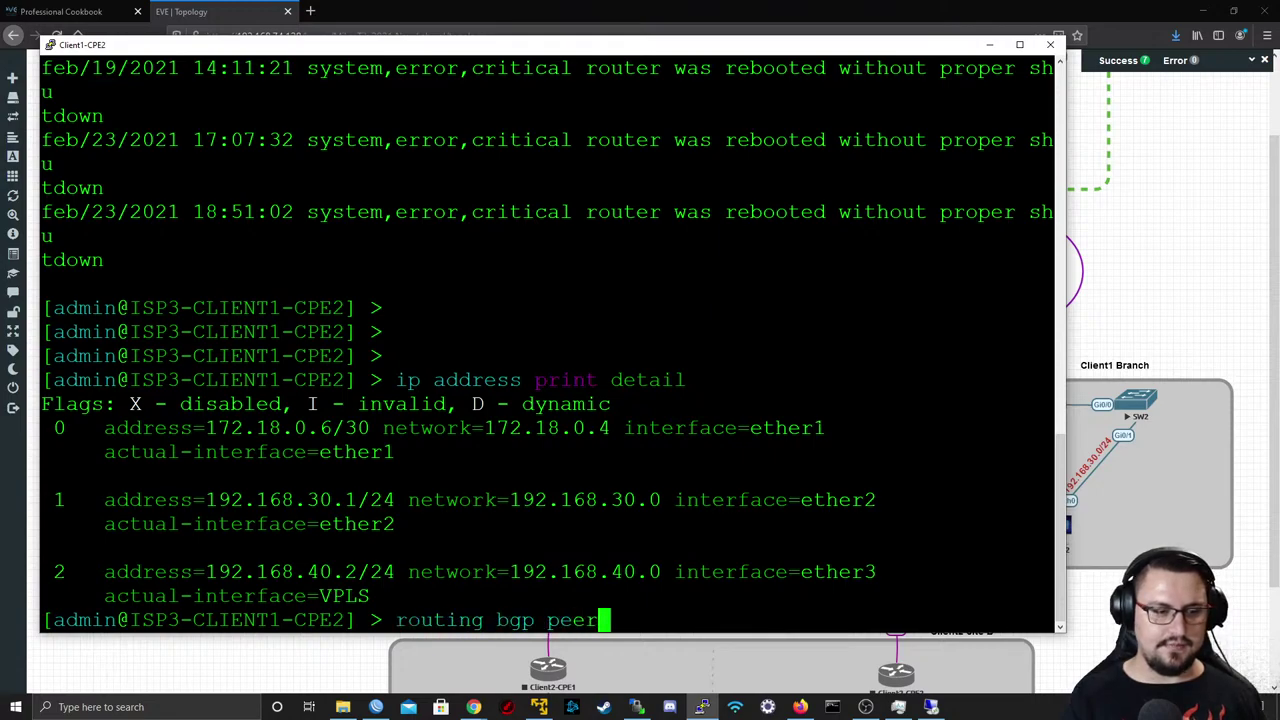
{"action": "type", "text": "print detail"}
{"action": "key", "text": "Return"}
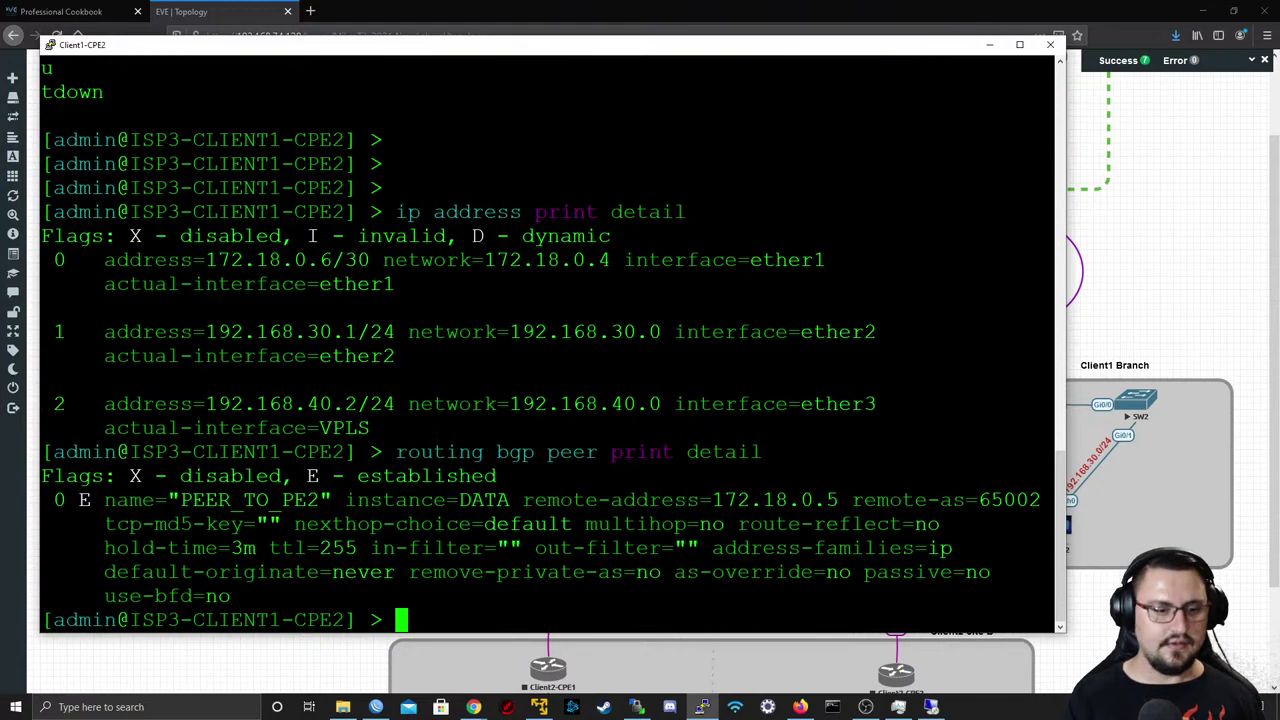
{"action": "left_click_drag", "start_coordinate": [660, 572], "coordinate": [272, 476]}
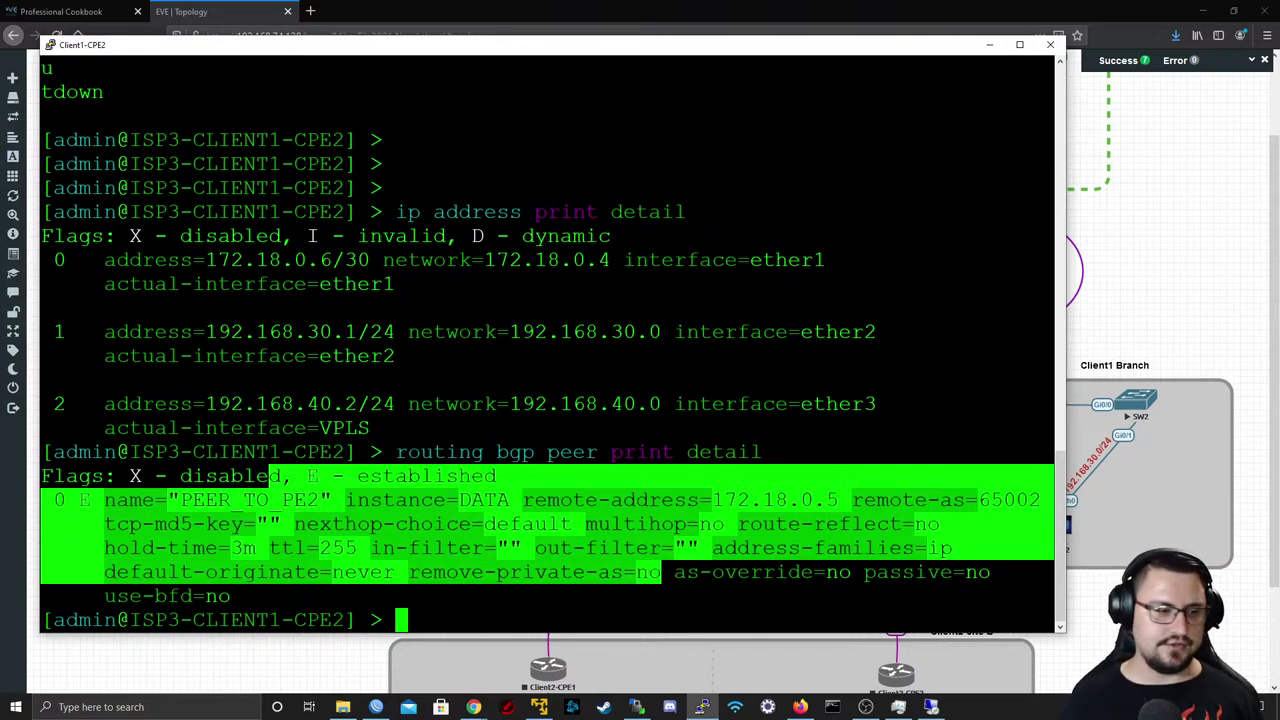
{"action": "key", "text": "Return"}
{"action": "left_click_drag", "start_coordinate": [414, 572], "coordinate": [271, 548]}
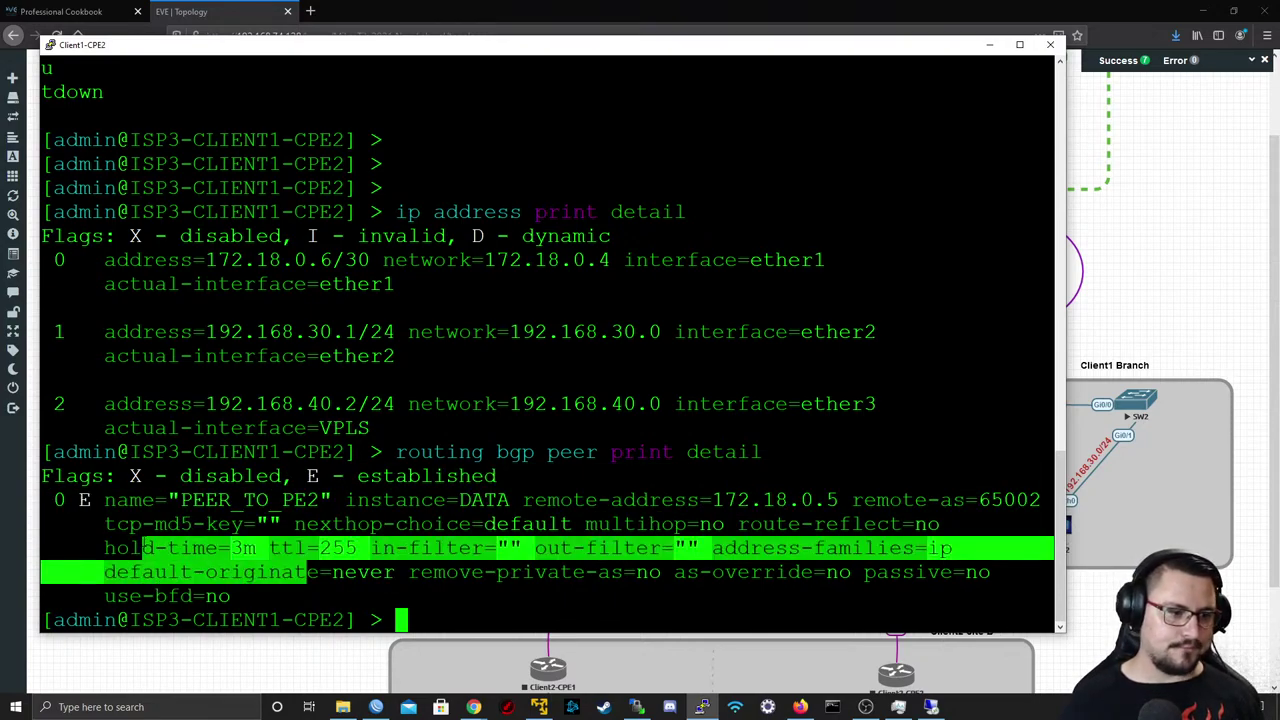
{"action": "left_click_drag", "start_coordinate": [1000, 600], "coordinate": [45, 452]}
{"action": "left_click", "coordinate": [311, 236]}
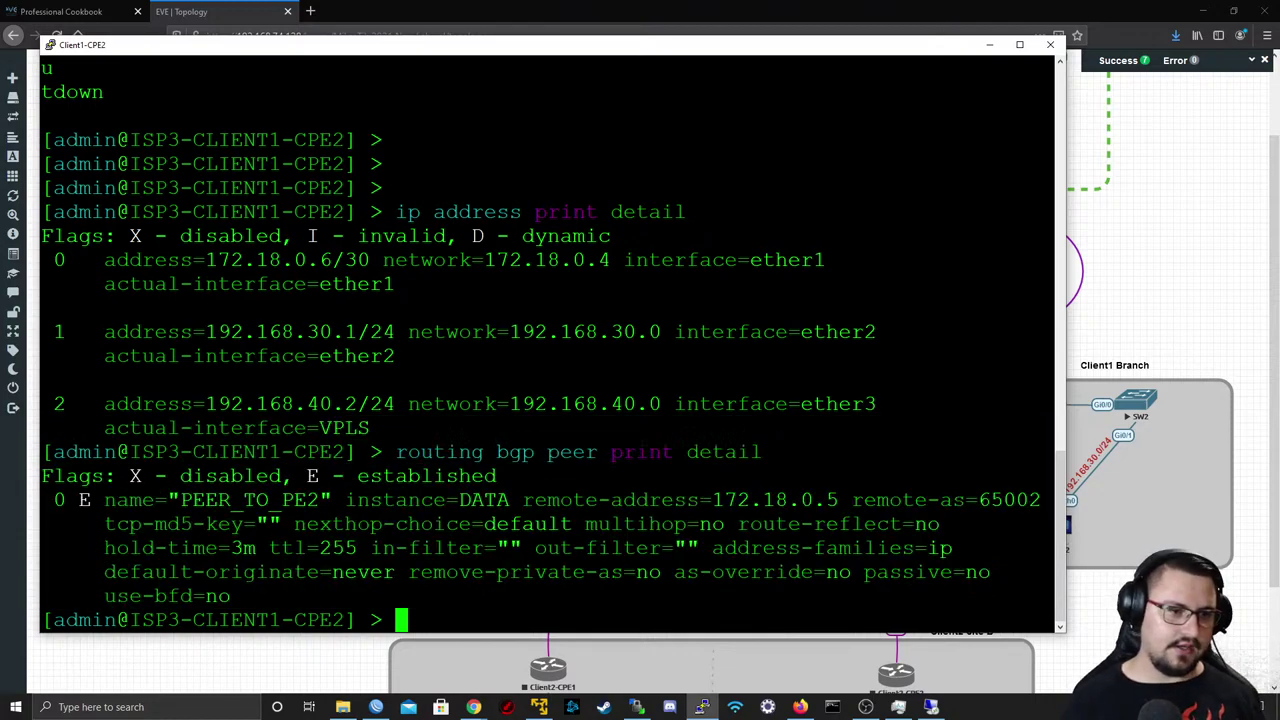
Browse RouterOS console help with ? and Tab, then list ip sub-commands with 'ip ?'
{"action": "key", "text": "question"}
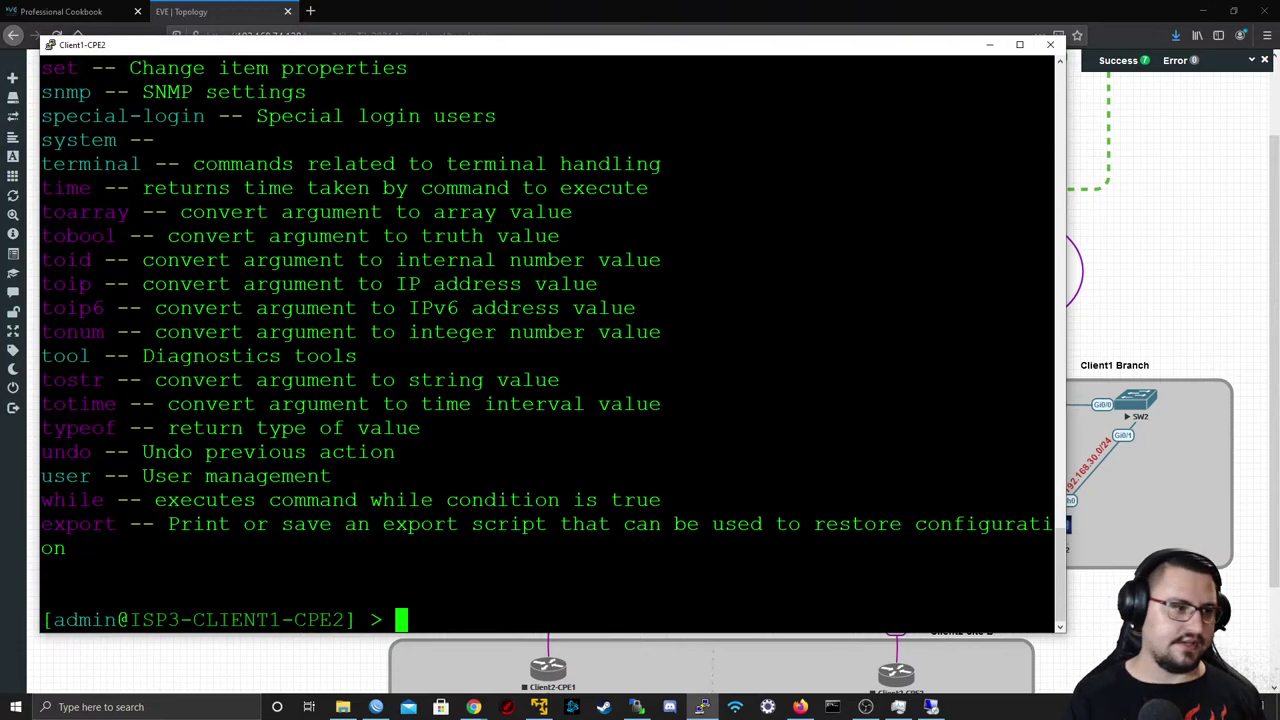
{"action": "key", "text": "Tab"}
{"action": "key", "text": "Tab"}
{"action": "key", "text": "BackSpace"}
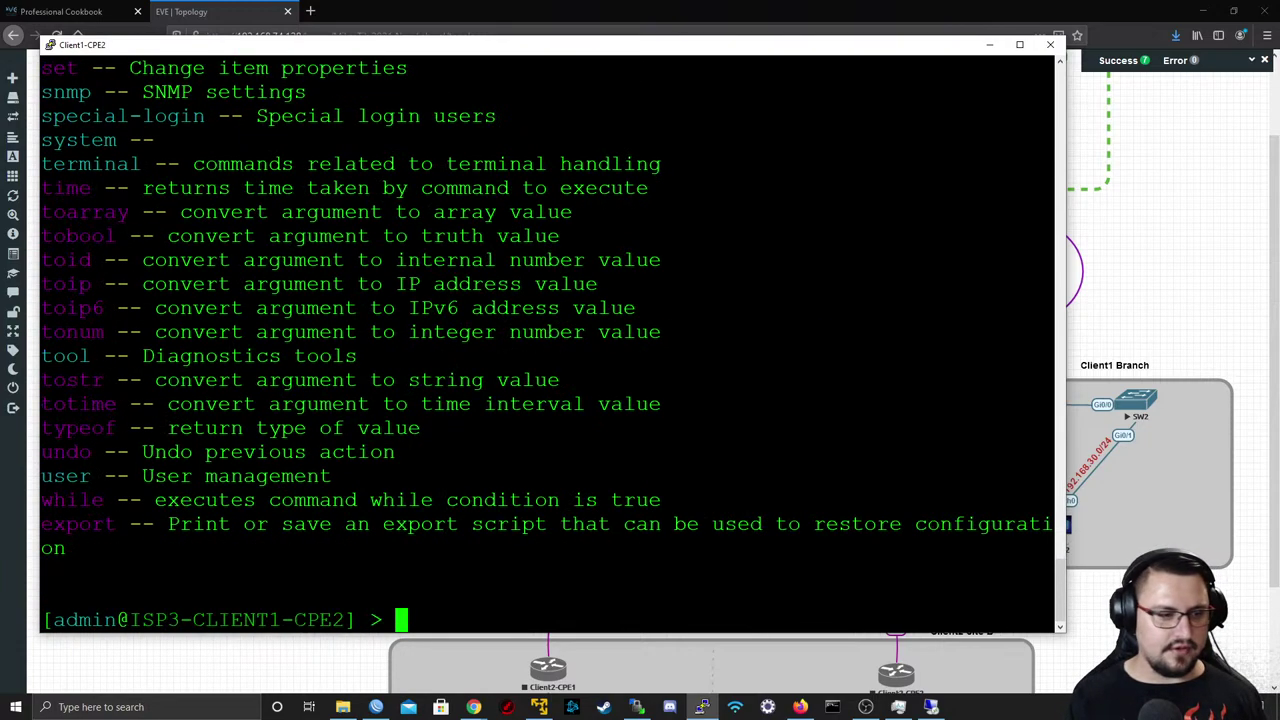
{"action": "scroll", "coordinate": [548, 340], "scroll_direction": "up", "scroll_amount": 4}
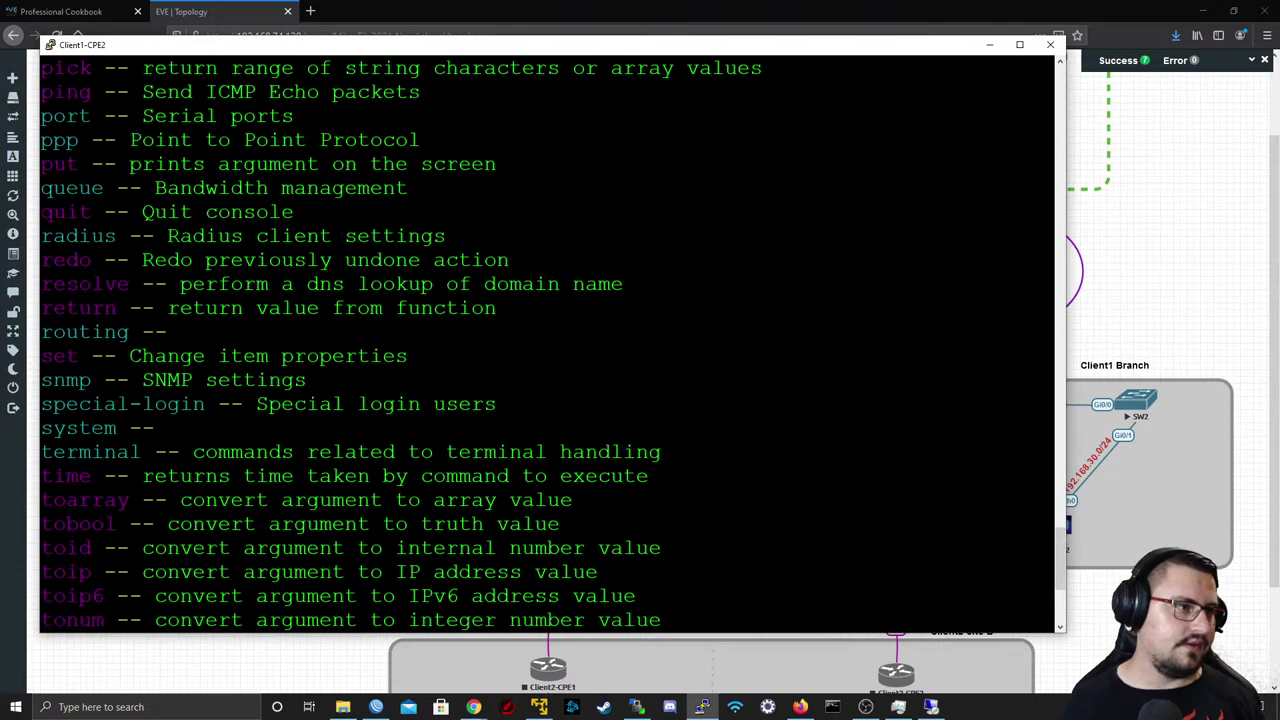
{"action": "scroll", "coordinate": [548, 340], "scroll_direction": "up", "scroll_amount": 12}
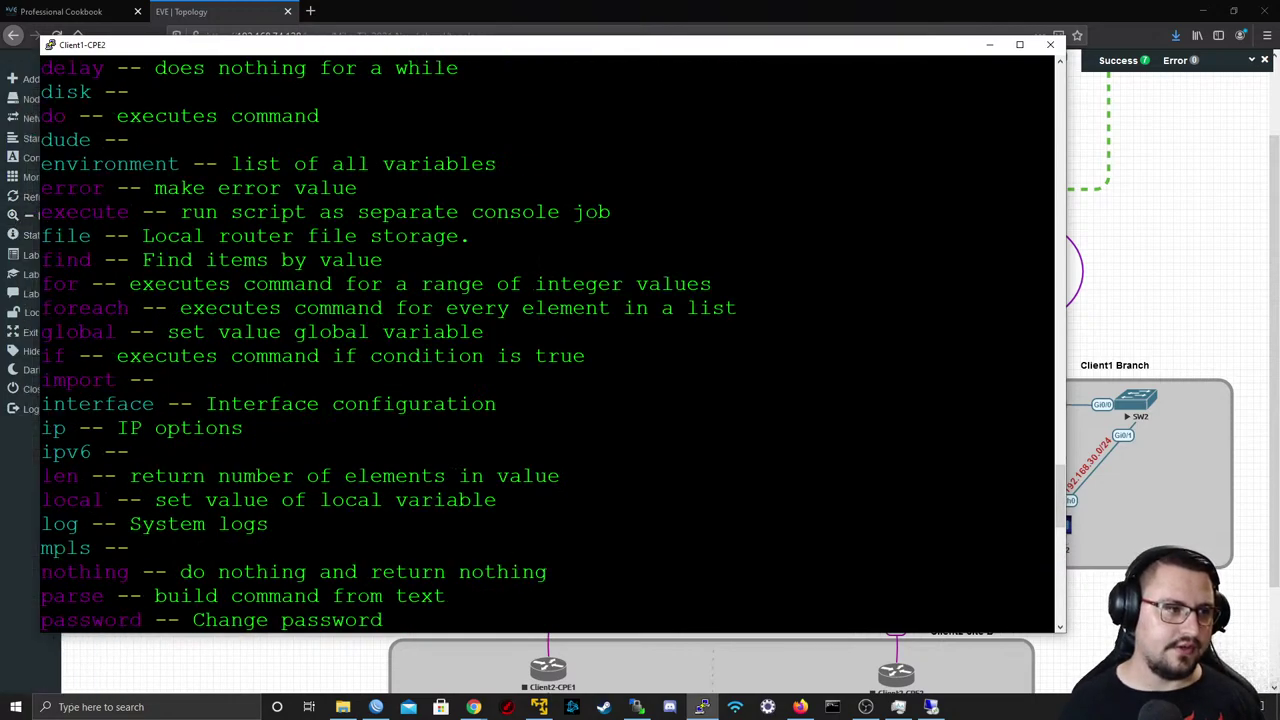
{"action": "scroll", "coordinate": [548, 340], "scroll_direction": "down", "scroll_amount": 15}
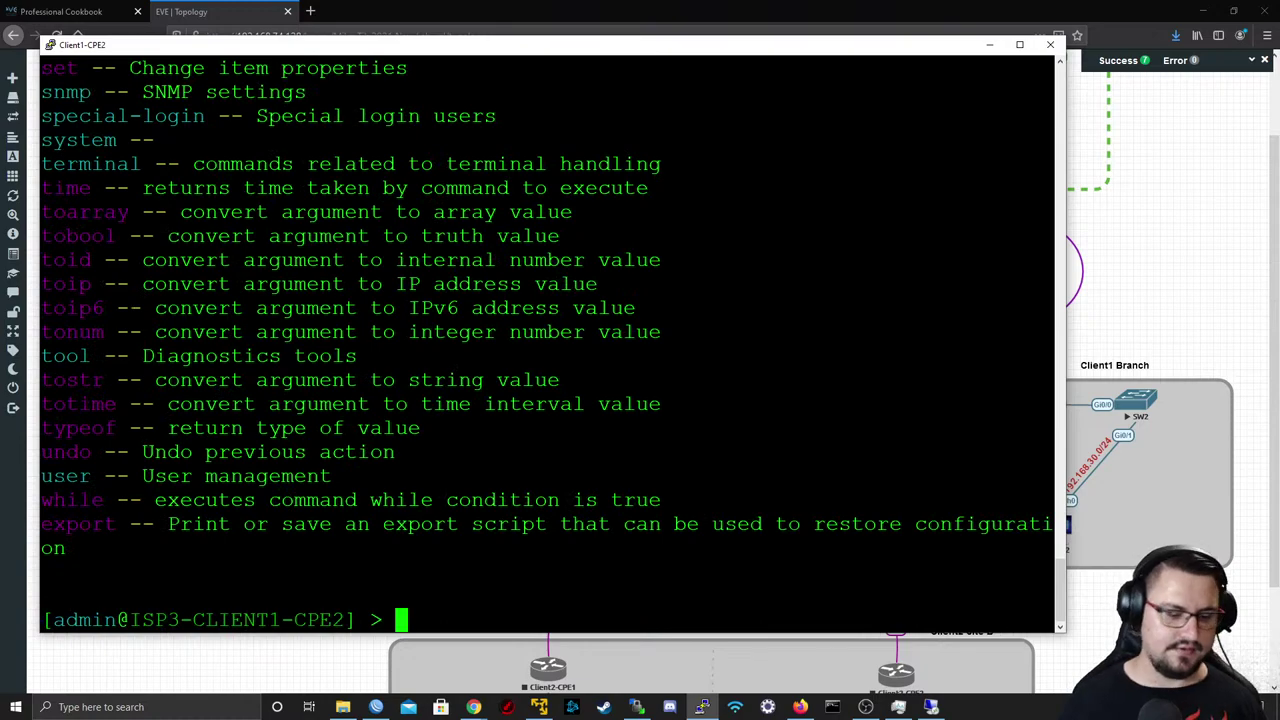
{"action": "type", "text": "ip ?"}
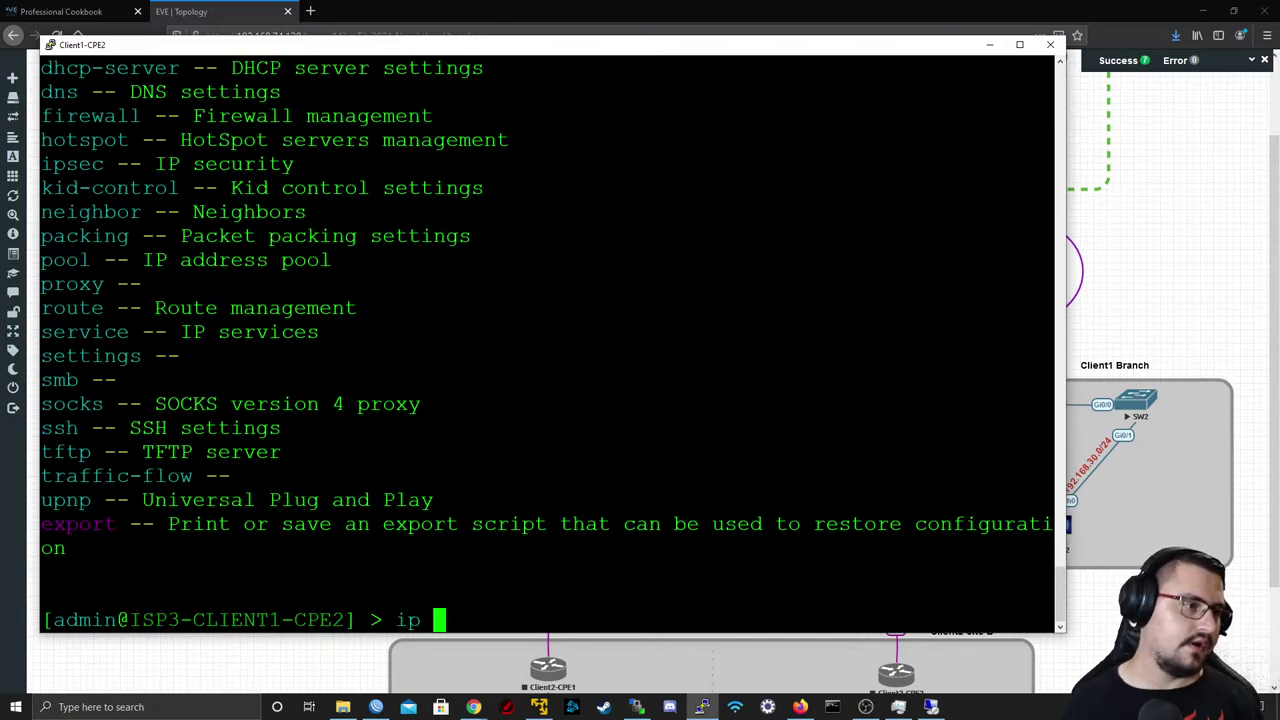
{"action": "scroll", "coordinate": [548, 340], "scroll_direction": "up", "scroll_amount": 4}
{"action": "scroll", "coordinate": [548, 340], "scroll_direction": "down", "scroll_amount": 4}
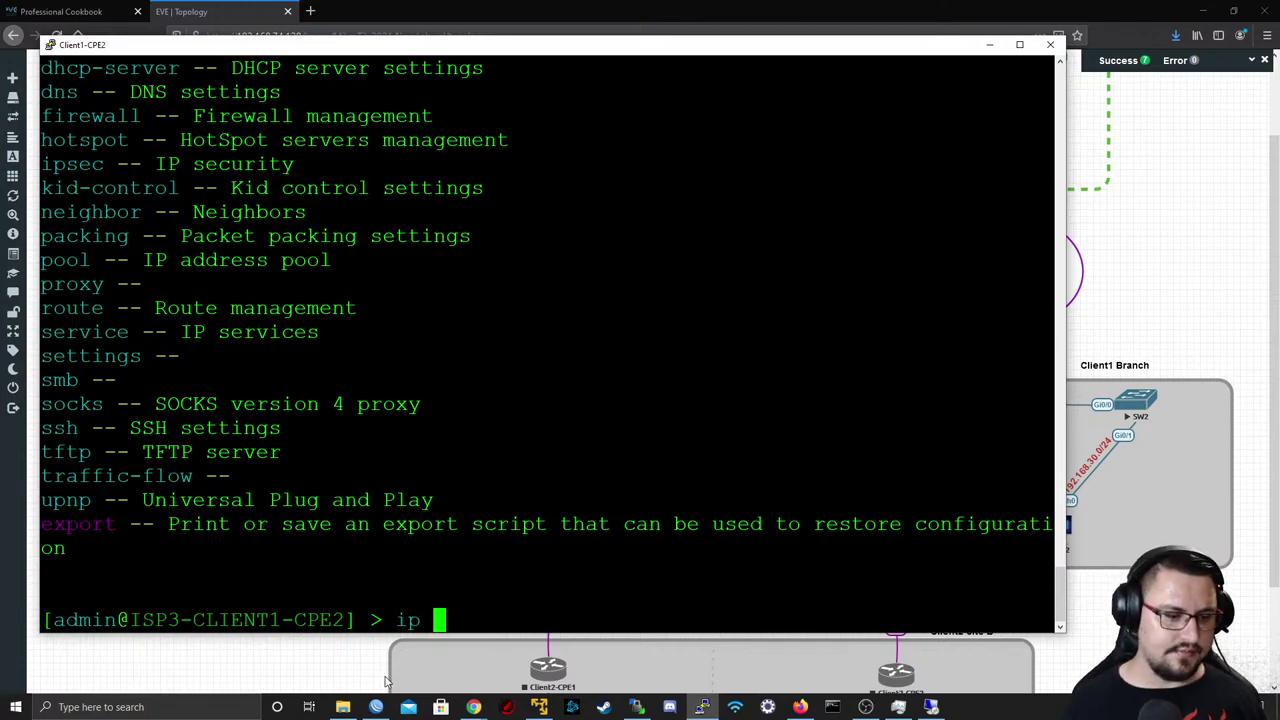
{"action": "left_click", "coordinate": [376, 707]}
Open a WinBox session to the refreshed neighbor ISP3_ASBR, then bring the EVE topology back
{"action": "left_click", "coordinate": [1181, 161]}
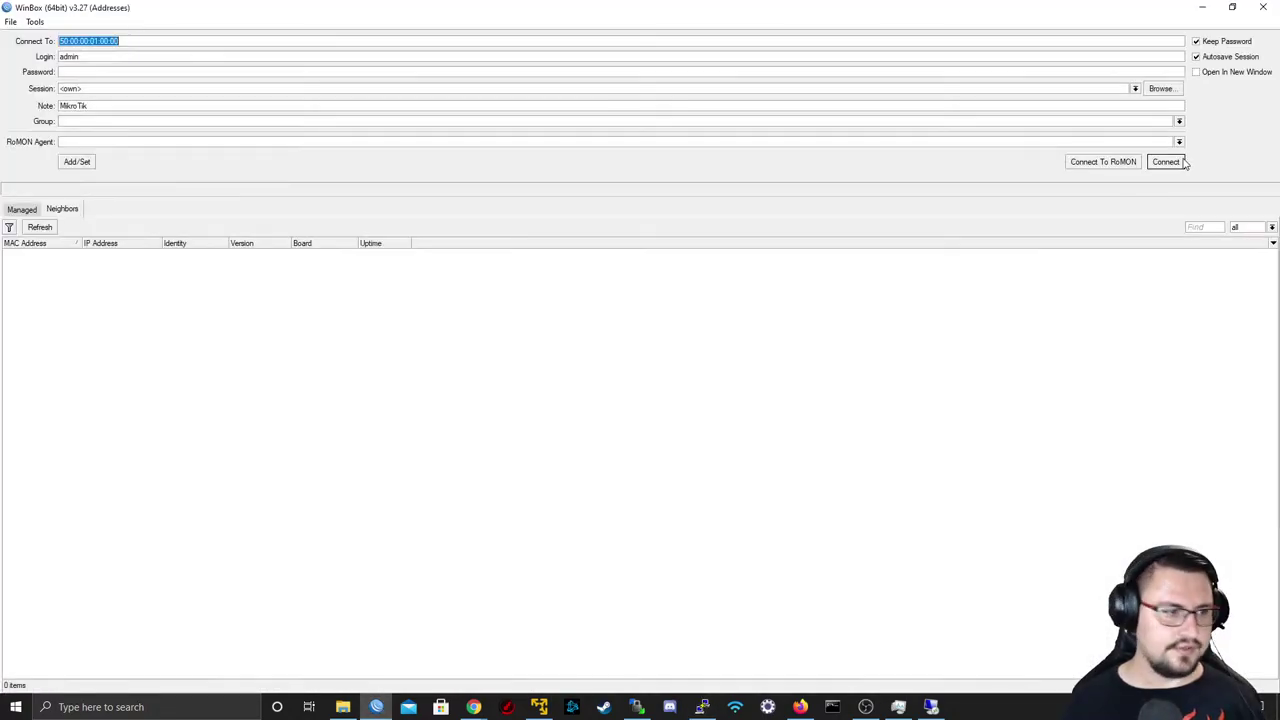
{"action": "left_click", "coordinate": [44, 229]}
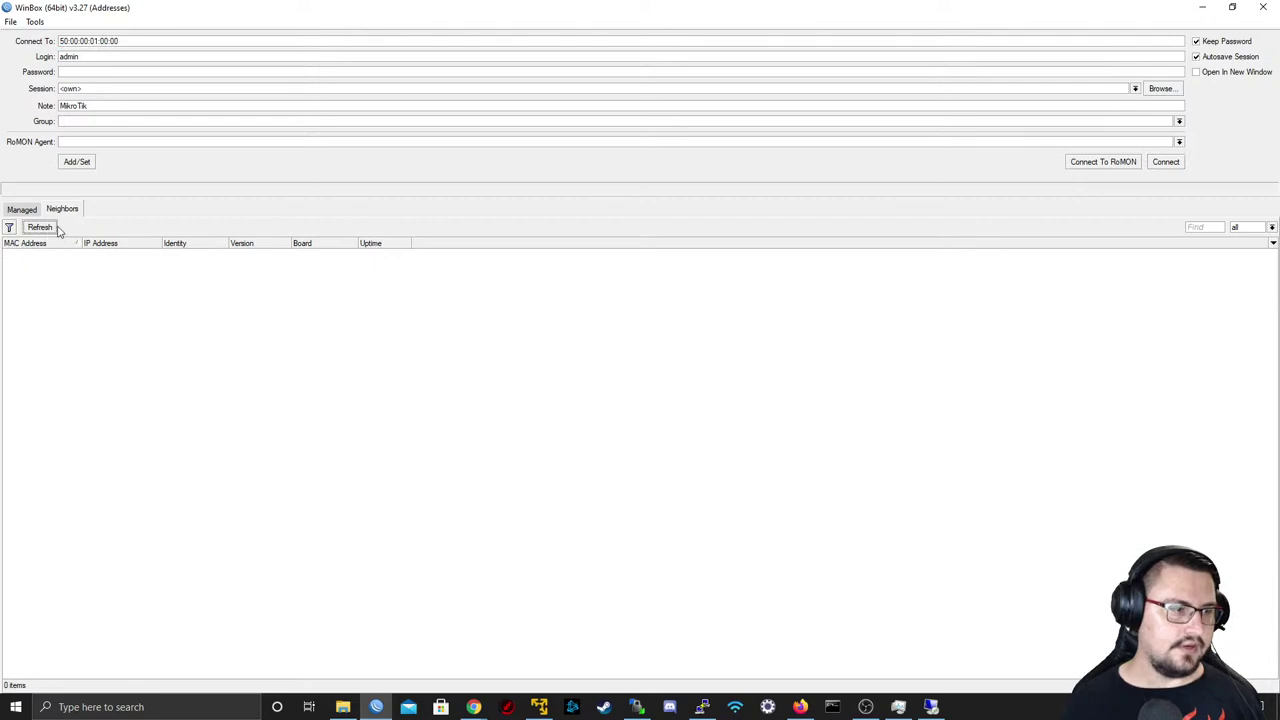
{"action": "left_click", "coordinate": [82, 254]}
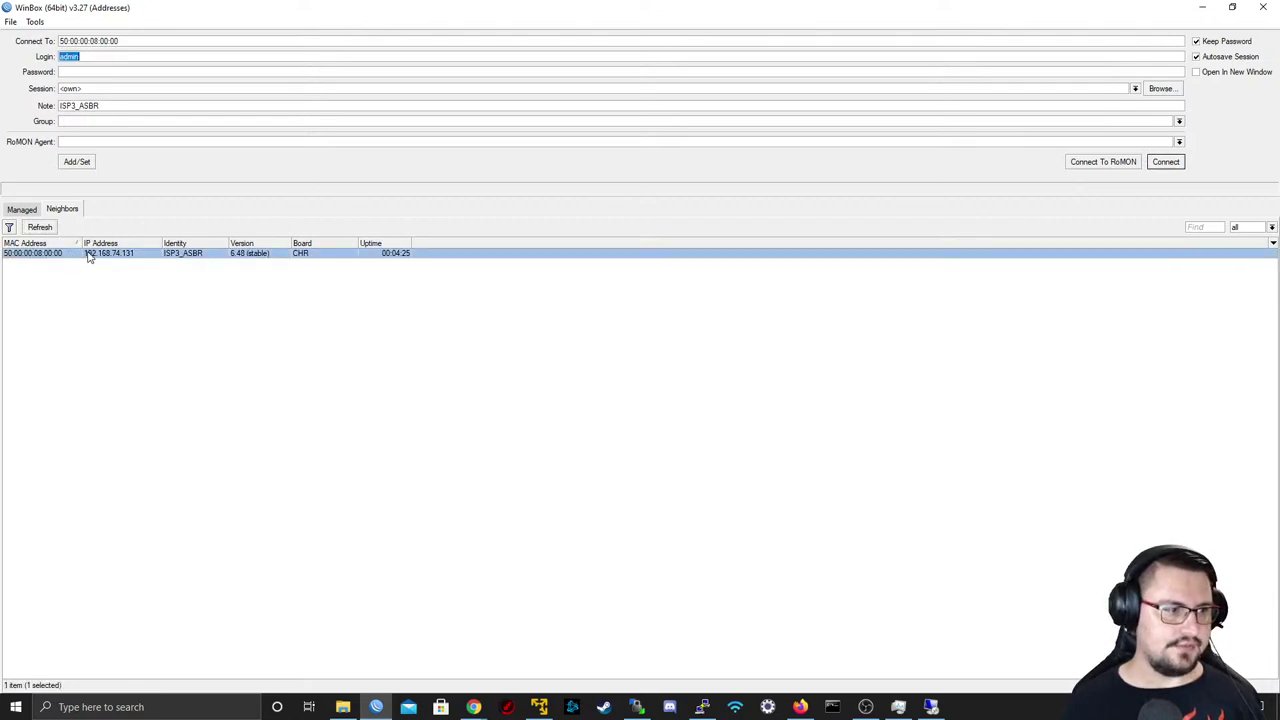
{"action": "left_click", "coordinate": [1162, 163]}
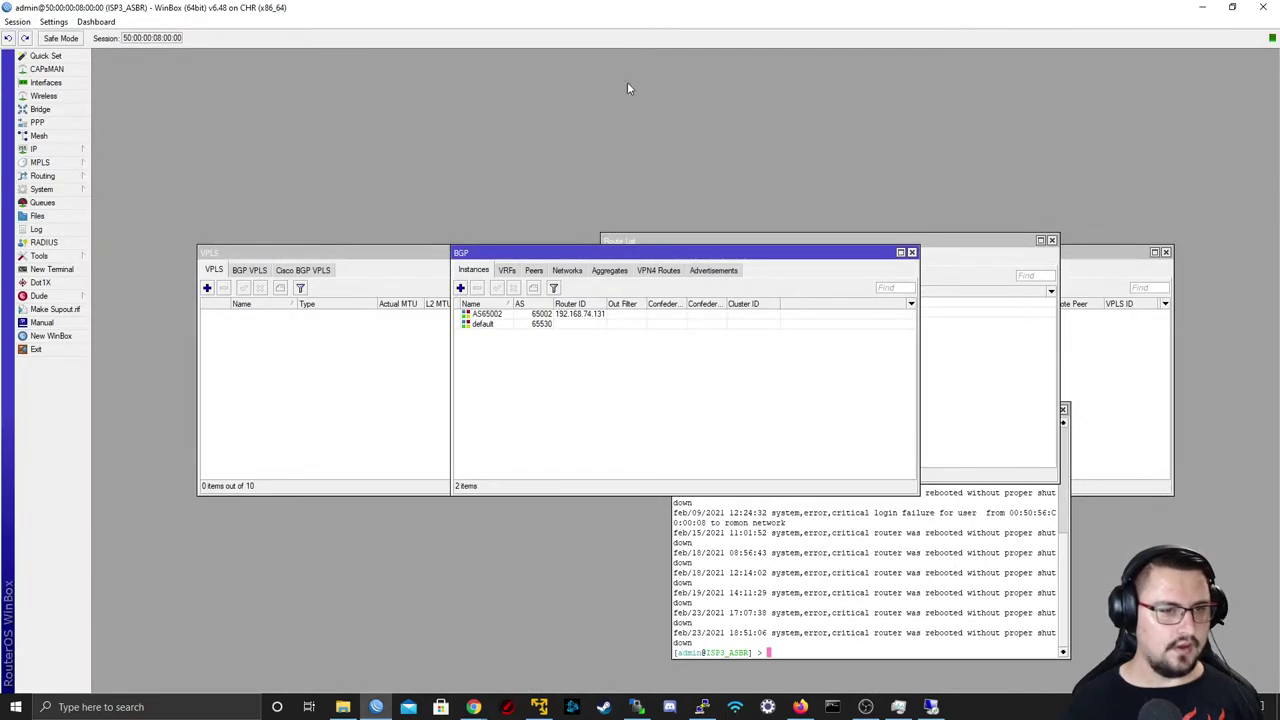
{"action": "left_click_drag", "start_coordinate": [612, 14], "coordinate": [620, 186]}
{"action": "left_click", "coordinate": [800, 707]}
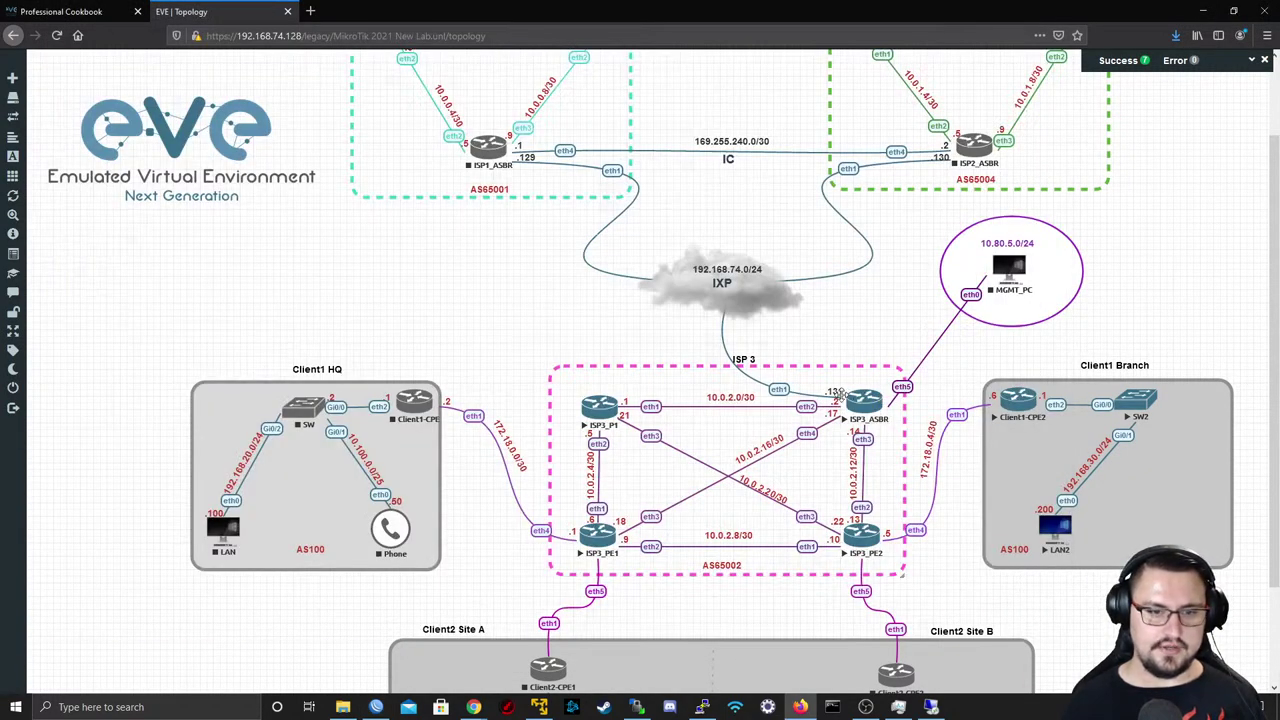
Maximize the ISP3_ASBR session and show its IP address list
{"action": "key", "text": "alt+Tab"}
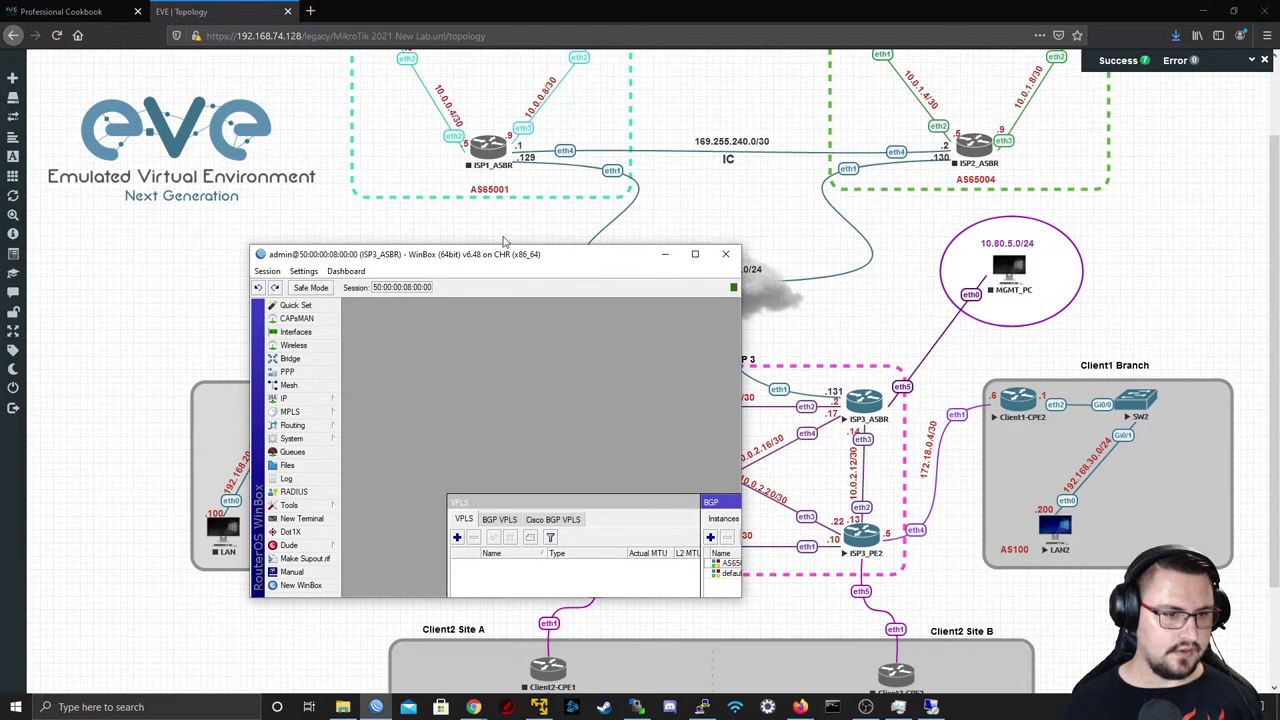
{"action": "double_click", "coordinate": [501, 251]}
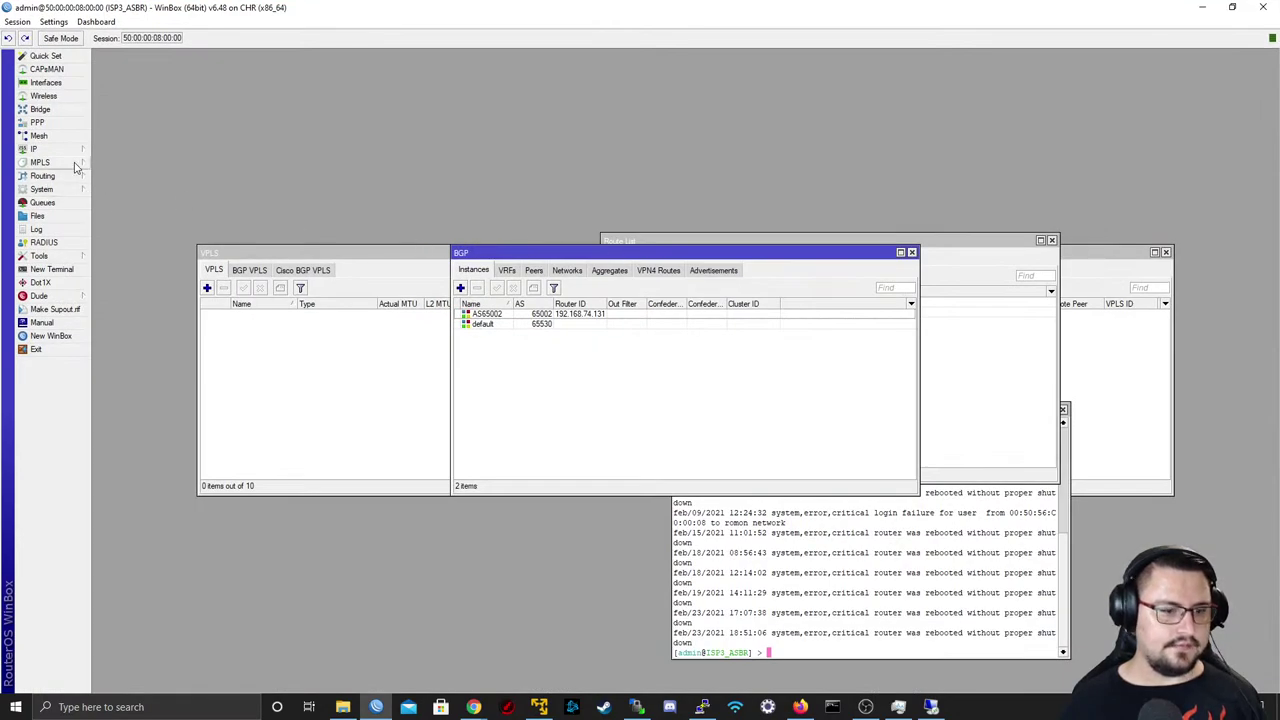
{"action": "left_click", "coordinate": [54, 150]}
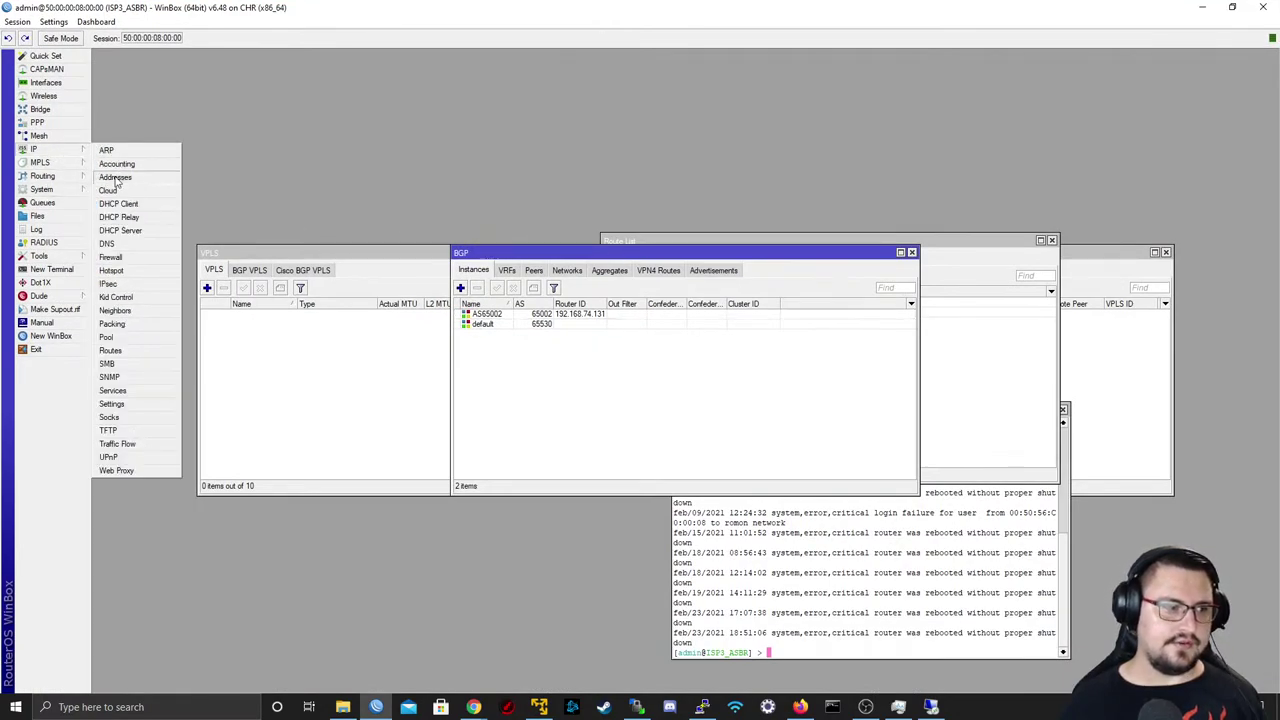
{"action": "left_click", "coordinate": [115, 178]}
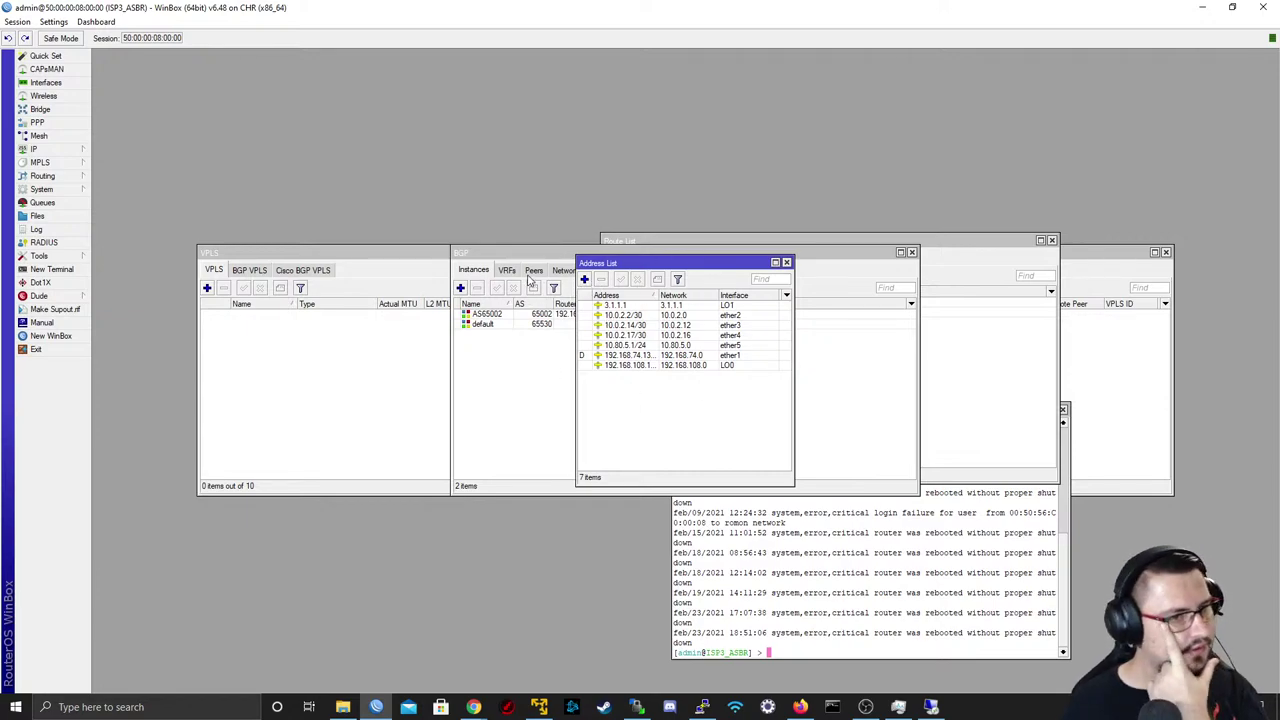
Show ISP3_ASBR's BGP peers and select the 192.168.74.130 peer in AS65004
{"action": "left_click", "coordinate": [529, 279]}
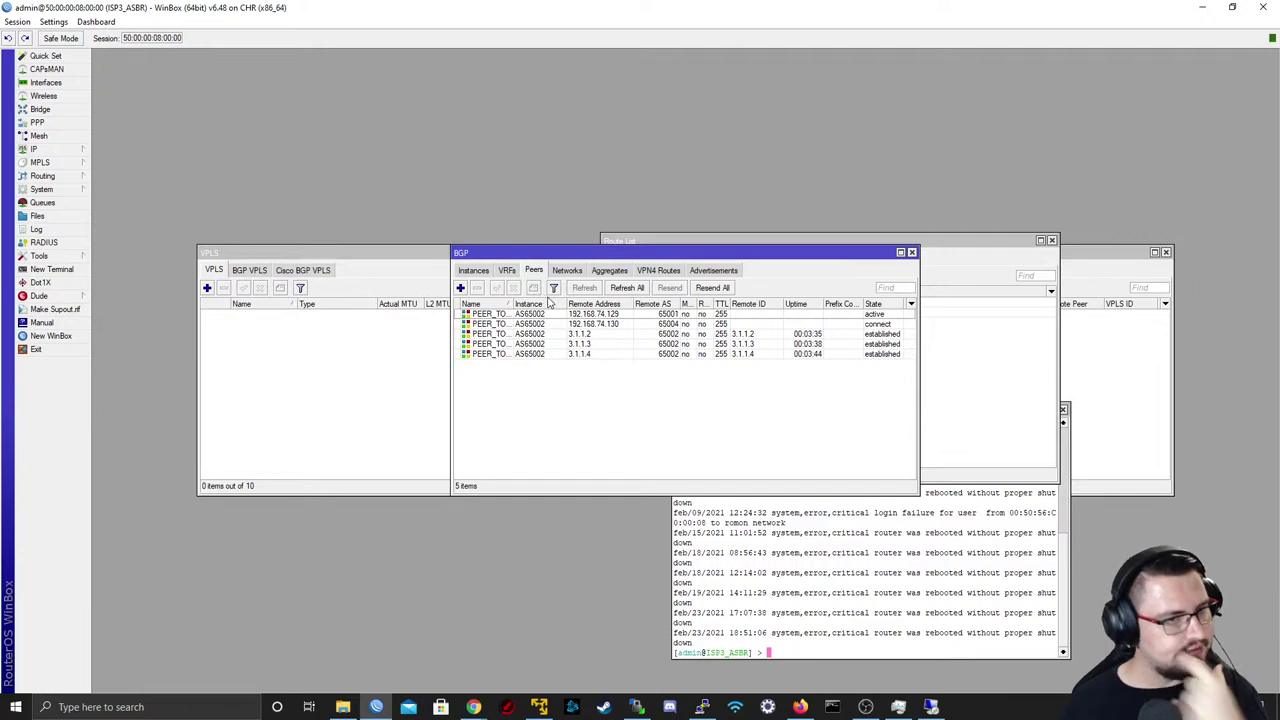
{"action": "left_click", "coordinate": [560, 324]}
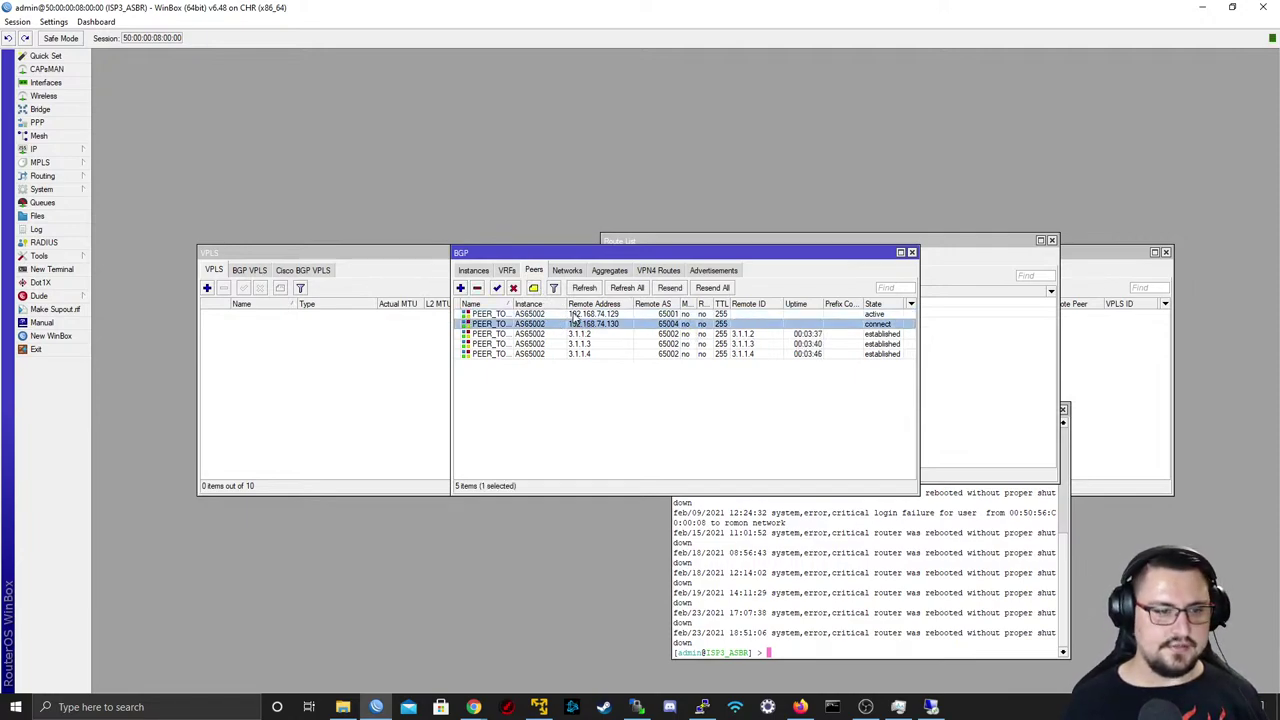
{"action": "left_click_drag", "start_coordinate": [640, 7], "coordinate": [704, 394]}
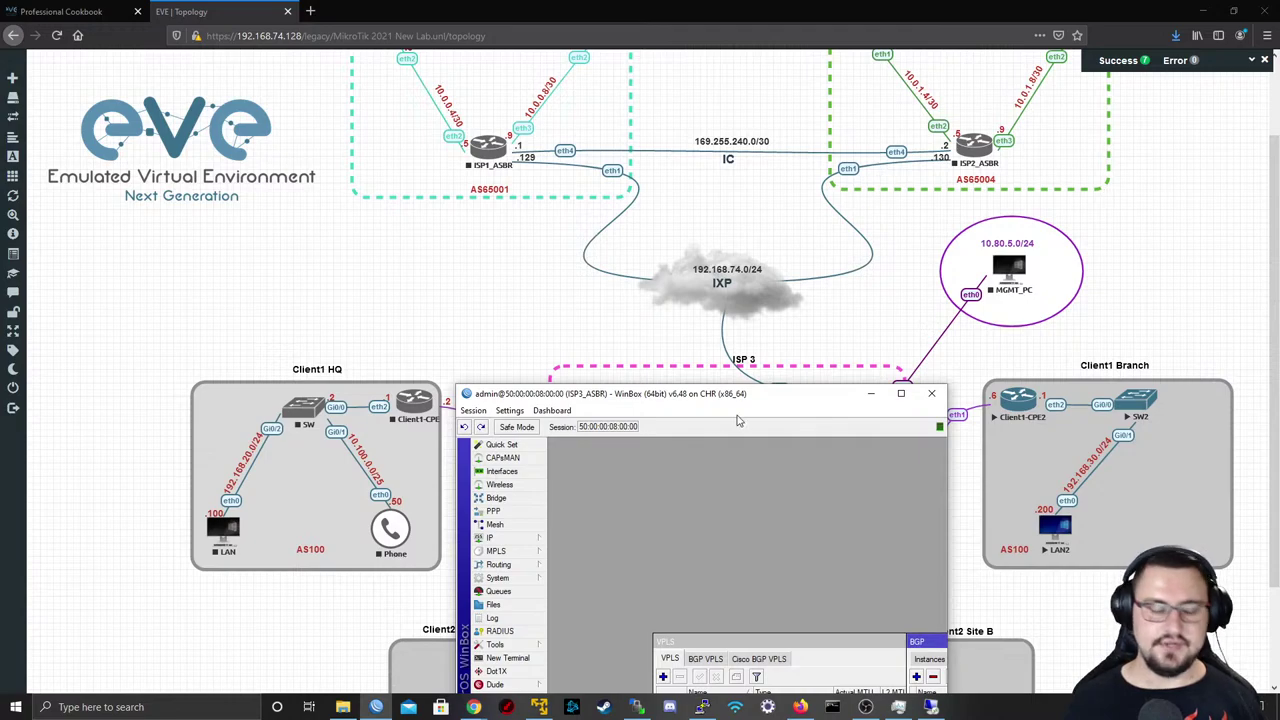
Reposition and enlarge the session window to view every BGP peer, then minimize it
{"action": "left_click_drag", "start_coordinate": [683, 404], "coordinate": [533, 110]}
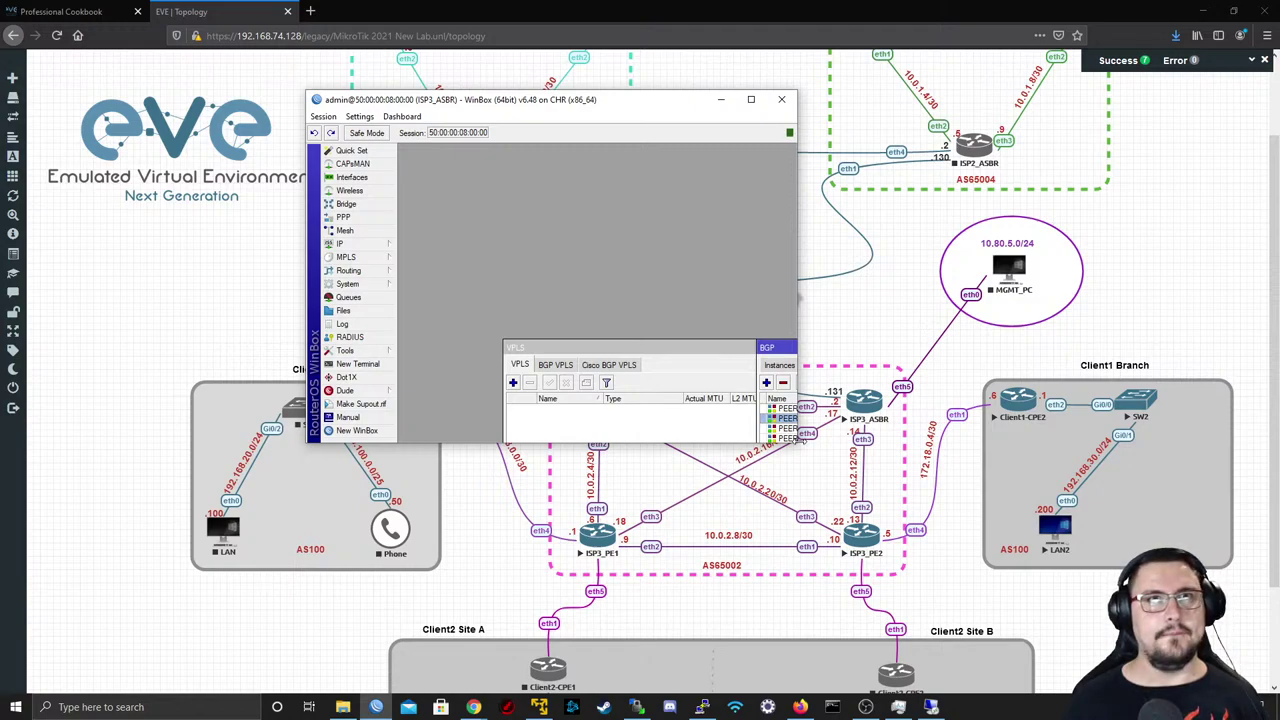
{"action": "left_click_drag", "start_coordinate": [798, 440], "coordinate": [1218, 400]}
{"action": "left_click_drag", "start_coordinate": [982, 443], "coordinate": [955, 604]}
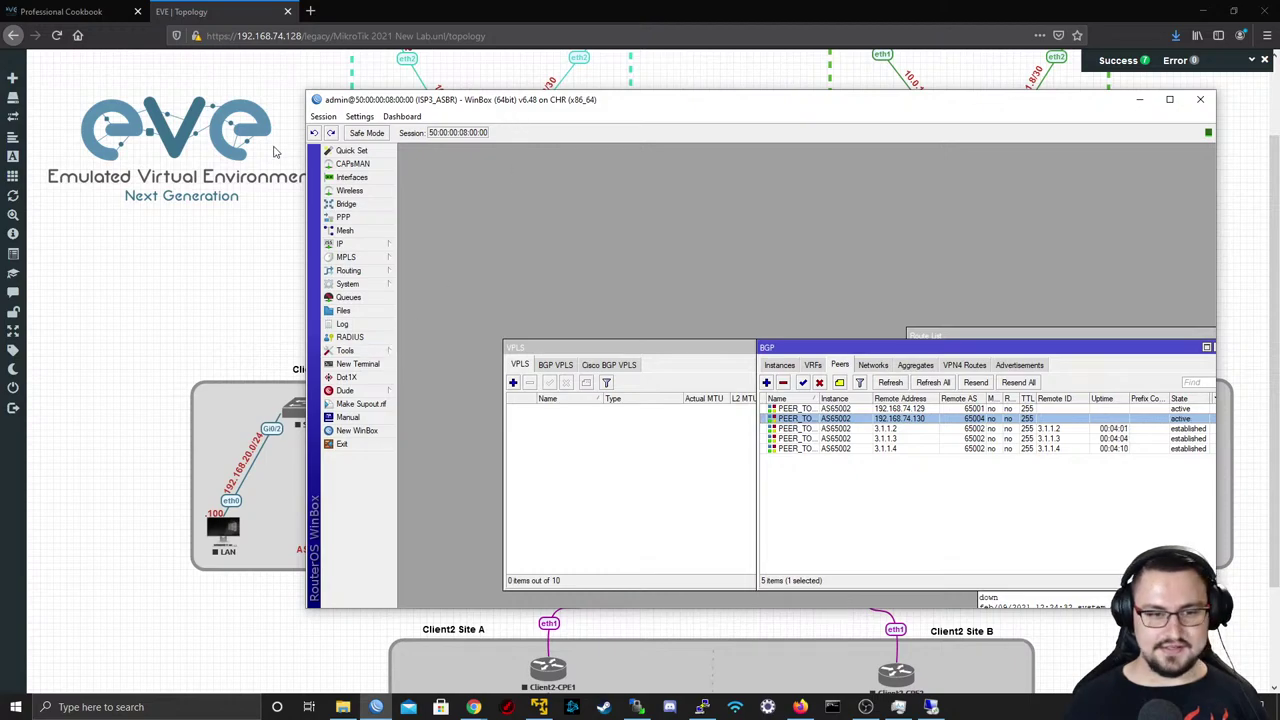
{"action": "left_click_drag", "start_coordinate": [794, 103], "coordinate": [508, 195]}
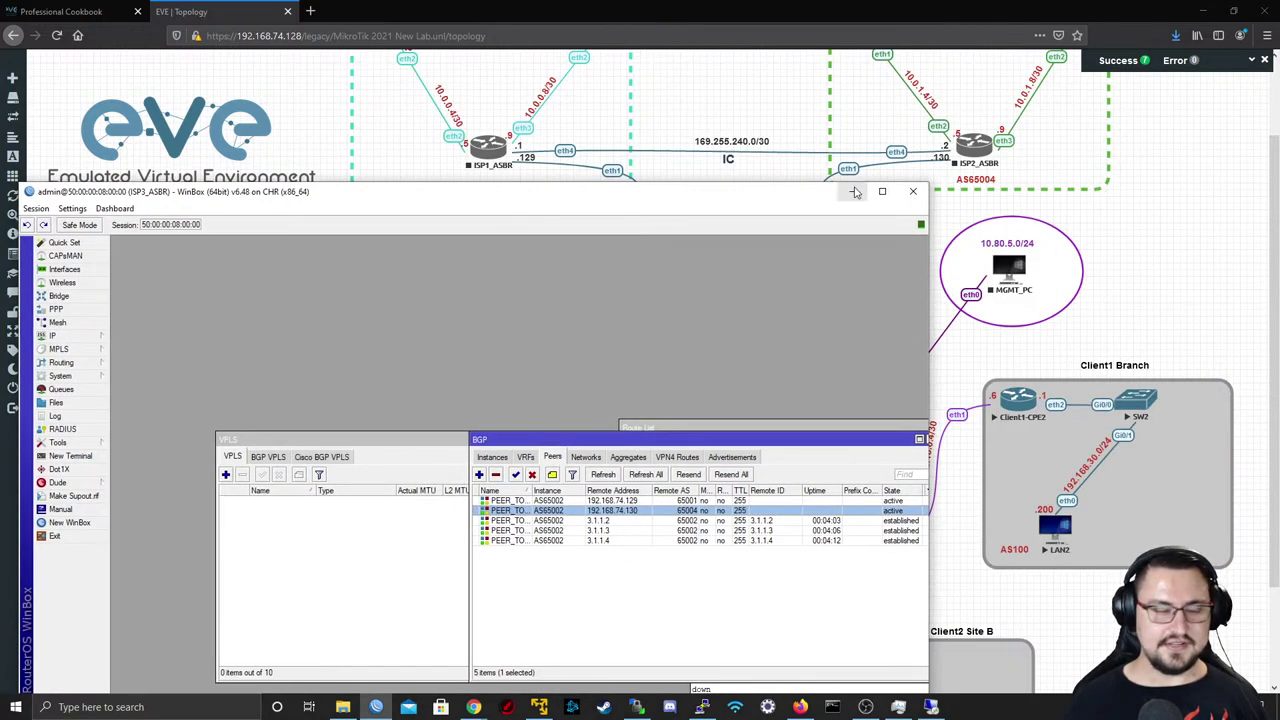
{"action": "left_click", "coordinate": [854, 192]}
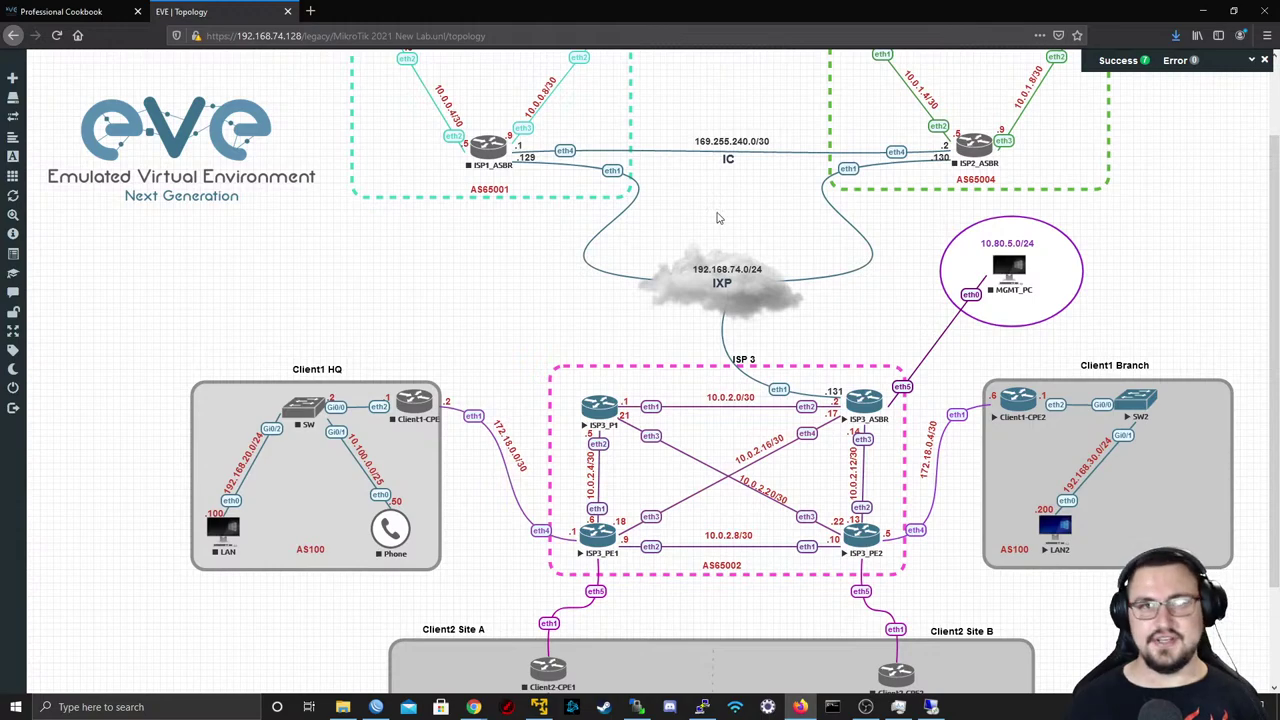